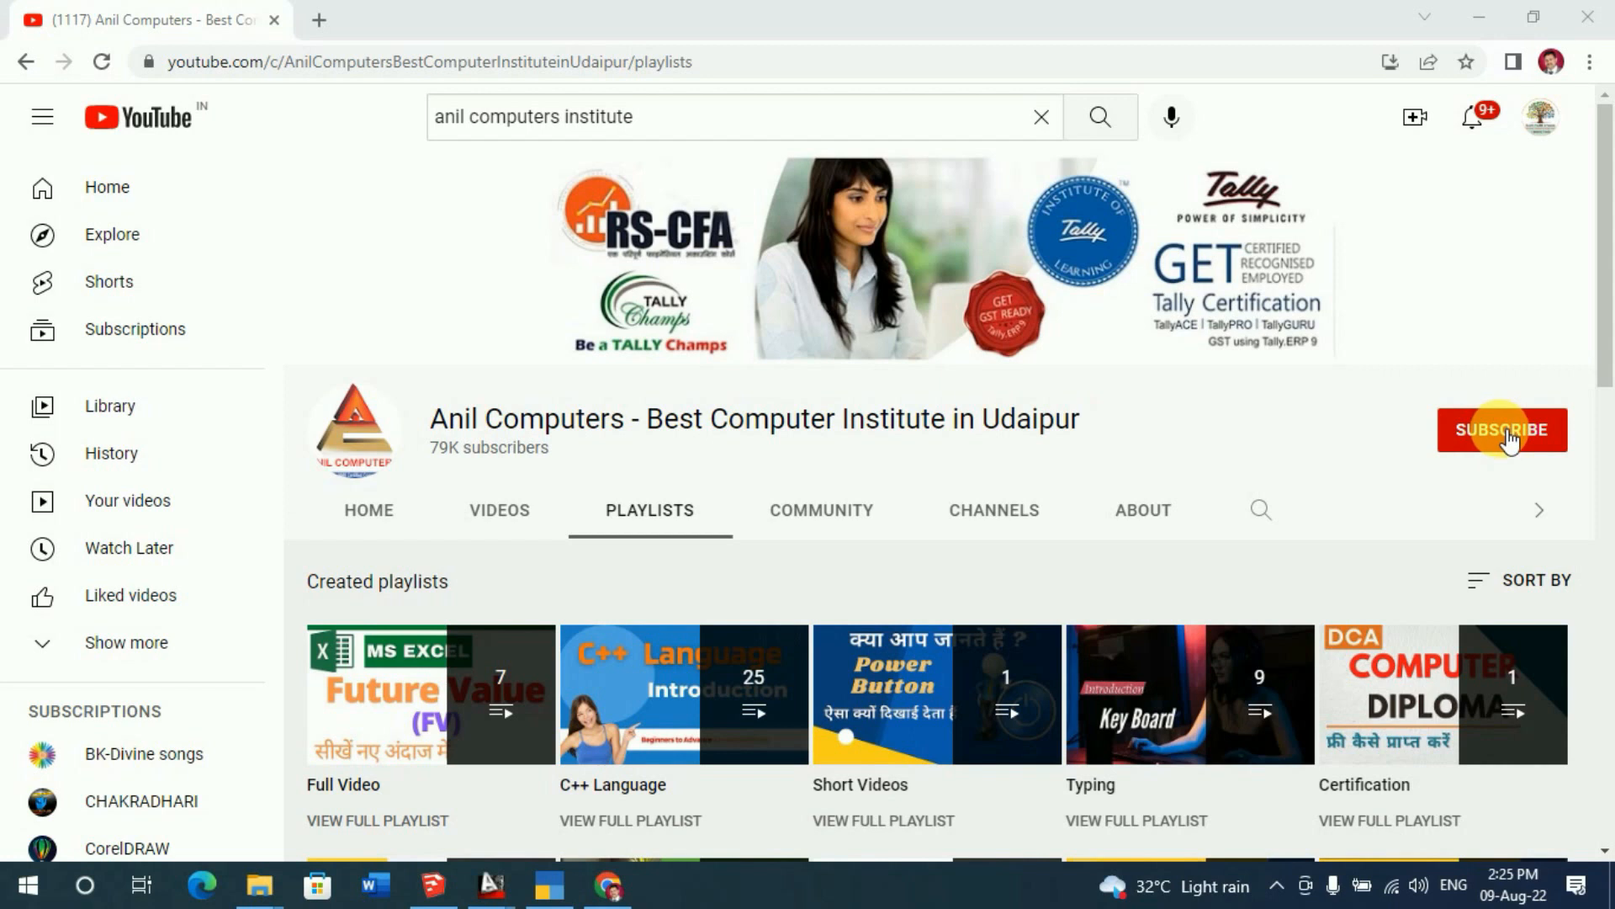
- Subscribe to the Anil Computers channel and set its notifications to All
{"action": "left_click", "coordinate": [1506, 436]}
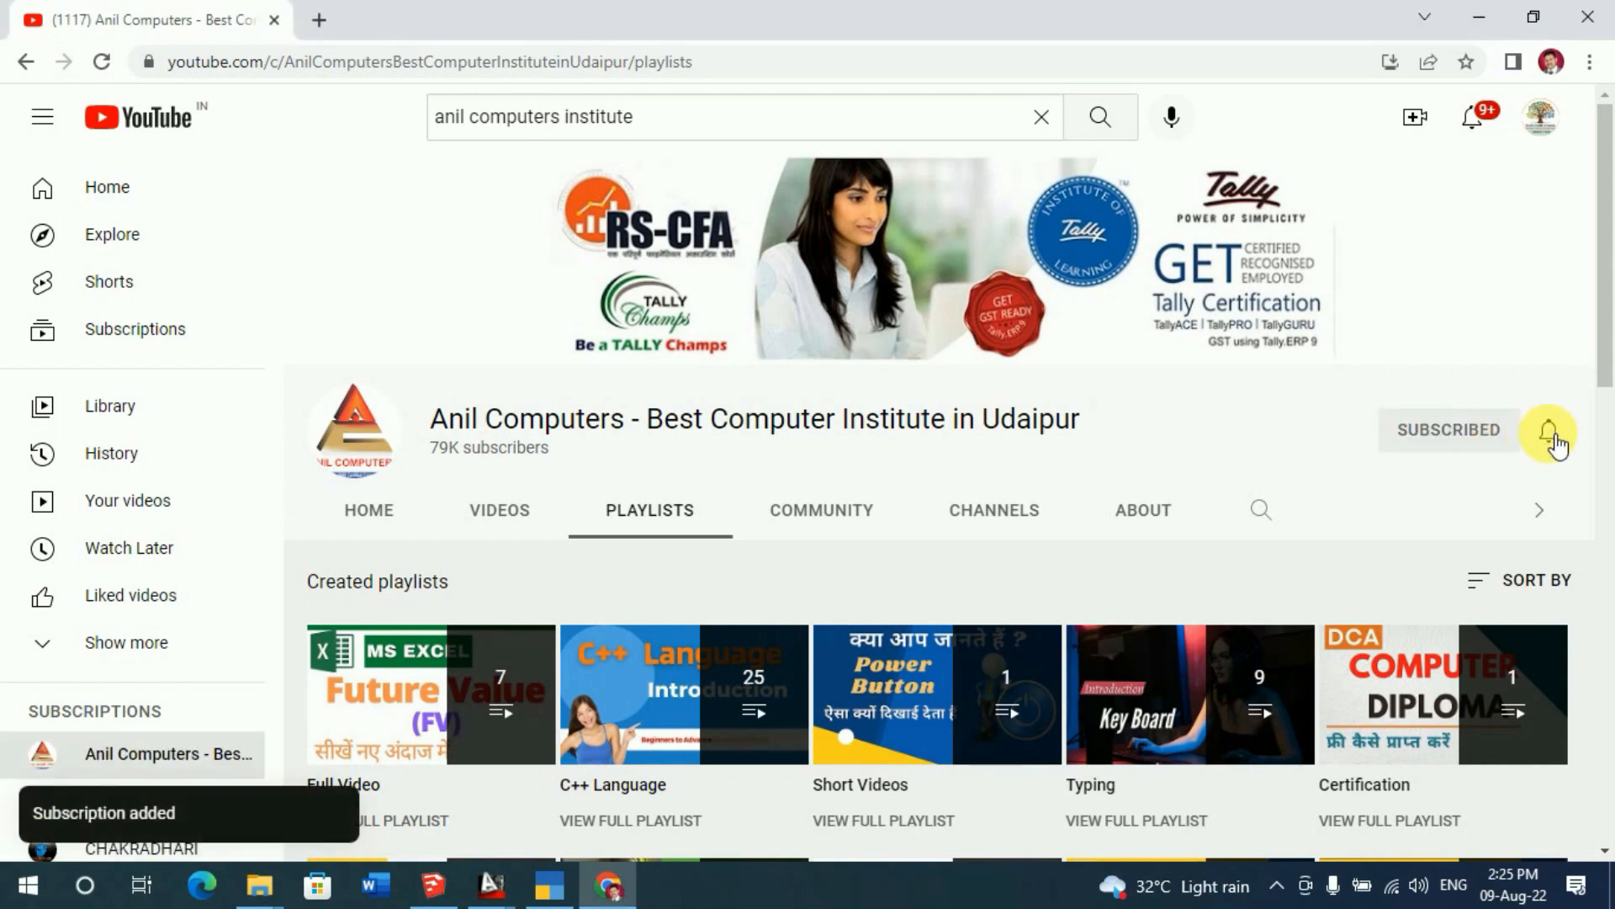
{"action": "left_click", "coordinate": [1553, 439]}
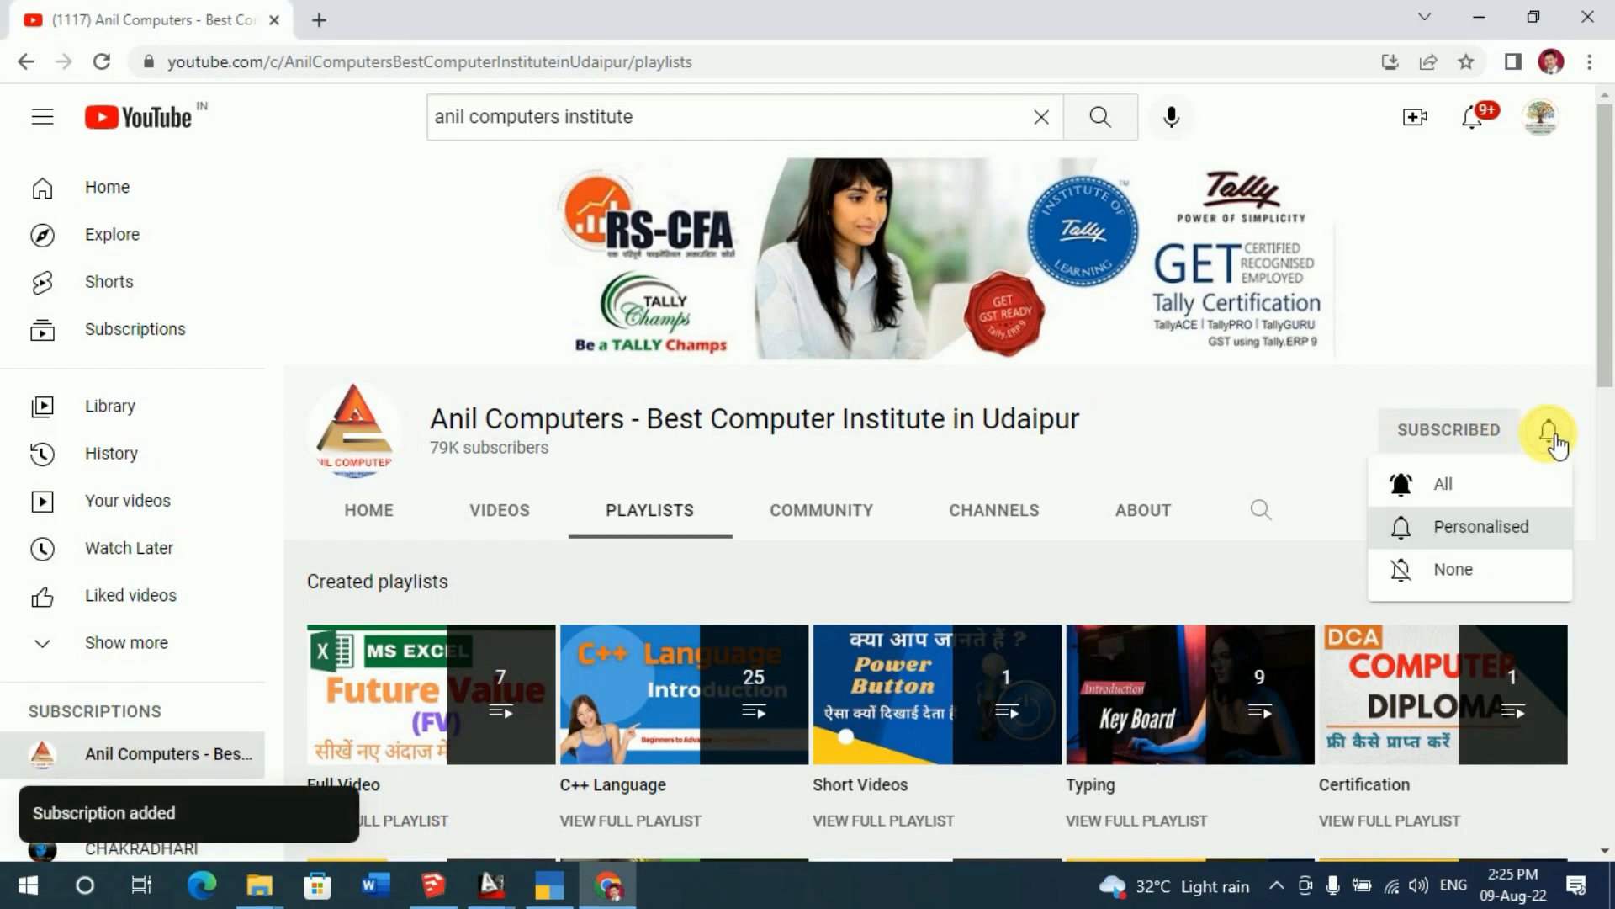
{"action": "left_click", "coordinate": [1460, 497]}
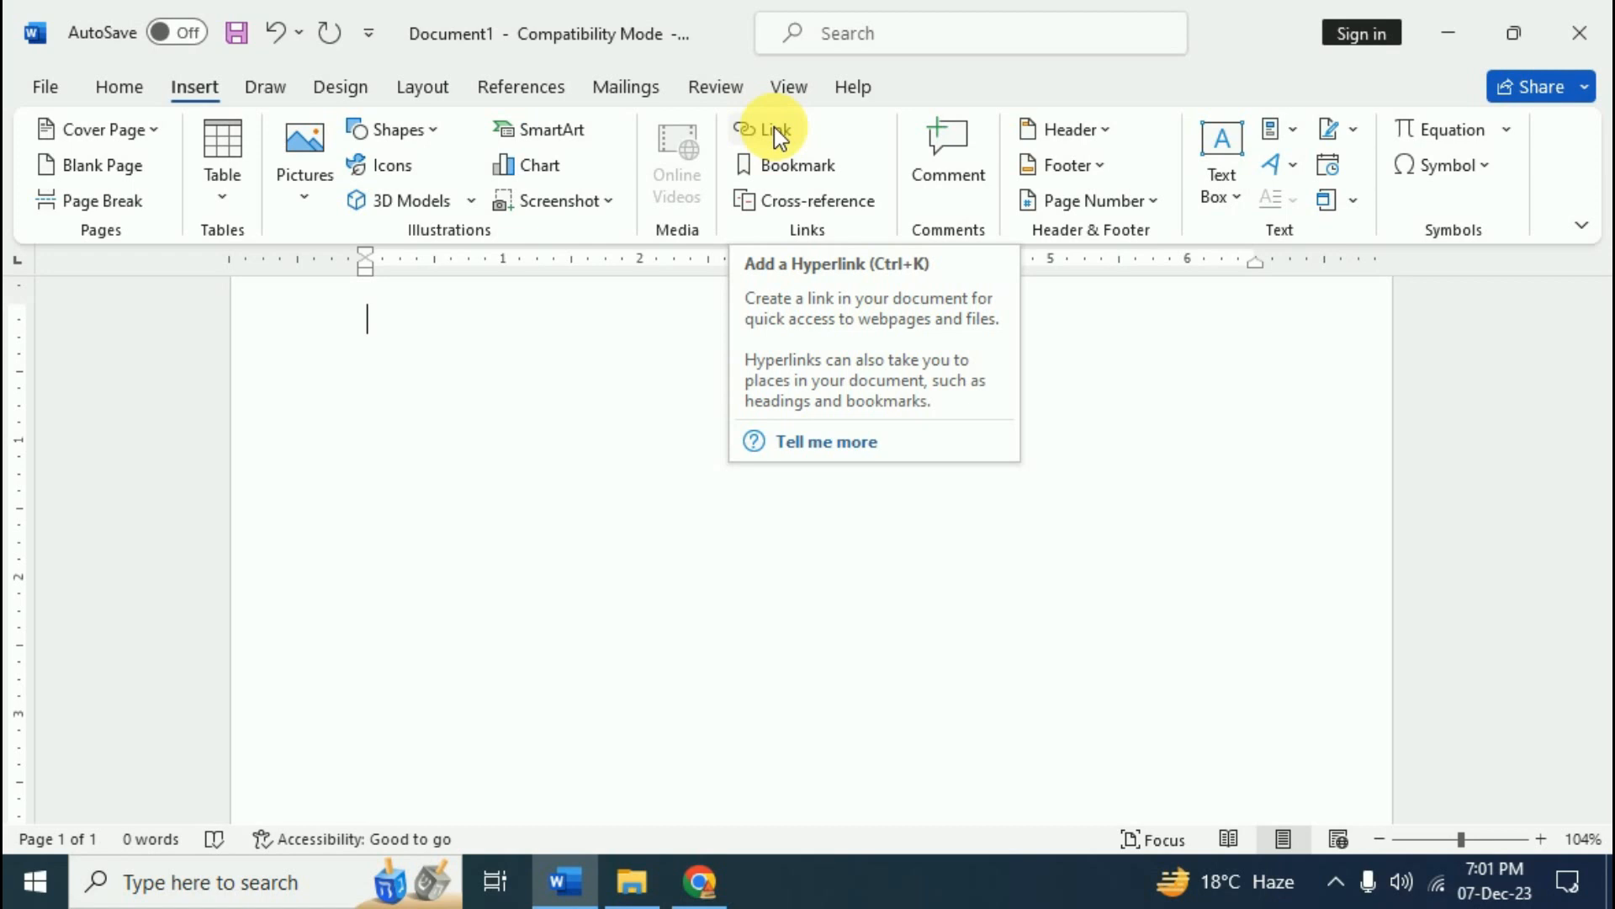
- Switch to the Computer Wikipedia article in Chrome
{"action": "left_click", "coordinate": [697, 881]}
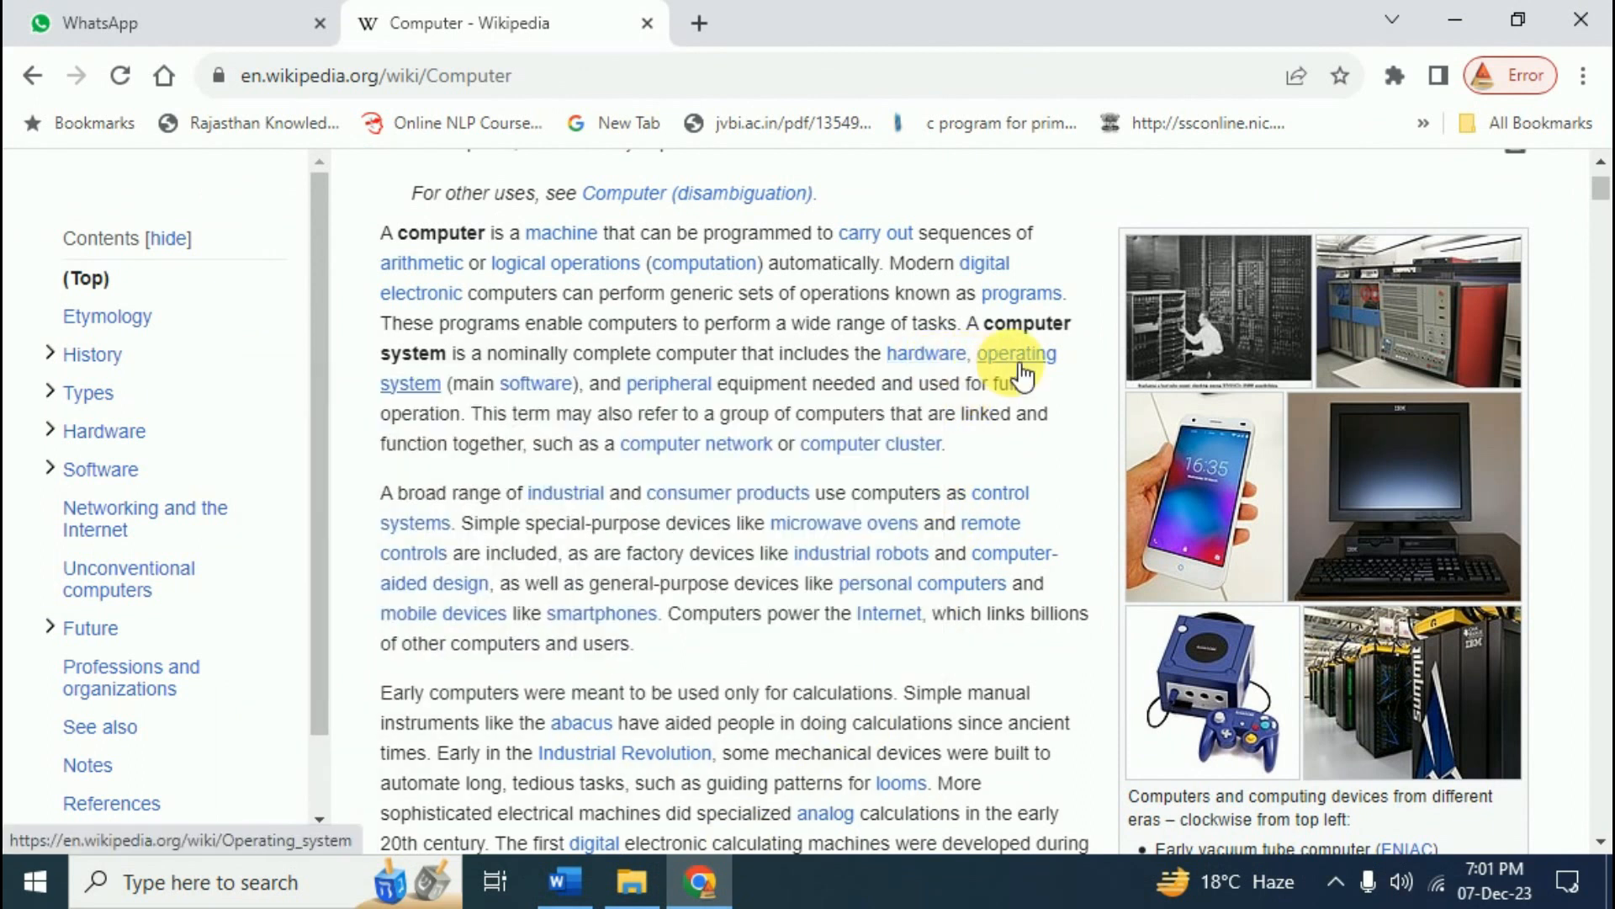
- Show previews of four linked terms in the Computer article, then go back to Word
{"action": "mouse_move", "coordinate": [1020, 371]}
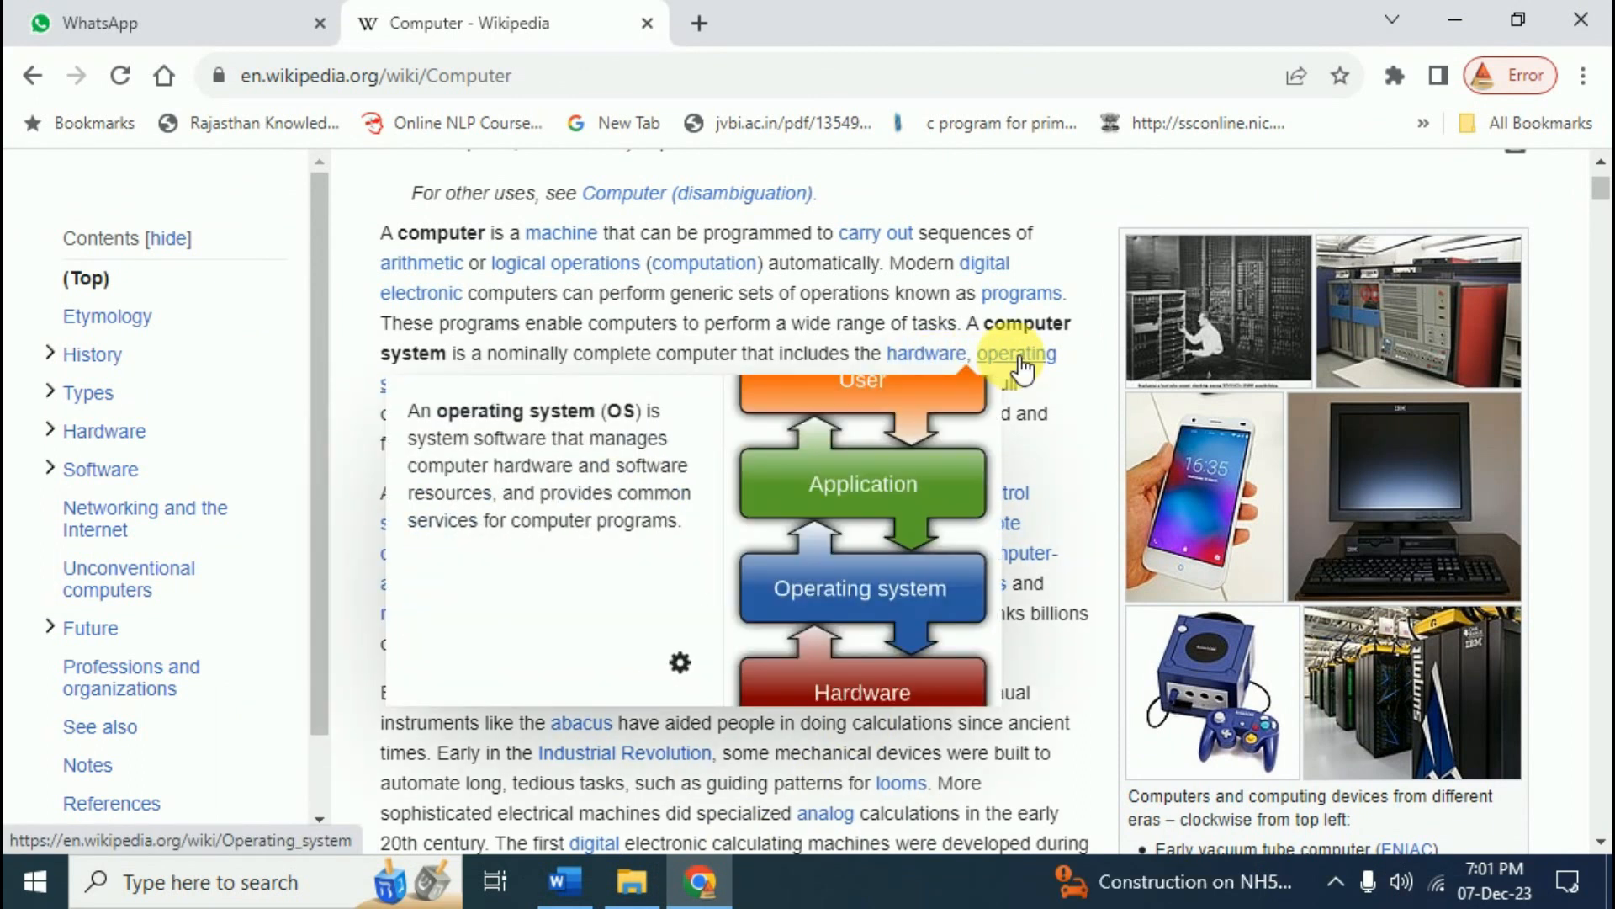
{"action": "mouse_move", "coordinate": [934, 363]}
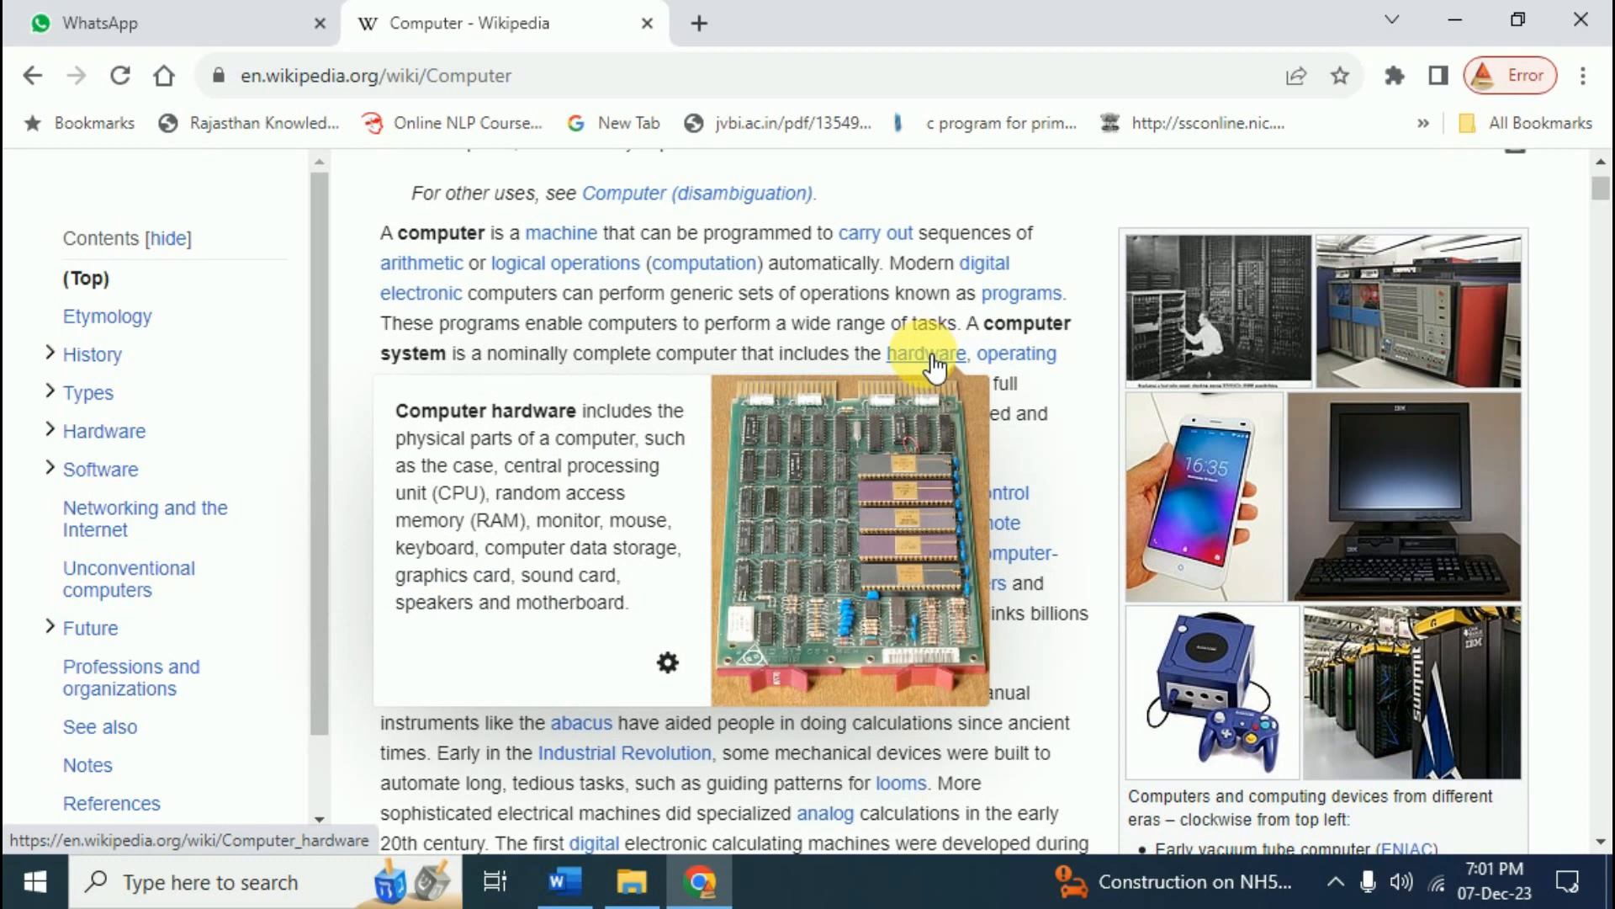
{"action": "mouse_move", "coordinate": [1018, 313]}
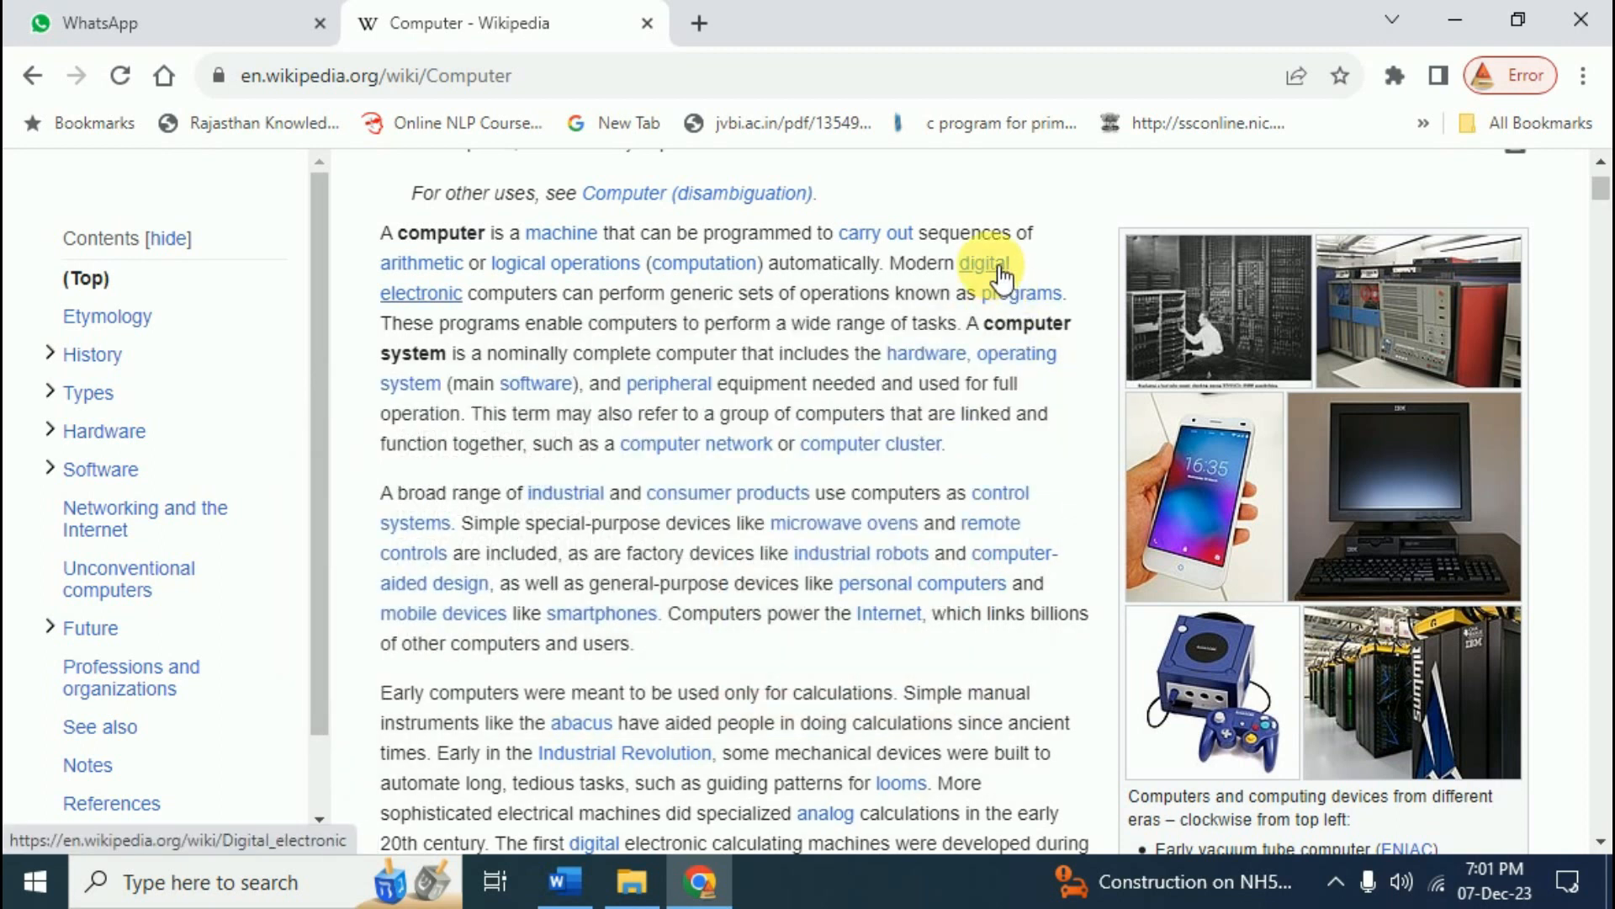
{"action": "mouse_move", "coordinate": [1005, 271]}
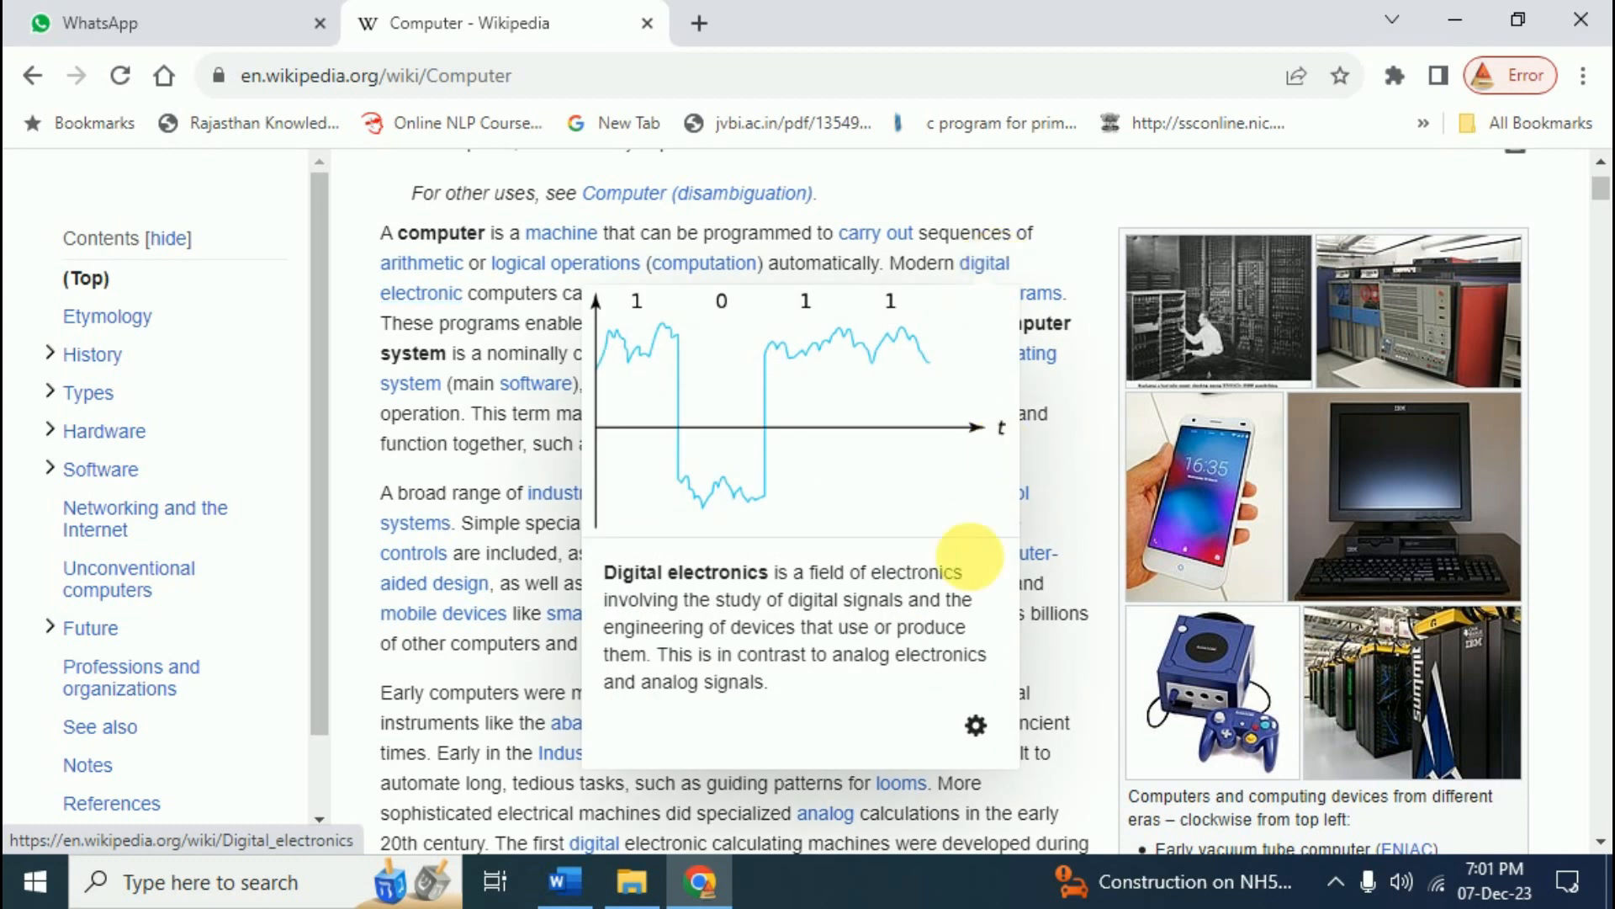
{"action": "left_click", "coordinate": [567, 879]}
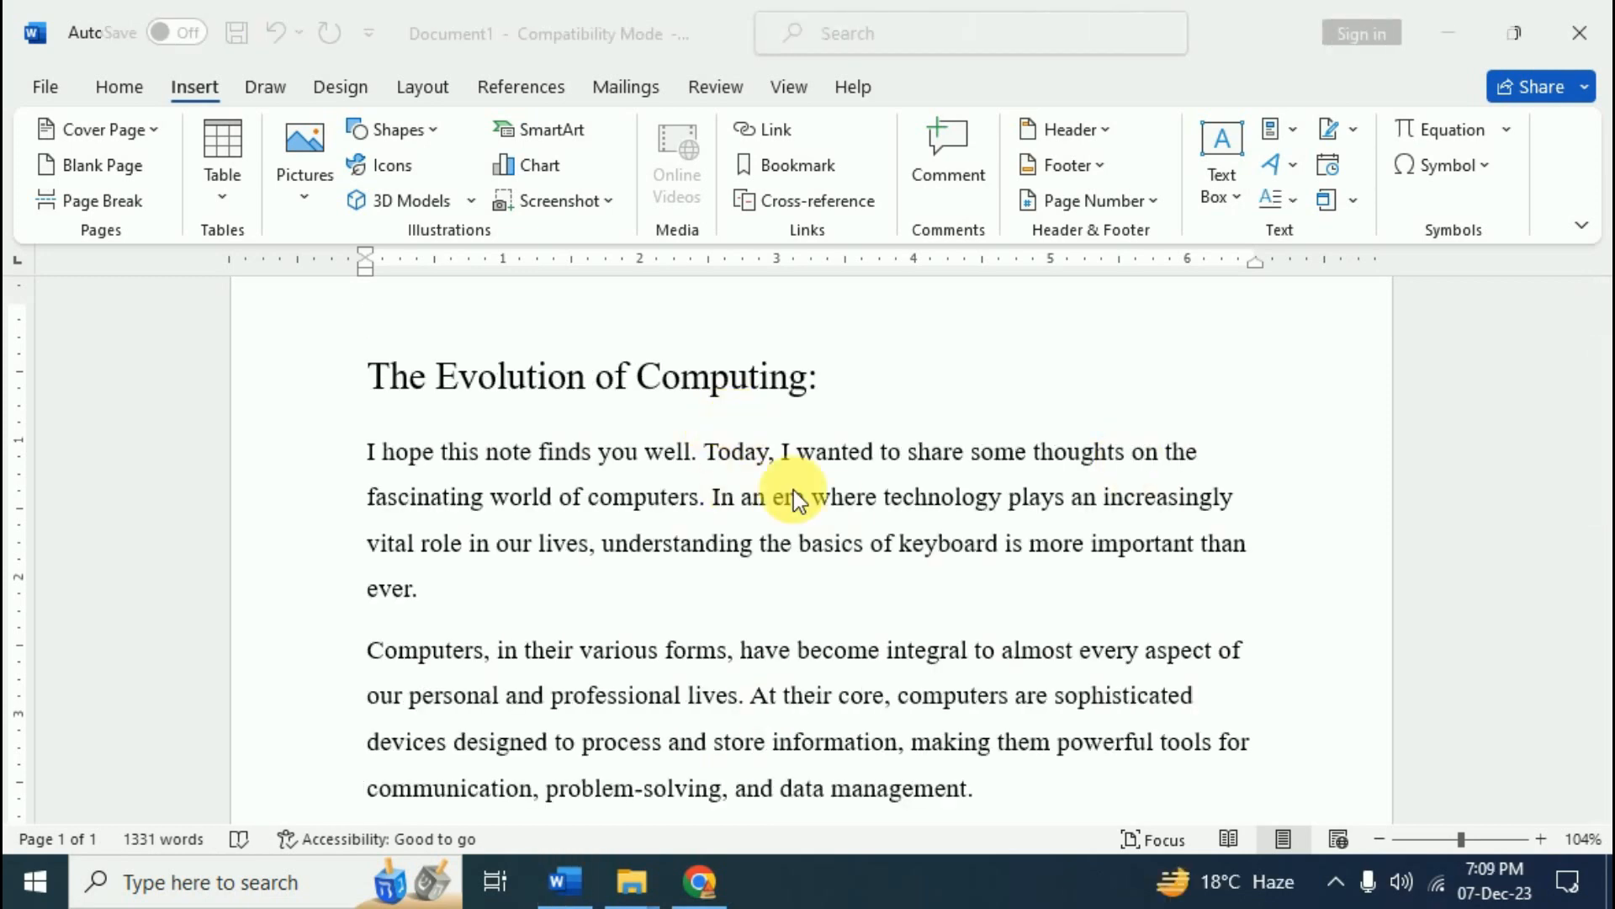
- Select 'understanding the basics of keyboard' in the essay's first paragraph
{"action": "scroll", "coordinate": [840, 639], "scroll_direction": "down", "scroll_amount": 3}
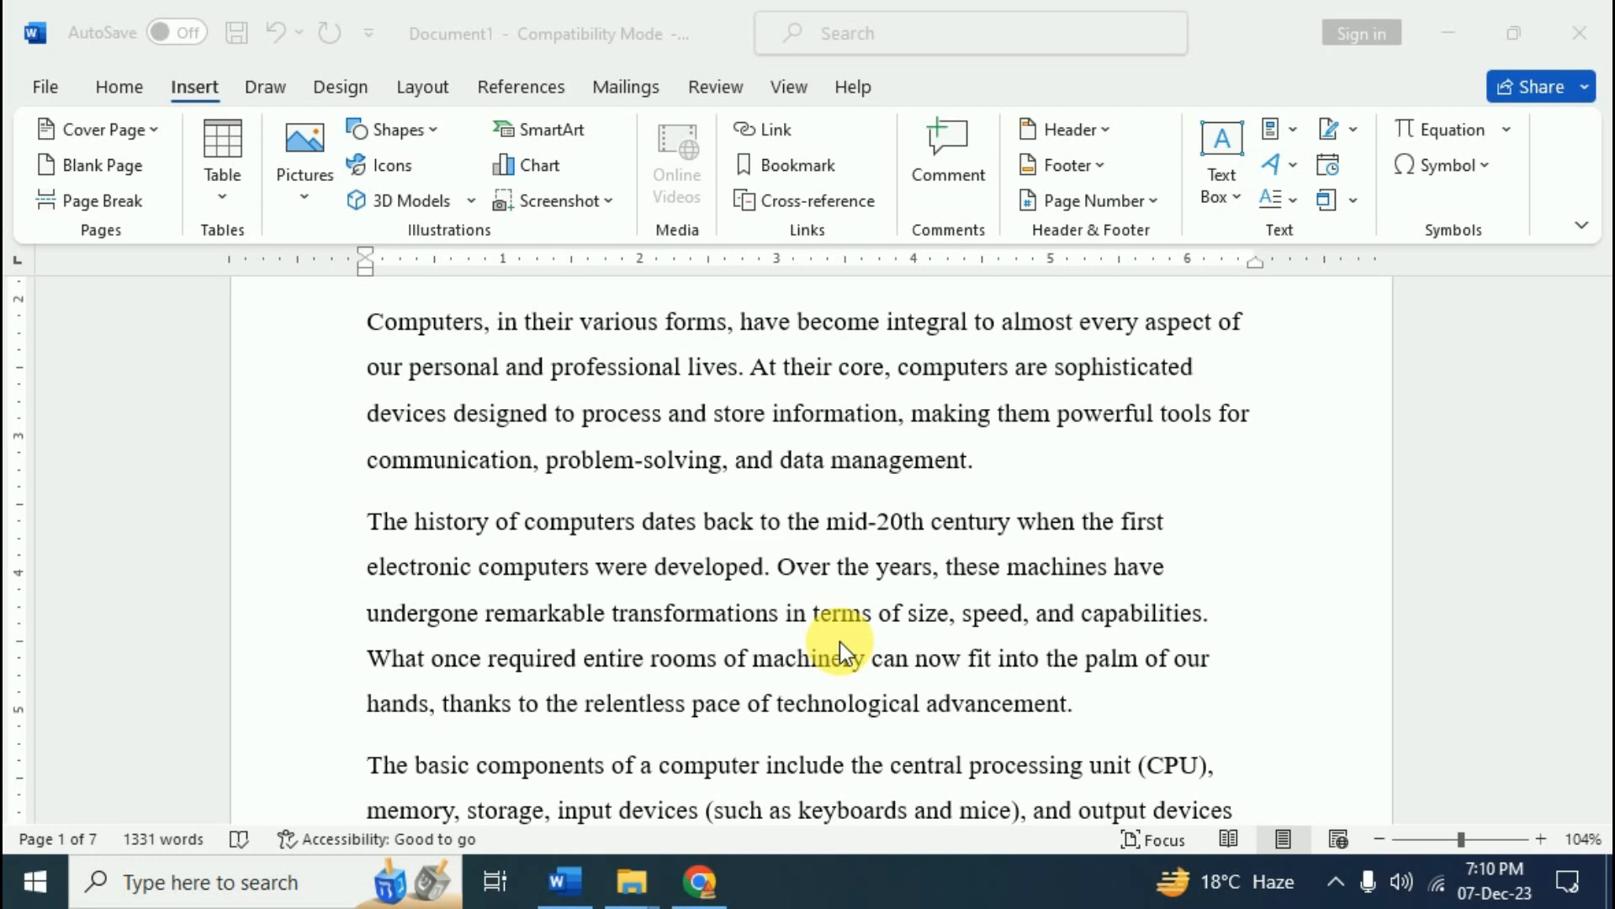
{"action": "scroll", "coordinate": [839, 641], "scroll_direction": "up", "scroll_amount": 3}
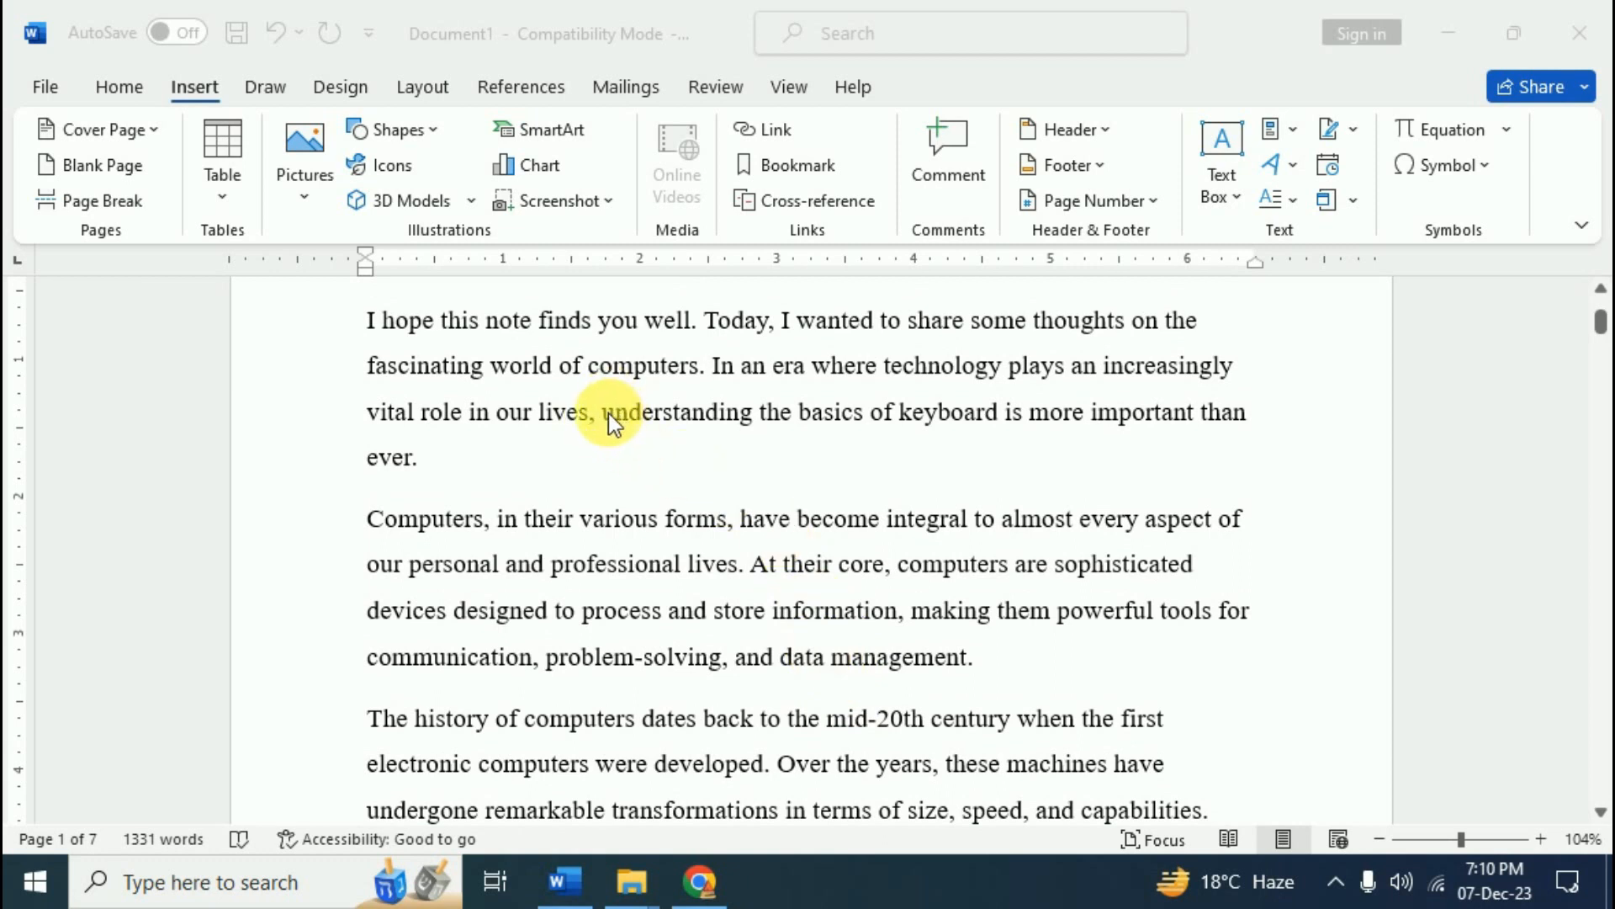
{"action": "left_click", "coordinate": [603, 415]}
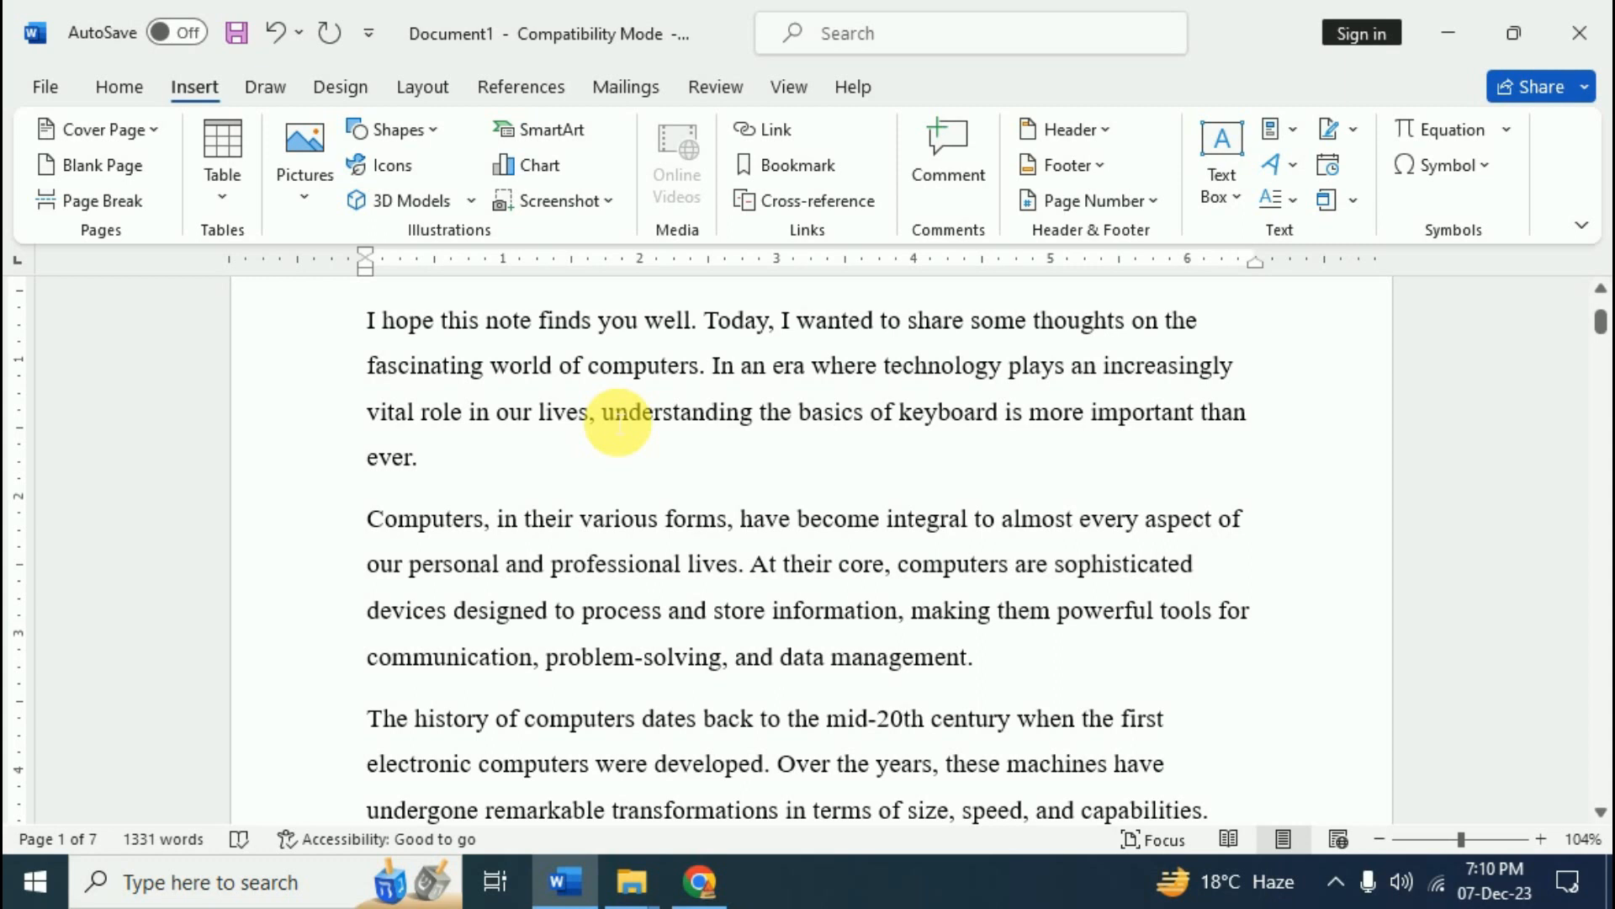
{"action": "left_click_drag", "start_coordinate": [619, 423], "coordinate": [1017, 426]}
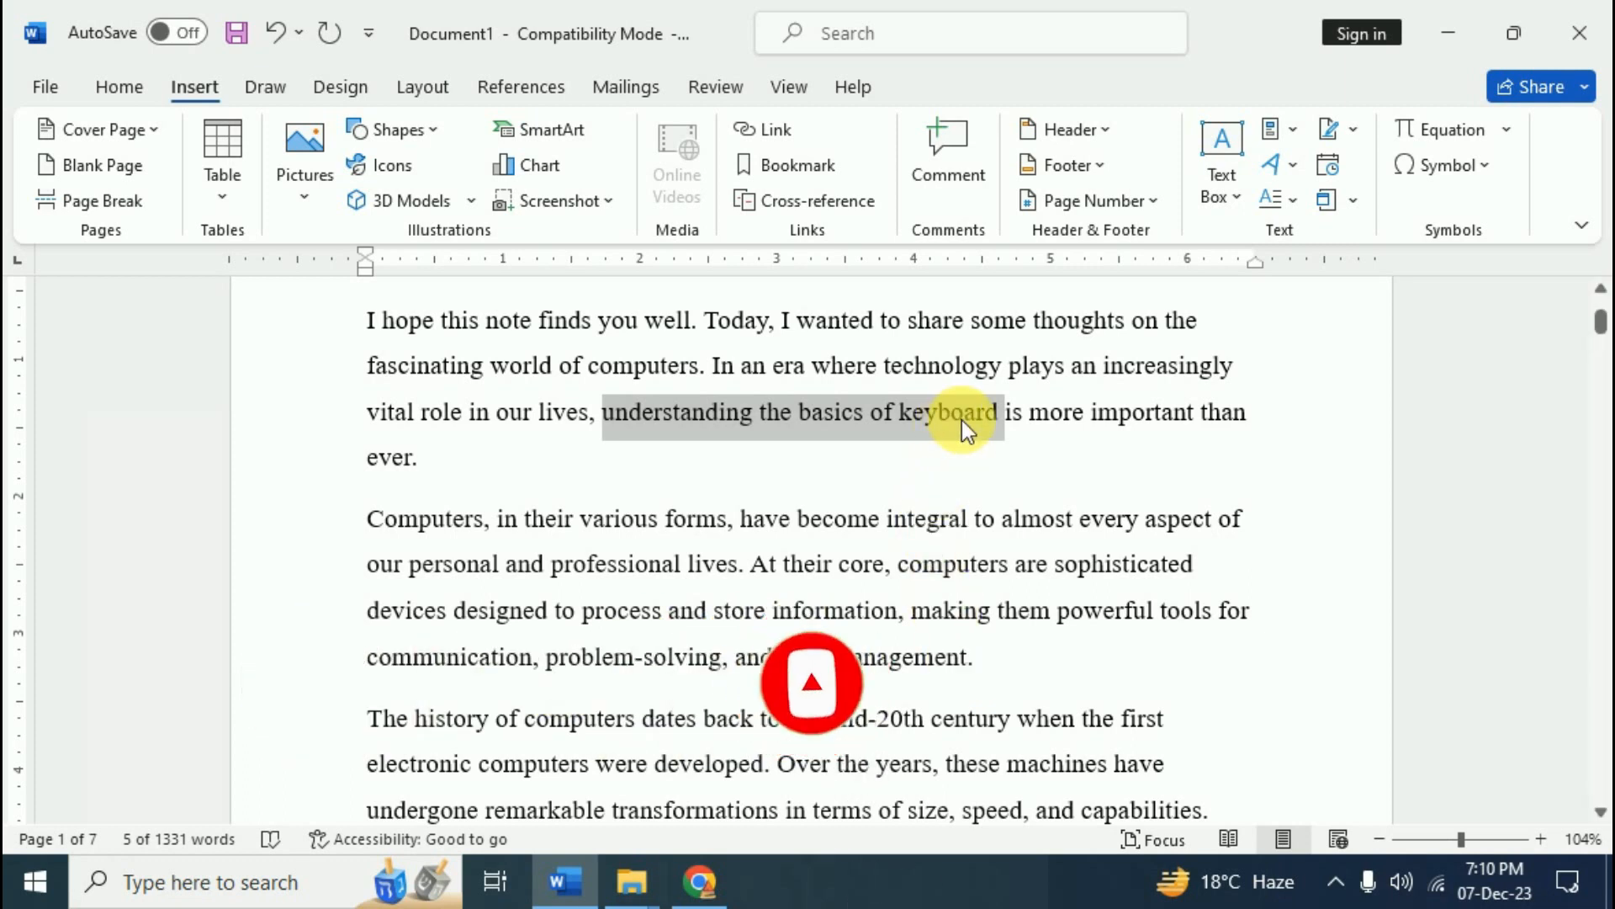
- Start a hyperlink for the selected phrase and browse the Look in locations list
{"action": "left_click", "coordinate": [781, 130]}
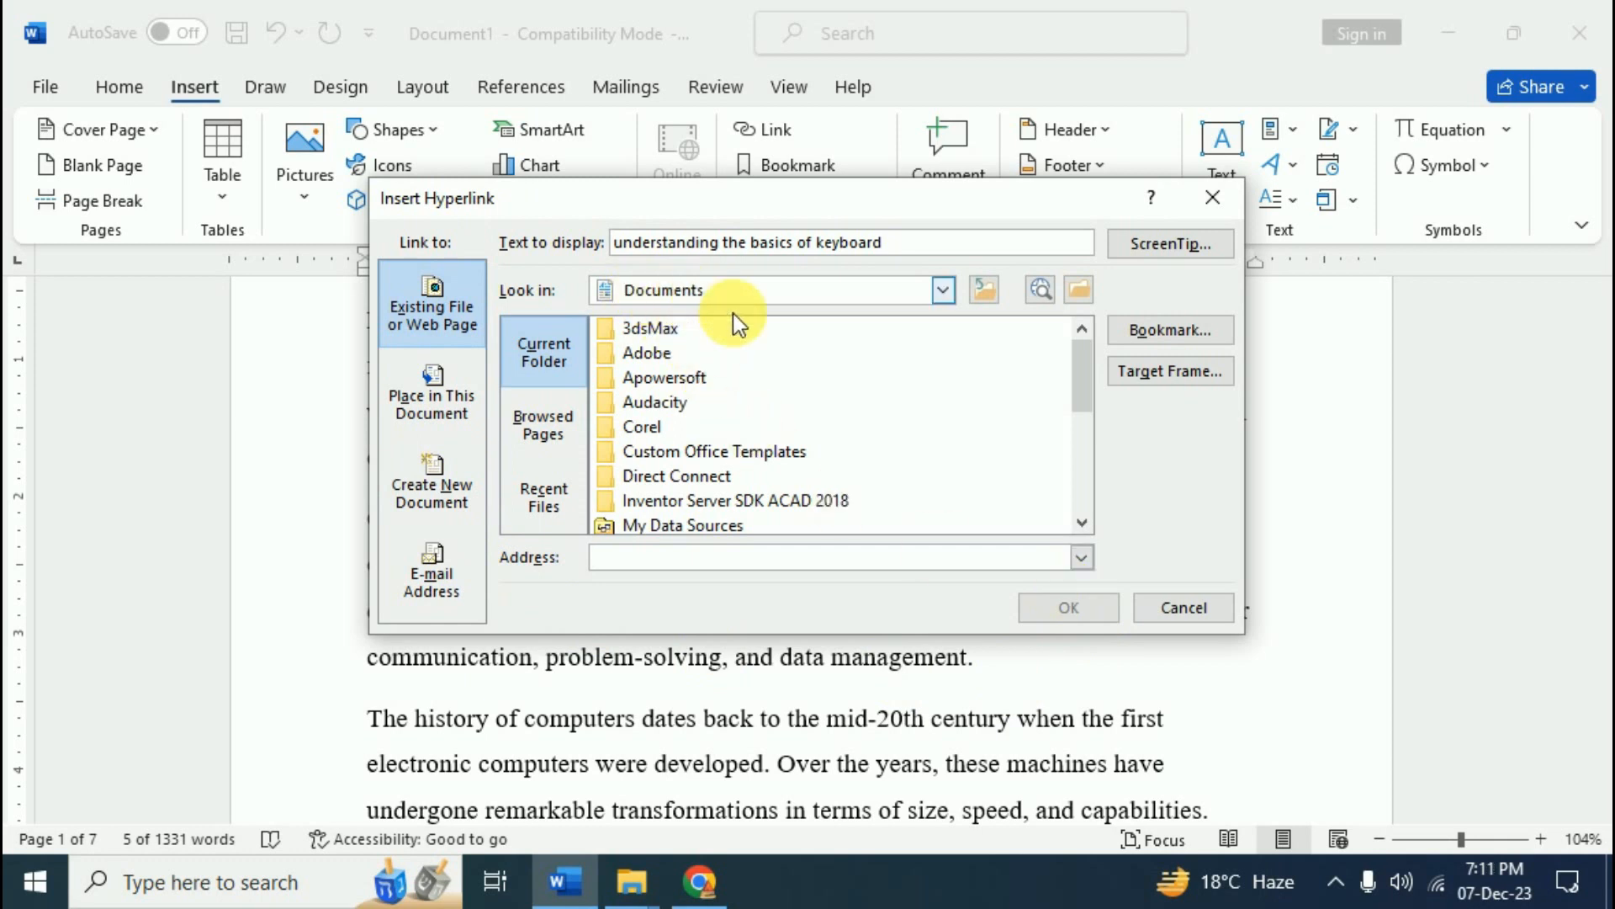
{"action": "scroll", "coordinate": [766, 405], "scroll_direction": "down", "scroll_amount": 2}
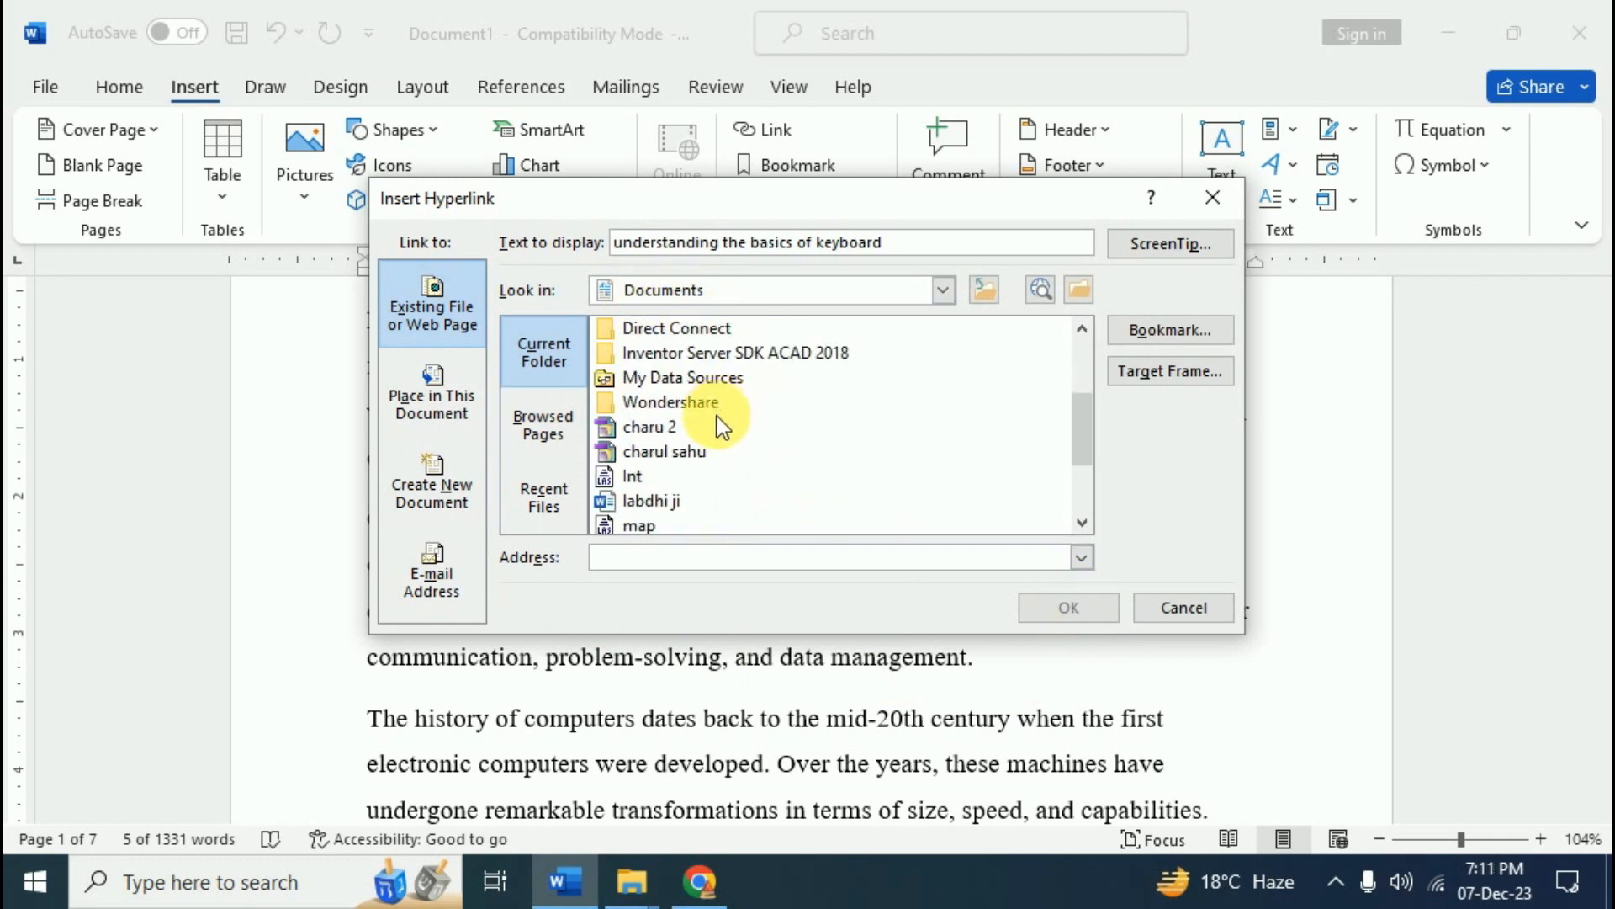
{"action": "scroll", "coordinate": [716, 429], "scroll_direction": "down", "scroll_amount": 2}
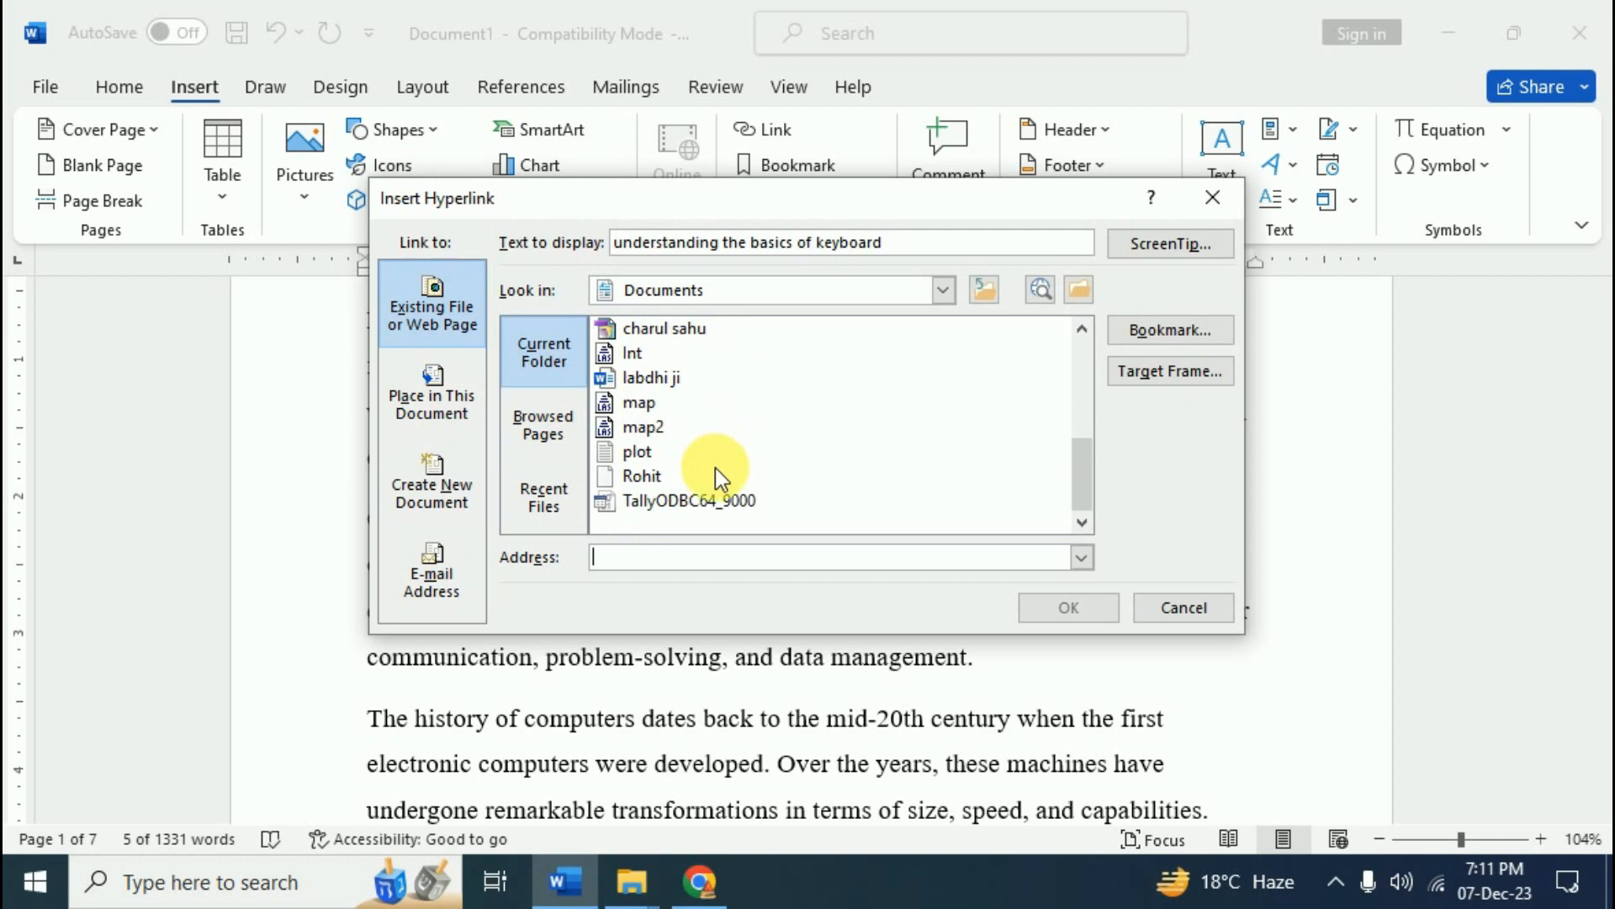
{"action": "scroll", "coordinate": [715, 468], "scroll_direction": "up", "scroll_amount": 2}
{"action": "scroll", "coordinate": [715, 468], "scroll_direction": "up", "scroll_amount": 2}
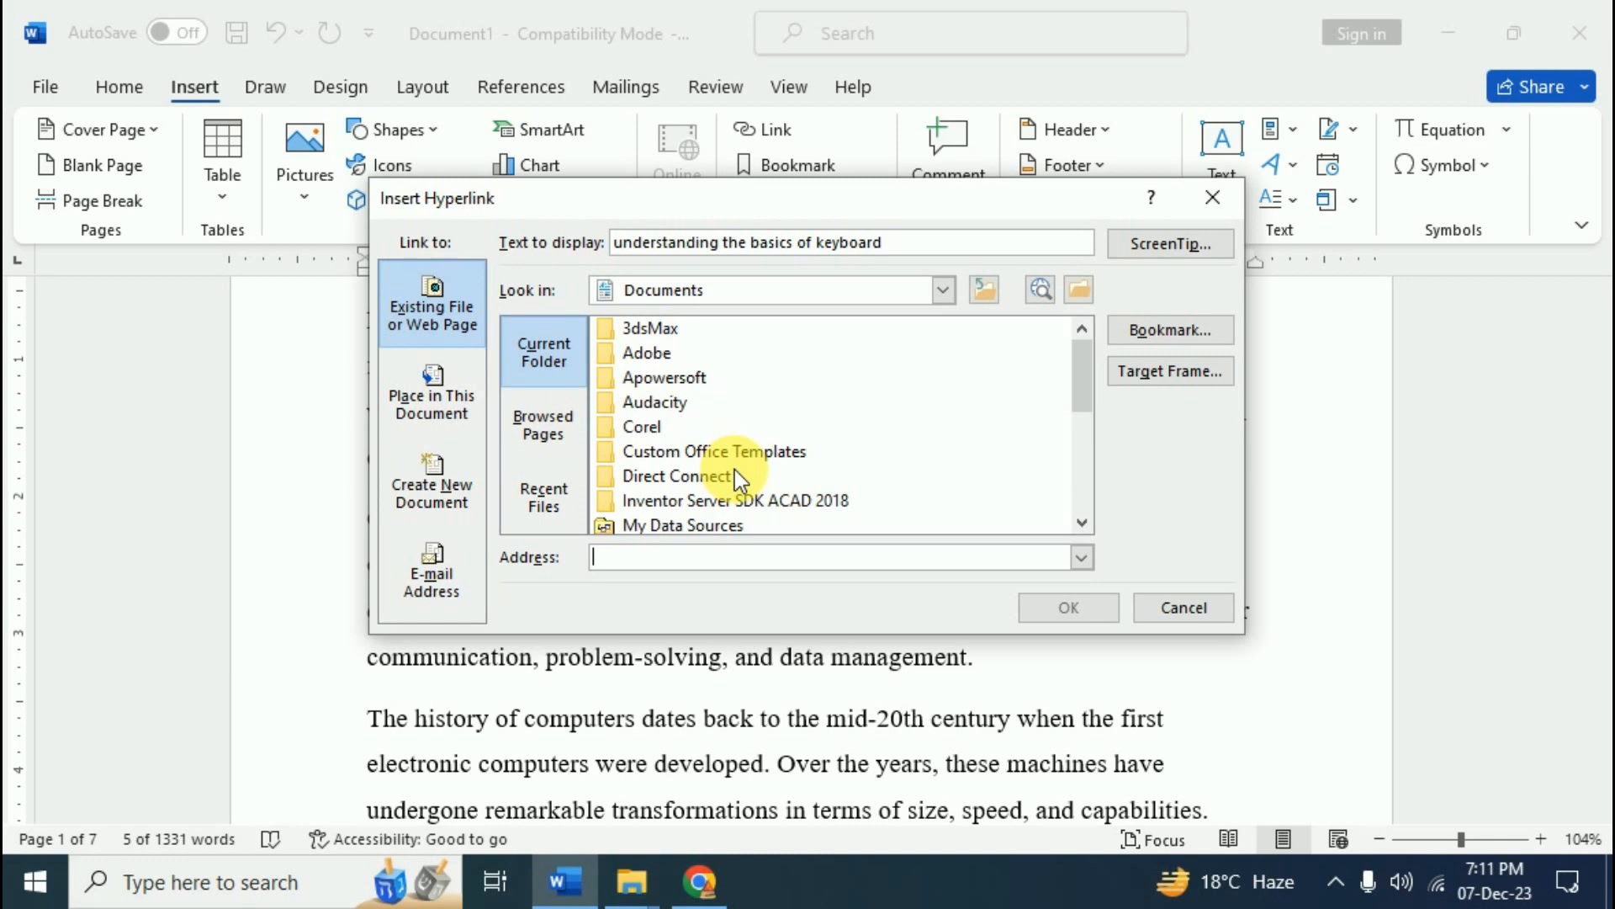
{"action": "type", "text": "E:\\import contact in mobile device to gmail.mp4"}
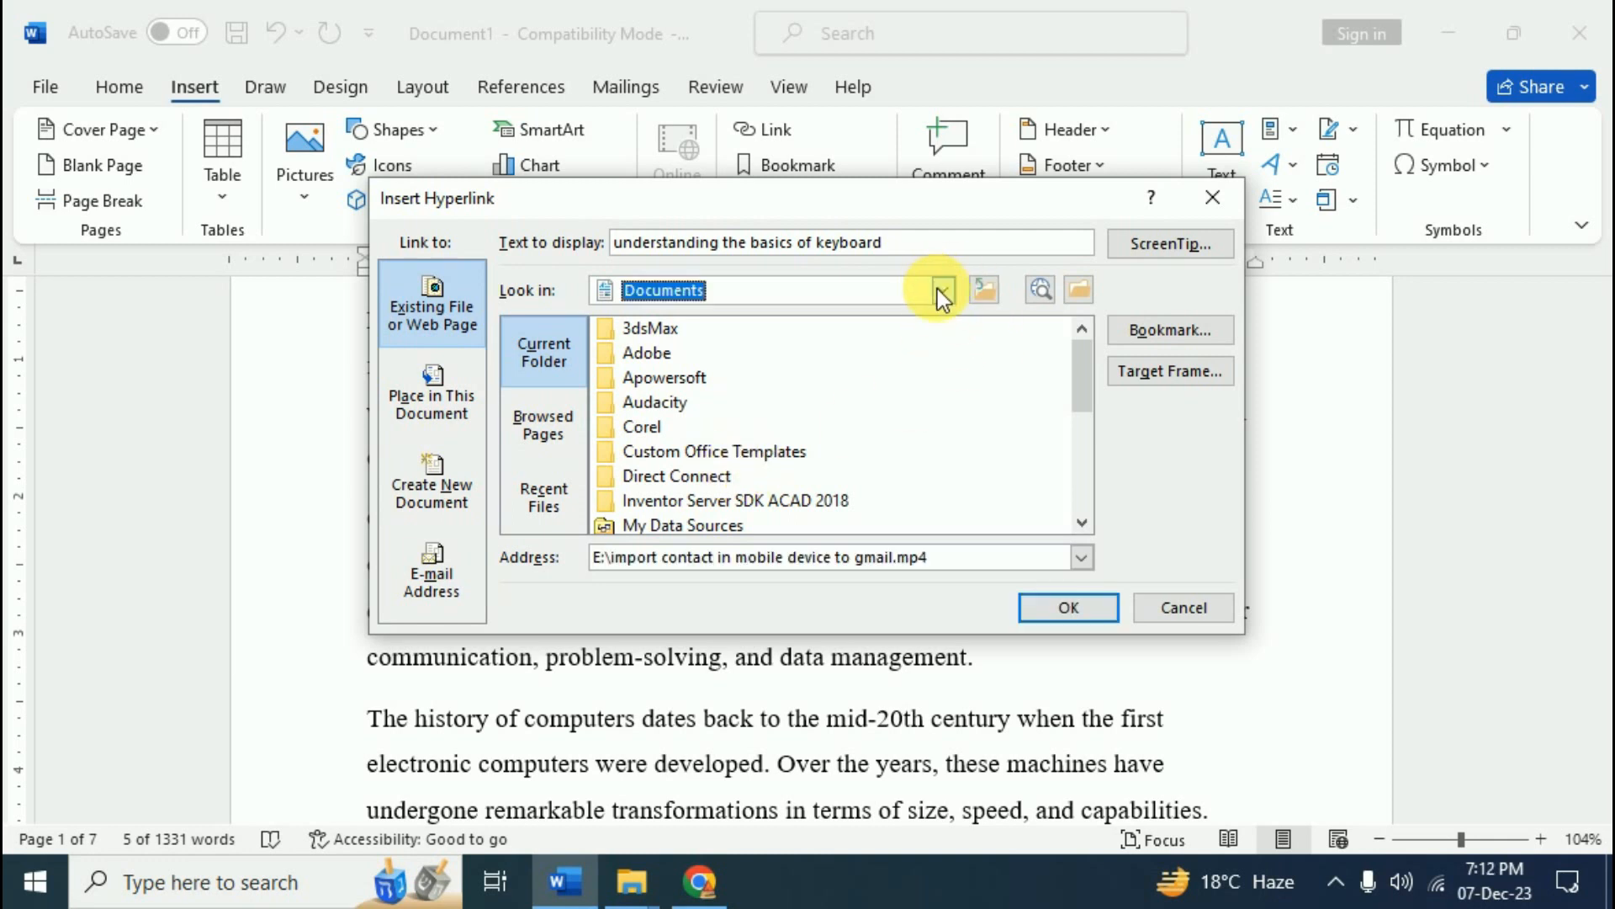
{"action": "left_click", "coordinate": [941, 289]}
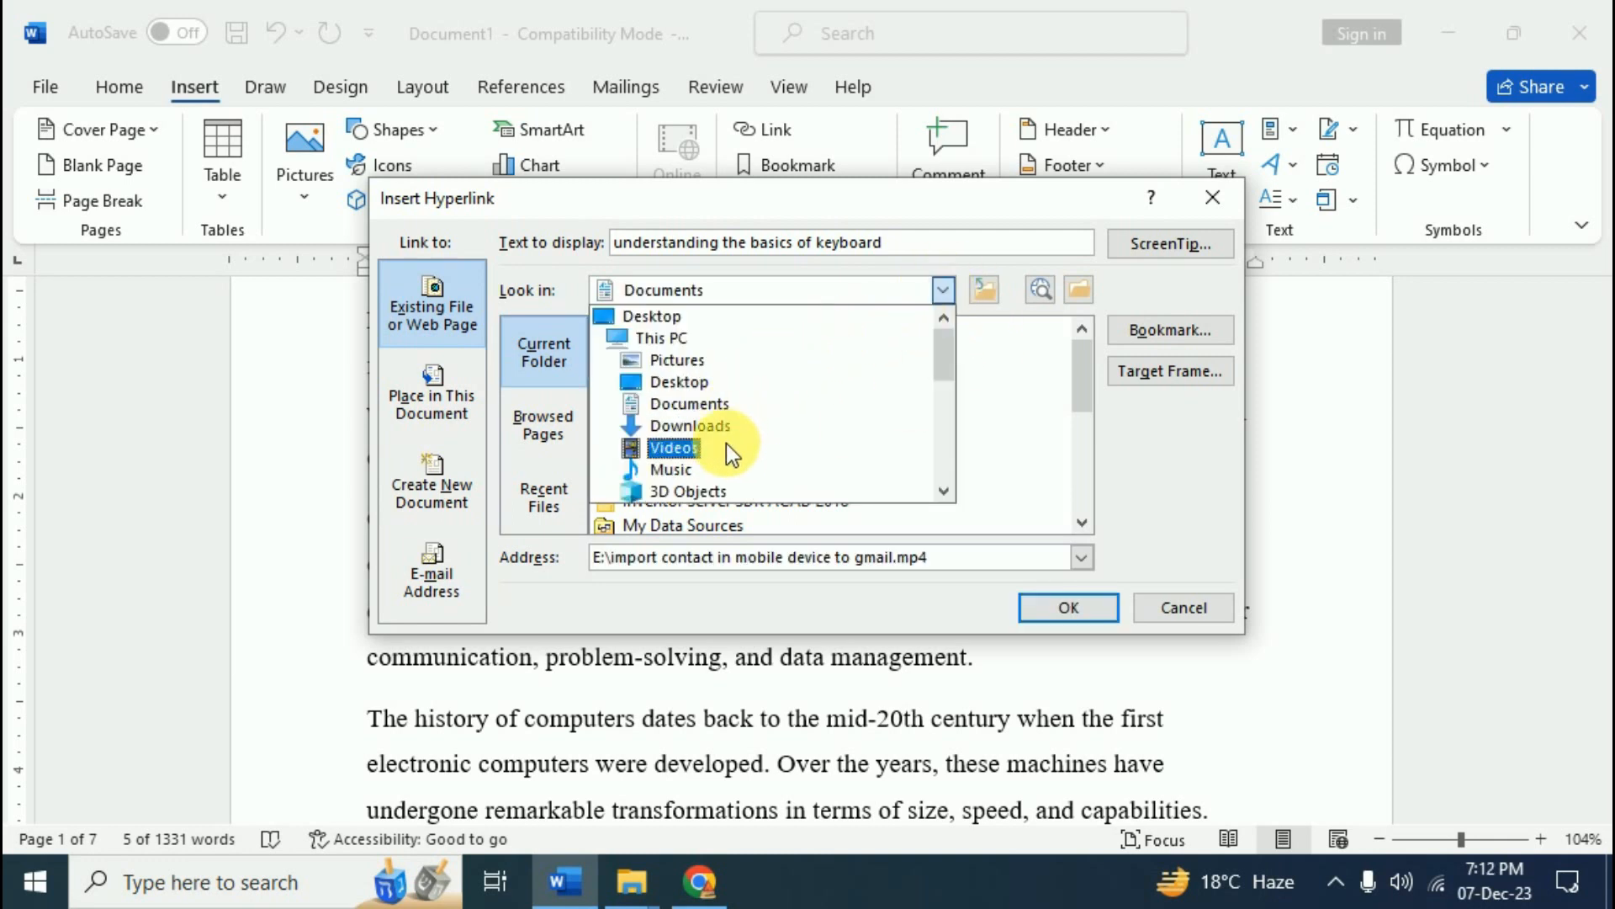
{"action": "scroll", "coordinate": [726, 446], "scroll_direction": "down", "scroll_amount": 3}
{"action": "scroll", "coordinate": [726, 454], "scroll_direction": "down", "scroll_amount": 1}
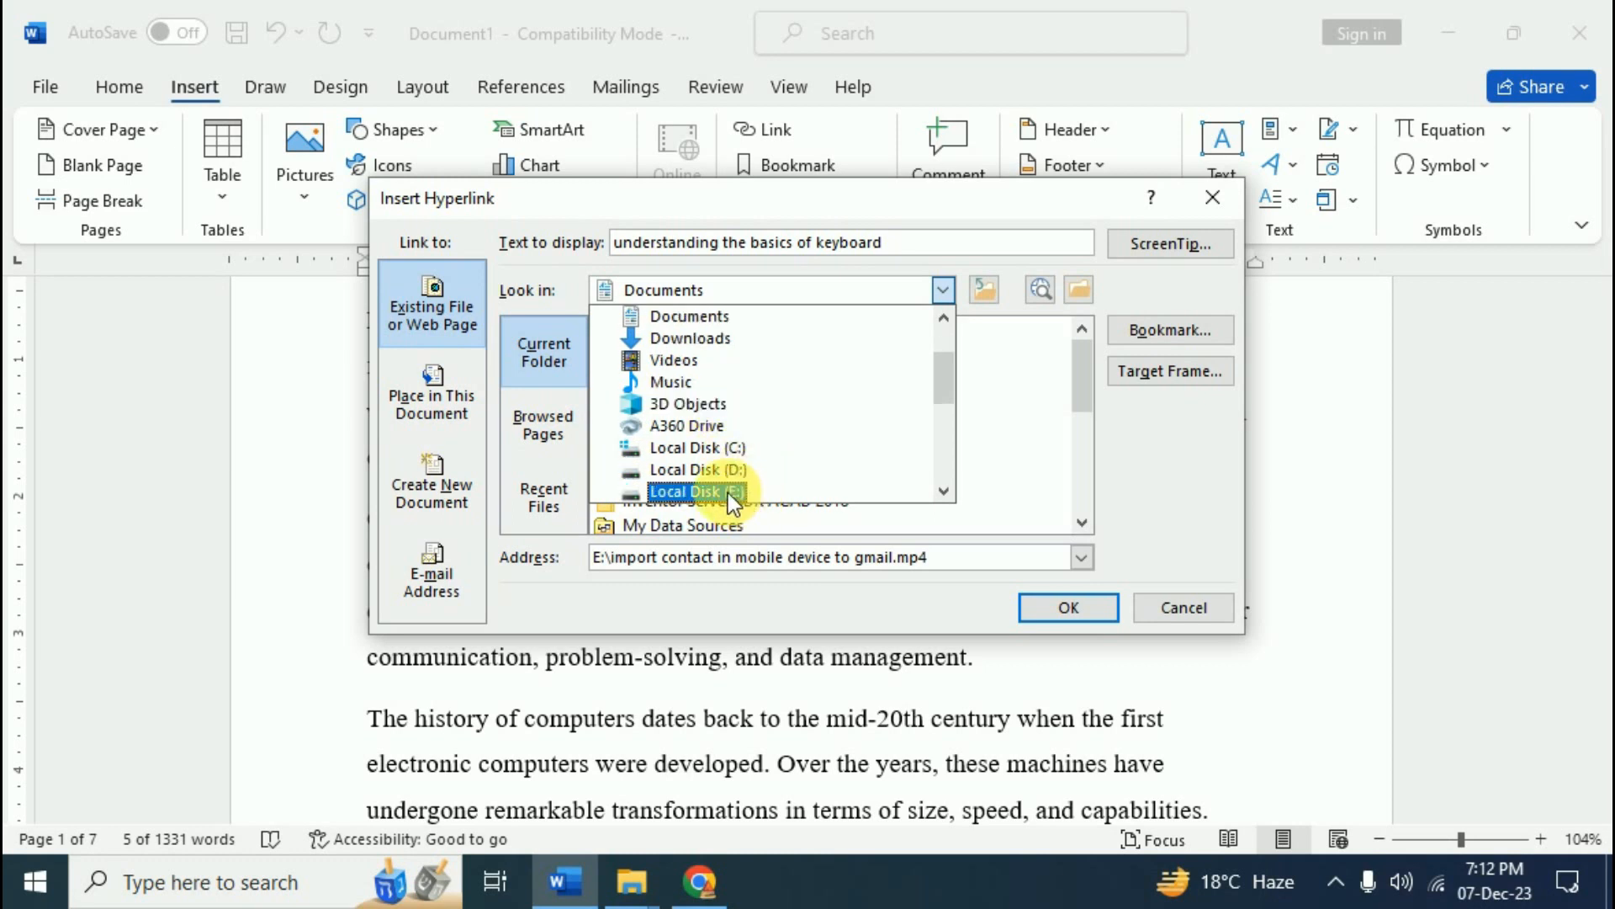
- Link the phrase to Introduction of Keyboard.pptx on Local Disk (E:)
{"action": "left_click", "coordinate": [729, 491]}
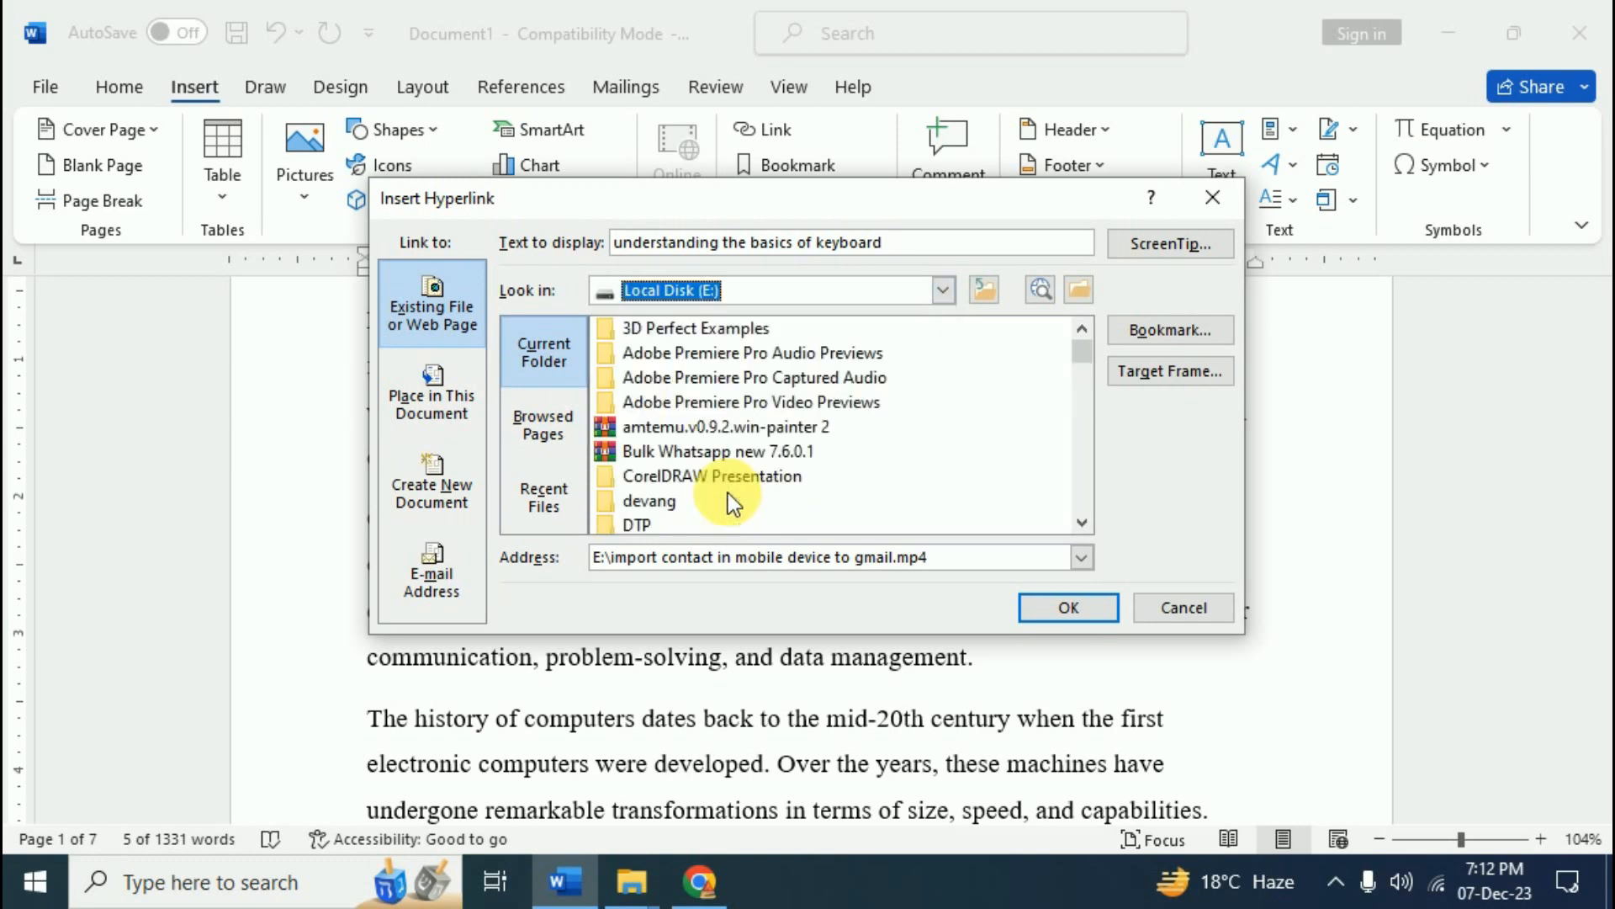
{"action": "left_click", "coordinate": [729, 423]}
{"action": "key", "text": "i"}
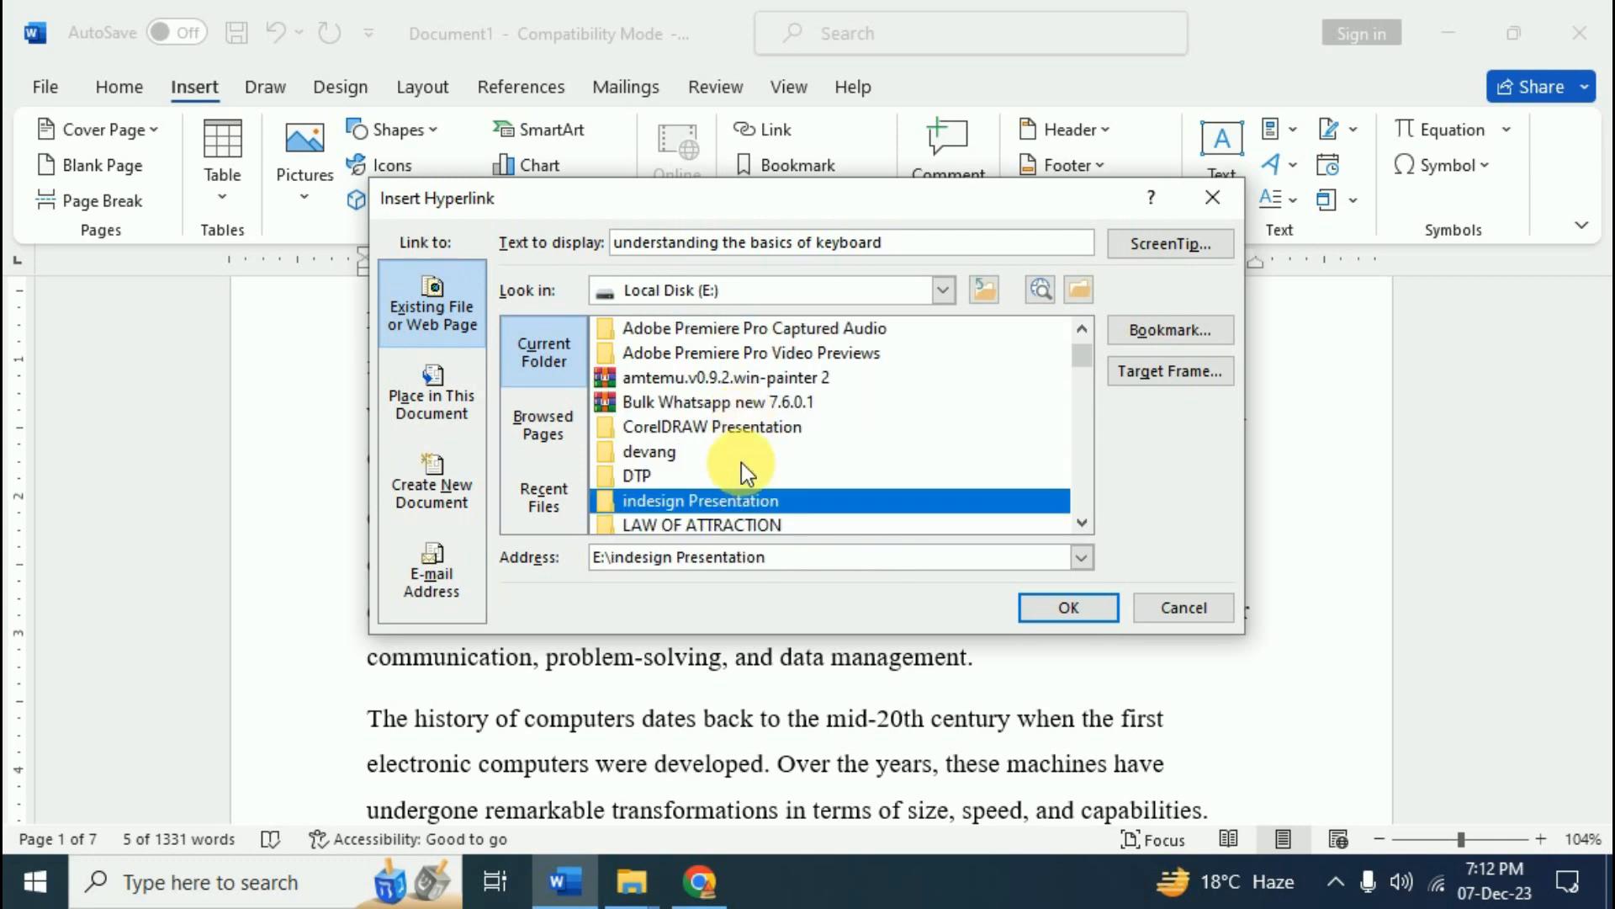
{"action": "scroll", "coordinate": [741, 462], "scroll_direction": "down", "scroll_amount": 1}
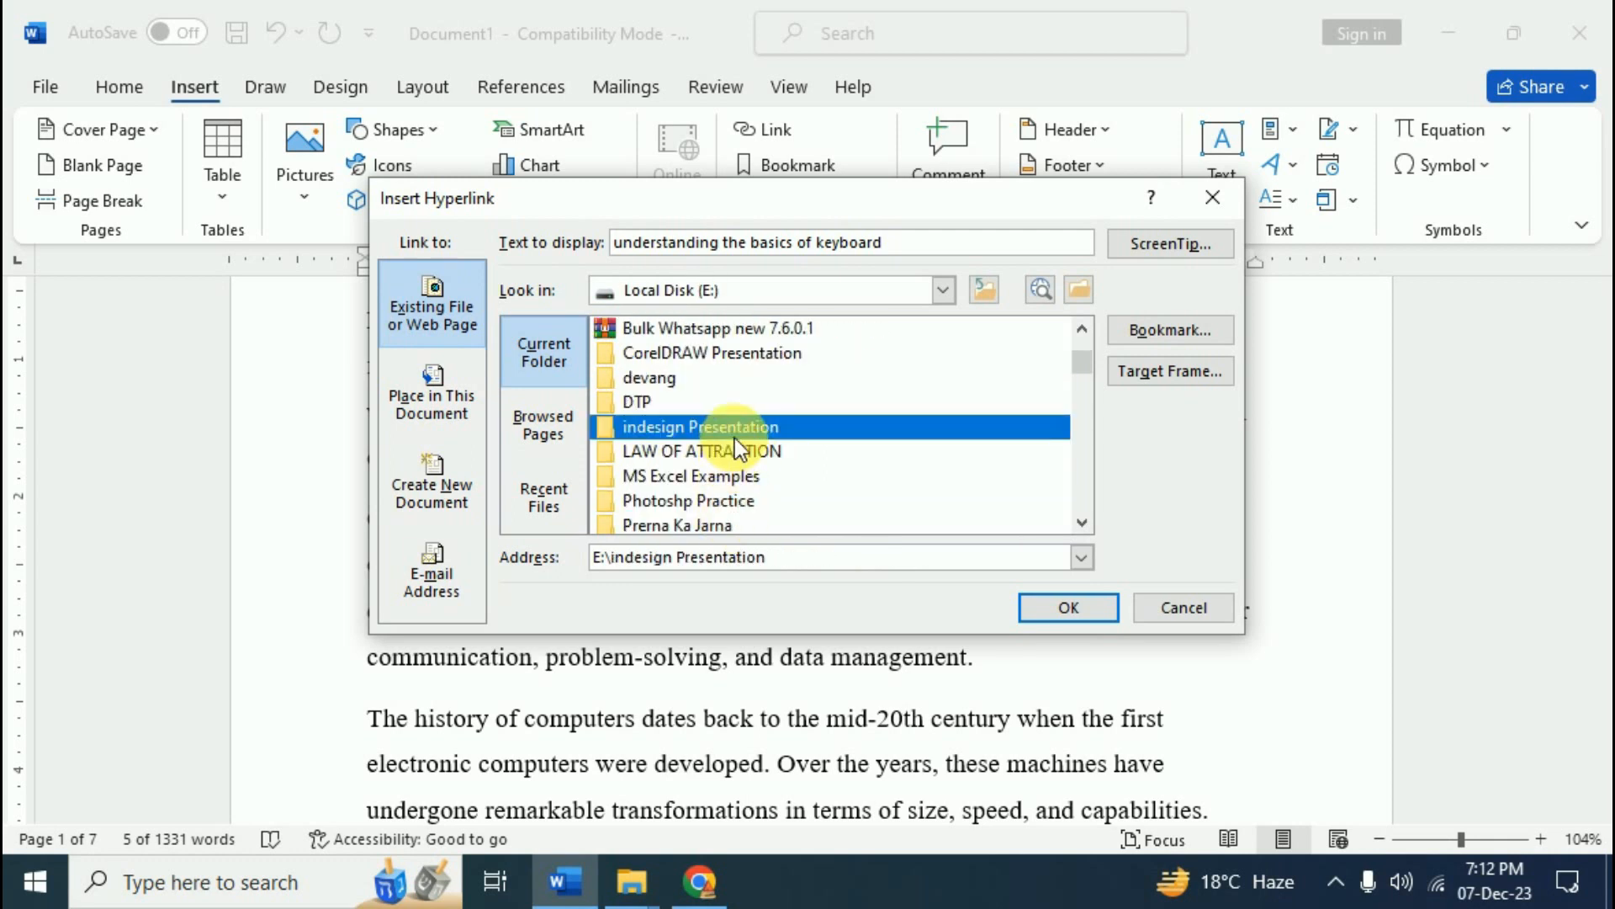
{"action": "key", "text": "i"}
{"action": "left_click", "coordinate": [738, 502]}
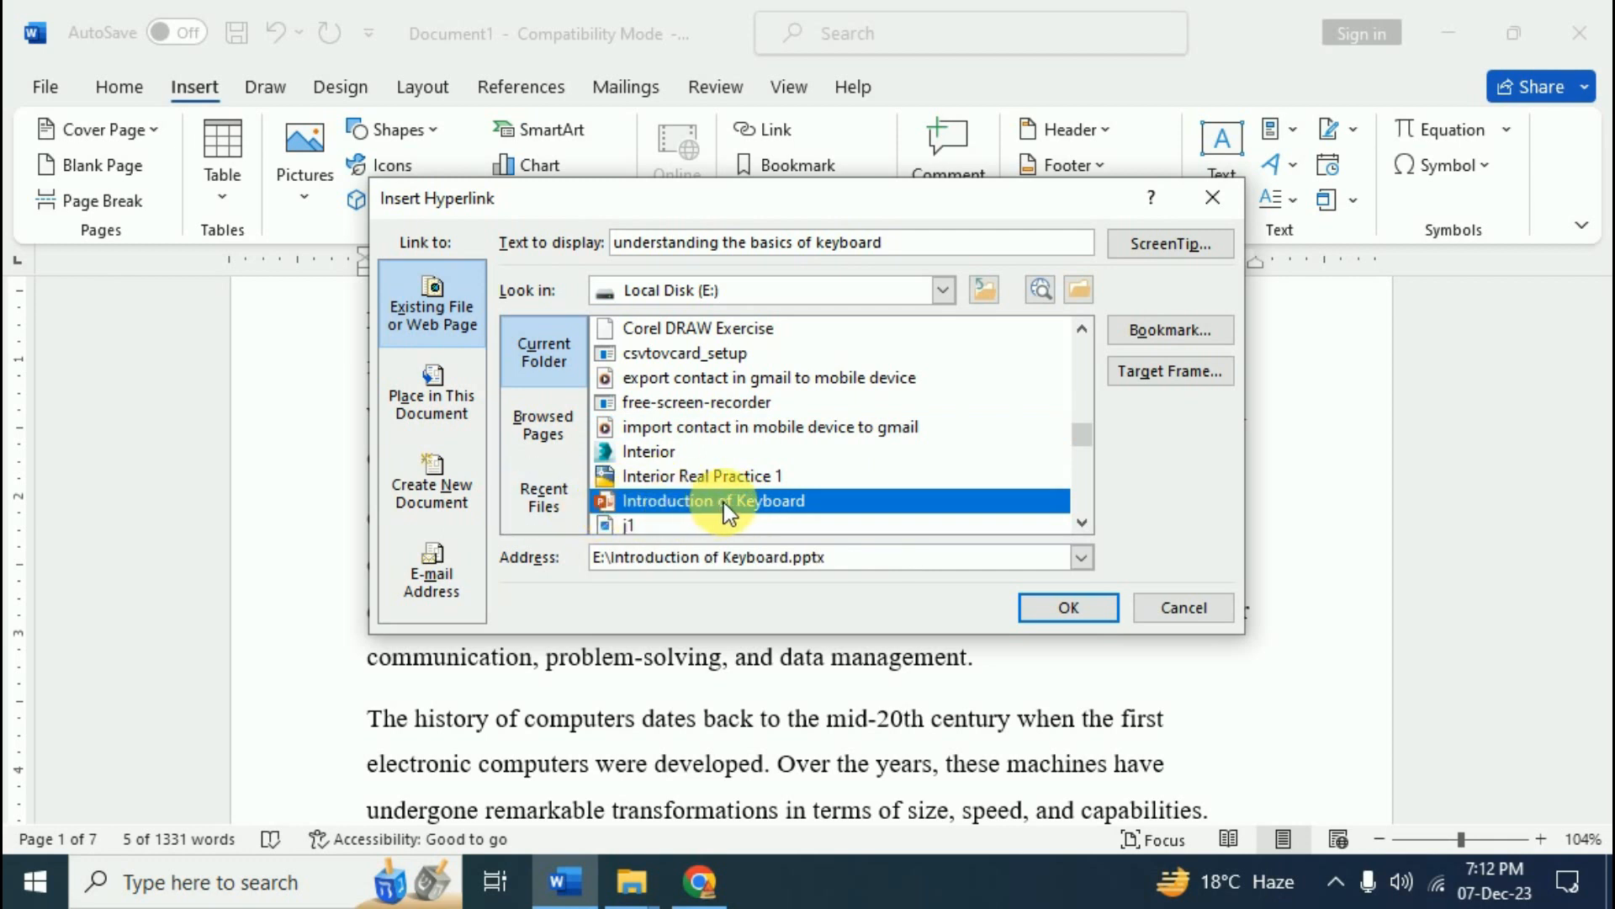
{"action": "left_click", "coordinate": [1067, 607]}
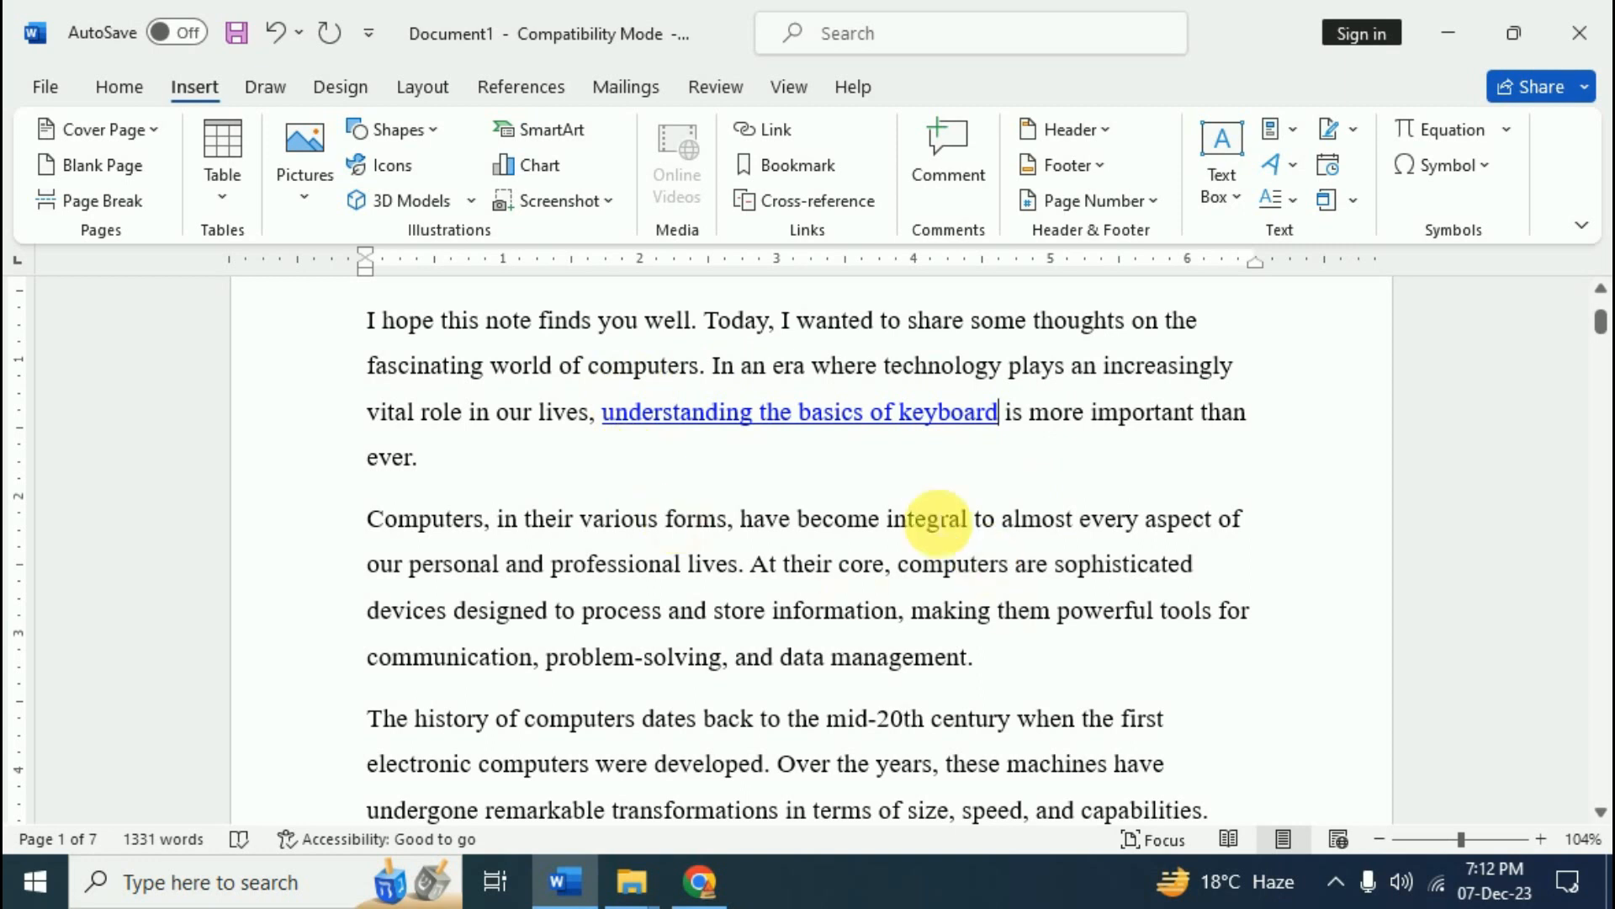
{"action": "mouse_move", "coordinate": [844, 431]}
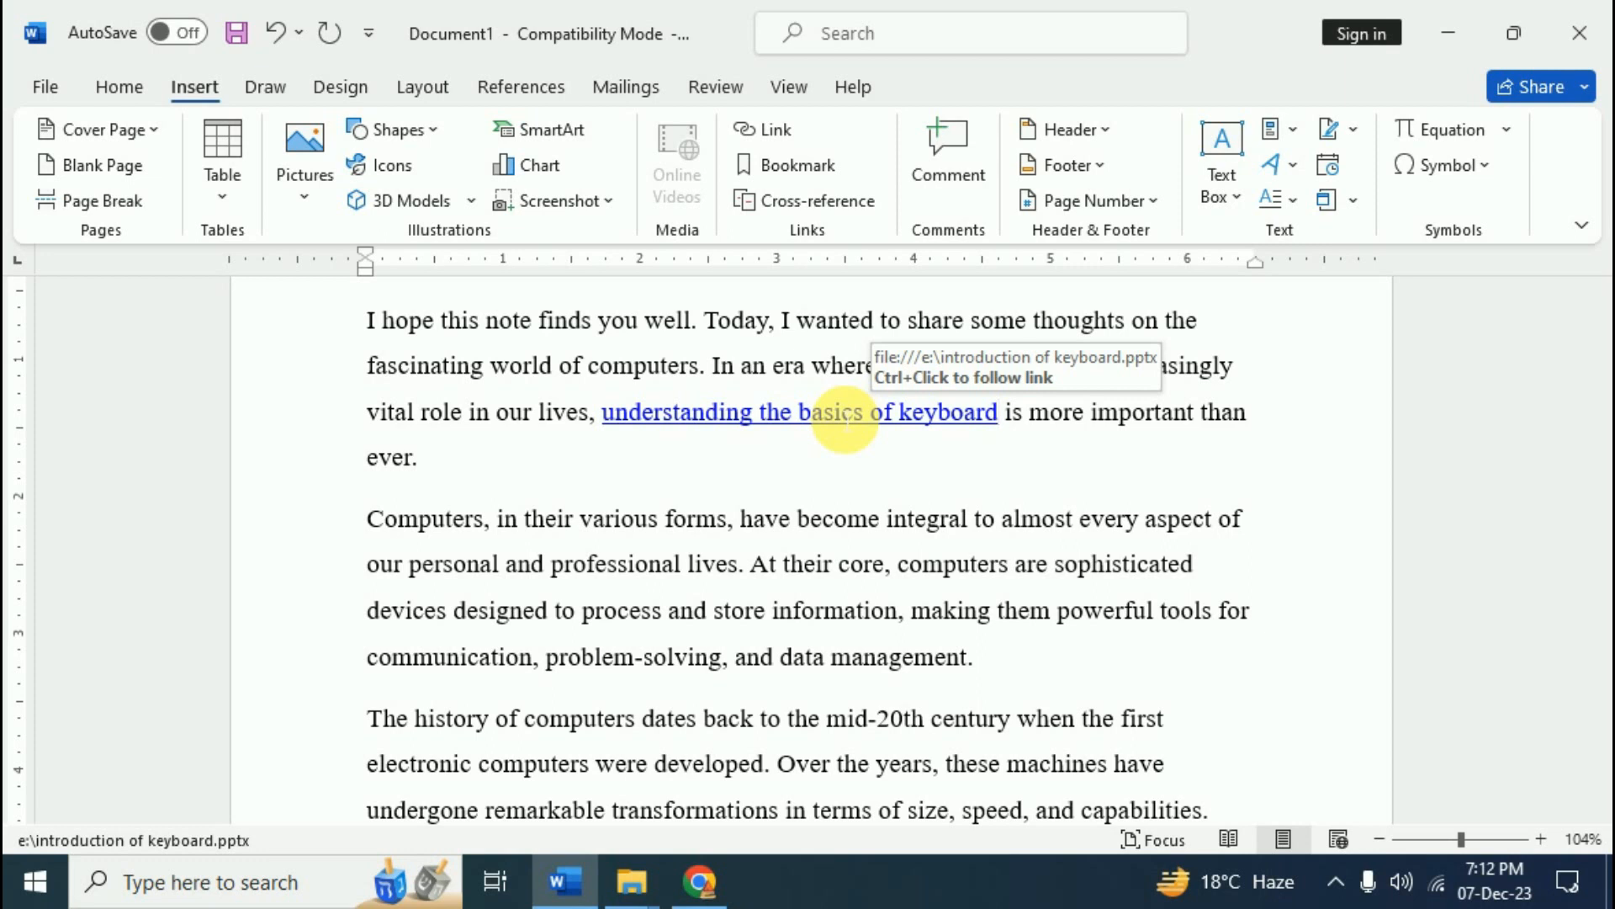
{"action": "key", "text": "ctrl"}
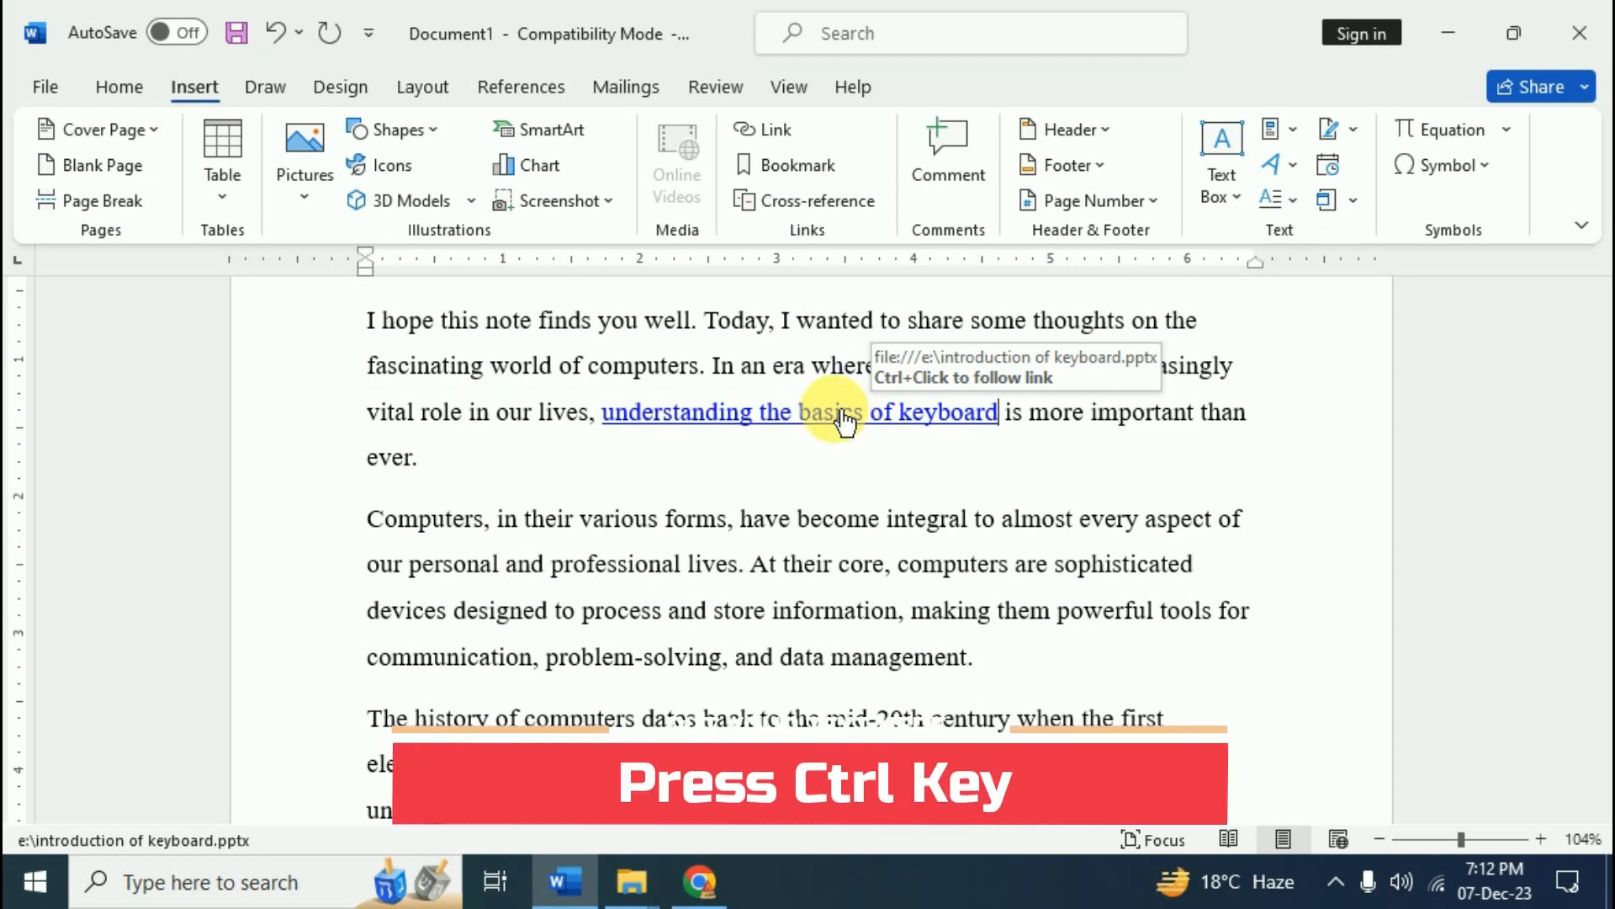
- Open the linked Introduction of Keyboard deck in PowerPoint, scroll its slides, then close it
{"action": "left_click", "coordinate": [842, 418], "text": "ctrl"}
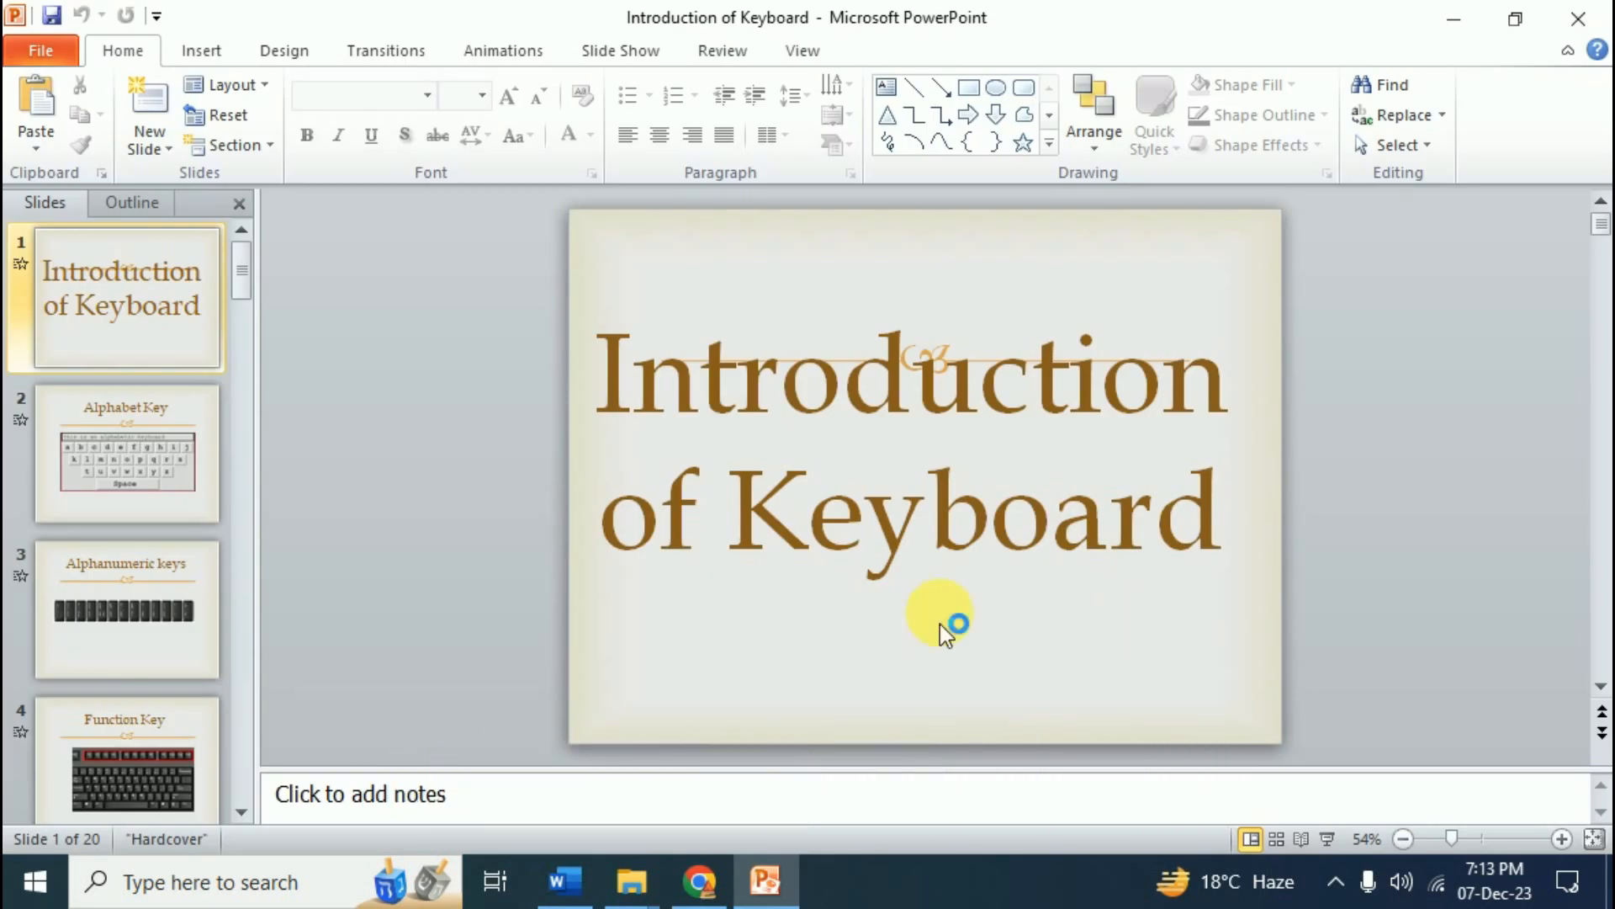
{"action": "scroll", "coordinate": [135, 505], "scroll_direction": "down", "scroll_amount": 9}
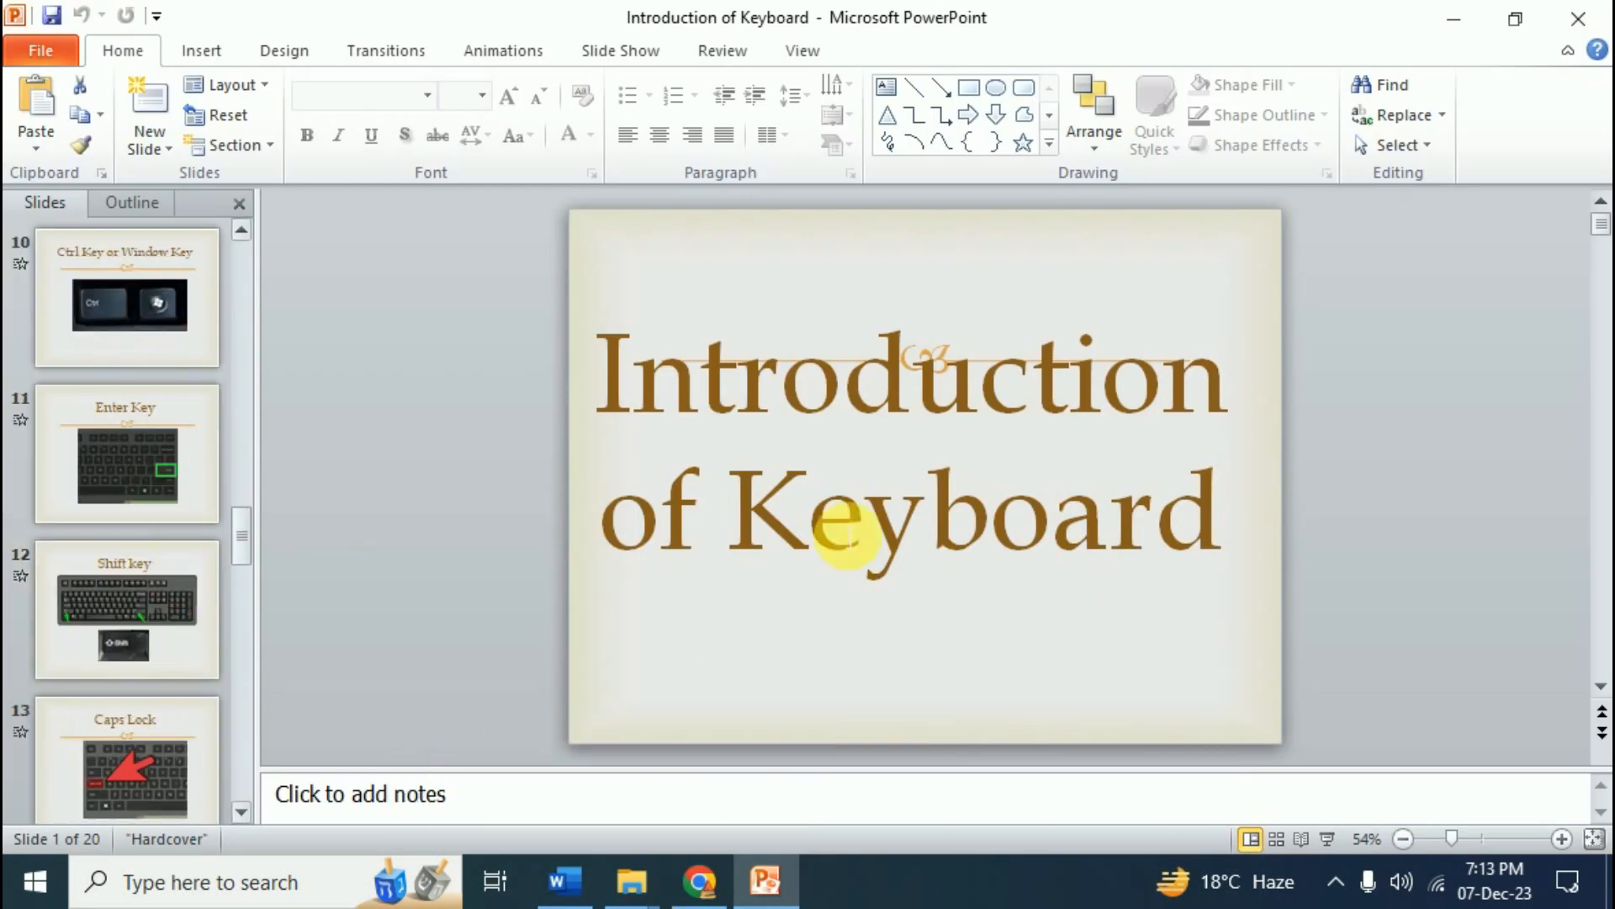
{"action": "scroll", "coordinate": [683, 561], "scroll_direction": "down", "scroll_amount": 7}
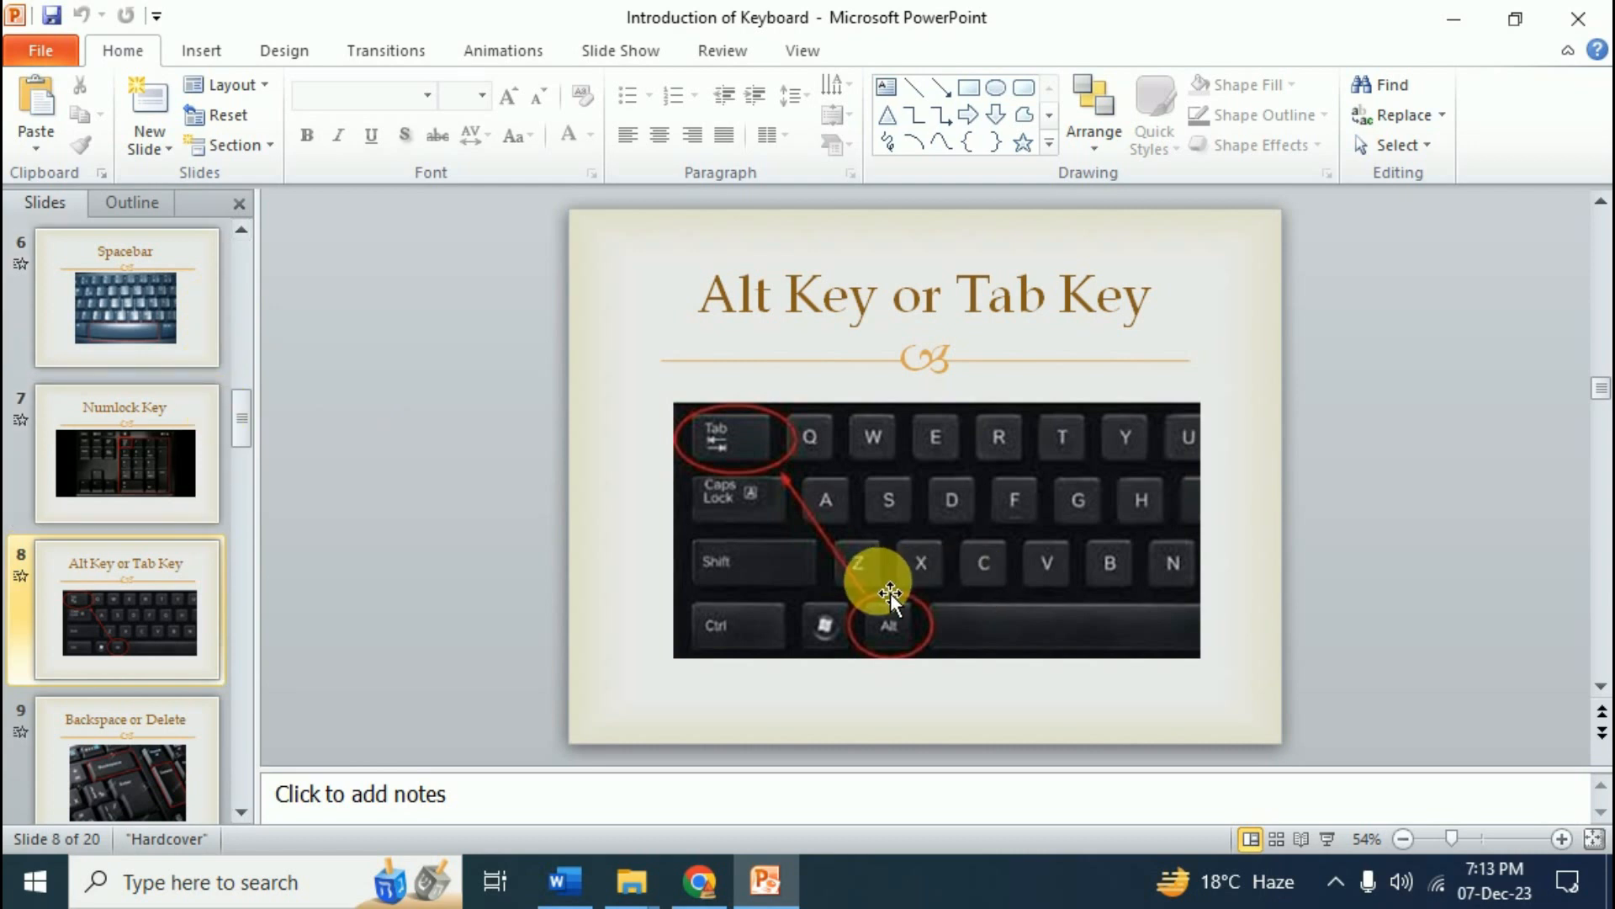
{"action": "left_click", "coordinate": [1572, 25]}
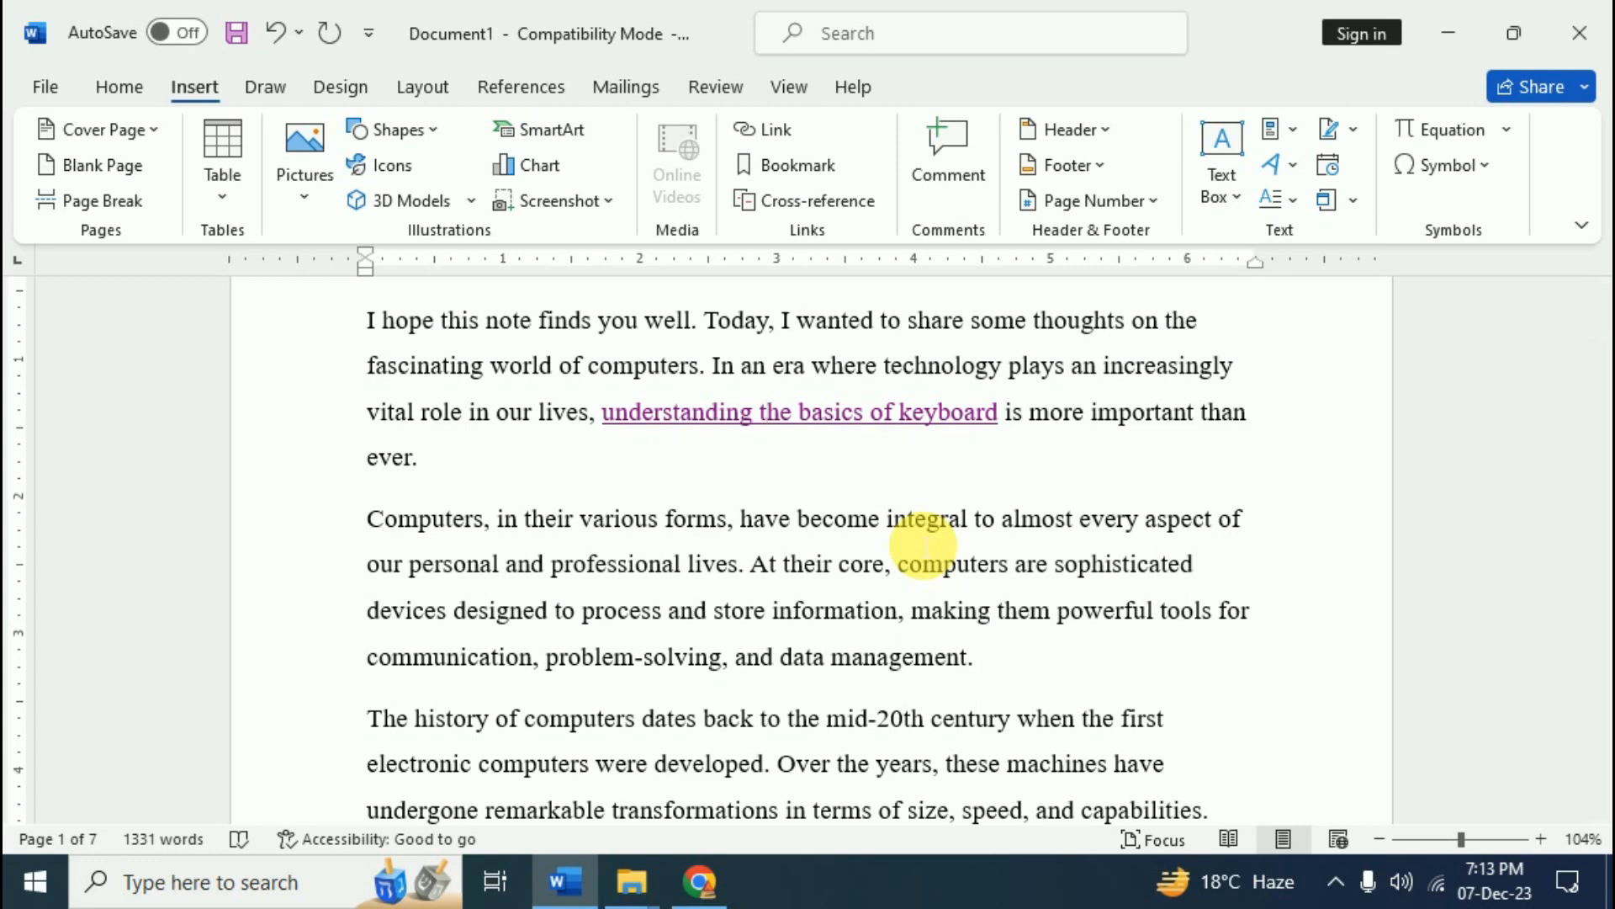
- Start a new empty line after the data-management paragraph
{"action": "scroll", "coordinate": [929, 547], "scroll_direction": "down", "scroll_amount": 2}
{"action": "left_click", "coordinate": [1006, 481]}
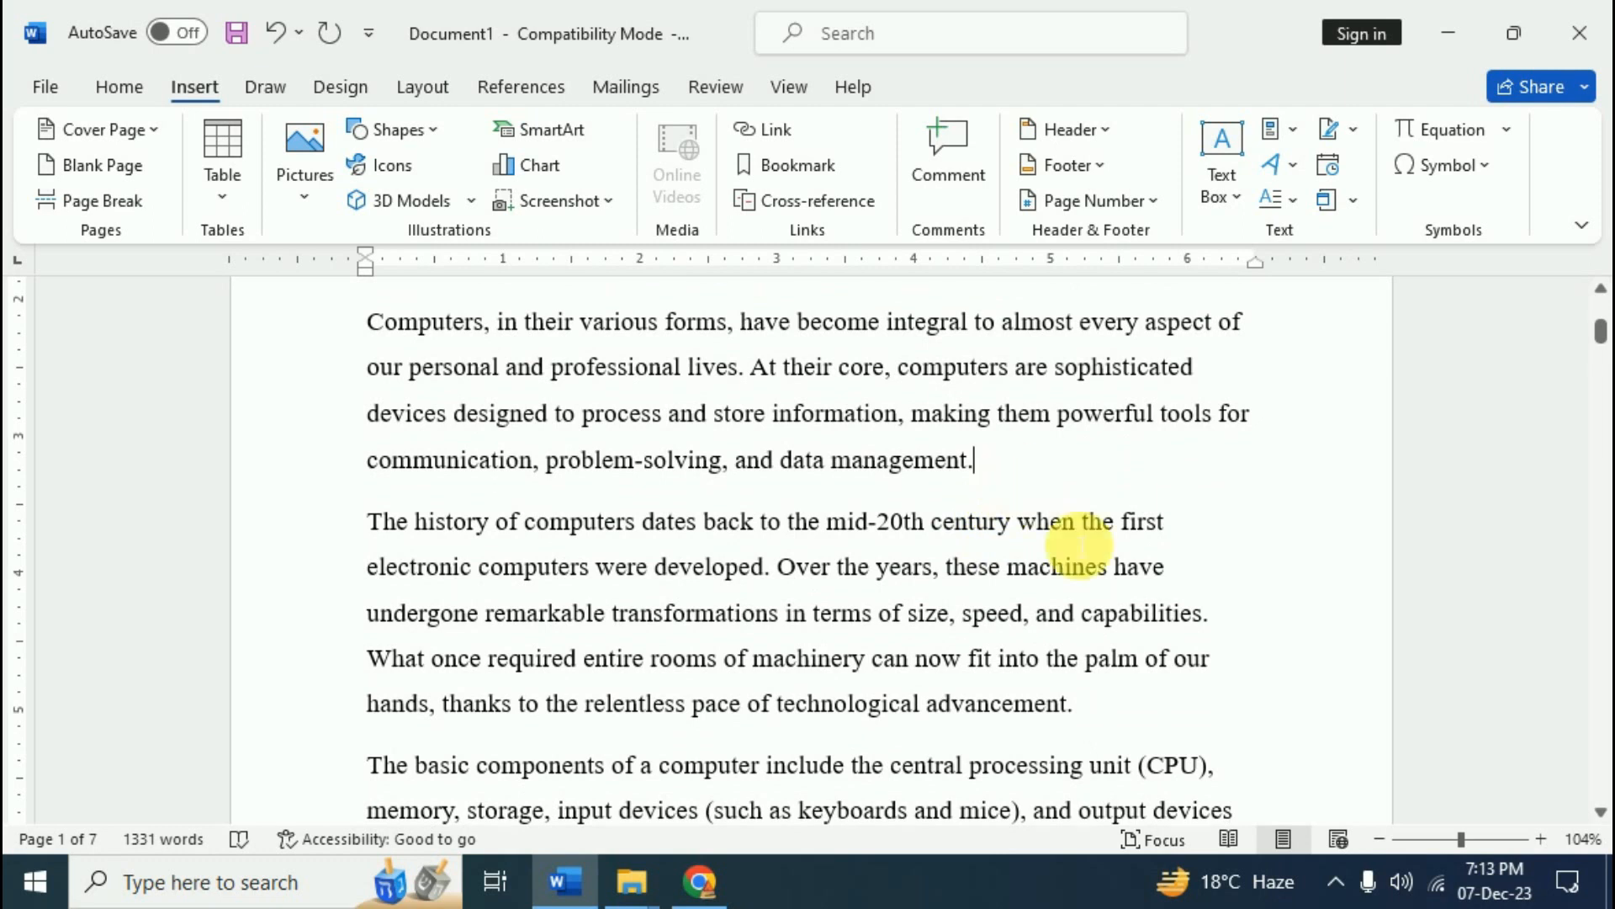
{"action": "key", "text": "Return"}
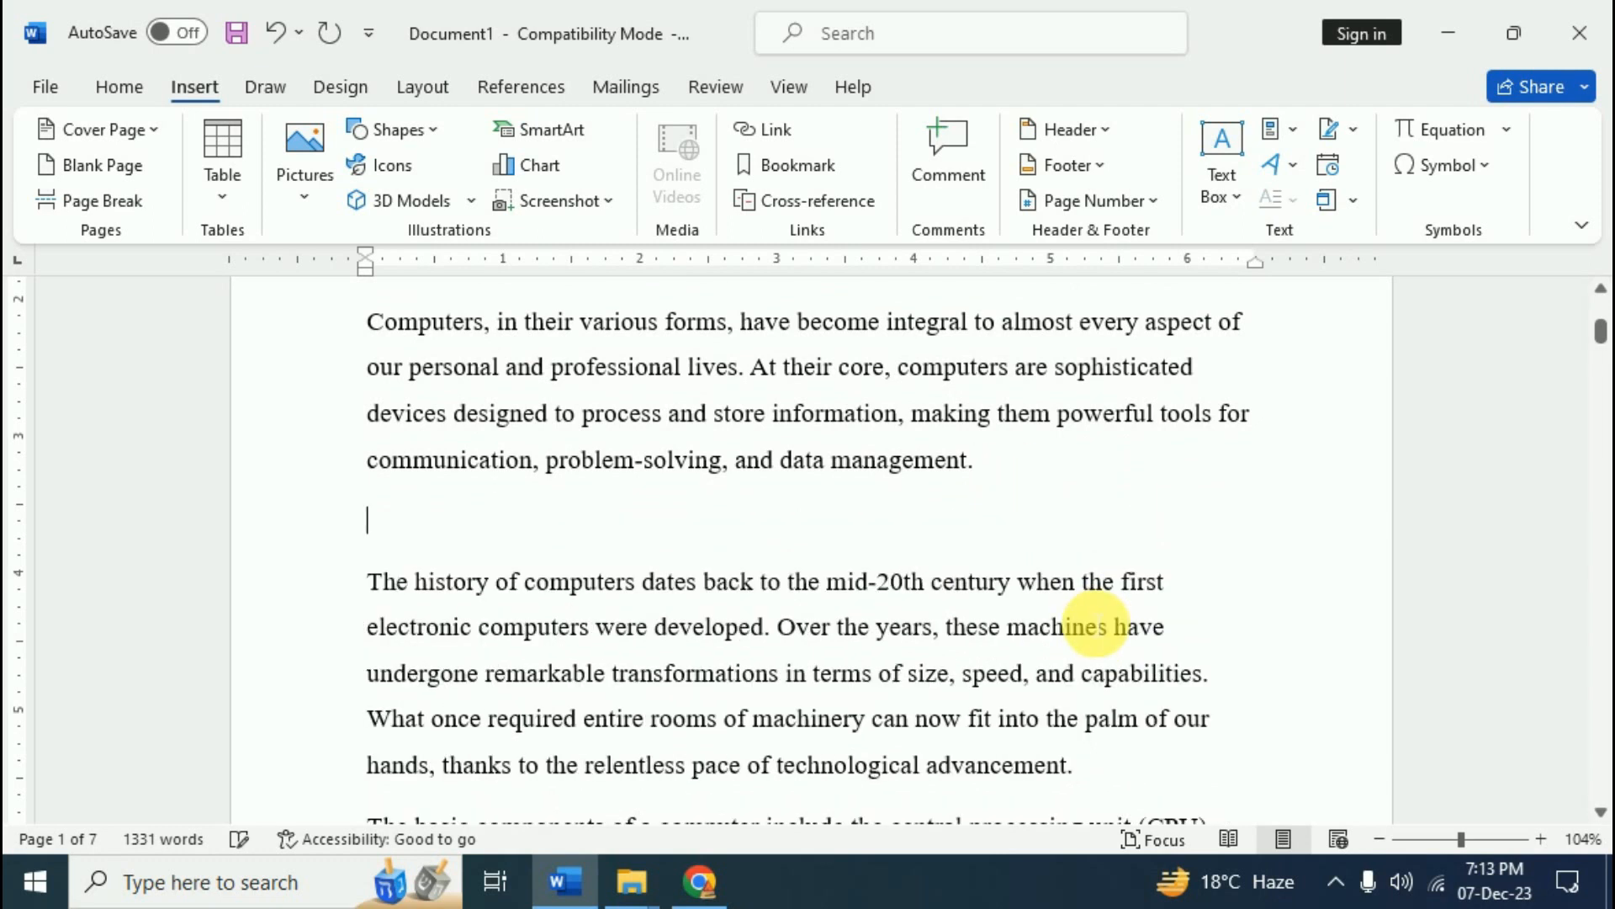
{"action": "left_click", "coordinate": [767, 136]}
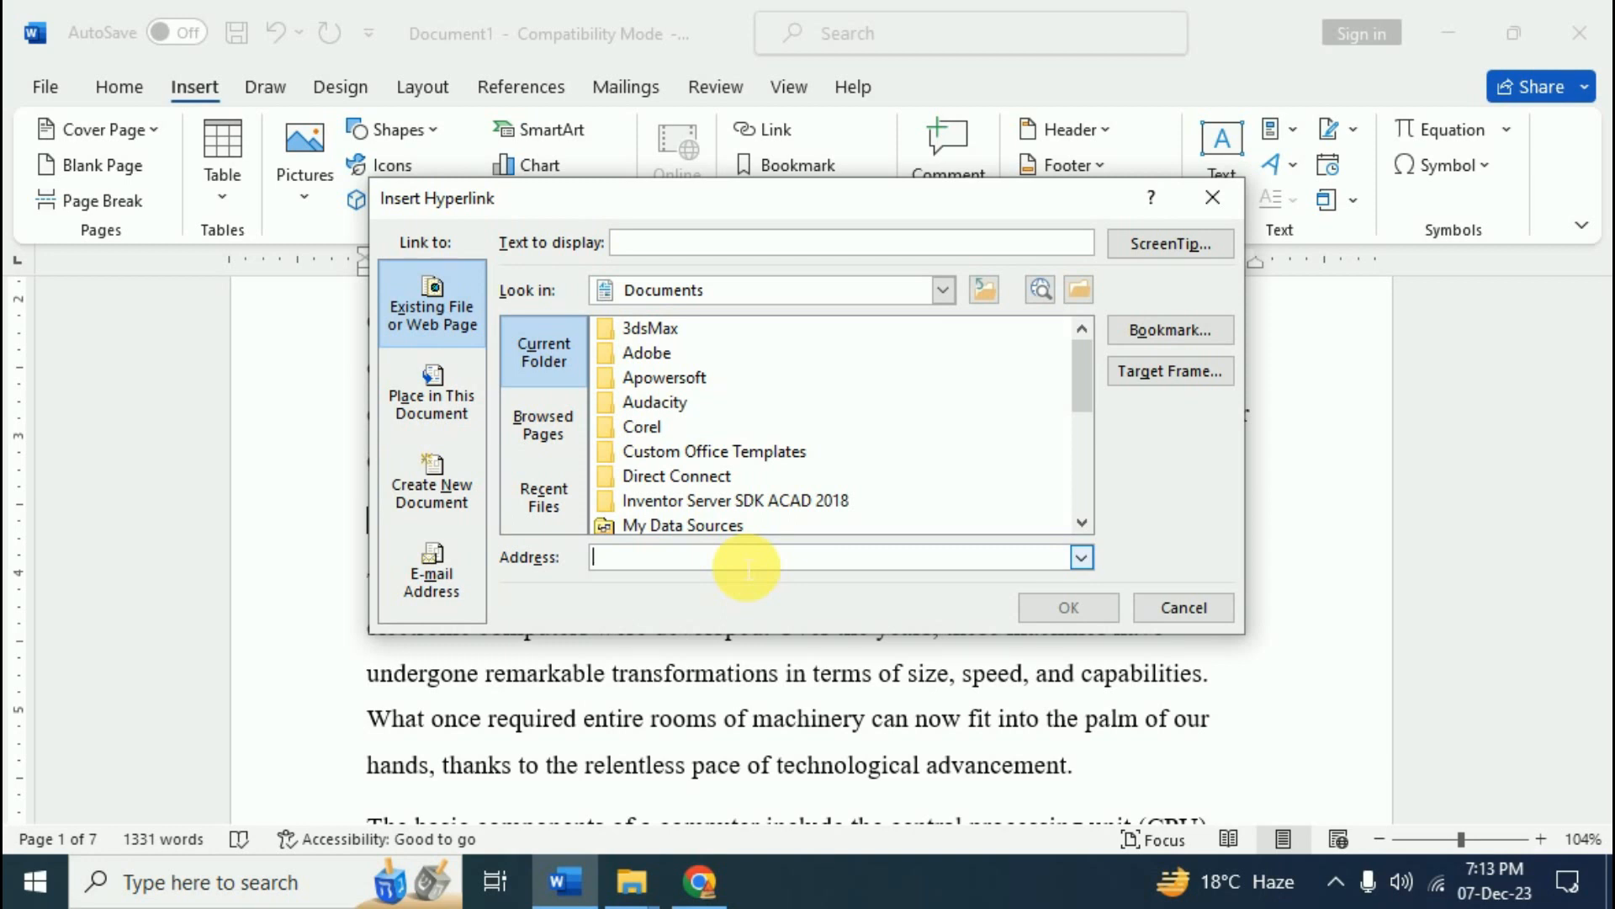
{"action": "type", "text": "www.anilcomputersudaipur.com"}
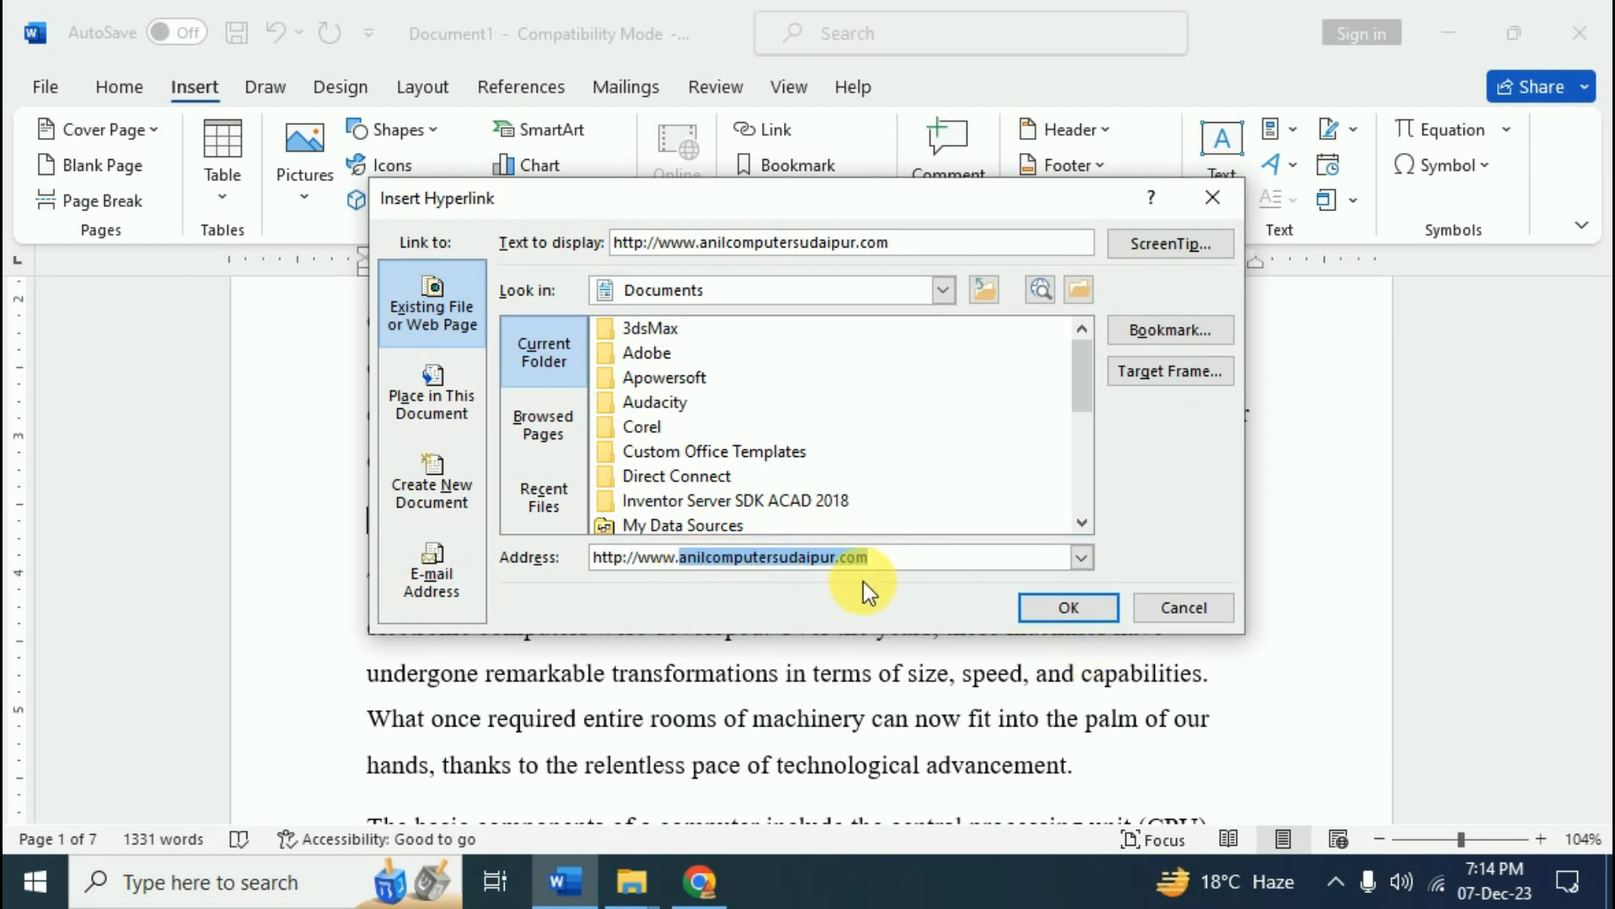
{"action": "left_click", "coordinate": [1090, 607]}
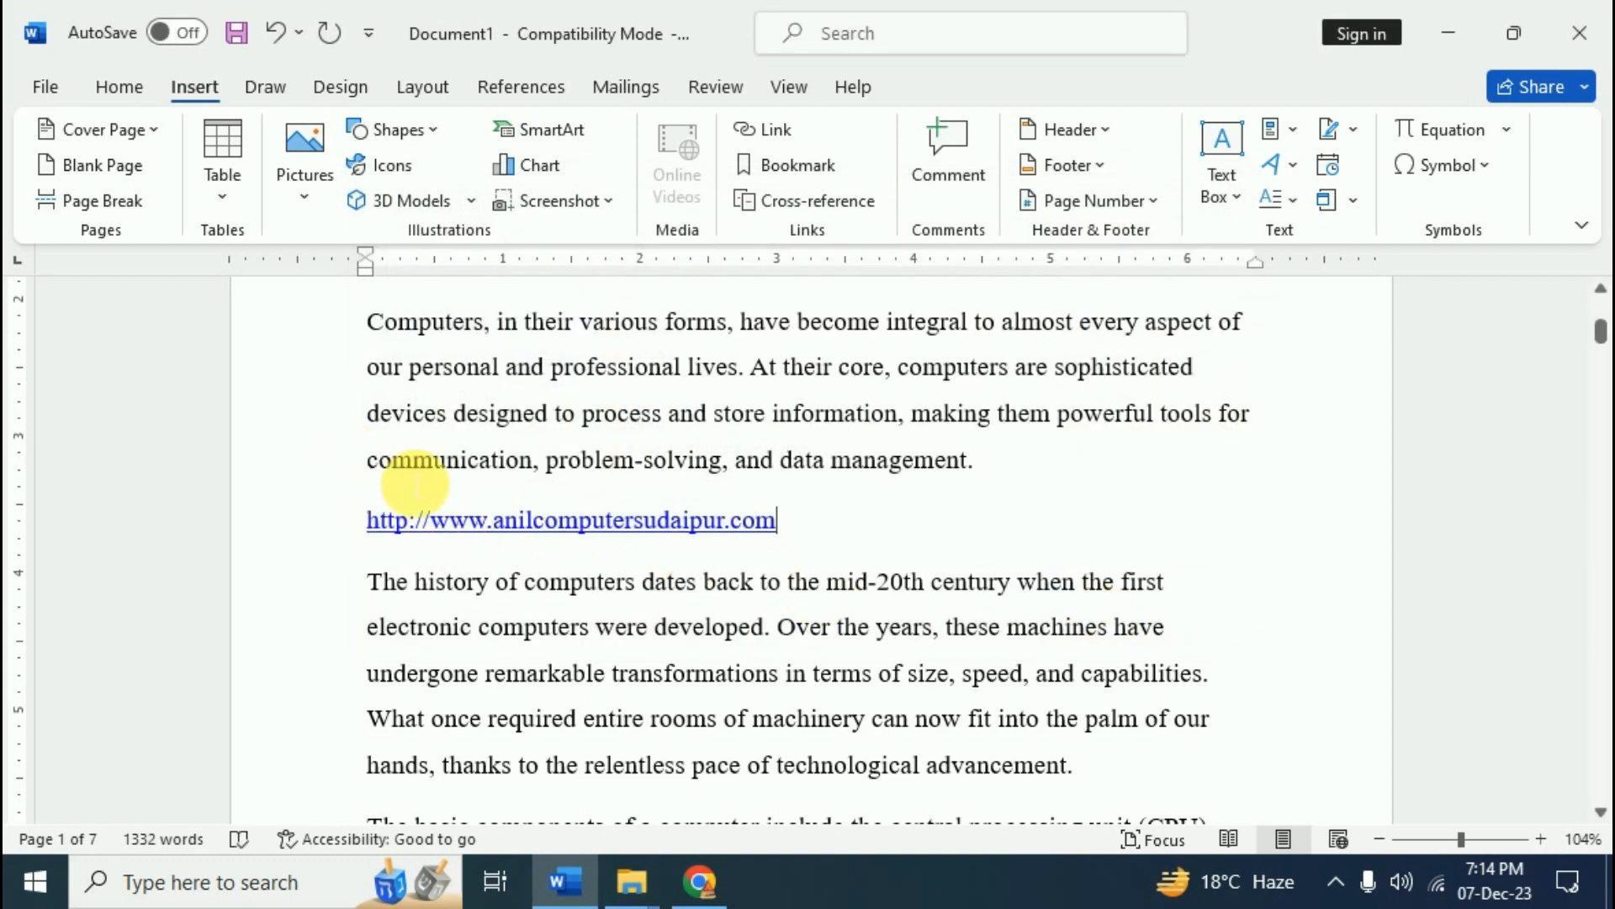
- Follow the link to load the Anil Computers homepage in Chrome, then return to Word
{"action": "left_click", "coordinate": [618, 527], "text": "ctrl"}
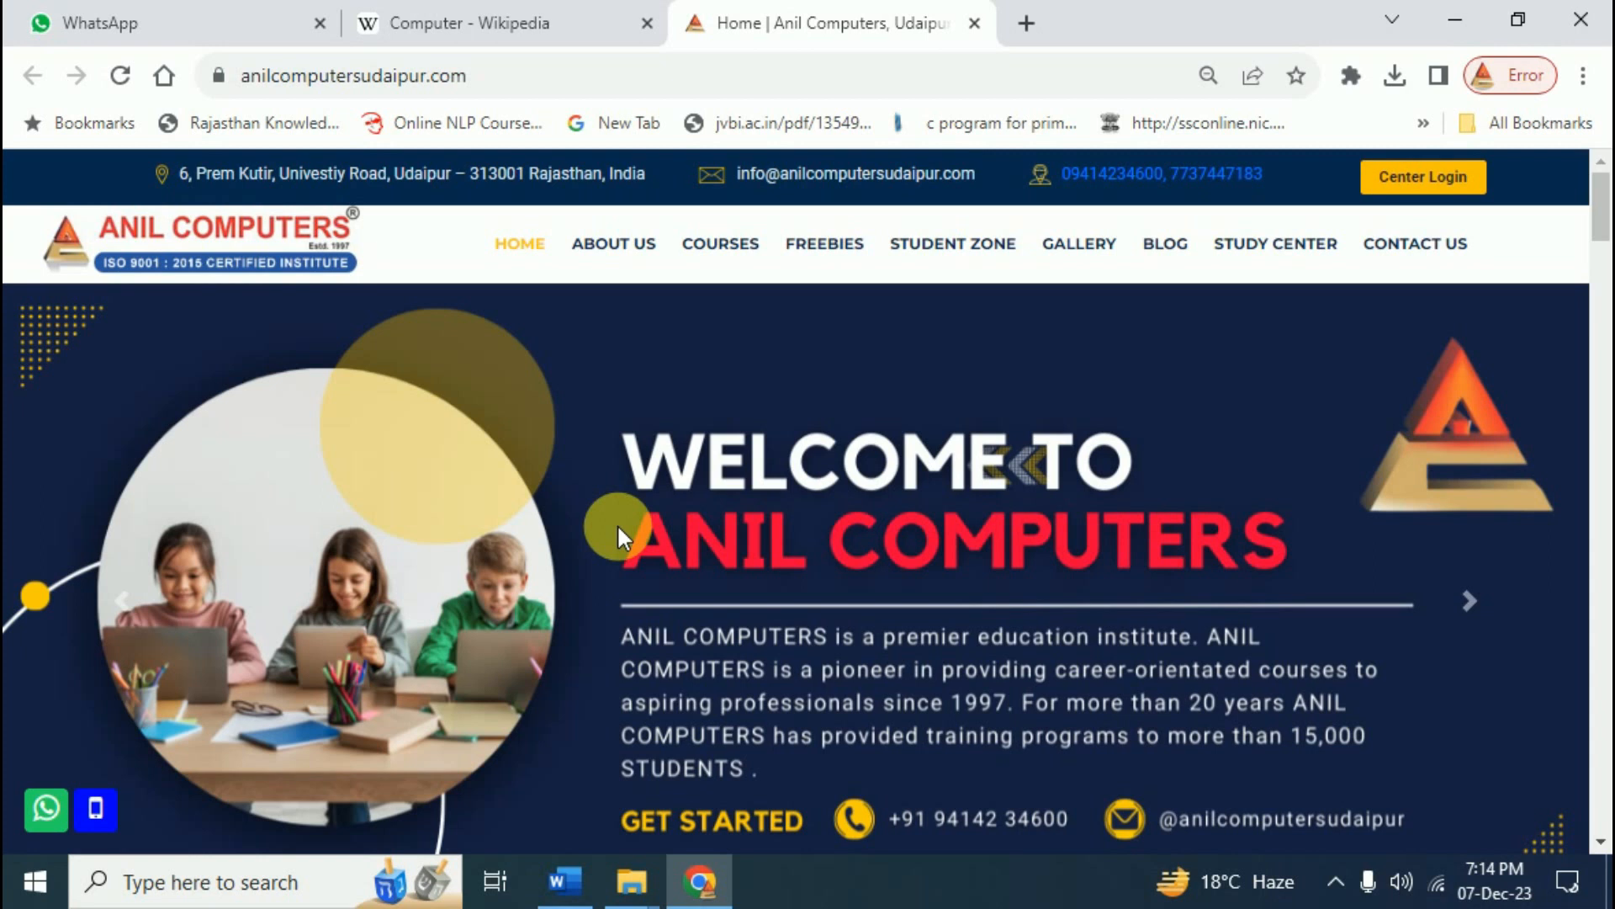
{"action": "key", "text": "alt+Tab"}
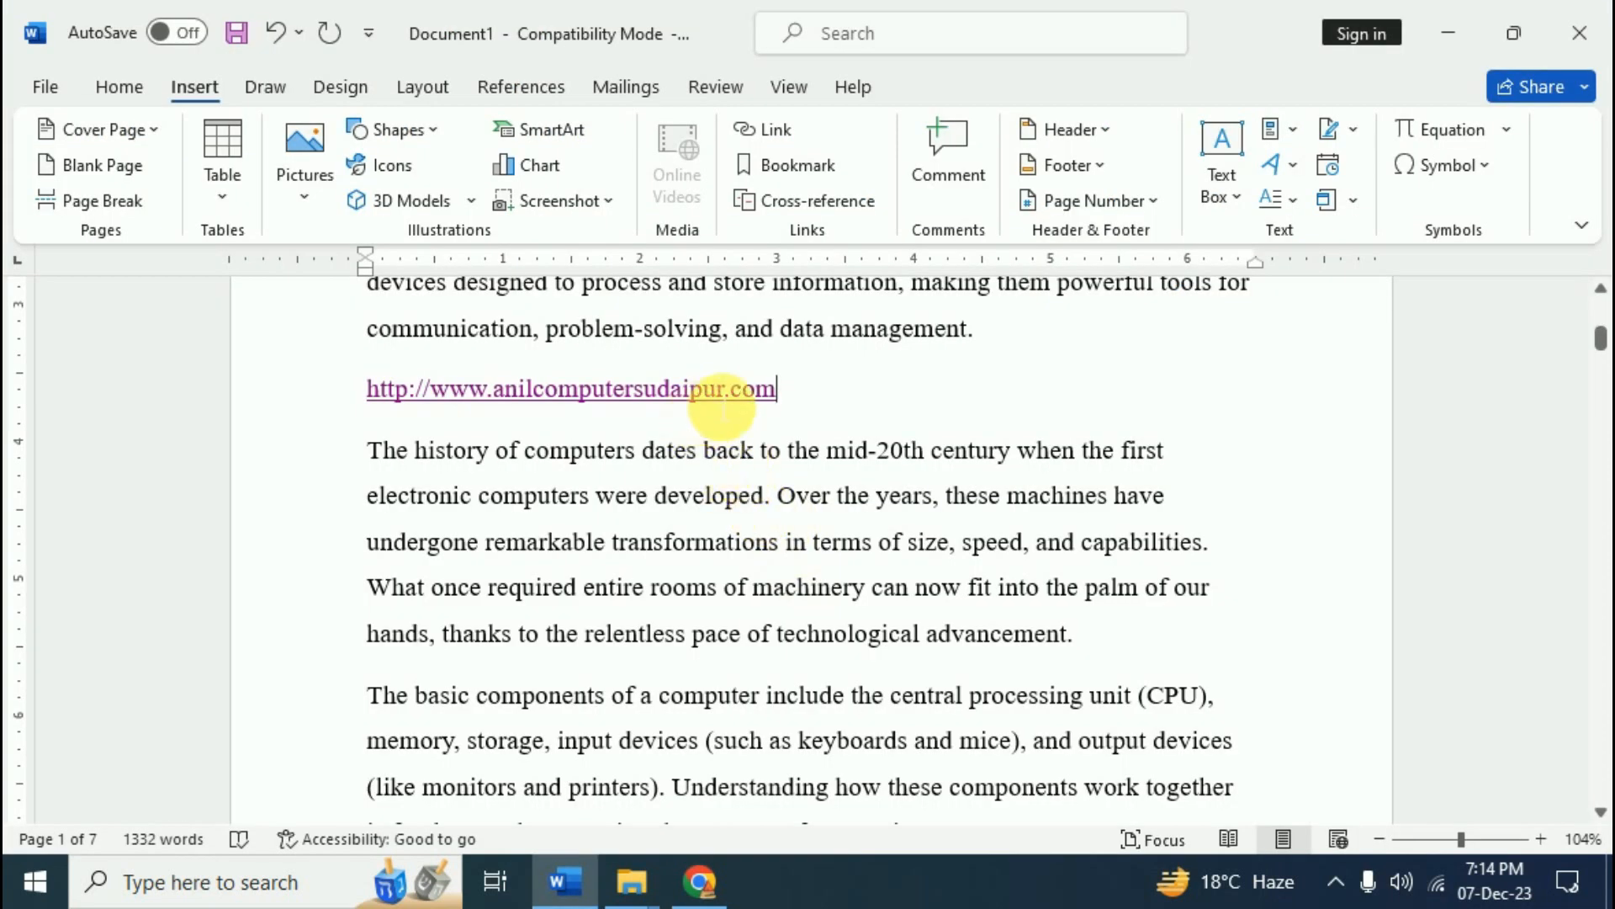
- Remove the hyperlink from the anilcomputersudaipur.com address using Remove Link
{"action": "scroll", "coordinate": [734, 417], "scroll_direction": "up", "scroll_amount": 2}
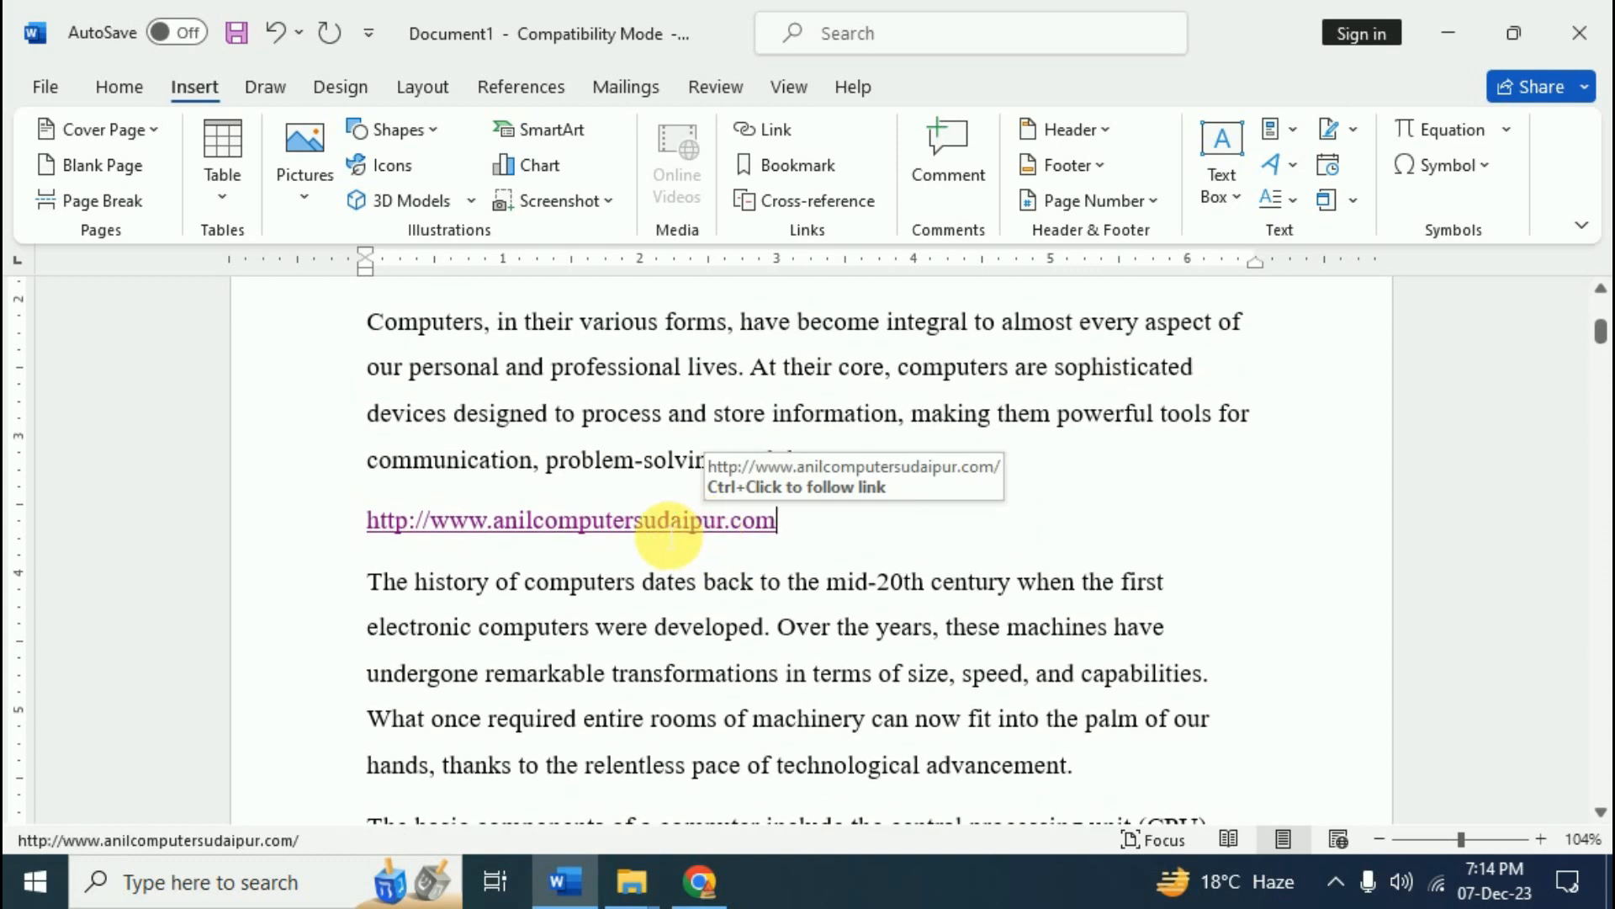
{"action": "left_click", "coordinate": [757, 129]}
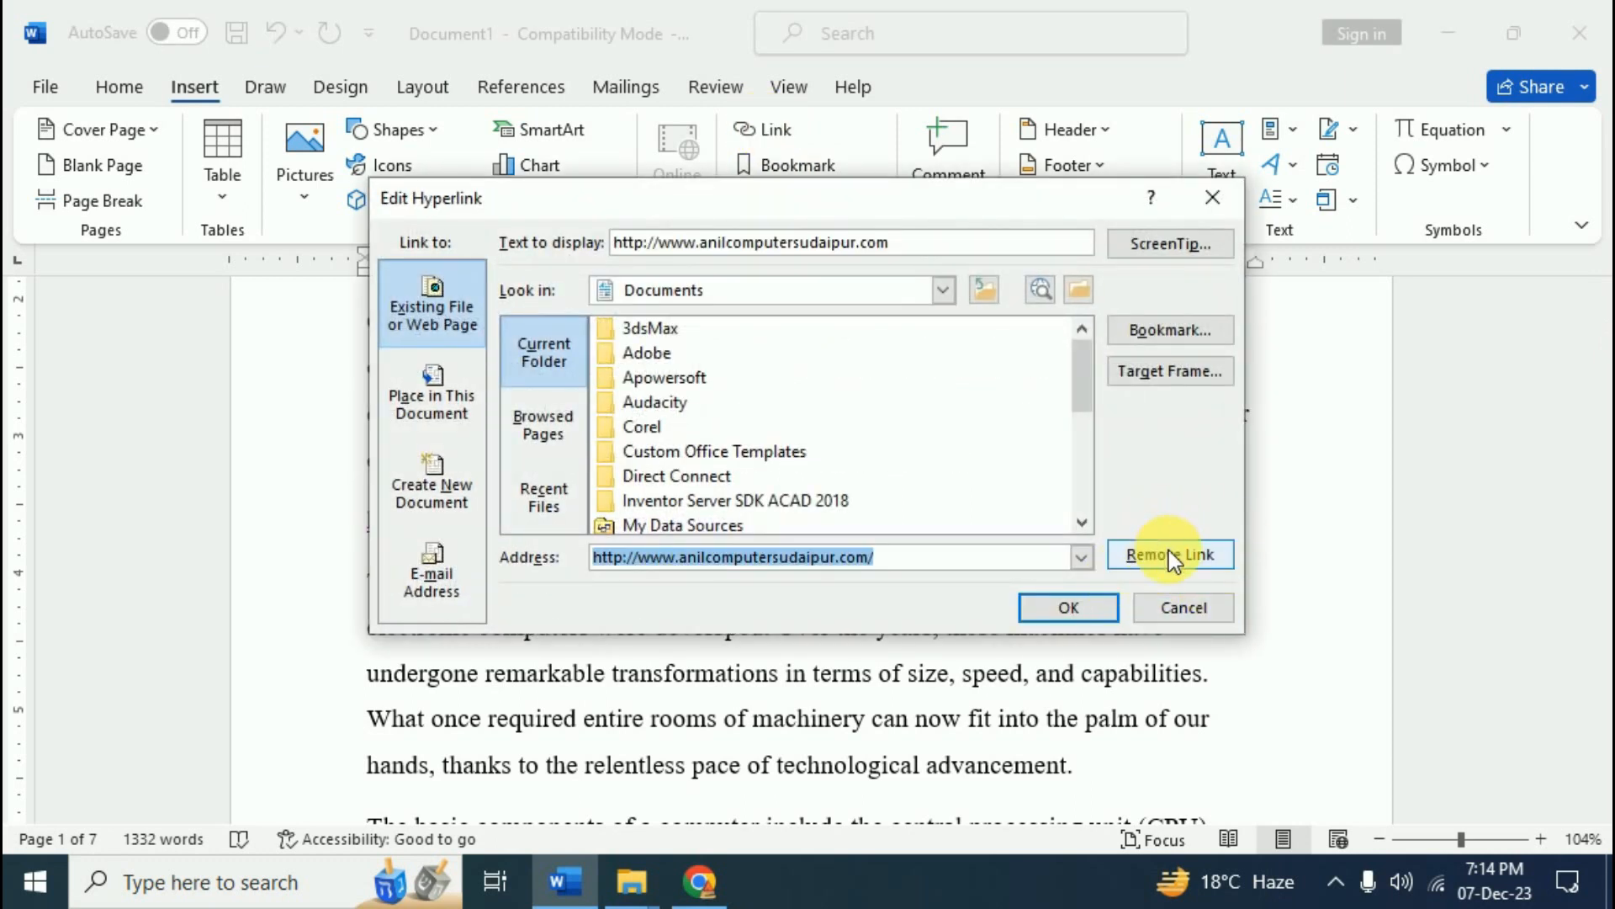
{"action": "left_click", "coordinate": [1169, 556]}
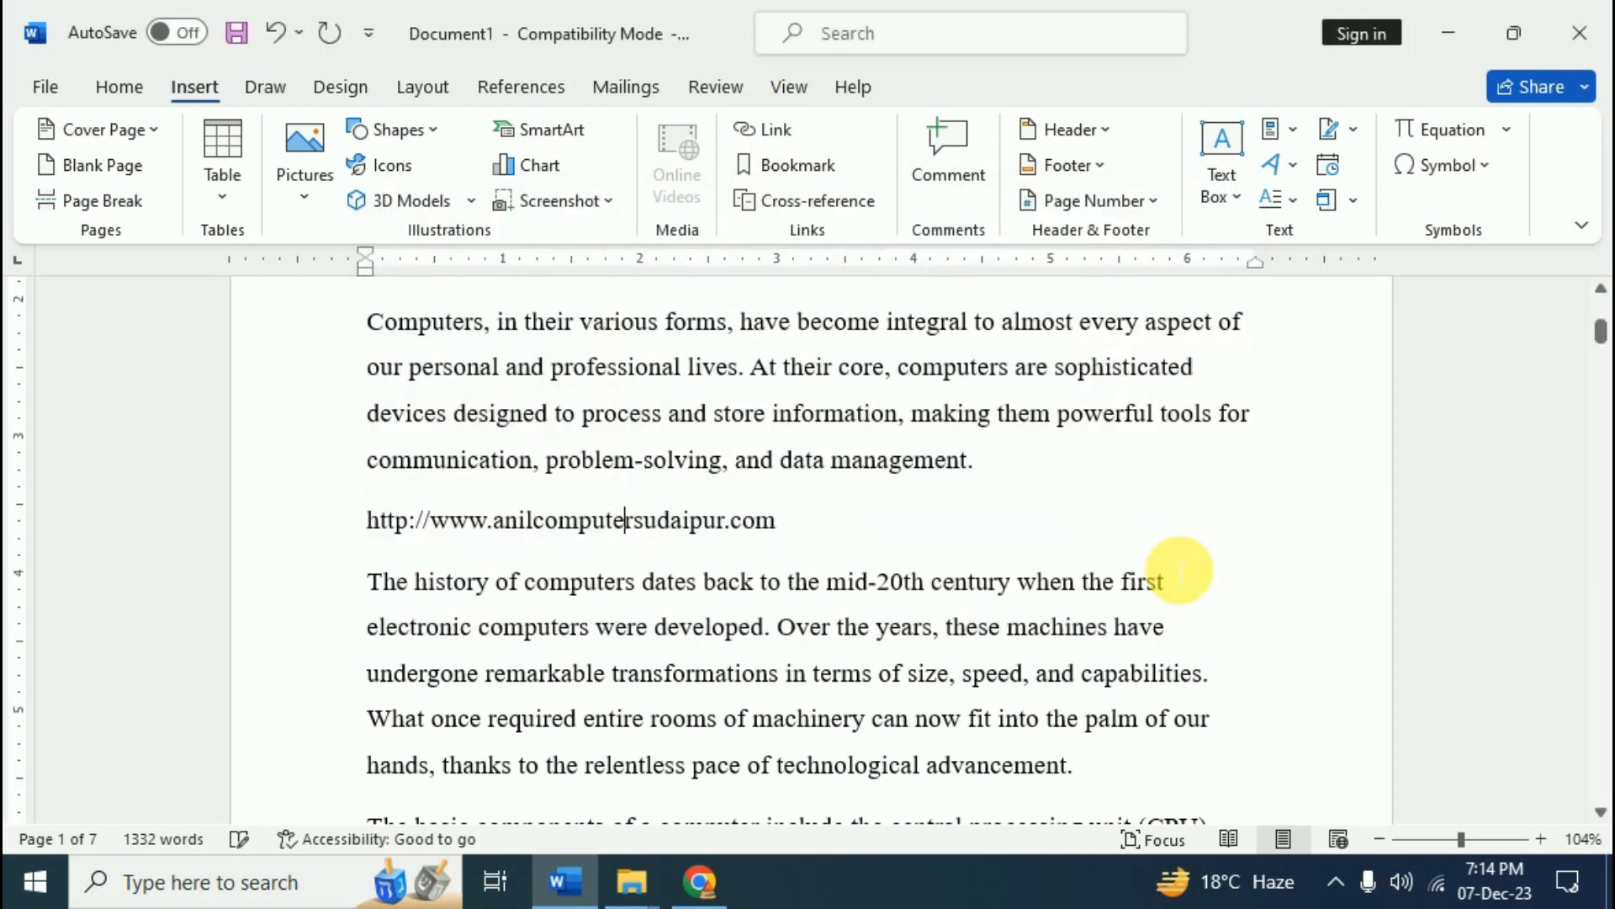
{"action": "key", "text": "Right"}
{"action": "key", "text": "Right"}
{"action": "key", "text": "Right"}
{"action": "key", "text": "Right"}
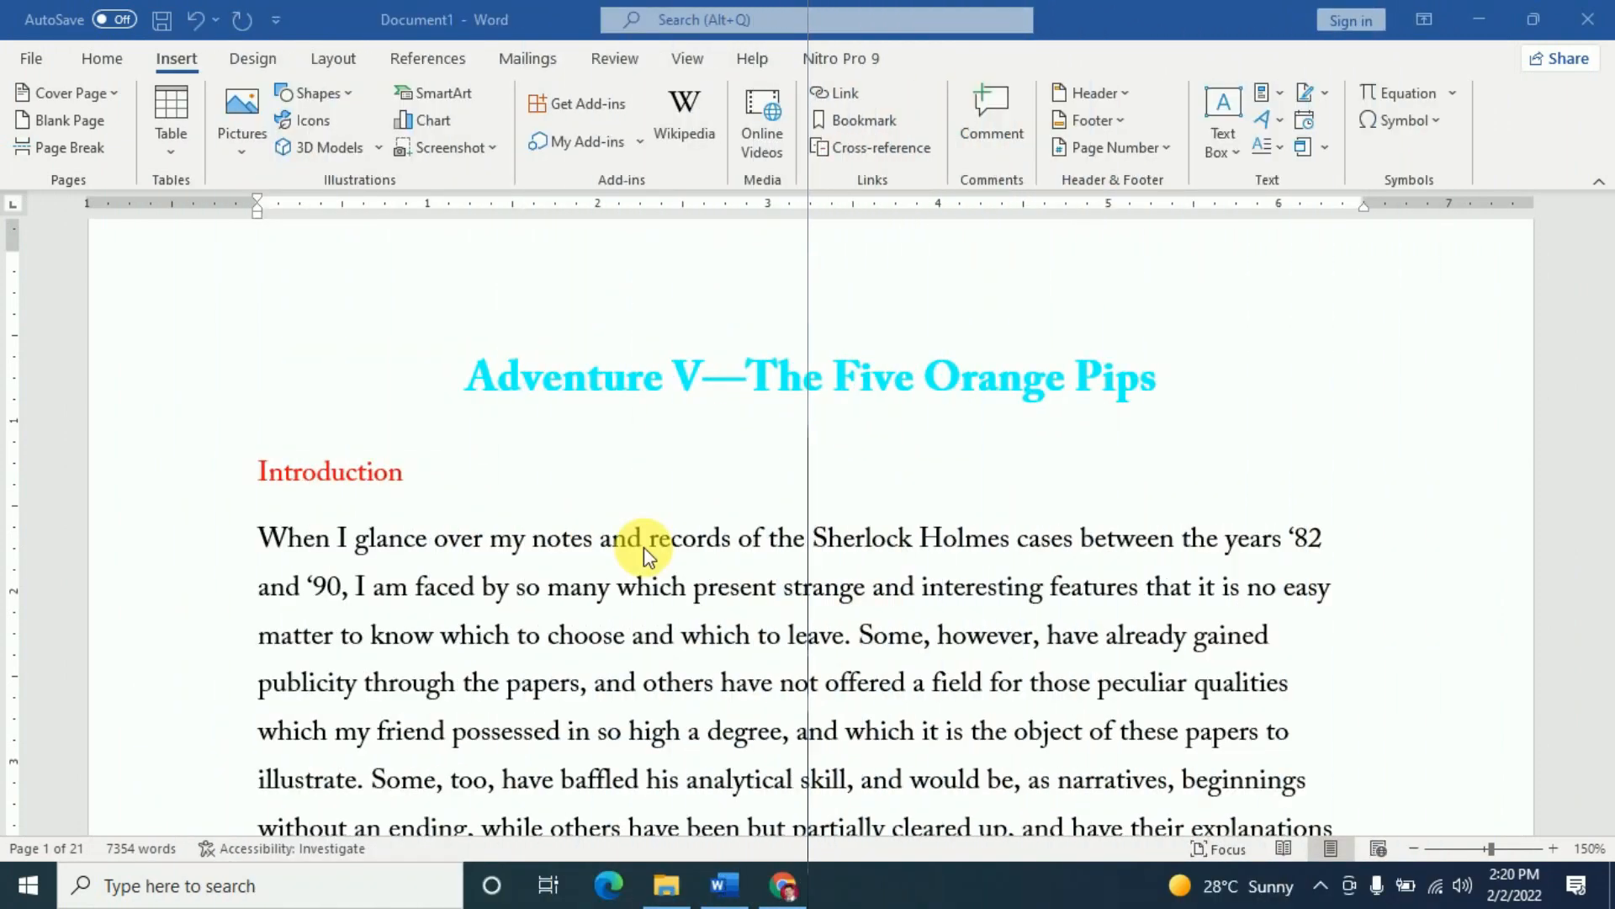
- Place the cursor in the red Introduction heading at the top of page 1
{"action": "scroll", "coordinate": [665, 579], "scroll_direction": "down", "scroll_amount": 4}
{"action": "scroll", "coordinate": [665, 579], "scroll_direction": "down", "scroll_amount": 10}
{"action": "scroll", "coordinate": [669, 572], "scroll_direction": "up", "scroll_amount": 6}
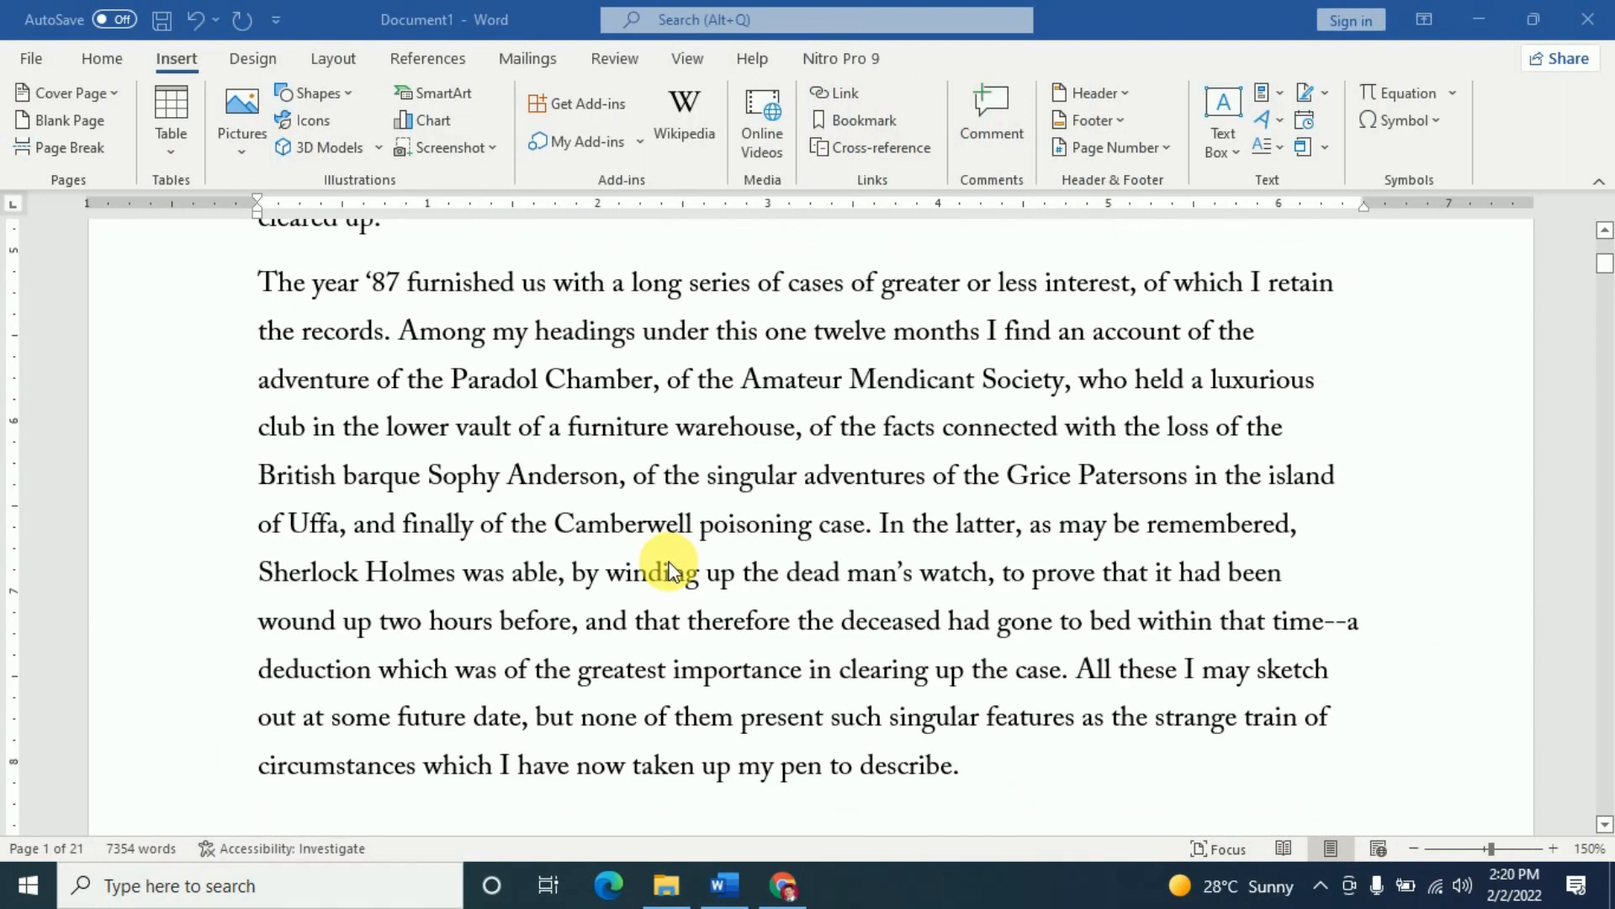
{"action": "scroll", "coordinate": [670, 570], "scroll_direction": "up", "scroll_amount": 6}
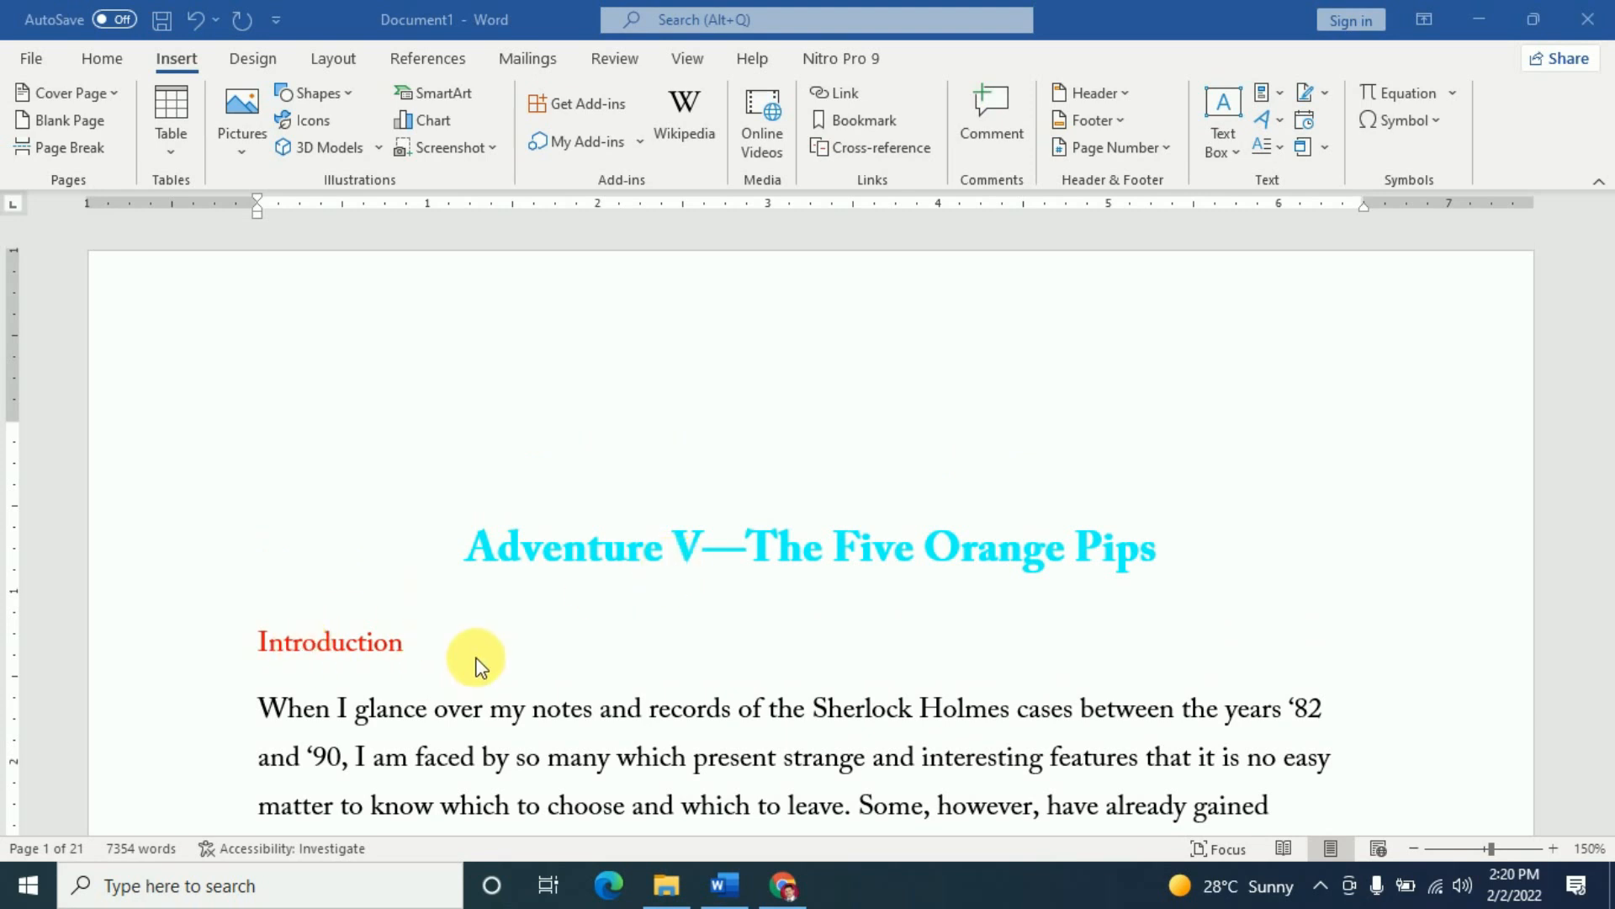
{"action": "scroll", "coordinate": [404, 652], "scroll_direction": "down", "scroll_amount": 2}
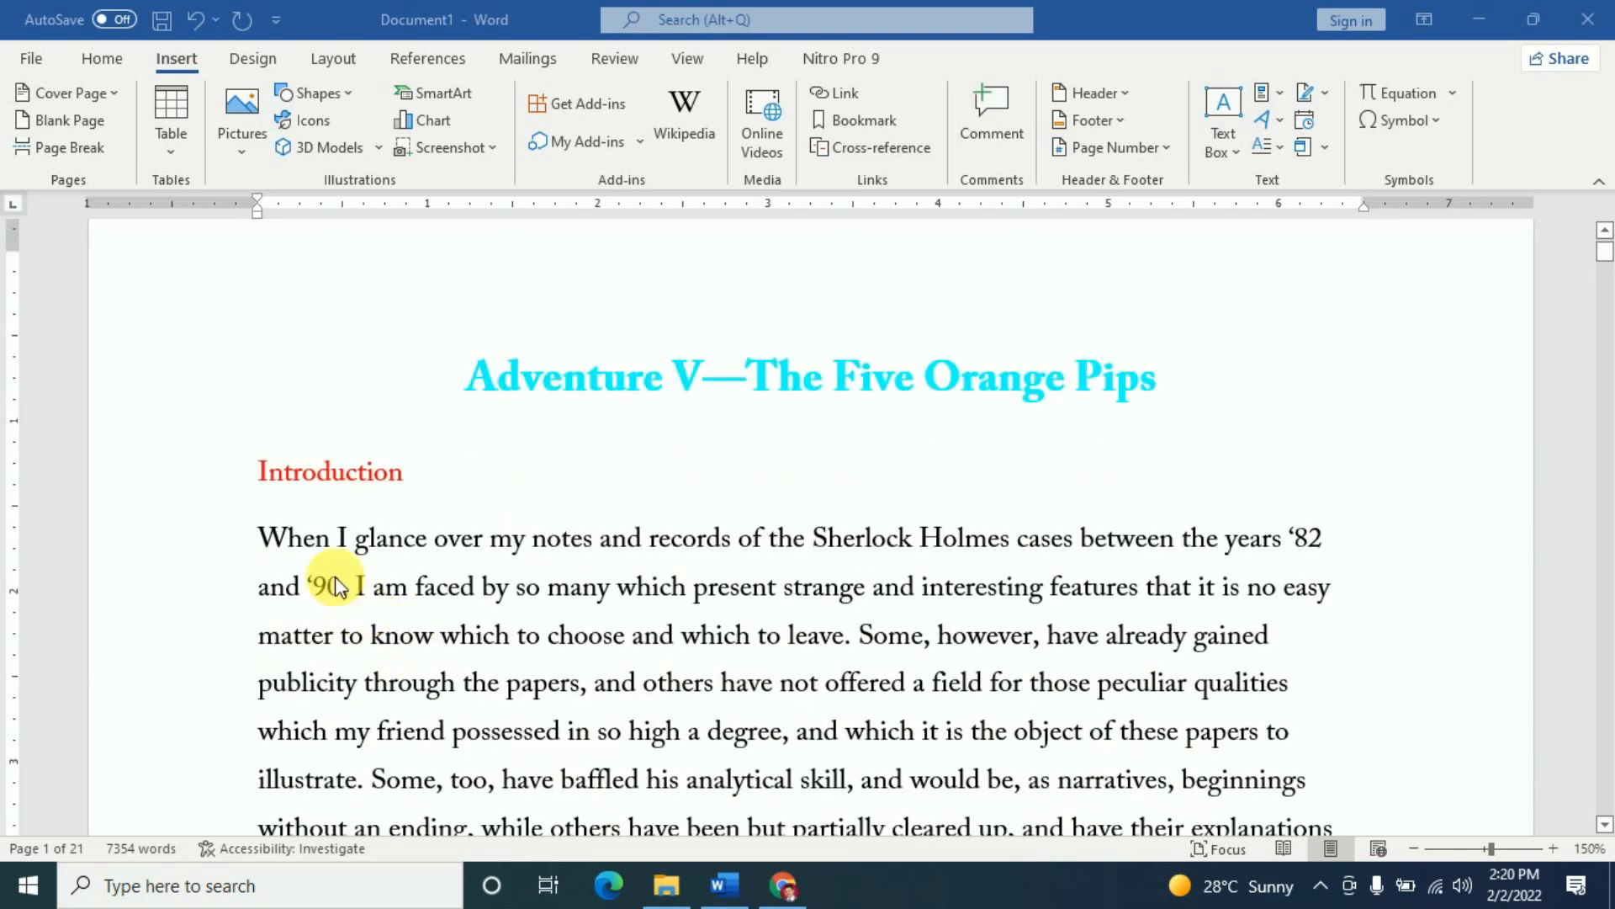
{"action": "left_click", "coordinate": [374, 473]}
{"action": "left_click", "coordinate": [311, 477]}
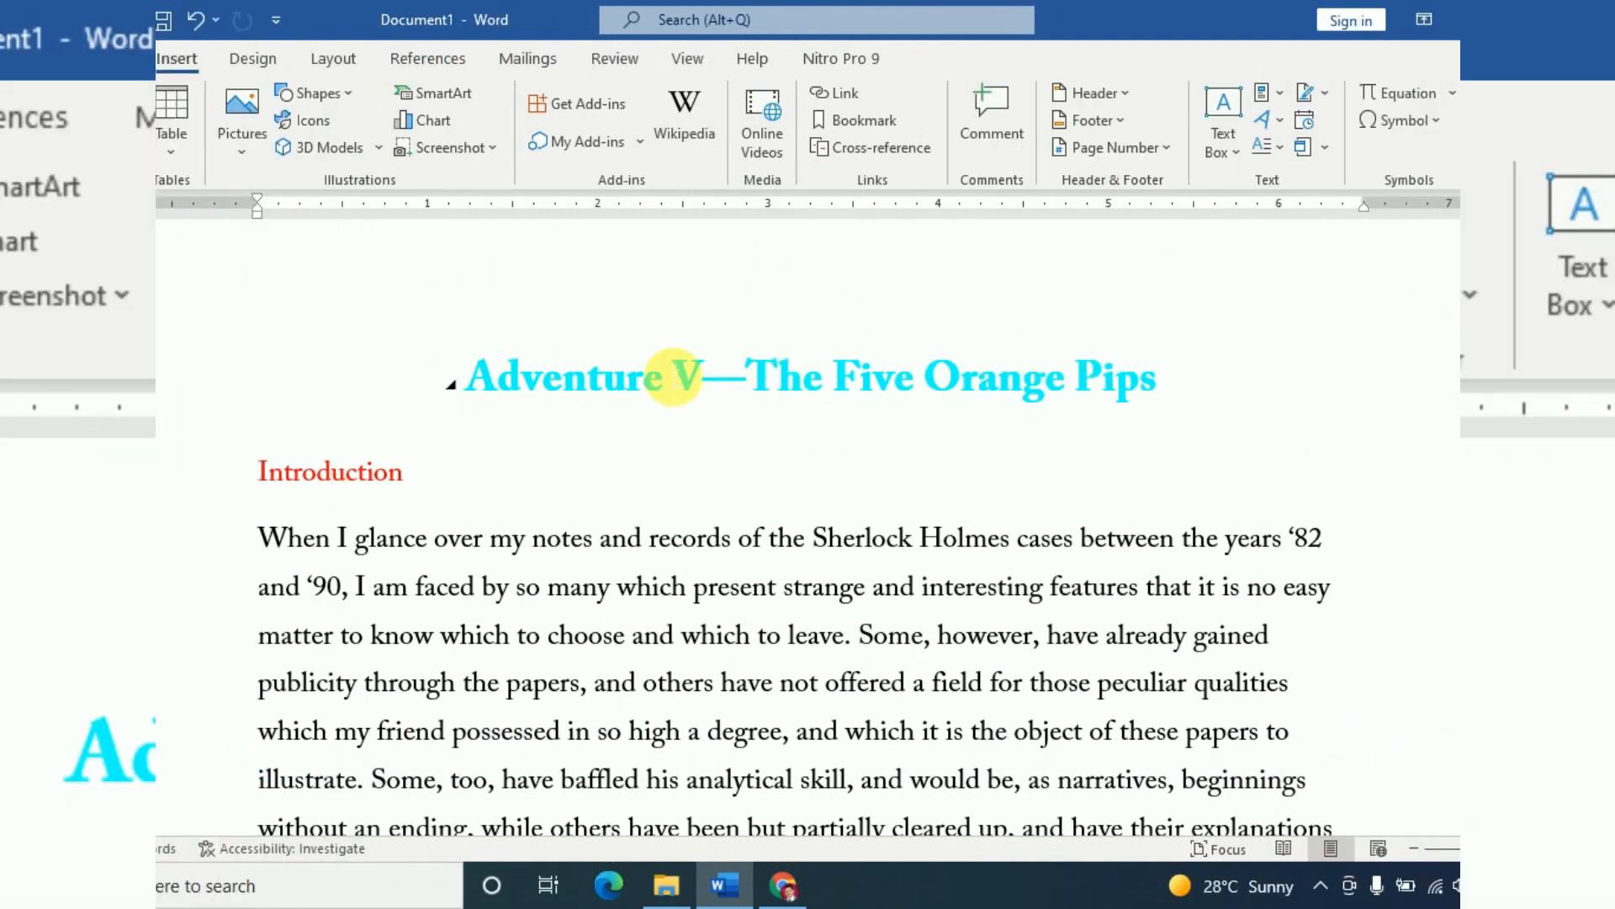
- Bookmark the Introduction heading under the name 'introduction'
{"action": "left_click", "coordinate": [865, 124]}
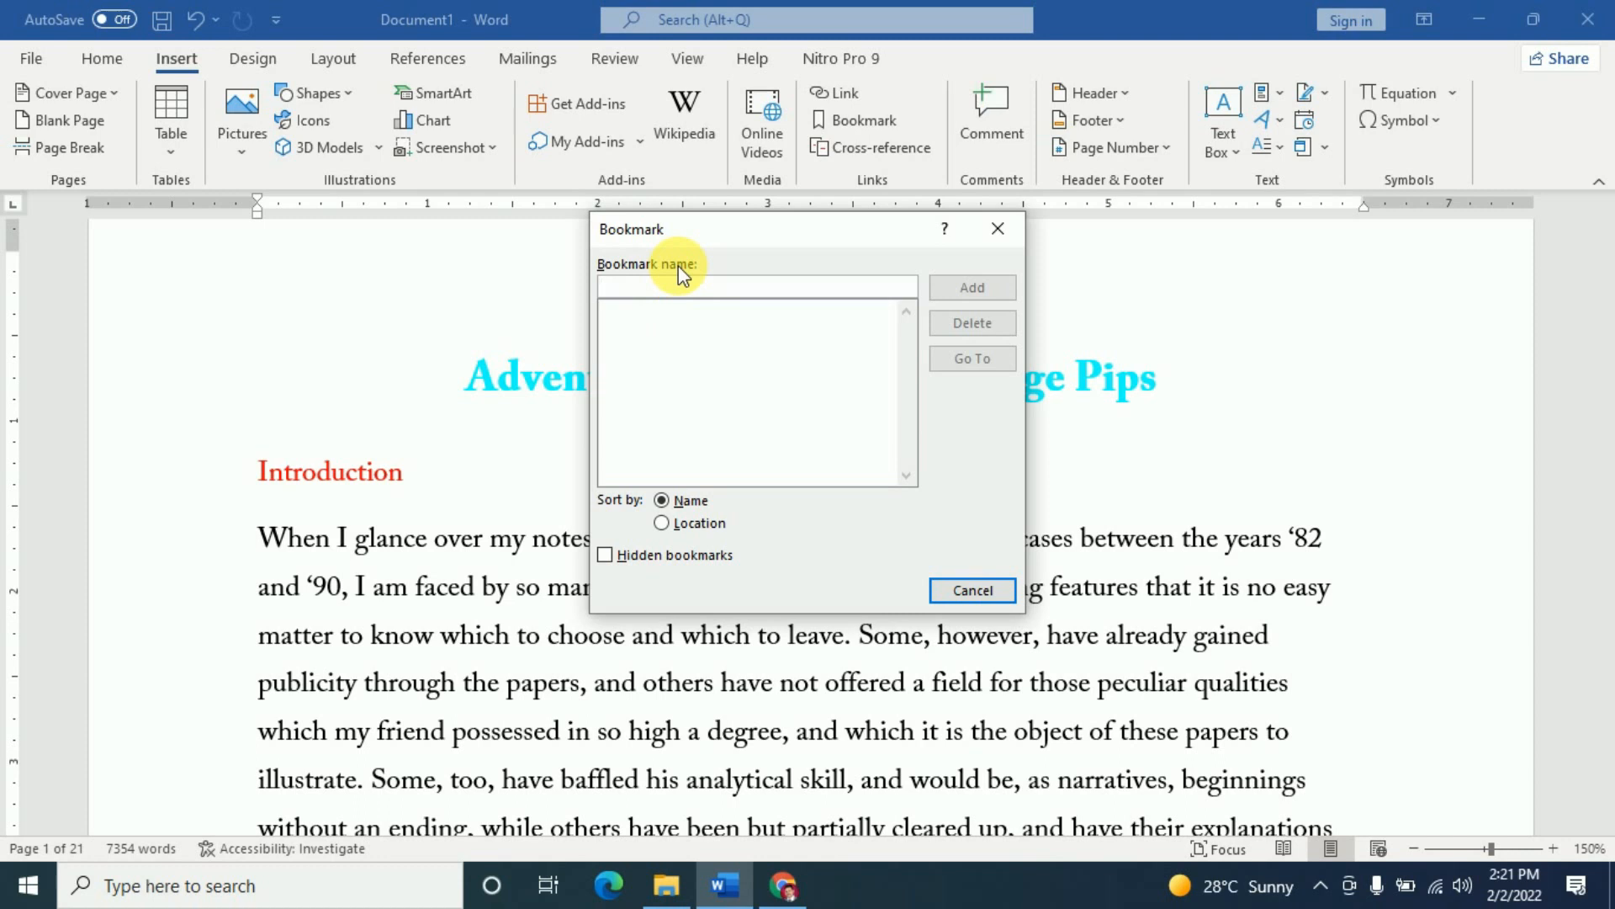
{"action": "type", "text": "in"}
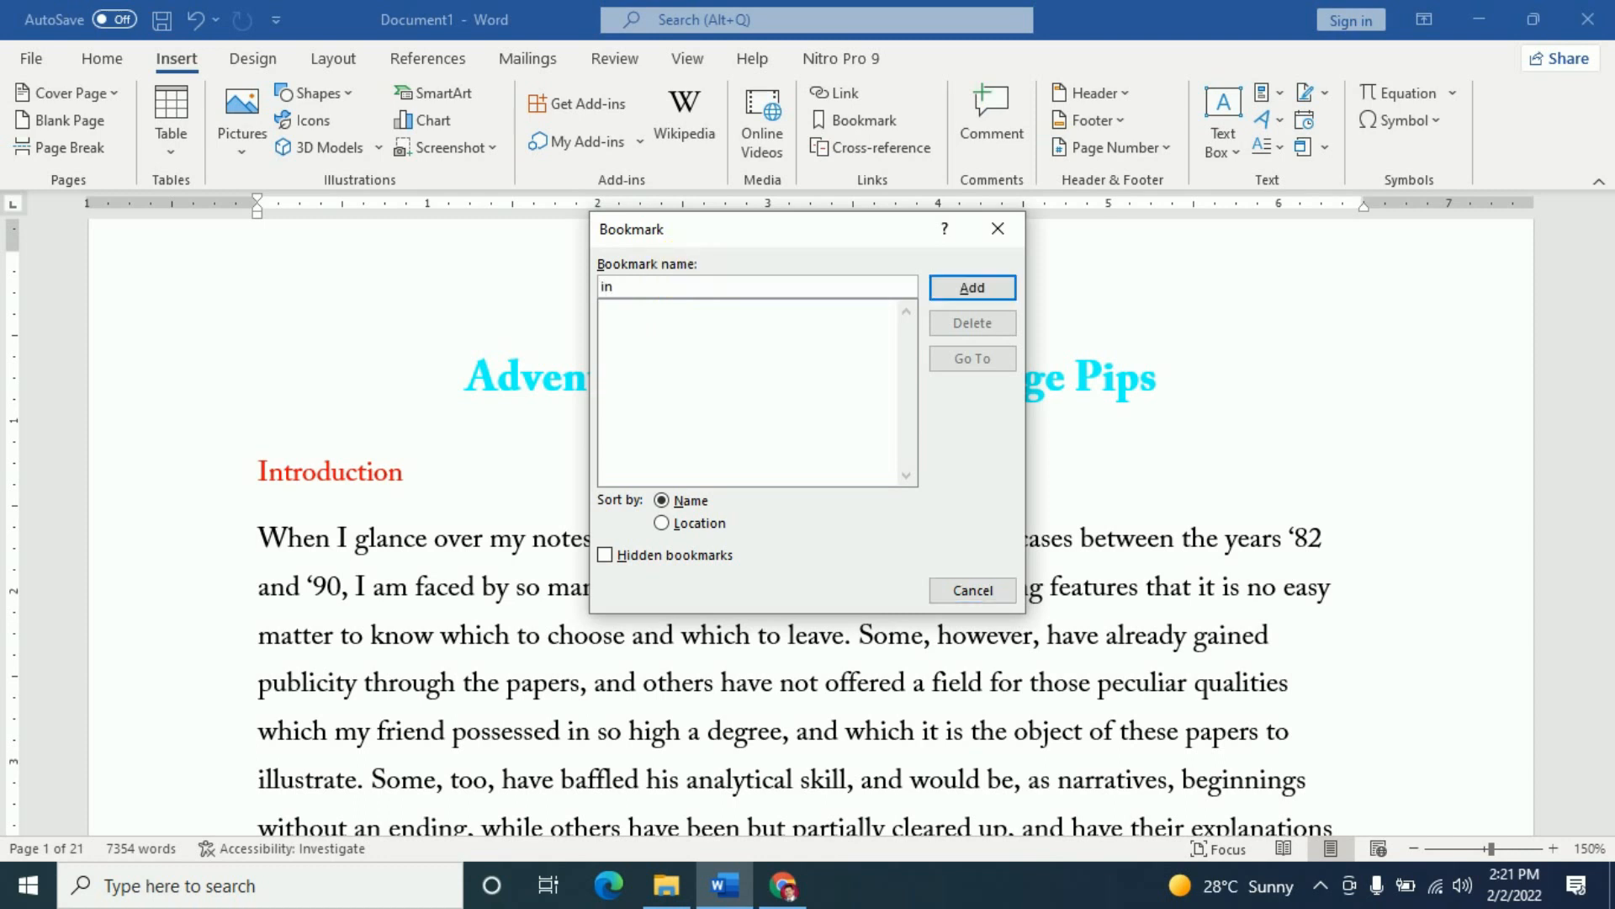
{"action": "type", "text": "troduction"}
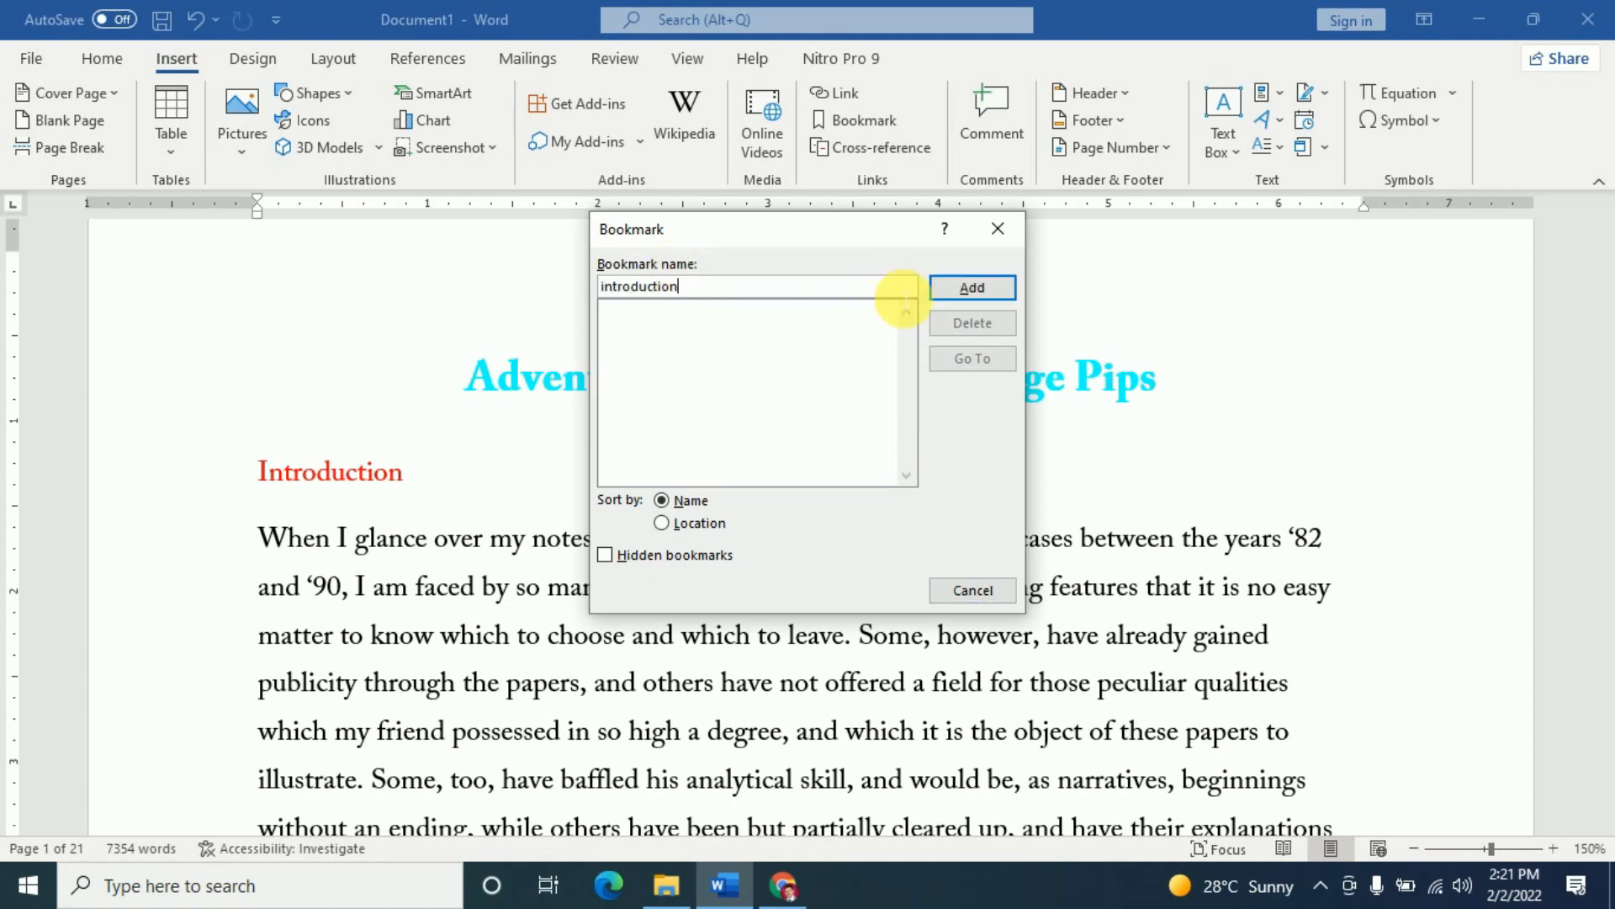
{"action": "left_click", "coordinate": [1001, 287]}
- Confirm 'introduction' is listed, then place the cursor in the Sherlock Holmes heading
{"action": "left_click", "coordinate": [858, 120]}
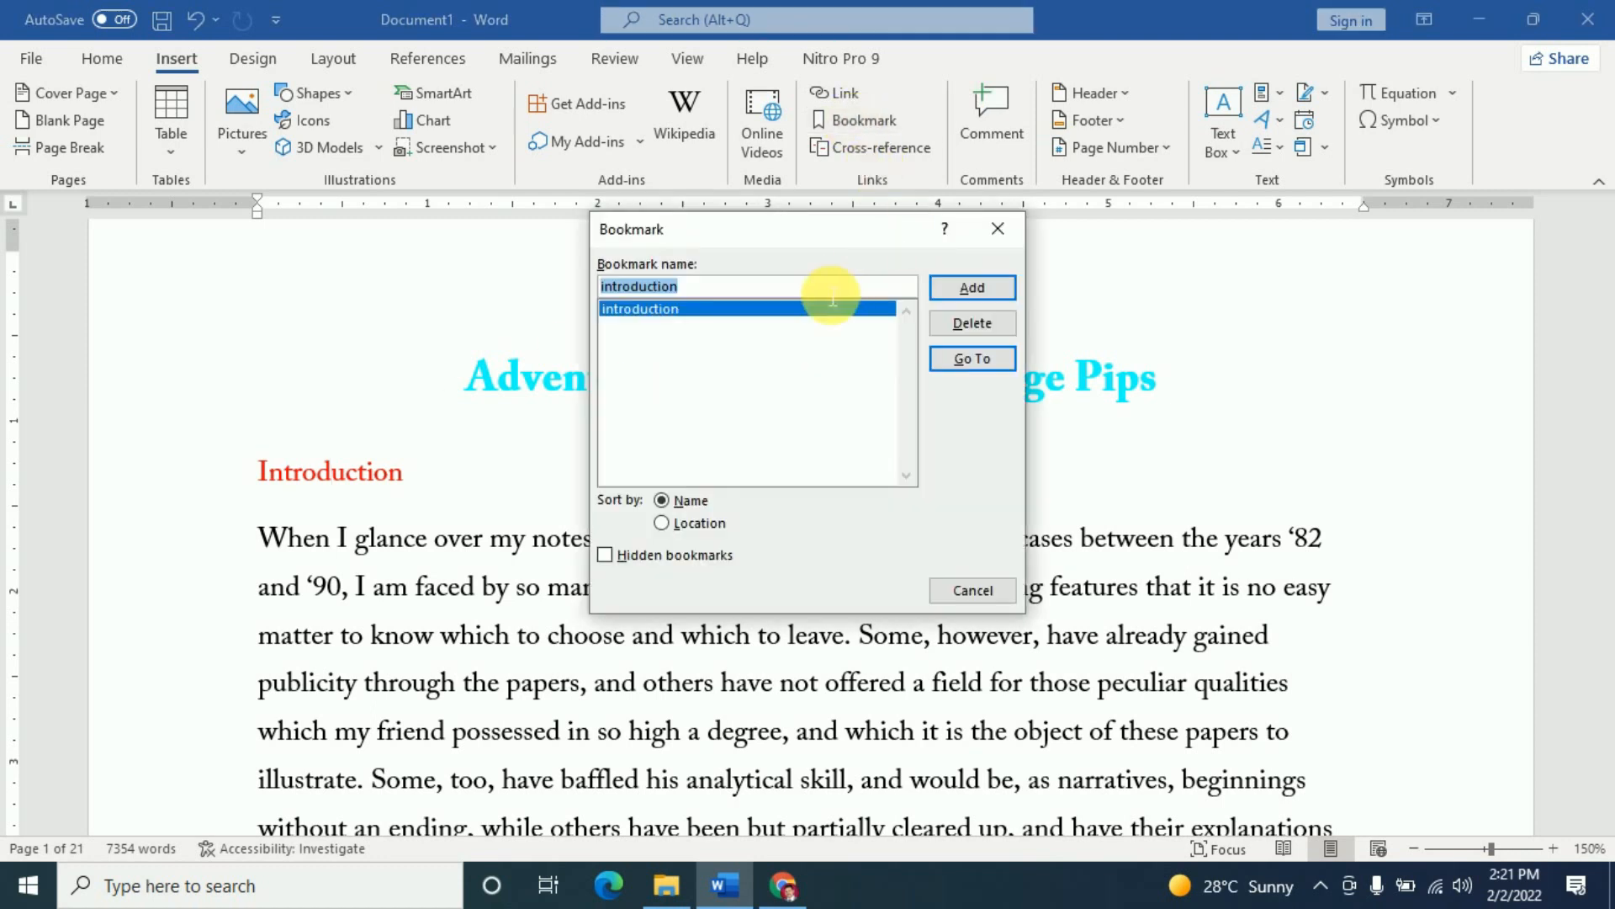
{"action": "left_click", "coordinate": [976, 590]}
{"action": "scroll", "coordinate": [732, 577], "scroll_direction": "down", "scroll_amount": 18}
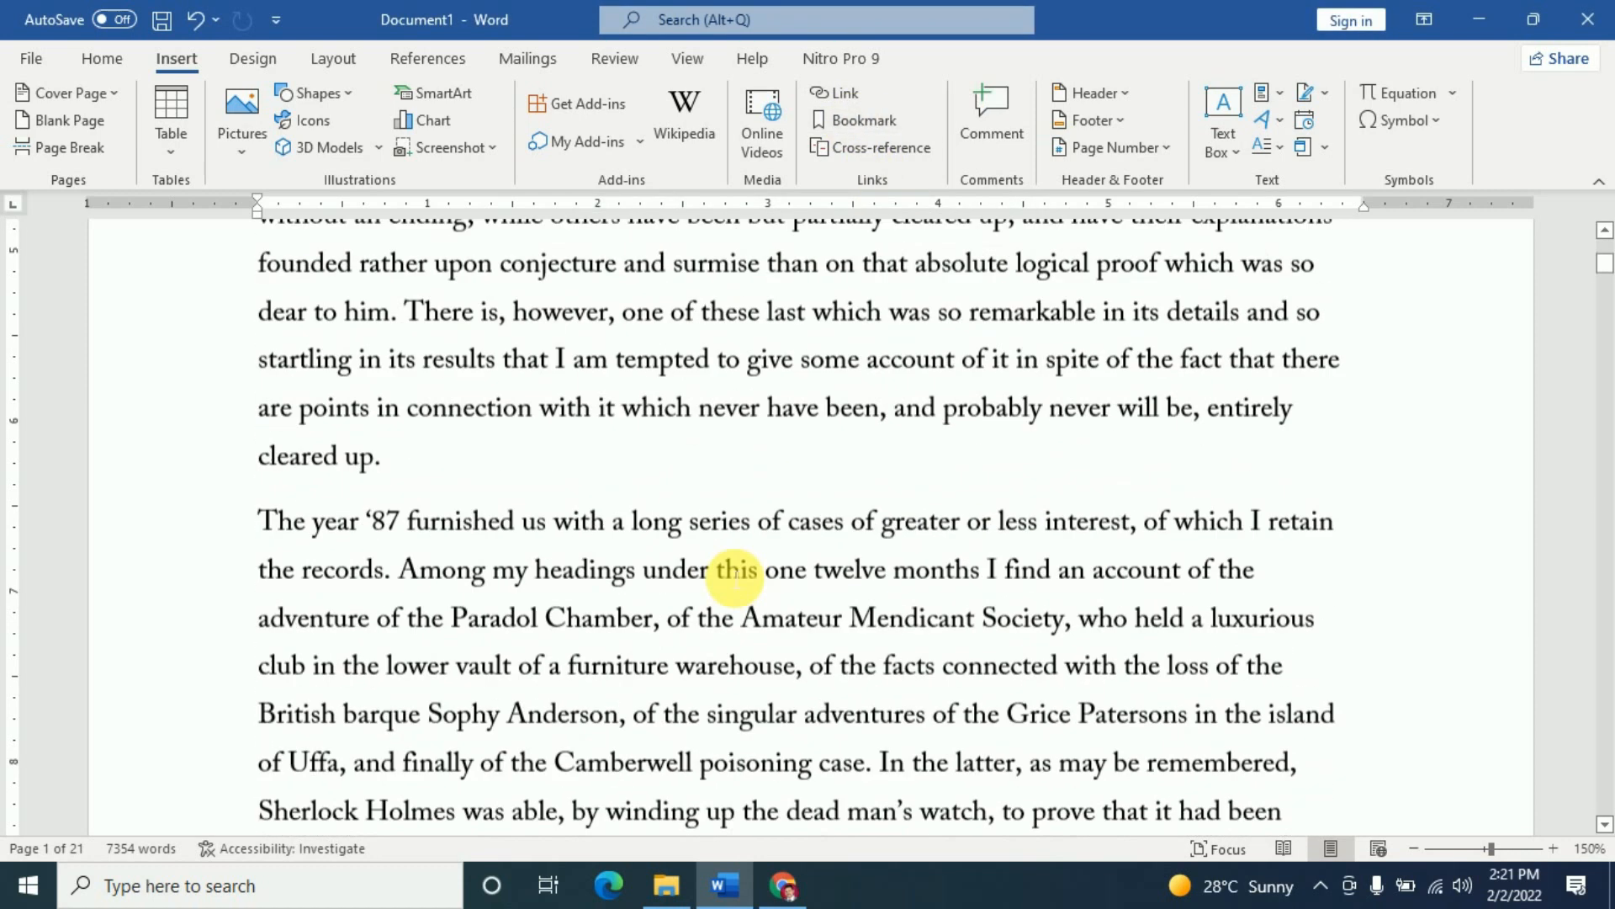
{"action": "scroll", "coordinate": [673, 555], "scroll_direction": "up", "scroll_amount": 3}
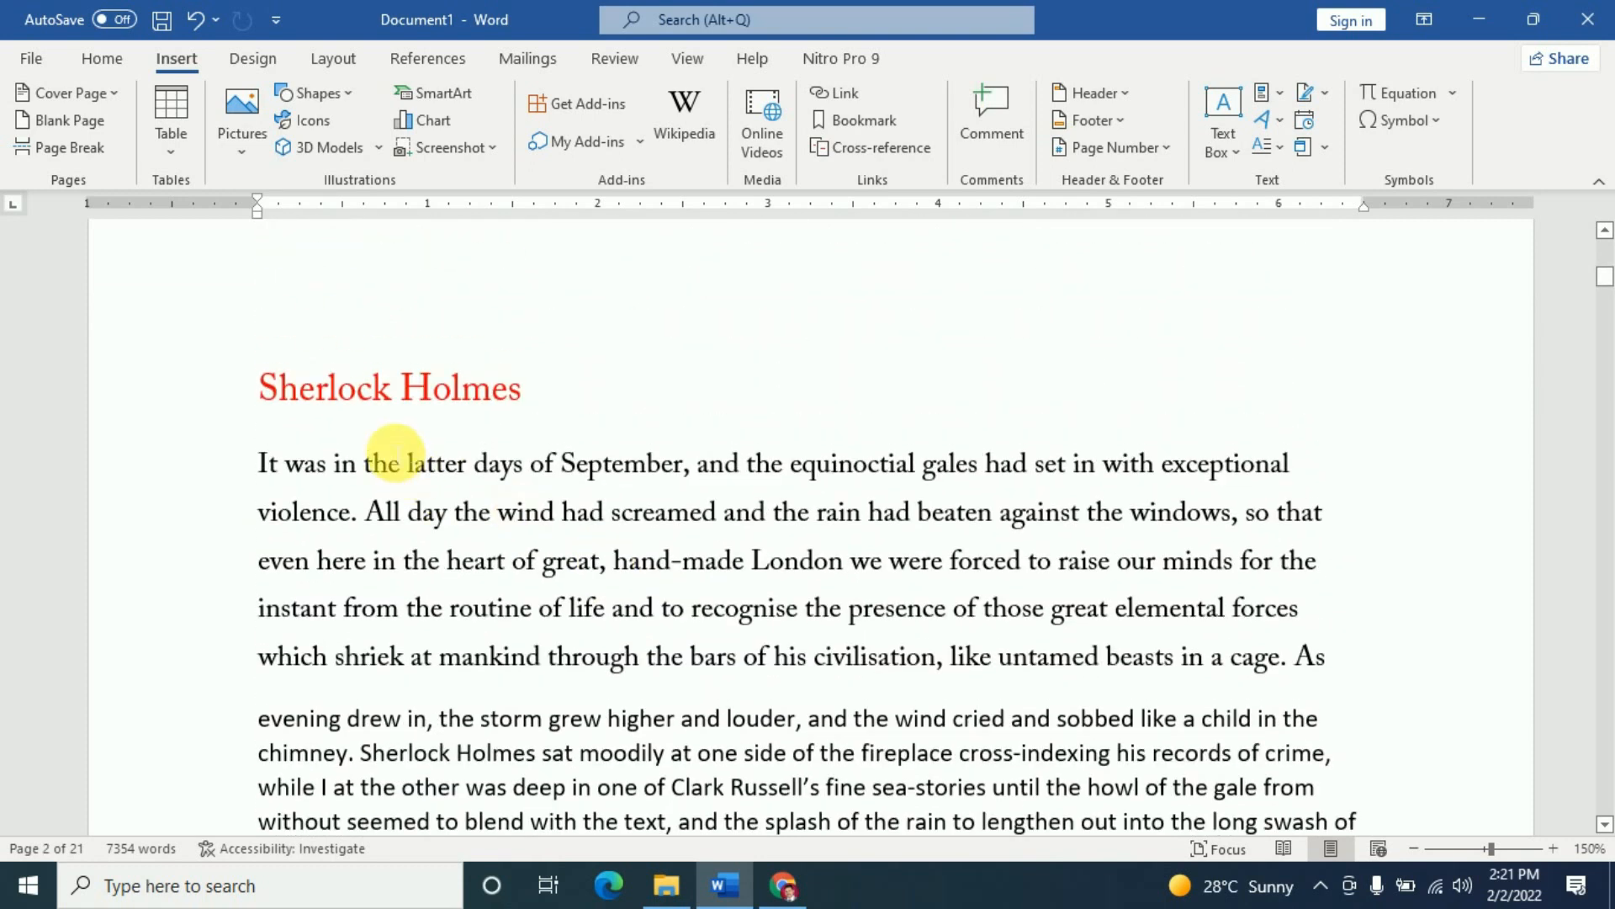
{"action": "left_click", "coordinate": [373, 388]}
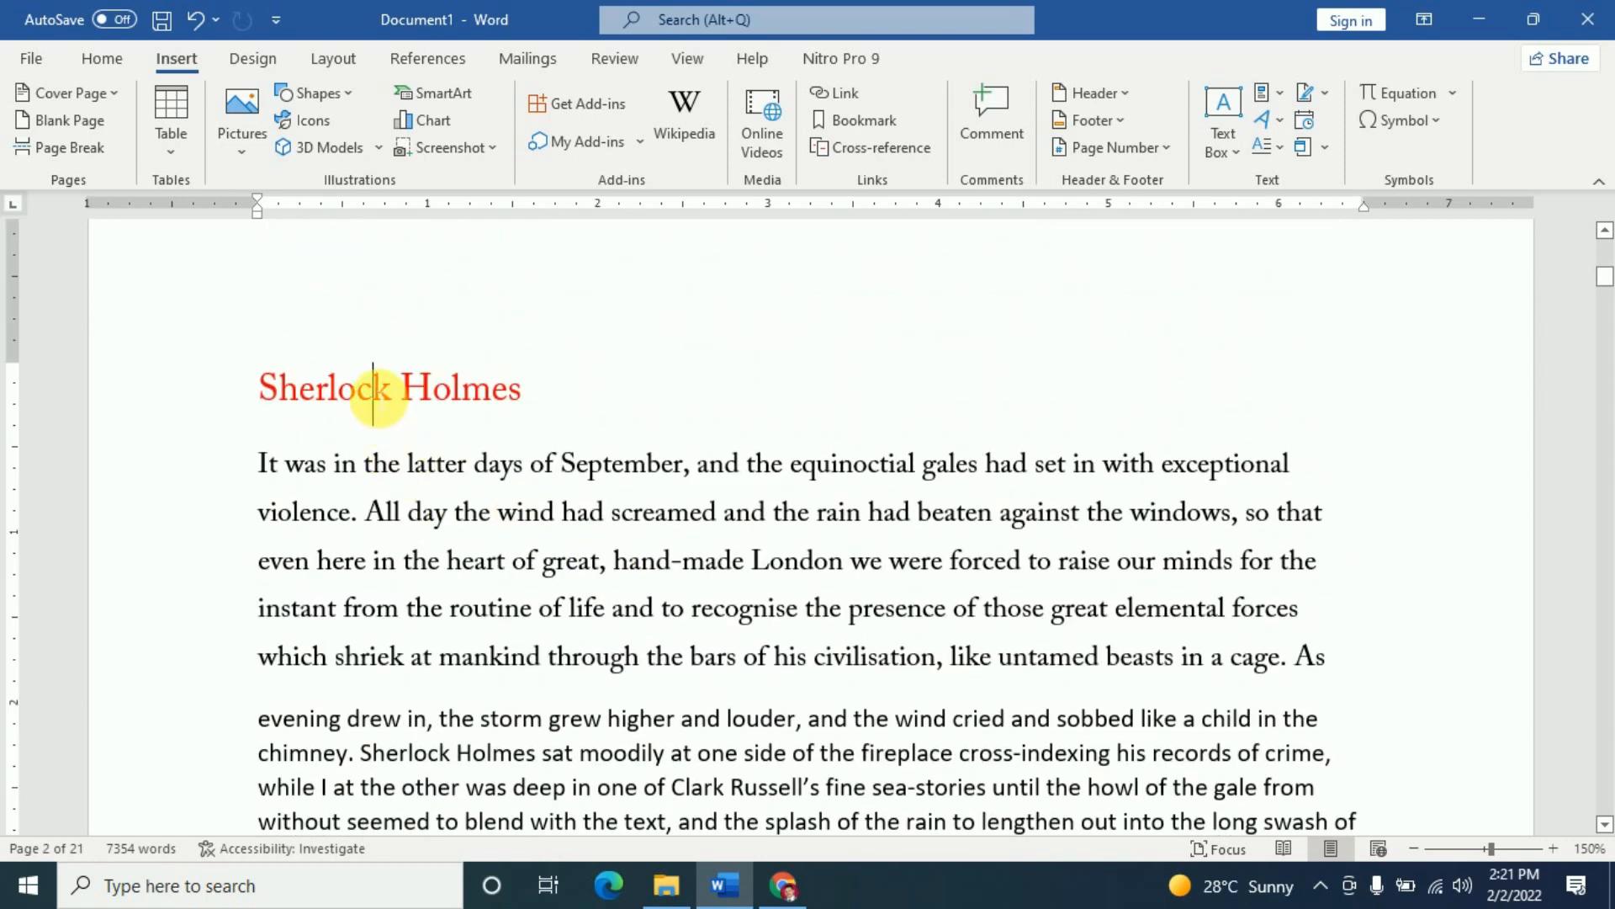
- Bookmark the Sherlock Holmes heading as 'sherlock_holmes'
{"action": "left_click", "coordinate": [863, 123]}
{"action": "type", "text": "sher"}
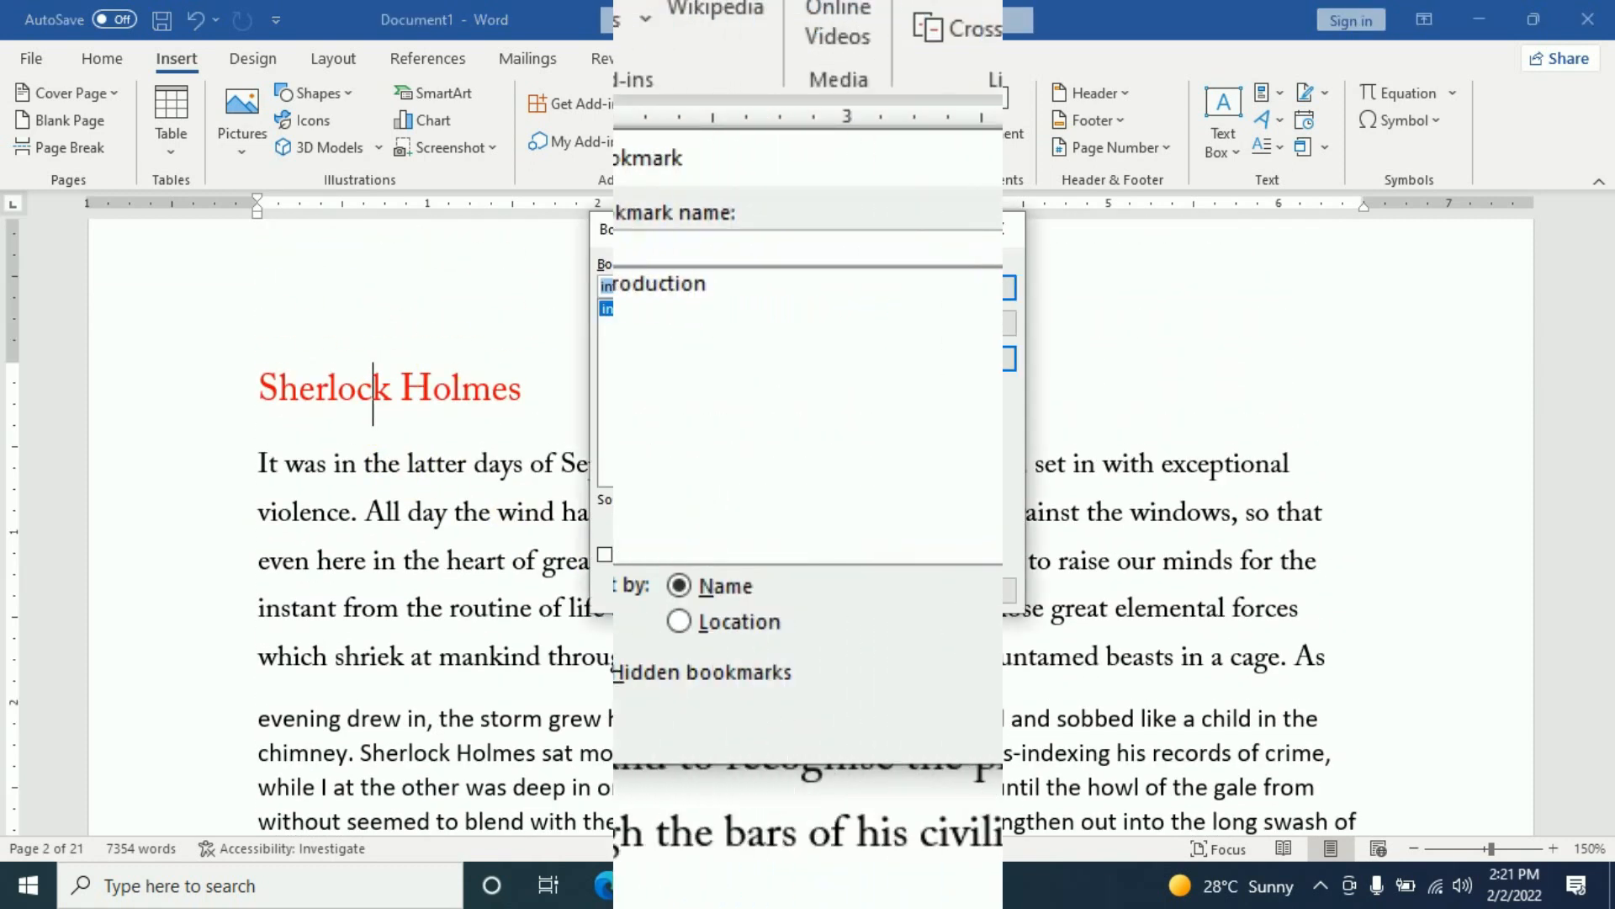
{"action": "type", "text": "lo"}
{"action": "type", "text": "ck"}
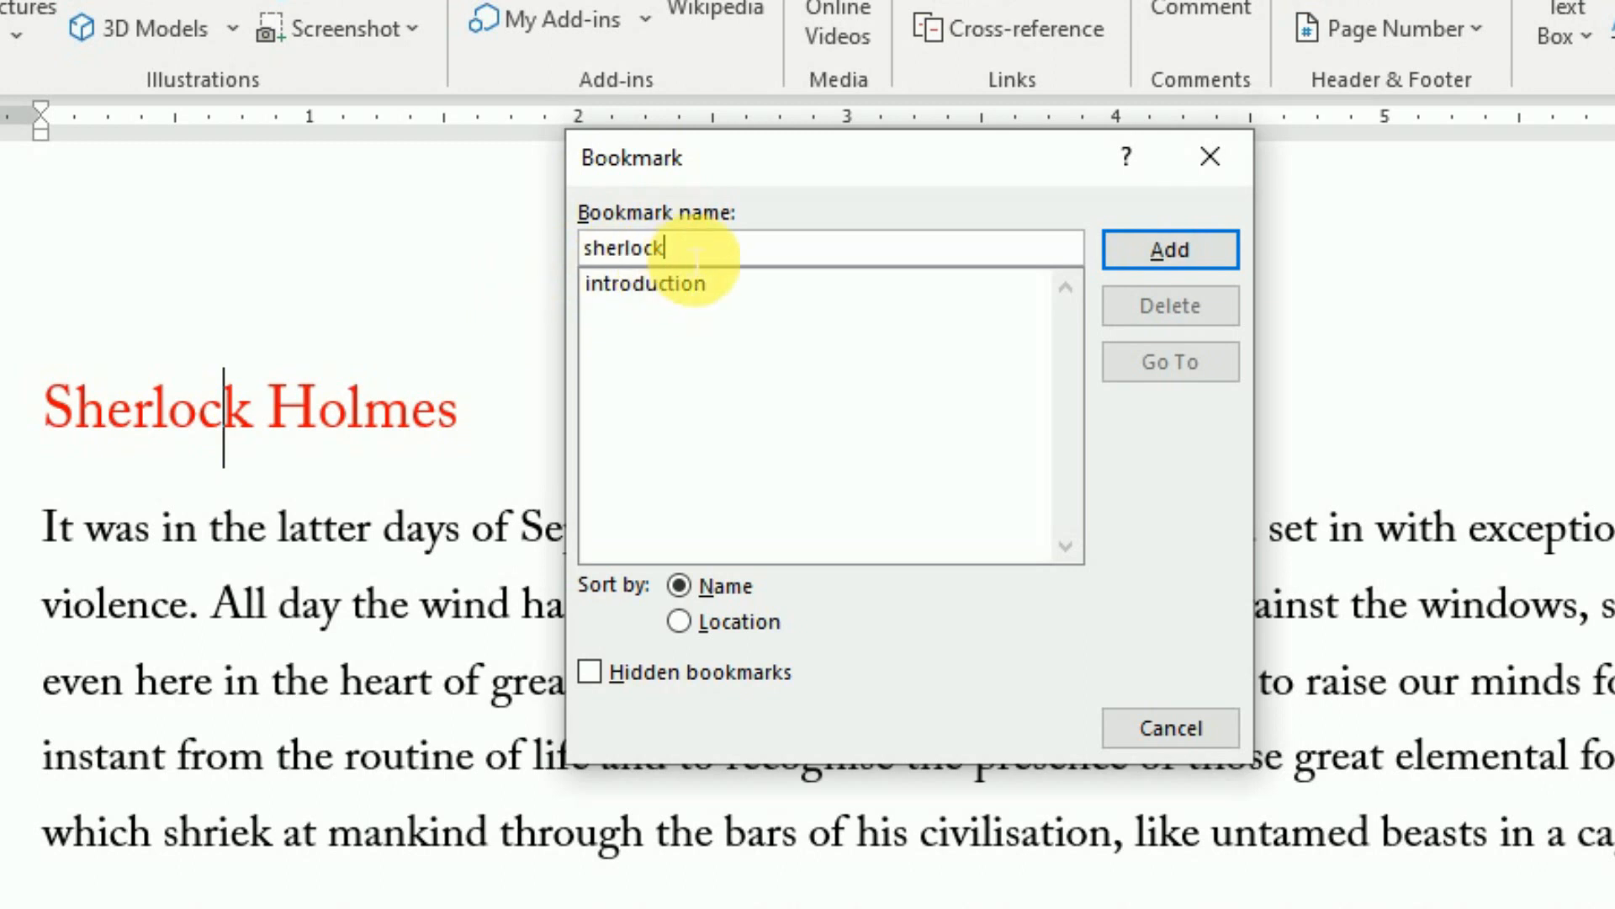
{"action": "type", "text": "_"}
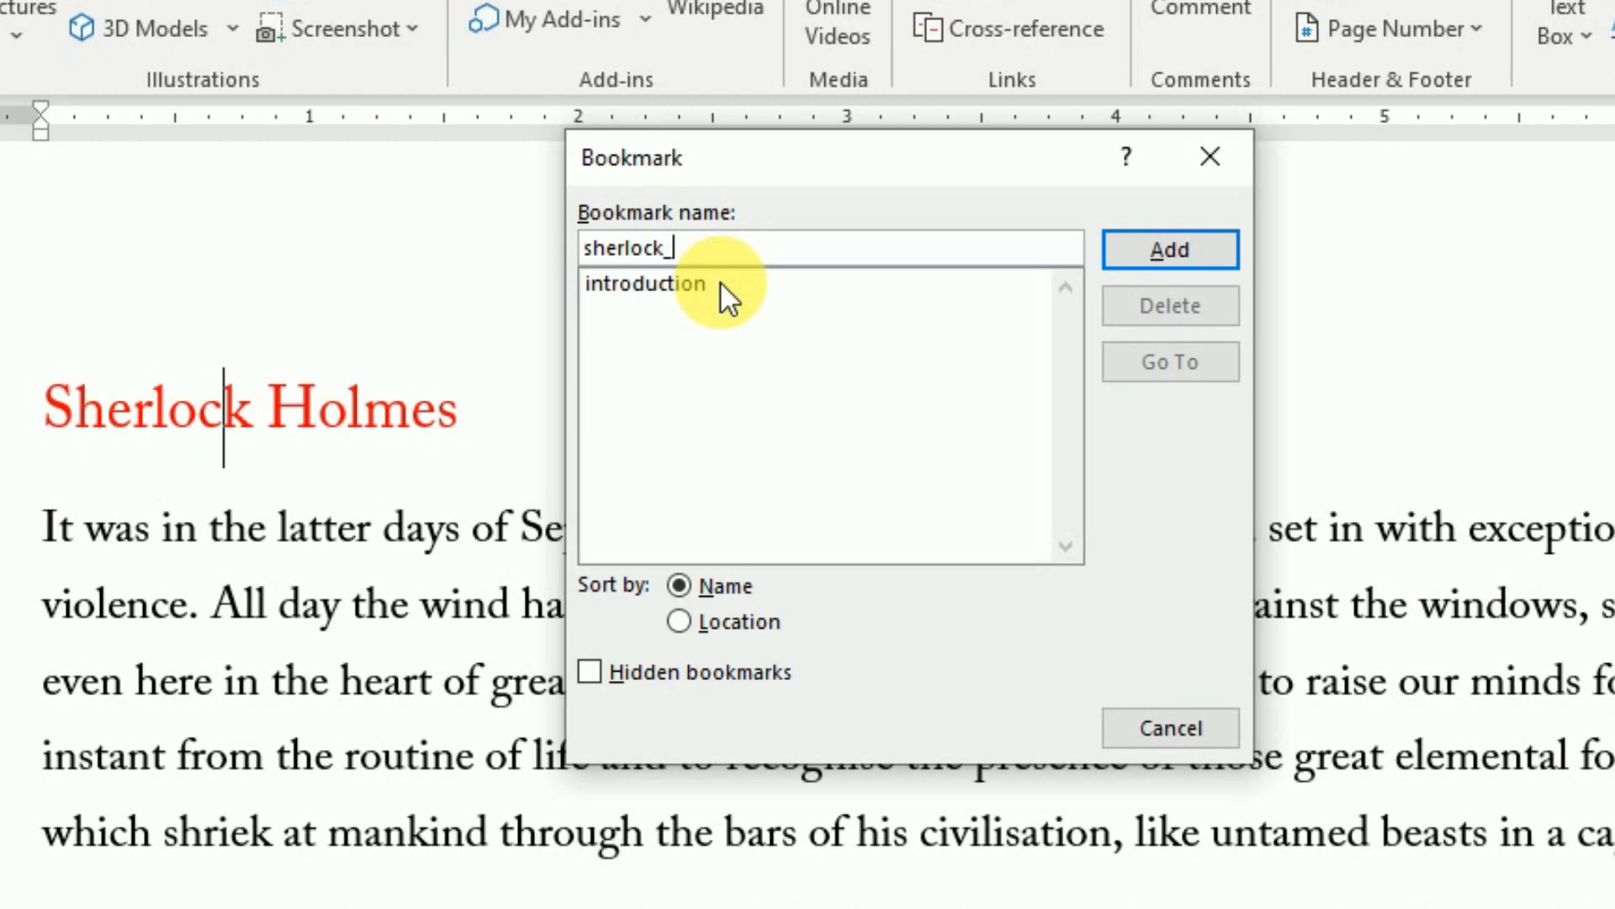
{"action": "type", "text": "ho"}
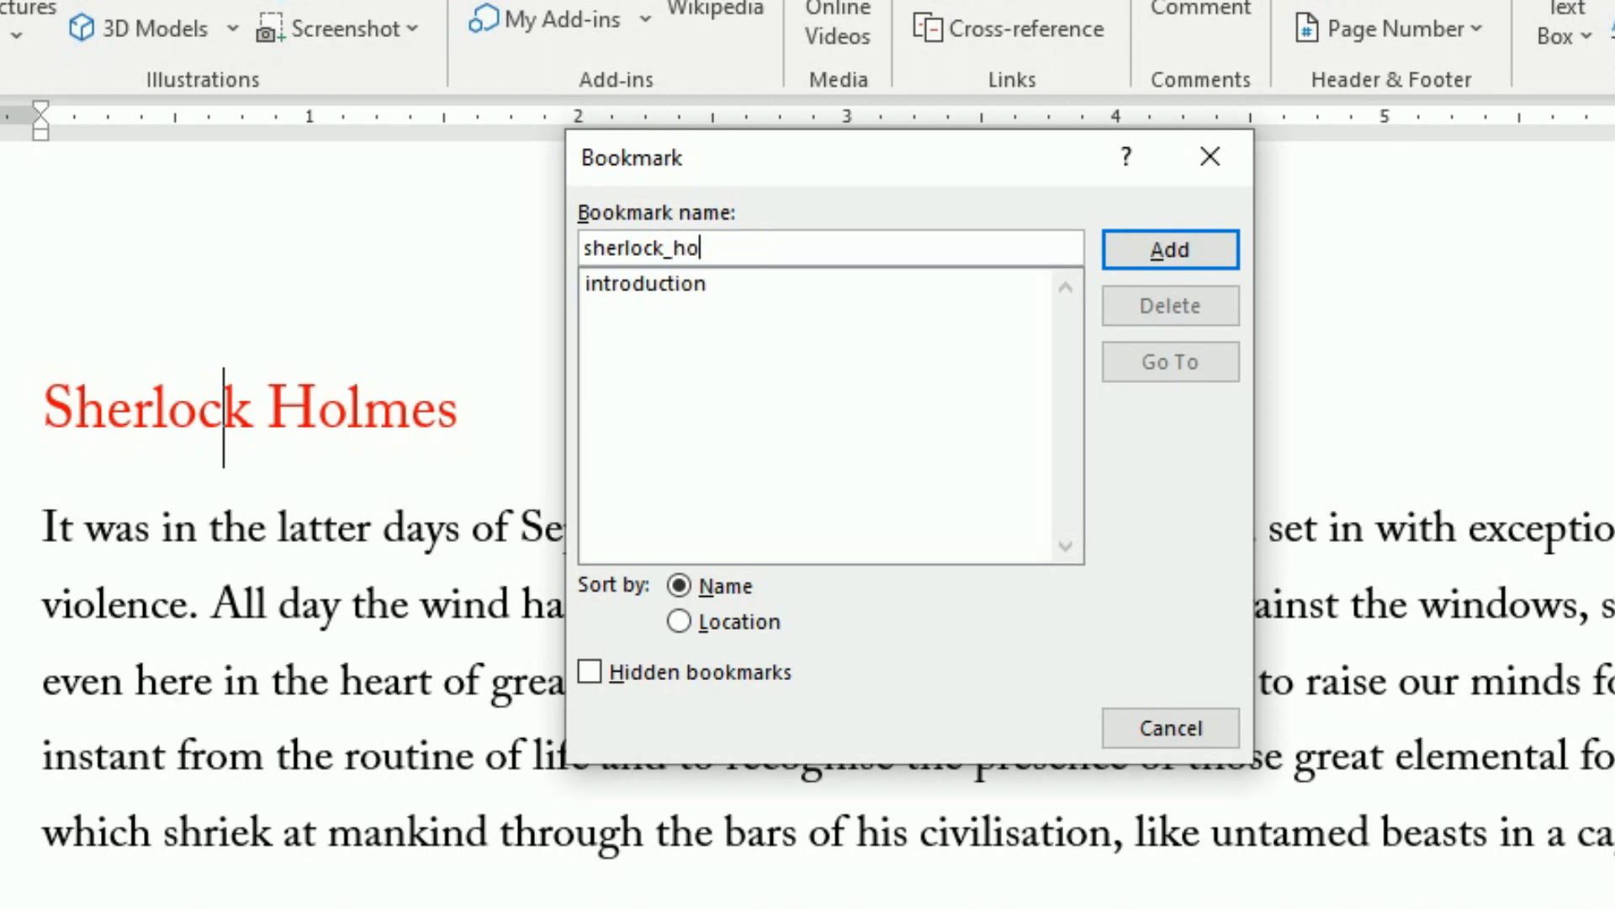
{"action": "type", "text": "lme"}
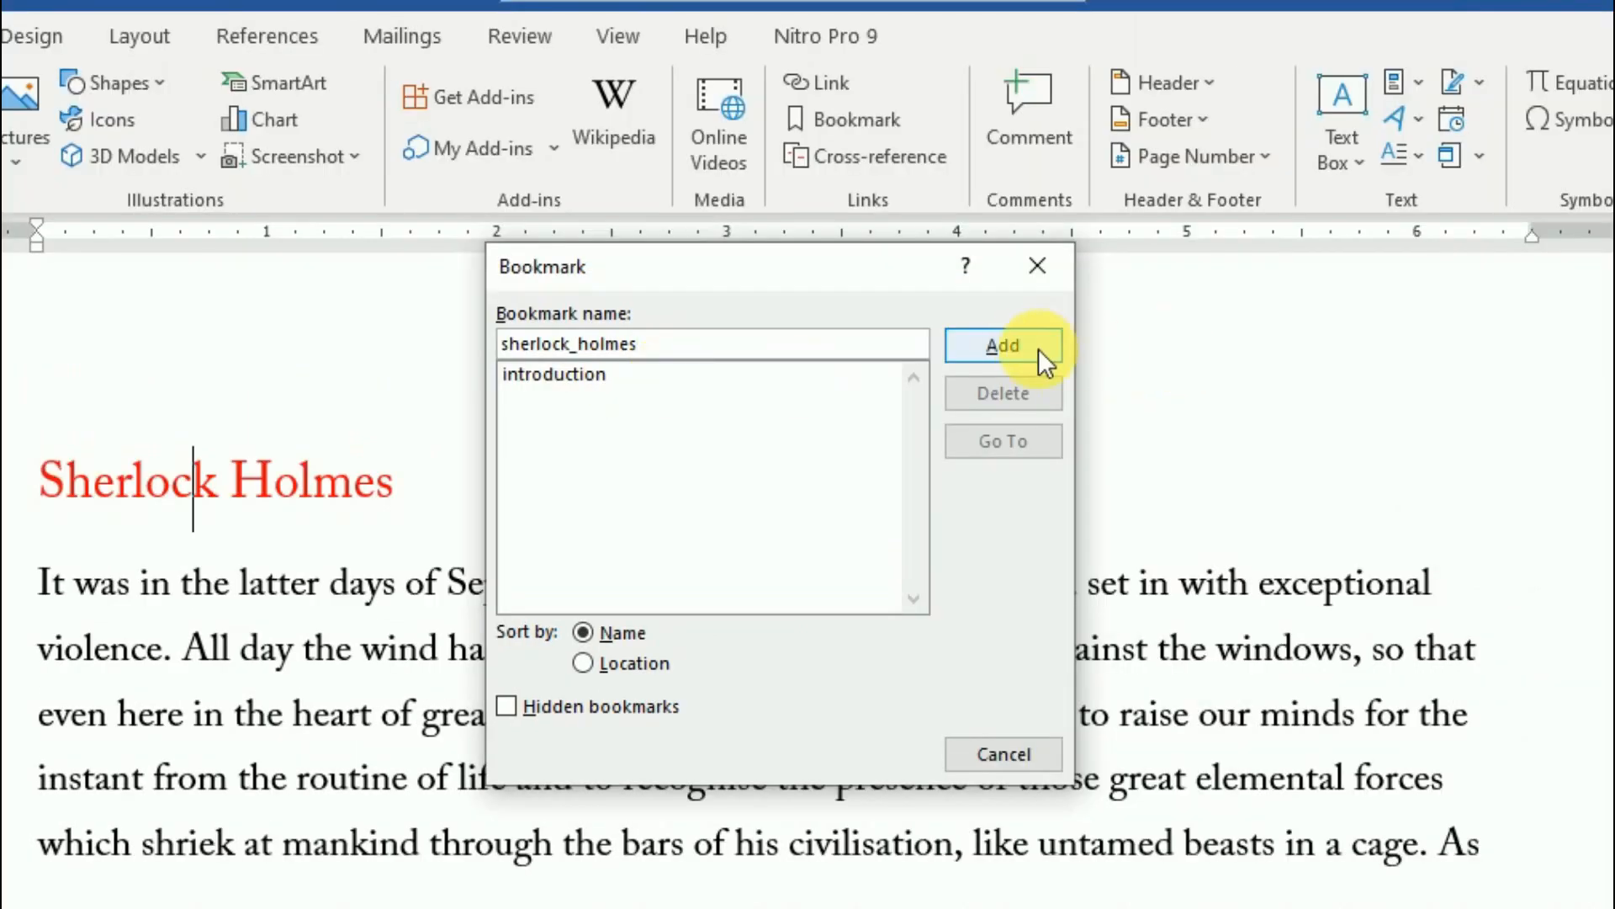
{"action": "left_click", "coordinate": [1203, 257]}
{"action": "scroll", "coordinate": [422, 668], "scroll_direction": "down", "scroll_amount": 5}
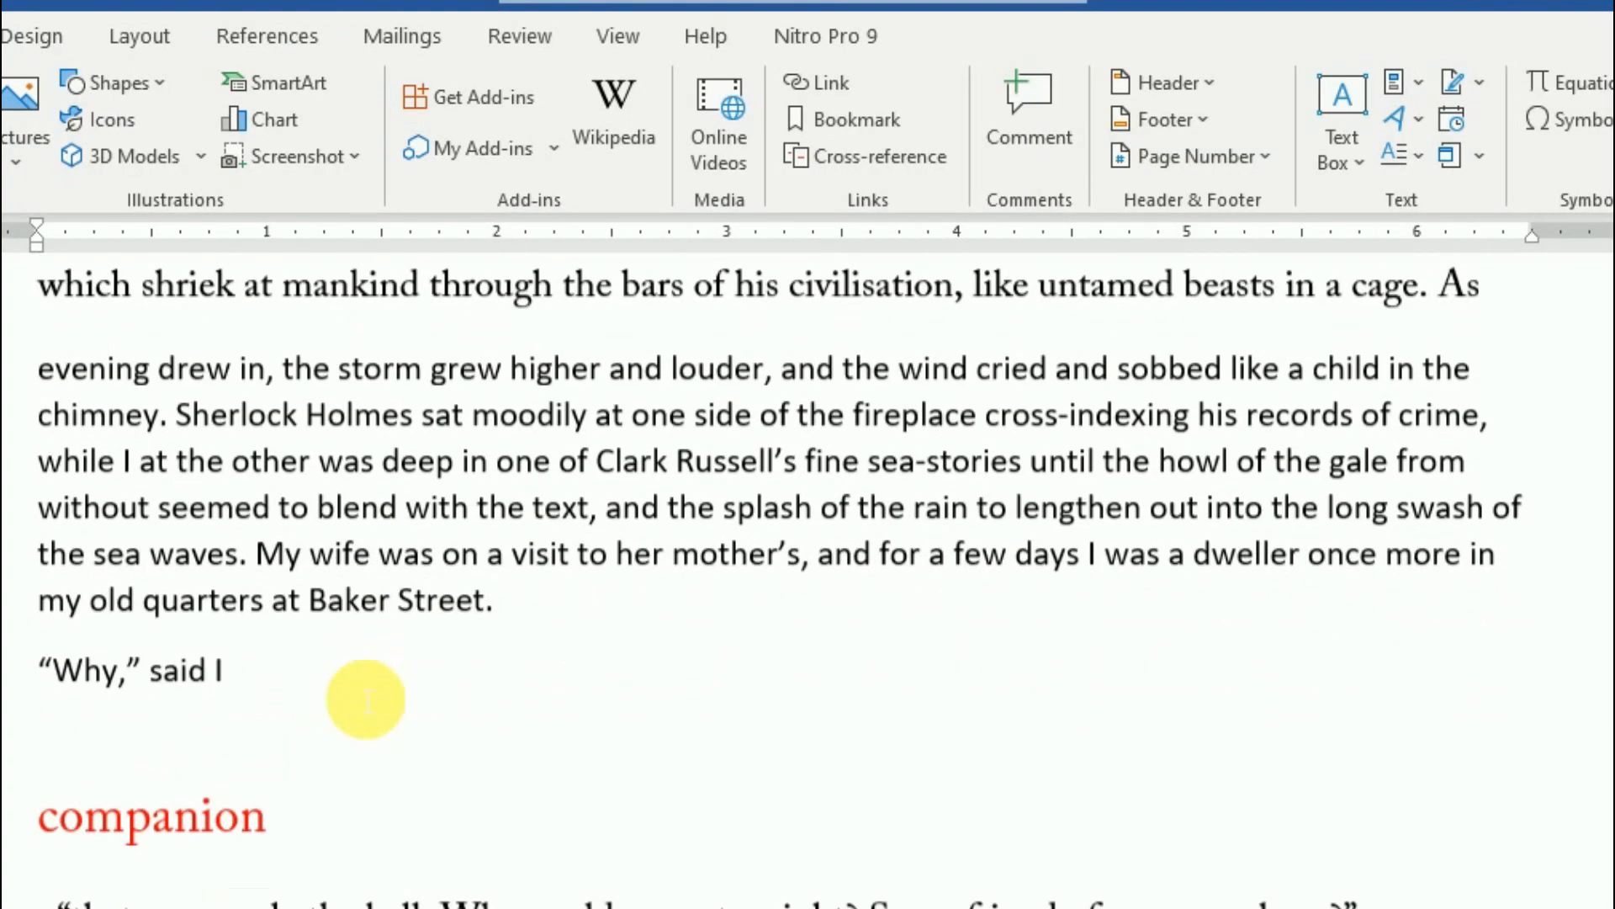
- Place the cursor in the red companion heading and add it as bookmark 'companion'
{"action": "left_click", "coordinate": [202, 804]}
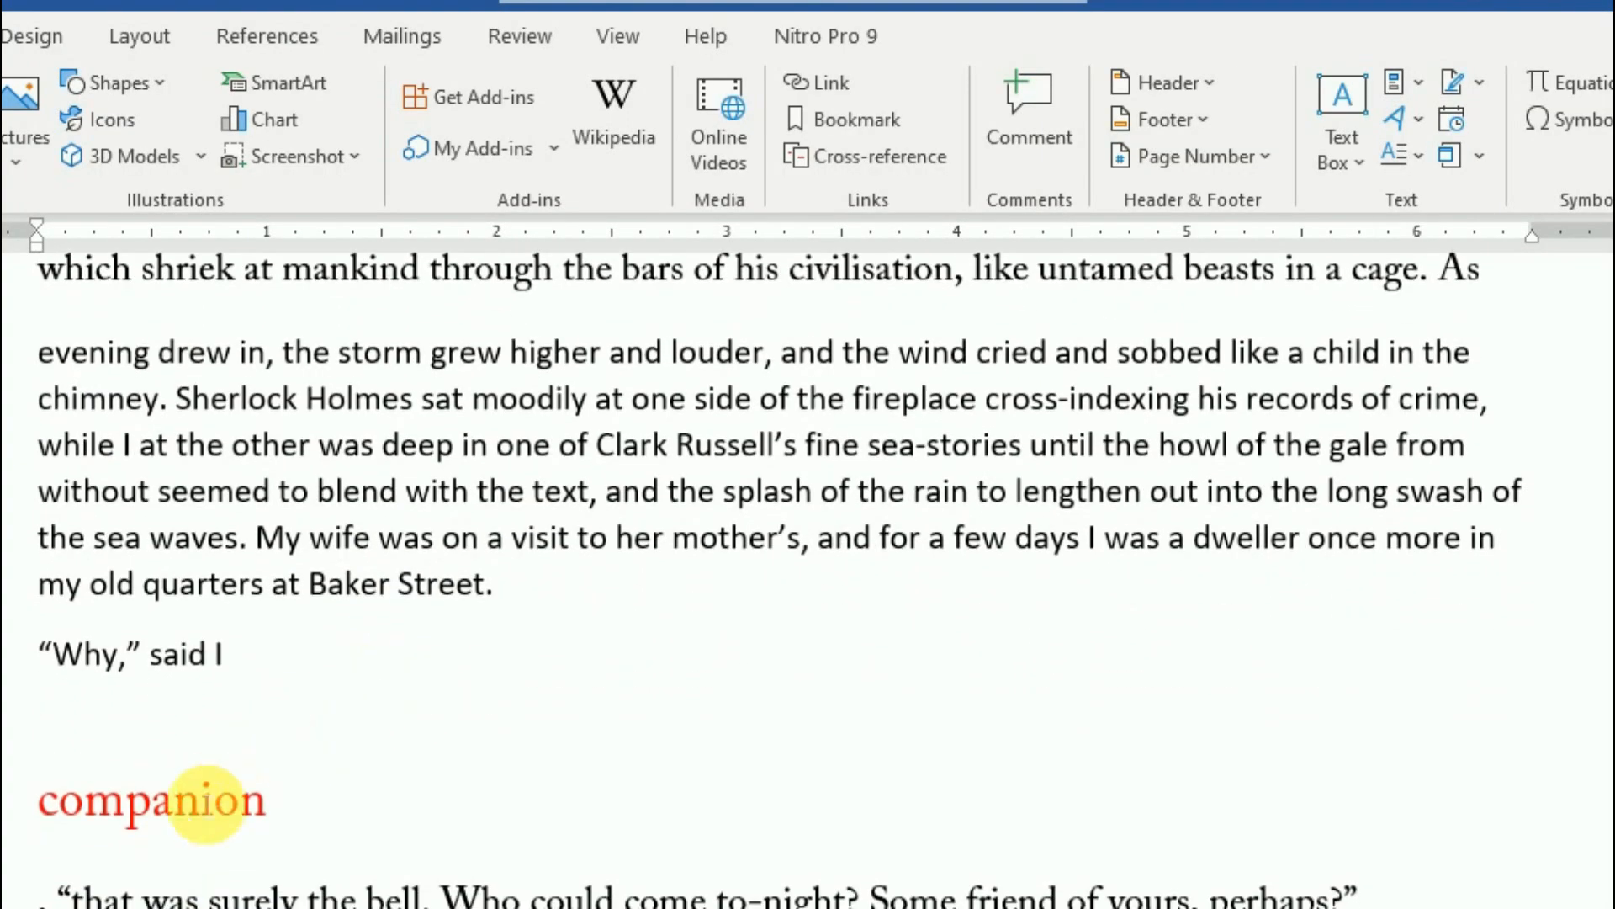
{"action": "left_click", "coordinate": [875, 117]}
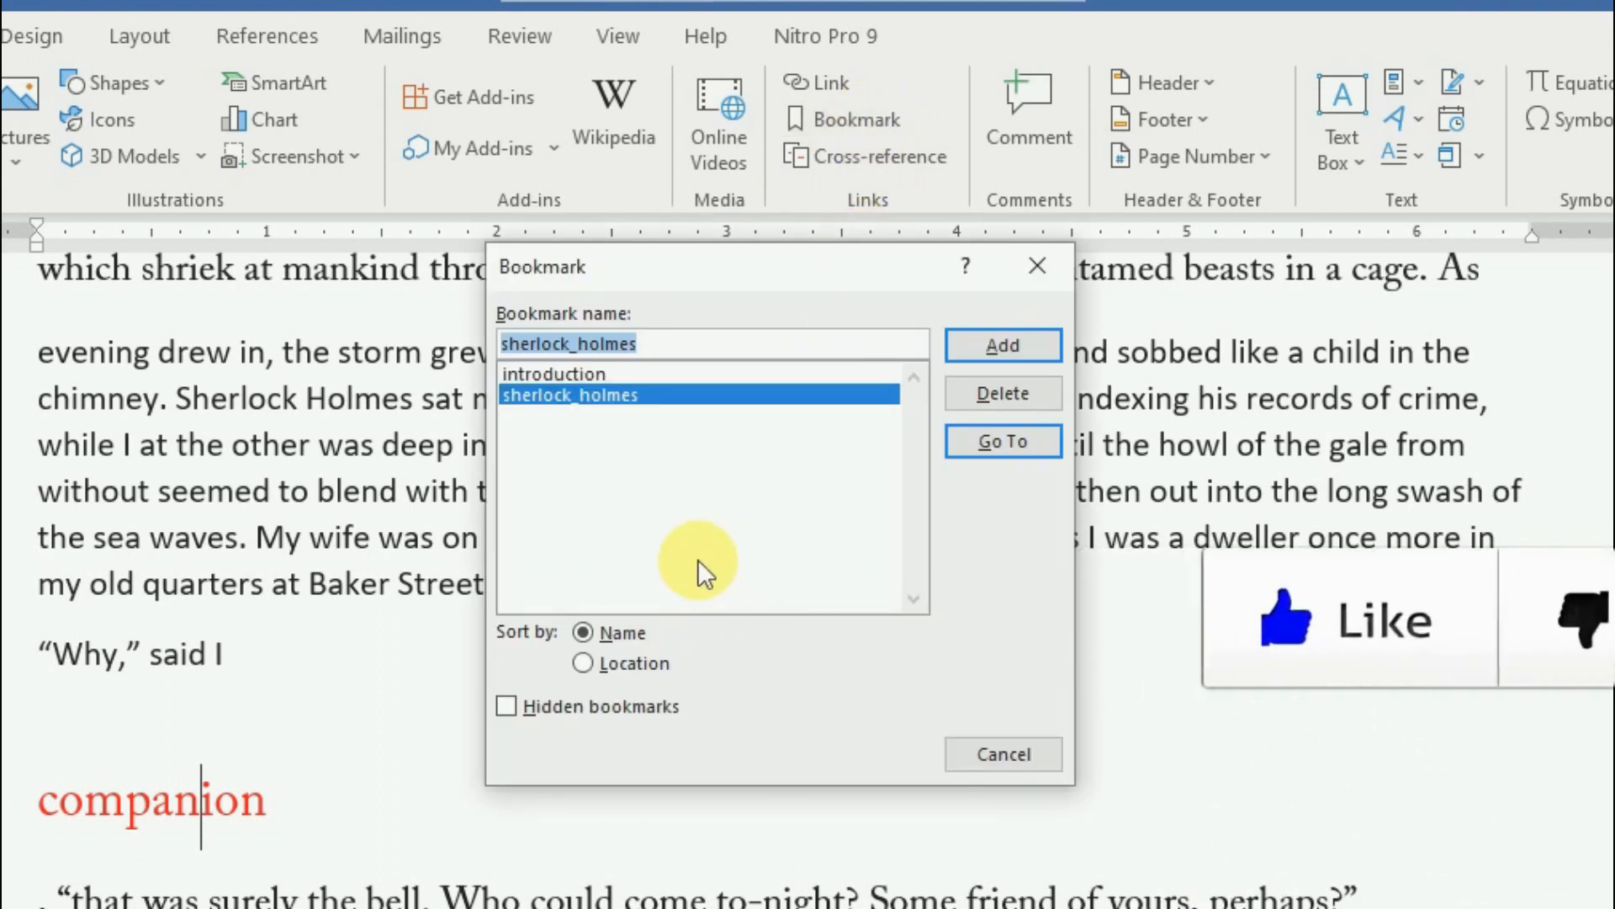
{"action": "type", "text": "comp"}
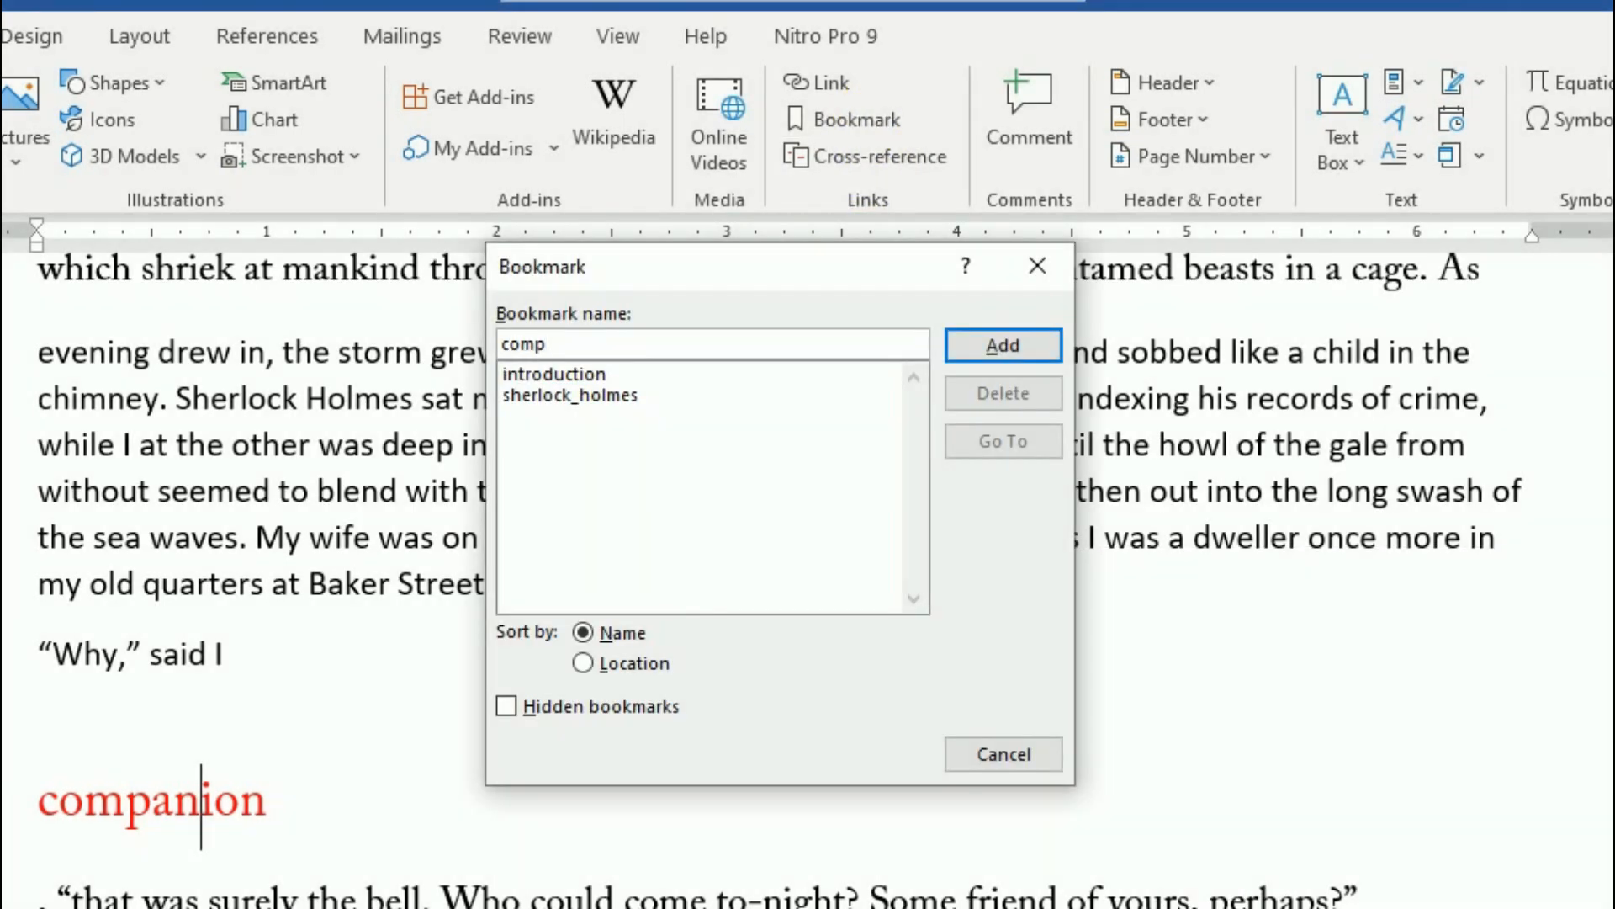
{"action": "type", "text": "anion"}
{"action": "left_click", "coordinate": [995, 347]}
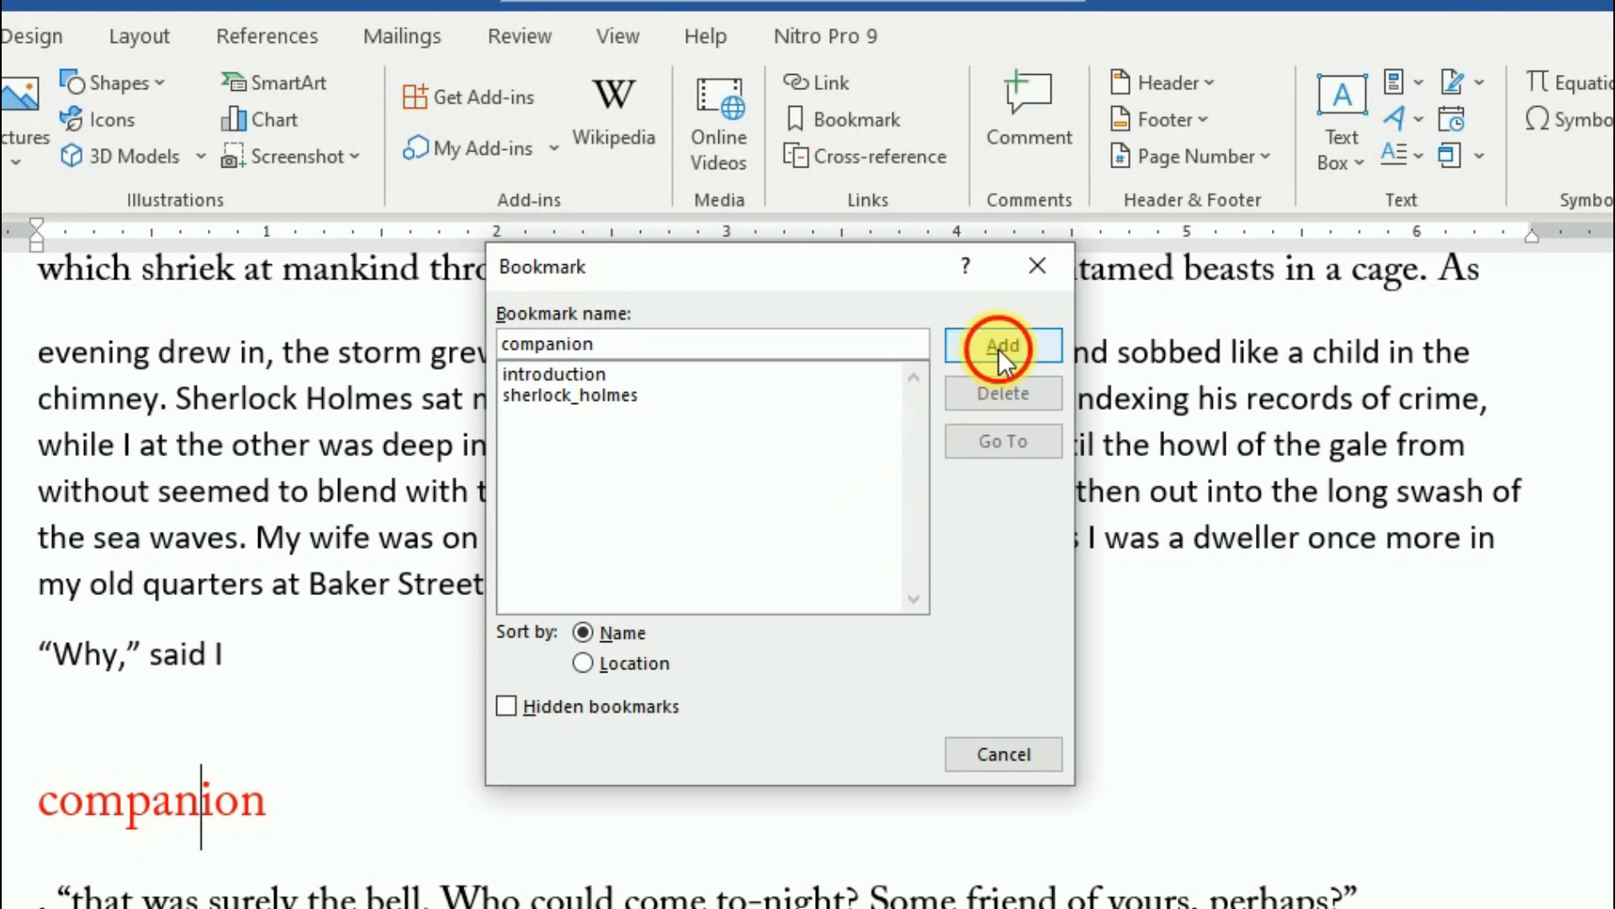
{"action": "scroll", "coordinate": [766, 596], "scroll_direction": "down", "scroll_amount": 3}
{"action": "scroll", "coordinate": [766, 595], "scroll_direction": "down", "scroll_amount": 10}
{"action": "scroll", "coordinate": [750, 588], "scroll_direction": "up", "scroll_amount": 5}
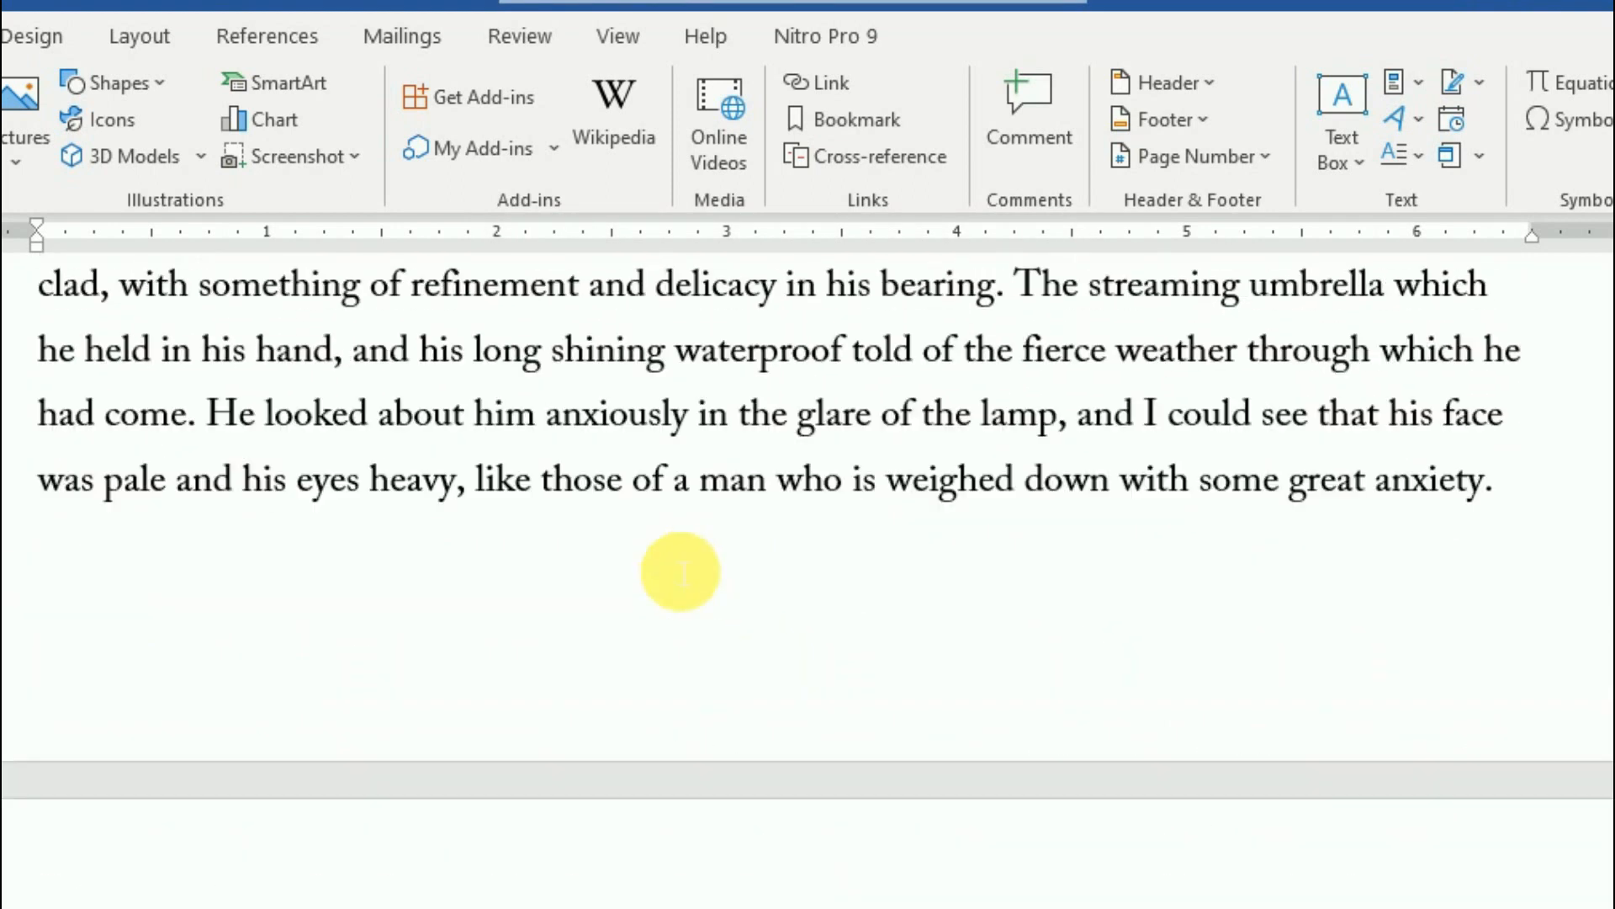
- Add a 'Streaming_umbrella' bookmark on the heading, then reopen the list showing all four bookmarks
{"action": "left_click", "coordinate": [867, 118]}
{"action": "left_click", "coordinate": [992, 350]}
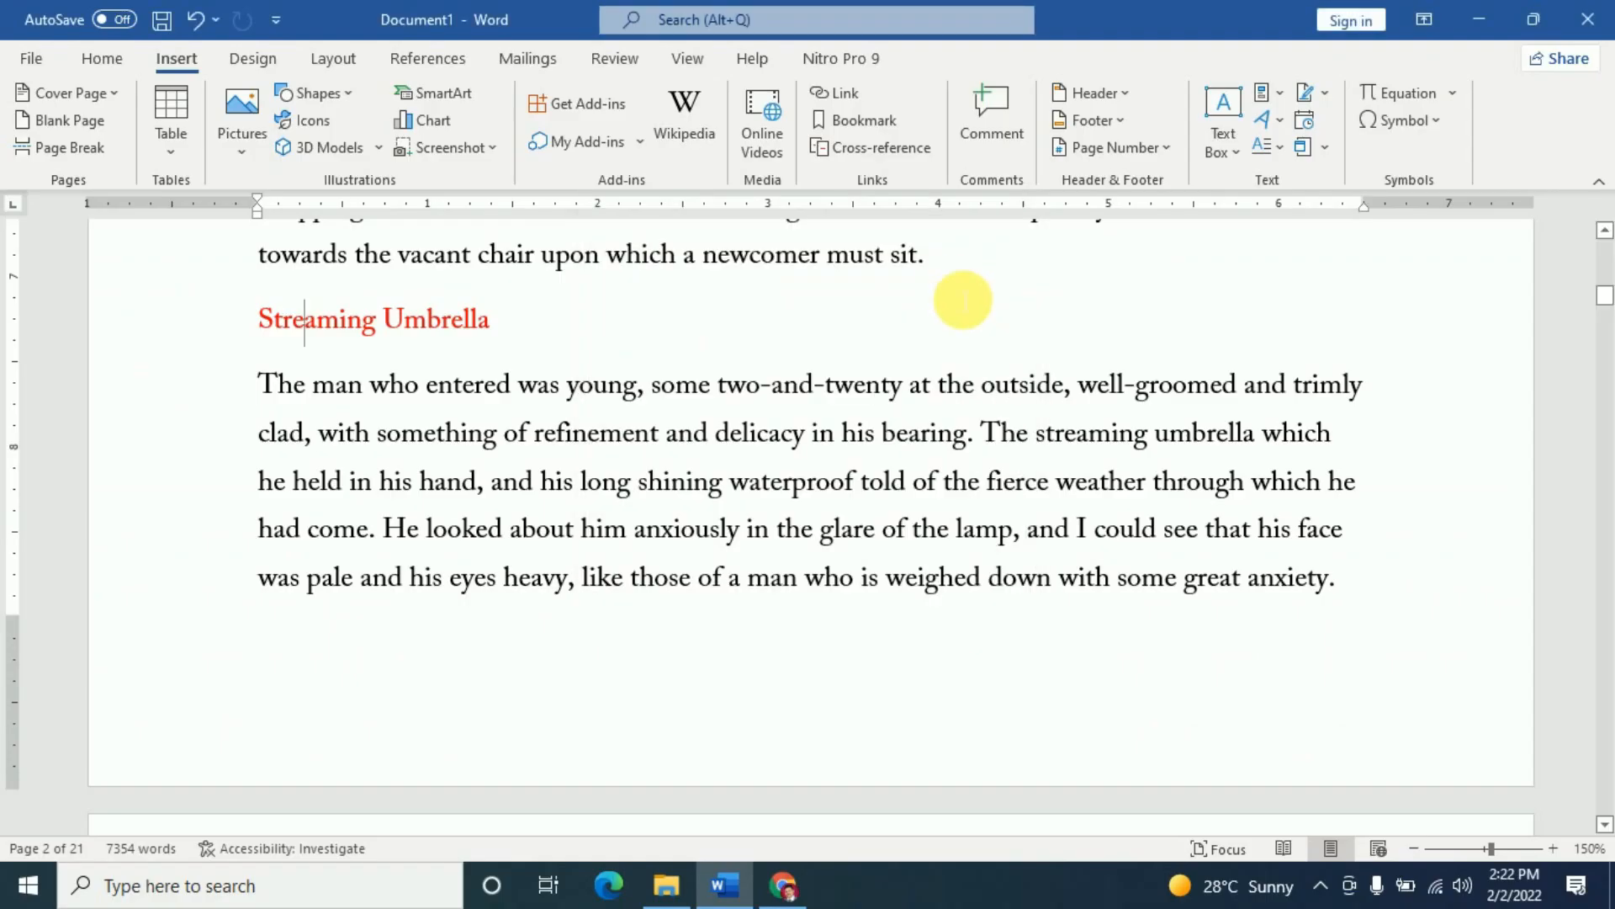
{"action": "scroll", "coordinate": [613, 630], "scroll_direction": "up", "scroll_amount": 5}
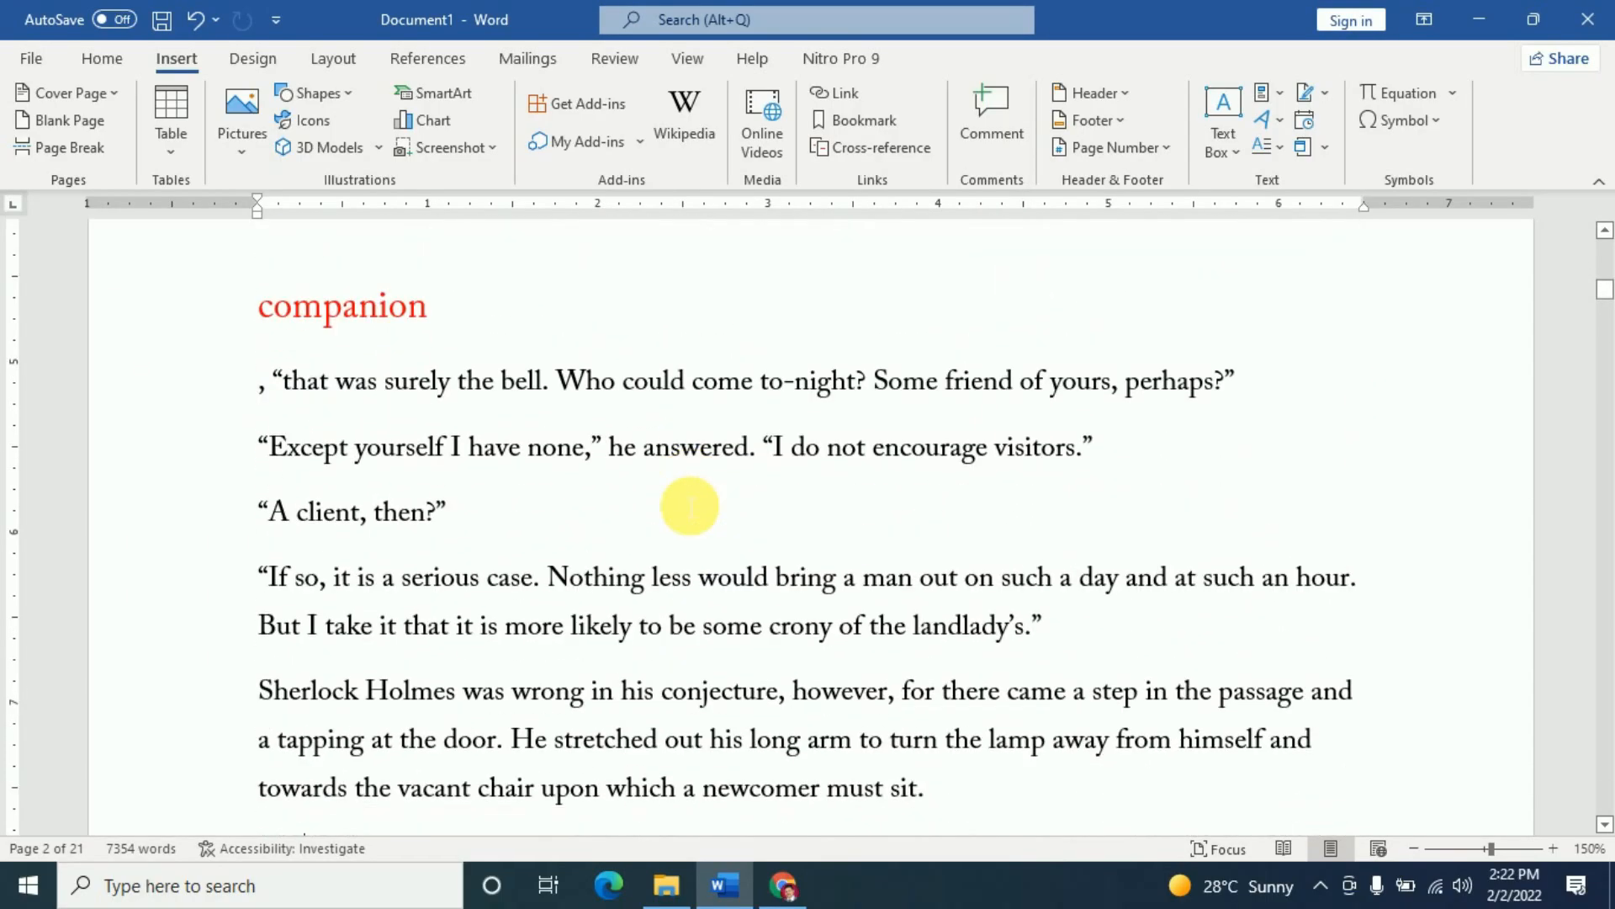
{"action": "scroll", "coordinate": [690, 505], "scroll_direction": "down", "scroll_amount": 15}
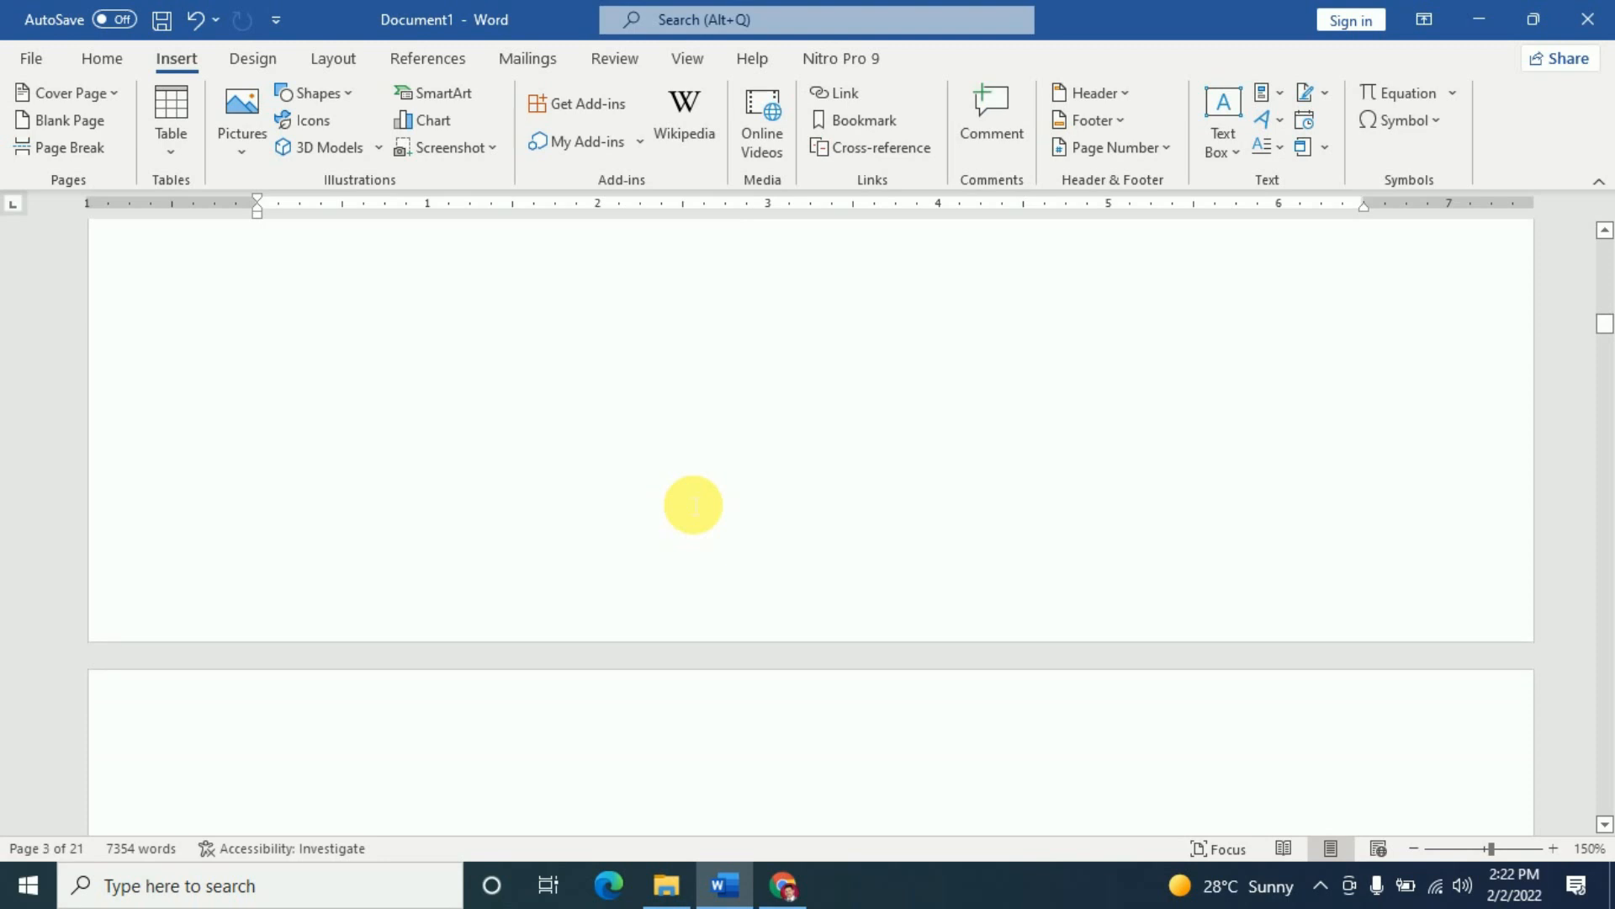
{"action": "scroll", "coordinate": [694, 505], "scroll_direction": "down", "scroll_amount": 20}
{"action": "scroll", "coordinate": [693, 503], "scroll_direction": "up", "scroll_amount": 20}
{"action": "scroll", "coordinate": [683, 495], "scroll_direction": "up", "scroll_amount": 10}
{"action": "scroll", "coordinate": [697, 503], "scroll_direction": "up", "scroll_amount": 15}
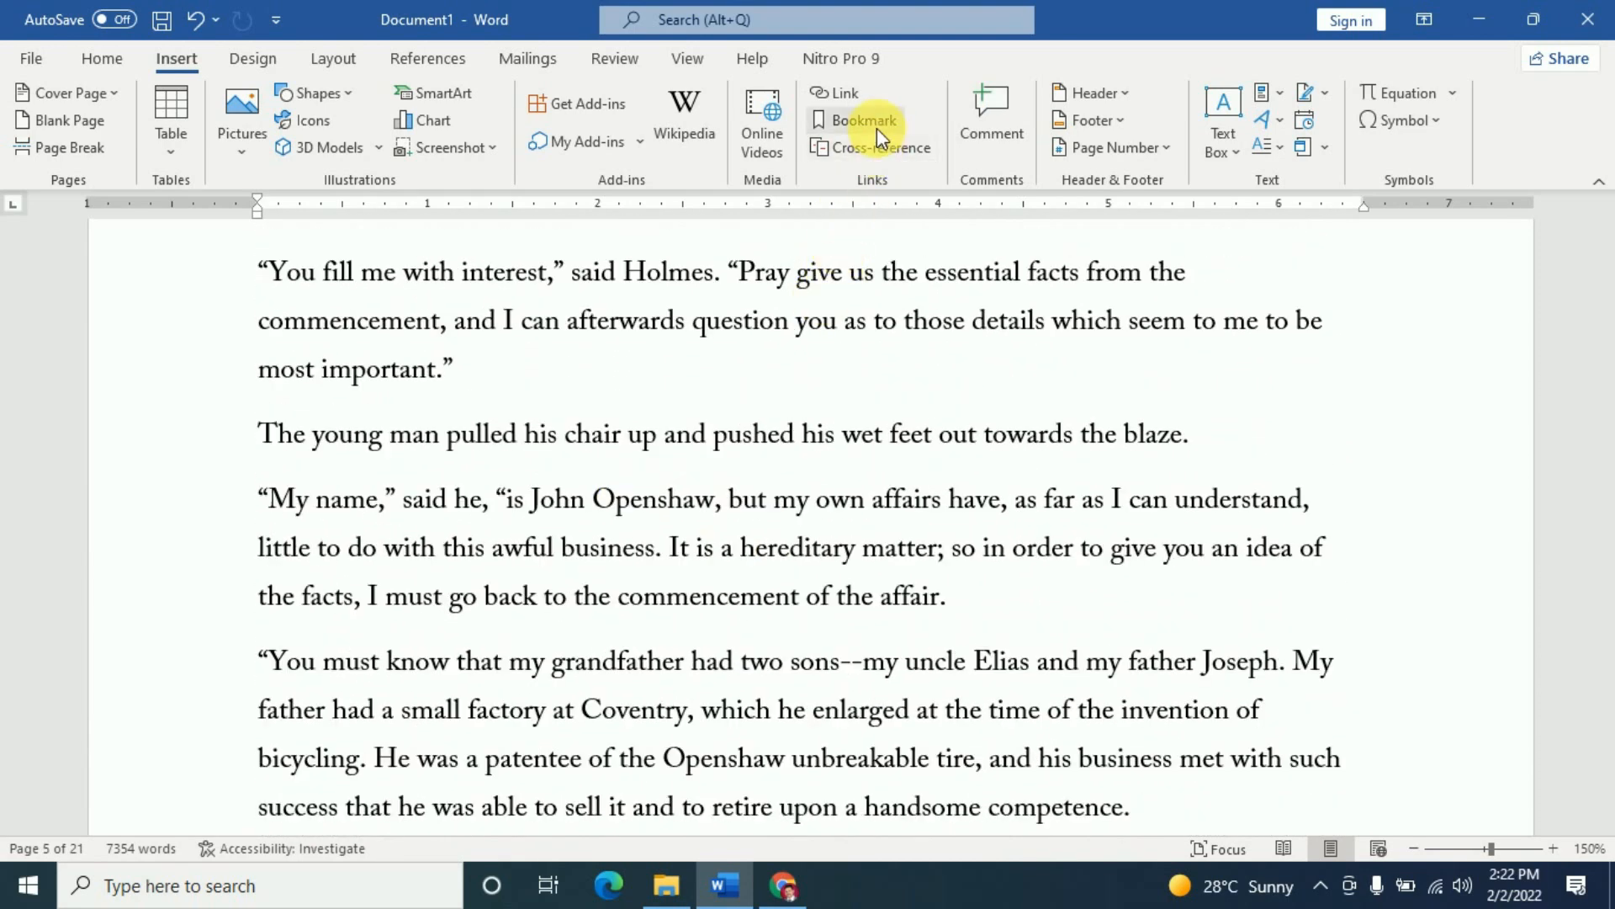
{"action": "left_click", "coordinate": [876, 127]}
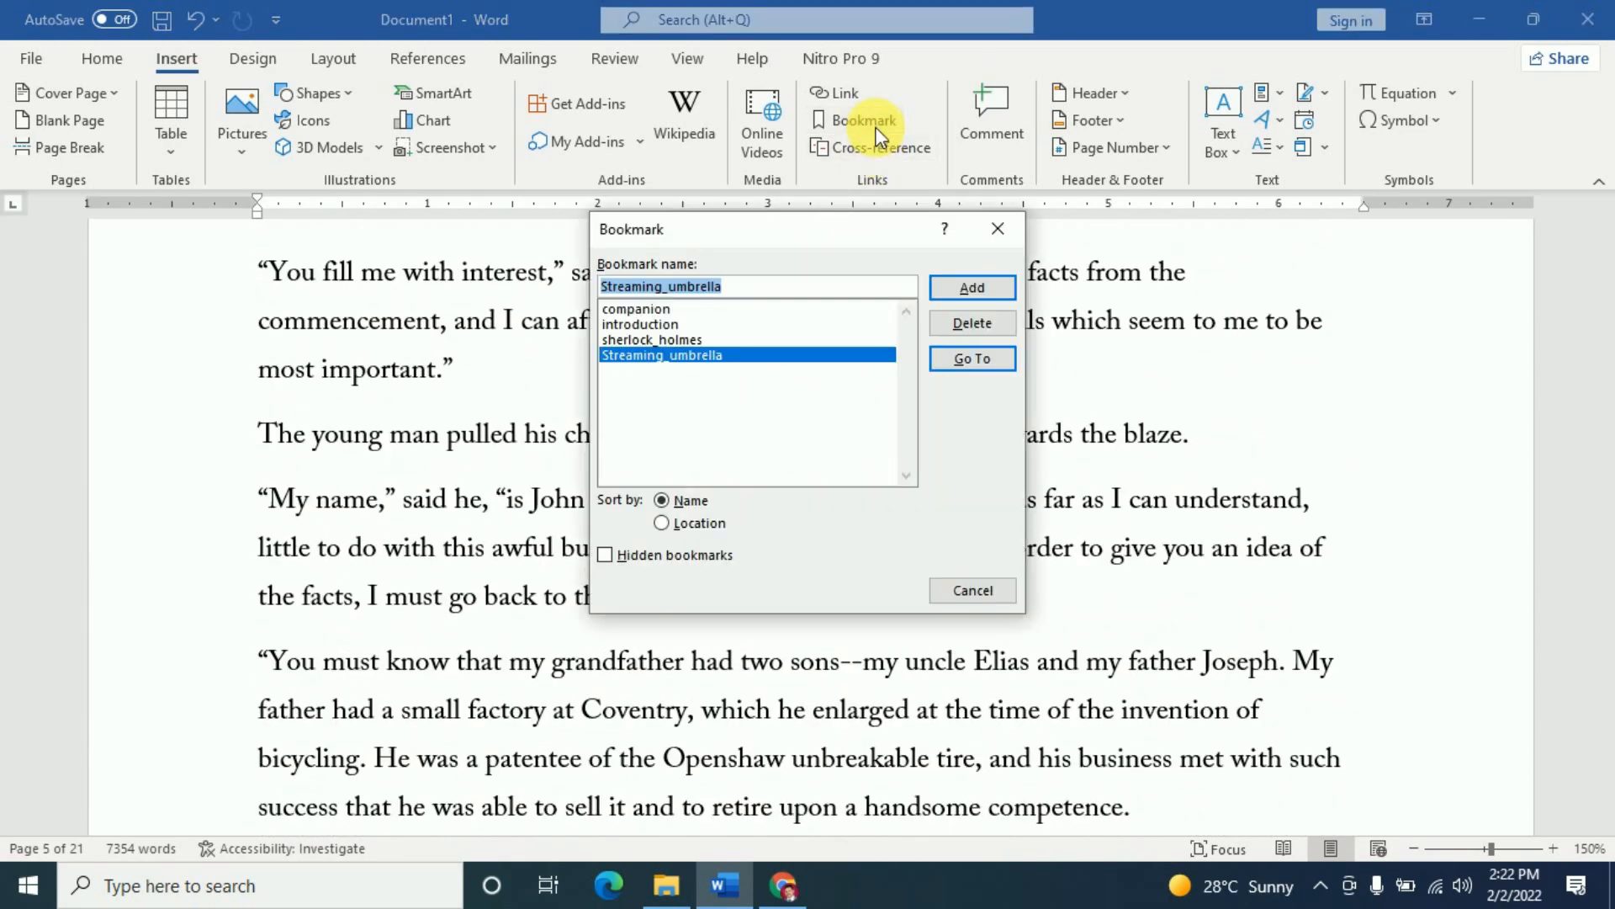
- Use Go To on the introduction, Streaming_umbrella and companion bookmarks to test each jump
{"action": "left_click", "coordinate": [653, 327]}
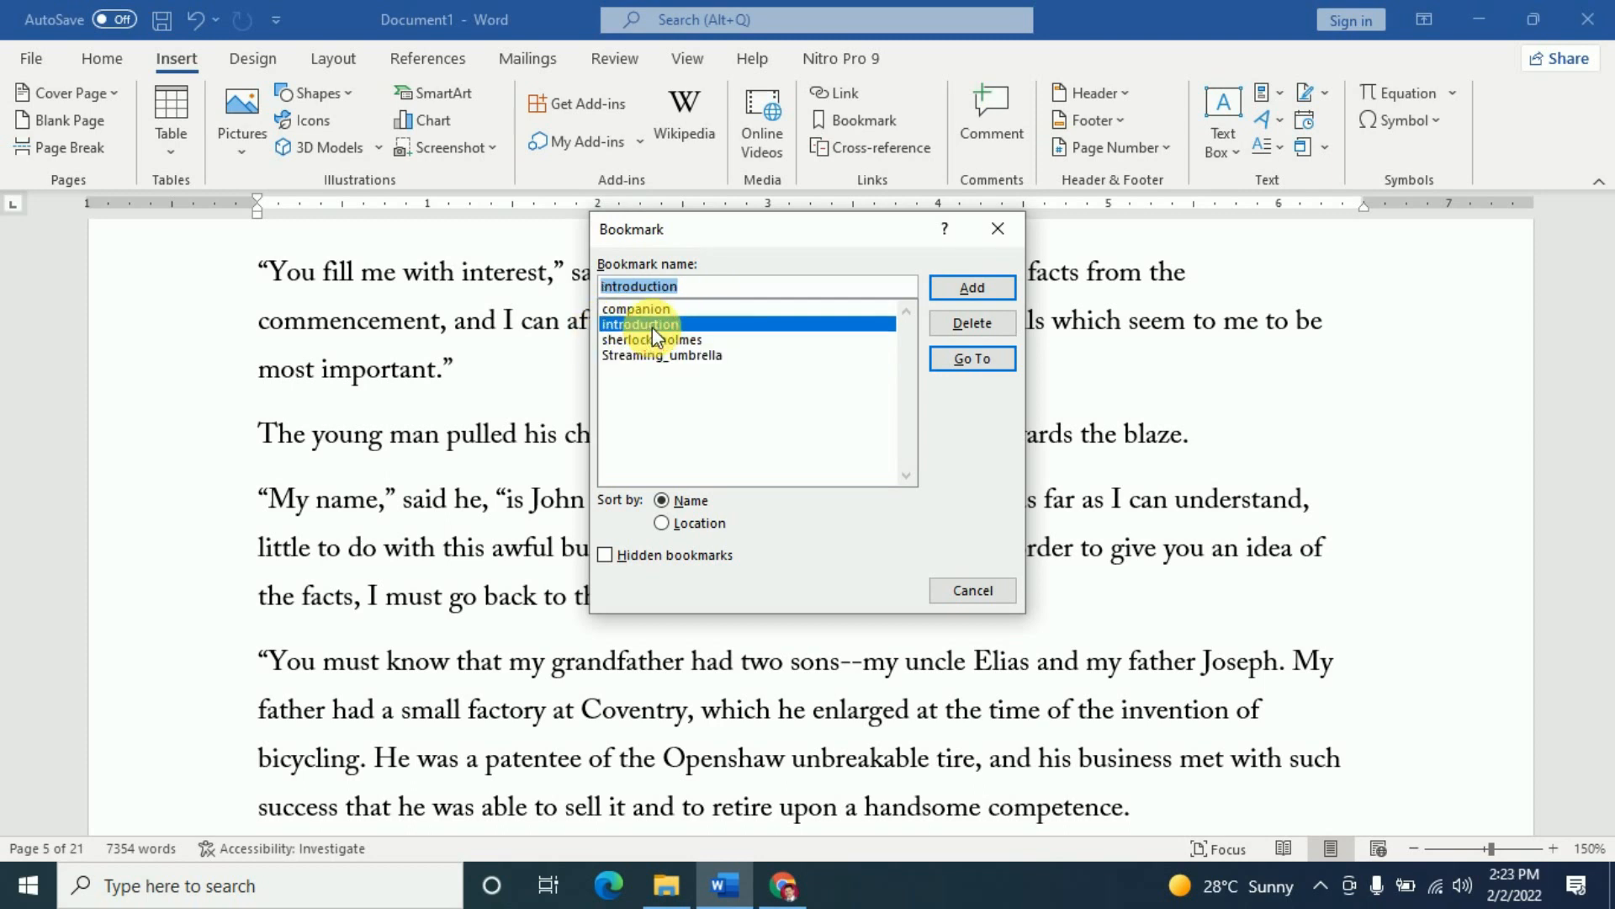
{"action": "left_click", "coordinate": [967, 358]}
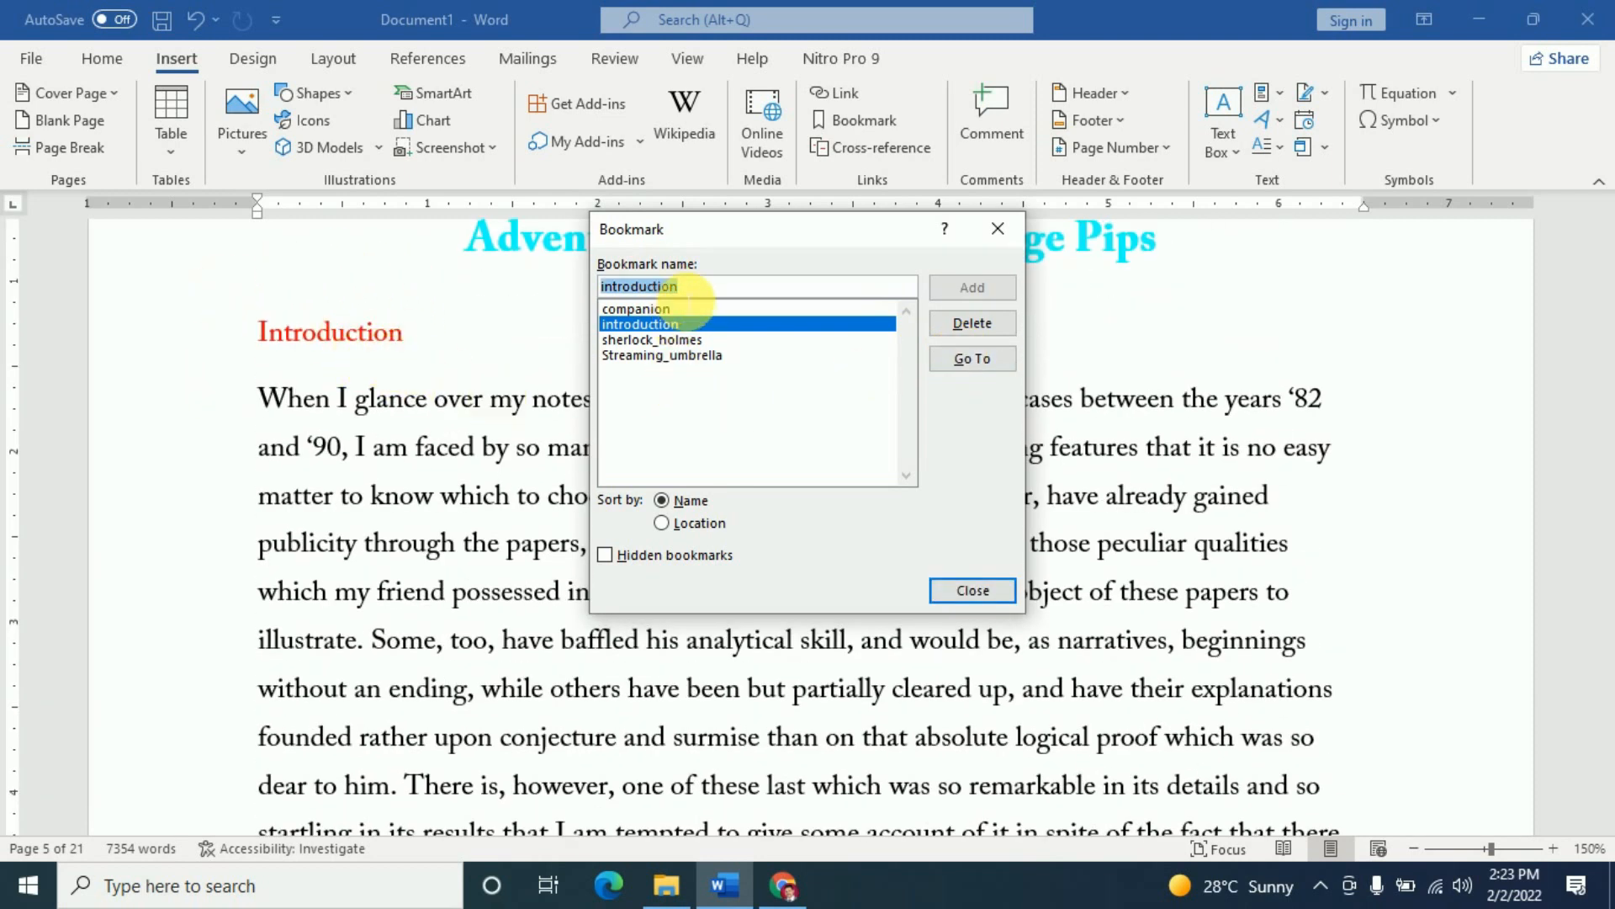
{"action": "left_click", "coordinate": [655, 360]}
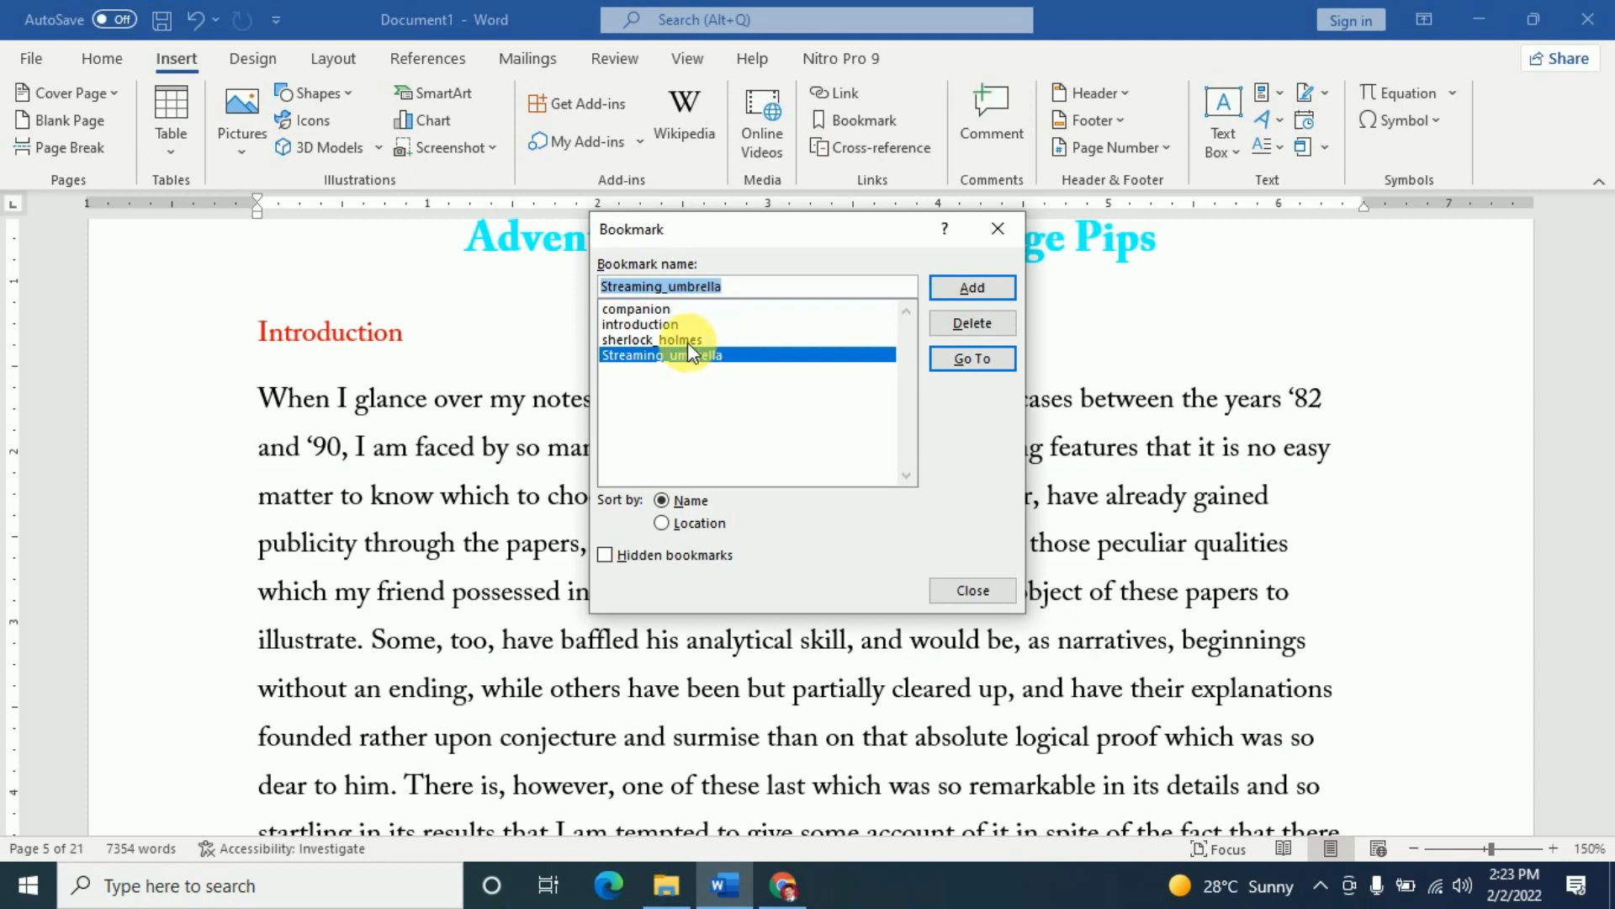
{"action": "left_click", "coordinate": [982, 357]}
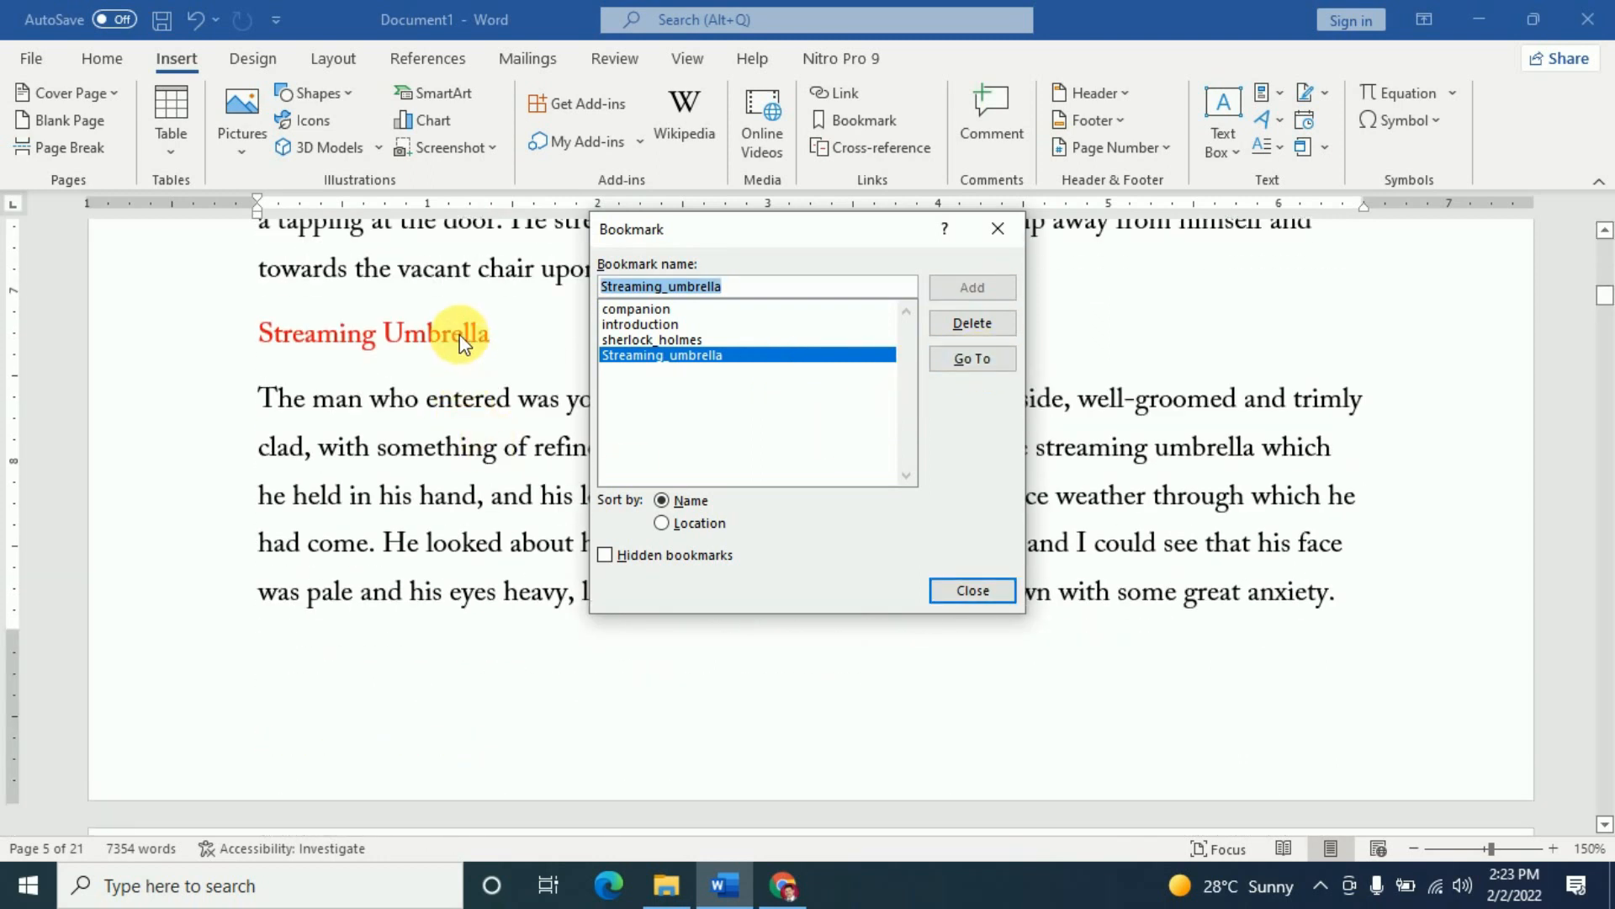
{"action": "left_click", "coordinate": [632, 311]}
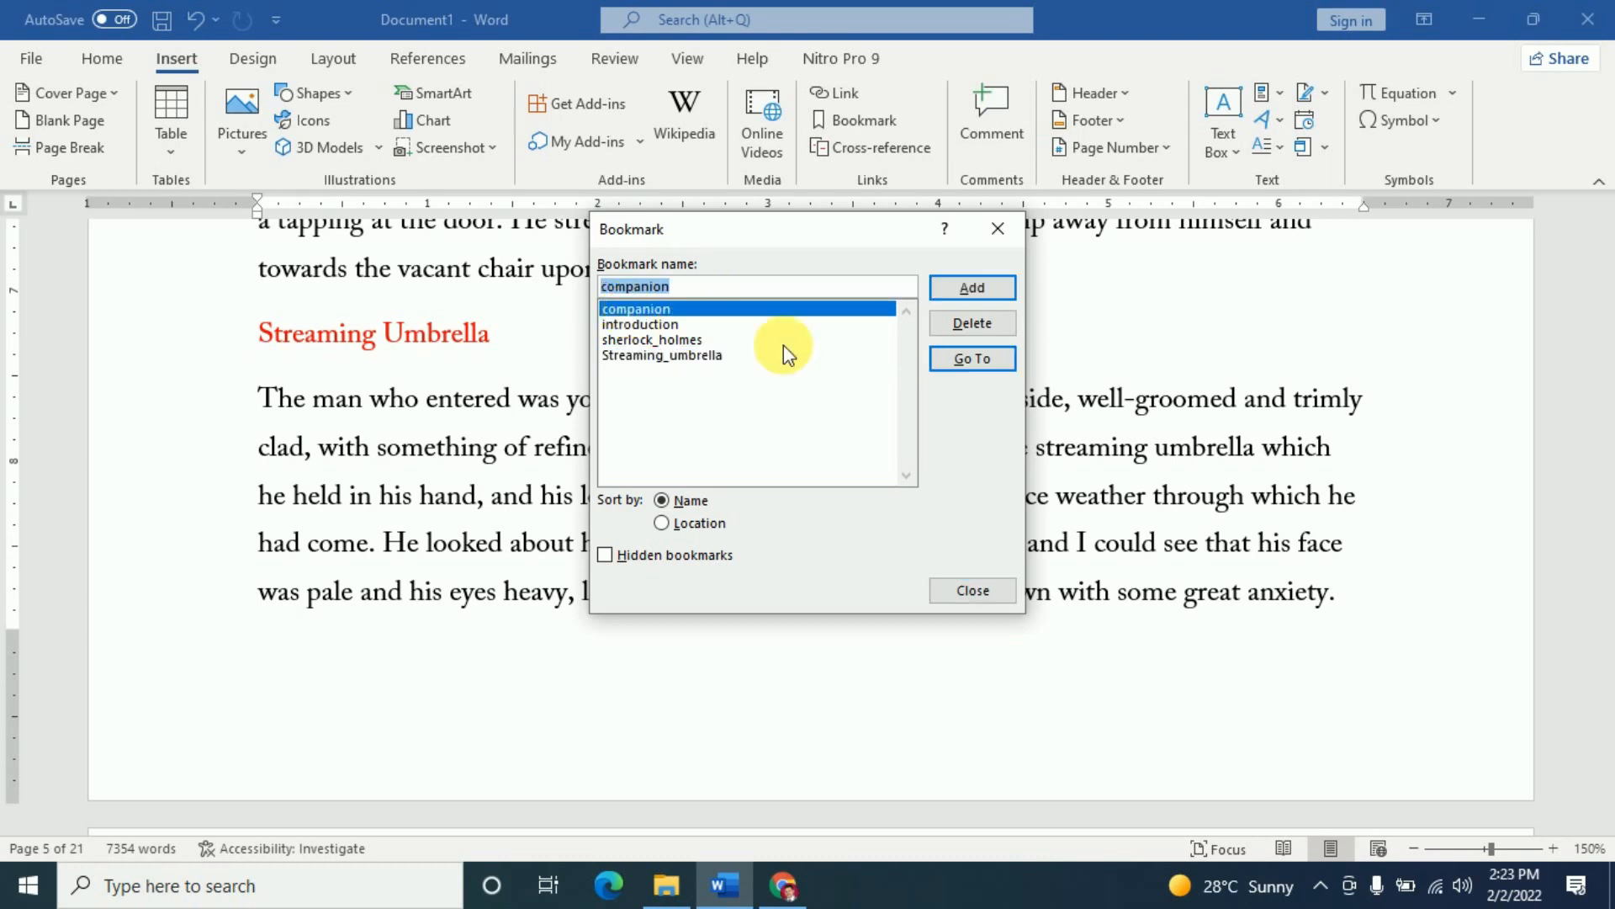
{"action": "left_click", "coordinate": [993, 365]}
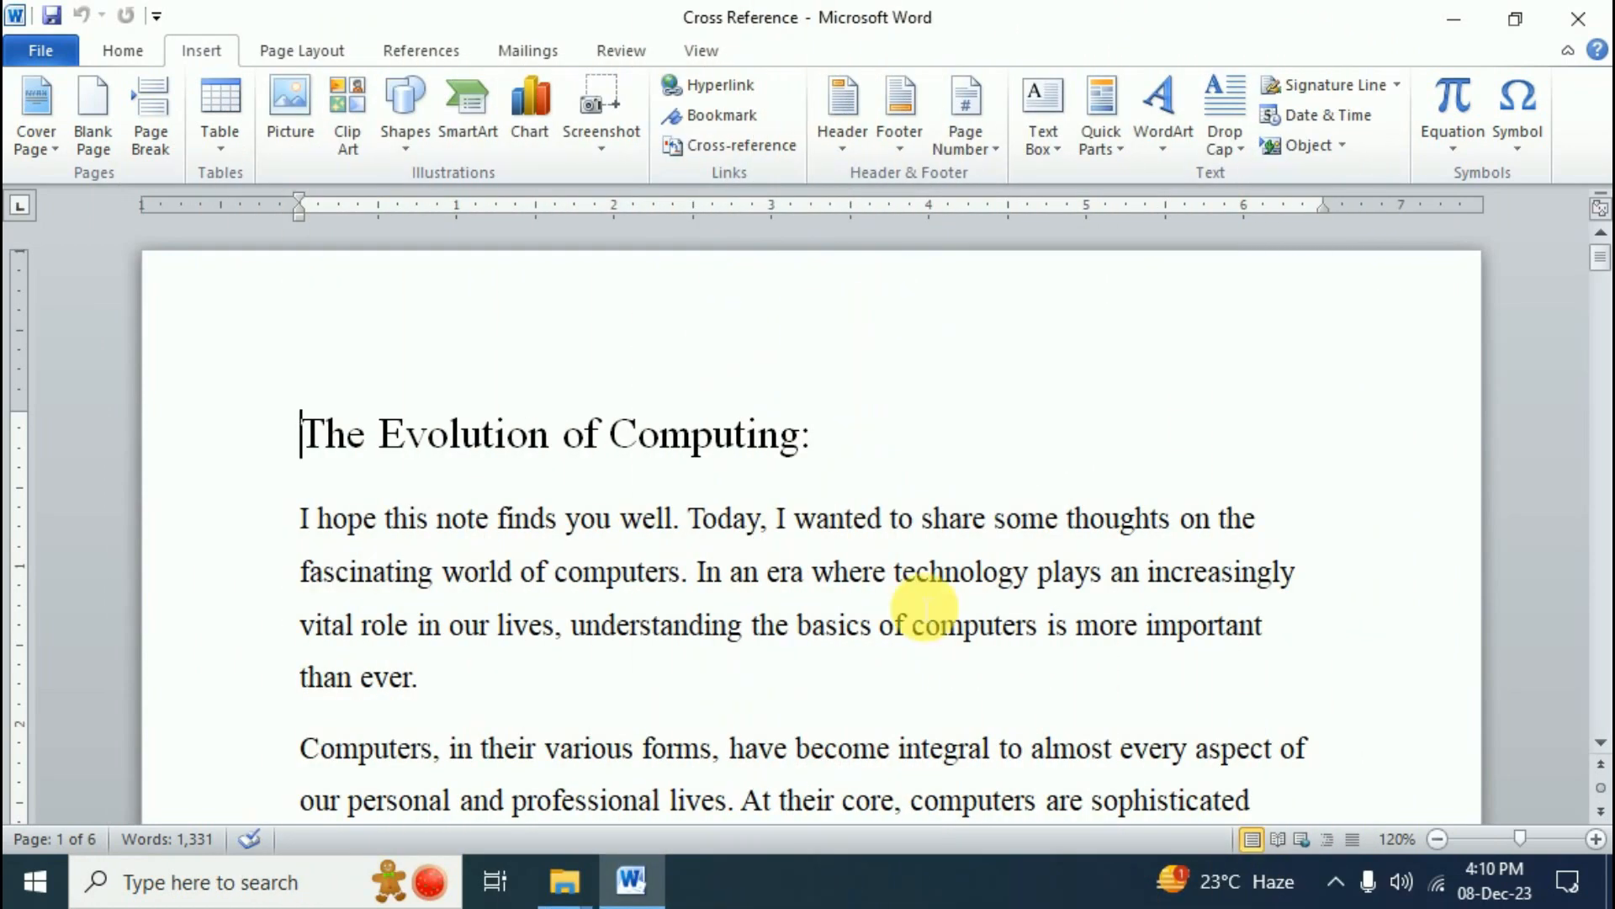
{"action": "scroll", "coordinate": [928, 614], "scroll_direction": "down", "scroll_amount": 5}
{"action": "scroll", "coordinate": [924, 614], "scroll_direction": "up", "scroll_amount": 10}
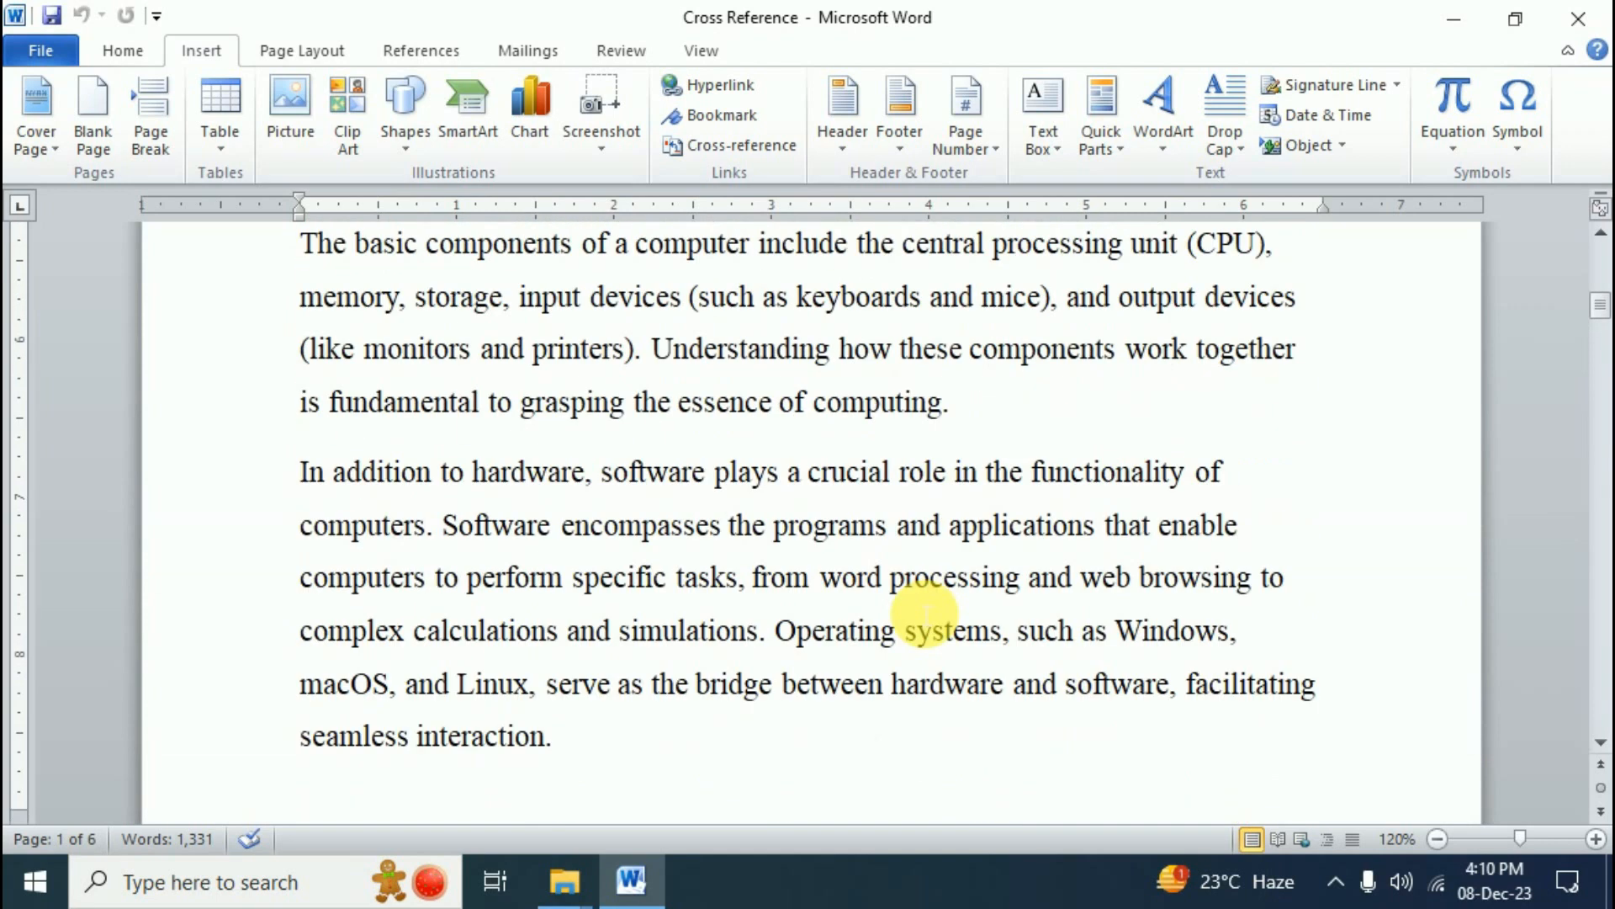
{"action": "scroll", "coordinate": [837, 747], "scroll_direction": "down", "scroll_amount": 2}
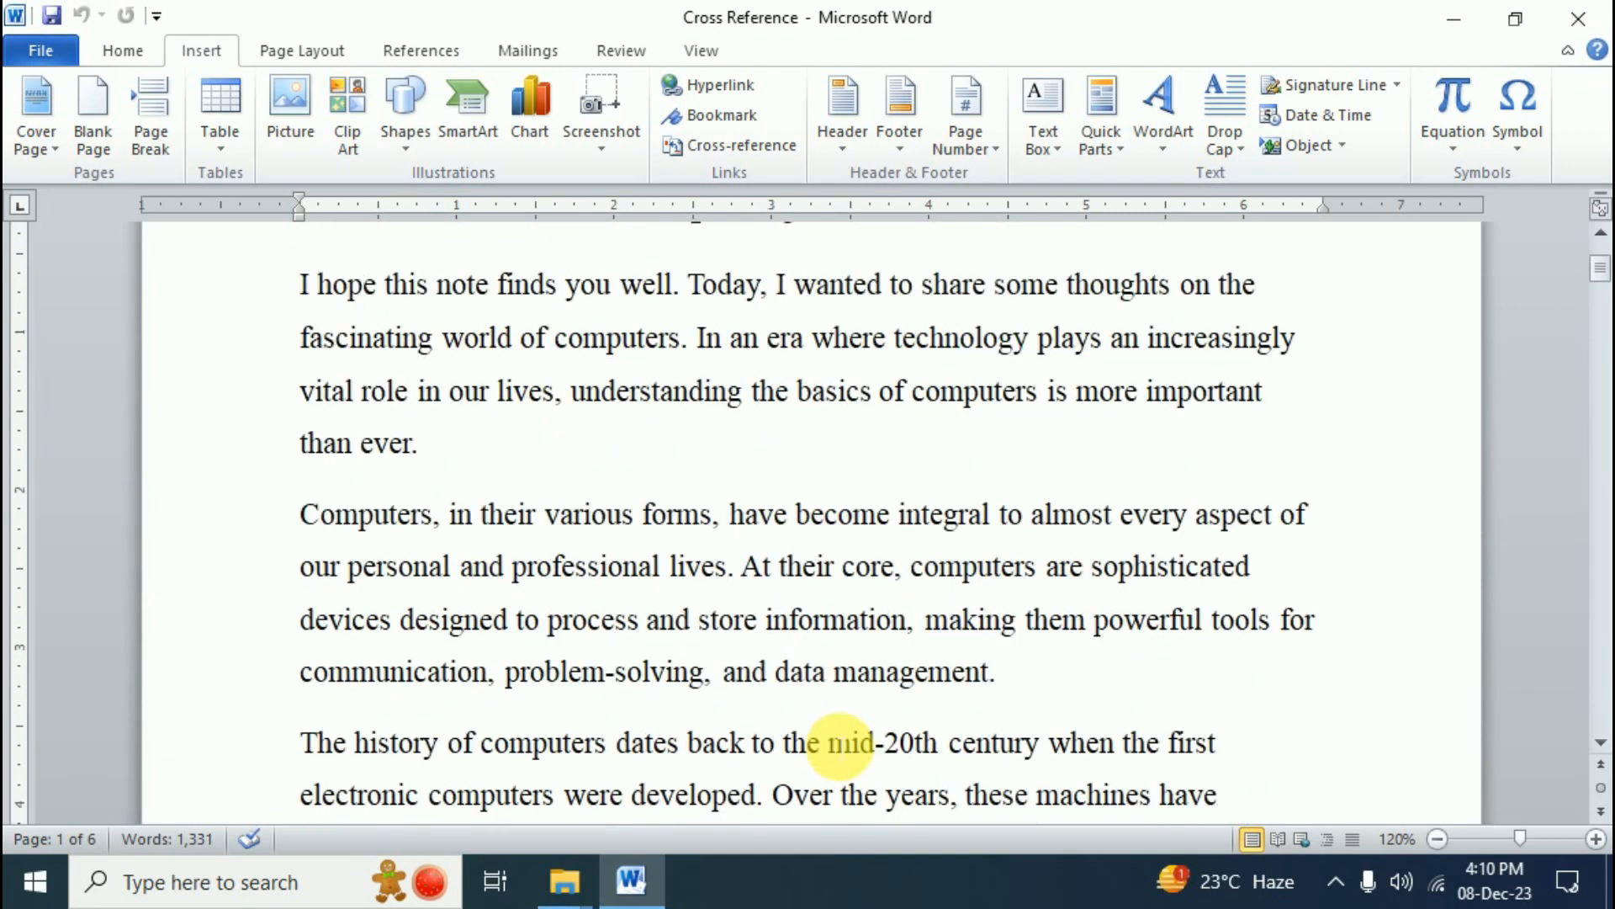
{"action": "scroll", "coordinate": [848, 747], "scroll_direction": "up", "scroll_amount": 3}
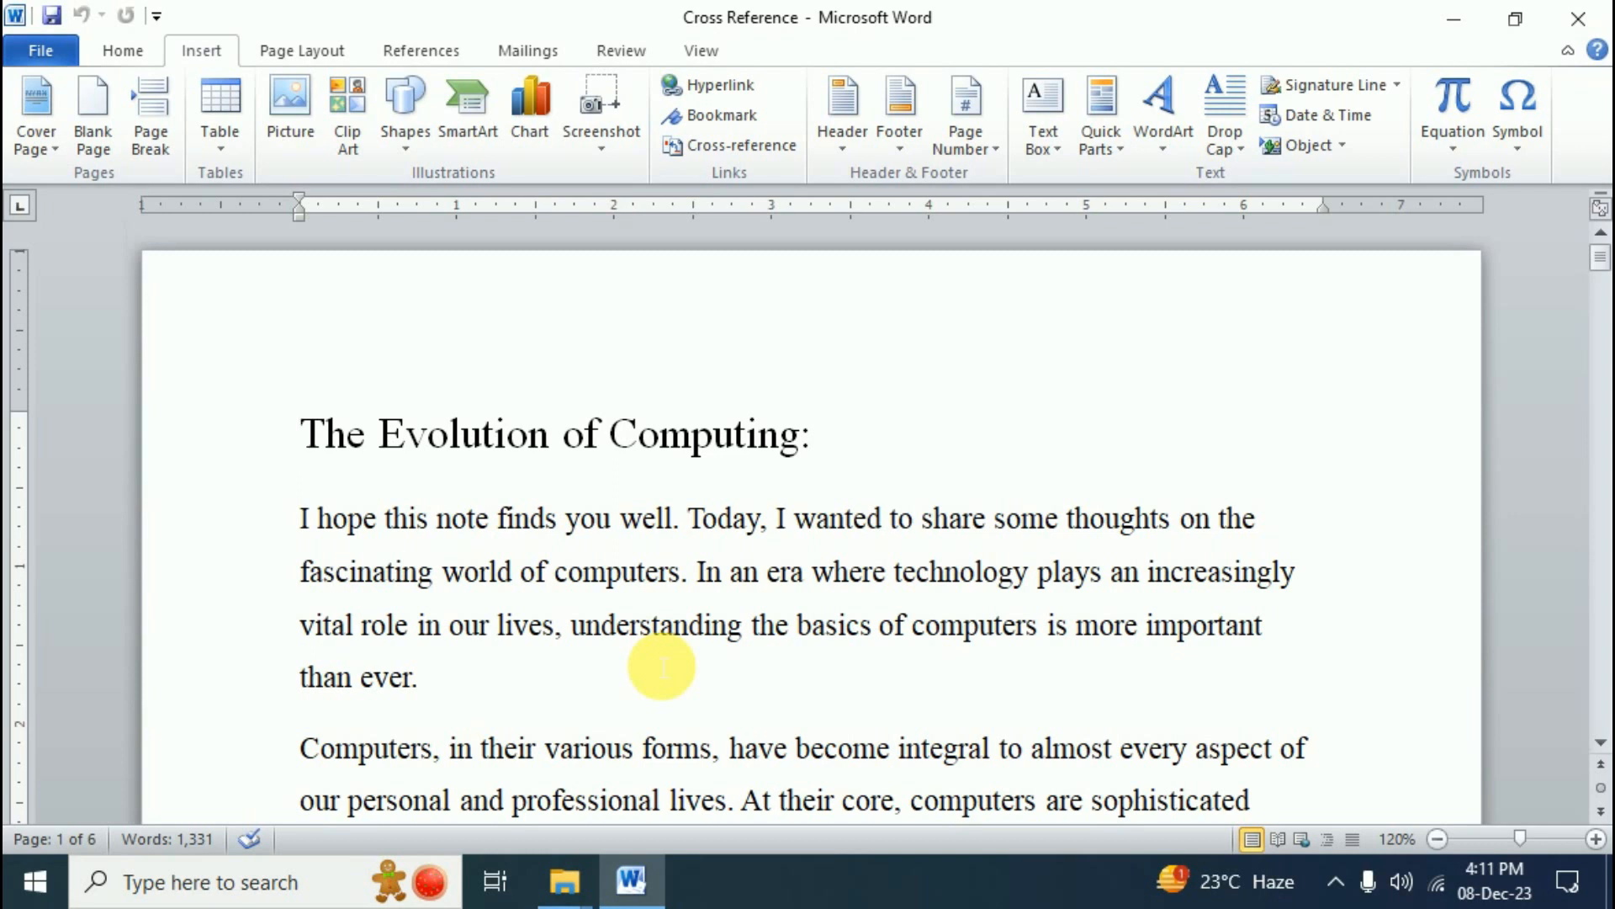
{"action": "scroll", "coordinate": [703, 649], "scroll_direction": "down", "scroll_amount": 13}
{"action": "scroll", "coordinate": [711, 649], "scroll_direction": "down", "scroll_amount": 19}
{"action": "scroll", "coordinate": [721, 649], "scroll_direction": "up", "scroll_amount": 8}
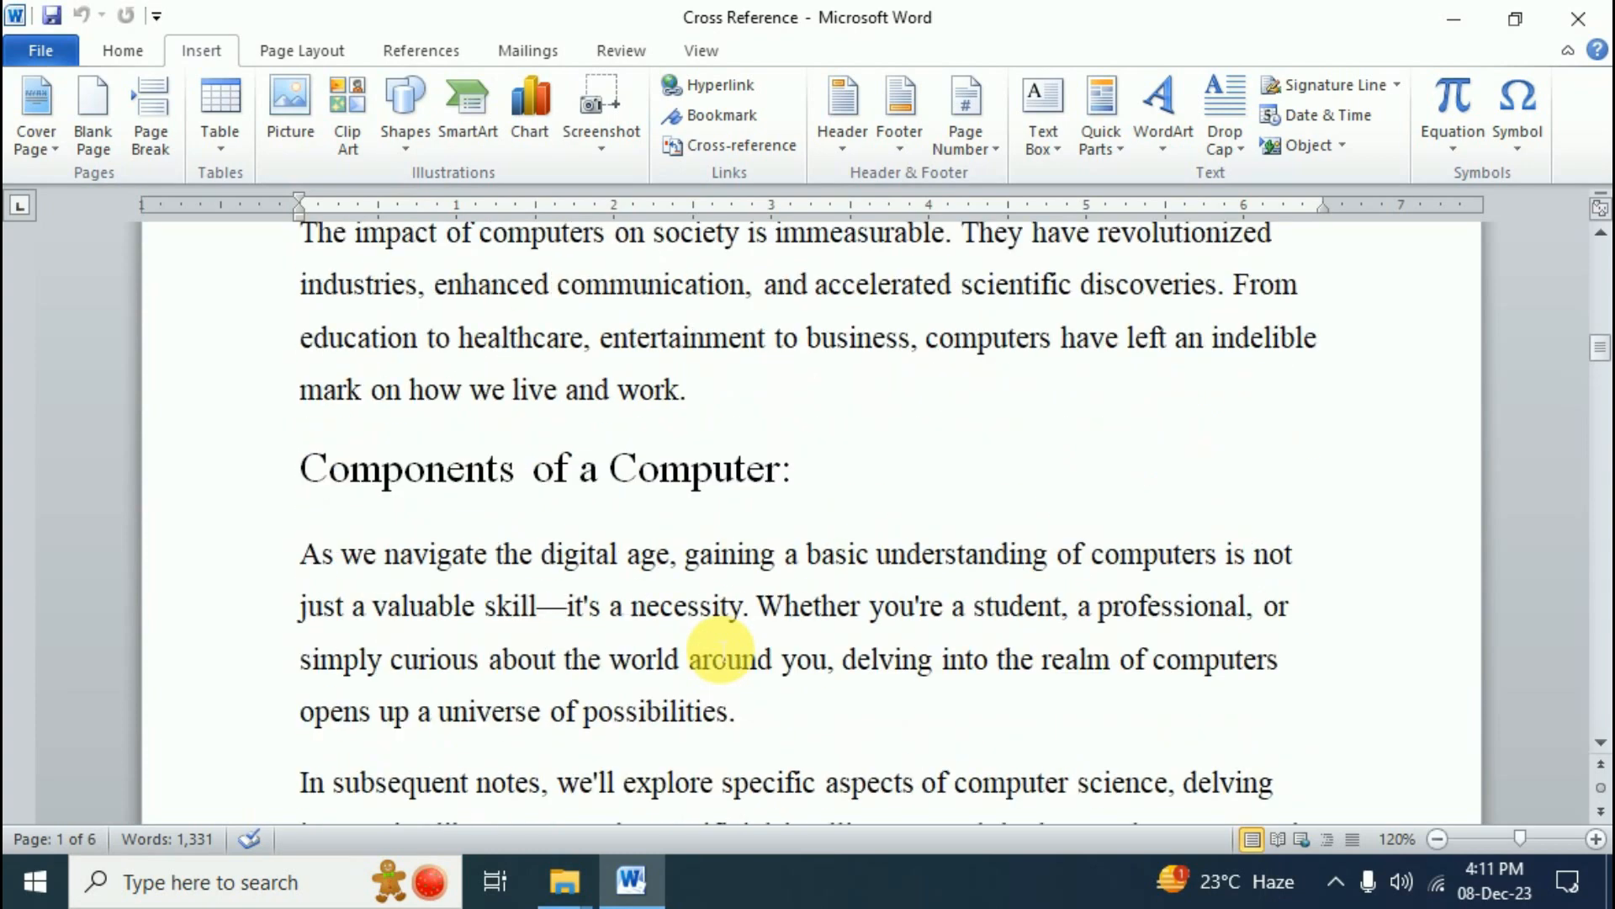
{"action": "scroll", "coordinate": [721, 648], "scroll_direction": "up", "scroll_amount": 1}
{"action": "scroll", "coordinate": [639, 631], "scroll_direction": "down", "scroll_amount": 9}
{"action": "scroll", "coordinate": [695, 647], "scroll_direction": "down", "scroll_amount": 17}
{"action": "scroll", "coordinate": [695, 653], "scroll_direction": "up", "scroll_amount": 7}
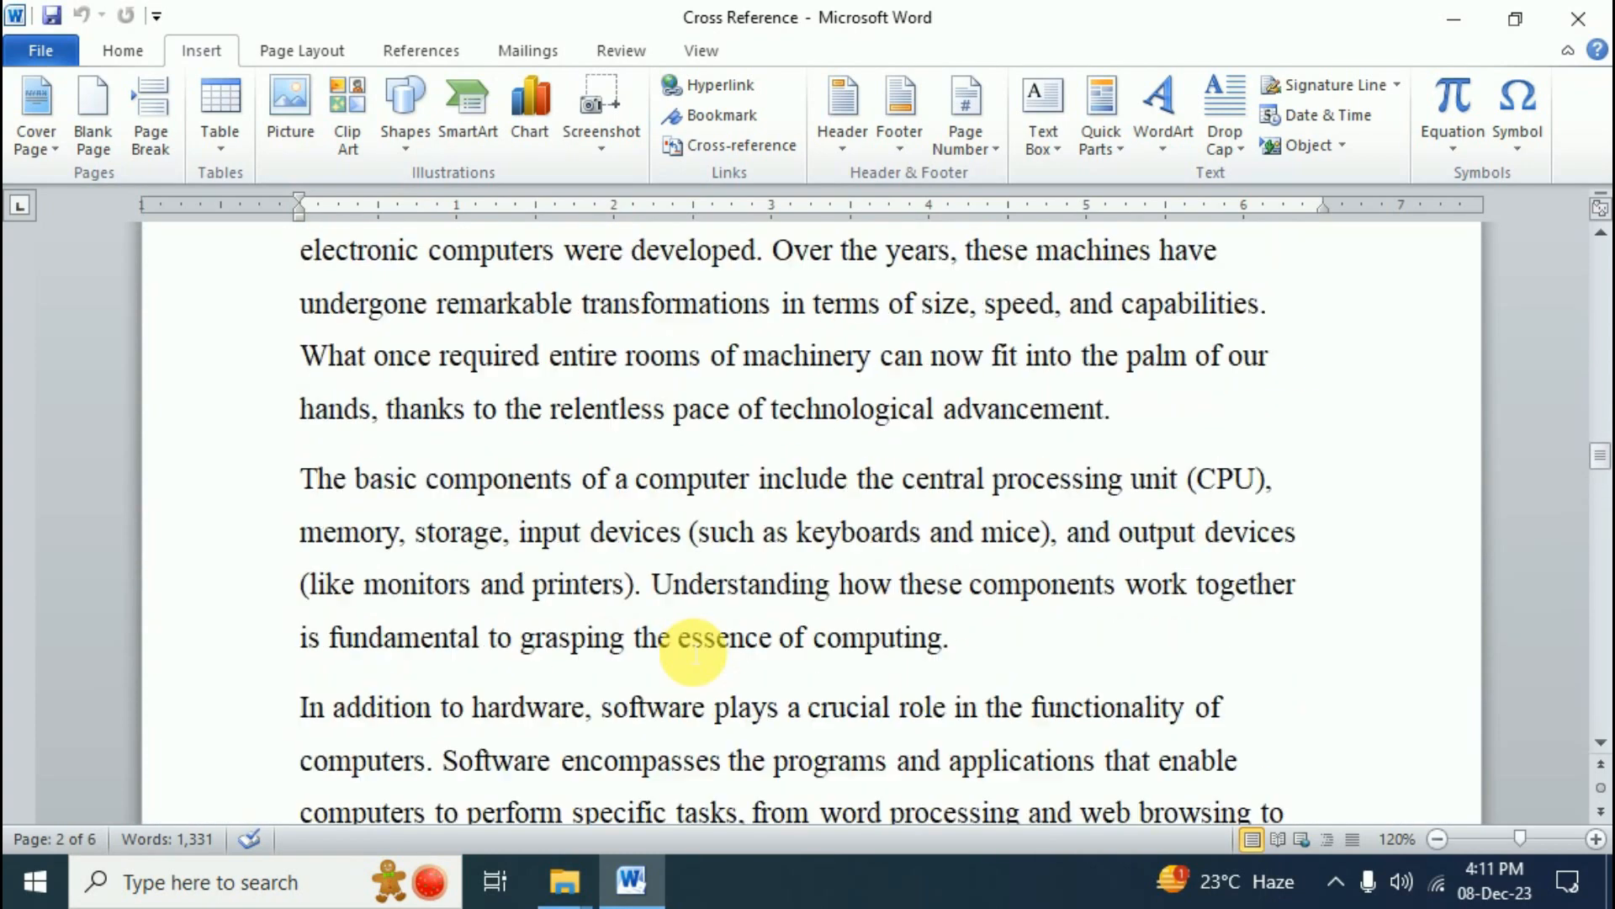
{"action": "scroll", "coordinate": [695, 654], "scroll_direction": "down", "scroll_amount": 8}
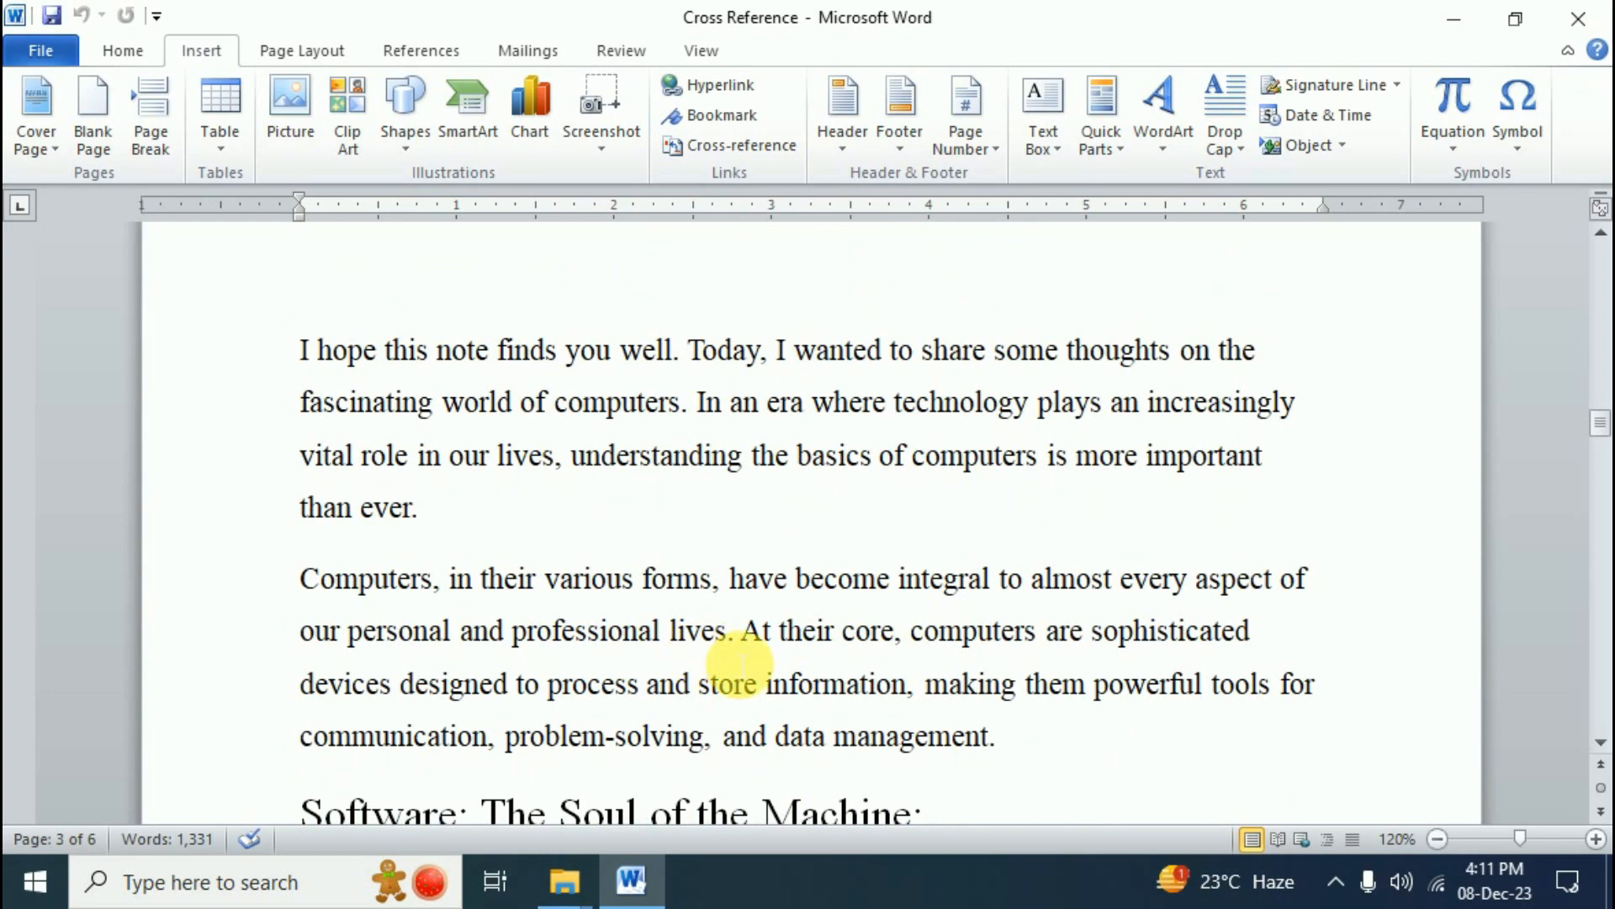
{"action": "scroll", "coordinate": [740, 665], "scroll_direction": "up", "scroll_amount": 2}
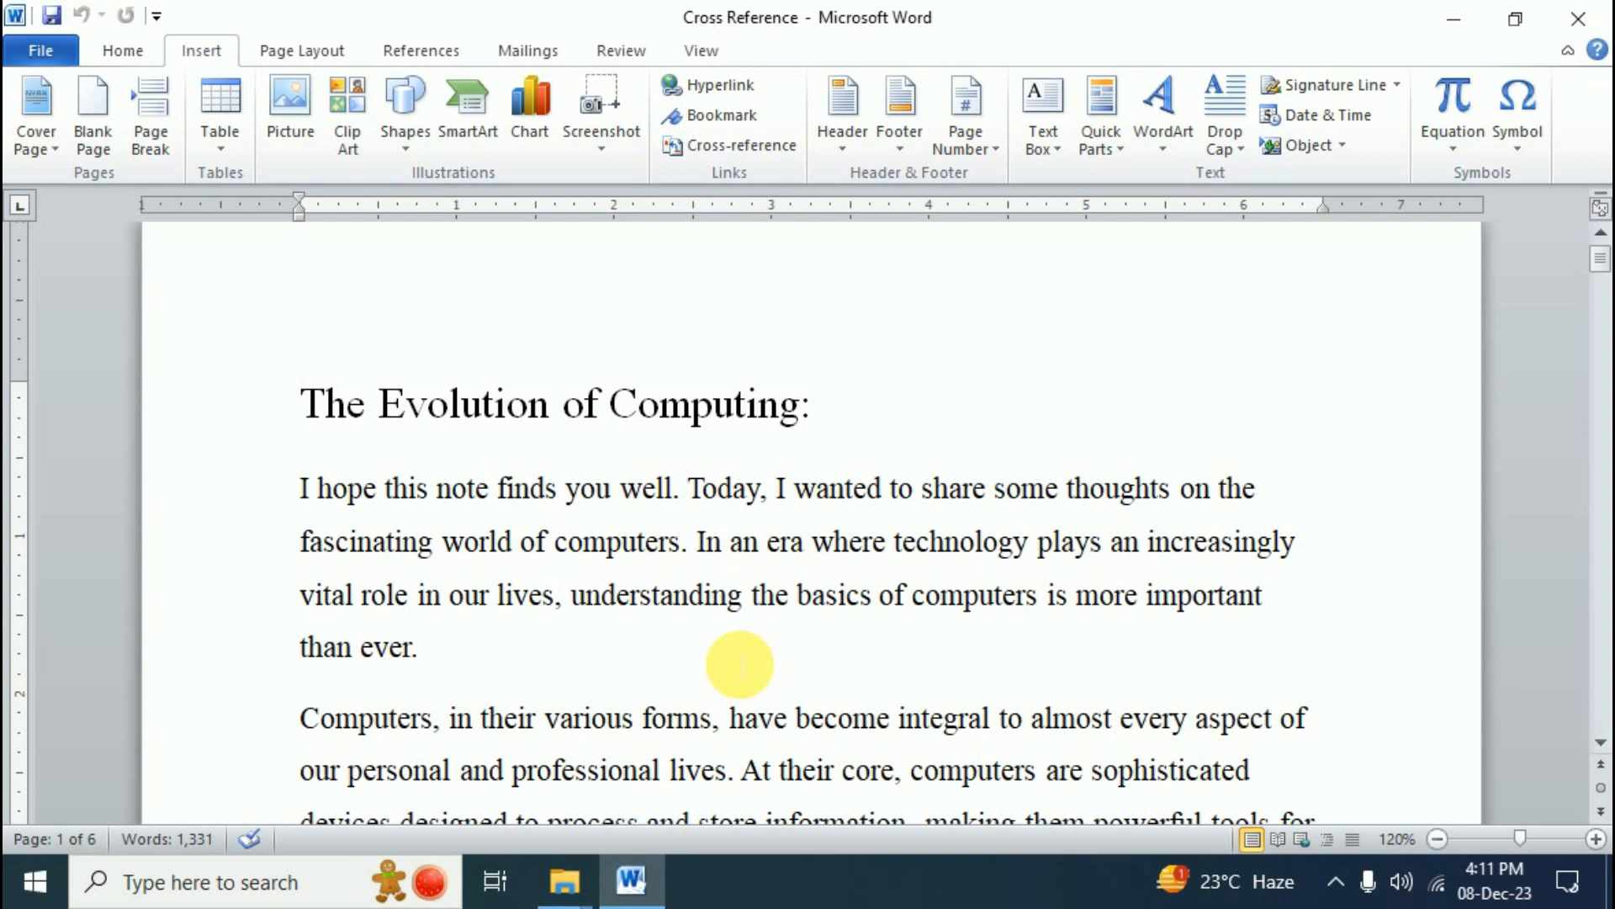
{"action": "scroll", "coordinate": [740, 665], "scroll_direction": "up", "scroll_amount": 1}
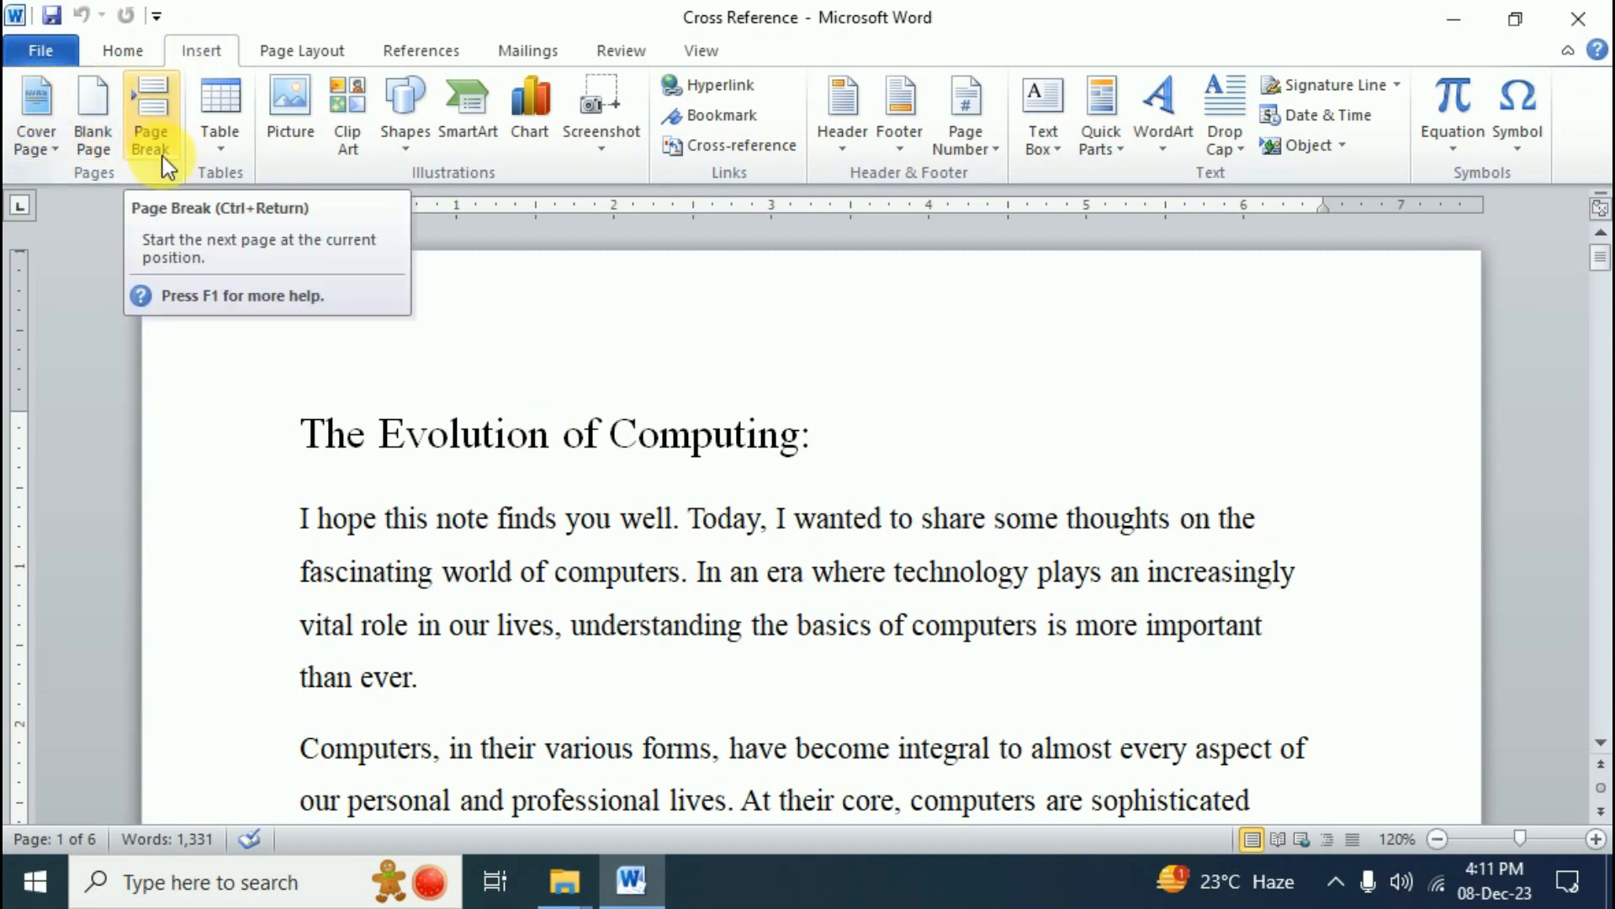
- Insert a blank first page and add a 3-column, 2-row table on it
{"action": "left_click", "coordinate": [102, 134]}
{"action": "scroll", "coordinate": [507, 576], "scroll_direction": "up", "scroll_amount": 10}
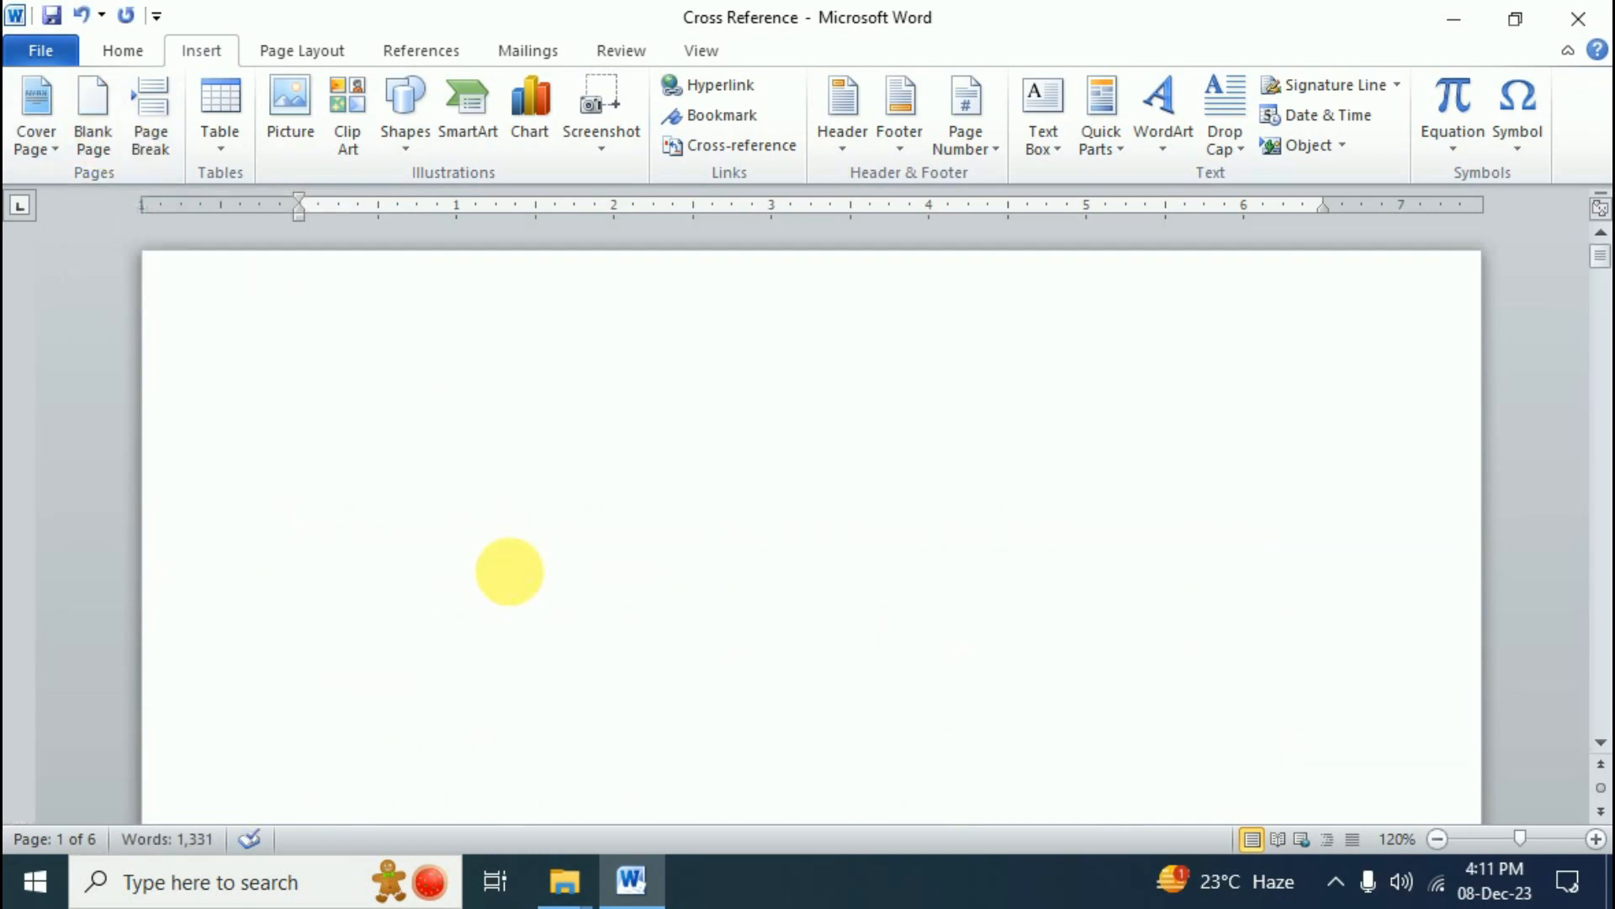
{"action": "left_click", "coordinate": [445, 438]}
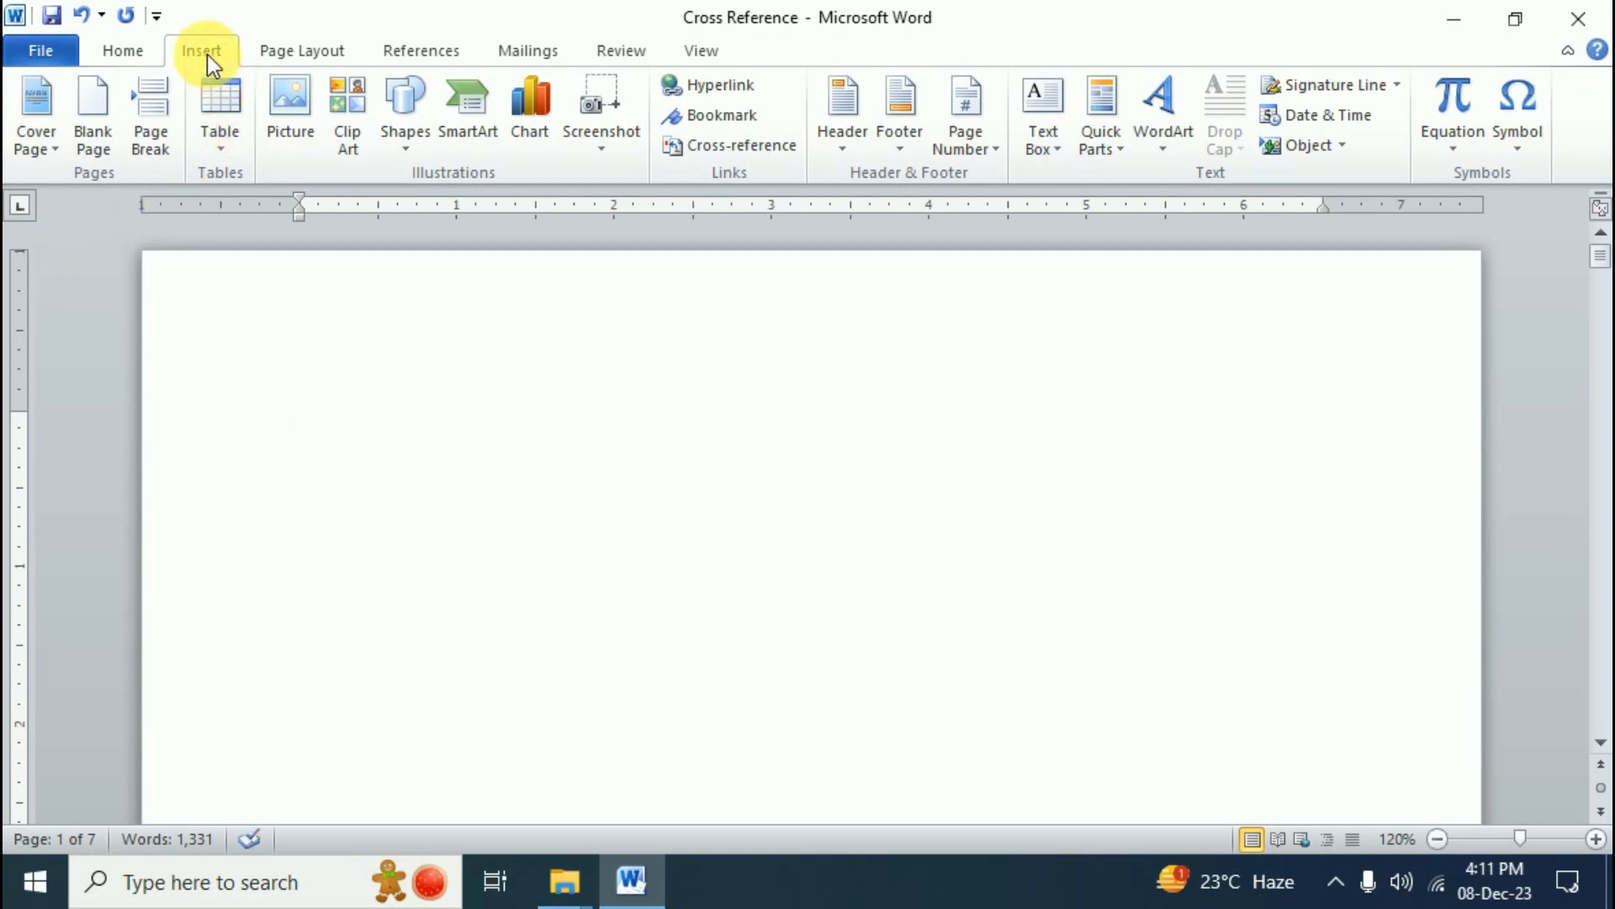
{"action": "left_click", "coordinate": [216, 152]}
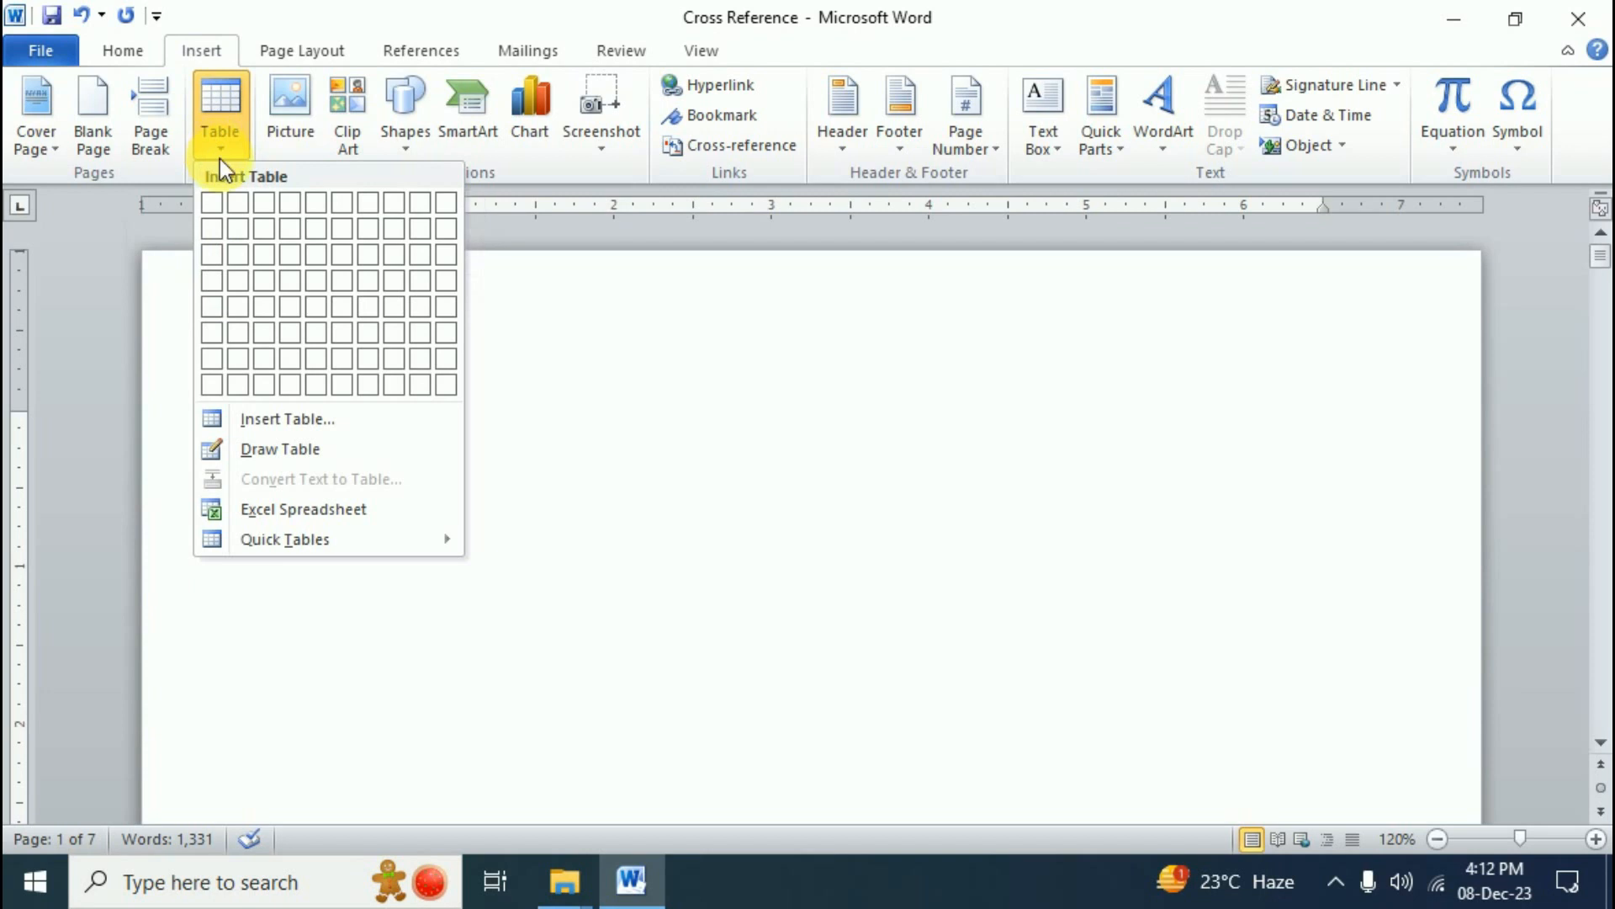
{"action": "left_click", "coordinate": [270, 234]}
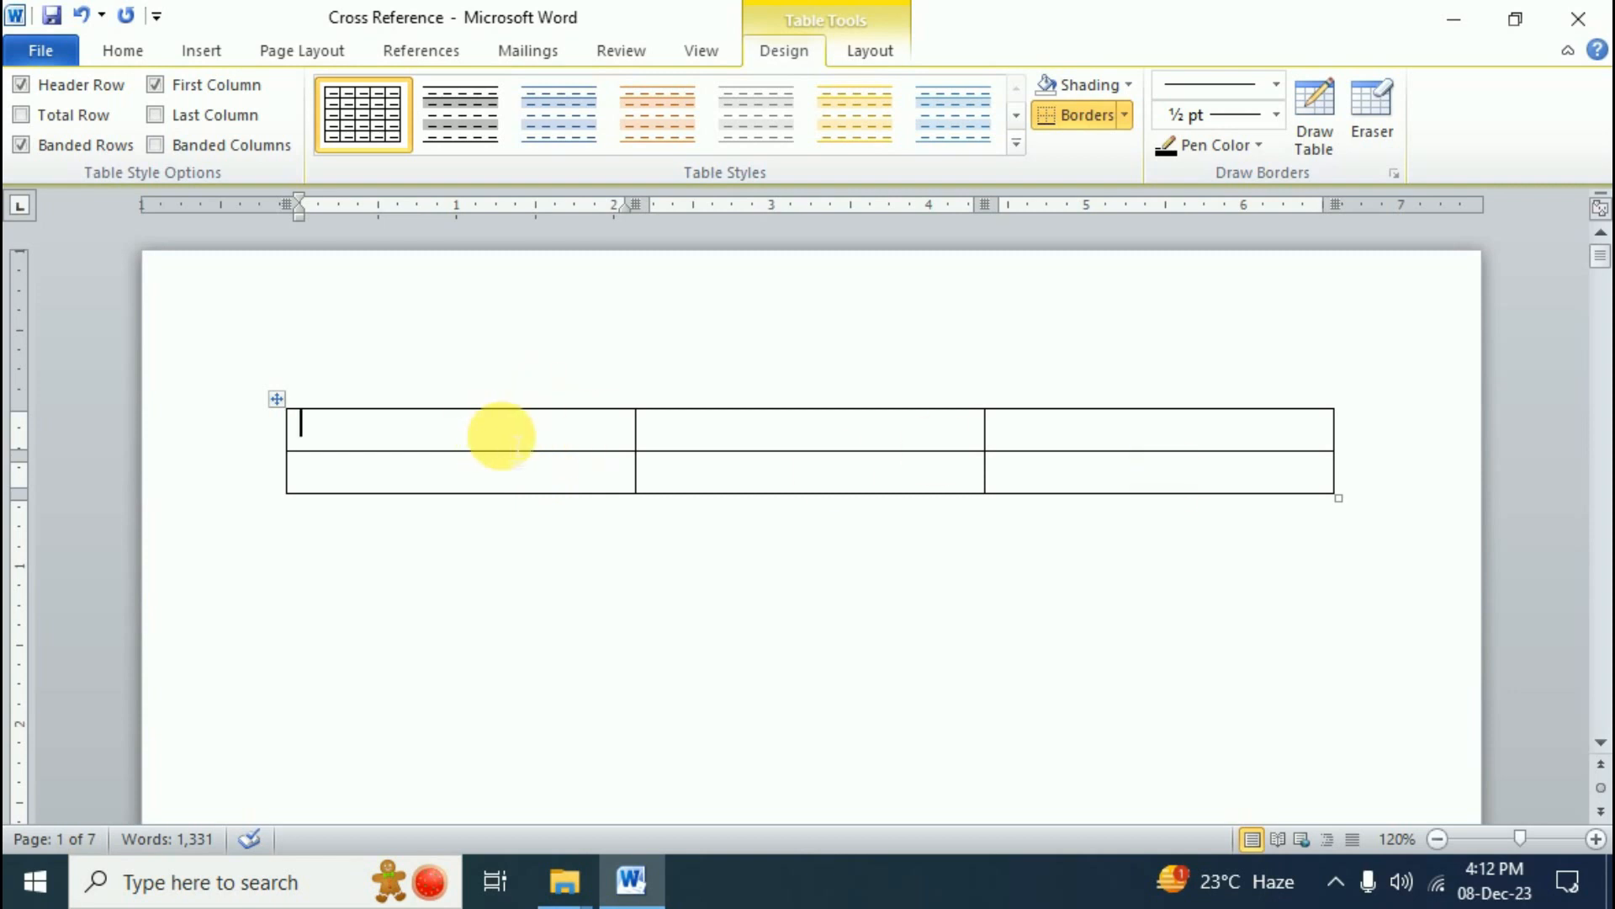
- Fill the header row with S.no, Topic Name, Page No. and put 1 under S.no
{"action": "type", "text": "S.no"}
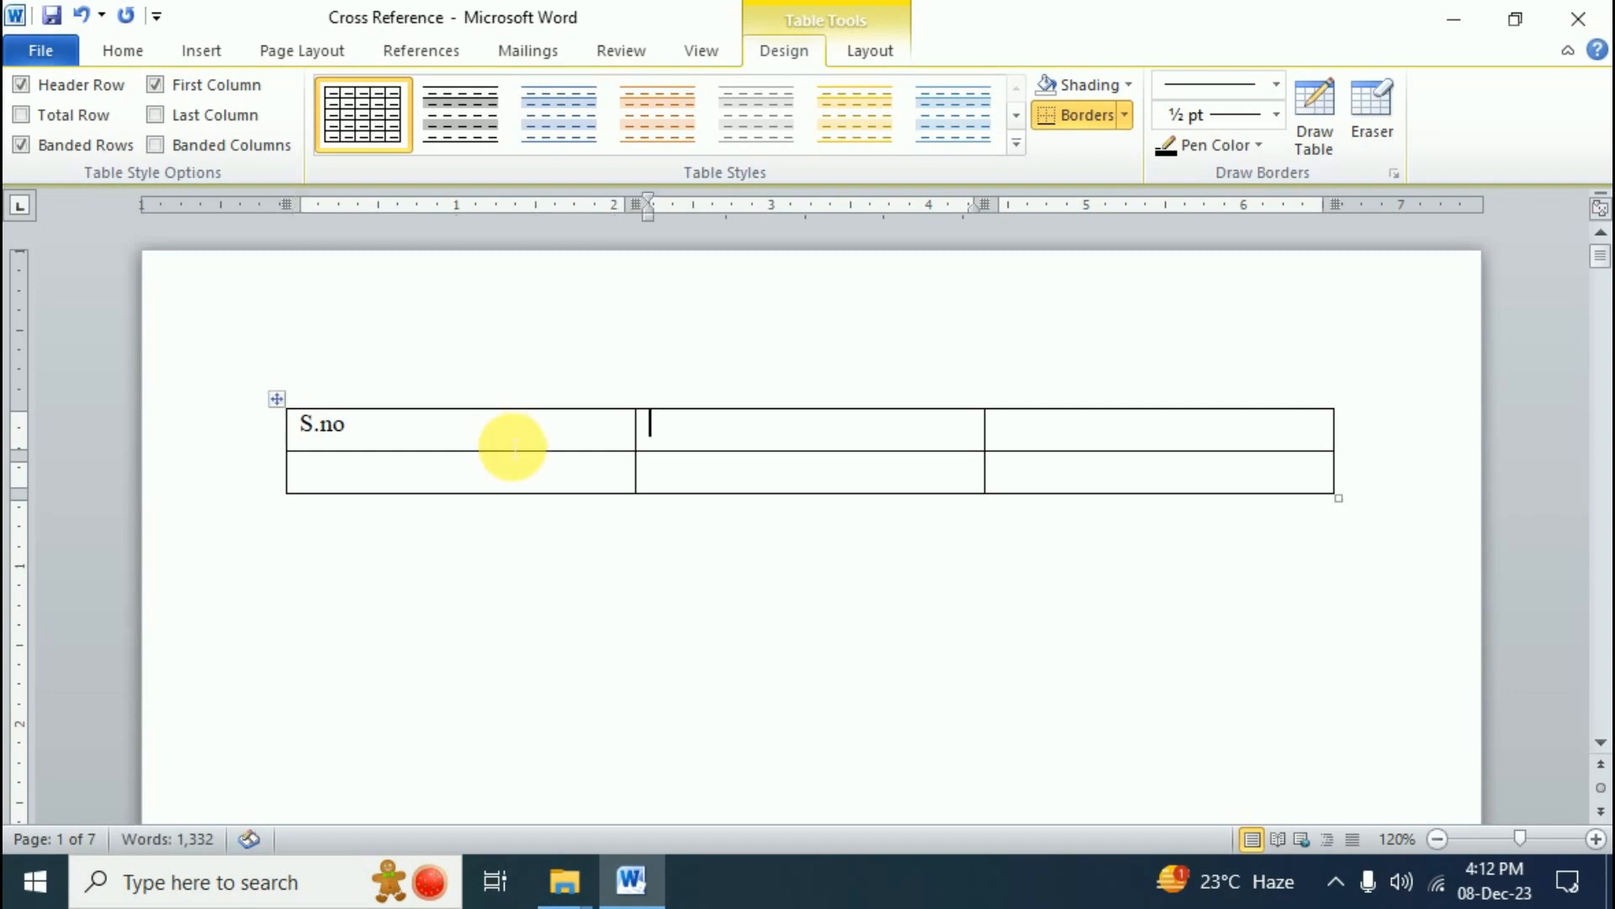
{"action": "left_click", "coordinate": [768, 433]}
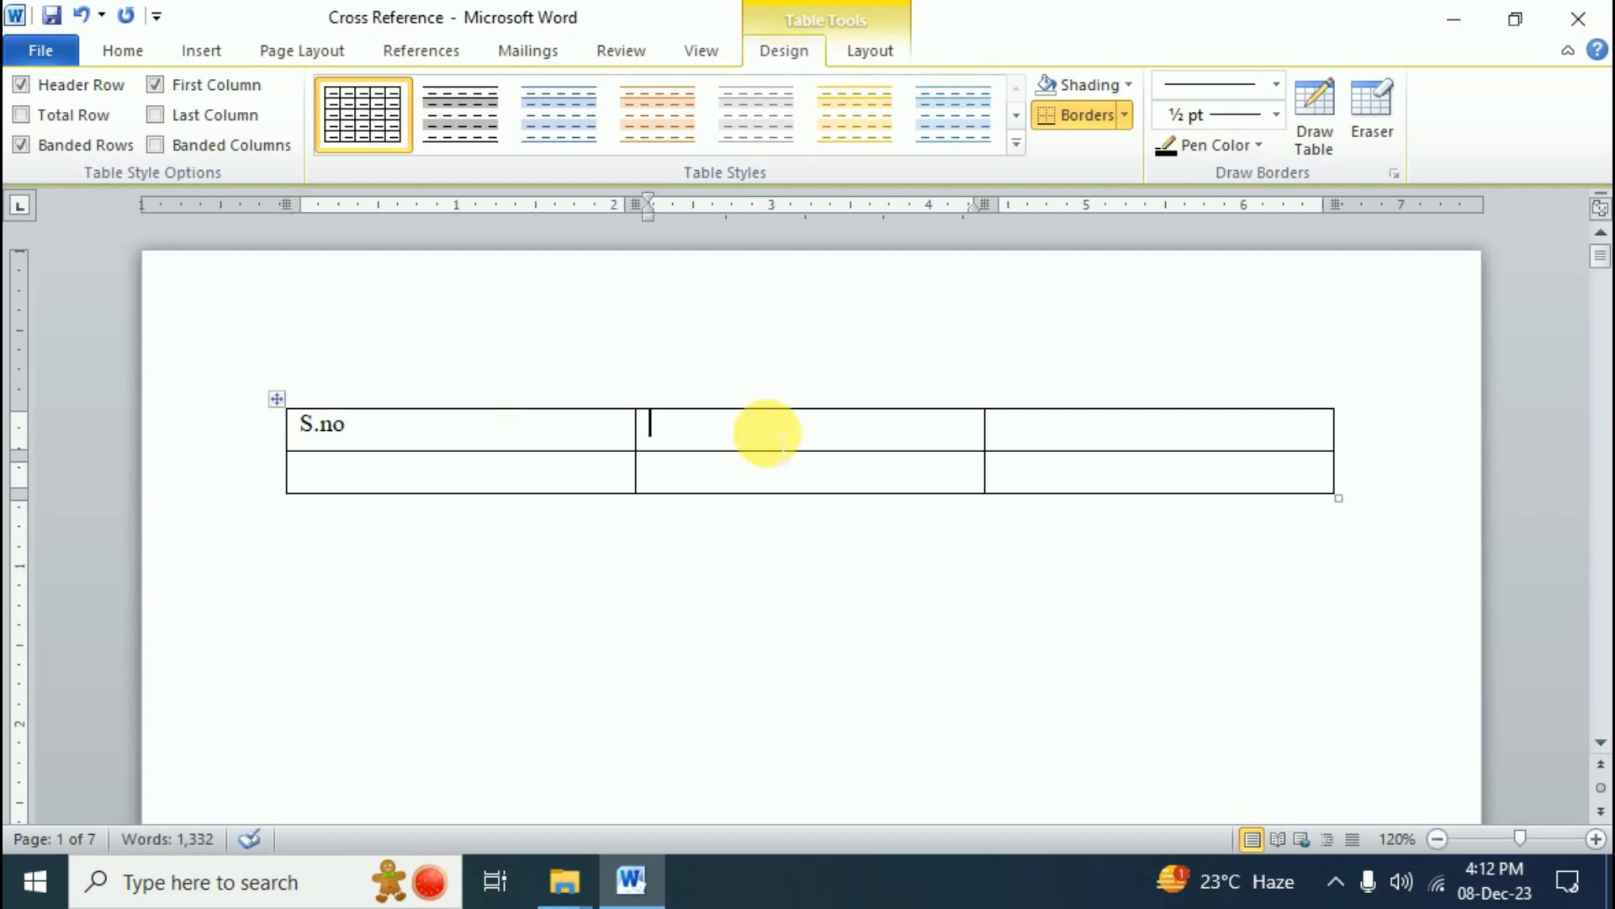
{"action": "type", "text": "To"}
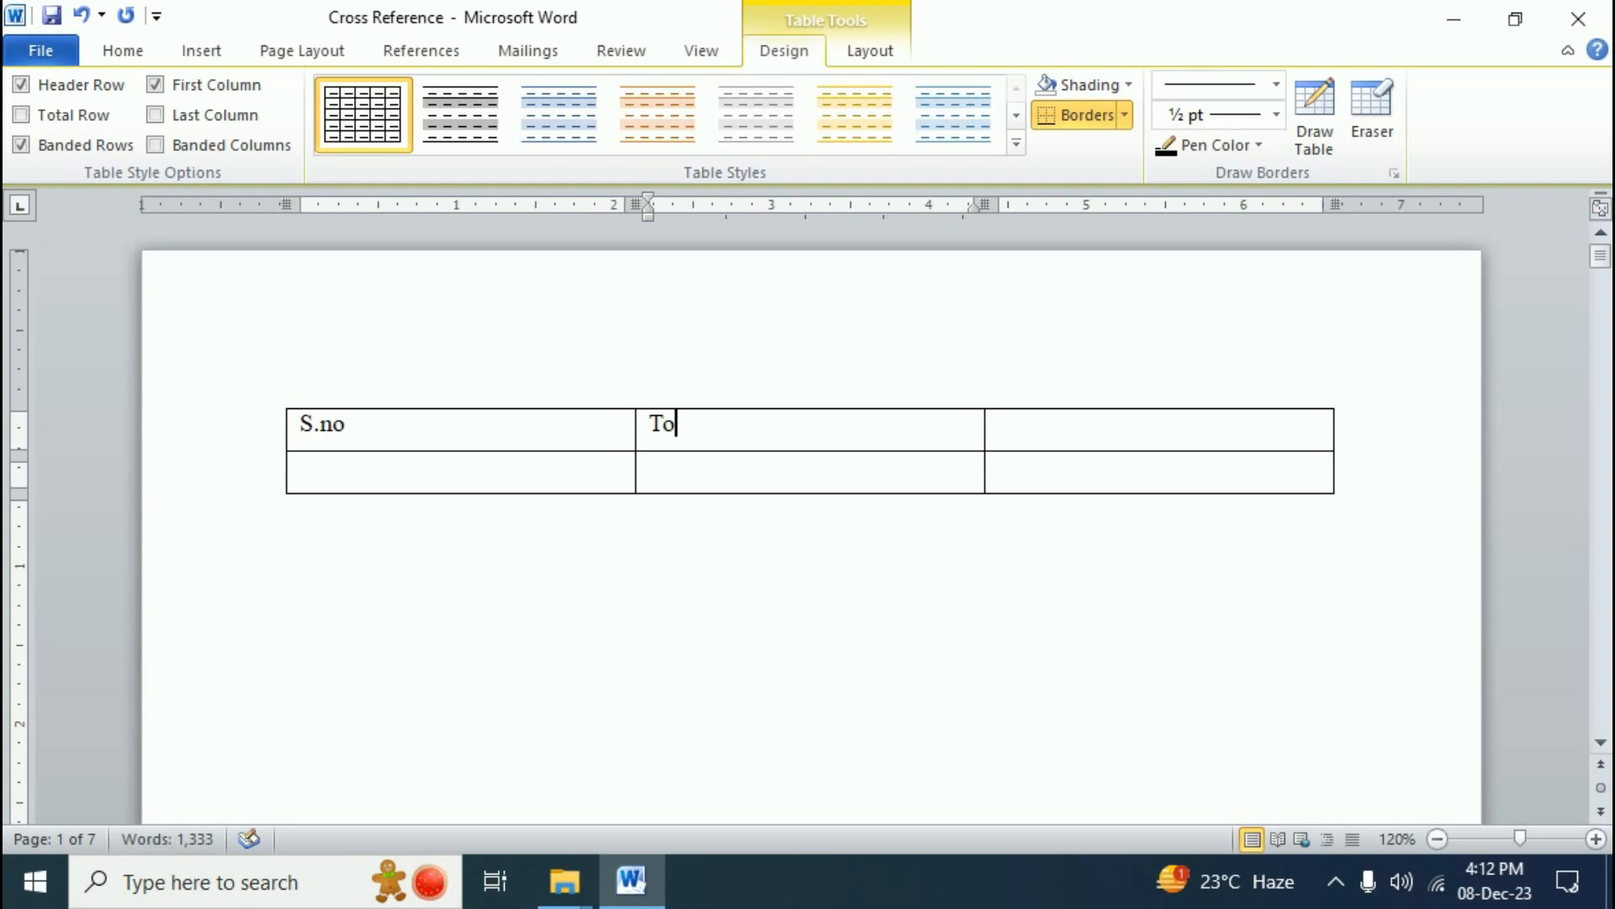
{"action": "type", "text": "pic Name"}
{"action": "key", "text": "Tab"}
{"action": "type", "text": "Page "}
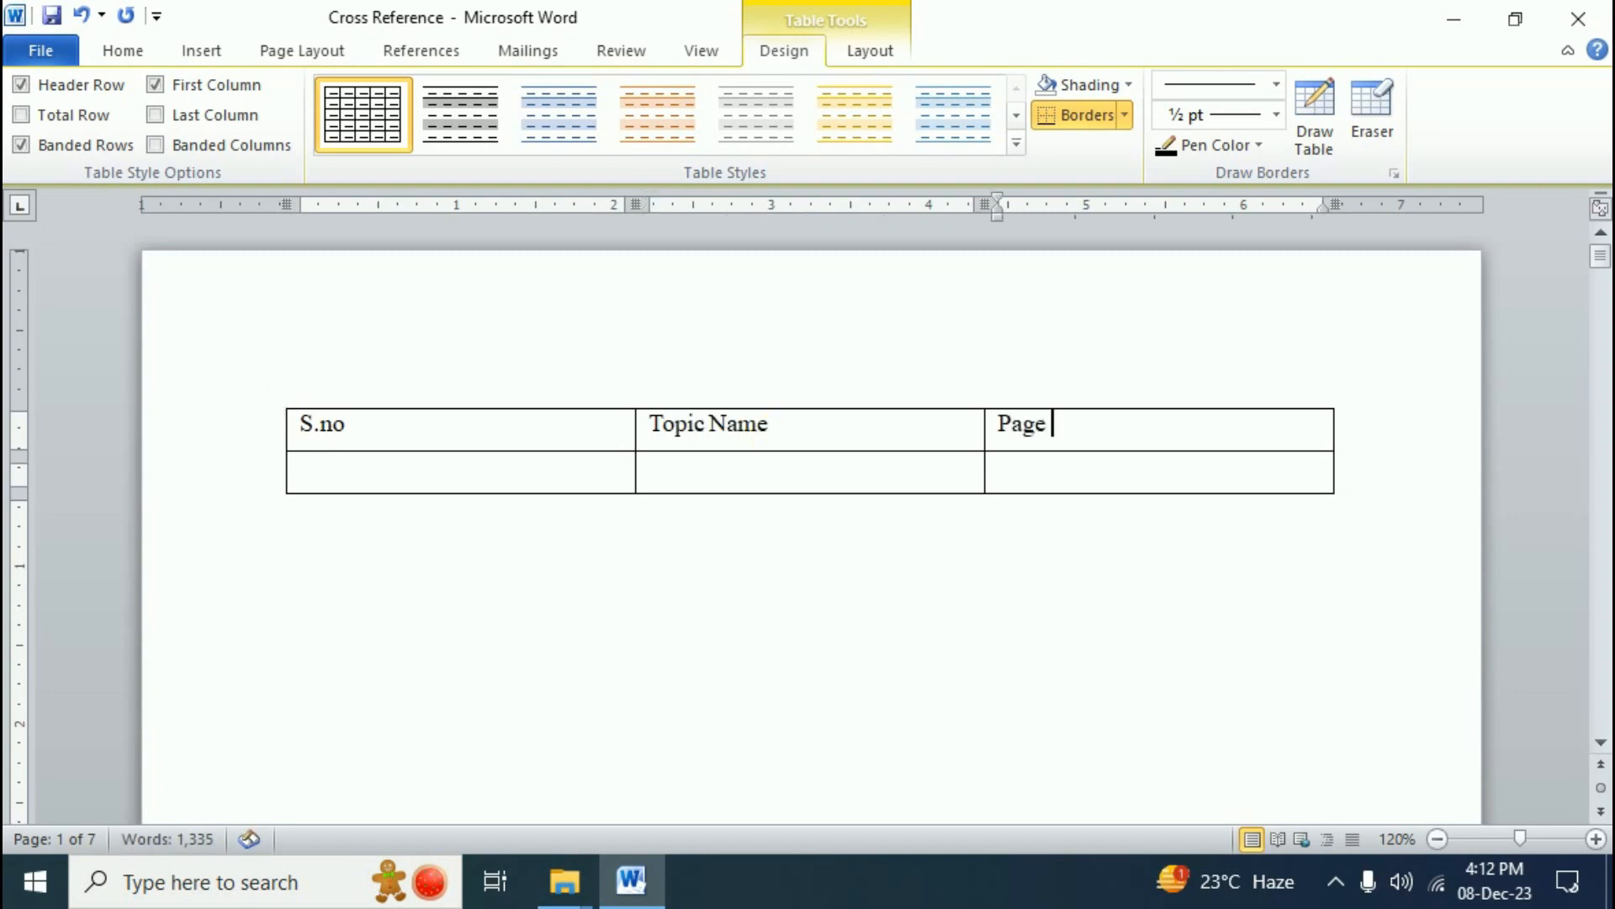
{"action": "type", "text": "No."}
{"action": "key", "text": "Tab"}
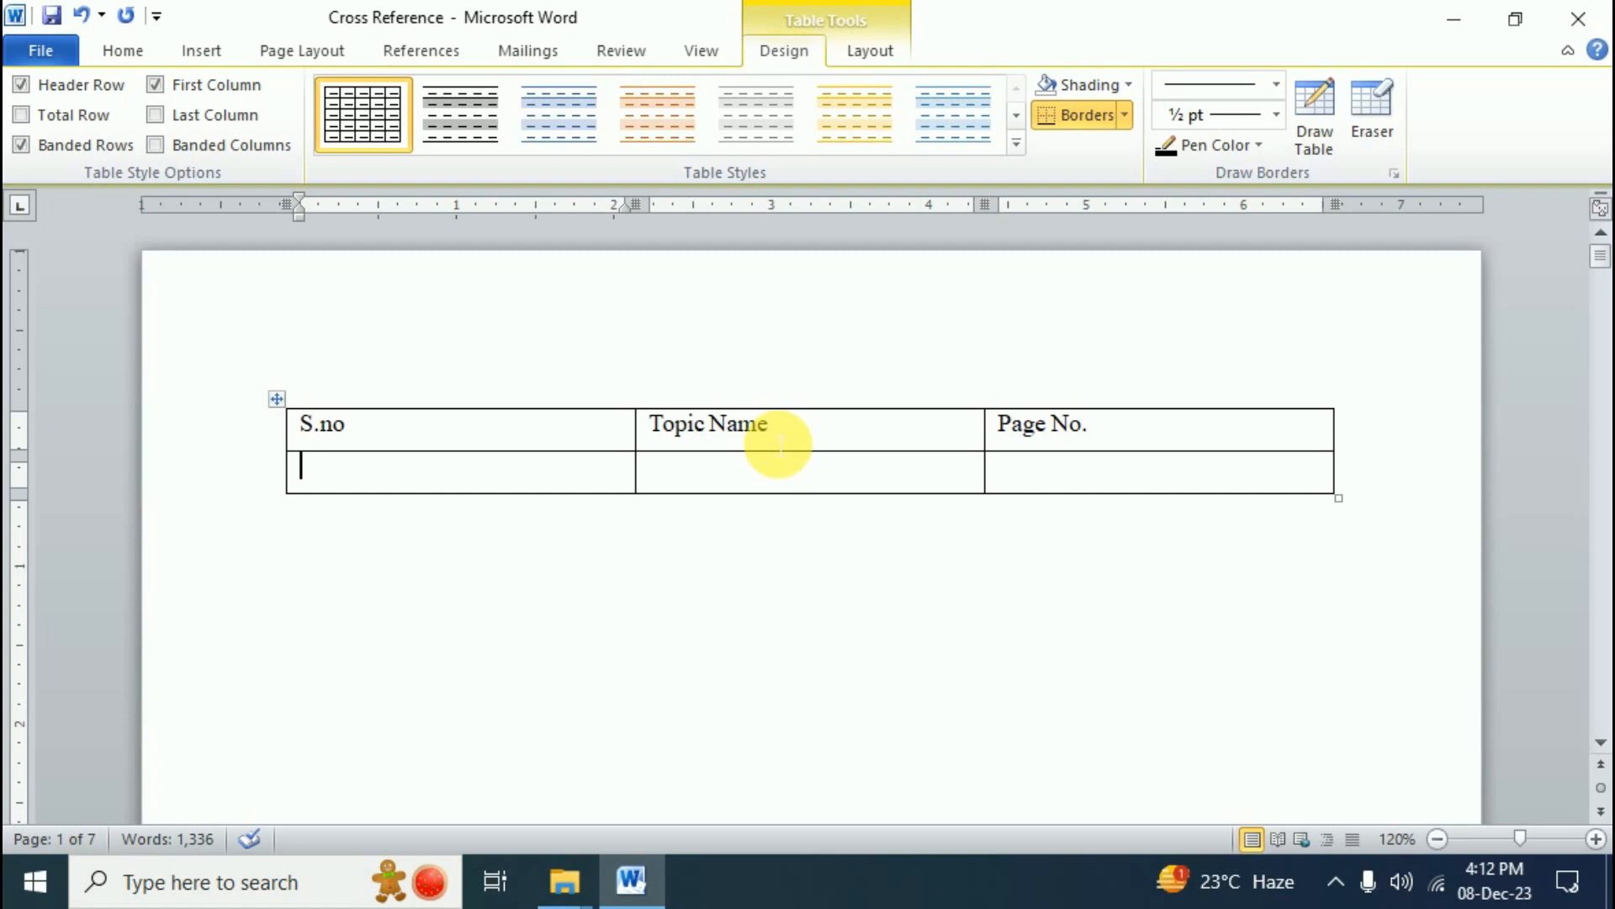
{"action": "type", "text": "1"}
{"action": "key", "text": "Tab"}
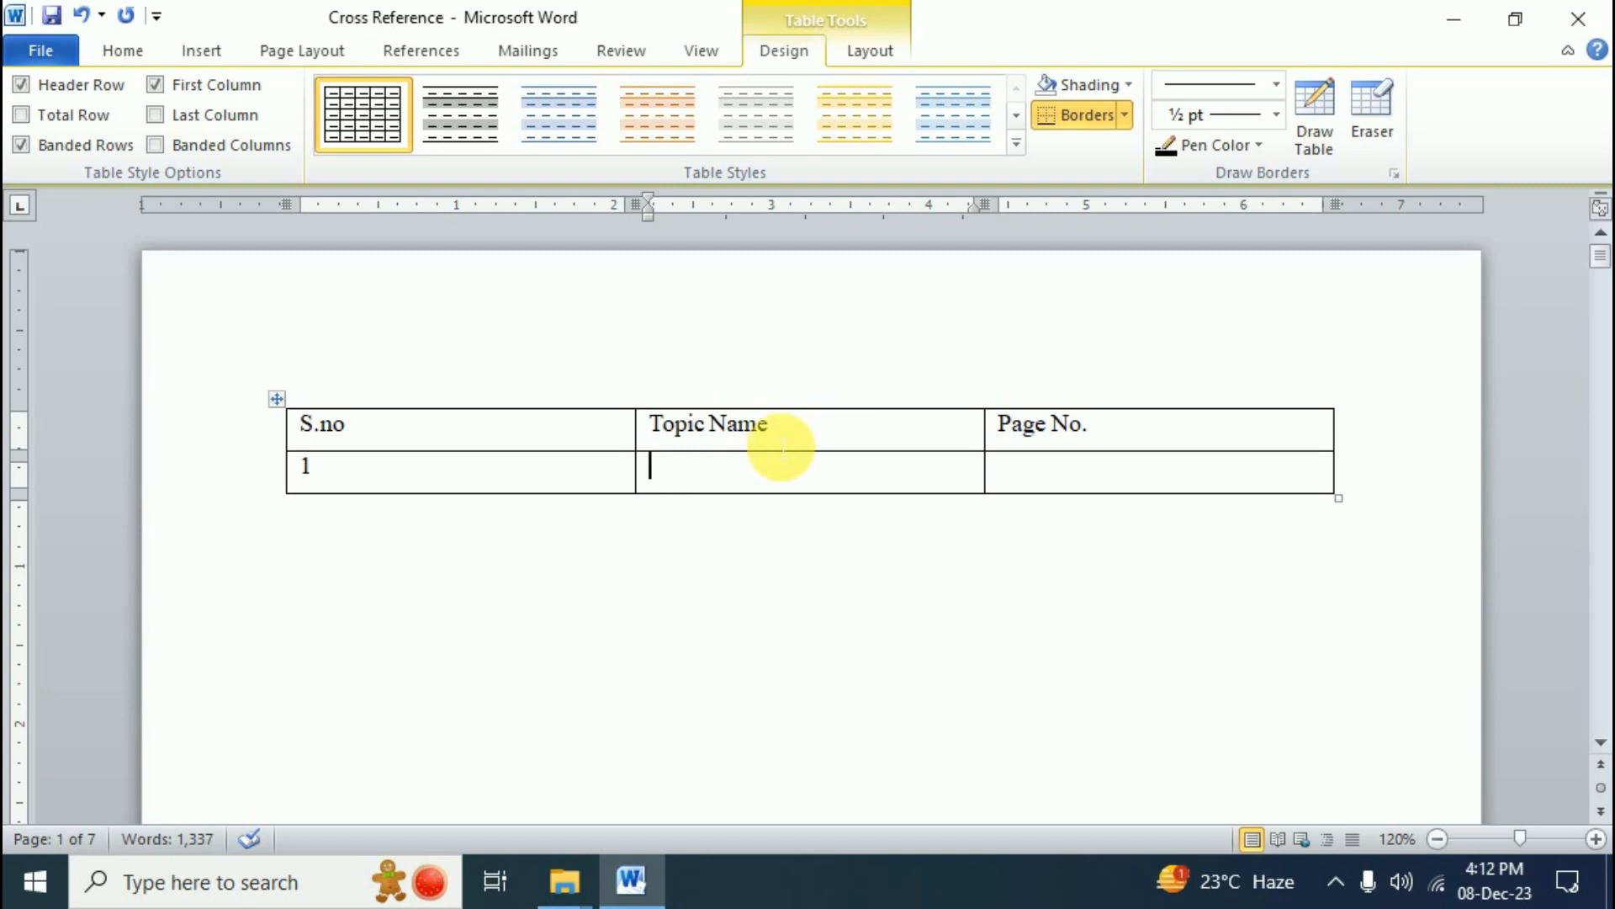
{"action": "scroll", "coordinate": [789, 670], "scroll_direction": "down", "scroll_amount": 10}
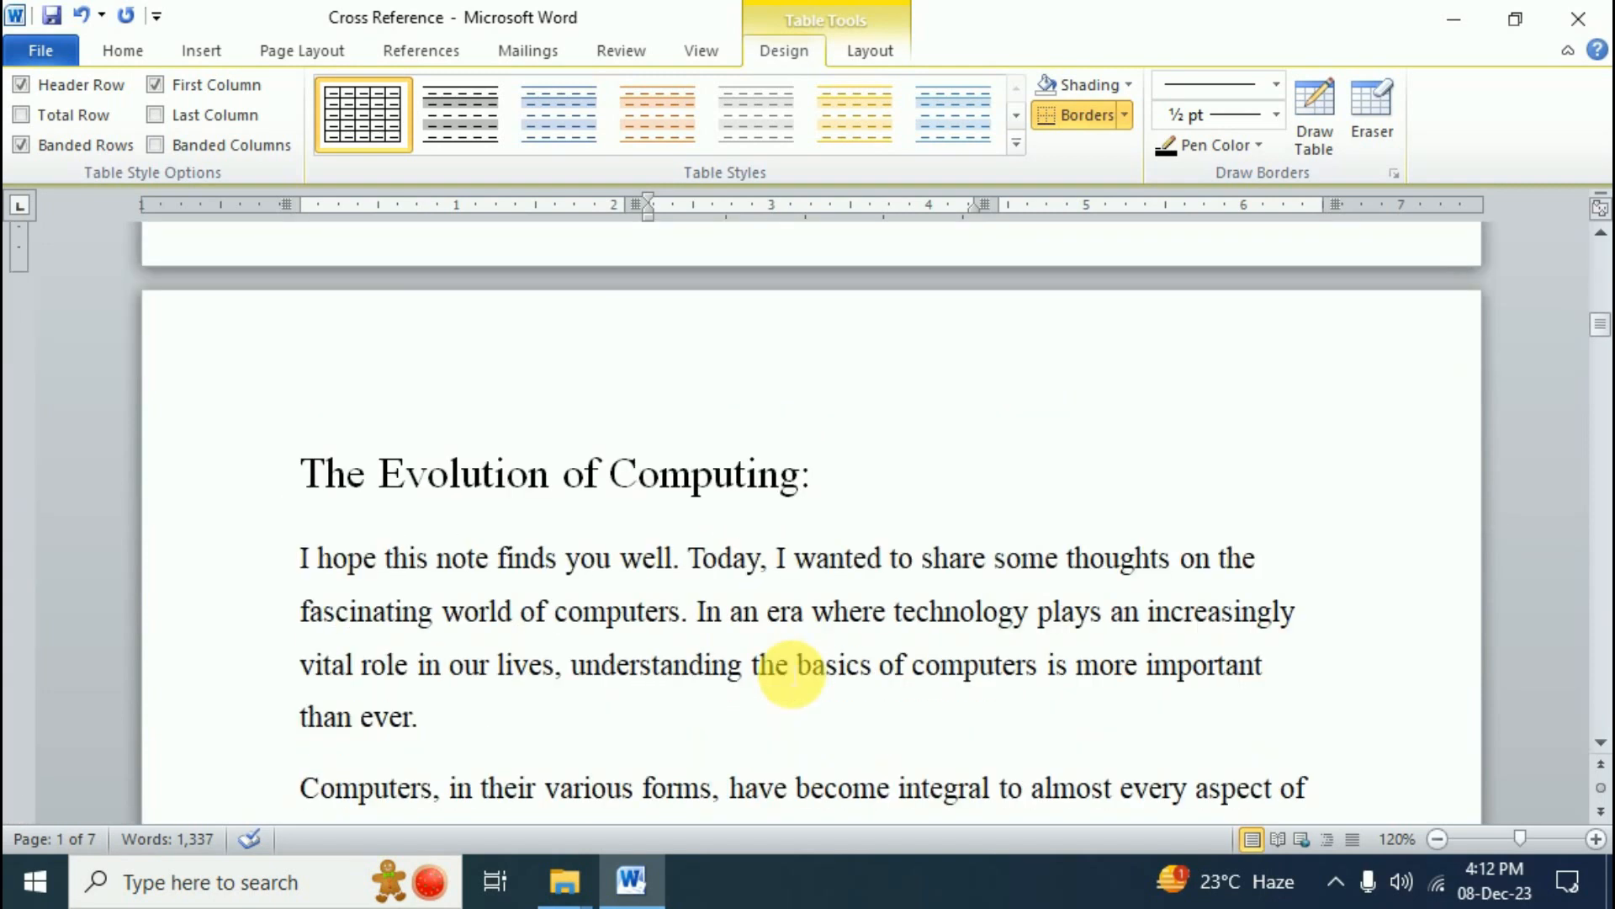
- Apply Heading 1, 2 and 3 to The Evolution of Computing:, Components of a Computer: and Software: The Soul of the Machine:
{"action": "left_click", "coordinate": [662, 479]}
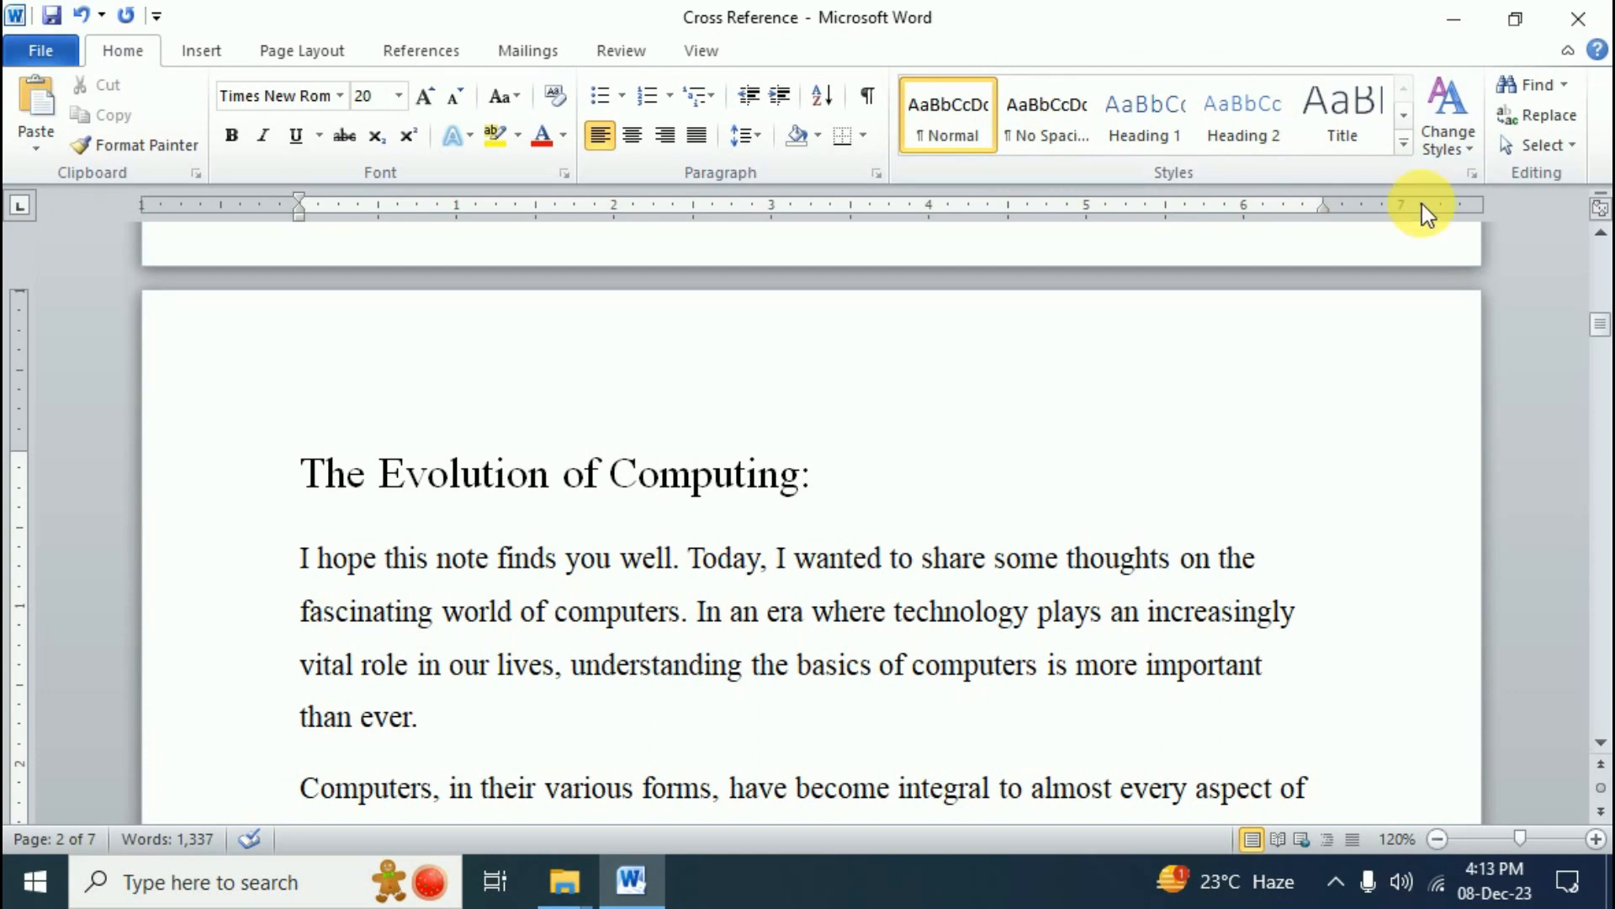
{"action": "left_click", "coordinate": [1471, 175]}
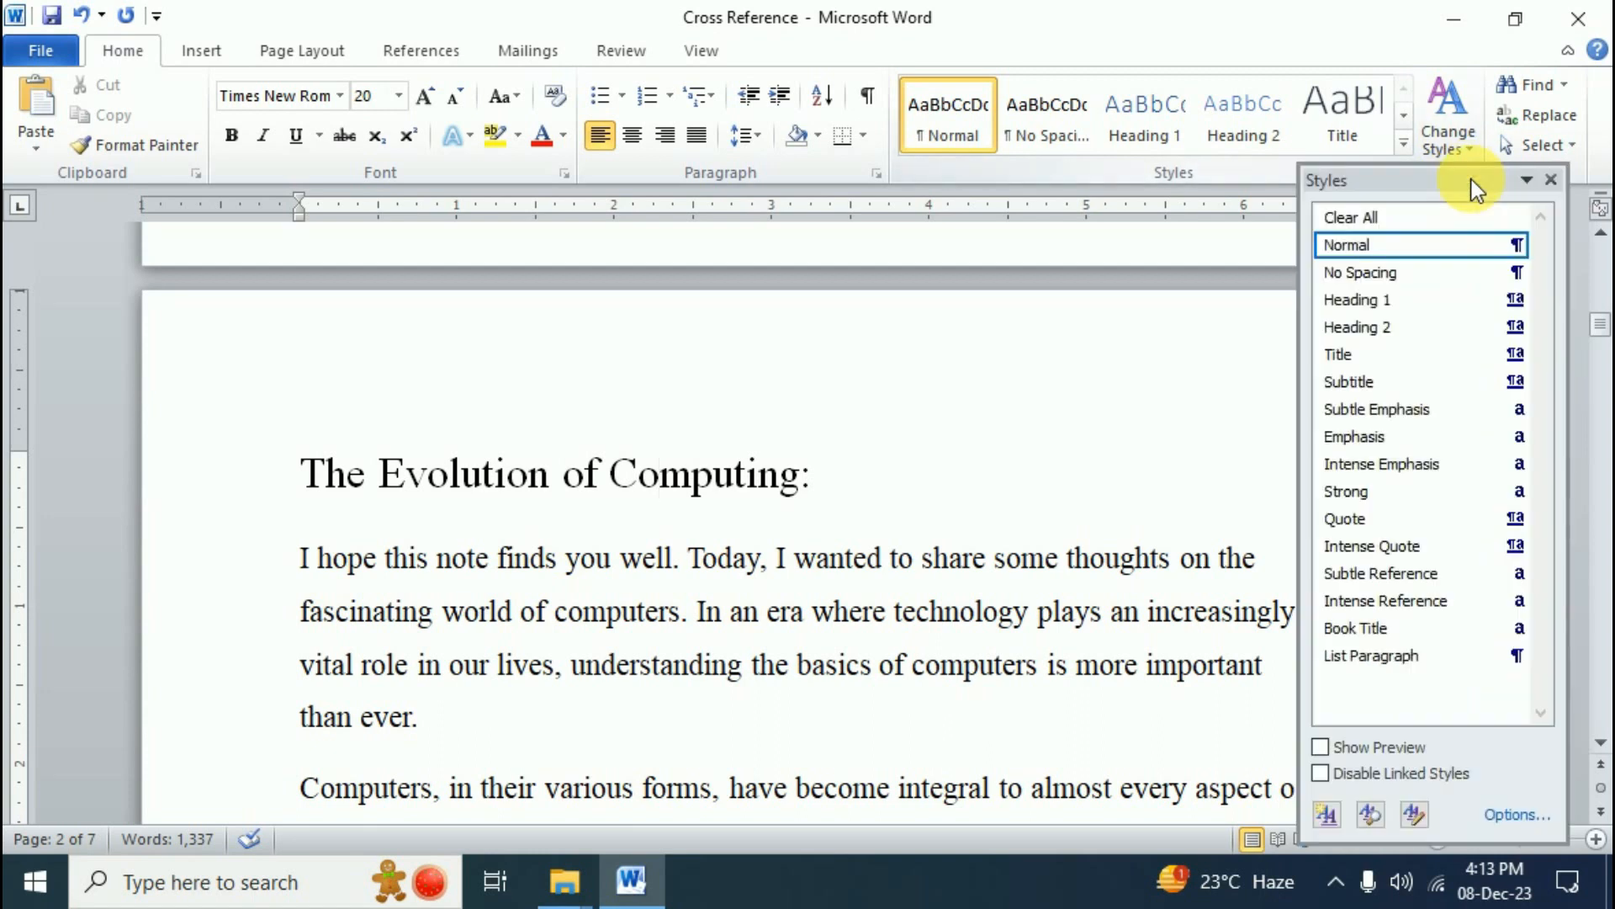
{"action": "left_click", "coordinate": [1402, 299]}
{"action": "scroll", "coordinate": [732, 530], "scroll_direction": "down", "scroll_amount": 6}
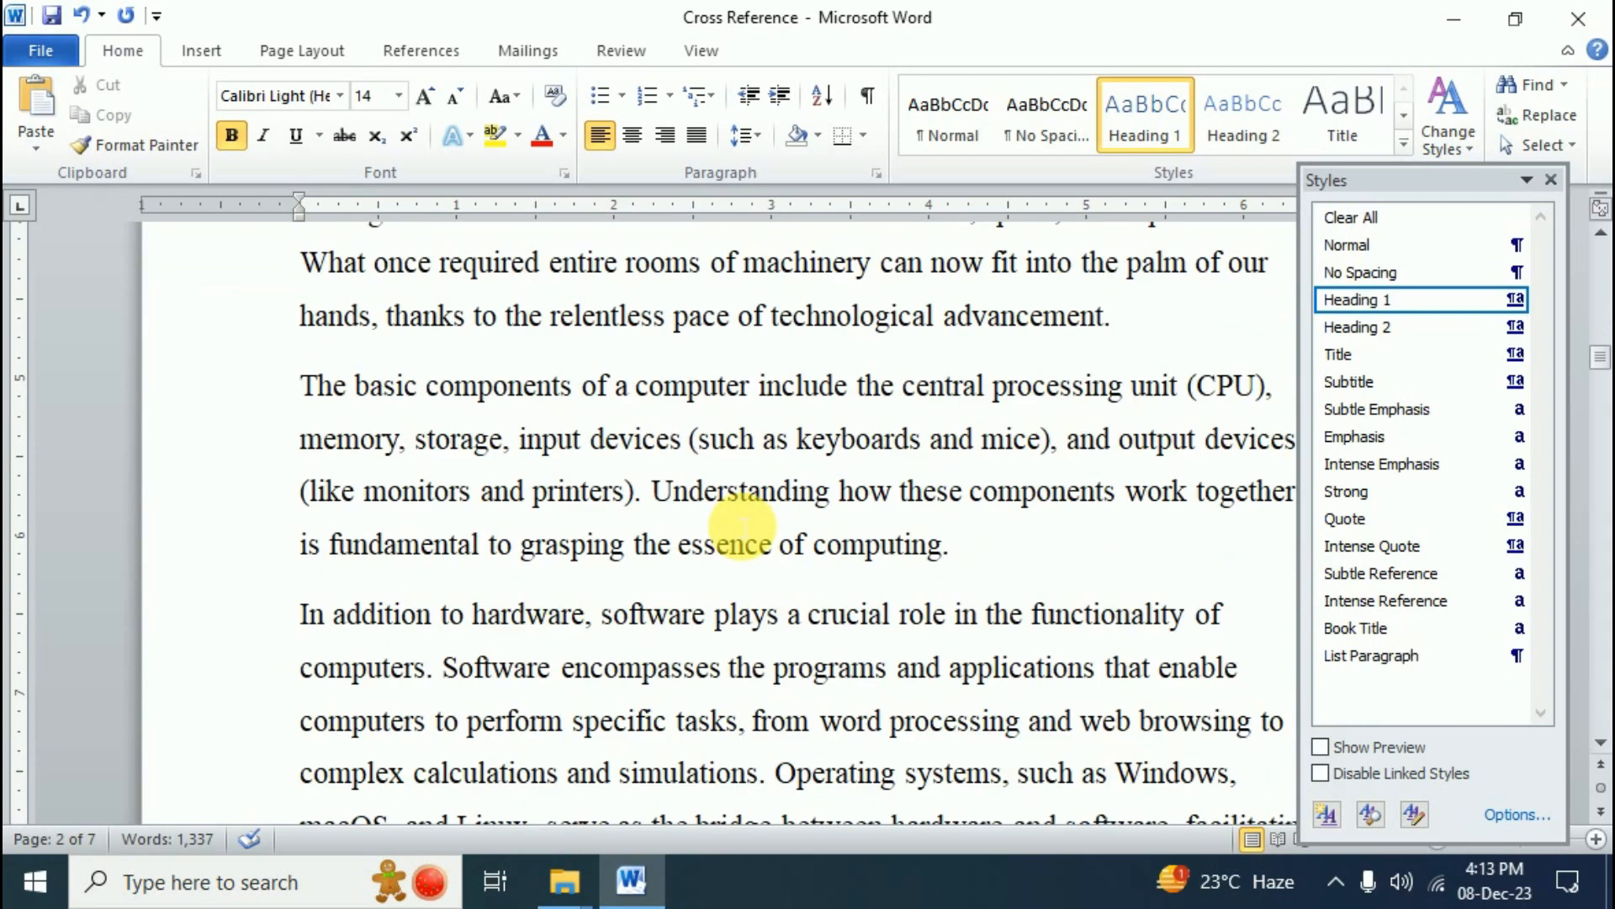
{"action": "scroll", "coordinate": [741, 526], "scroll_direction": "down", "scroll_amount": 9}
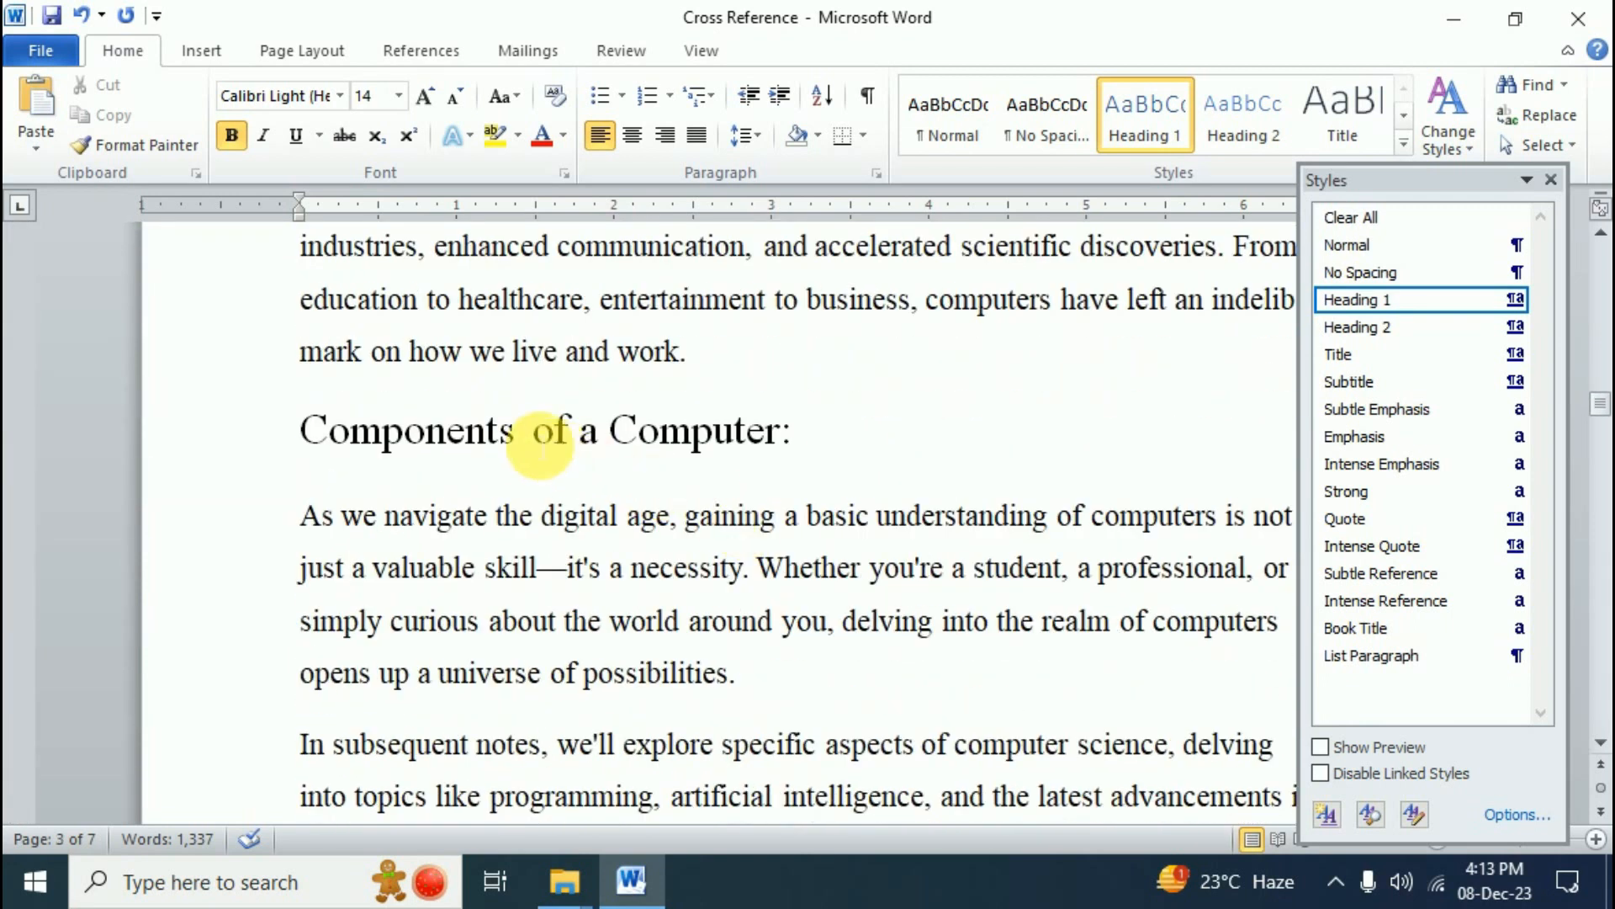
{"action": "left_click", "coordinate": [535, 433]}
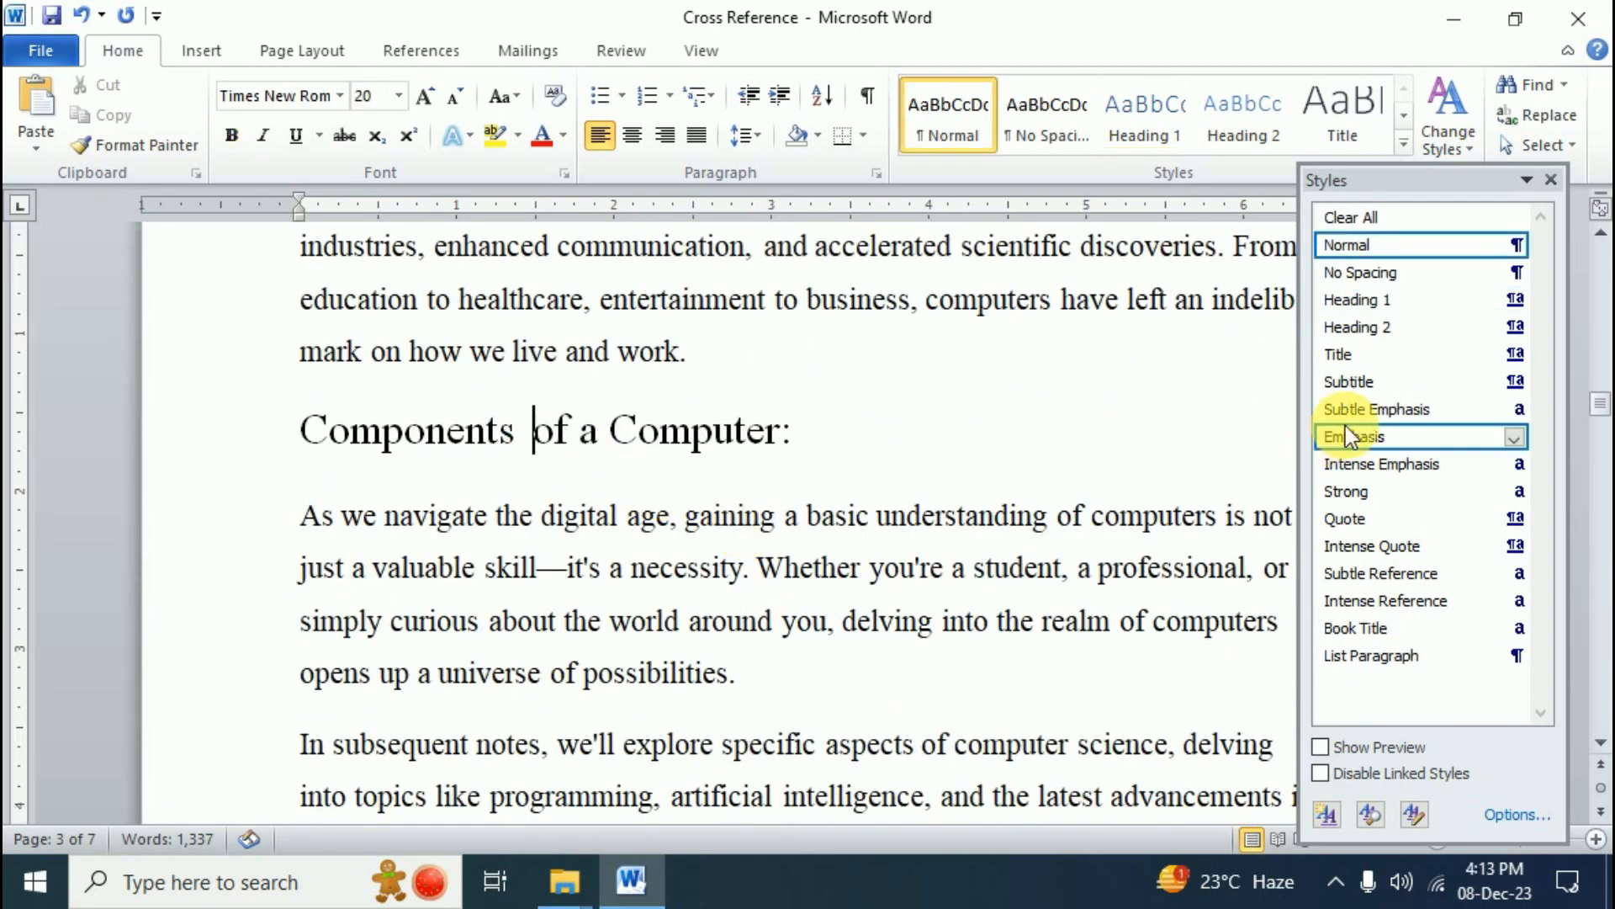
{"action": "left_click", "coordinate": [1361, 325]}
{"action": "scroll", "coordinate": [580, 572], "scroll_direction": "down", "scroll_amount": 8}
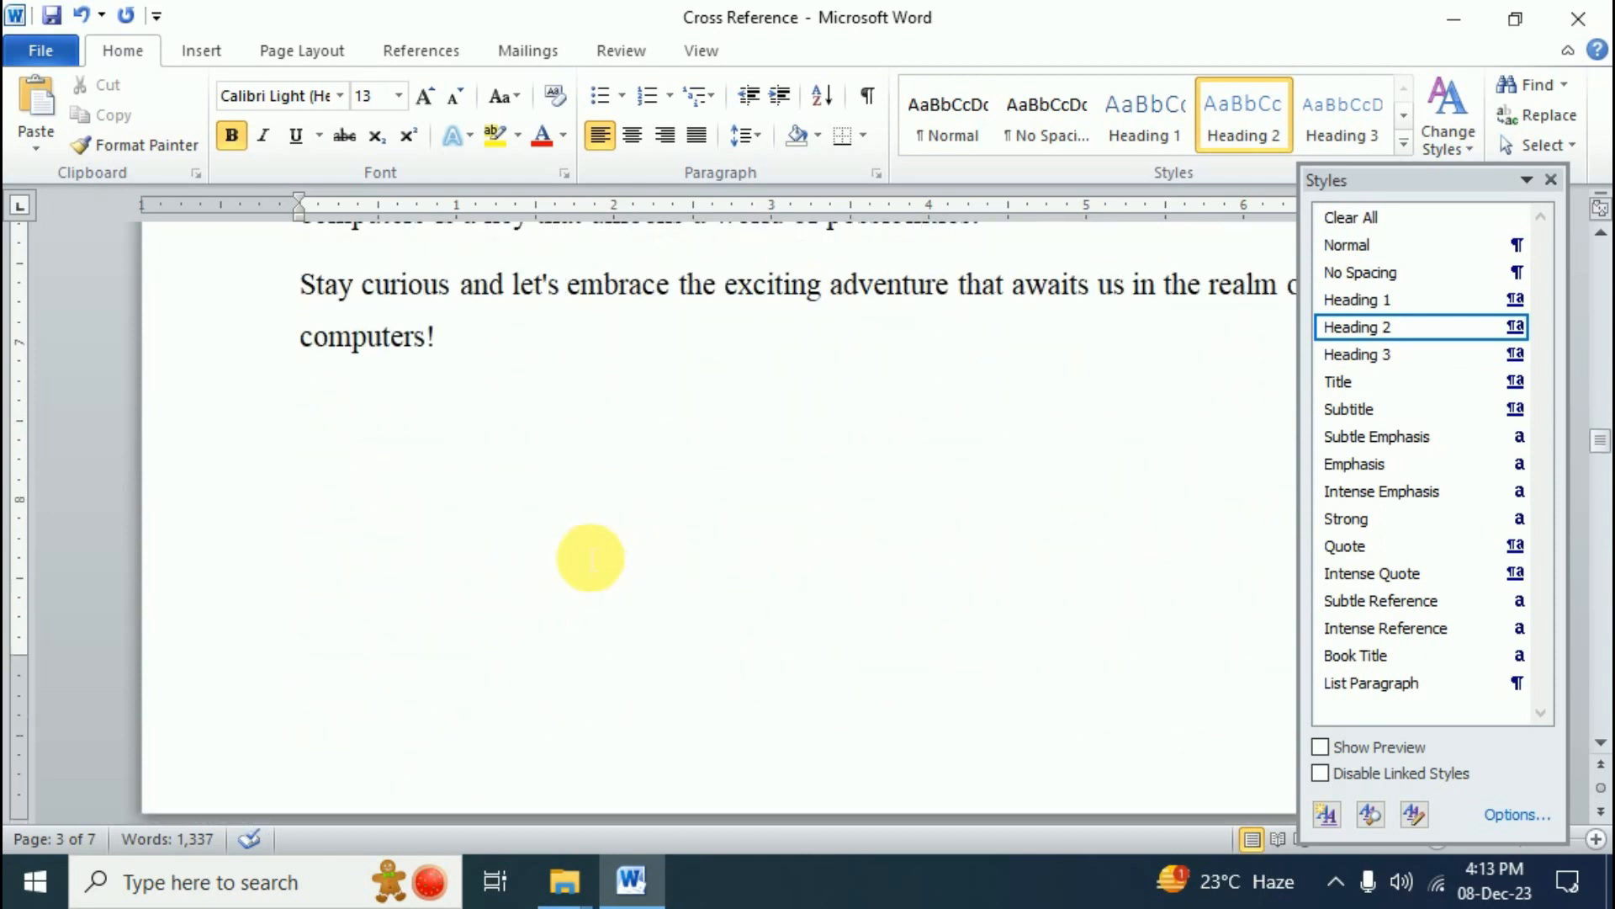
{"action": "scroll", "coordinate": [589, 555], "scroll_direction": "down", "scroll_amount": 10}
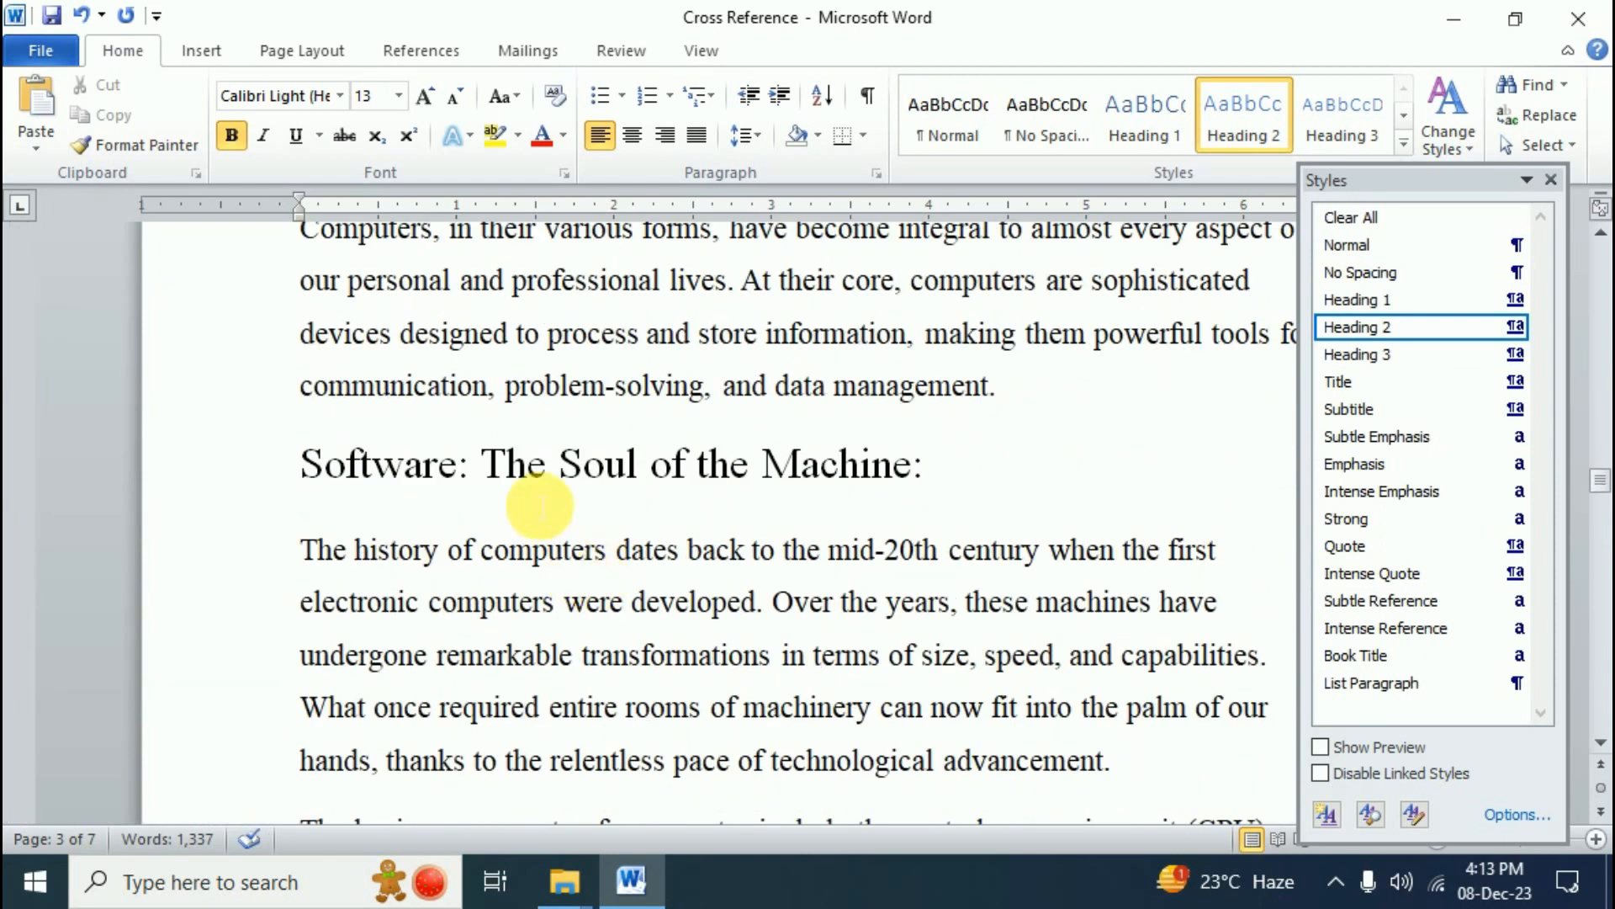
{"action": "left_click", "coordinate": [525, 471]}
{"action": "left_click", "coordinate": [1357, 354]}
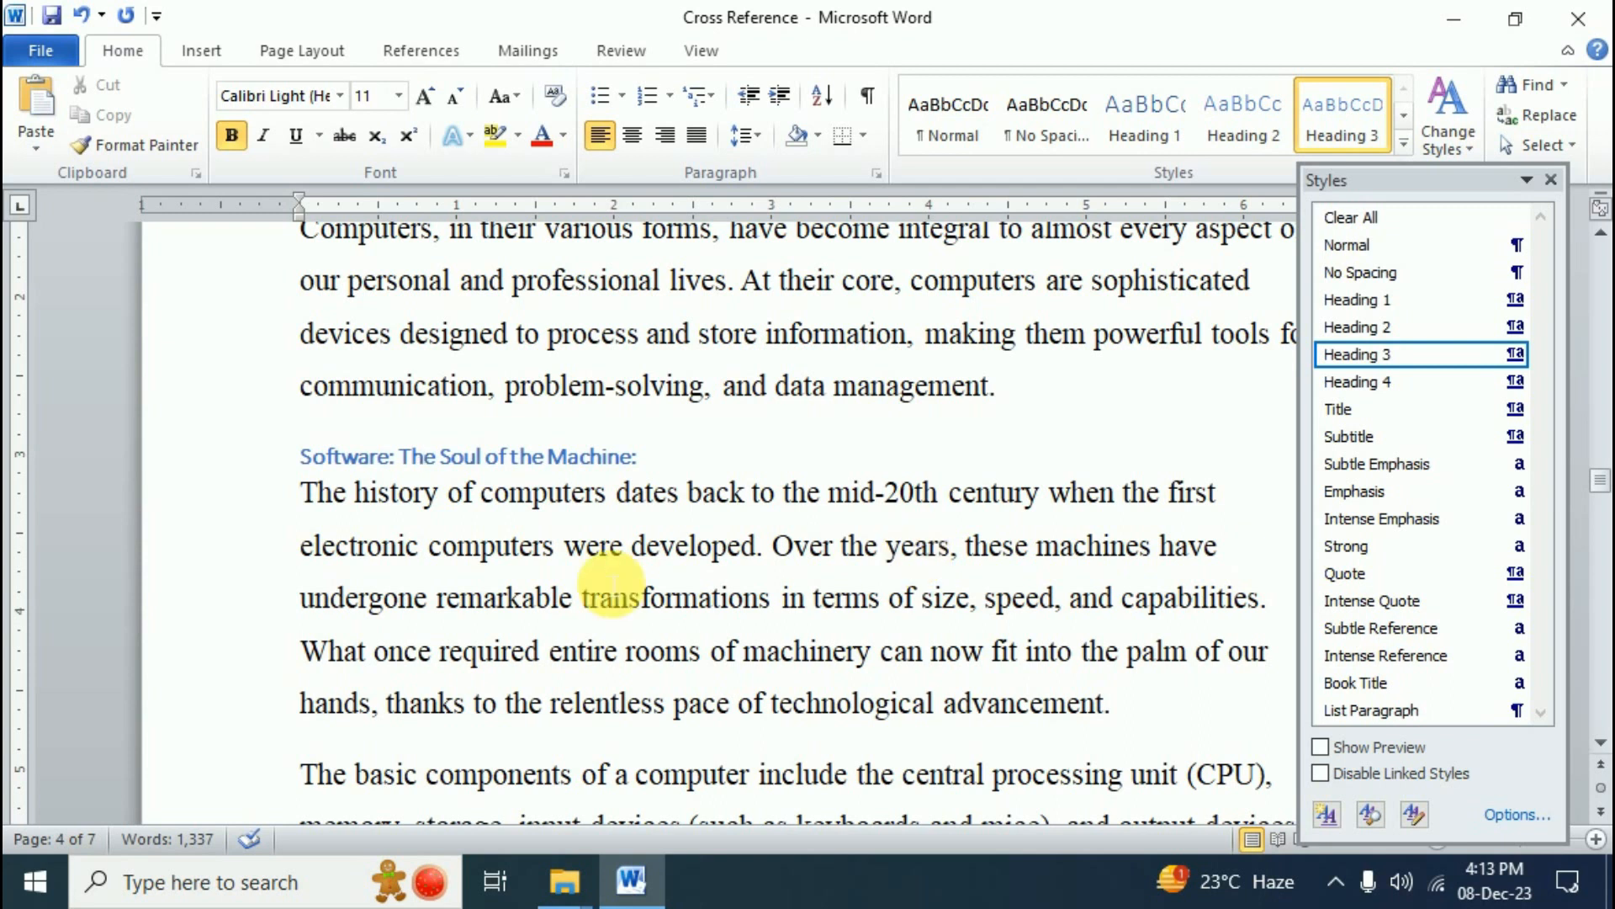
- Apply Heading 4 to Computers in Society: and Heading 5 to The Journey Ahead:, then return to the document start
{"action": "scroll", "coordinate": [611, 583], "scroll_direction": "down", "scroll_amount": 20}
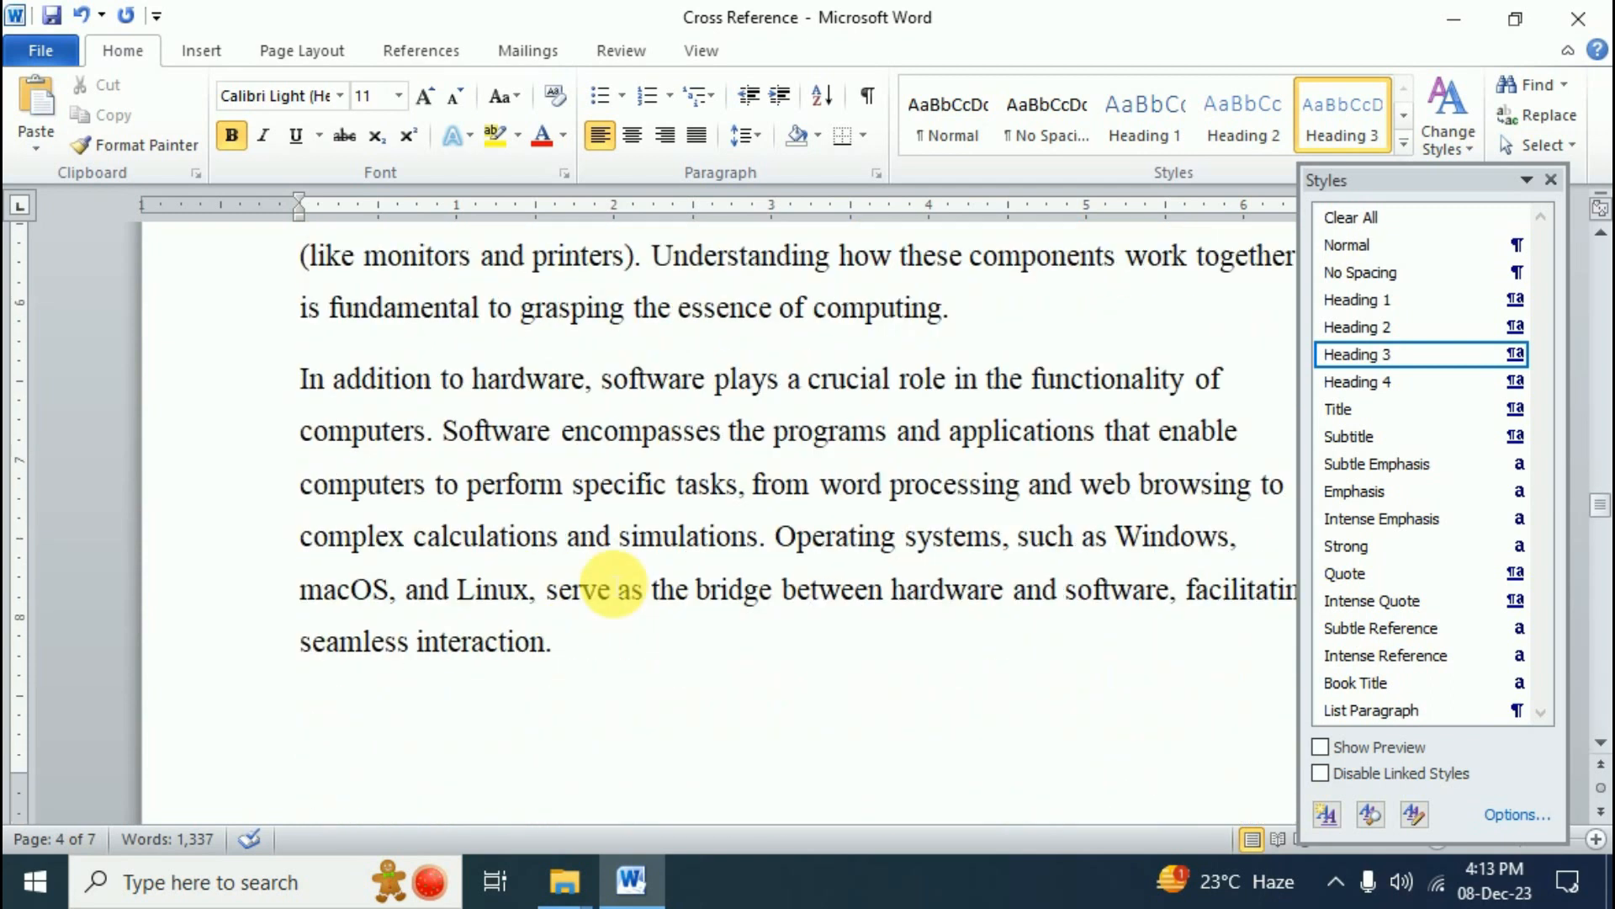
{"action": "scroll", "coordinate": [612, 583], "scroll_direction": "down", "scroll_amount": 3}
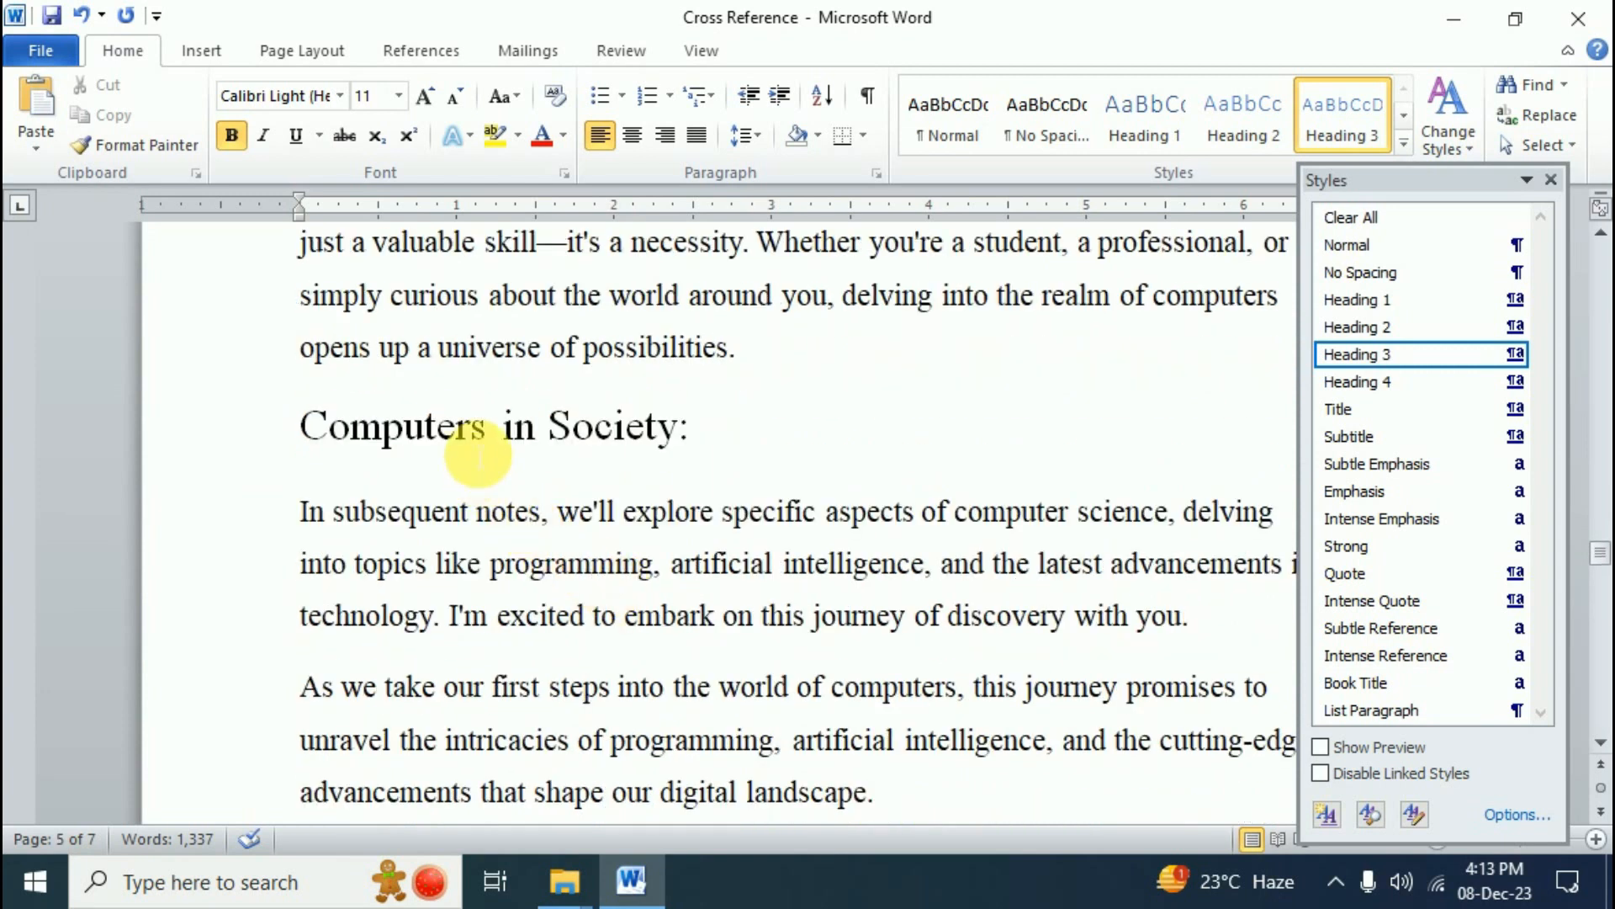
{"action": "left_click", "coordinate": [483, 428]}
{"action": "left_click", "coordinate": [1424, 383]}
{"action": "scroll", "coordinate": [758, 463], "scroll_direction": "down", "scroll_amount": 15}
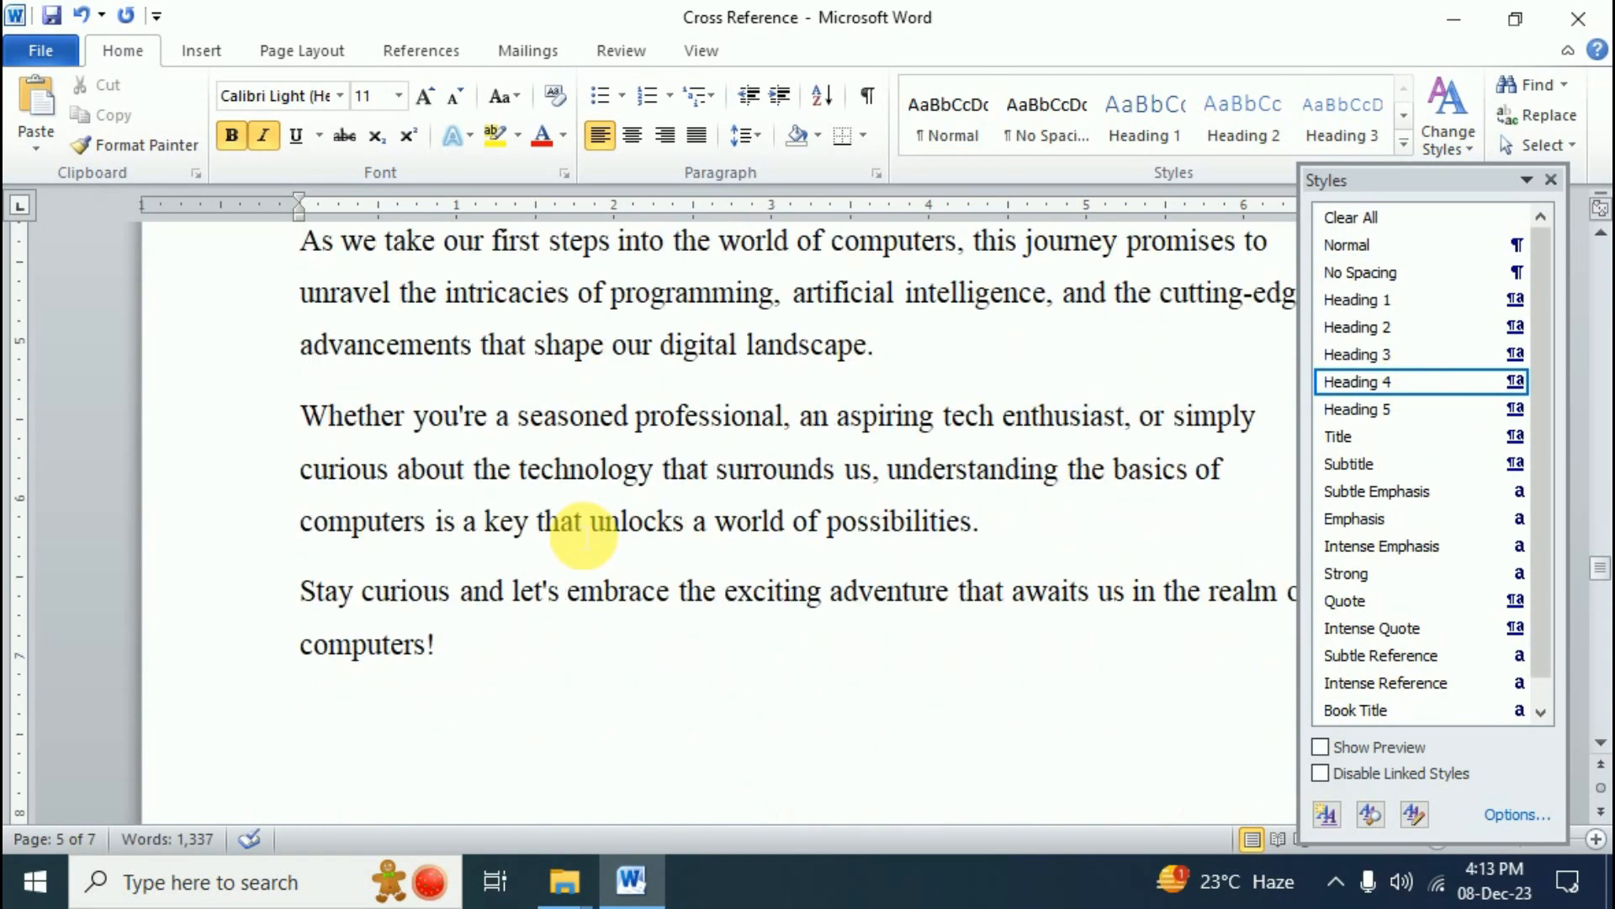
{"action": "left_click", "coordinate": [468, 477]}
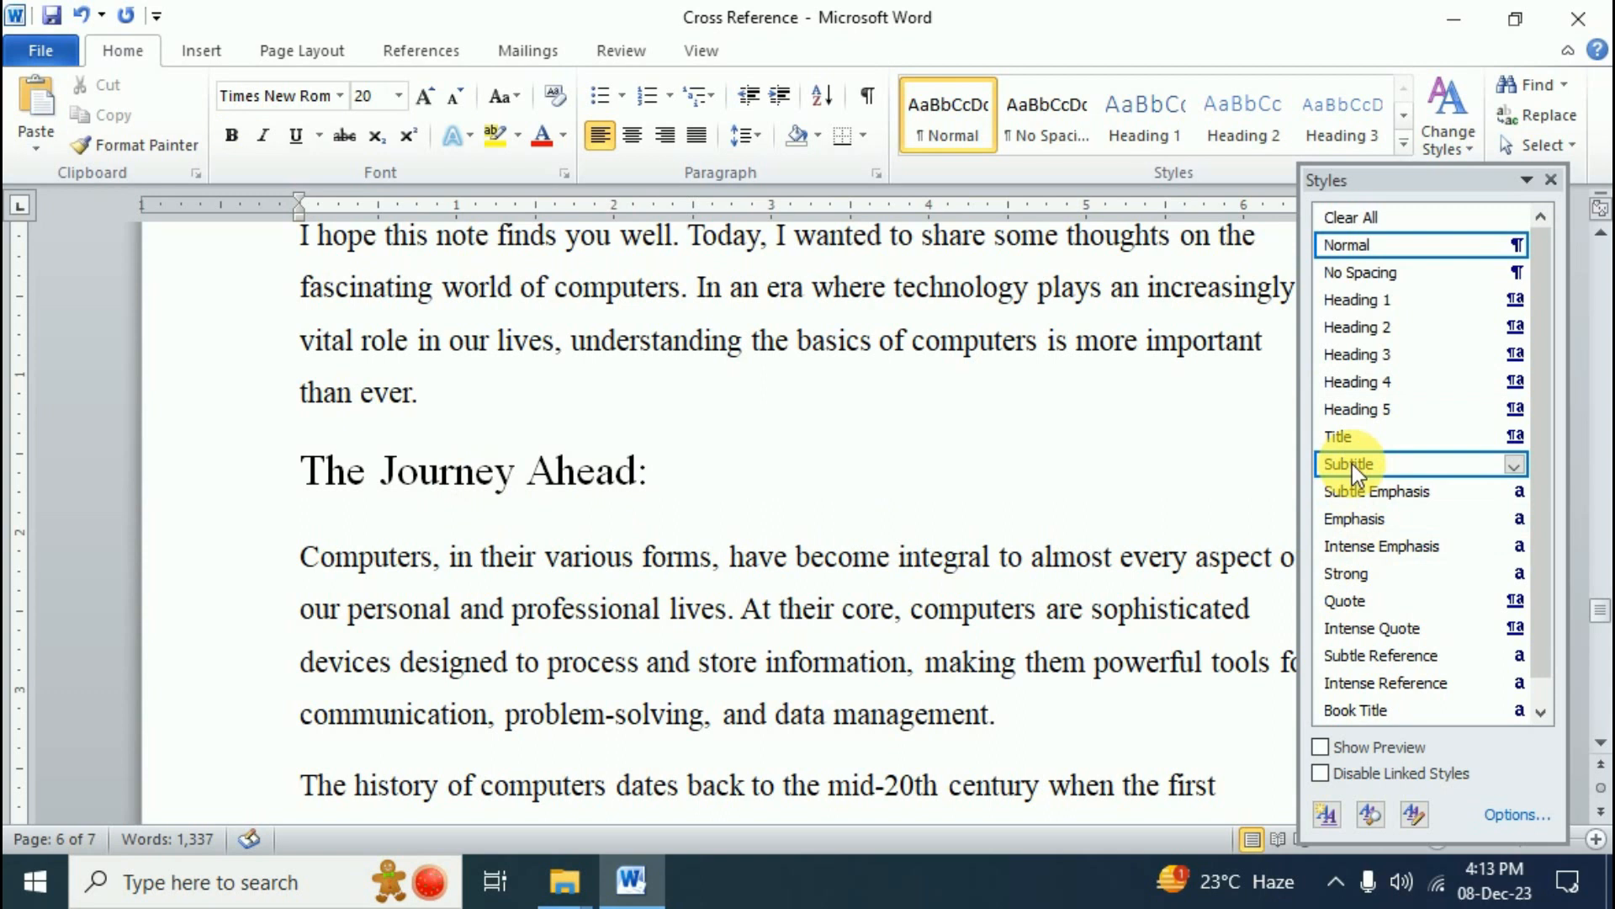
{"action": "left_click", "coordinate": [1350, 409]}
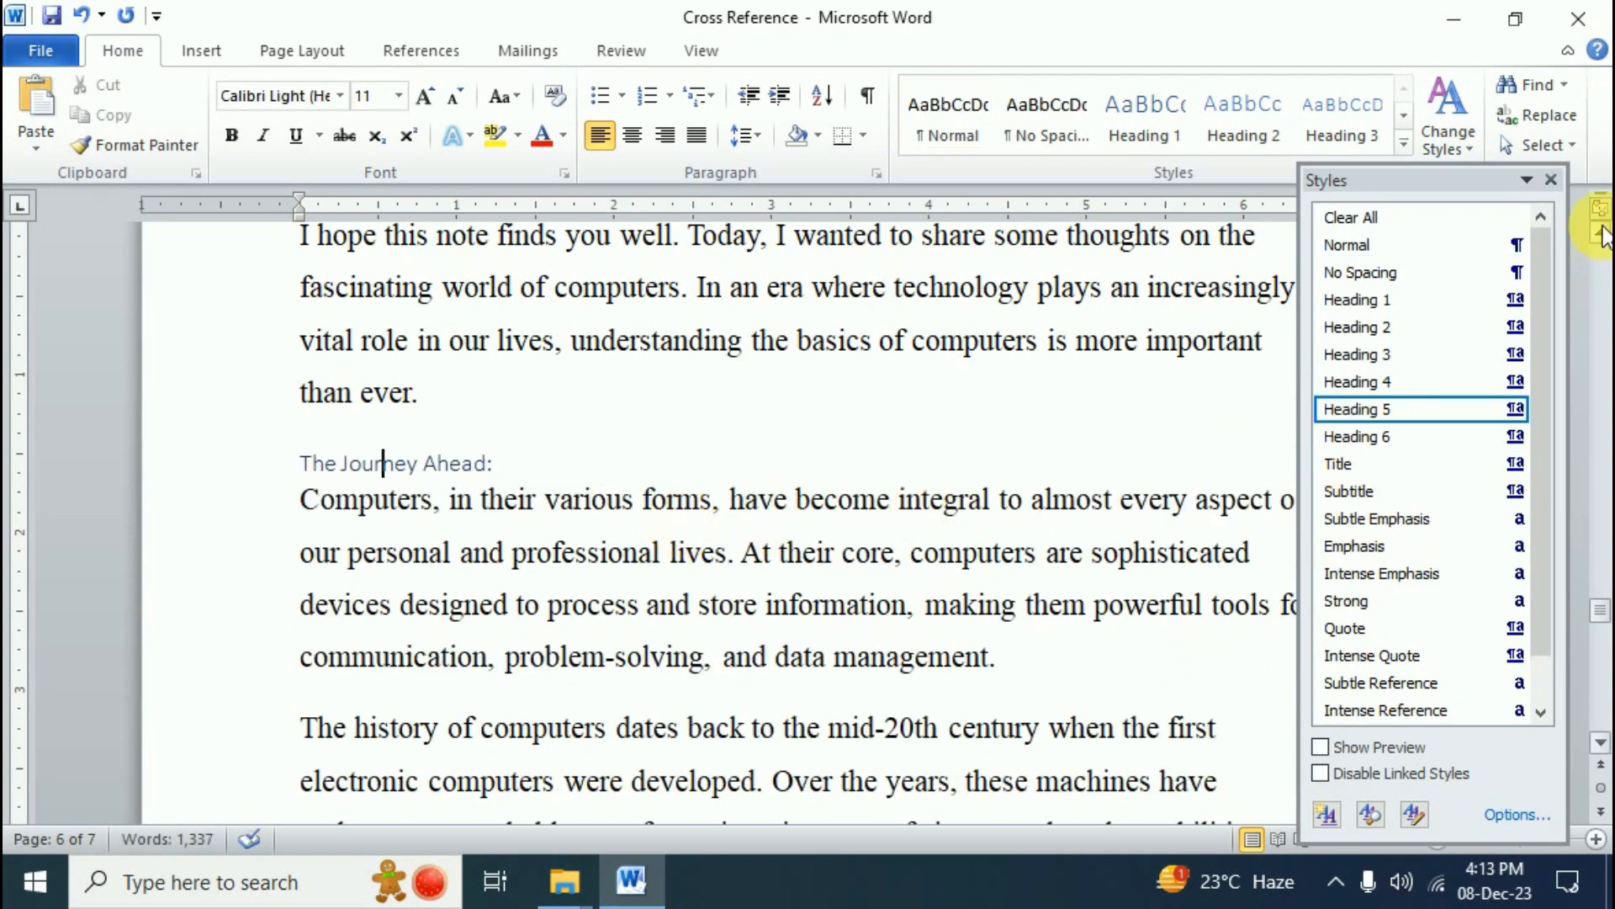
{"action": "left_click", "coordinate": [1553, 179]}
{"action": "scroll", "coordinate": [732, 612], "scroll_direction": "up", "scroll_amount": 3}
{"action": "scroll", "coordinate": [732, 612], "scroll_direction": "up", "scroll_amount": 15}
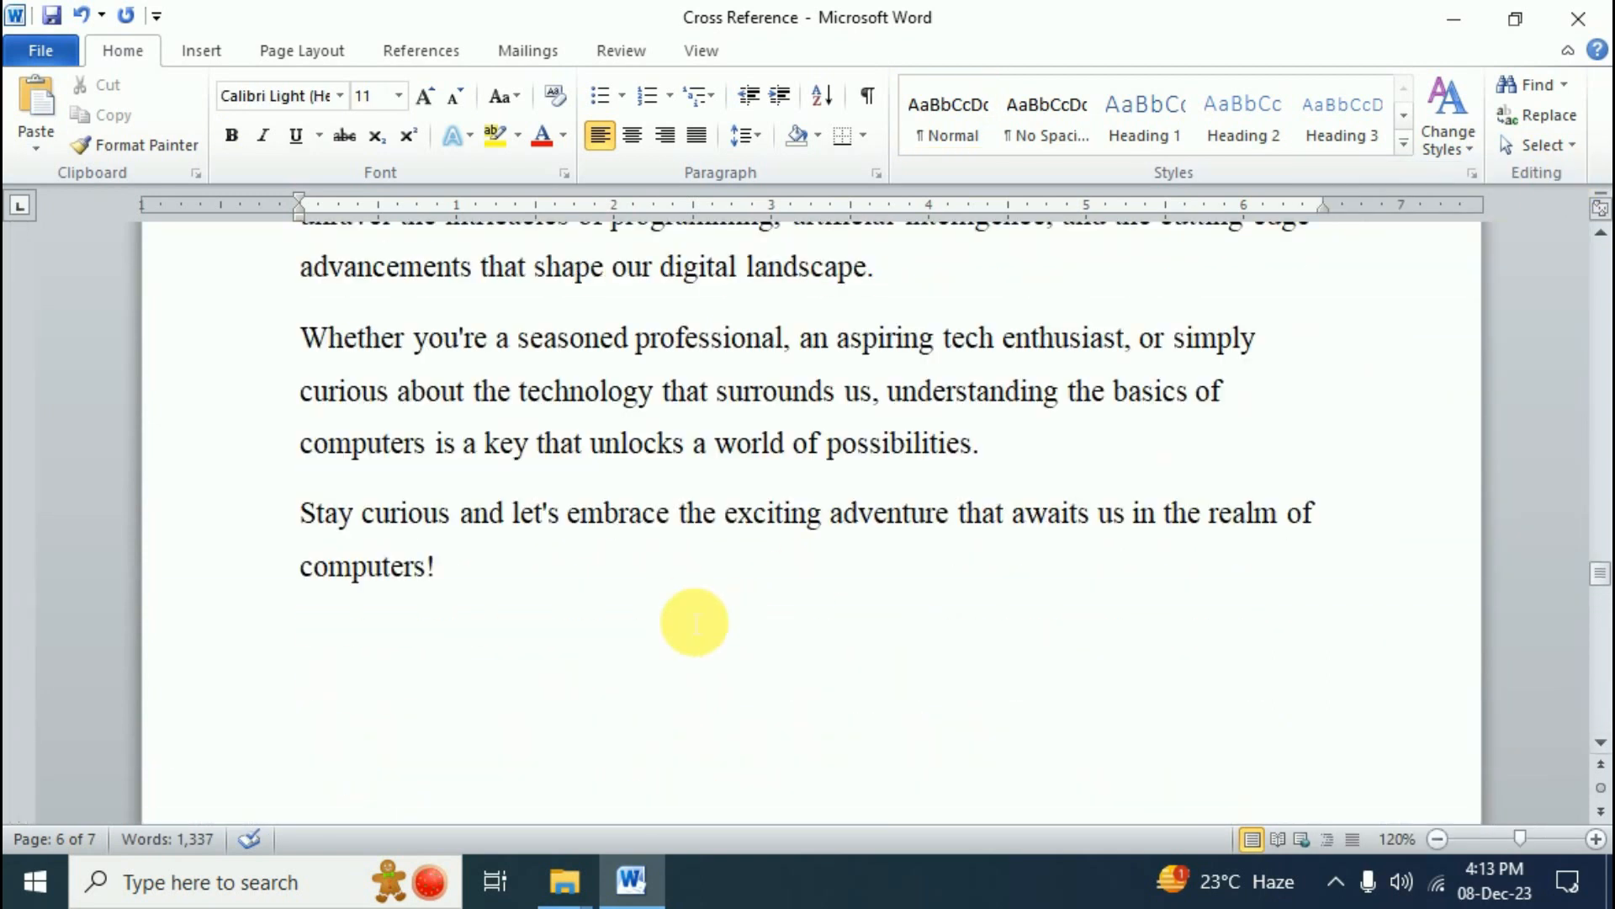
{"action": "scroll", "coordinate": [699, 607], "scroll_direction": "up", "scroll_amount": 10}
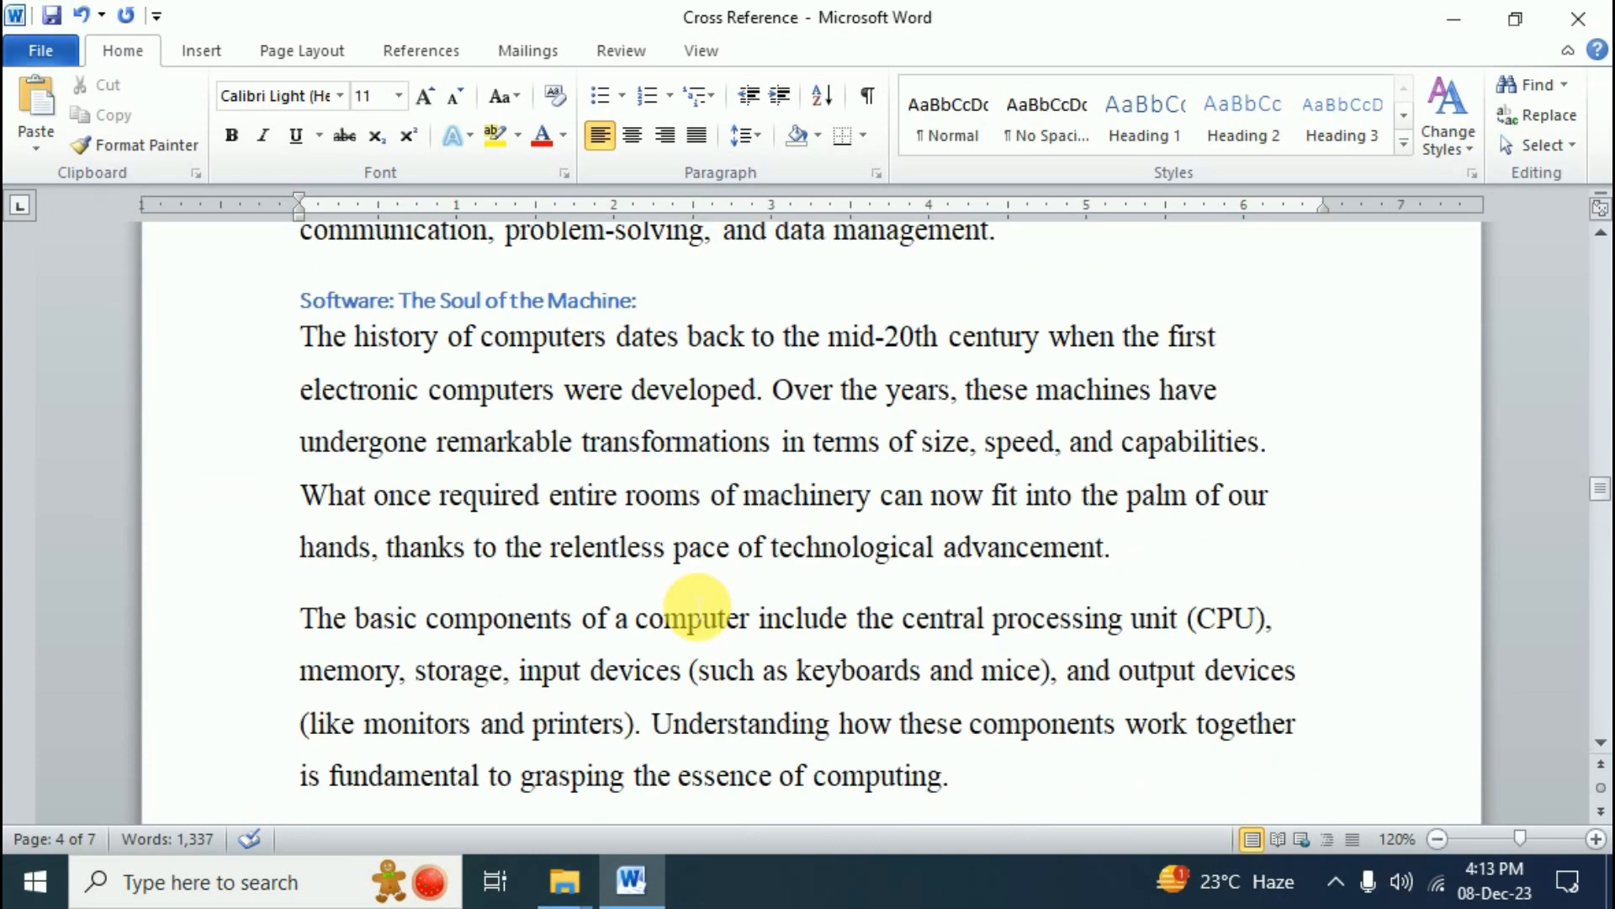
{"action": "key", "text": "ctrl+Home"}
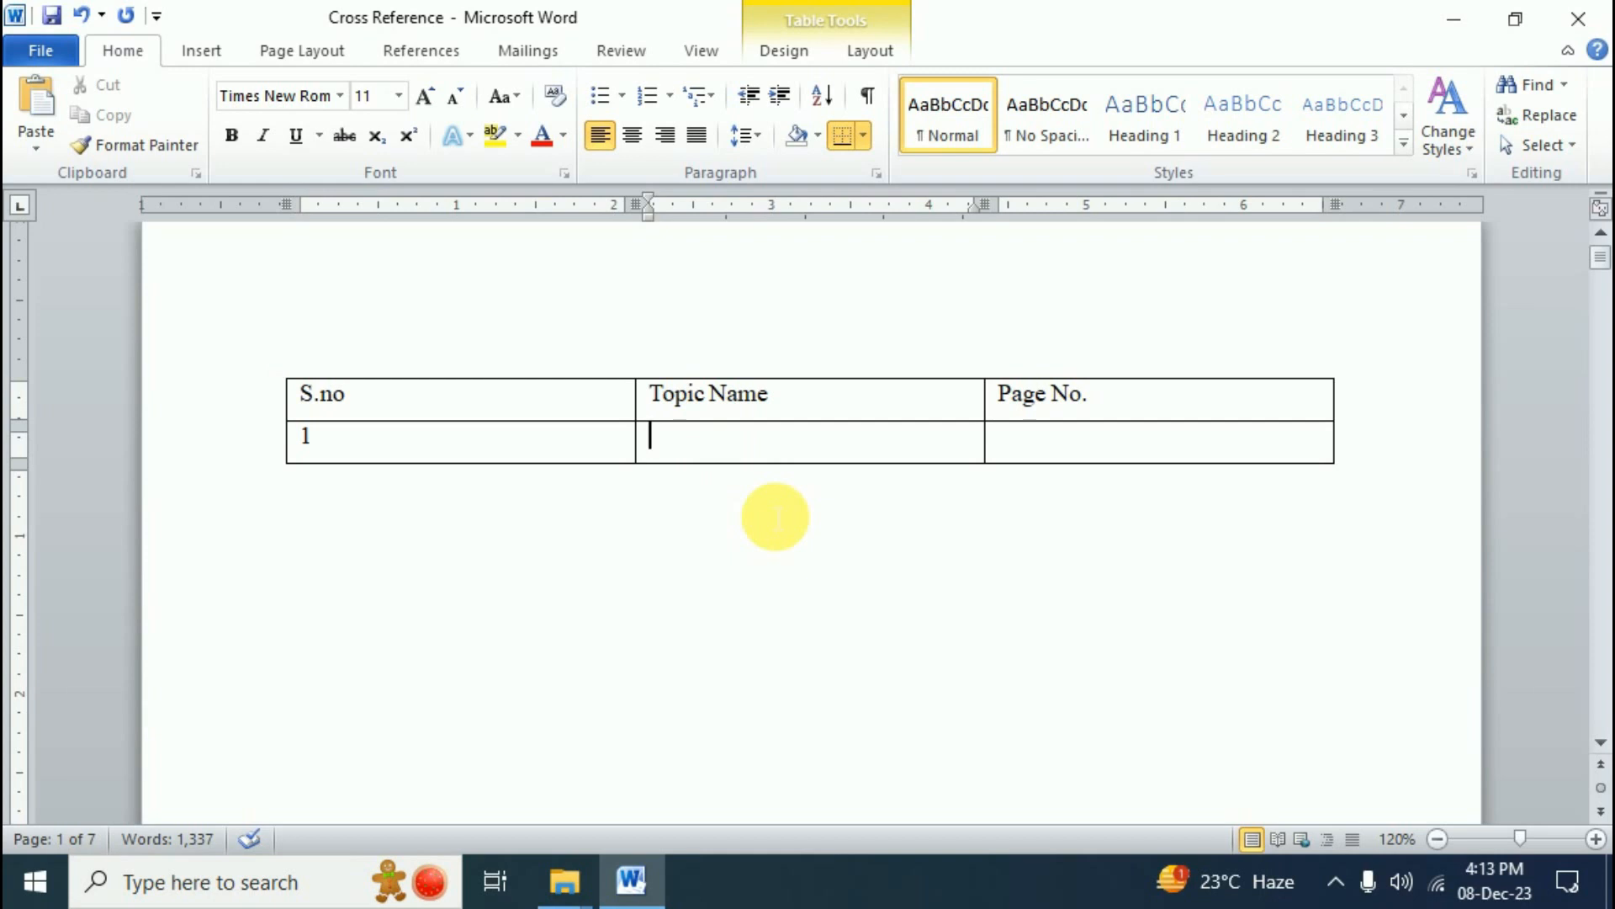
- Insert a Heading text cross-reference to The Evolution of Computing: in the Topic Name cell
{"action": "left_click", "coordinate": [208, 52]}
{"action": "left_click", "coordinate": [734, 147]}
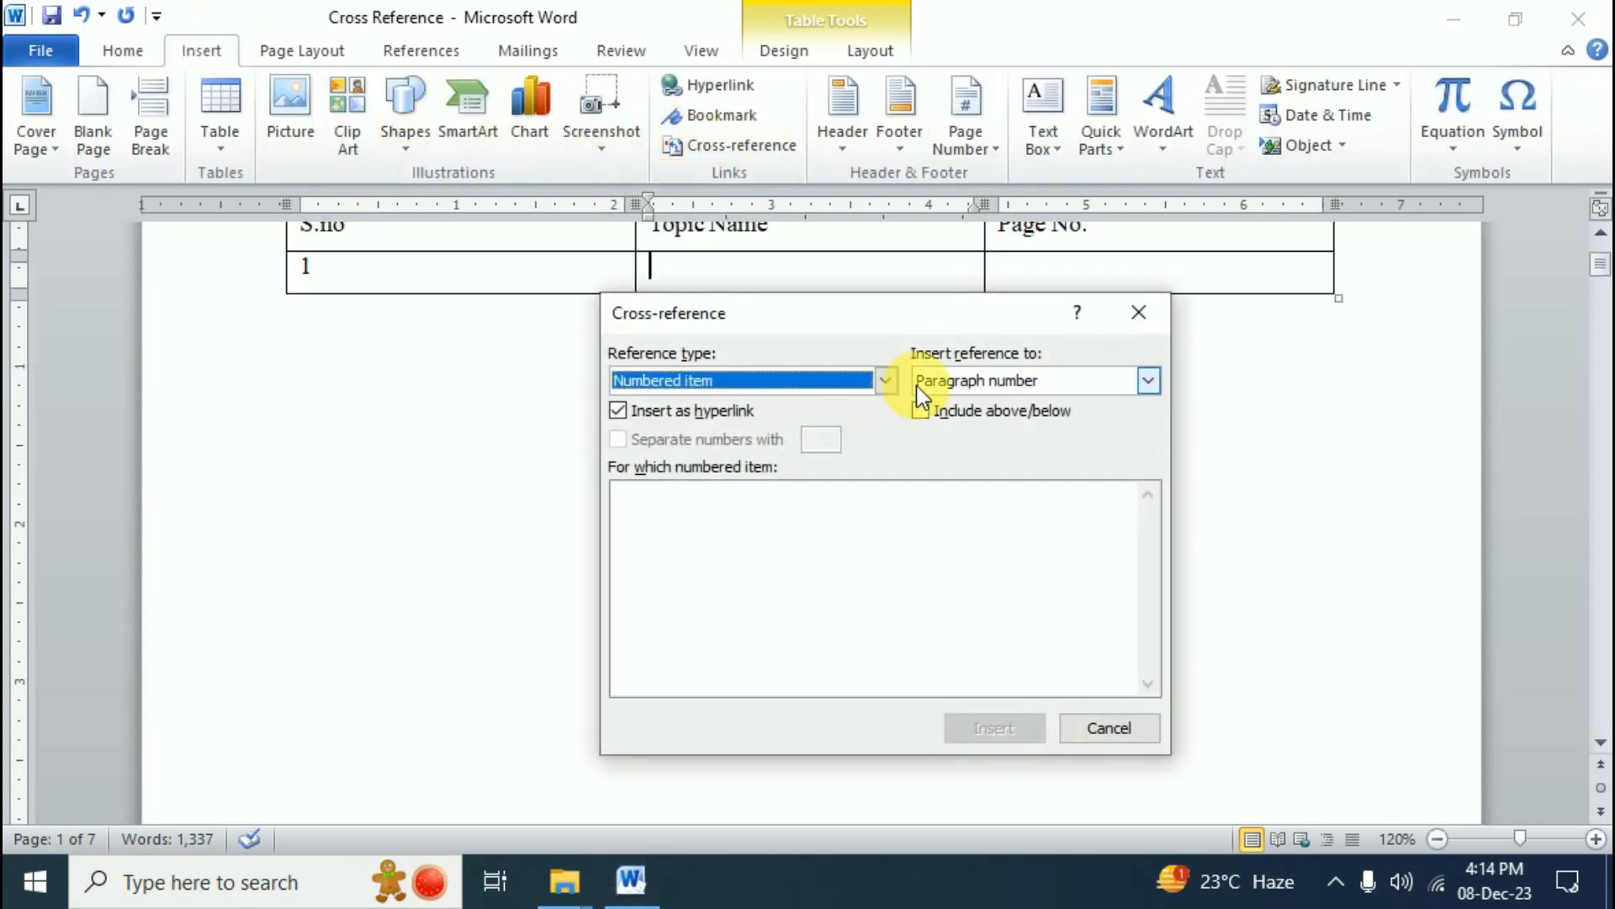
{"action": "left_click", "coordinate": [885, 380]}
{"action": "left_click", "coordinate": [673, 425]}
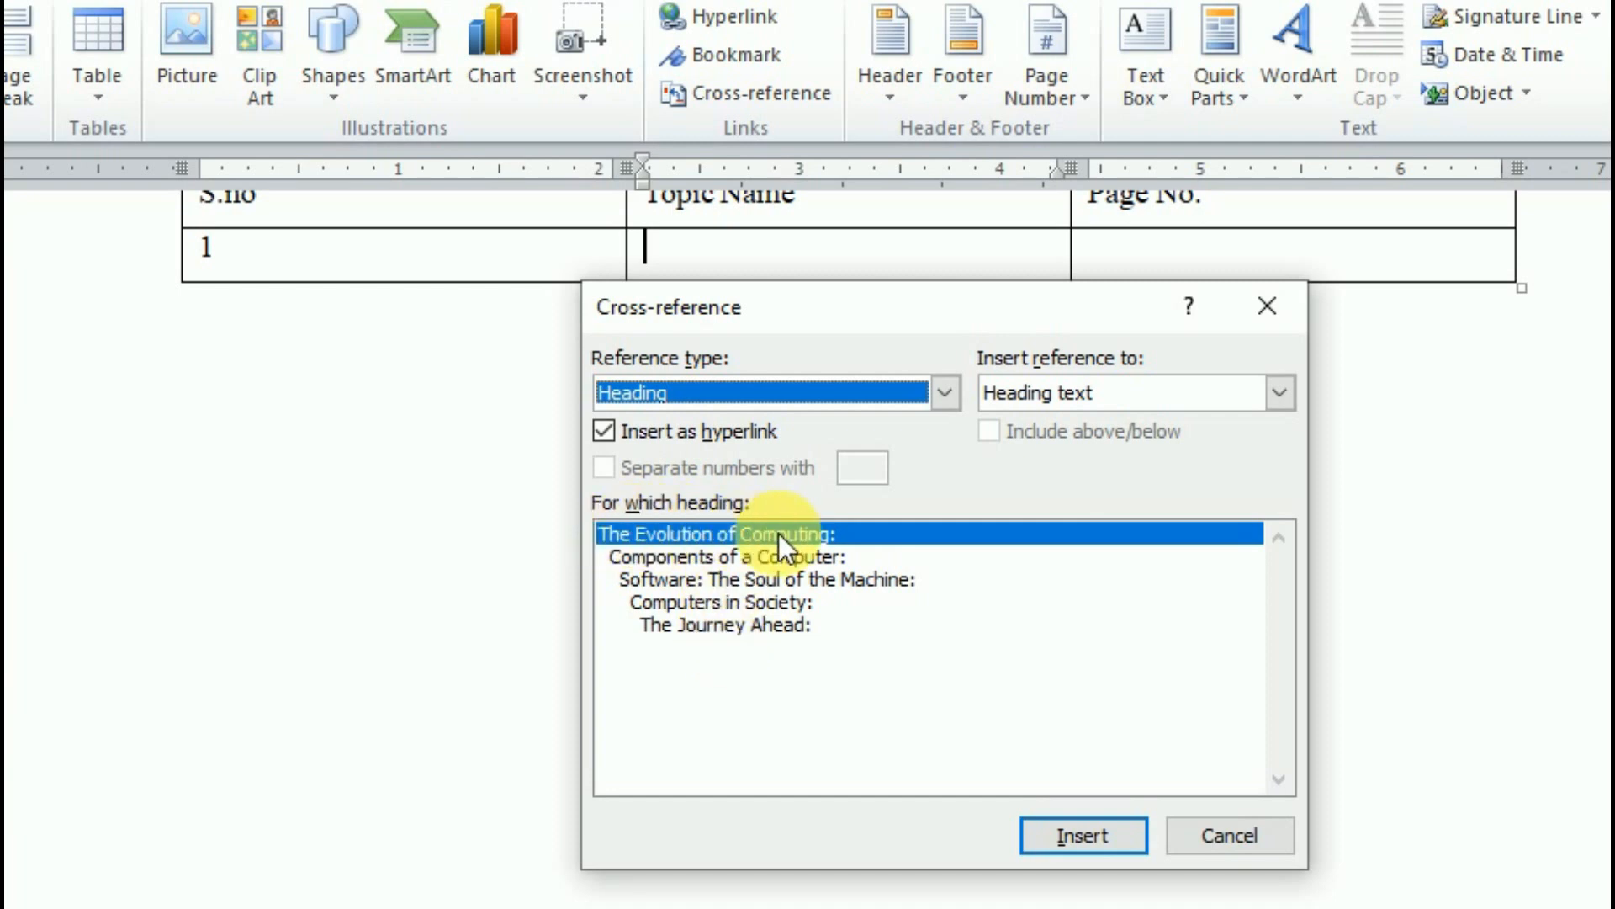
{"action": "left_click", "coordinate": [1070, 837]}
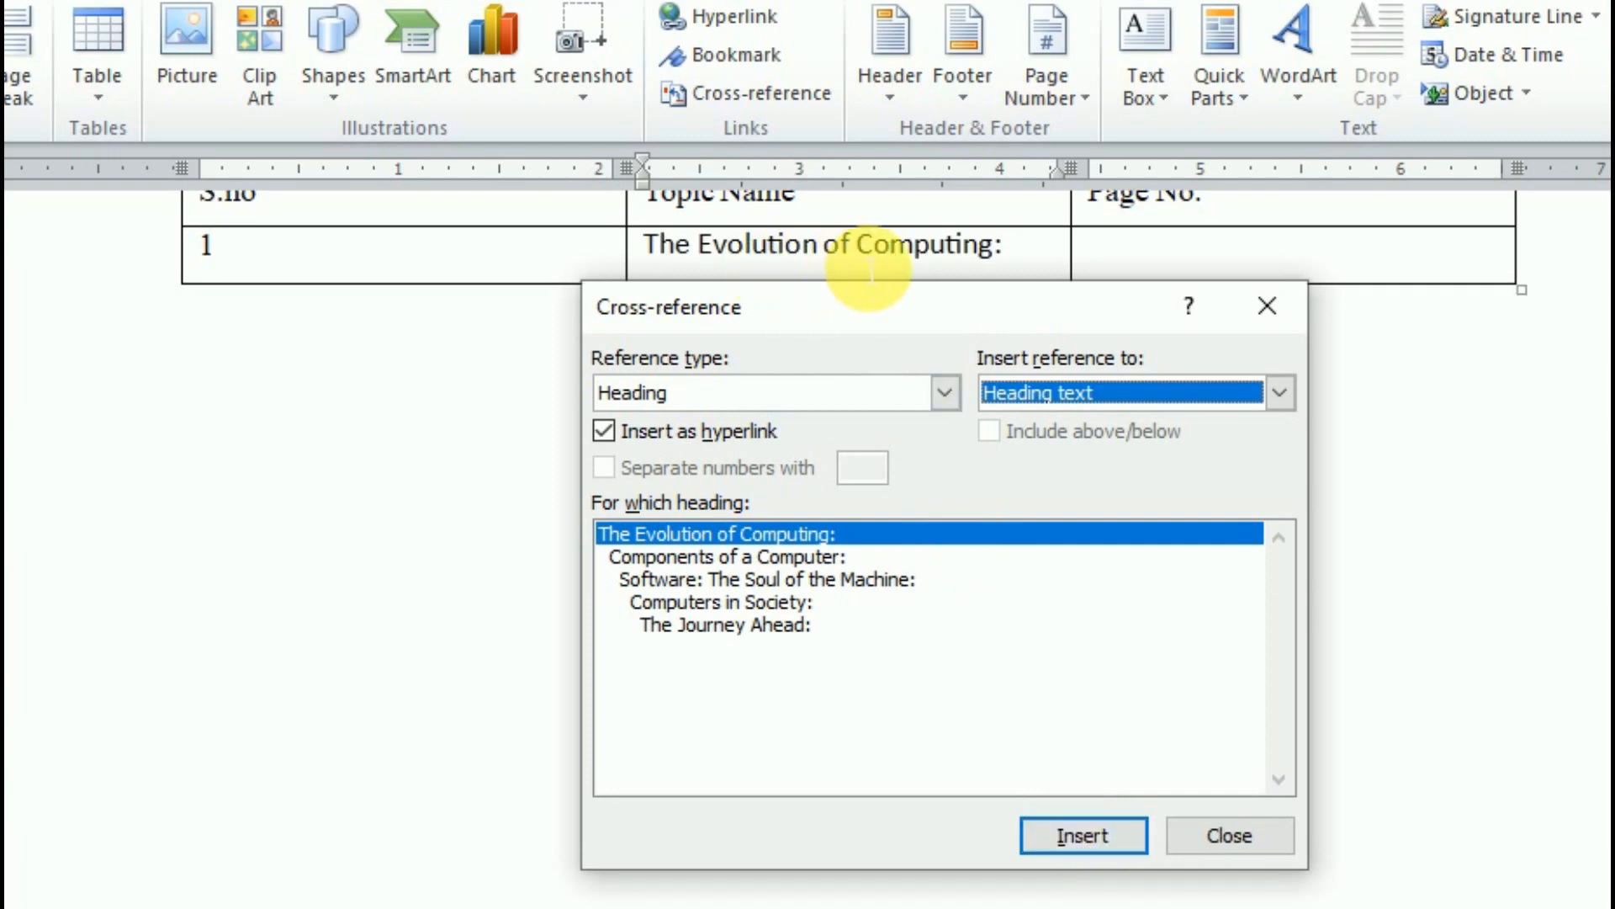
{"action": "left_click_drag", "start_coordinate": [913, 309], "coordinate": [825, 399]}
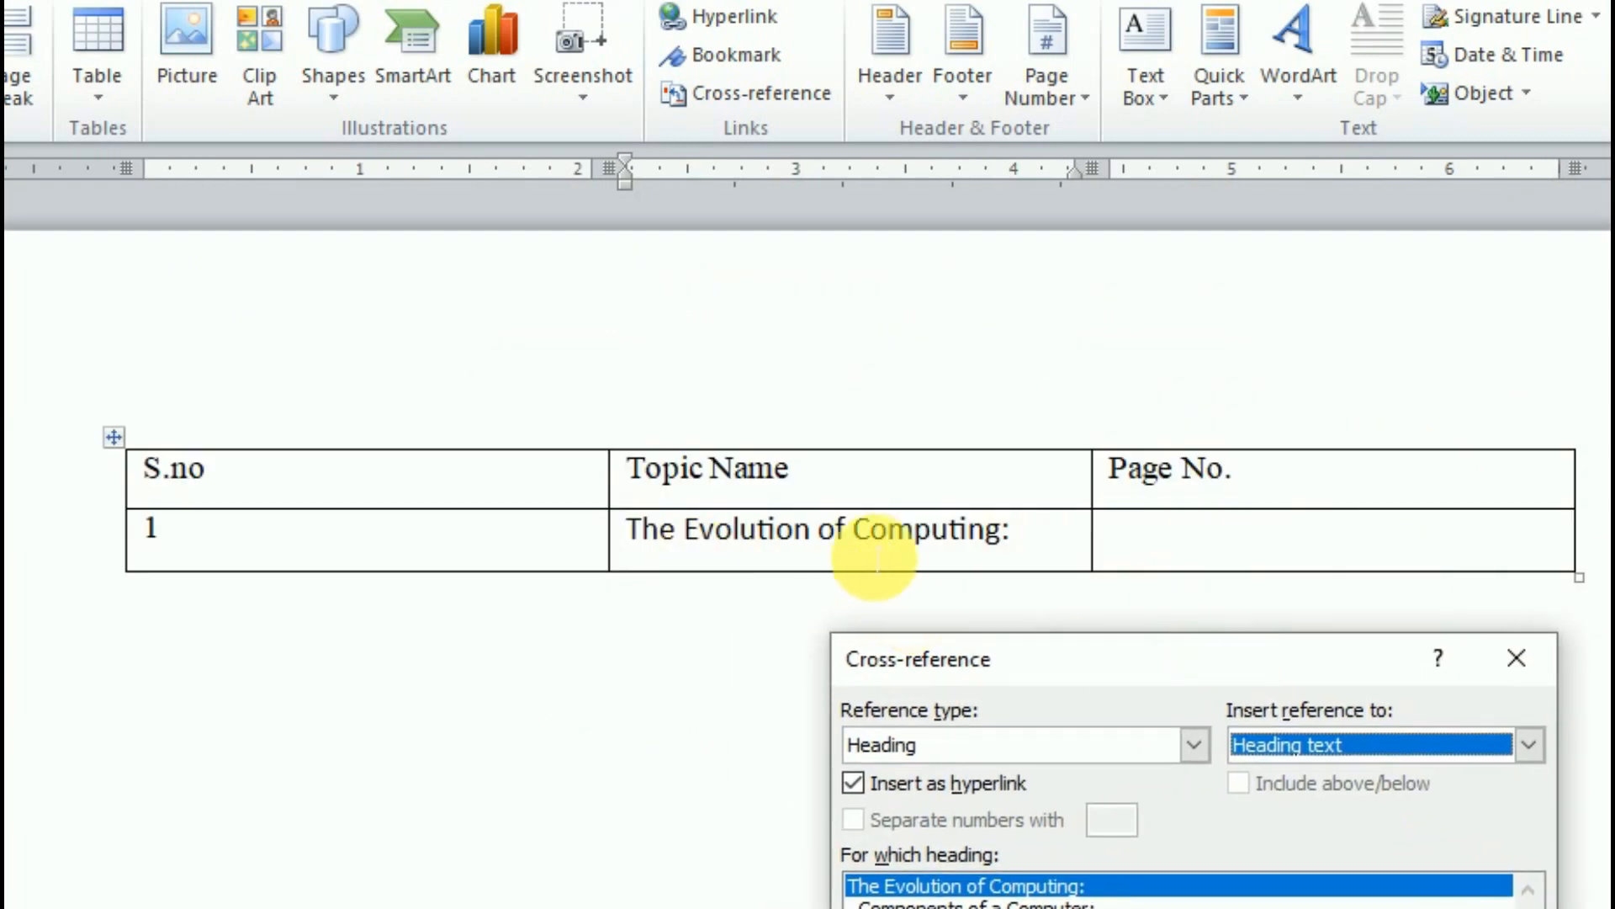
{"action": "left_click", "coordinate": [1065, 547]}
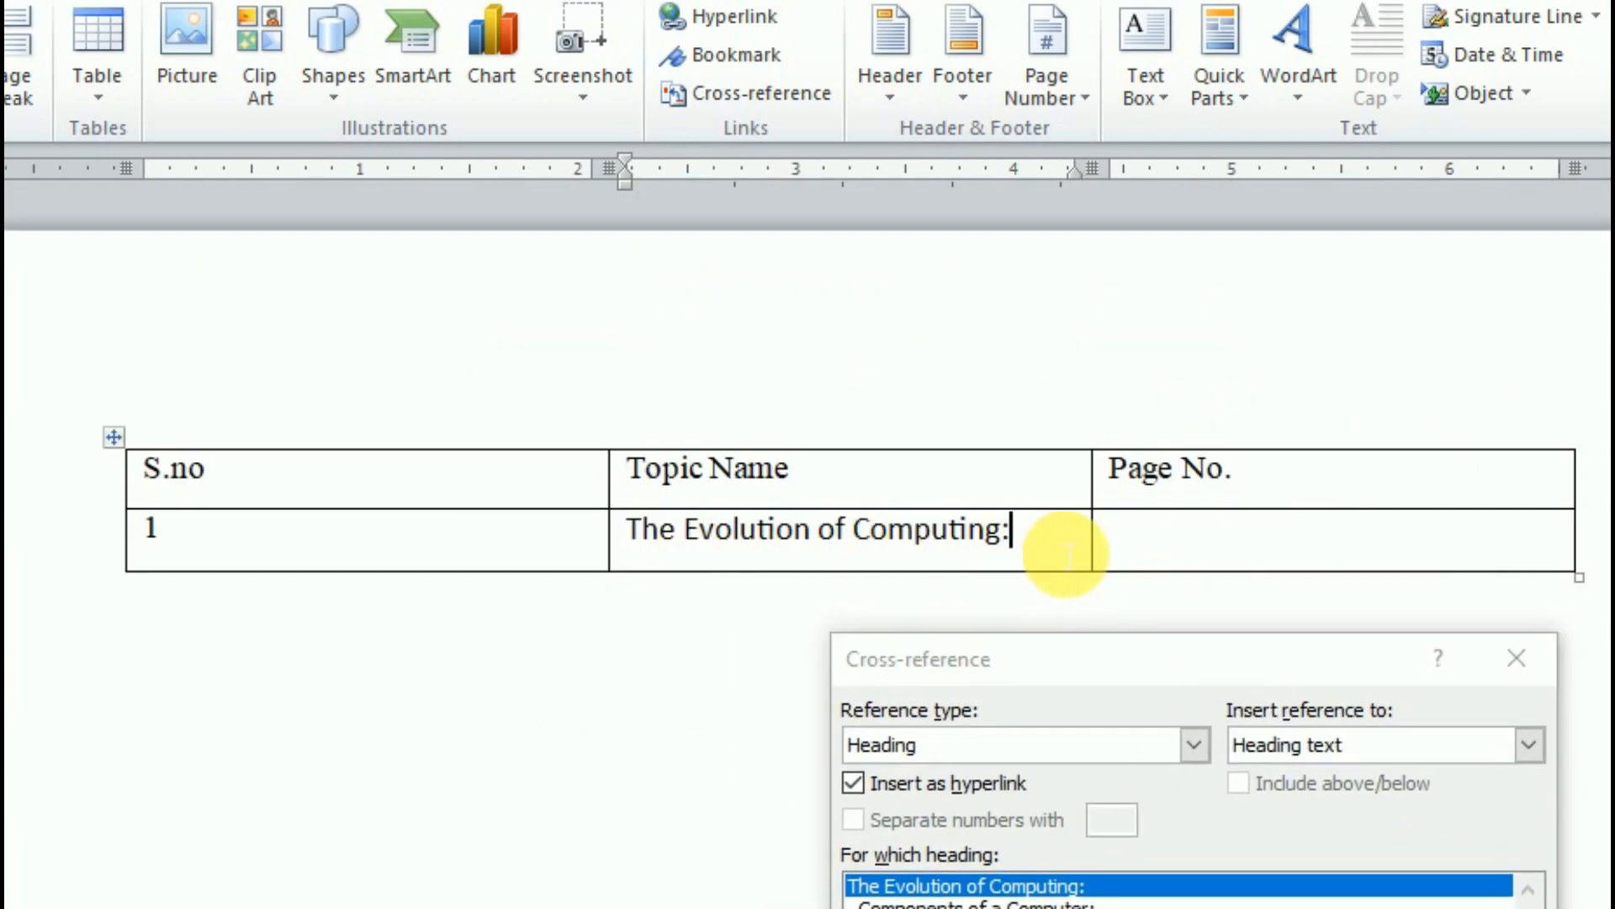
- Insert the heading's page number cross-reference, 2, in the Page No. cell
{"action": "left_click", "coordinate": [1103, 551]}
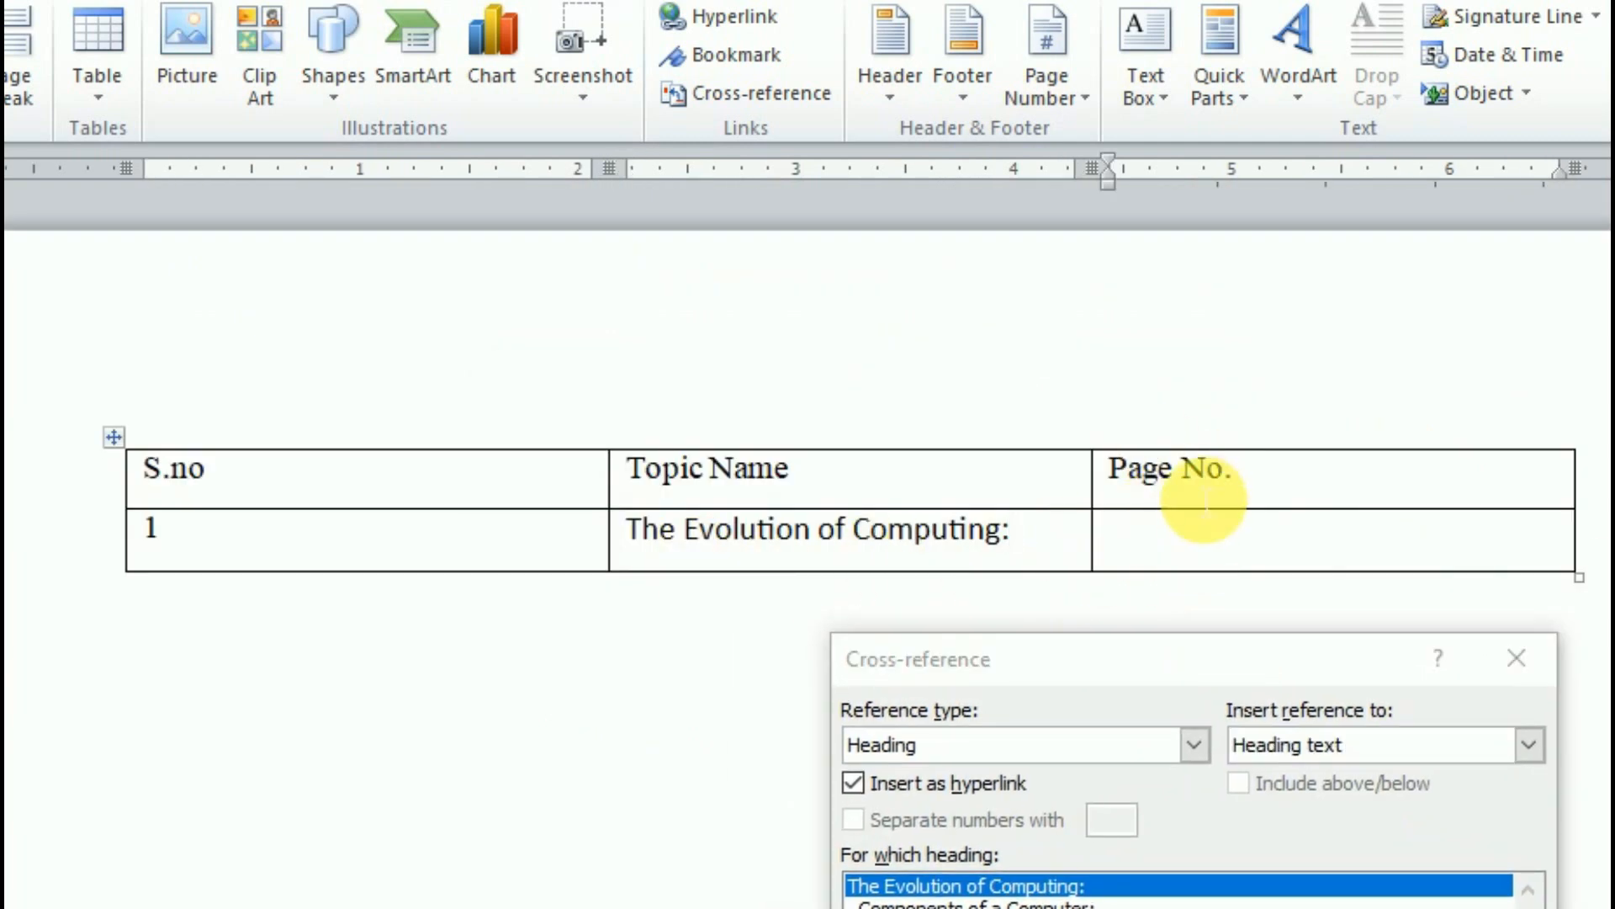
{"action": "left_click_drag", "start_coordinate": [1116, 646], "coordinate": [456, 367]}
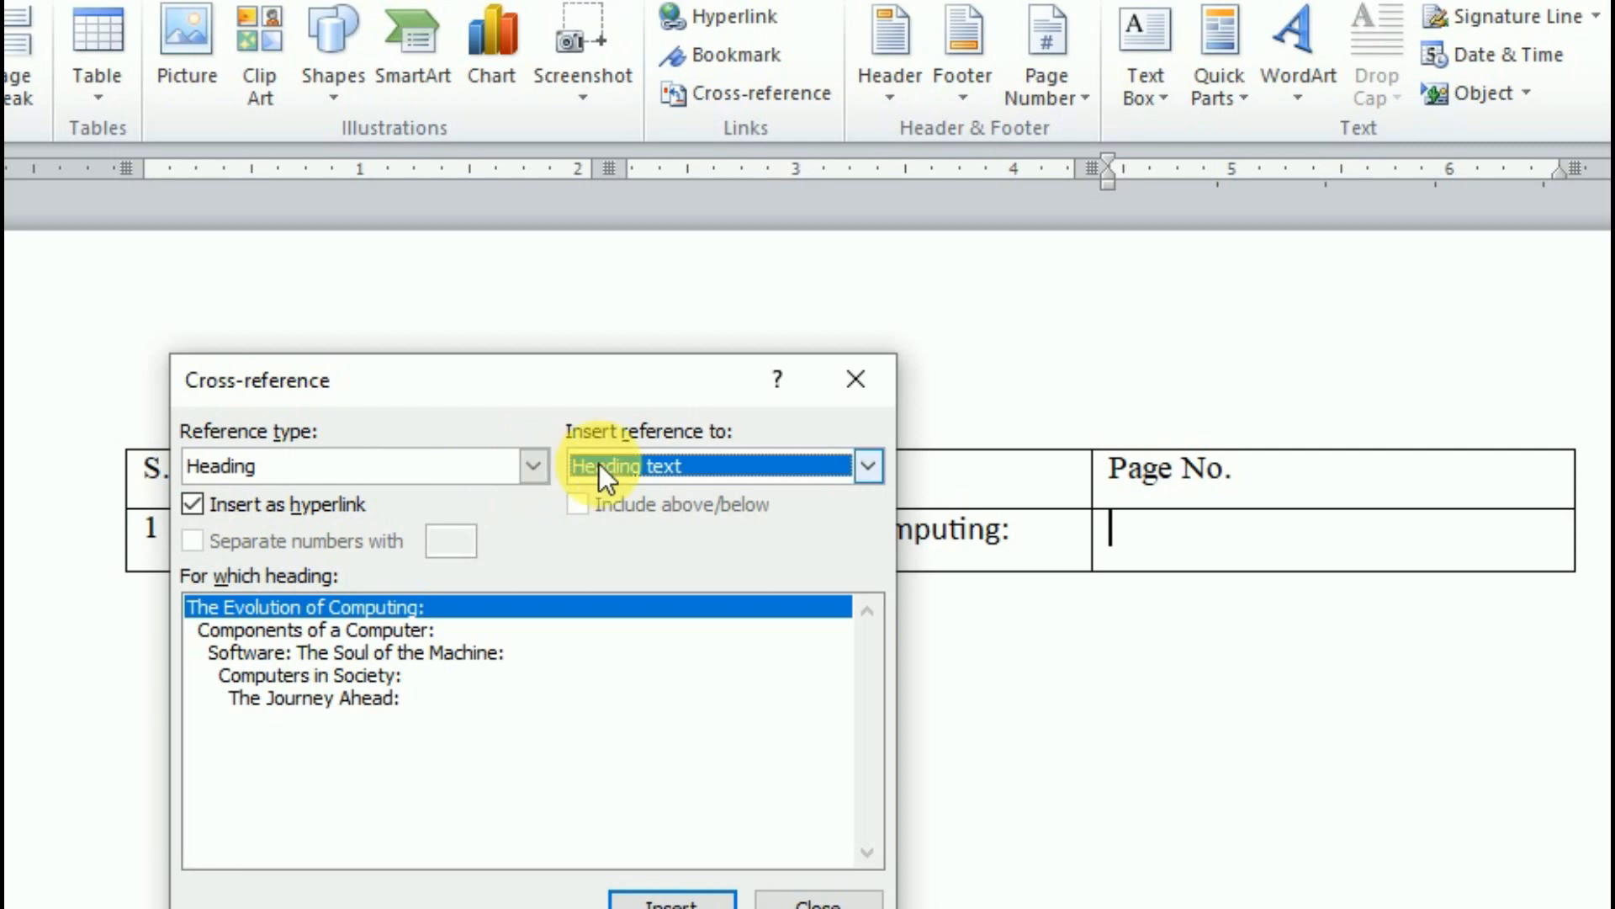
{"action": "left_click", "coordinate": [855, 473]}
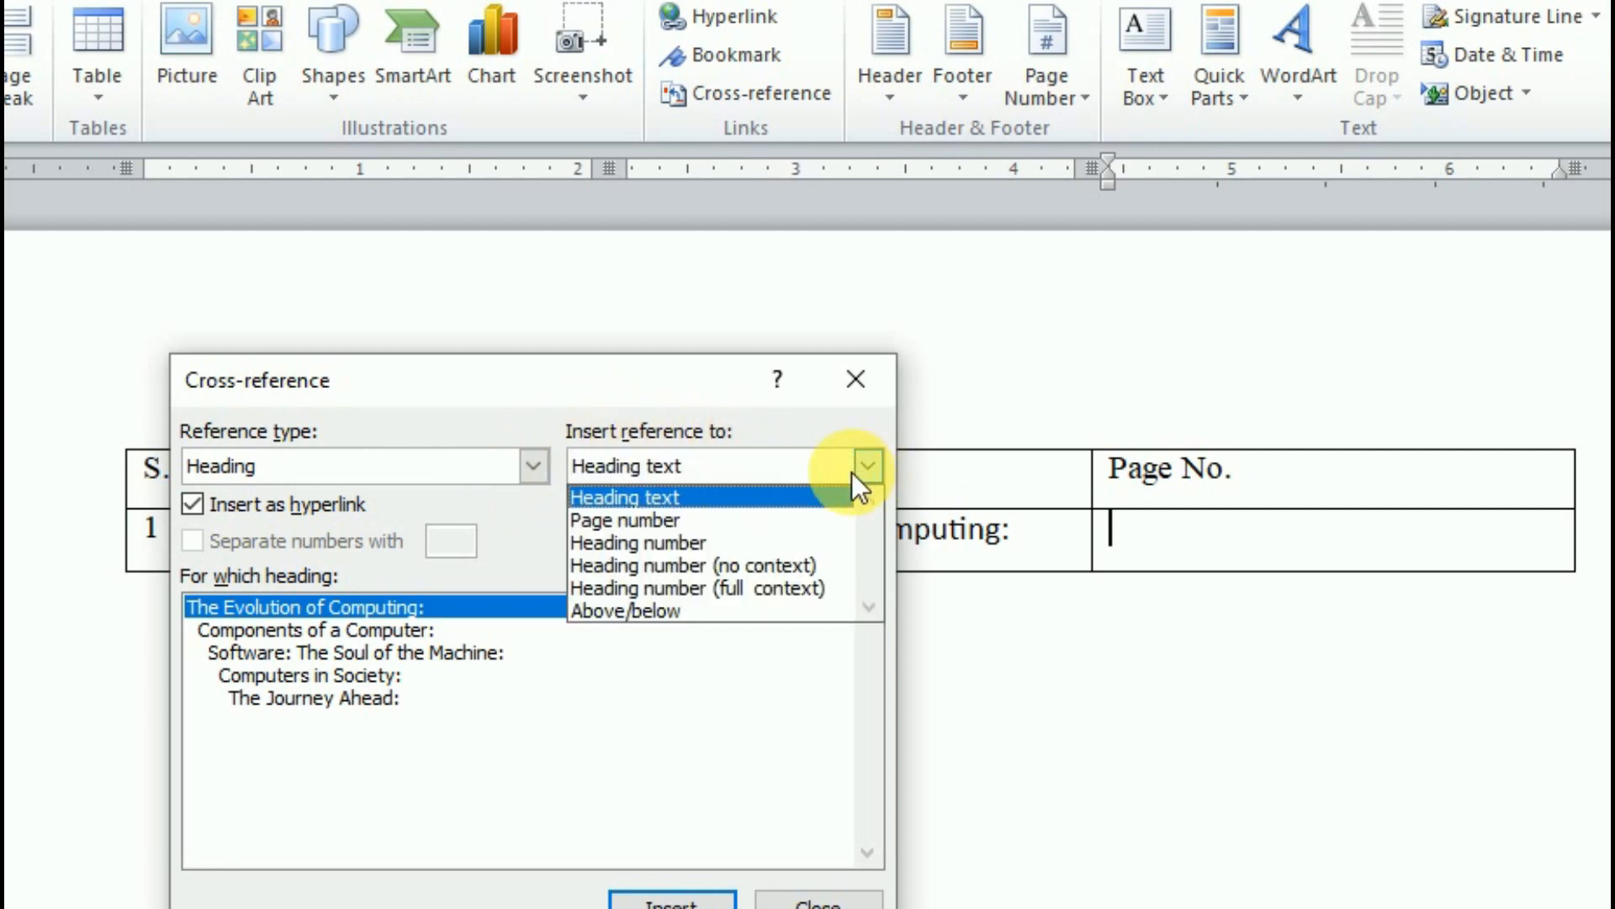
{"action": "left_click", "coordinate": [684, 517]}
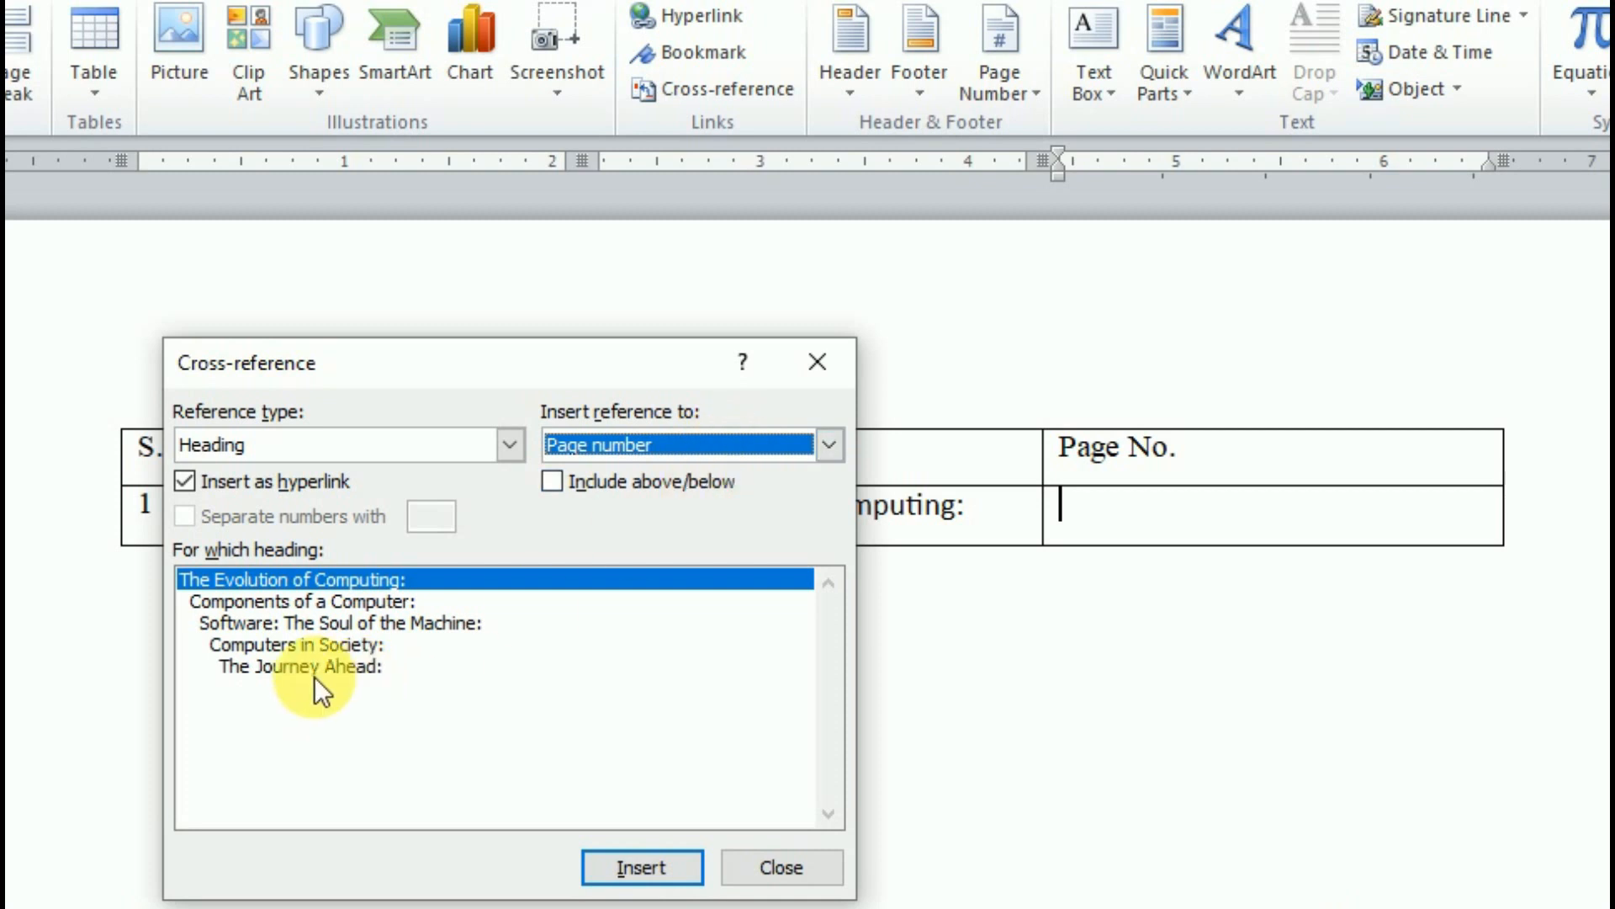
{"action": "left_click", "coordinate": [627, 875]}
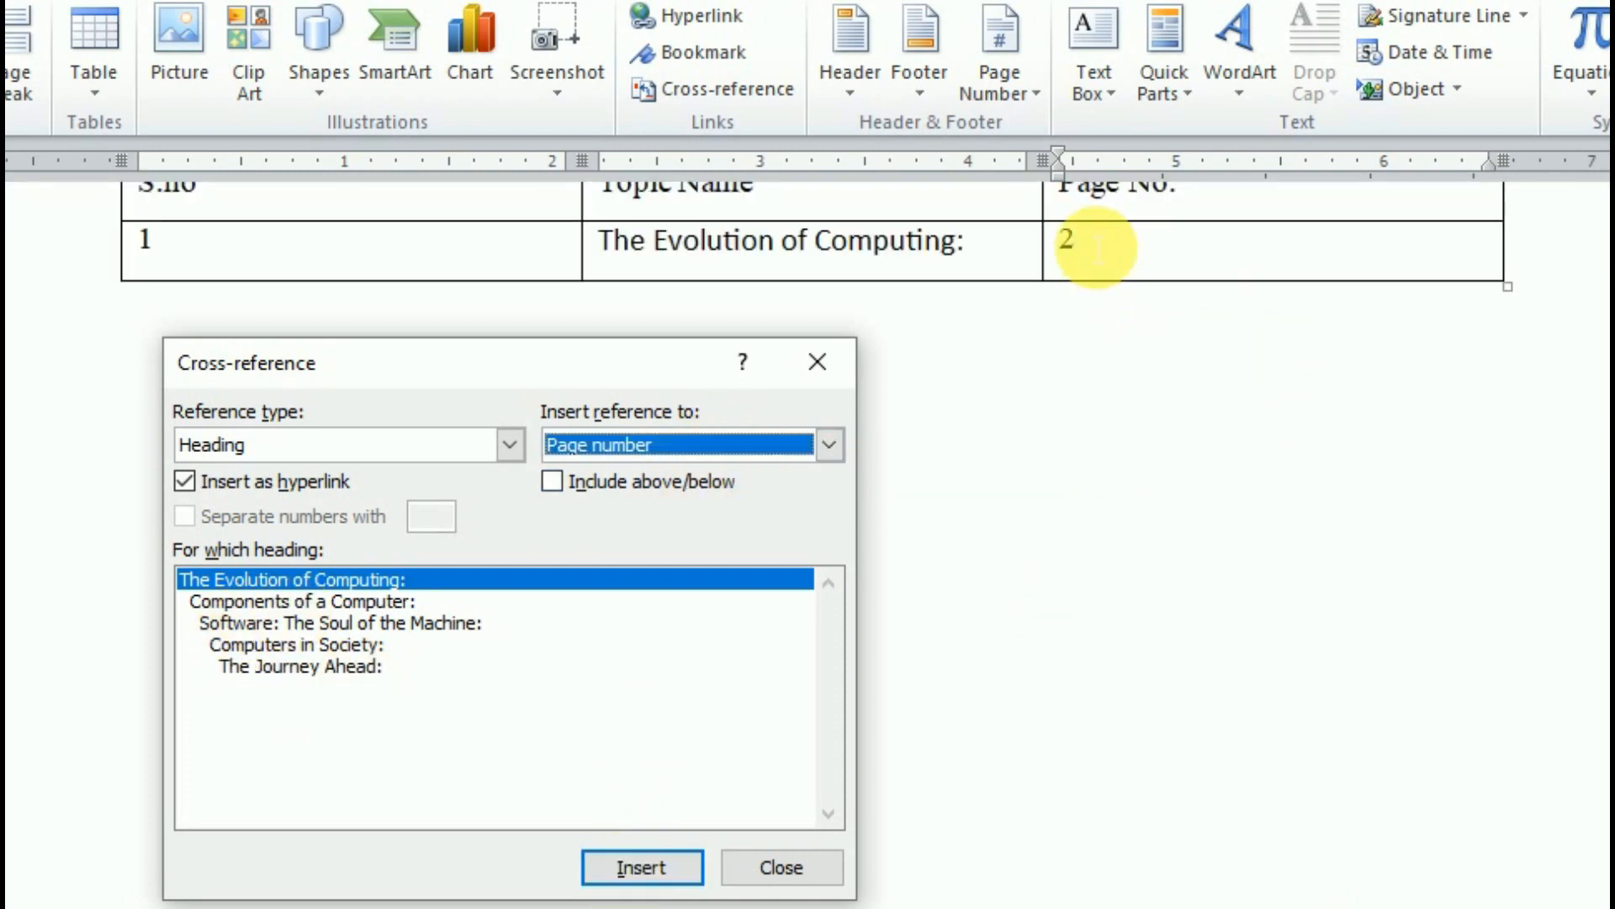
{"action": "left_click", "coordinate": [599, 352]}
{"action": "left_click_drag", "start_coordinate": [600, 351], "coordinate": [589, 514]}
{"action": "scroll", "coordinate": [1189, 350], "scroll_direction": "up", "scroll_amount": 1}
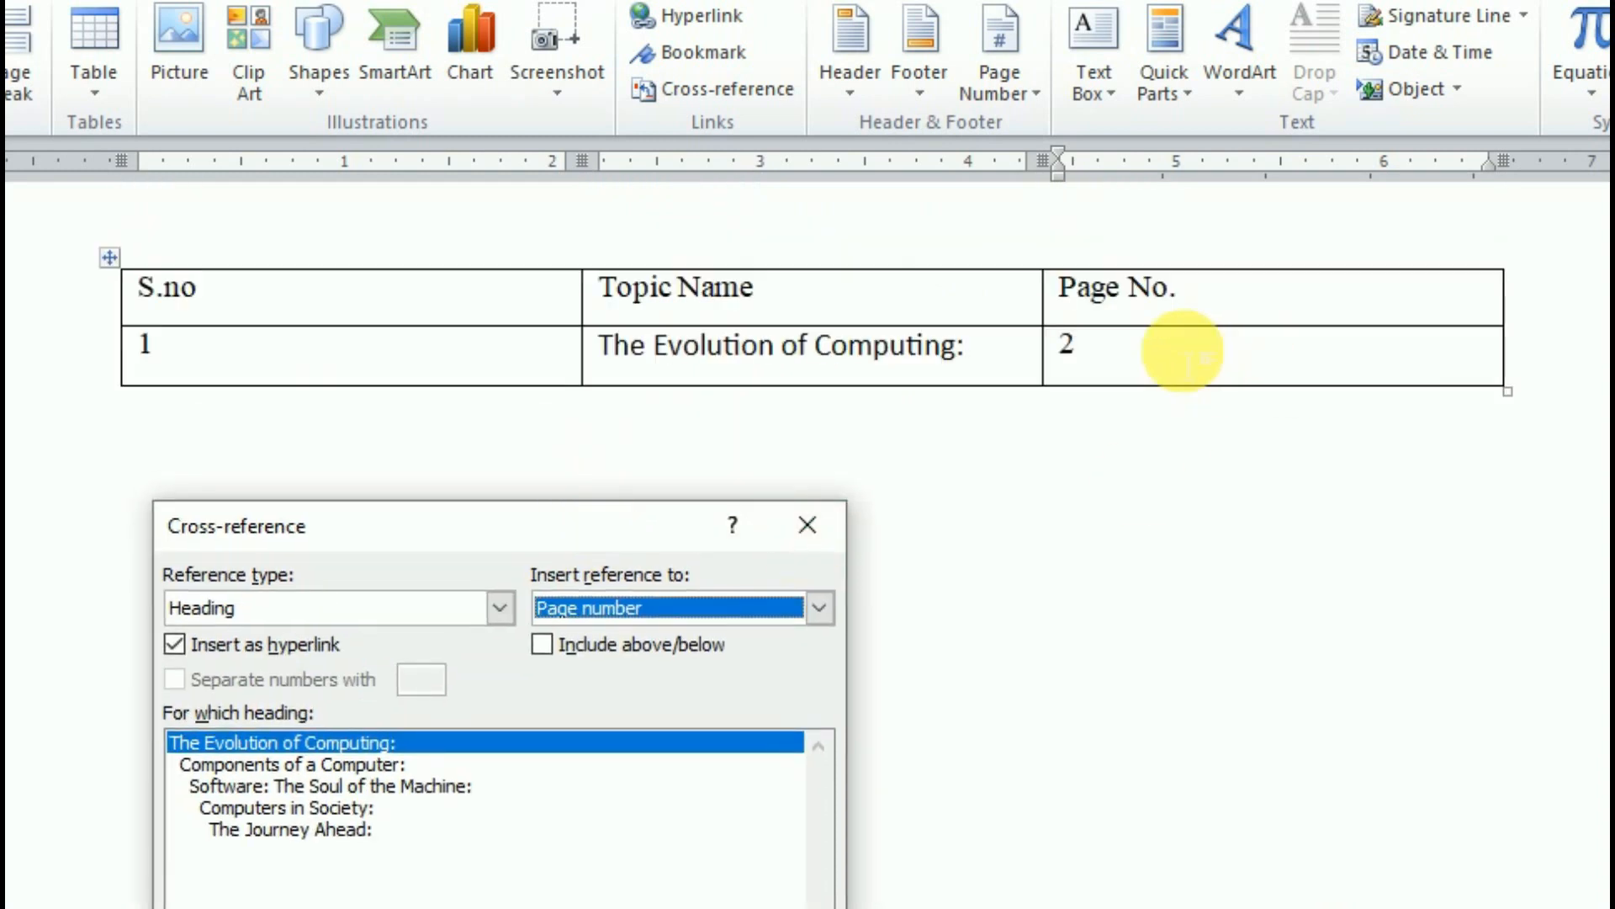
{"action": "left_click", "coordinate": [1146, 353]}
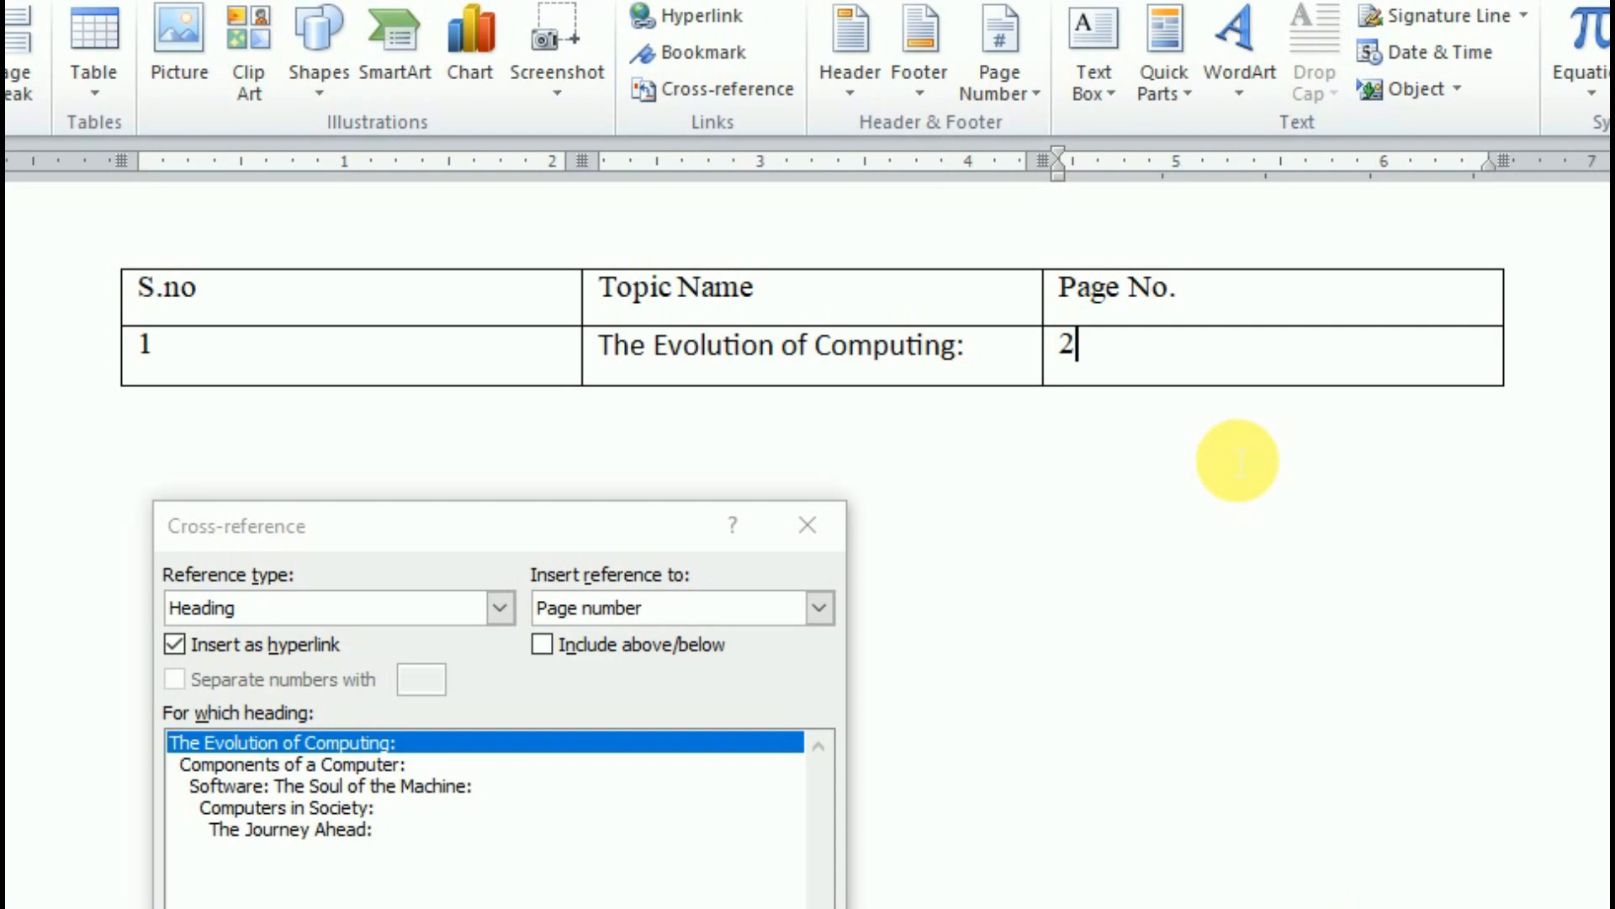
- Add a new table row numbered 2
{"action": "key", "text": "Tab"}
{"action": "type", "text": "2"}
{"action": "key", "text": "Tab"}
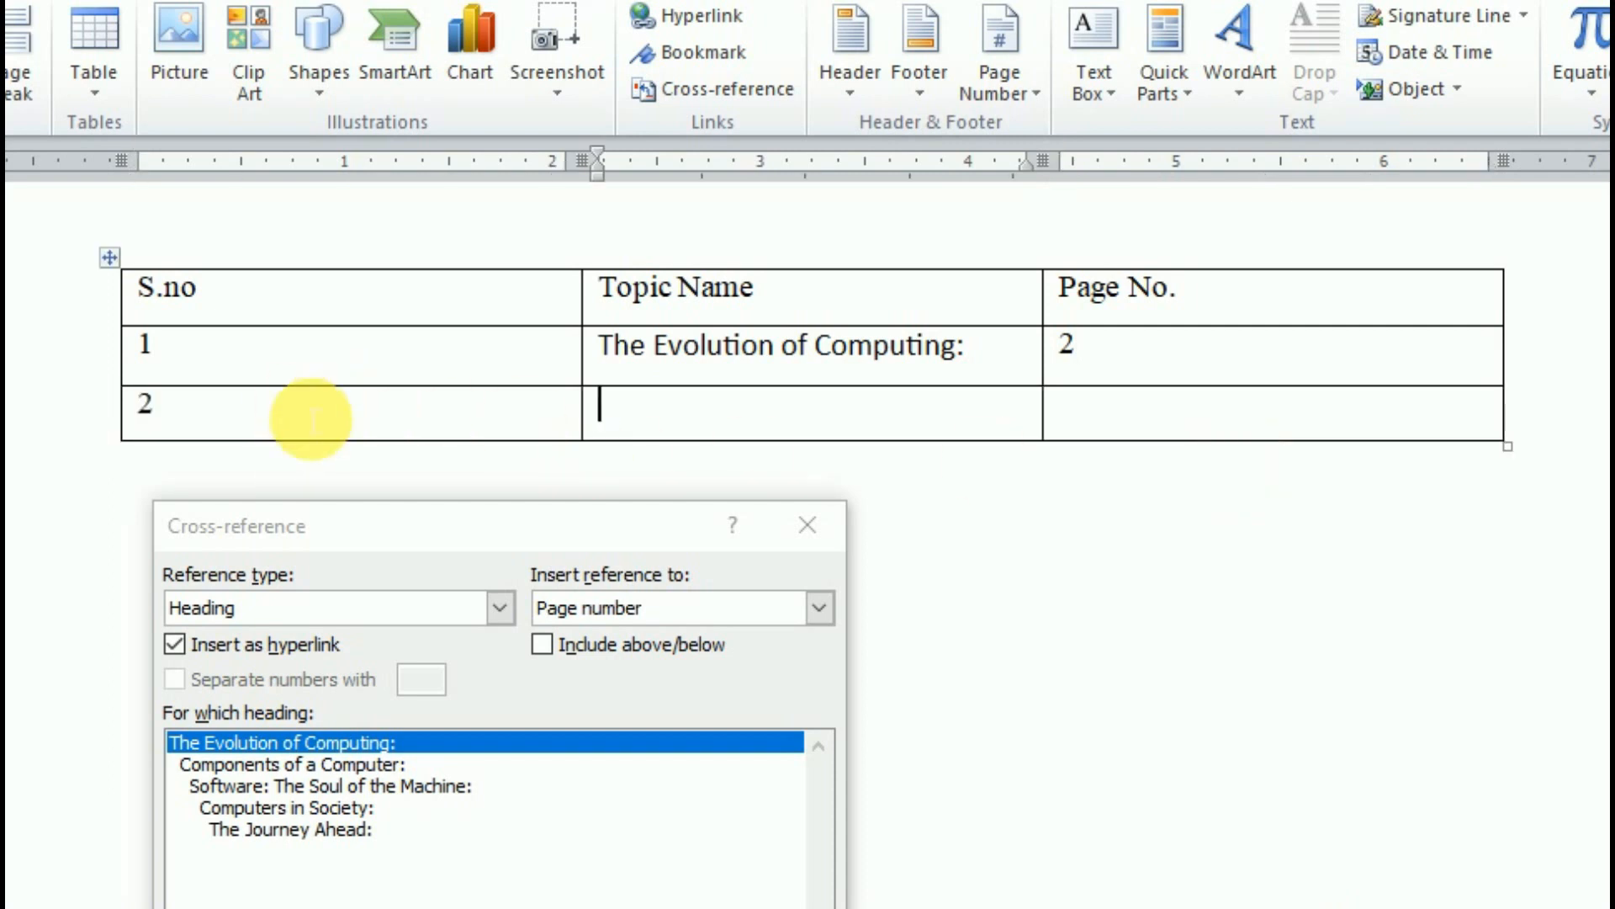
- Insert a Heading text cross-reference to Components of a Computer: in row 2's topic cell
{"action": "left_click", "coordinate": [236, 767]}
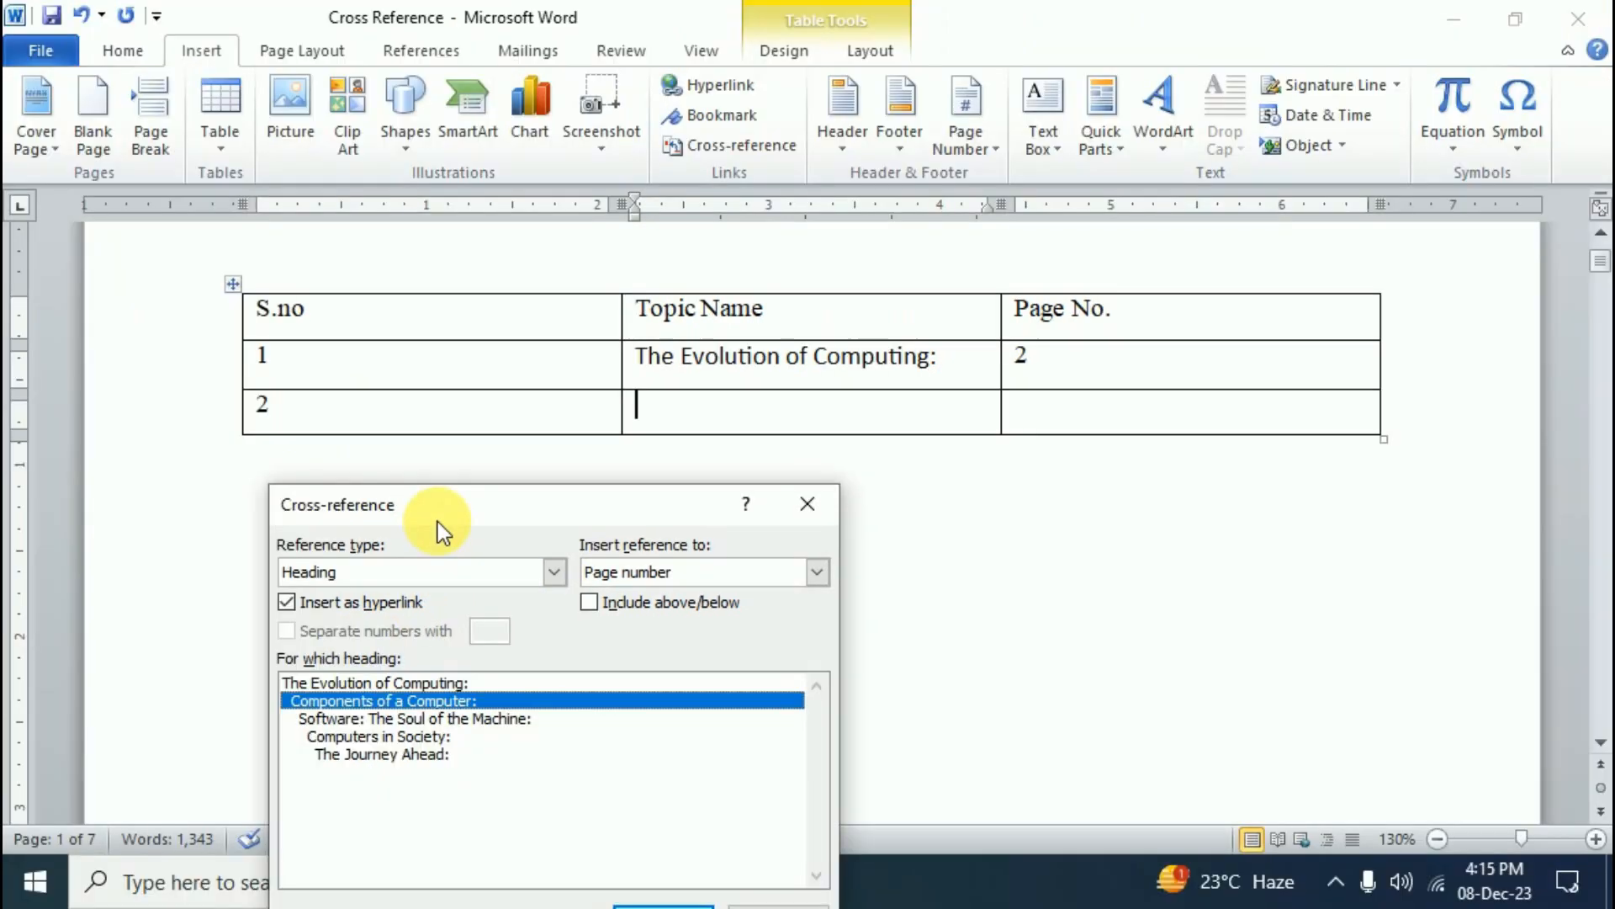
{"action": "left_click_drag", "start_coordinate": [351, 557], "coordinate": [69, 285]}
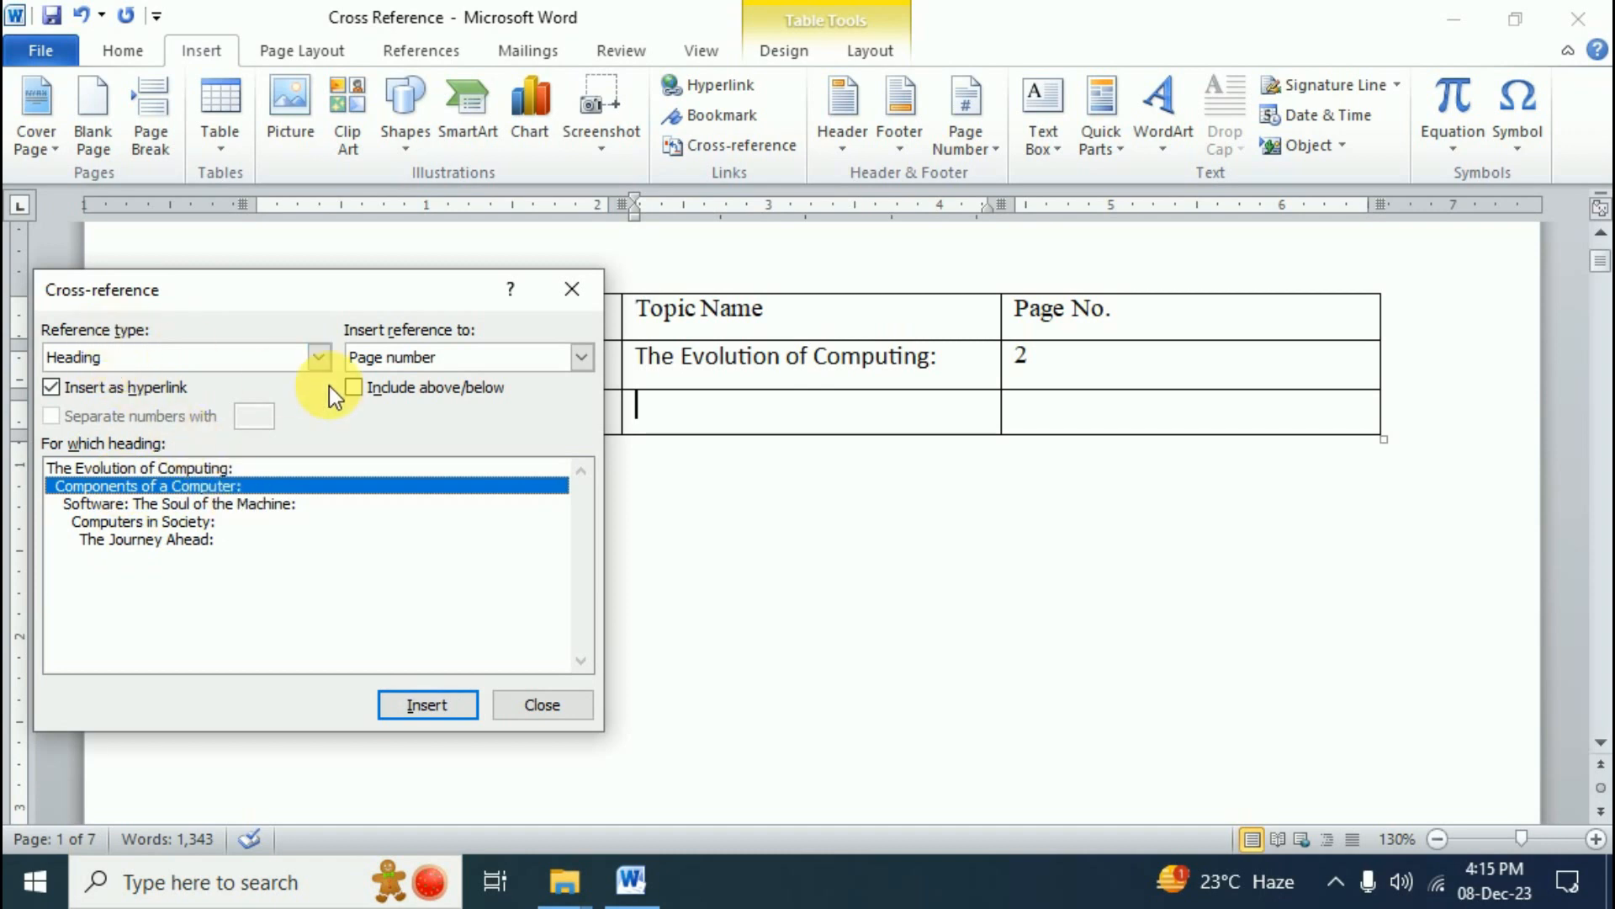
{"action": "left_click", "coordinate": [580, 361]}
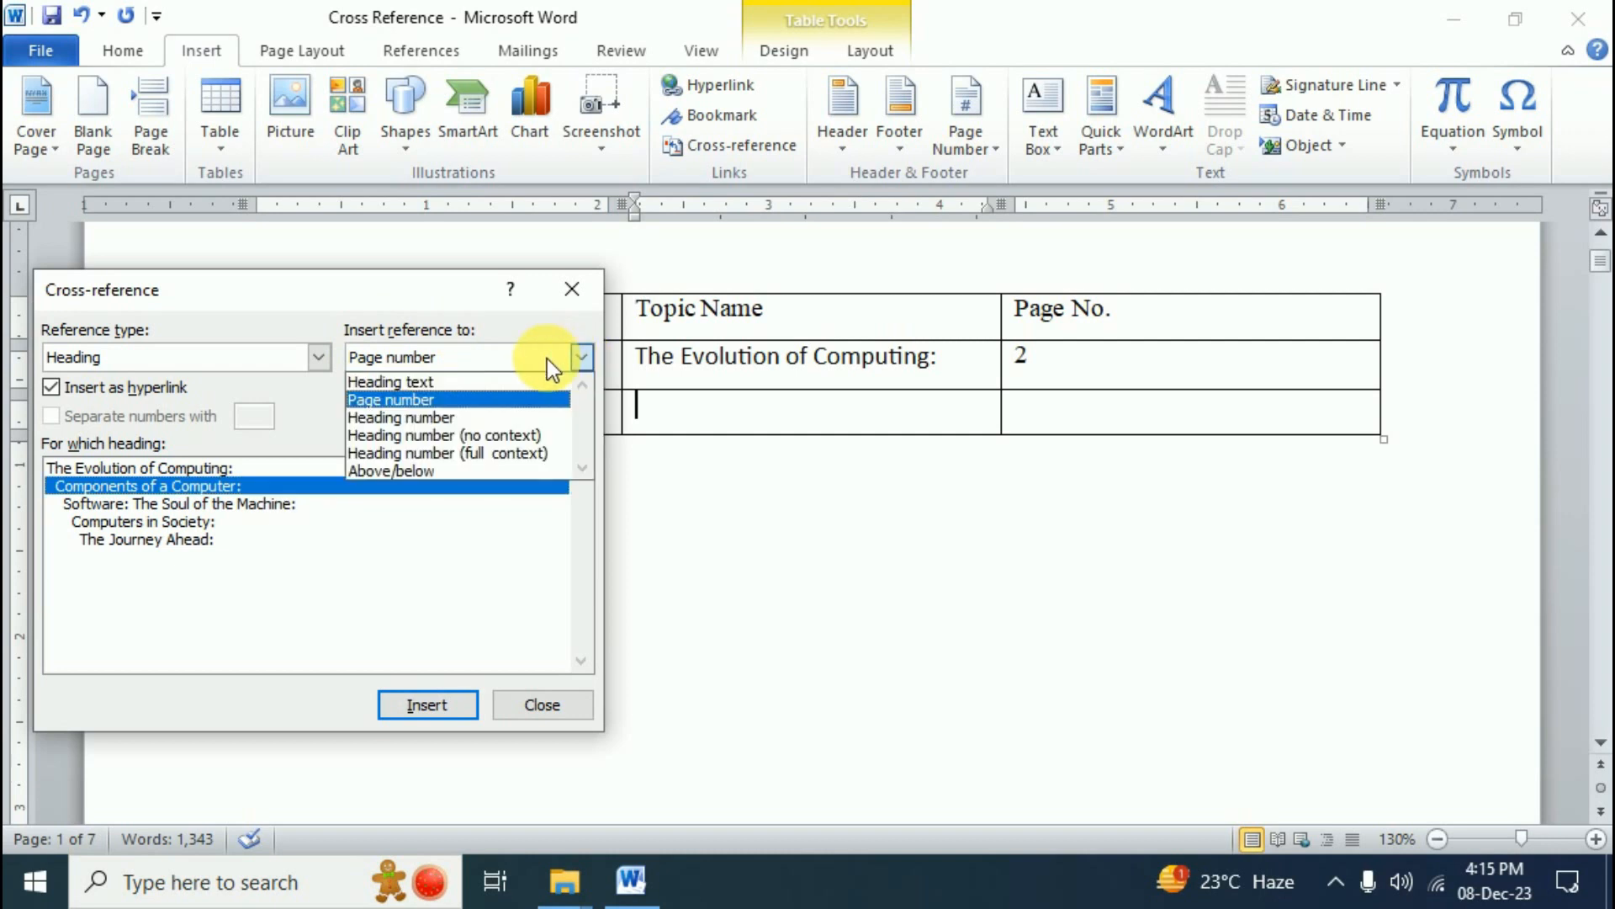
{"action": "left_click", "coordinate": [416, 382]}
{"action": "left_click", "coordinate": [437, 705]}
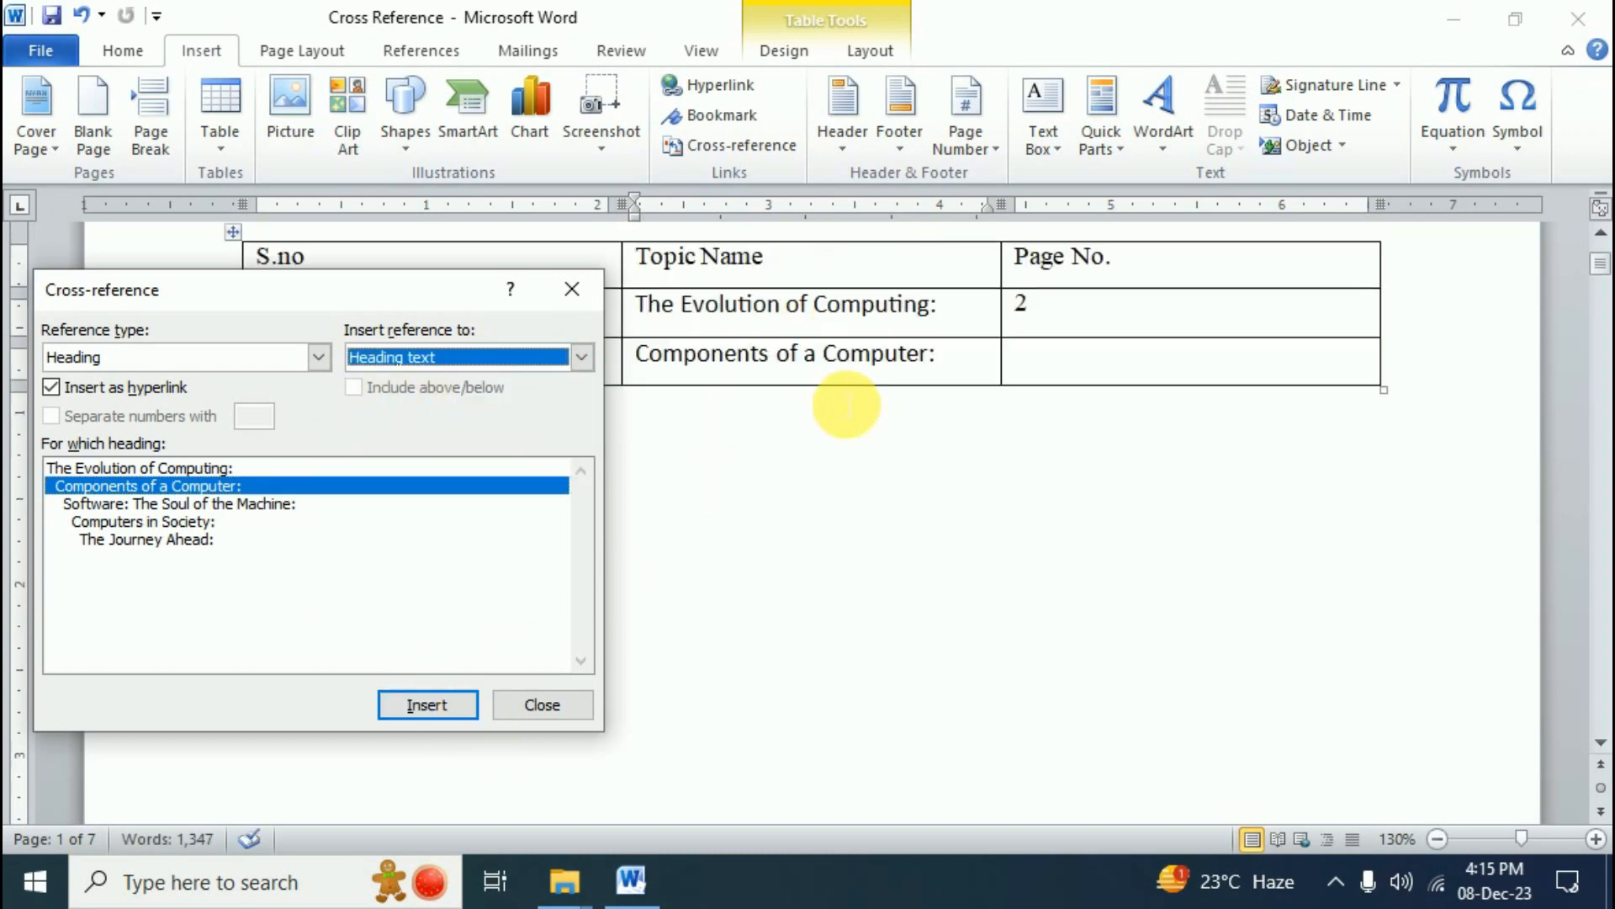
{"action": "scroll", "coordinate": [841, 379], "scroll_direction": "up", "scroll_amount": 3}
- Insert the page number cross-reference, 3, in row 2's Page No. cell
{"action": "left_click", "coordinate": [966, 459]}
{"action": "left_click", "coordinate": [1039, 459]}
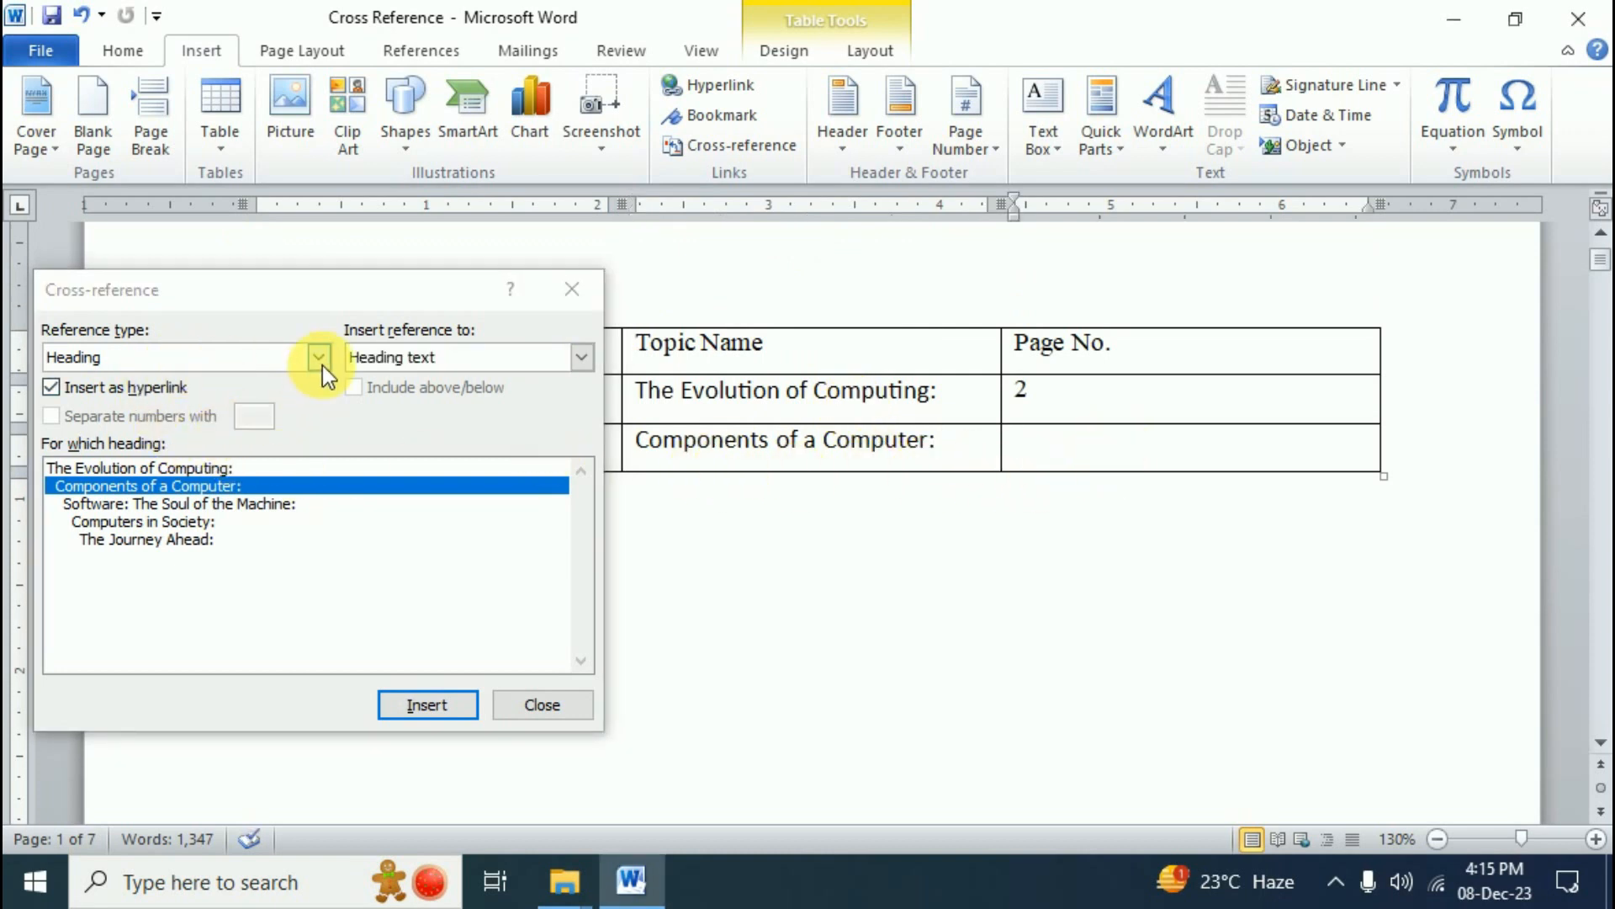
{"action": "left_click", "coordinate": [591, 367]}
{"action": "left_click", "coordinate": [411, 403]}
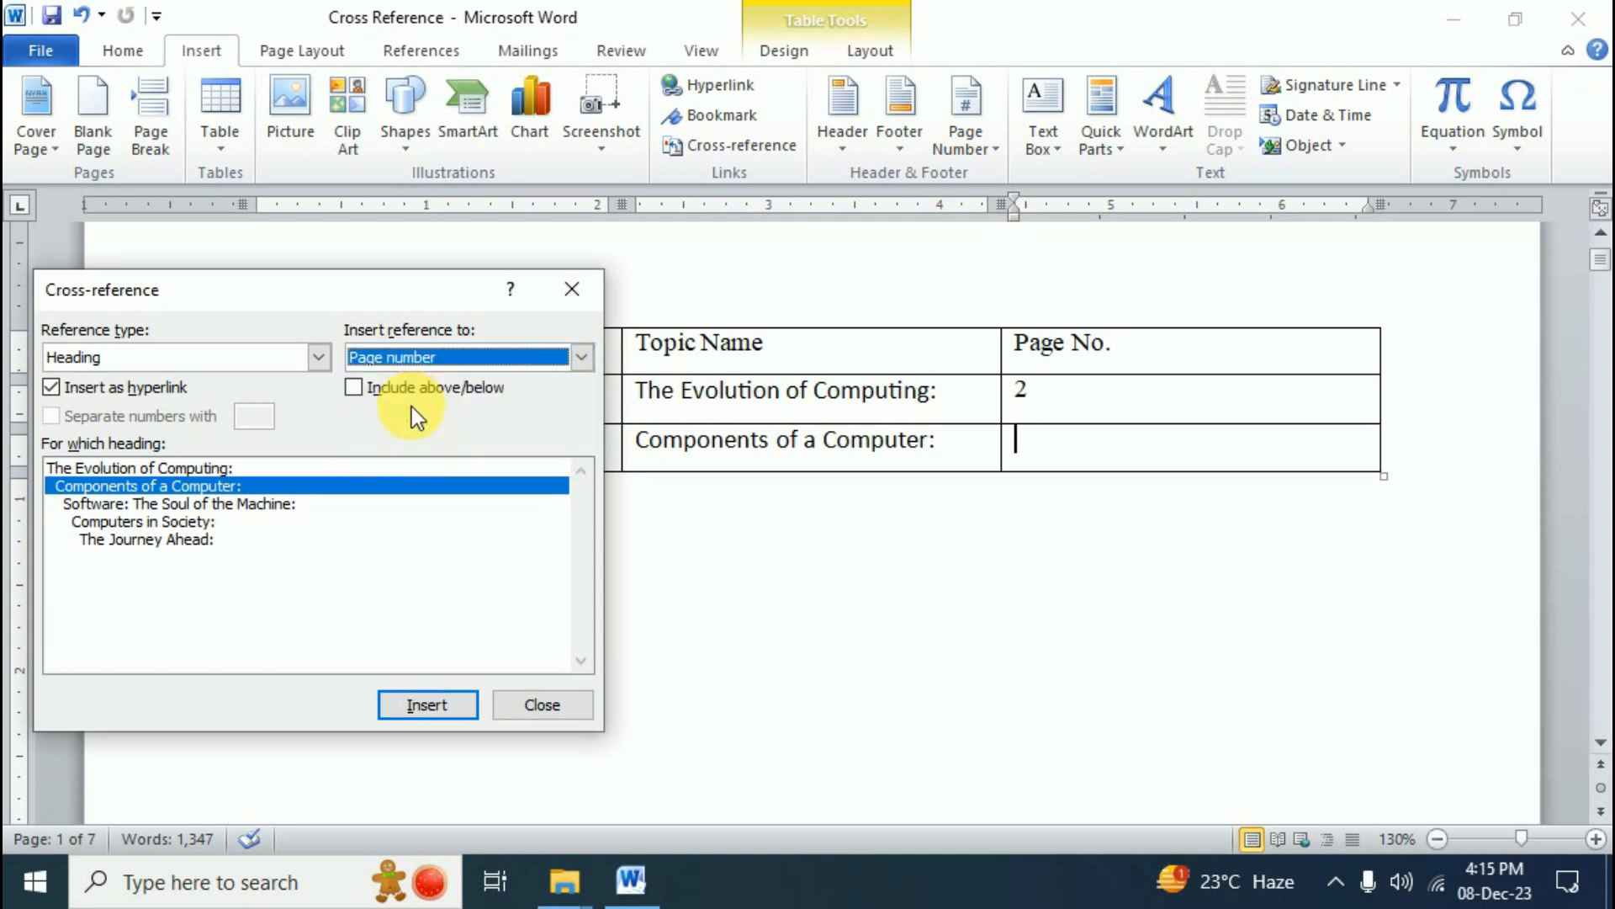
{"action": "left_click", "coordinate": [427, 705]}
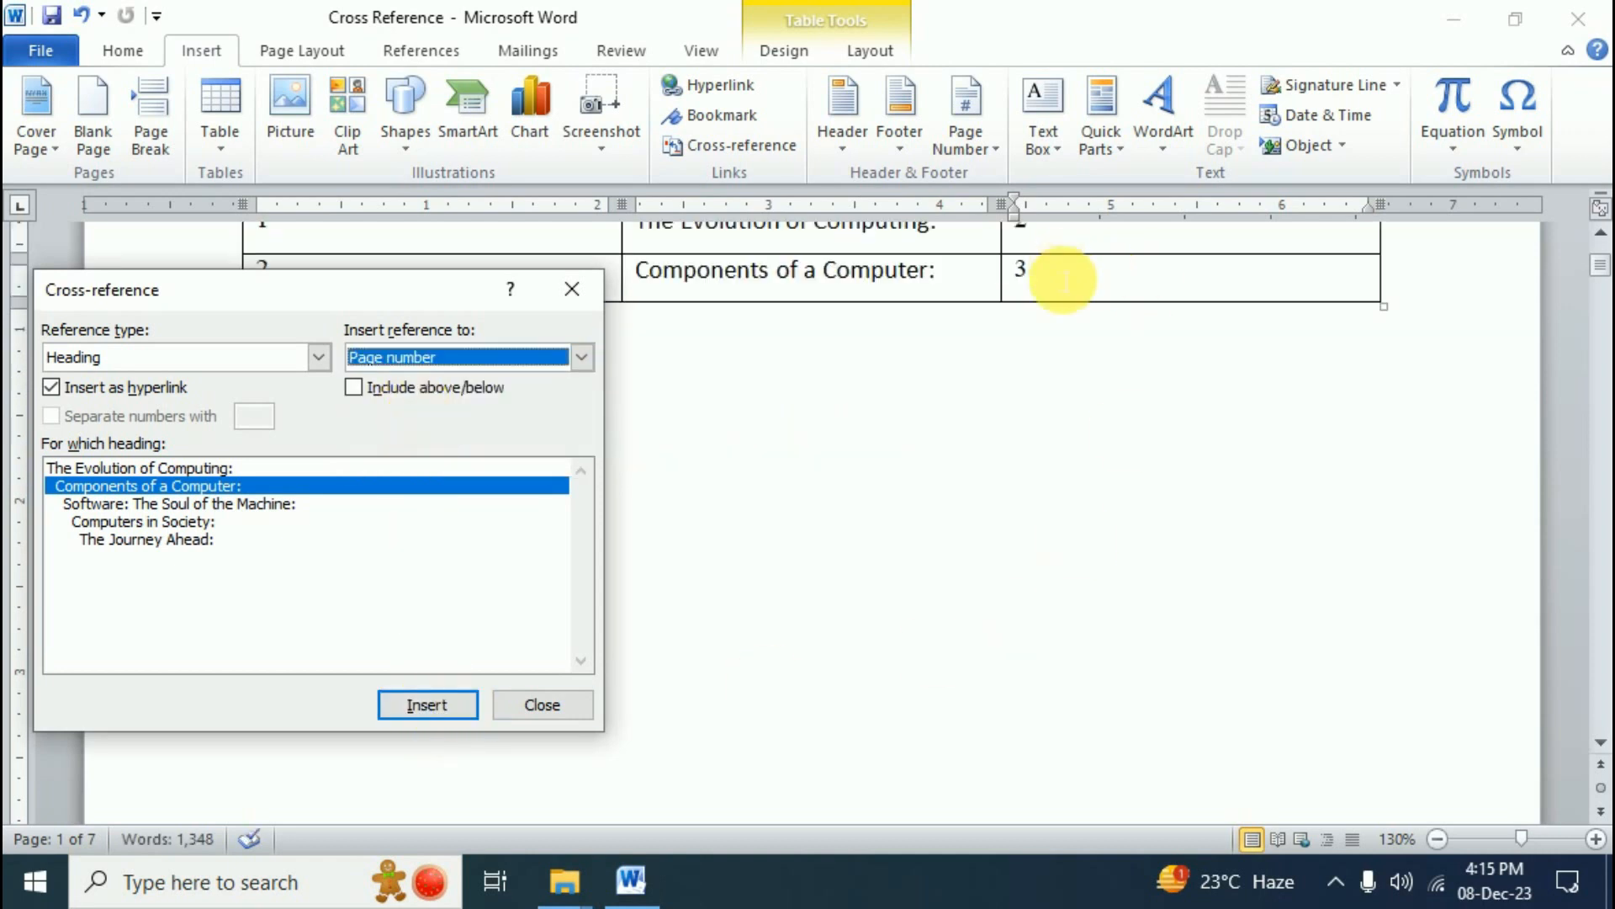
{"action": "scroll", "coordinate": [1053, 439], "scroll_direction": "up", "scroll_amount": 1}
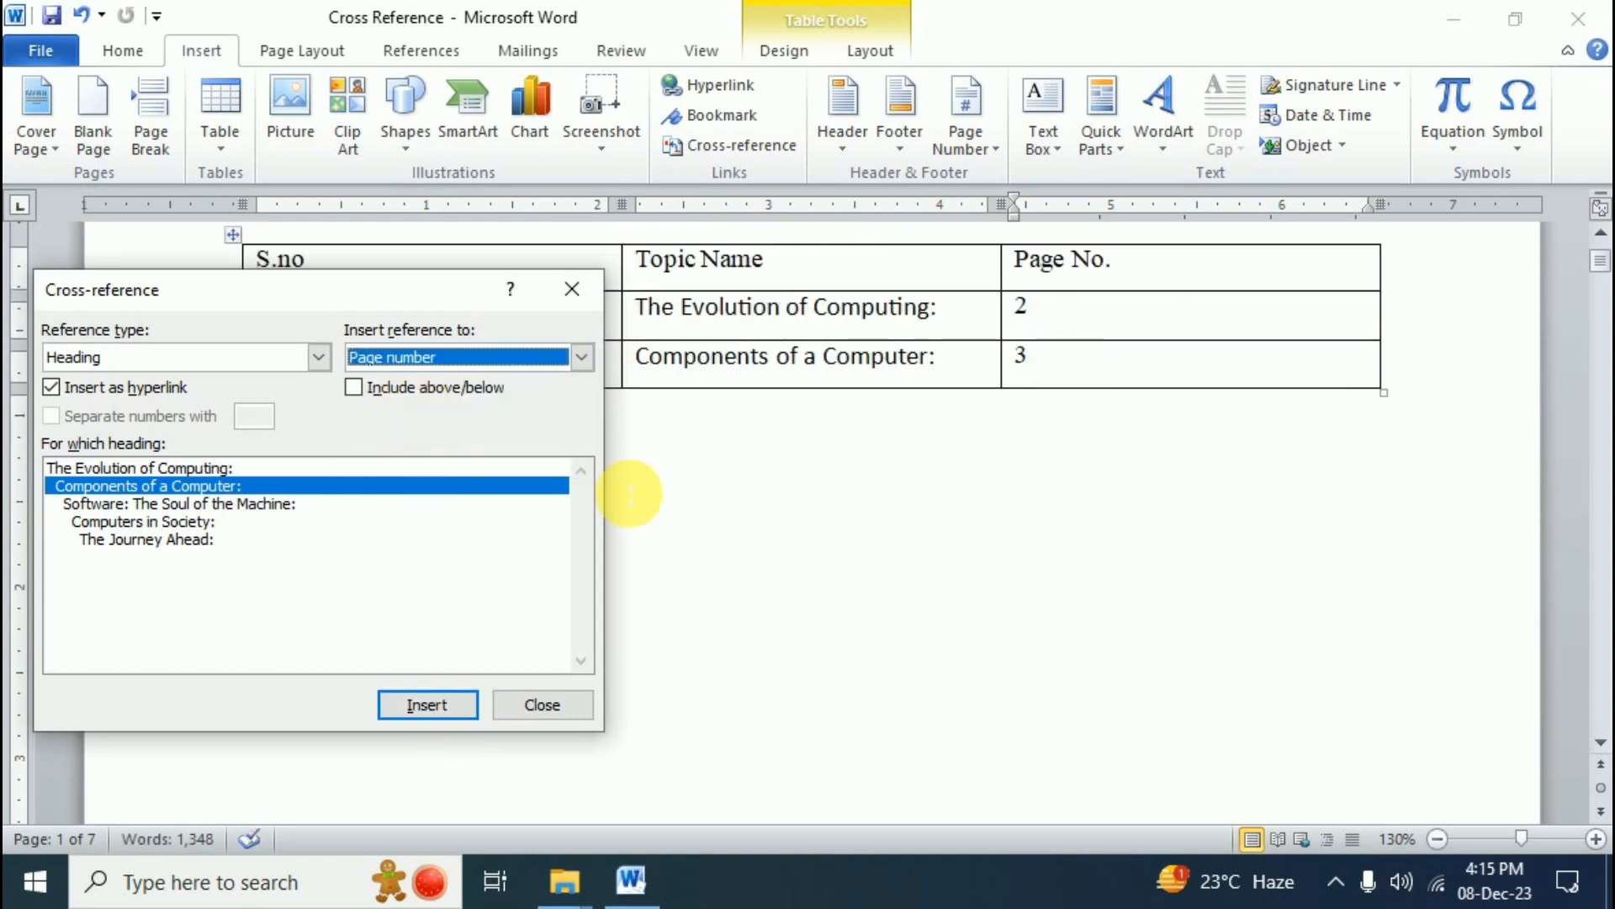
- Select the Software: The Soul of the Machine: heading in the Cross-reference list
{"action": "left_click", "coordinate": [229, 505]}
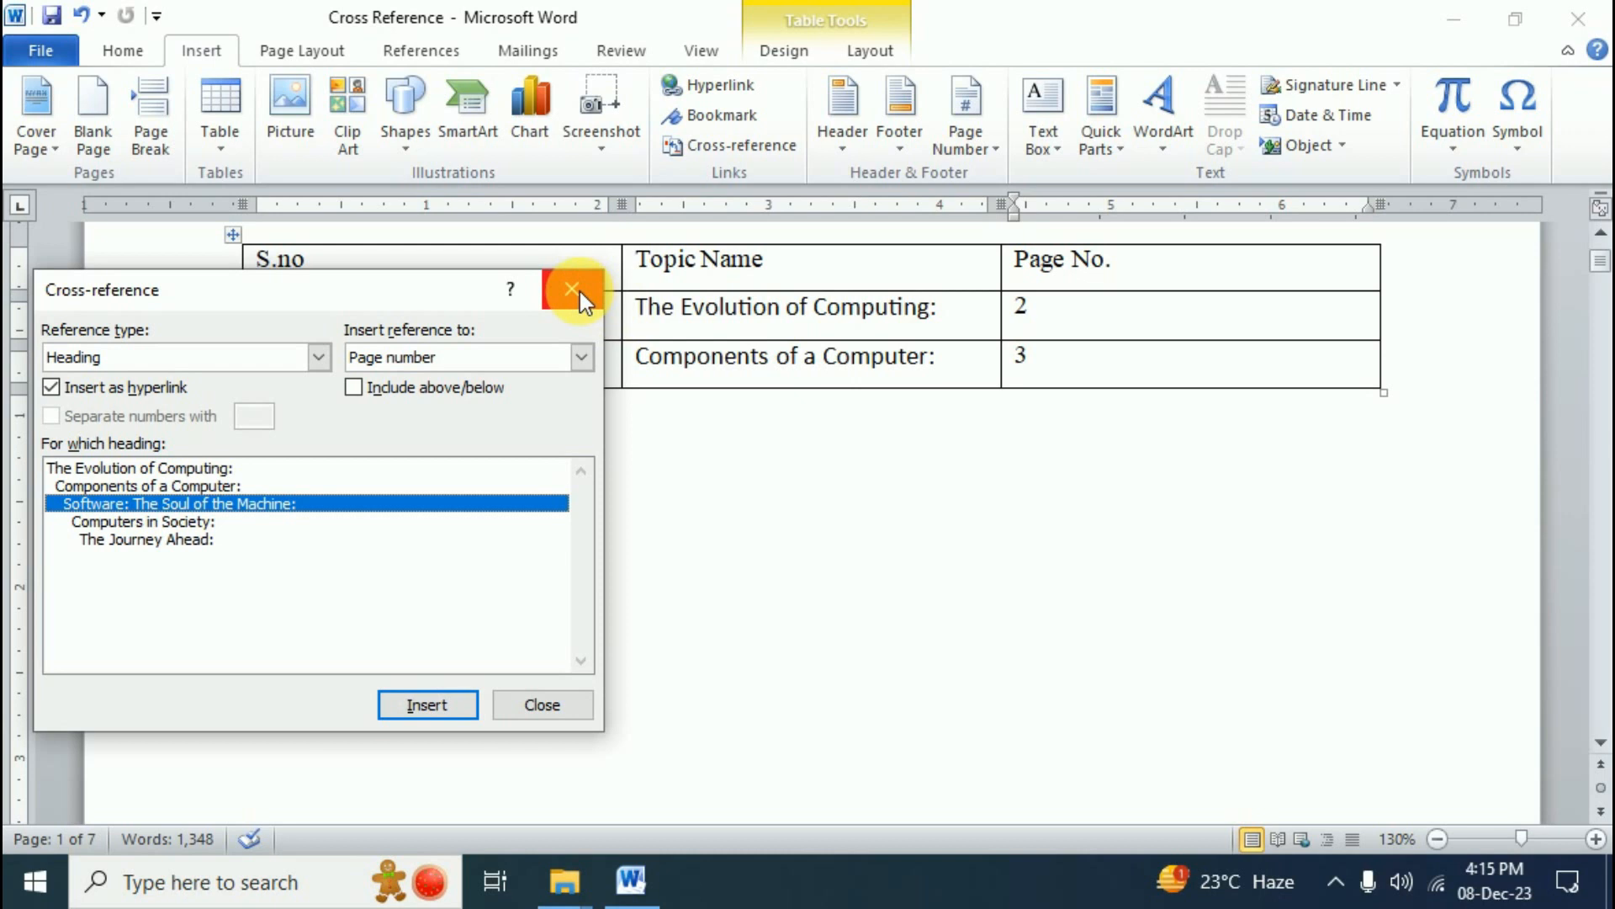
{"action": "left_click_drag", "start_coordinate": [443, 288], "coordinate": [654, 636]}
{"action": "left_click", "coordinate": [1058, 373]}
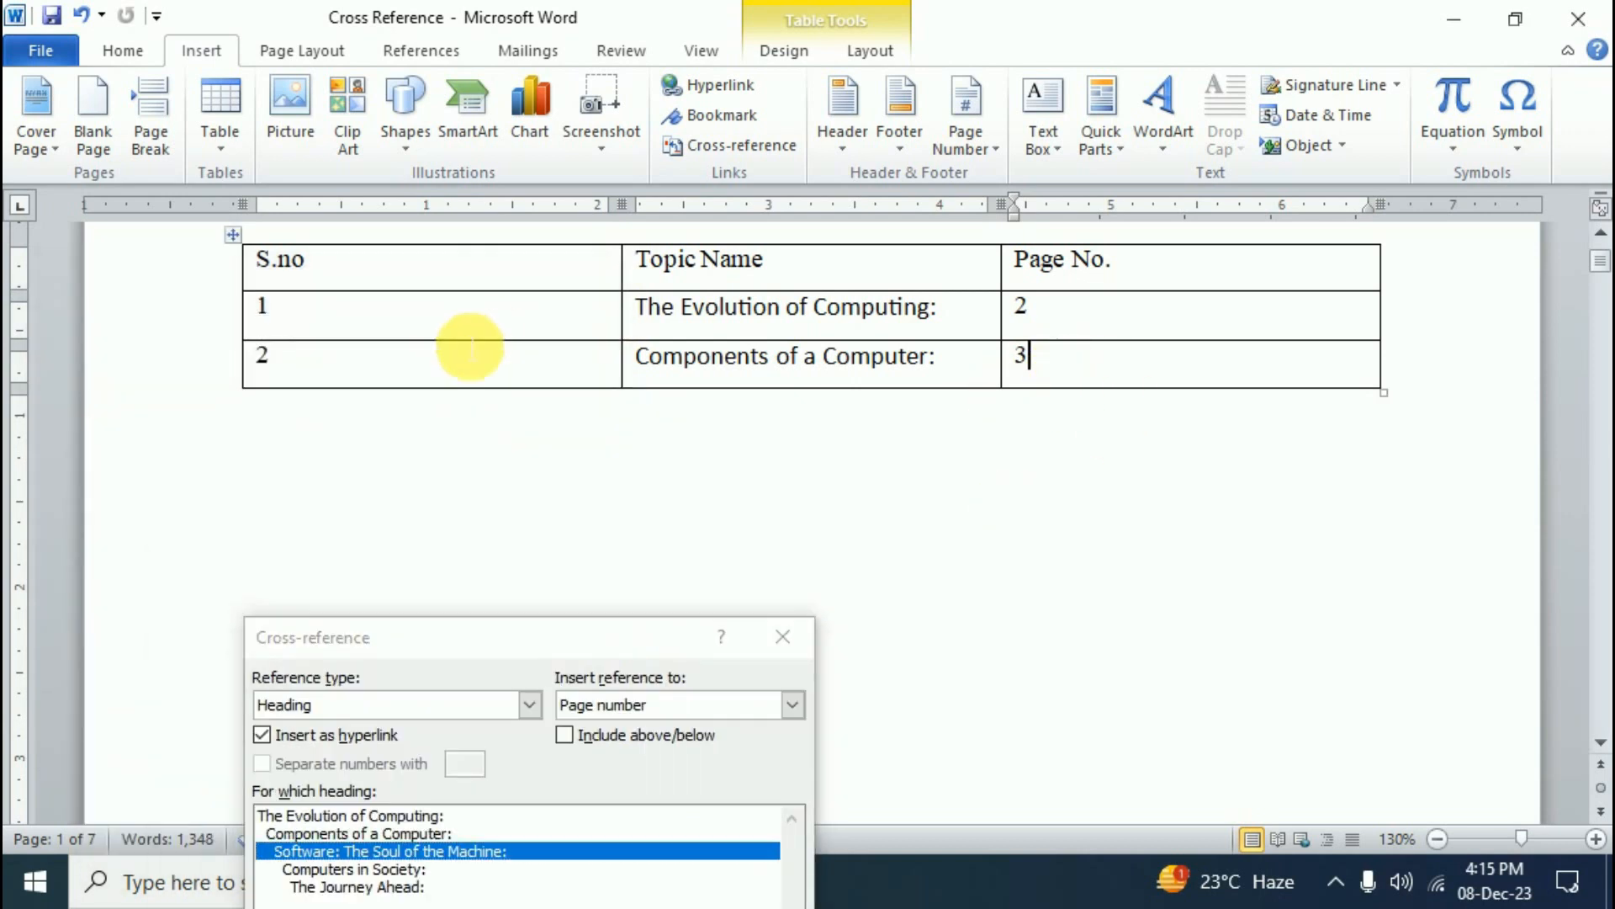
- Add row 3 and insert the Software: The Soul of the Machine: heading text cross-reference
{"action": "key", "text": "Tab"}
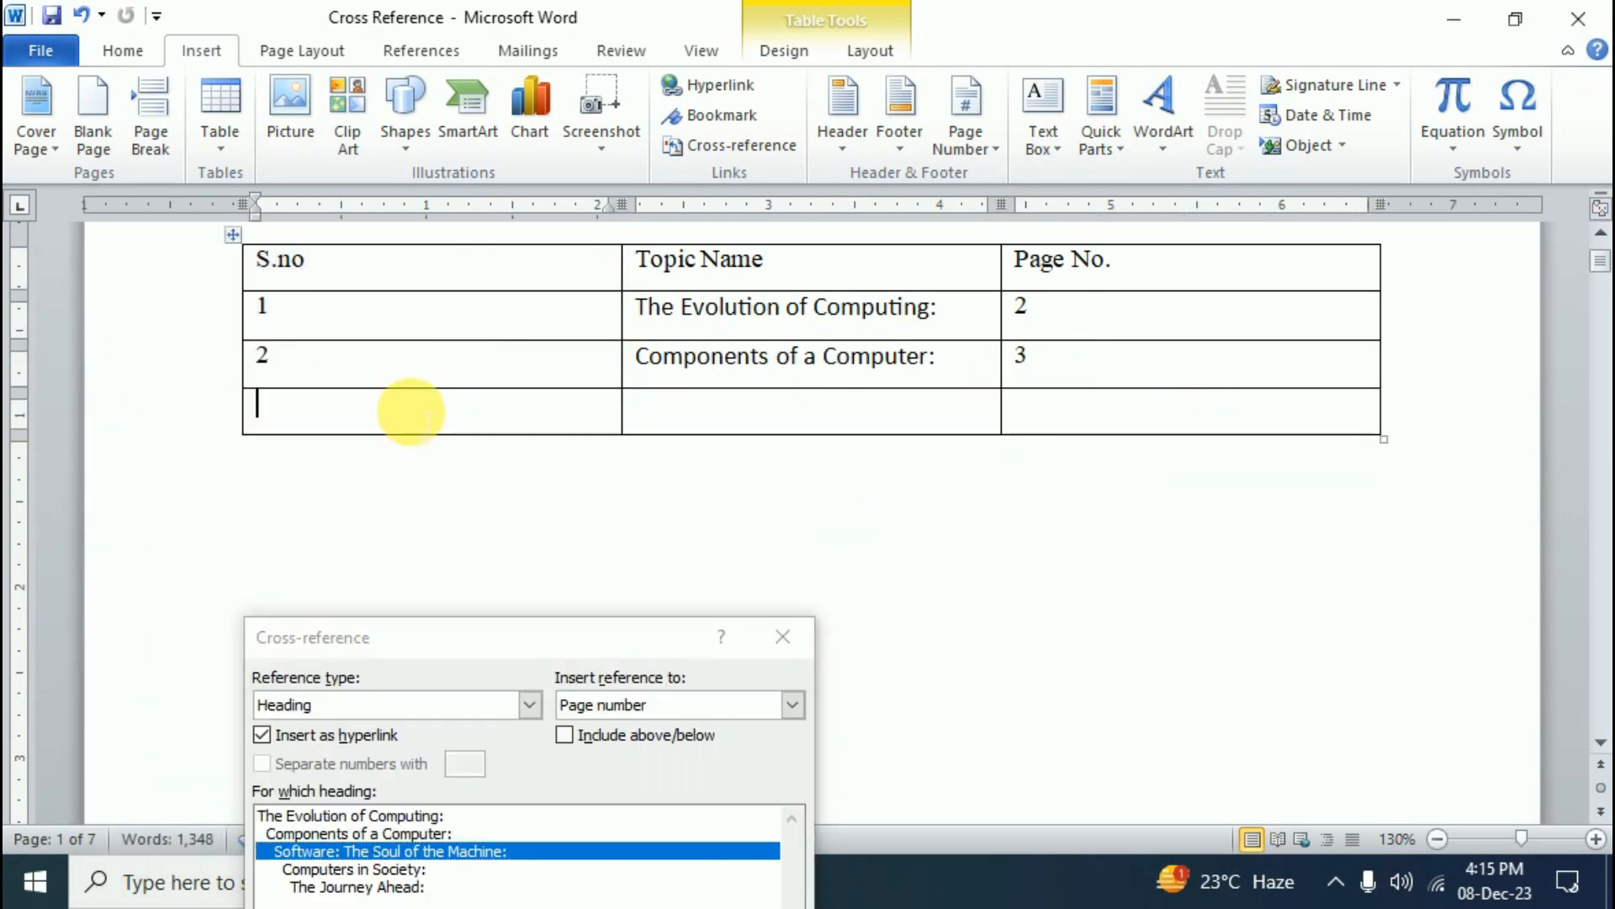
{"action": "type", "text": "3"}
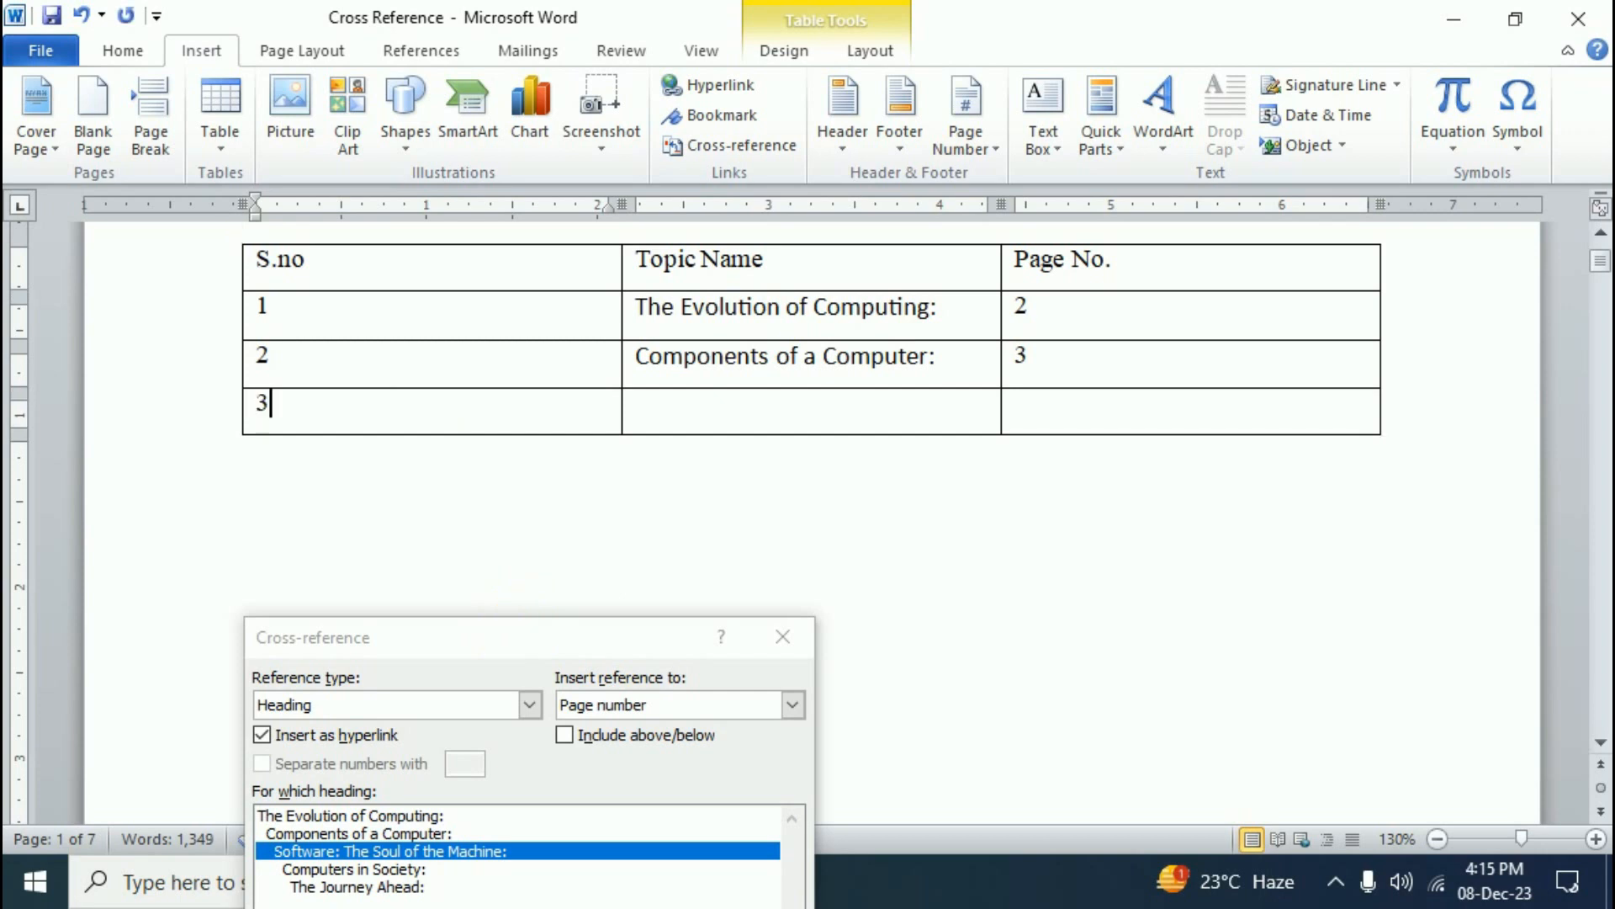
{"action": "key", "text": "Tab"}
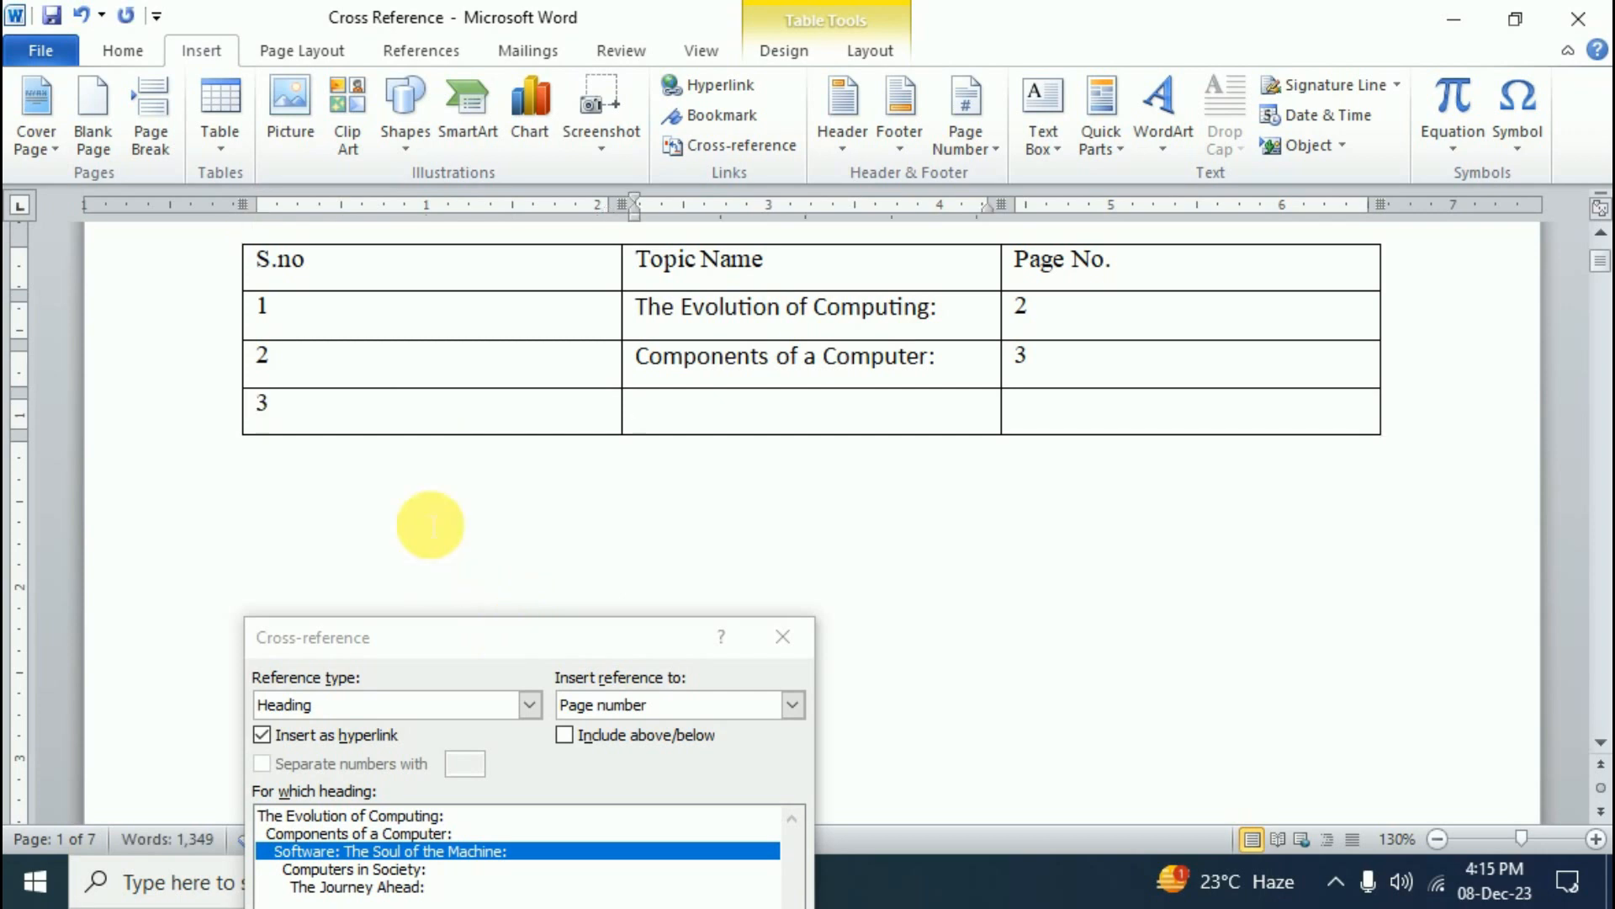
{"action": "left_click_drag", "start_coordinate": [493, 650], "coordinate": [289, 405]}
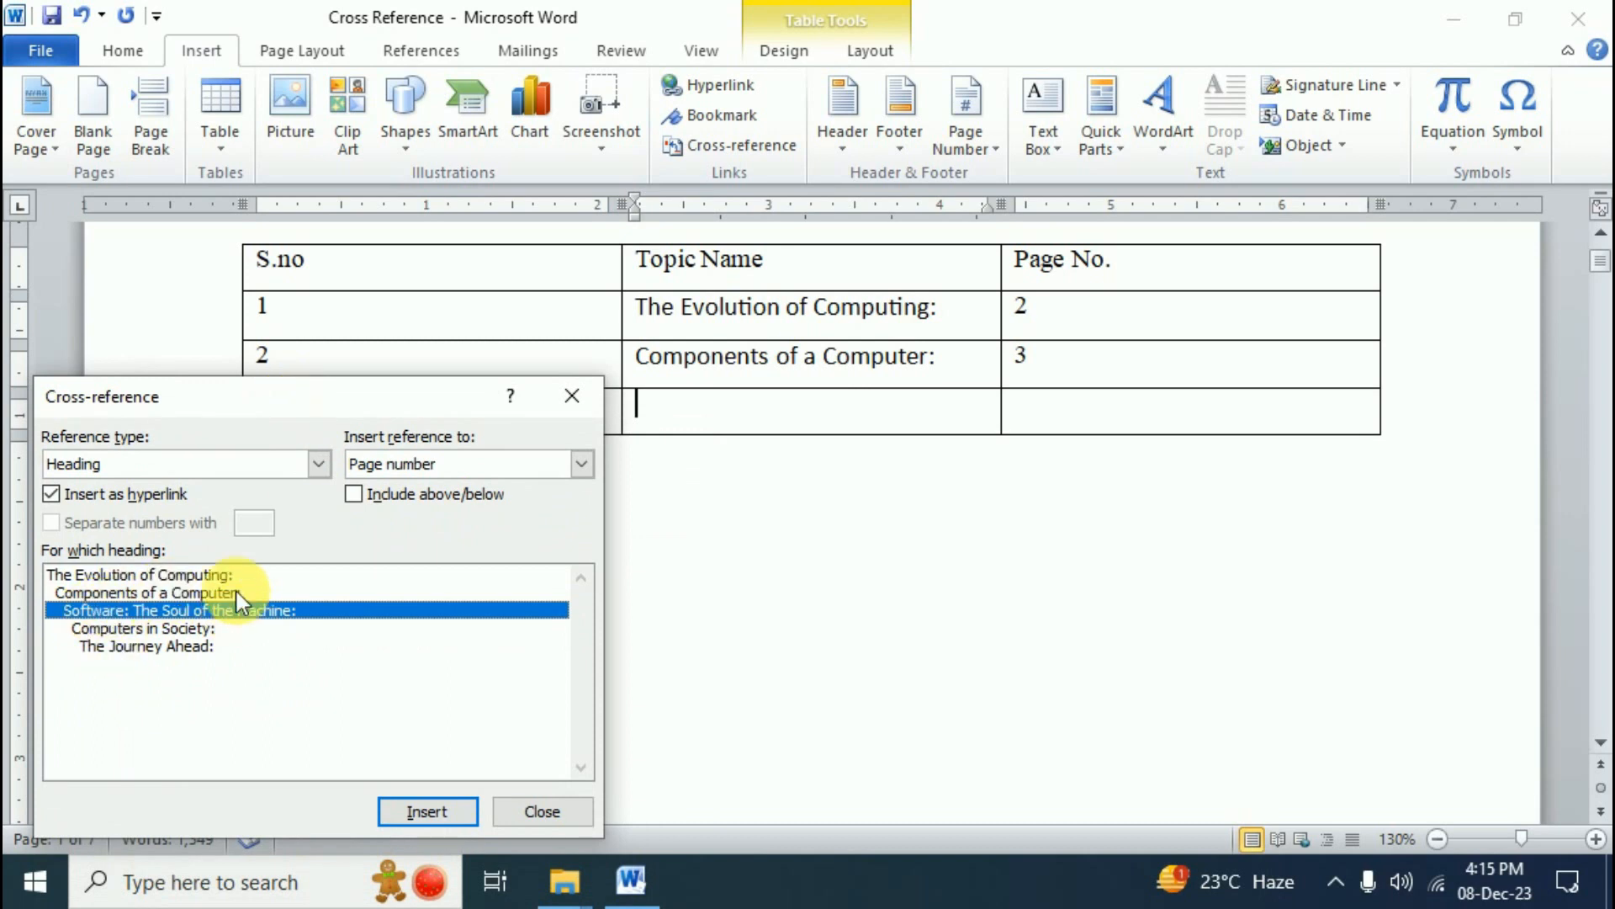
{"action": "left_click", "coordinate": [581, 463]}
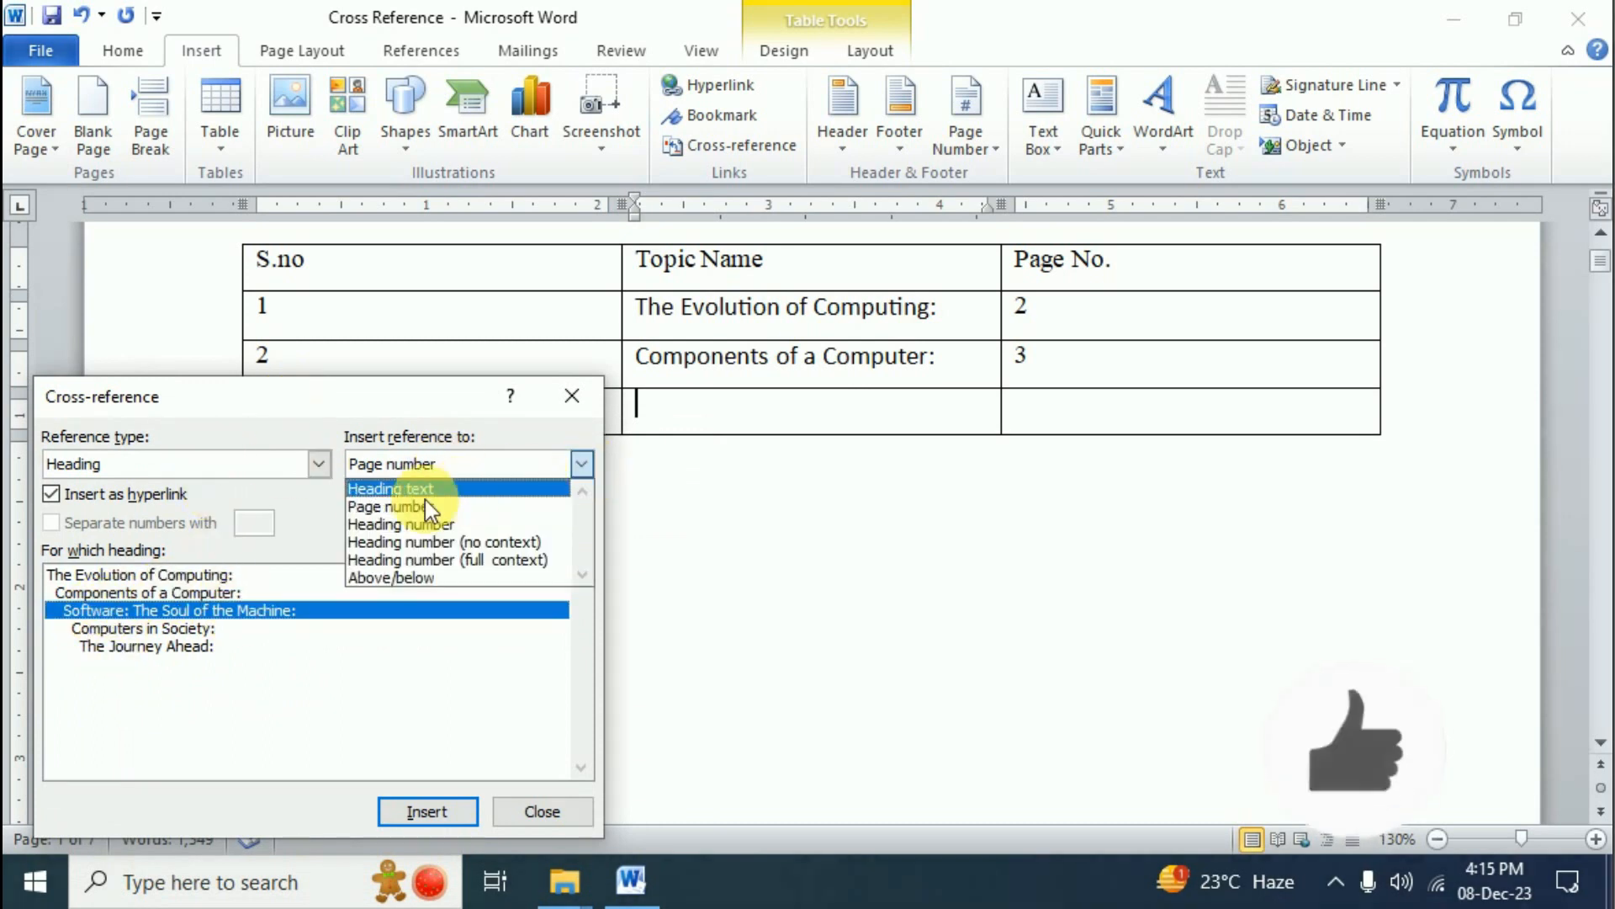
{"action": "left_click", "coordinate": [416, 479]}
{"action": "left_click", "coordinate": [427, 811]}
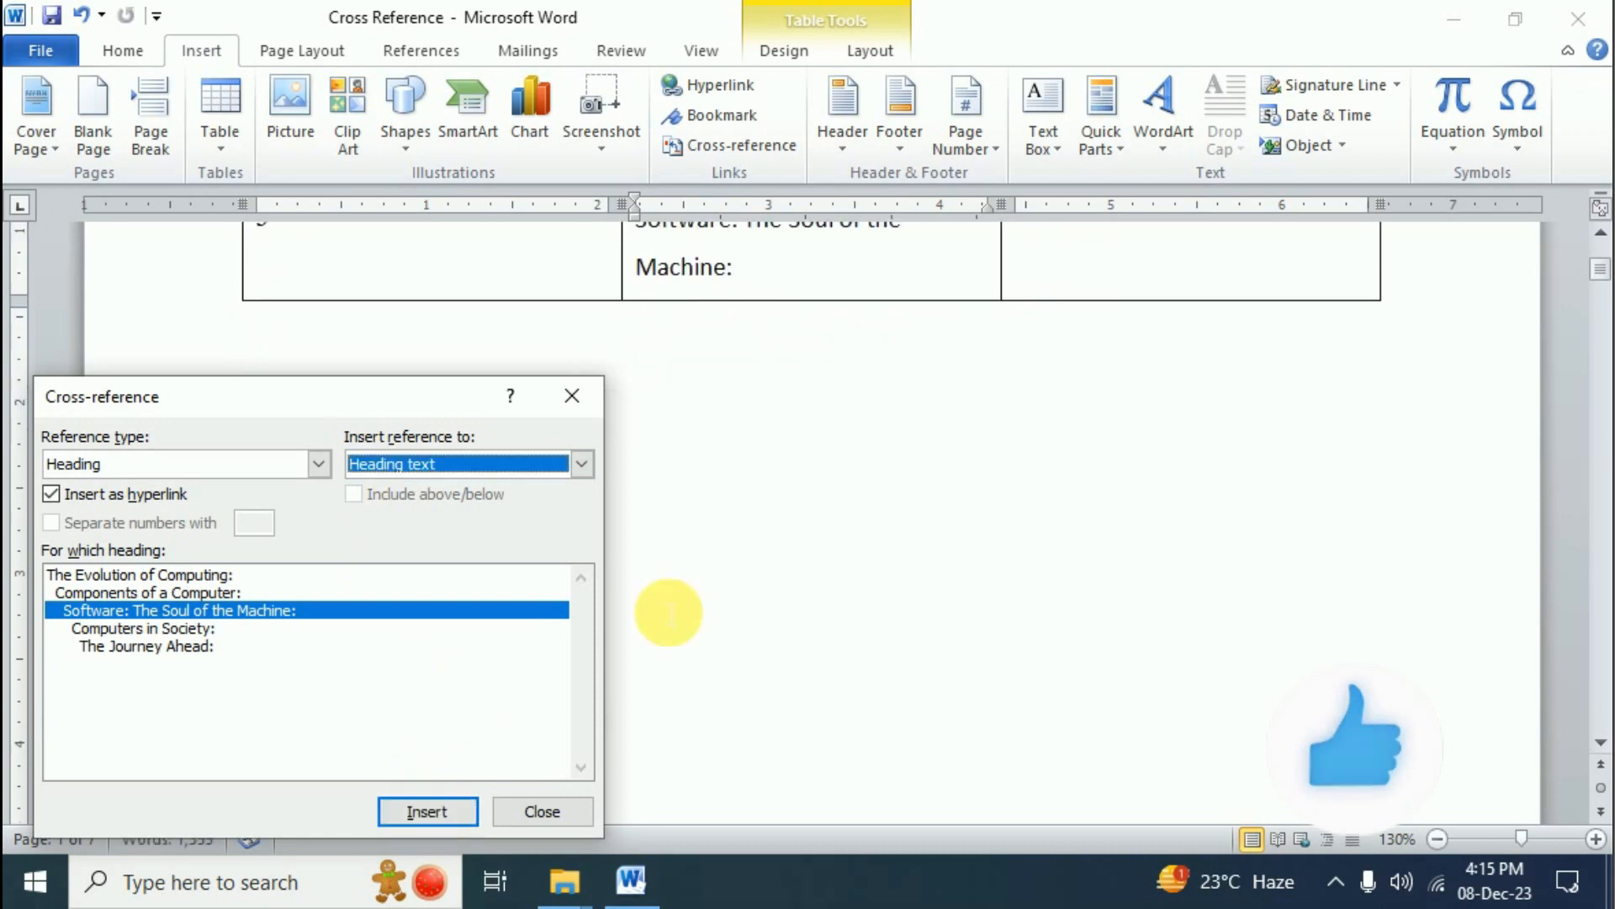
{"action": "scroll", "coordinate": [823, 479], "scroll_direction": "up", "scroll_amount": 1}
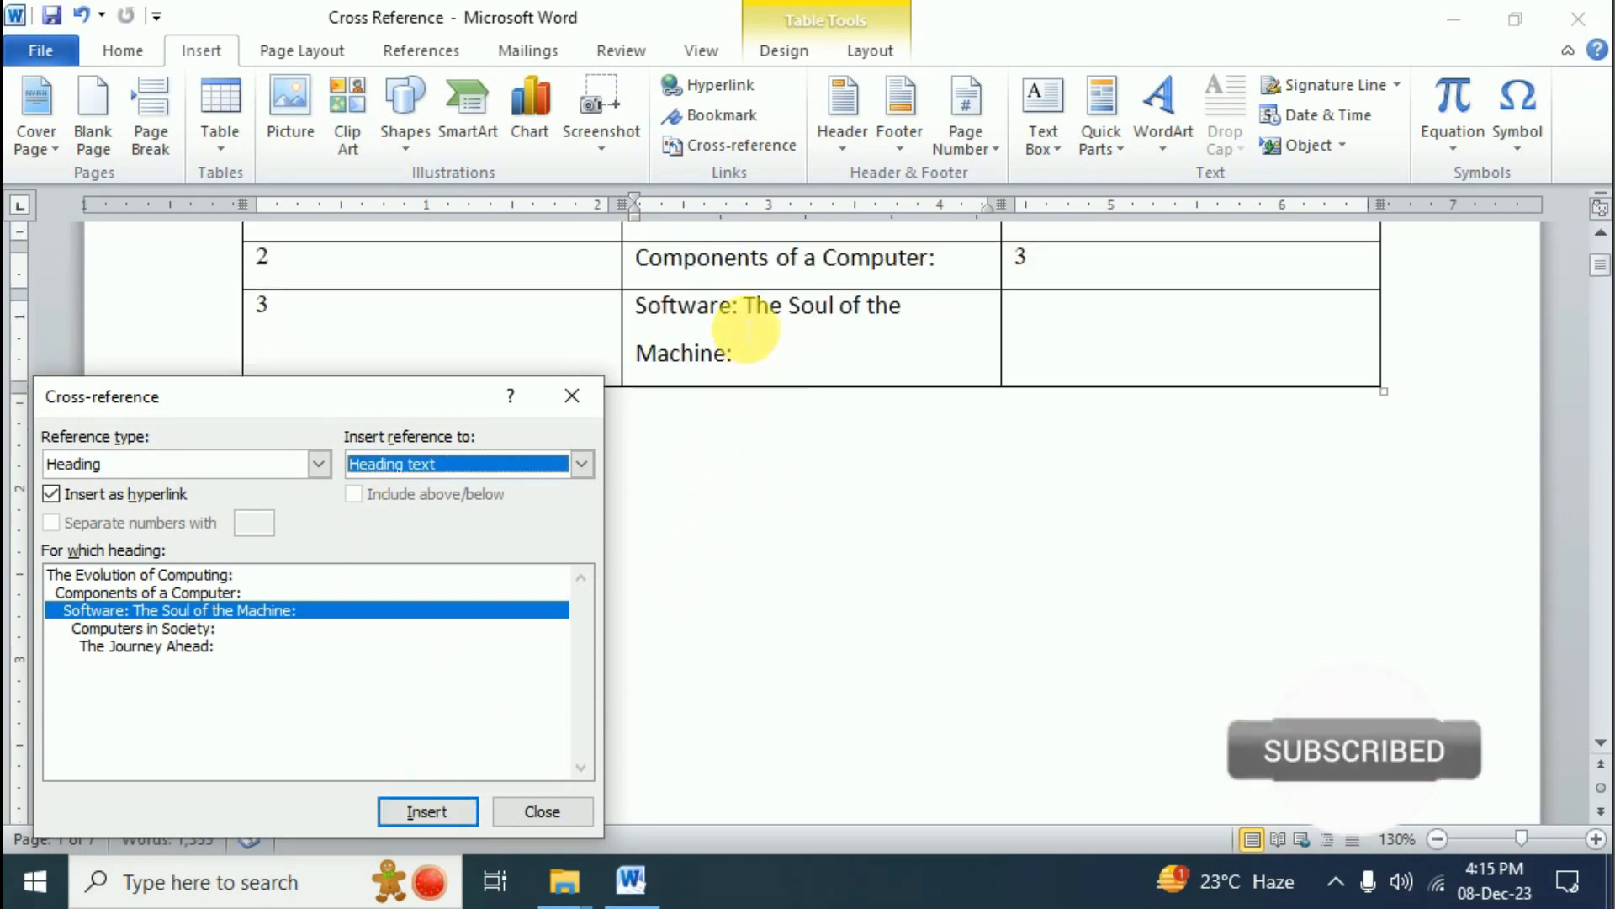
{"action": "left_click", "coordinate": [934, 336]}
- Insert page number 4 as a cross-reference in row 3's Page No. cell and close the dialog
{"action": "key", "text": "Tab"}
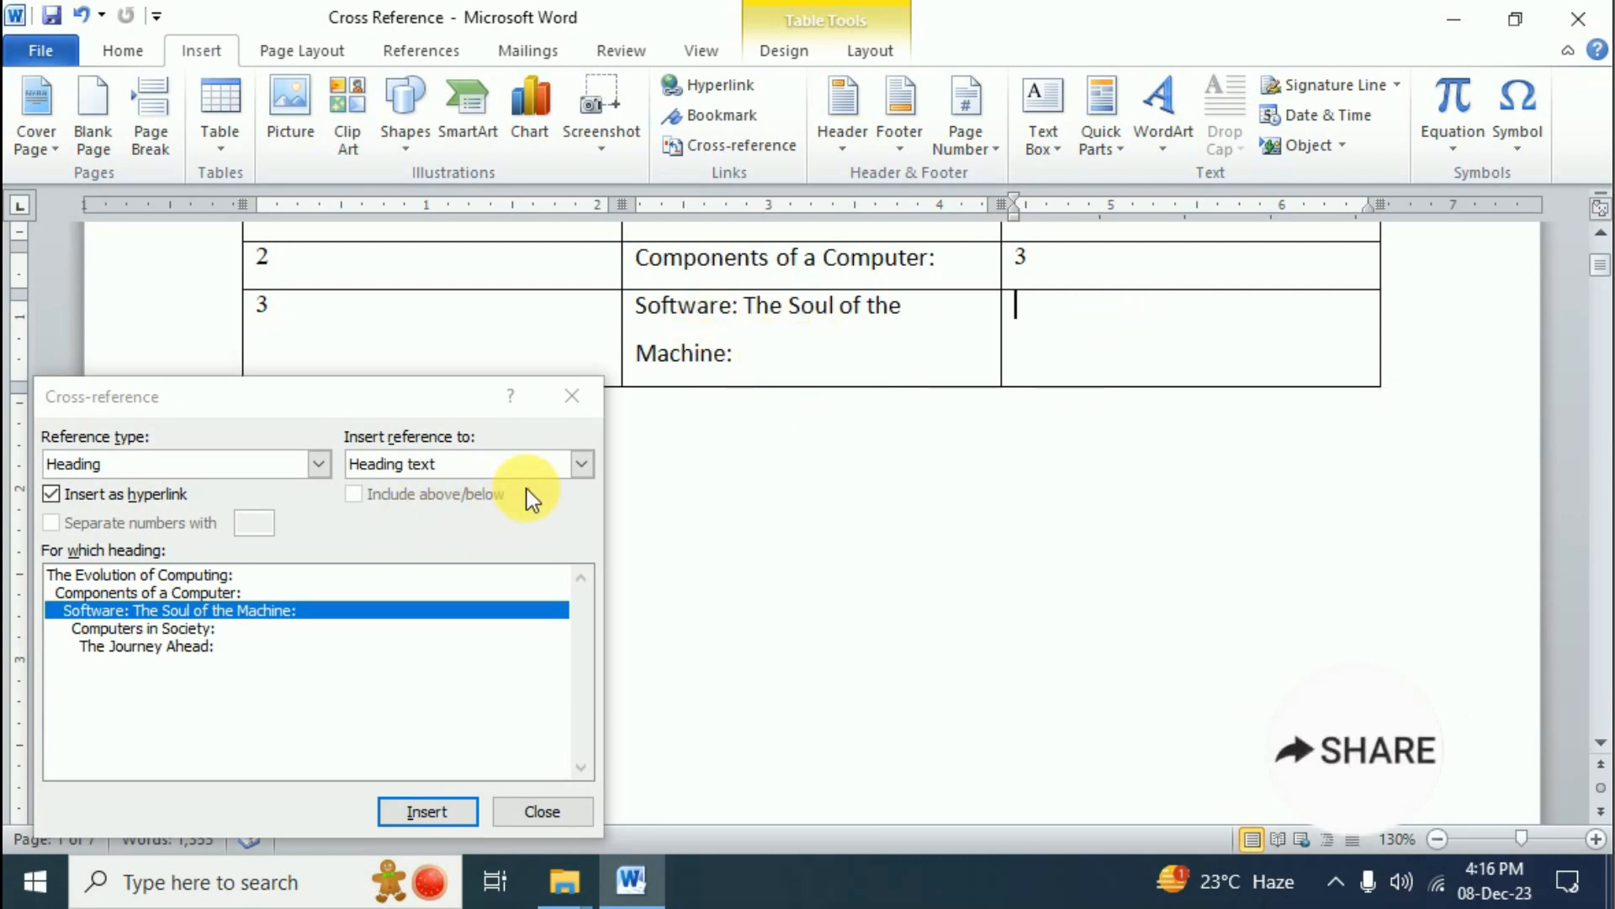
{"action": "left_click", "coordinate": [581, 463]}
{"action": "left_click", "coordinate": [395, 502]}
{"action": "left_click", "coordinate": [425, 810]}
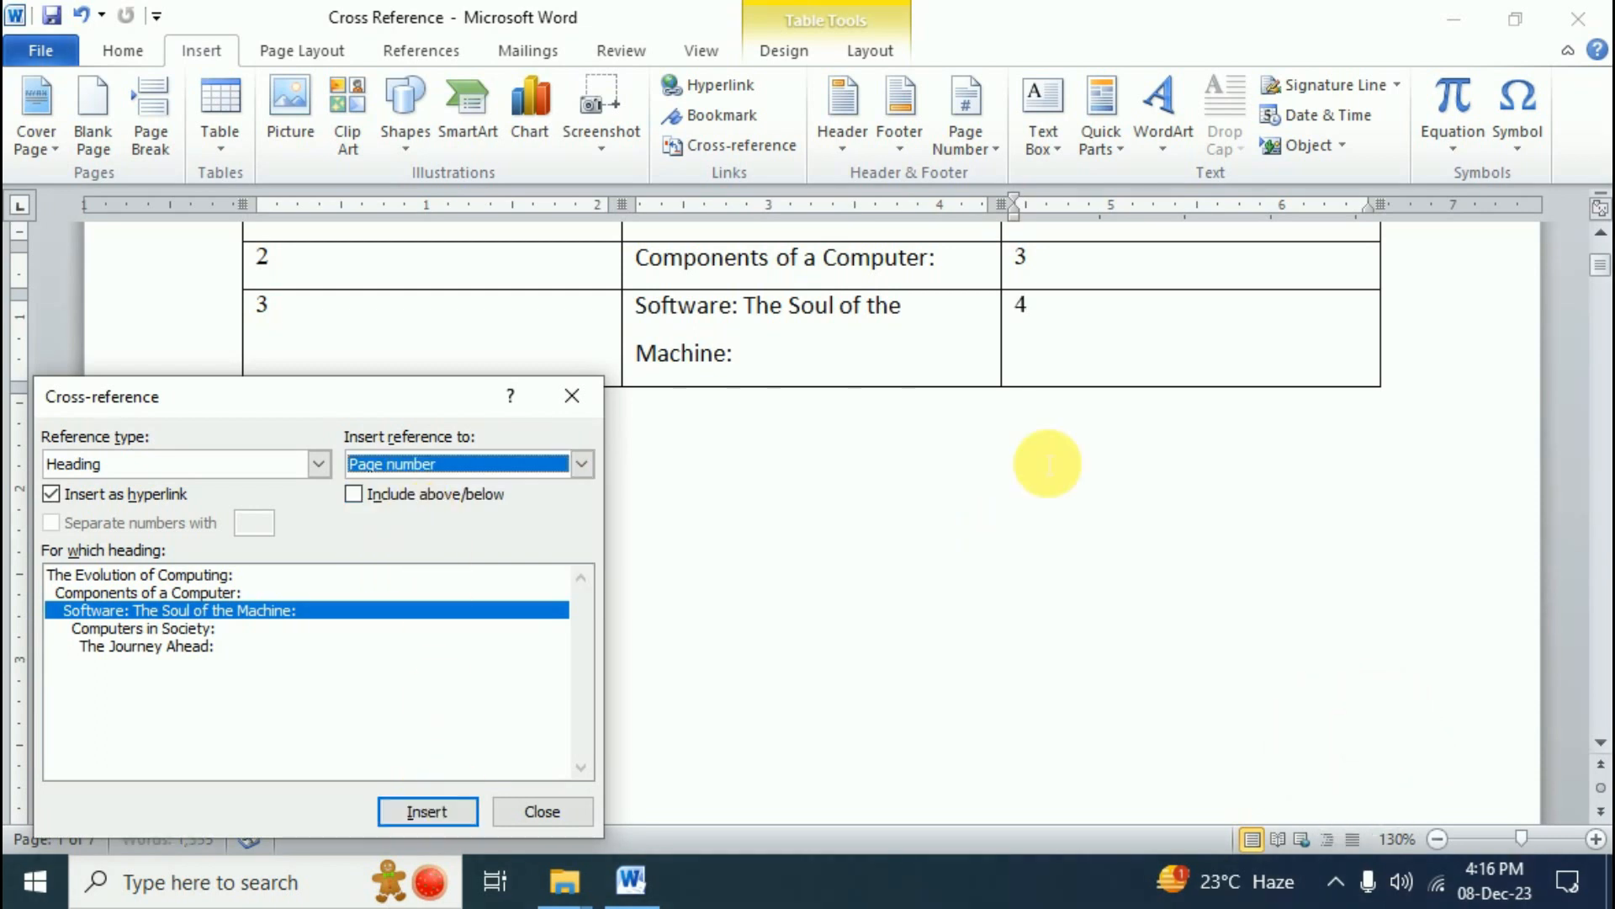
{"action": "left_click", "coordinate": [572, 387]}
{"action": "scroll", "coordinate": [879, 498], "scroll_direction": "up", "scroll_amount": 2}
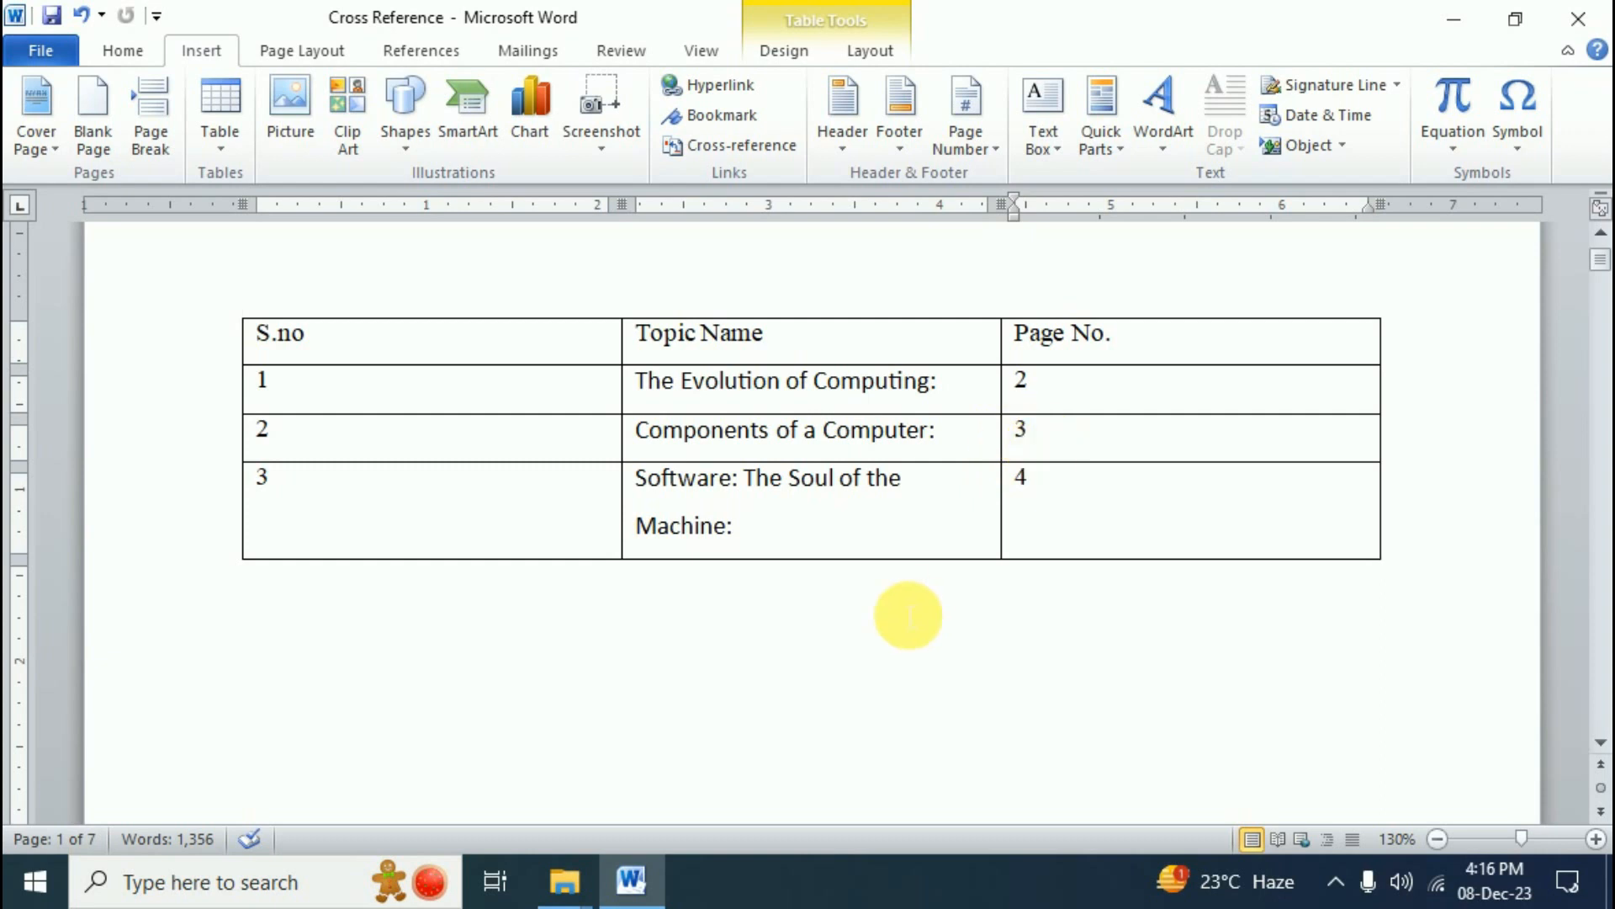
{"action": "left_click", "coordinate": [869, 444], "text": "ctrl"}
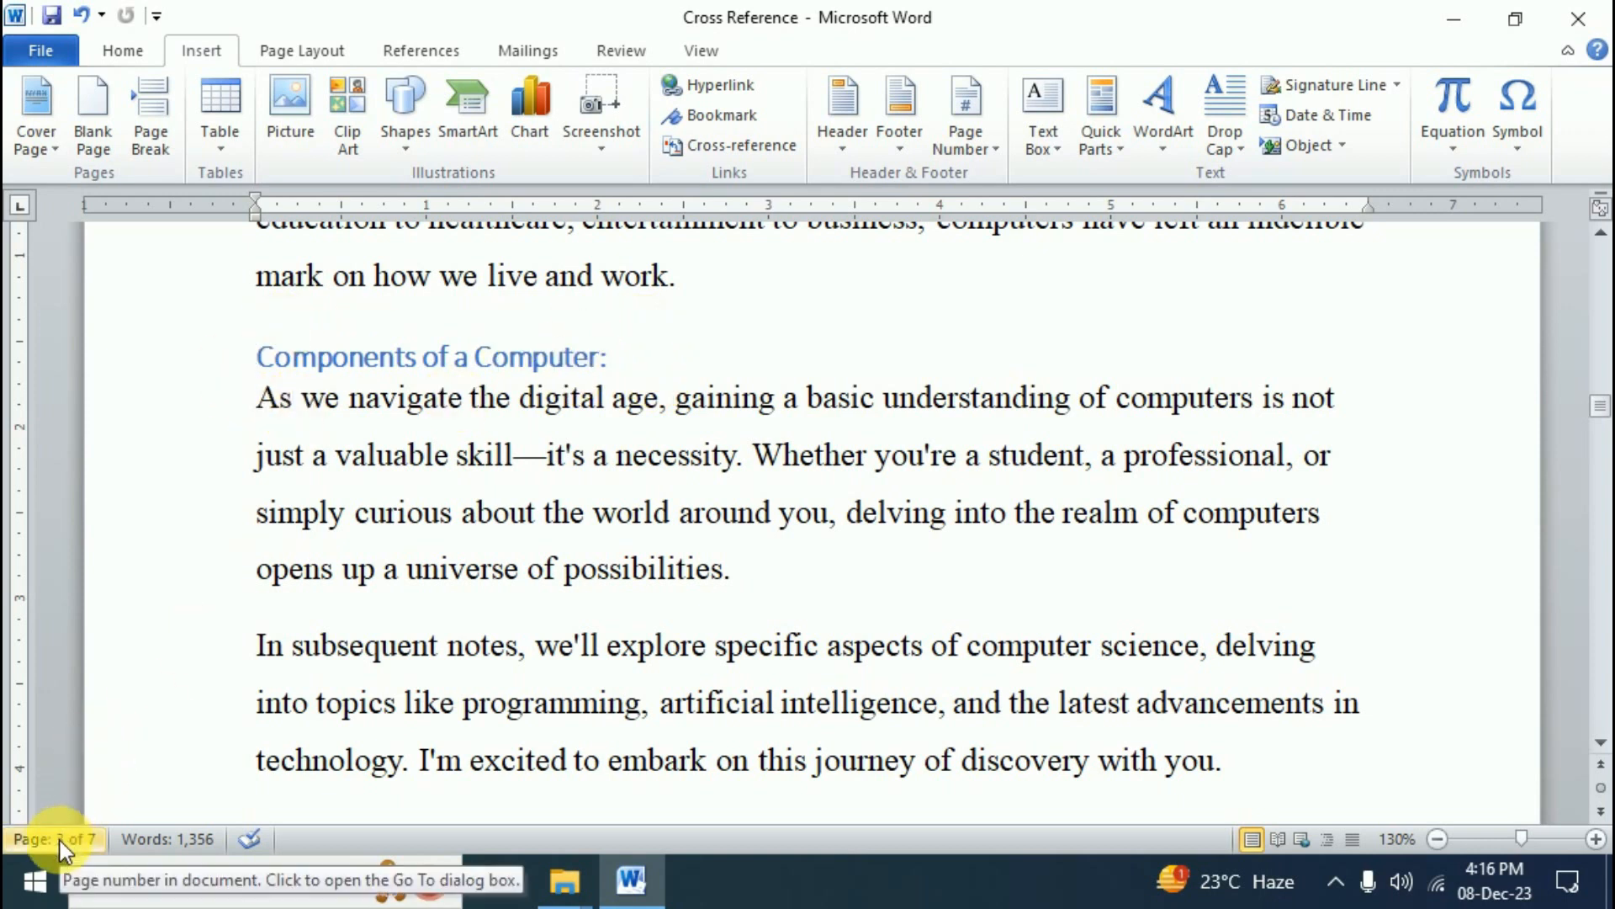
{"action": "scroll", "coordinate": [1006, 595], "scroll_direction": "up", "scroll_amount": 20}
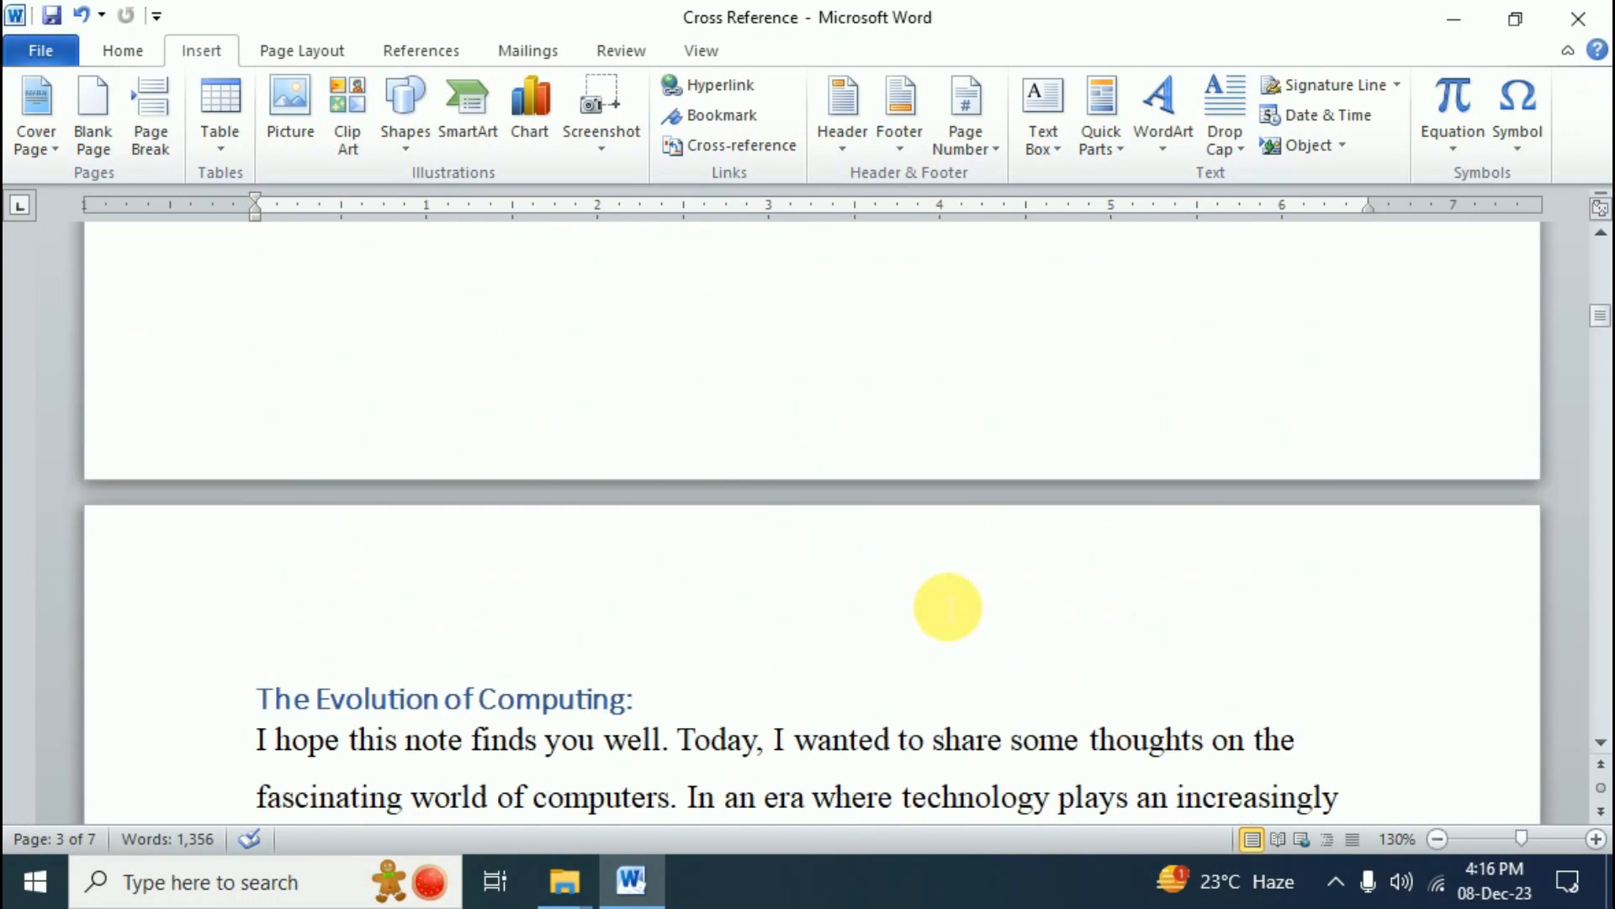
{"action": "scroll", "coordinate": [939, 594], "scroll_direction": "up", "scroll_amount": 5}
{"action": "left_click", "coordinate": [1073, 562]}
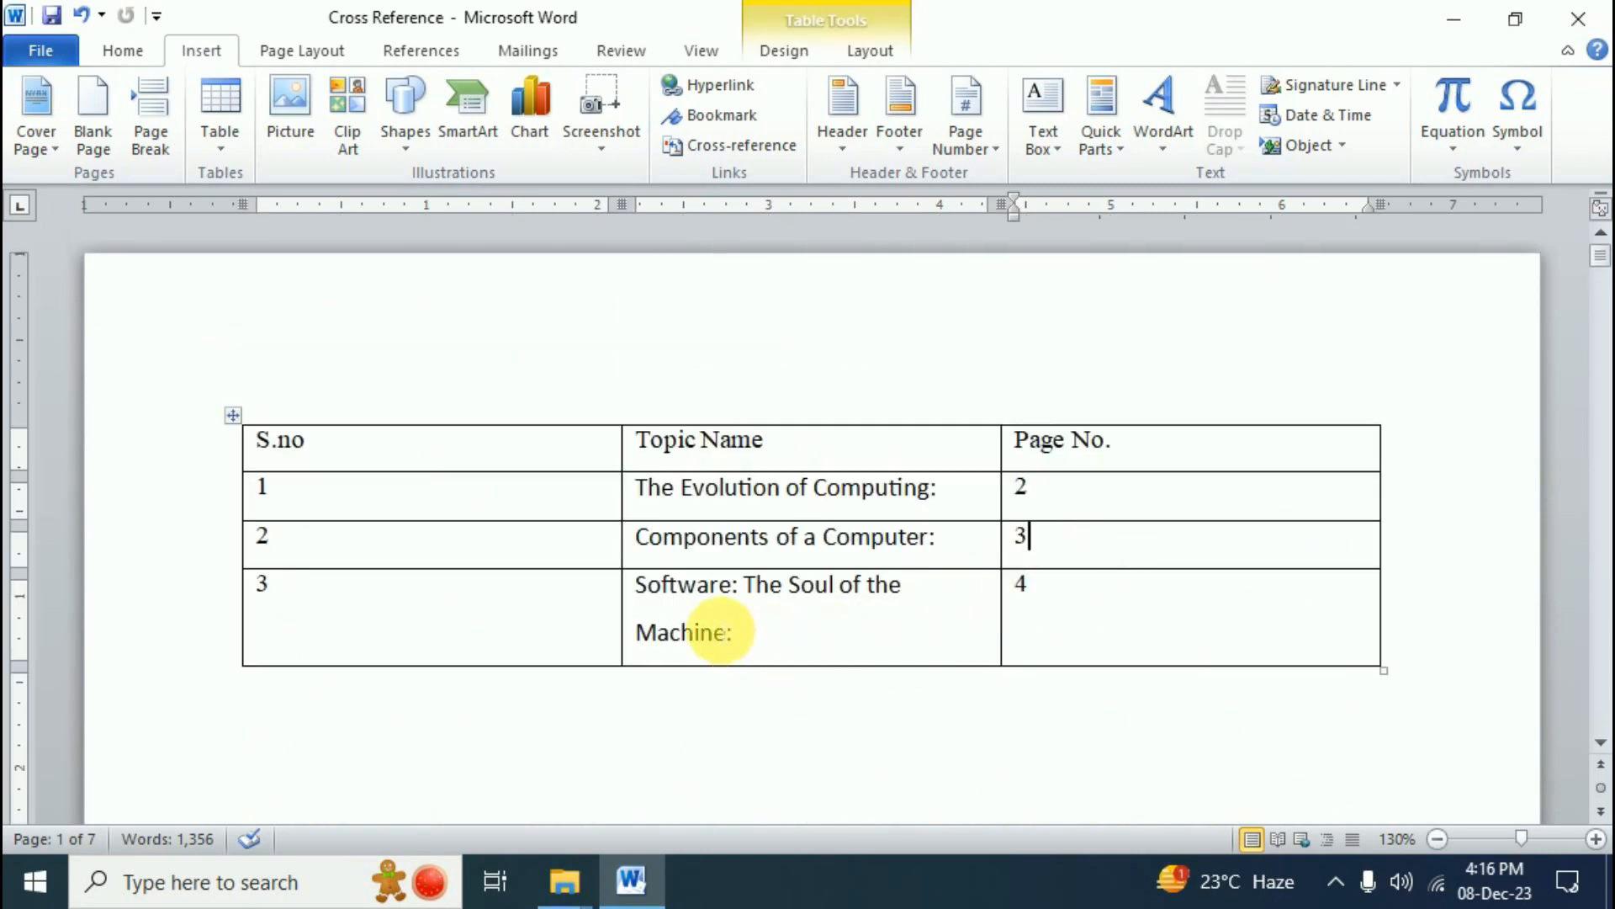
- Ctrl+click the 'Software: The Soul of the Machine:' table link to jump to page 4
{"action": "left_click", "coordinate": [805, 602], "text": "ctrl"}
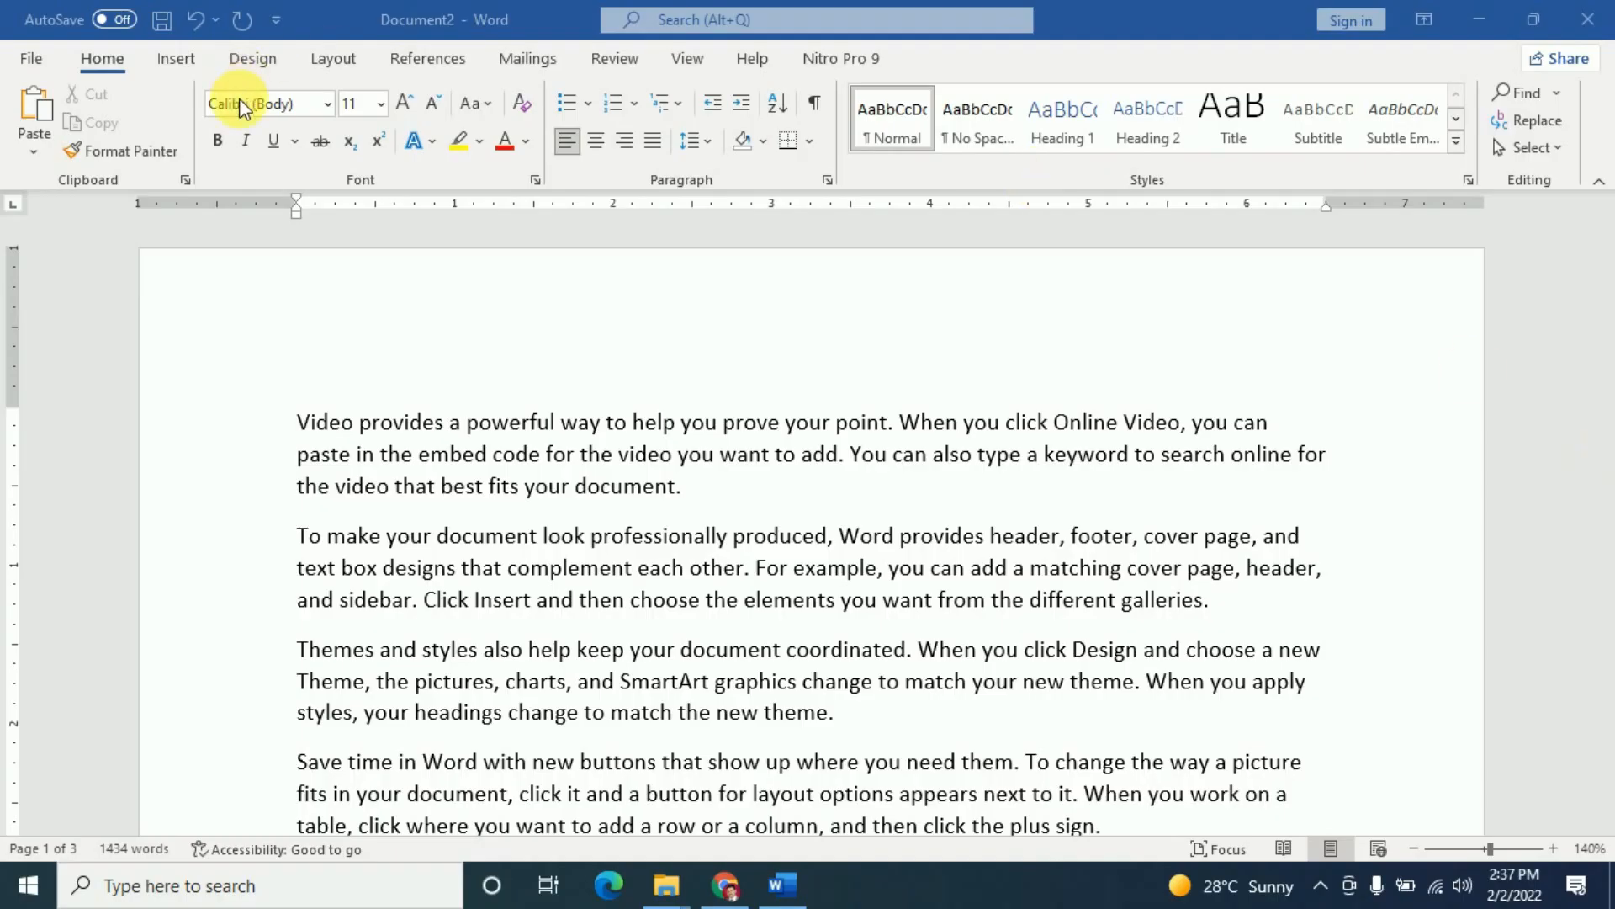
- Add the built-in Blank header, with its [Type here] placeholder, to Document2
{"action": "left_click", "coordinate": [178, 61]}
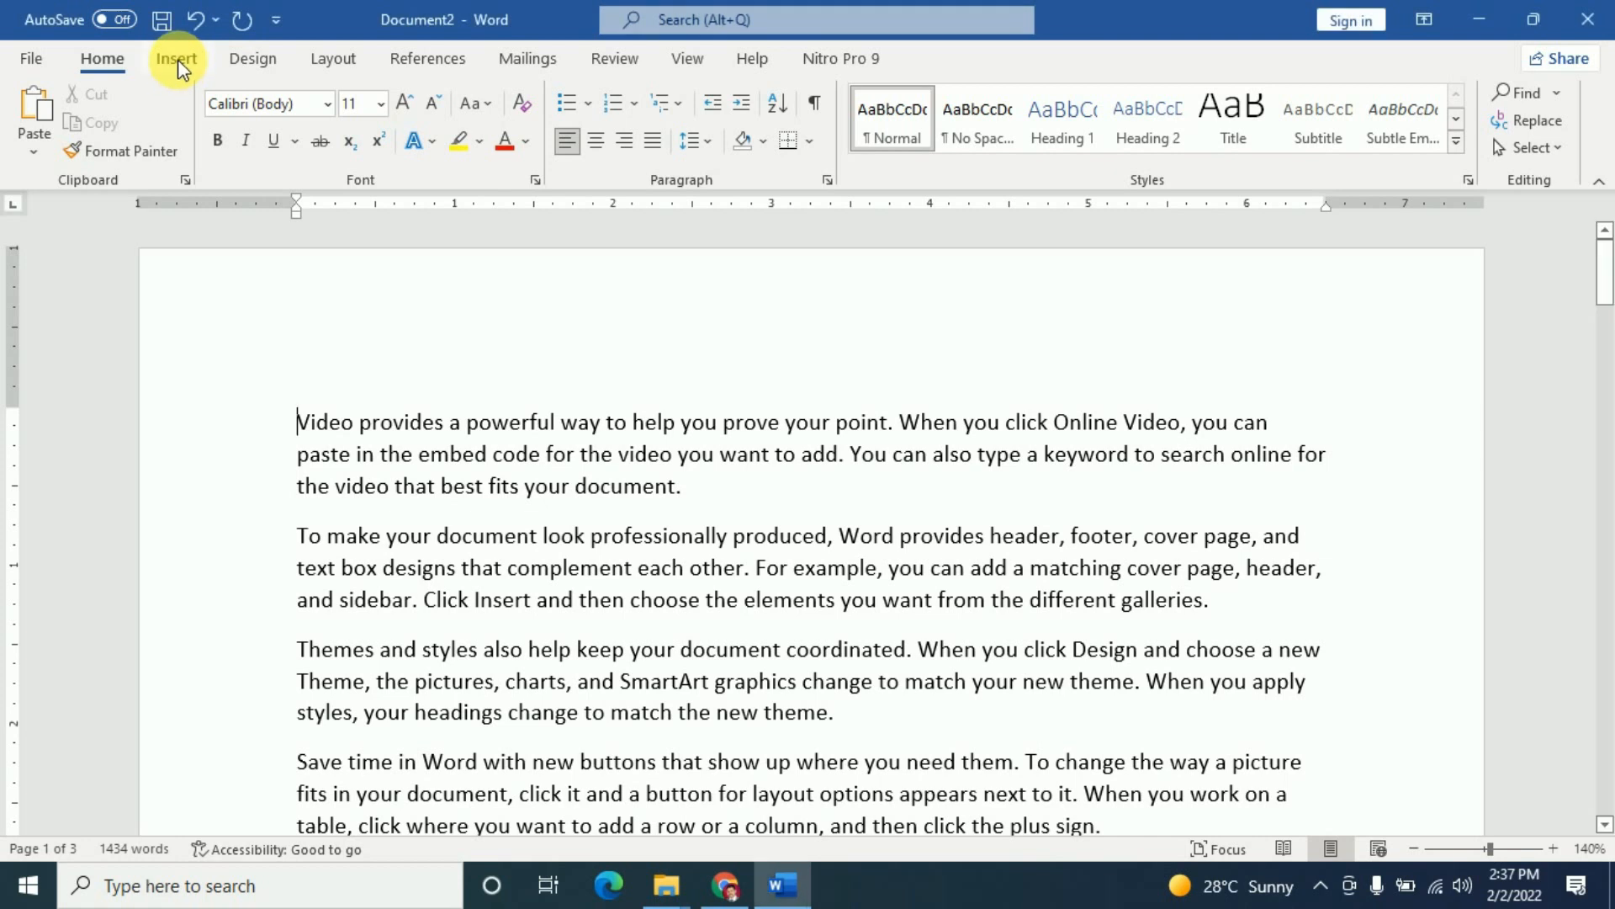
{"action": "left_click", "coordinate": [180, 58]}
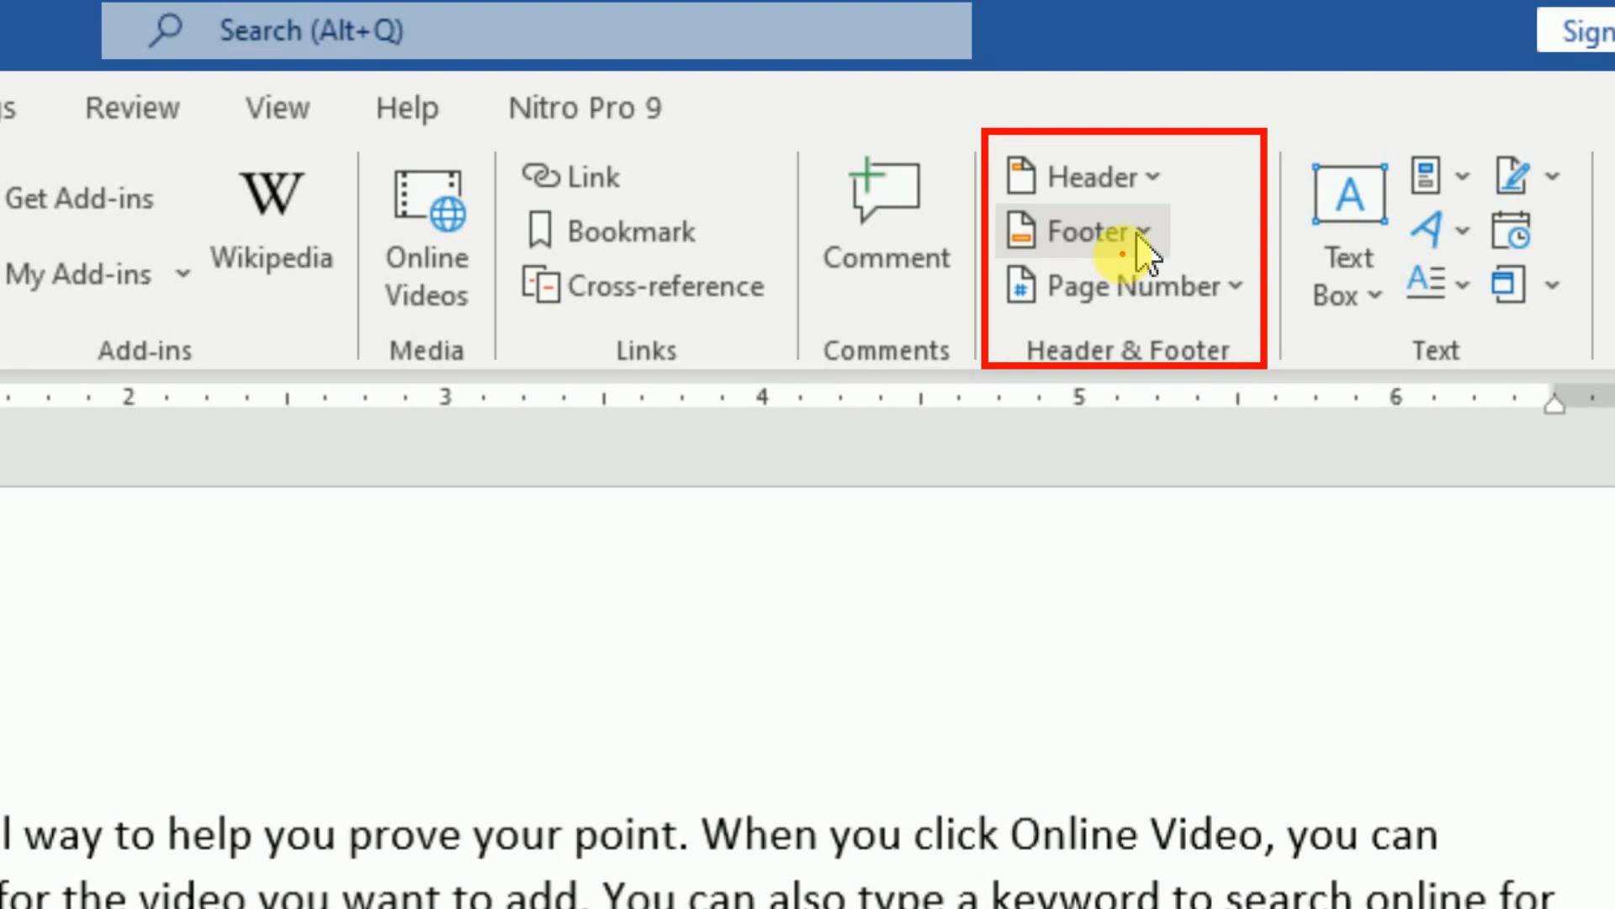
{"action": "left_click", "coordinate": [1155, 187]}
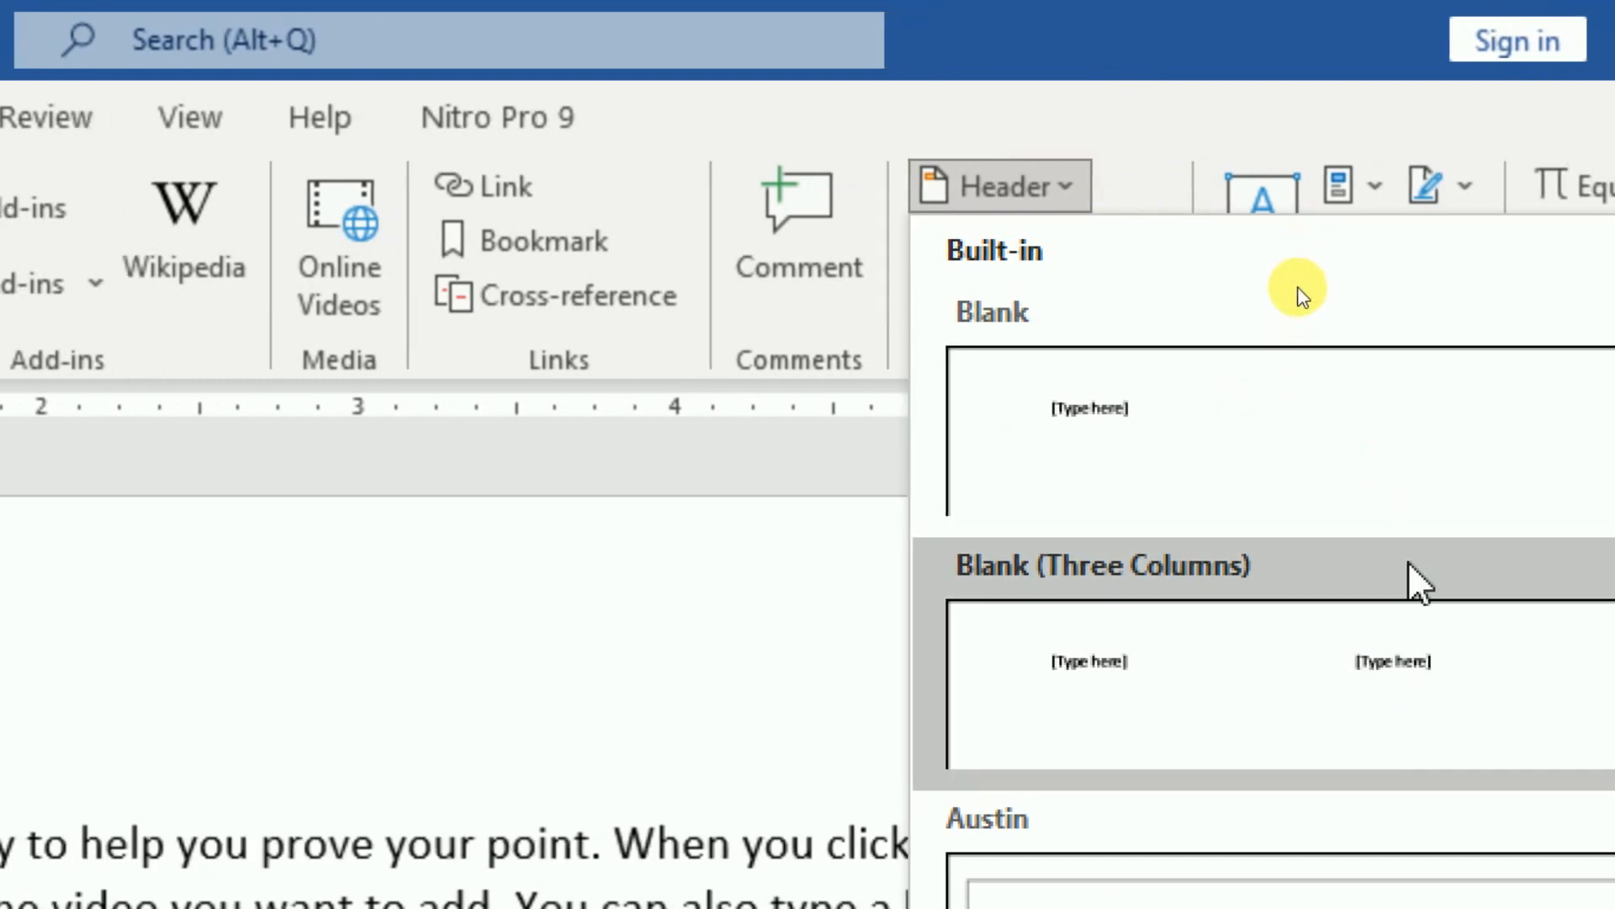
{"action": "scroll", "coordinate": [1418, 580], "scroll_direction": "down", "scroll_amount": 10}
{"action": "scroll", "coordinate": [1400, 664], "scroll_direction": "up", "scroll_amount": 6}
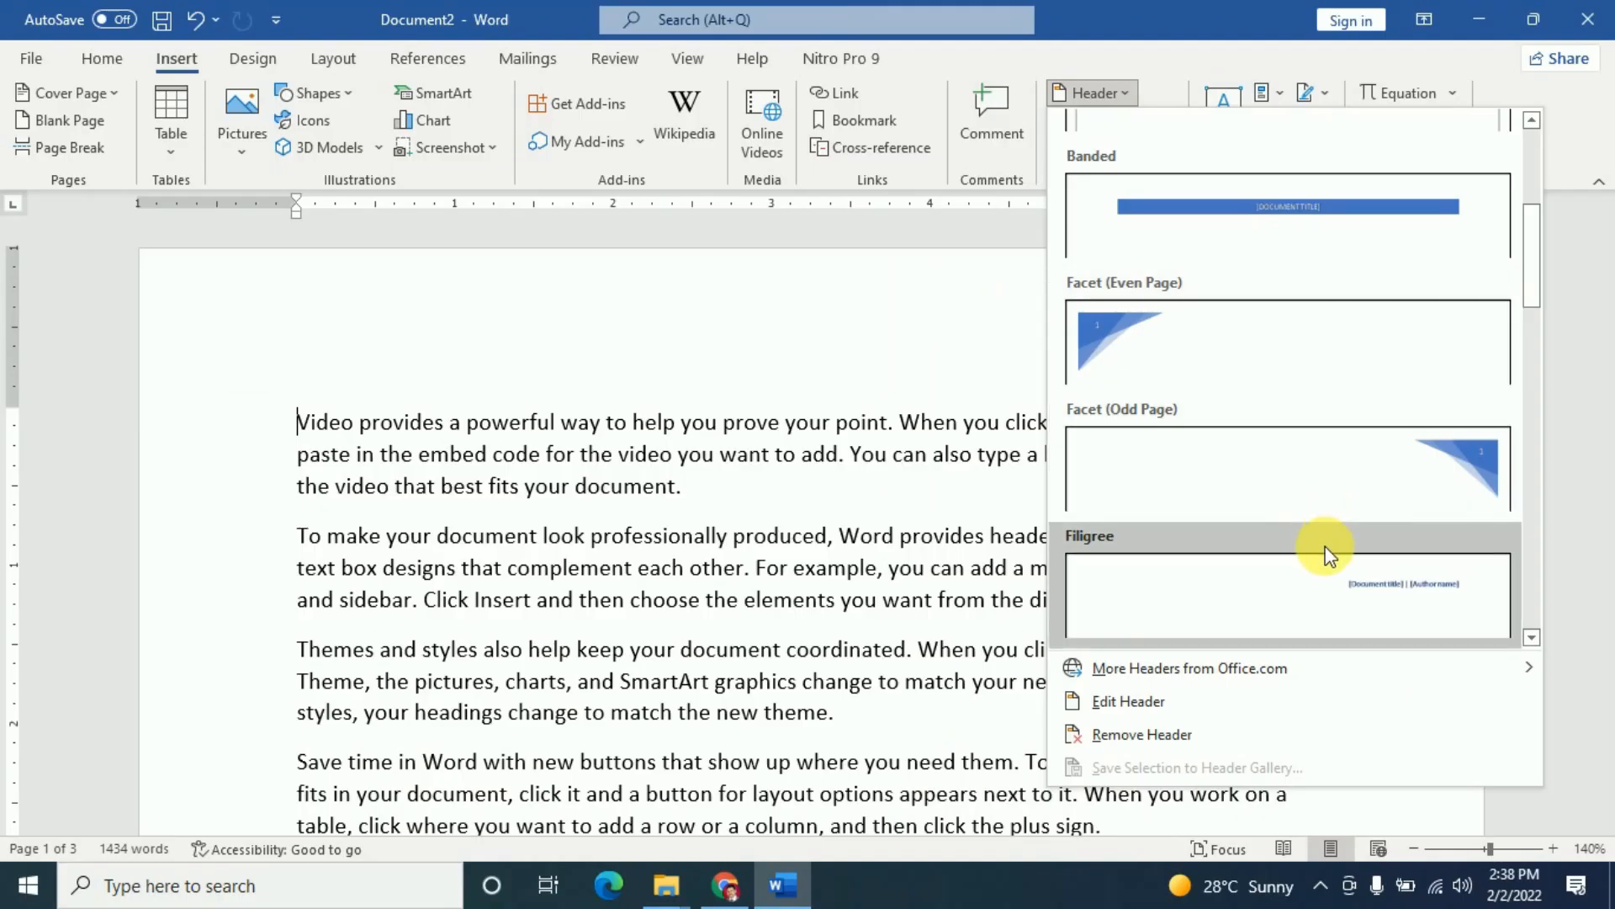
{"action": "scroll", "coordinate": [1327, 551], "scroll_direction": "up", "scroll_amount": 3}
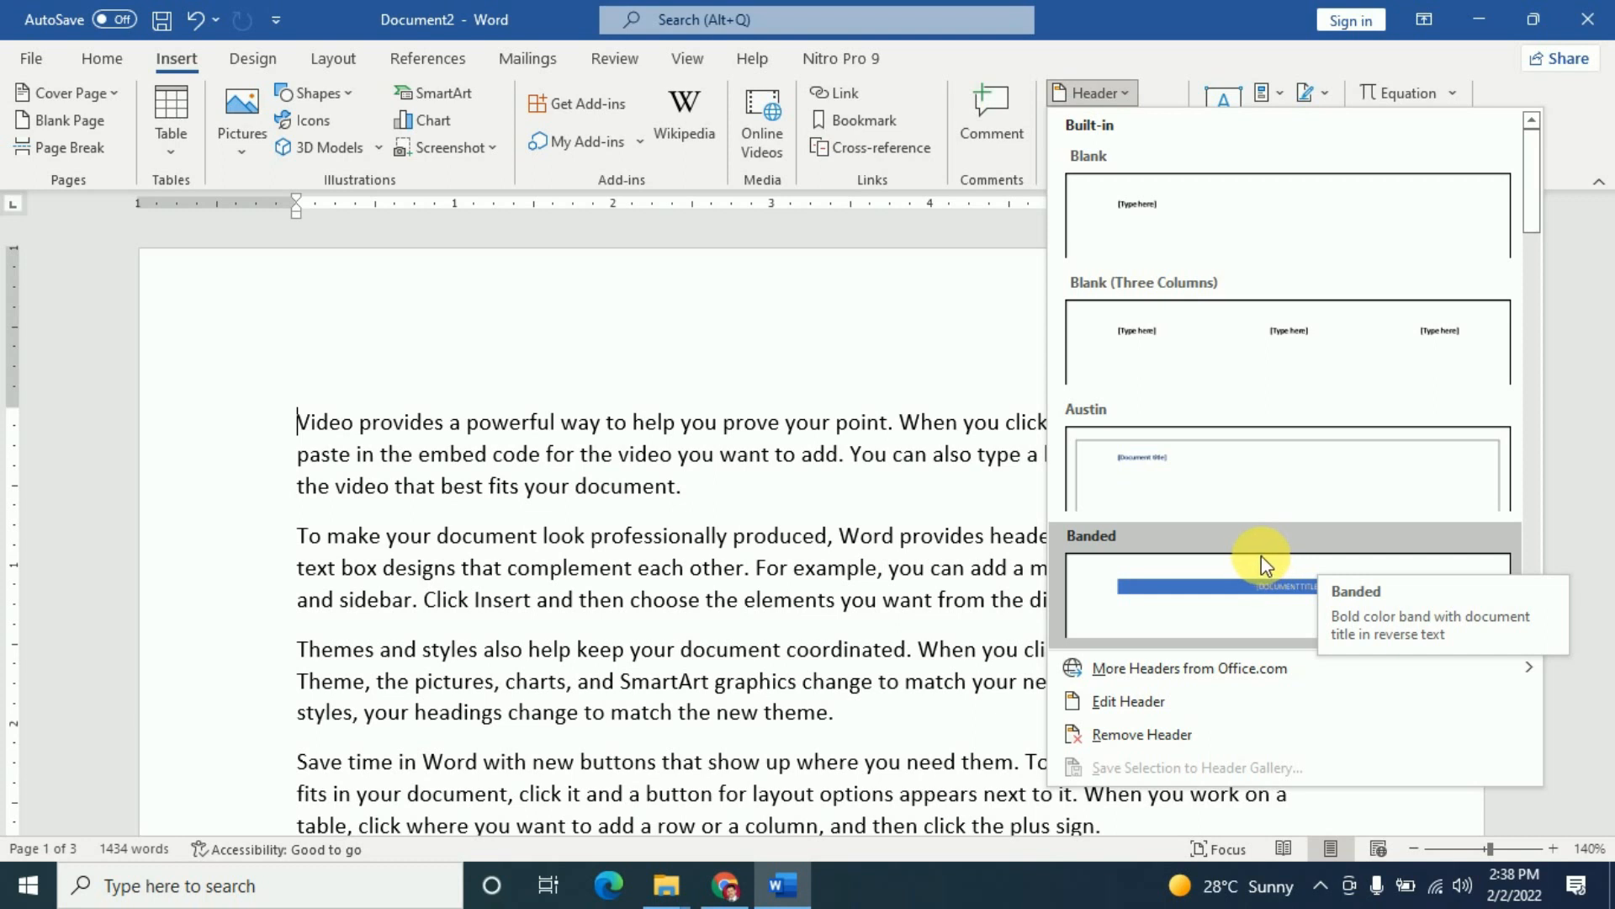
{"action": "left_click", "coordinate": [1192, 229]}
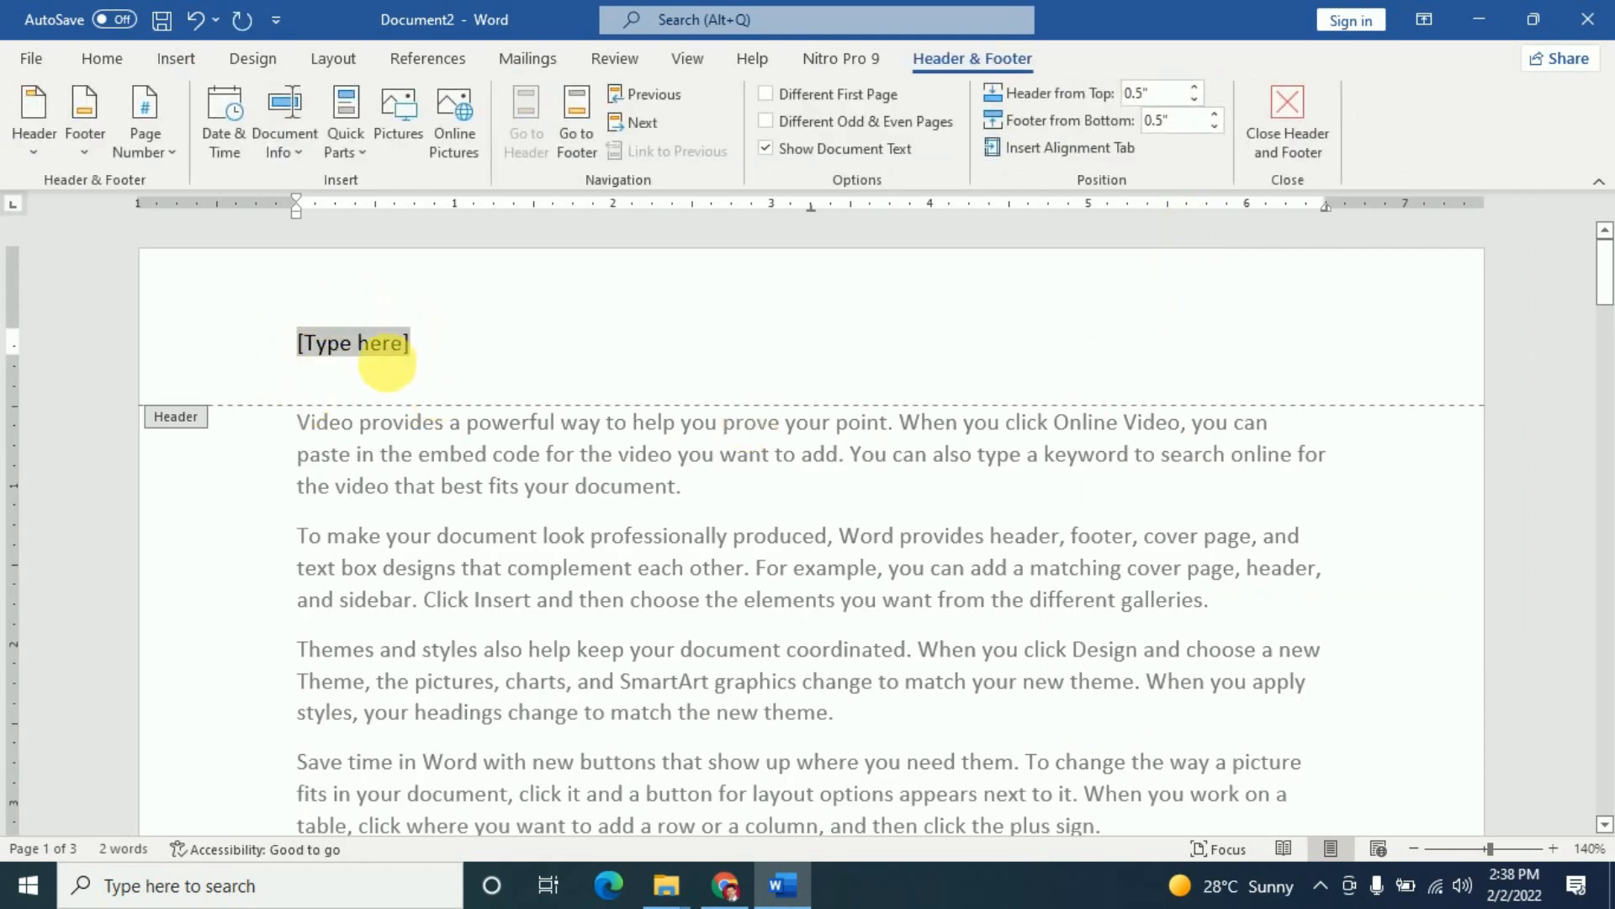
- Replace the header's [Type here] placeholder with 'Anil Computers'
{"action": "scroll", "coordinate": [819, 487], "scroll_direction": "down", "scroll_amount": 5}
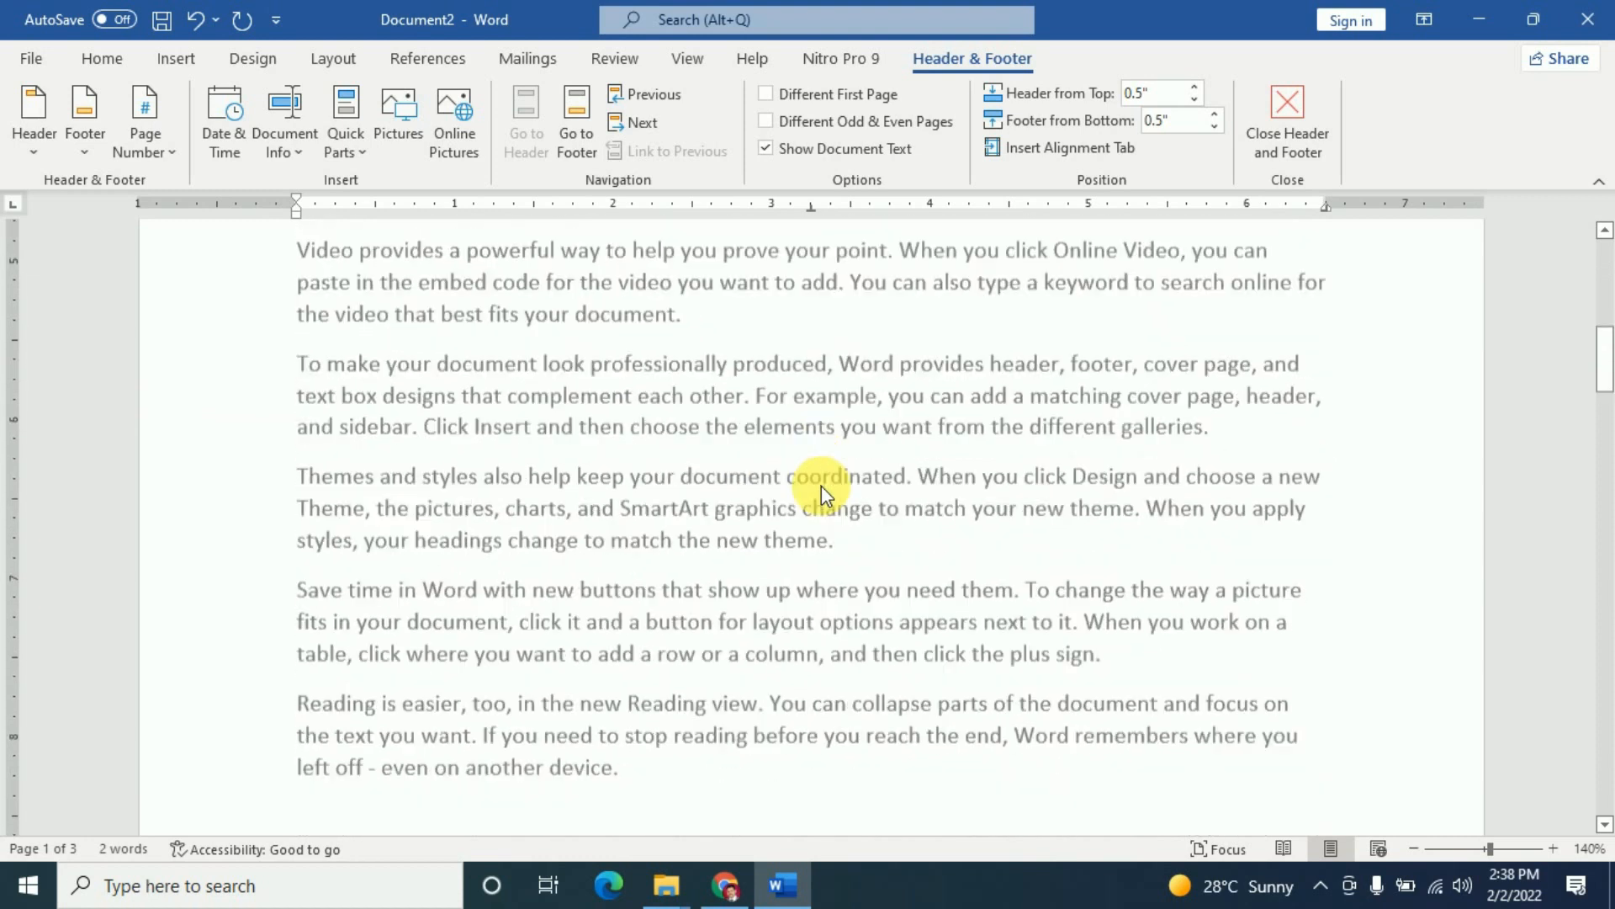
{"action": "scroll", "coordinate": [821, 486], "scroll_direction": "down", "scroll_amount": 2}
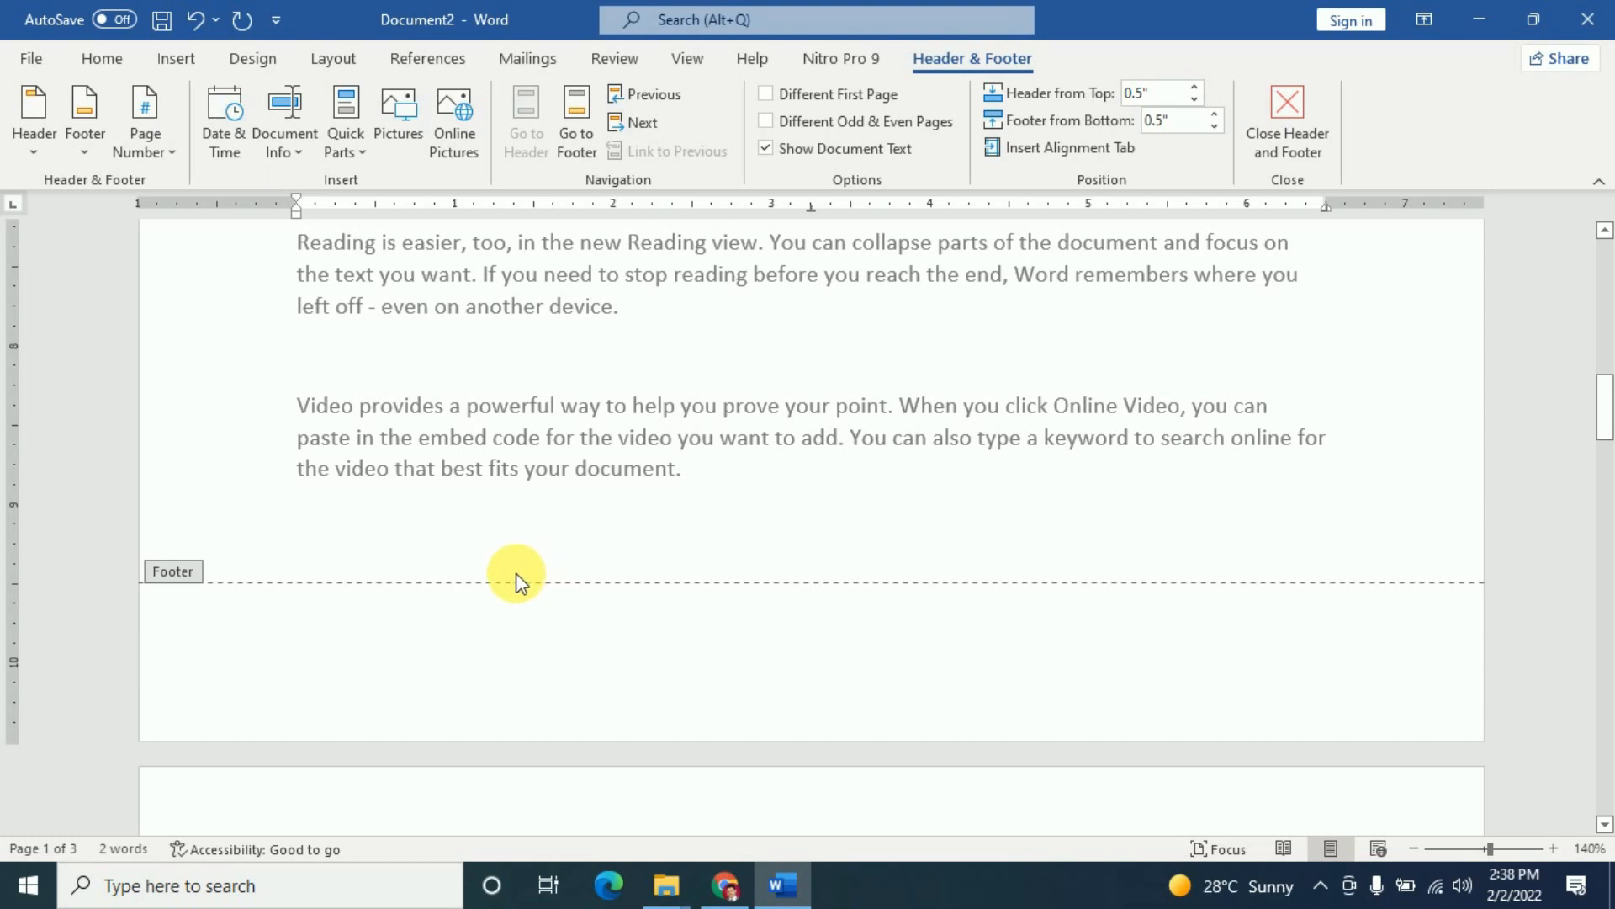
{"action": "scroll", "coordinate": [517, 581], "scroll_direction": "up", "scroll_amount": 10}
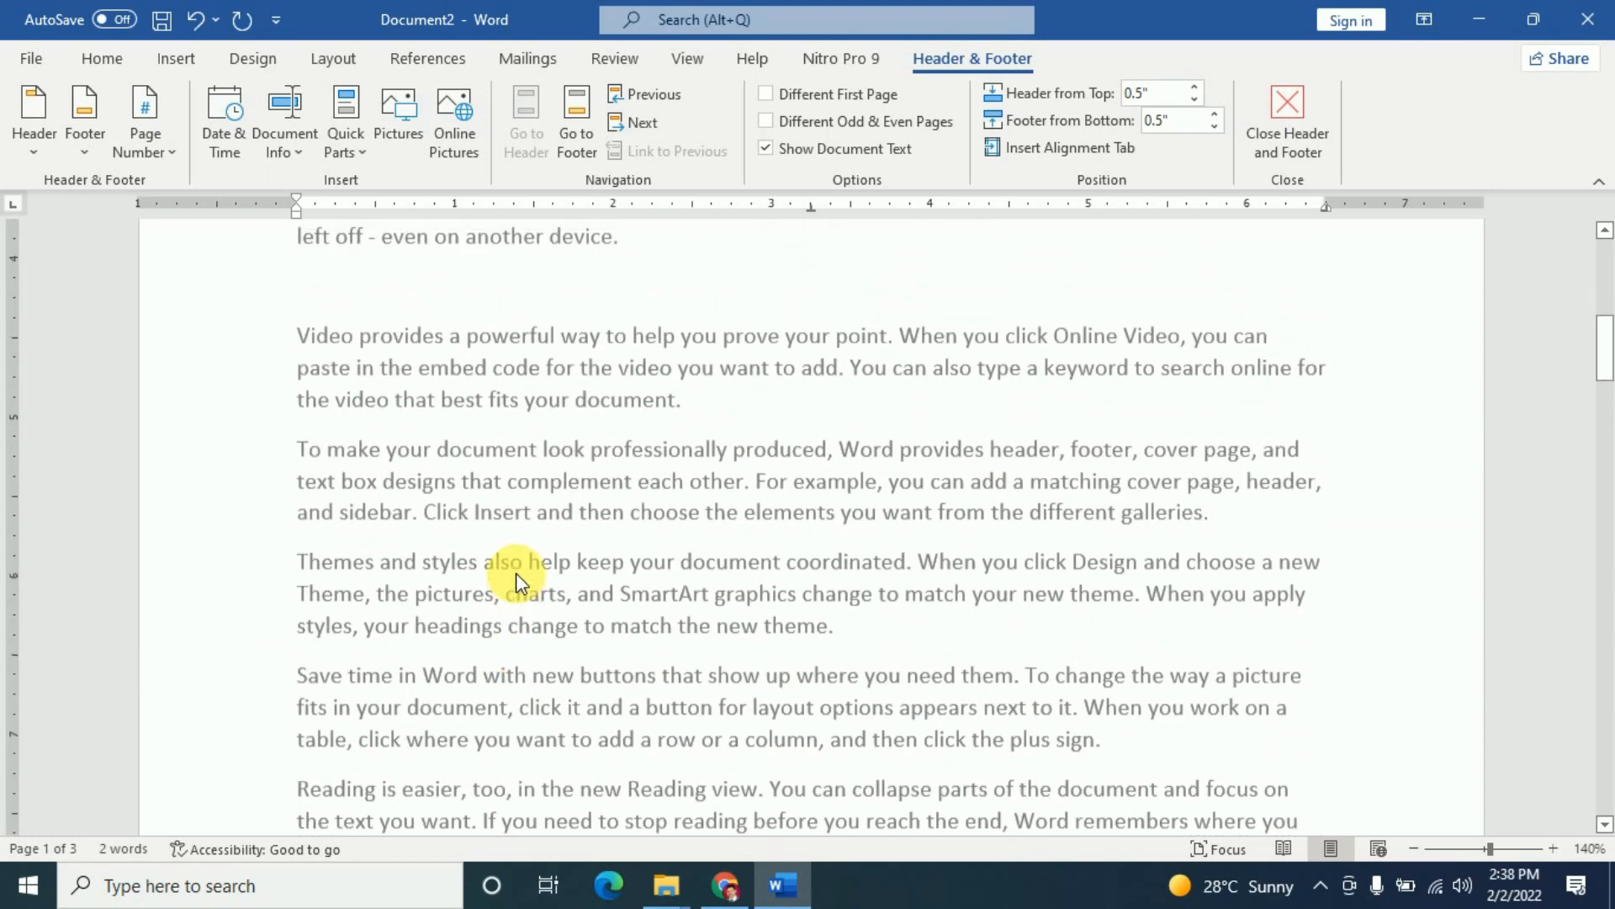
{"action": "scroll", "coordinate": [484, 320], "scroll_direction": "up", "scroll_amount": 5}
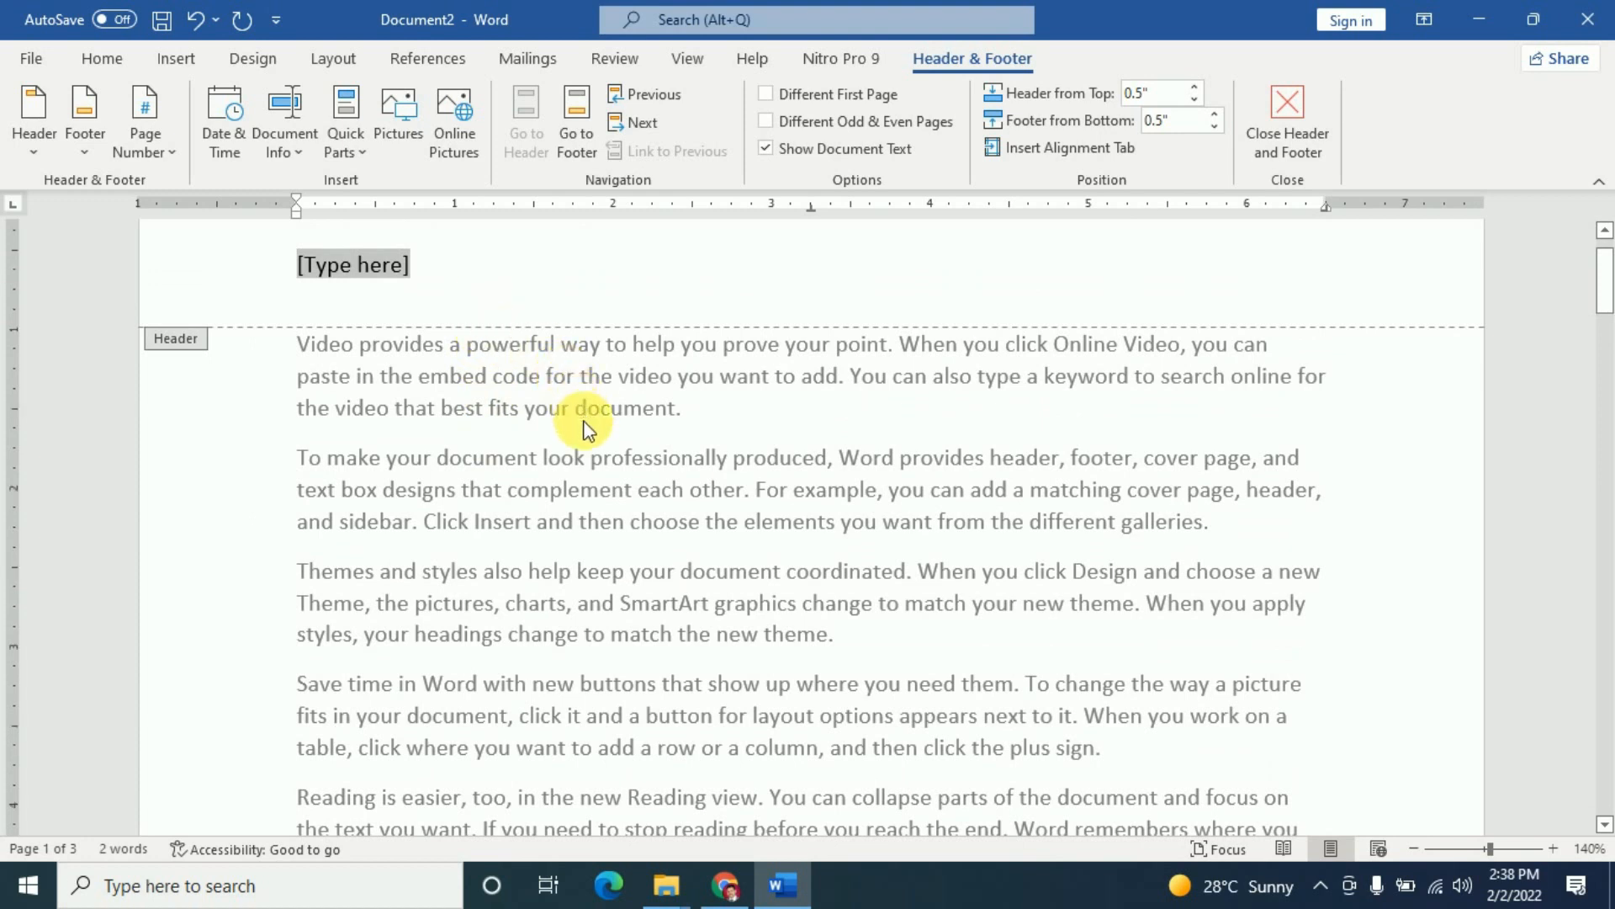
{"action": "scroll", "coordinate": [583, 426], "scroll_direction": "down", "scroll_amount": 13}
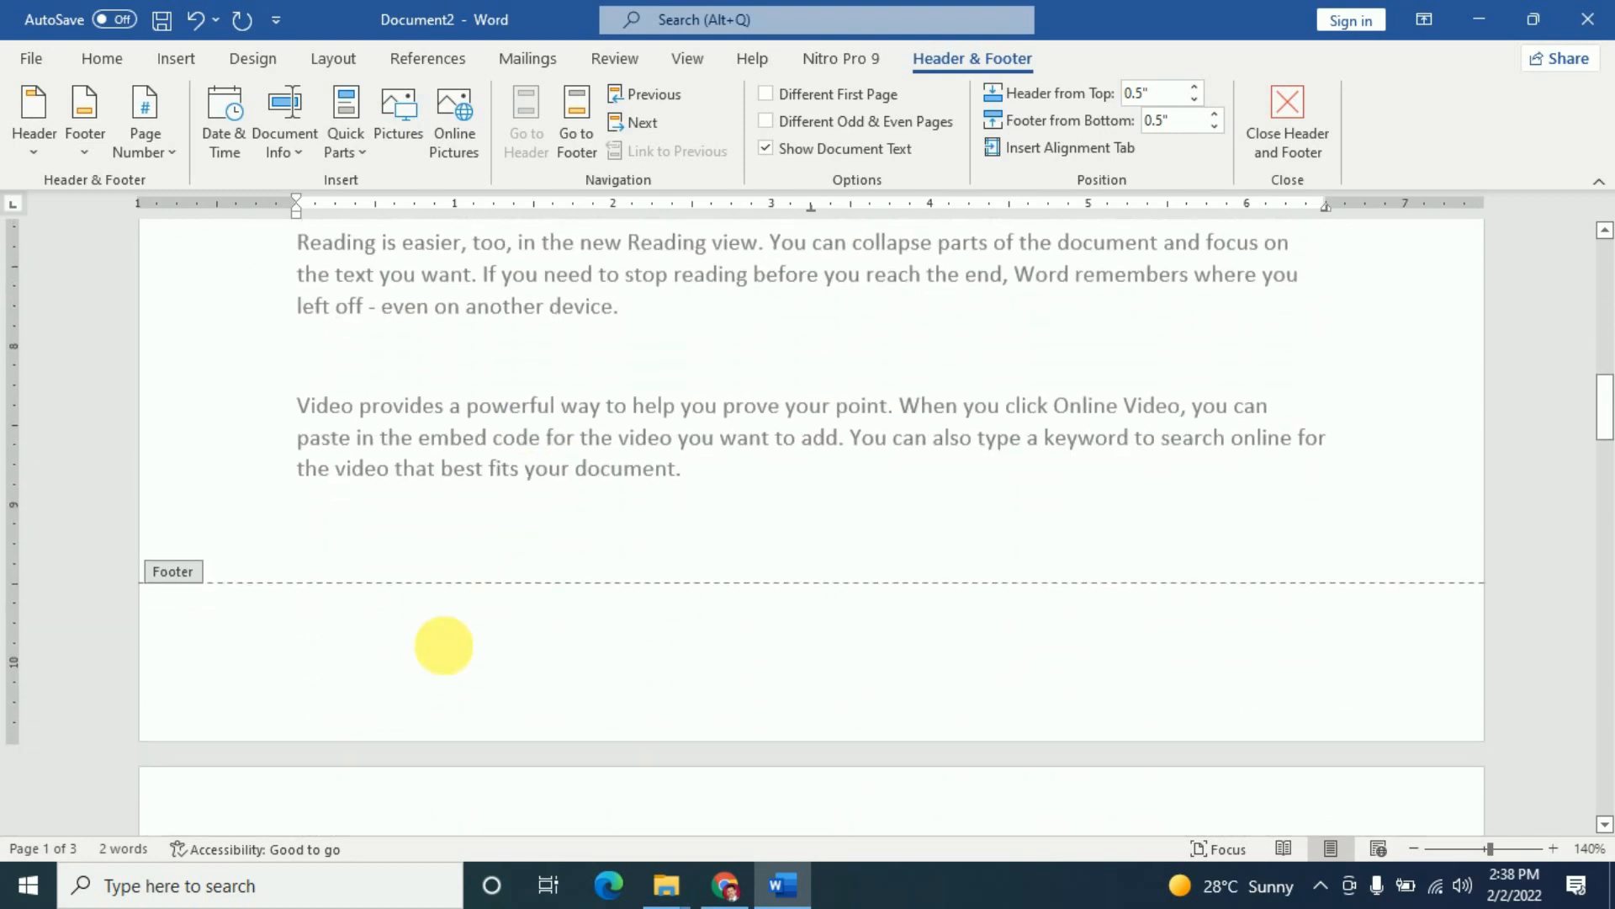
{"action": "scroll", "coordinate": [565, 632], "scroll_direction": "up", "scroll_amount": 5}
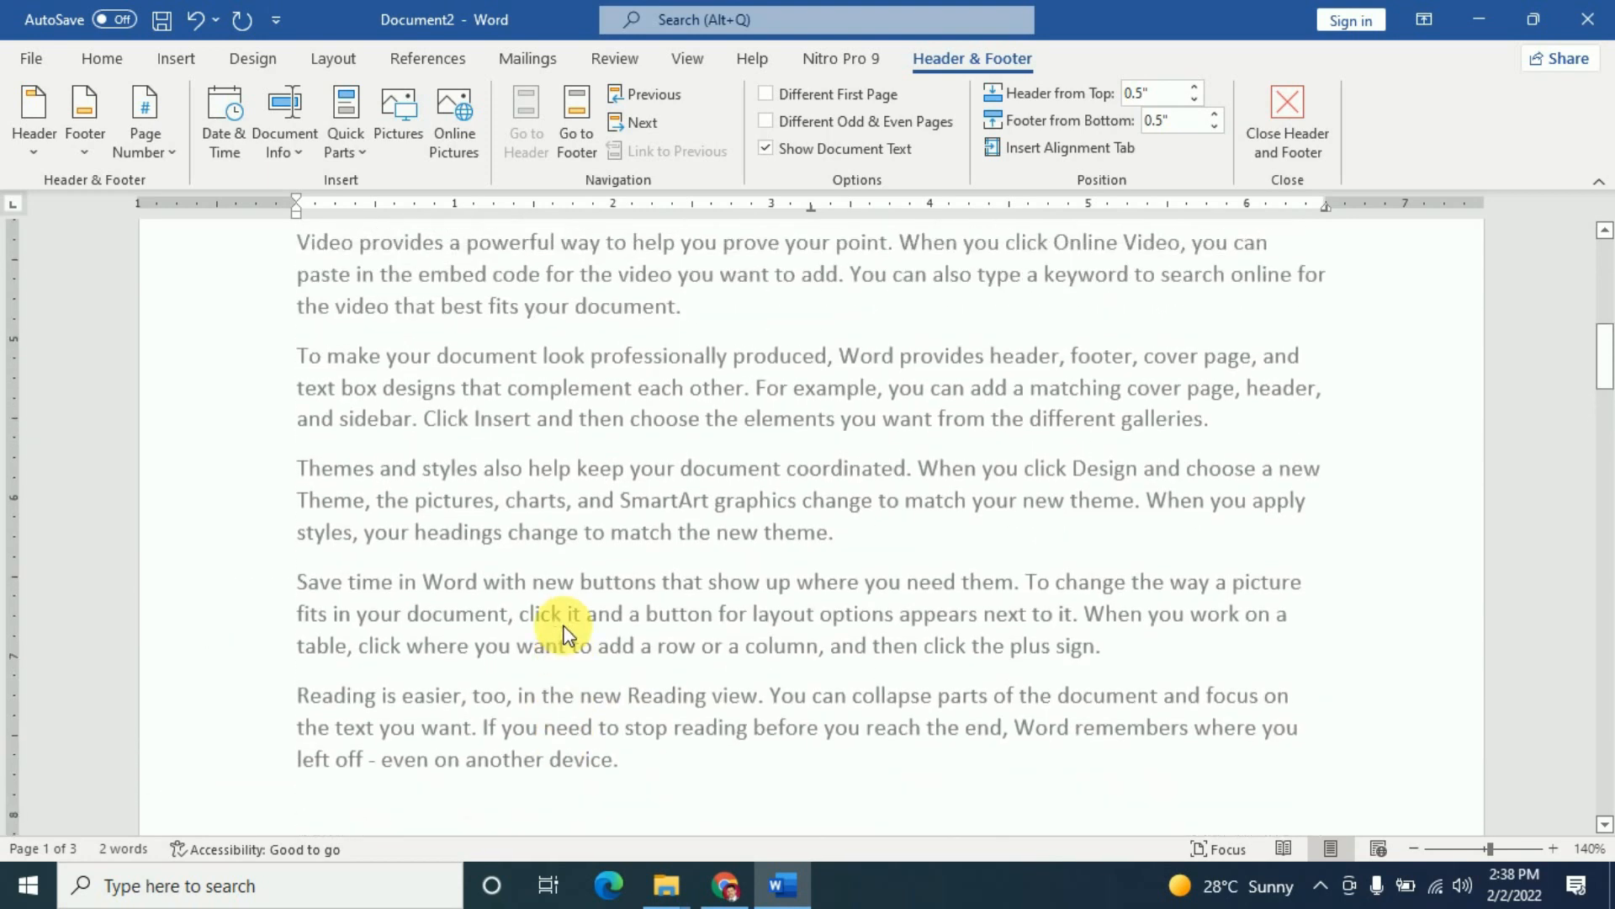
{"action": "scroll", "coordinate": [566, 632], "scroll_direction": "up", "scroll_amount": 6}
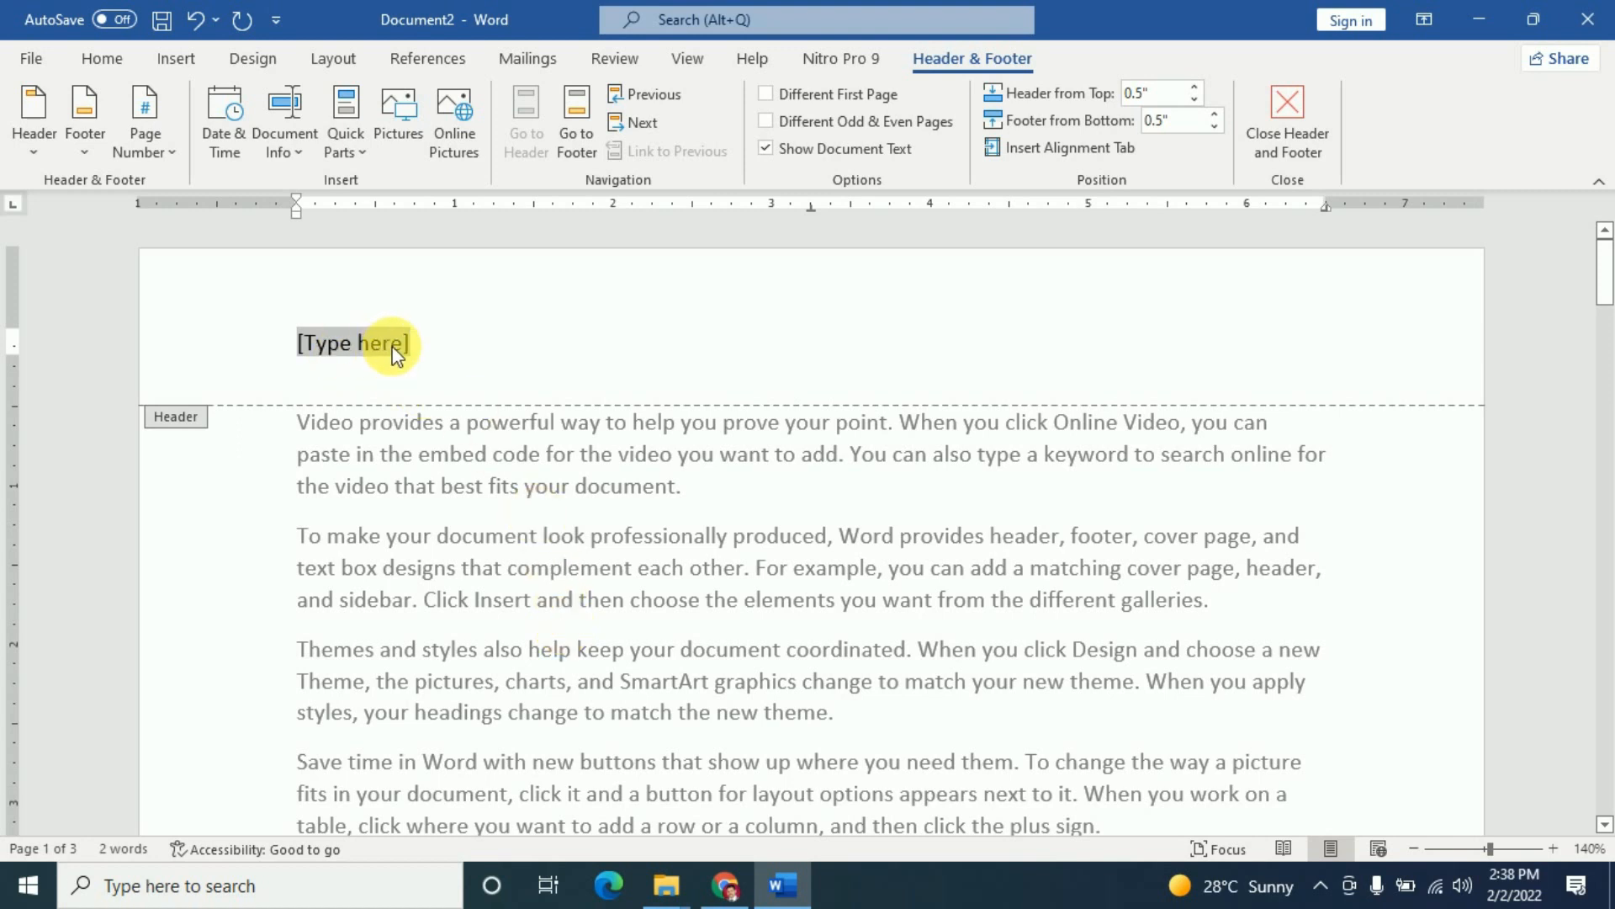
{"action": "type", "text": "A"}
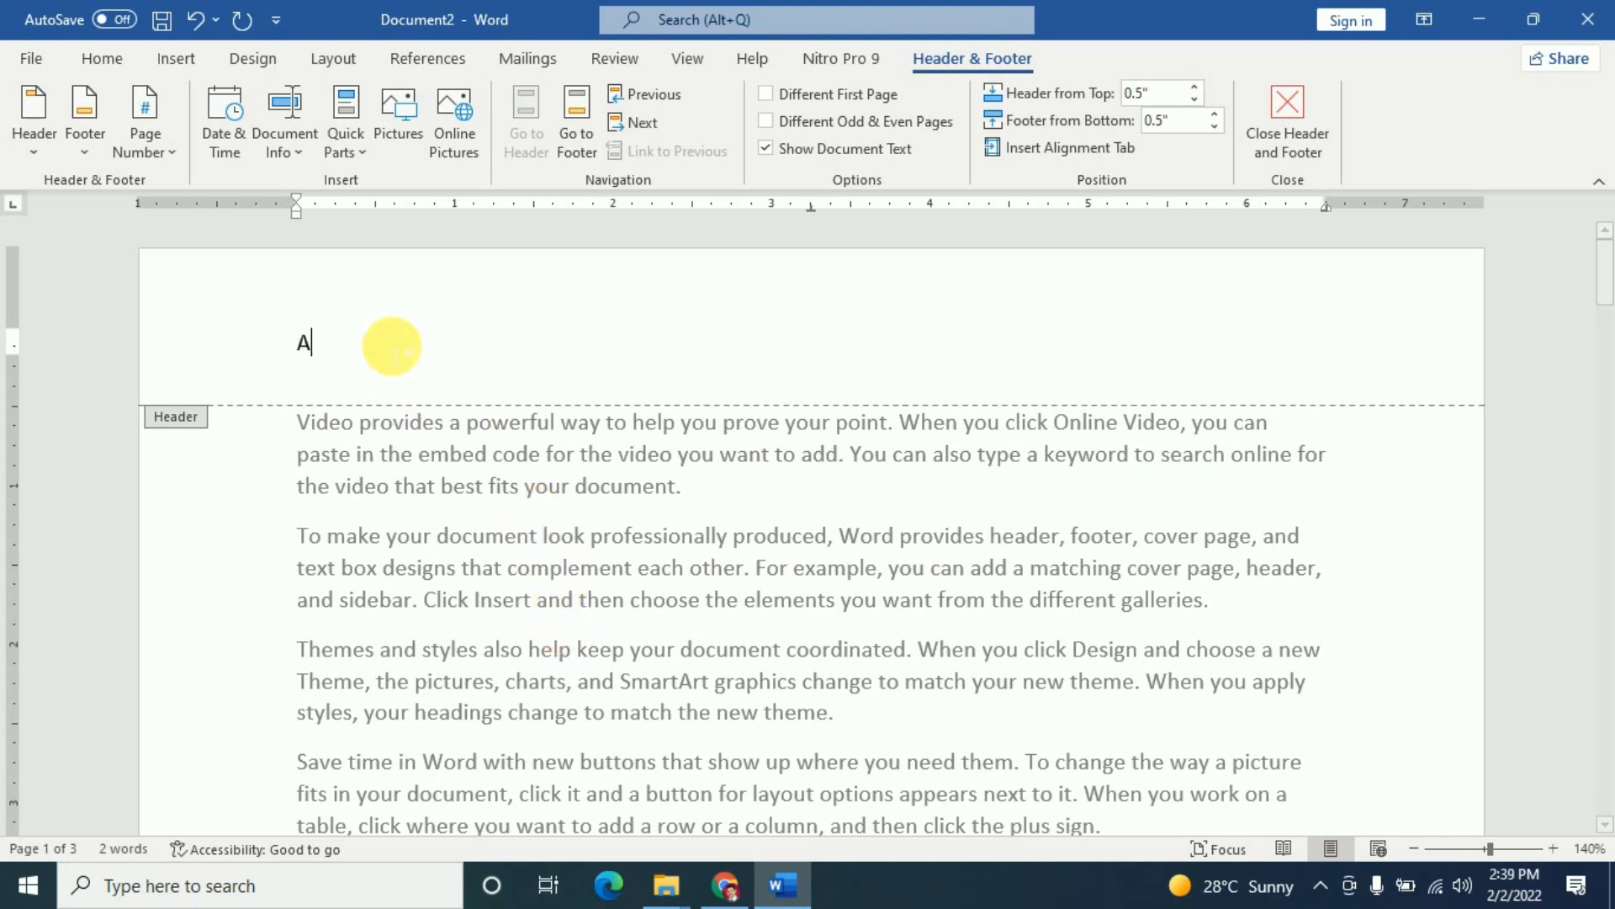
{"action": "type", "text": "nil Computers"}
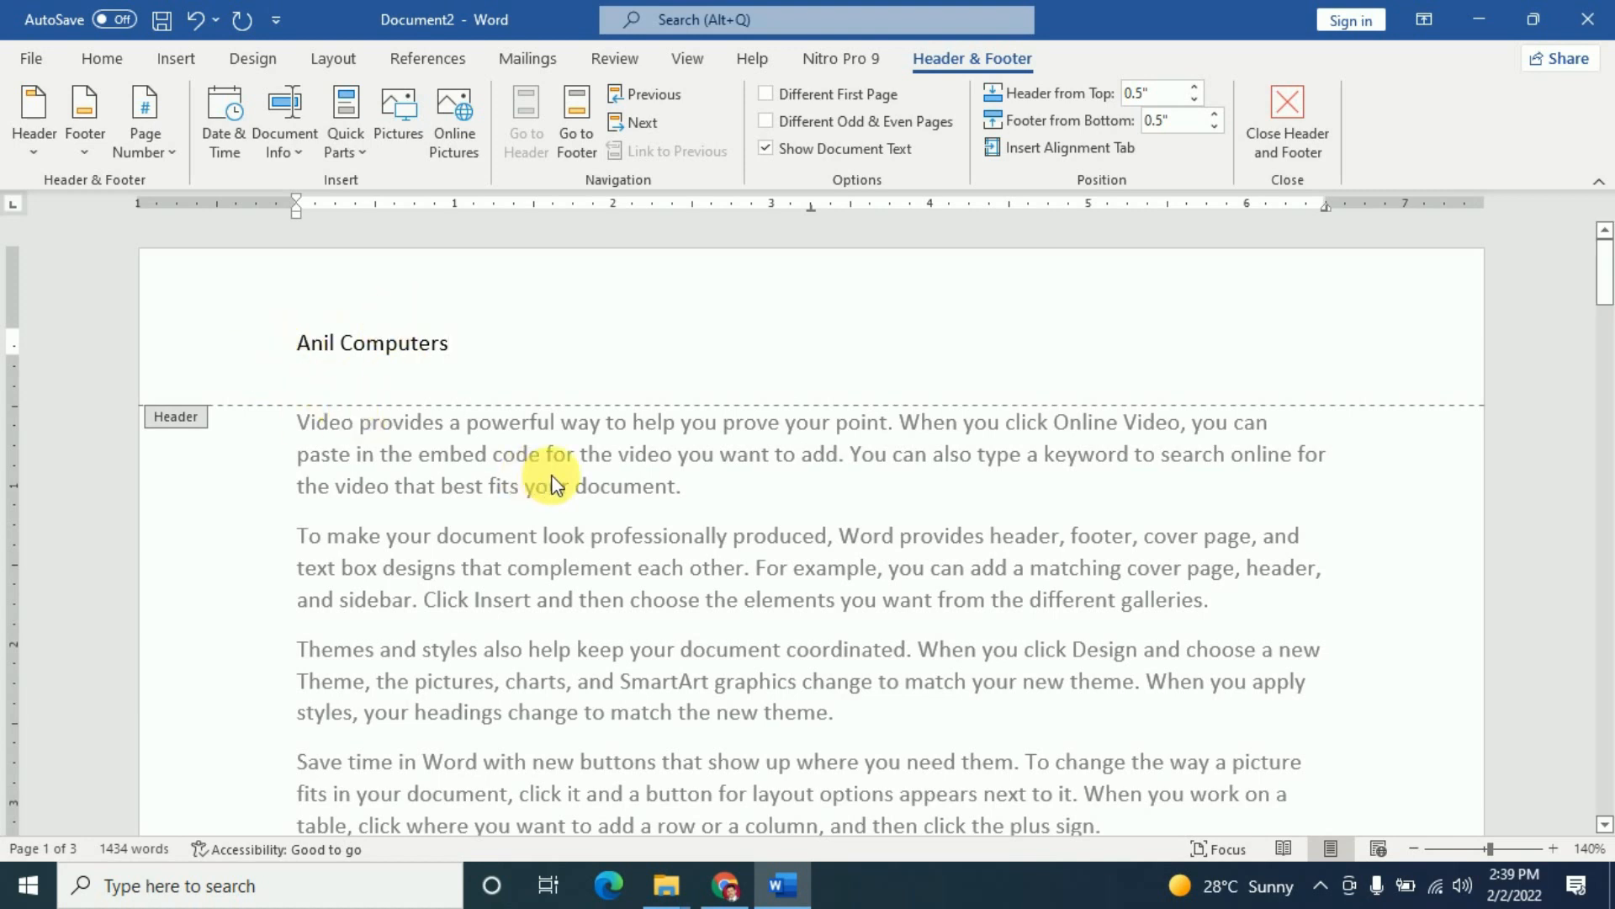
- Scroll through the pages to confirm 'Anil Computers' appears in every page's header
{"action": "scroll", "coordinate": [551, 486], "scroll_direction": "down", "scroll_amount": 12}
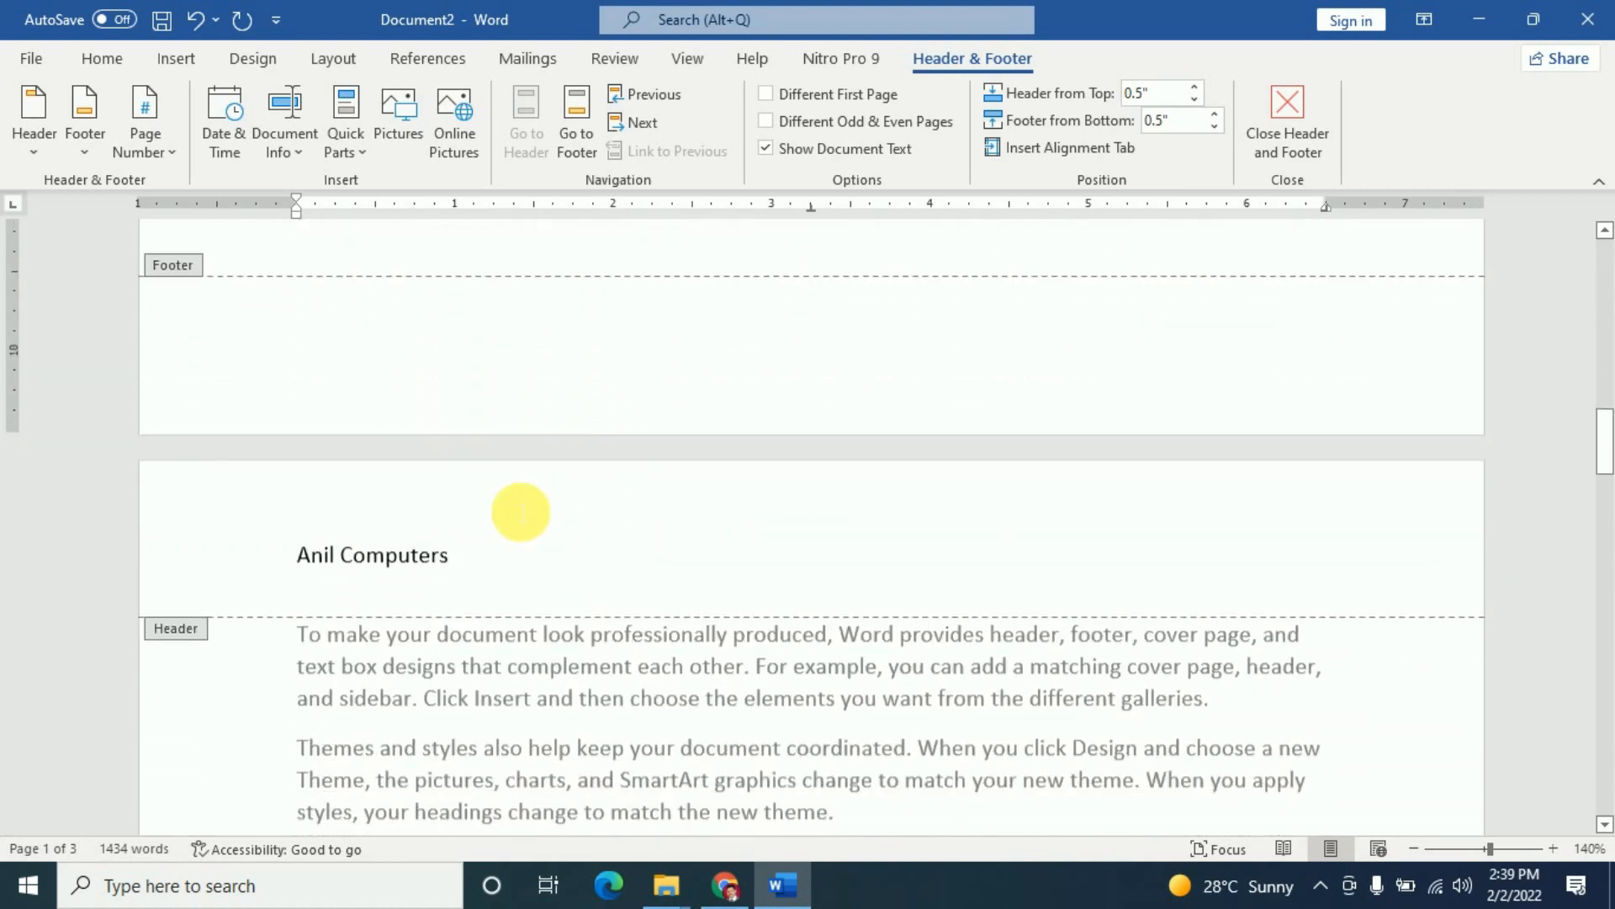
{"action": "scroll", "coordinate": [549, 534], "scroll_direction": "down", "scroll_amount": 10}
{"action": "scroll", "coordinate": [548, 539], "scroll_direction": "up", "scroll_amount": 7}
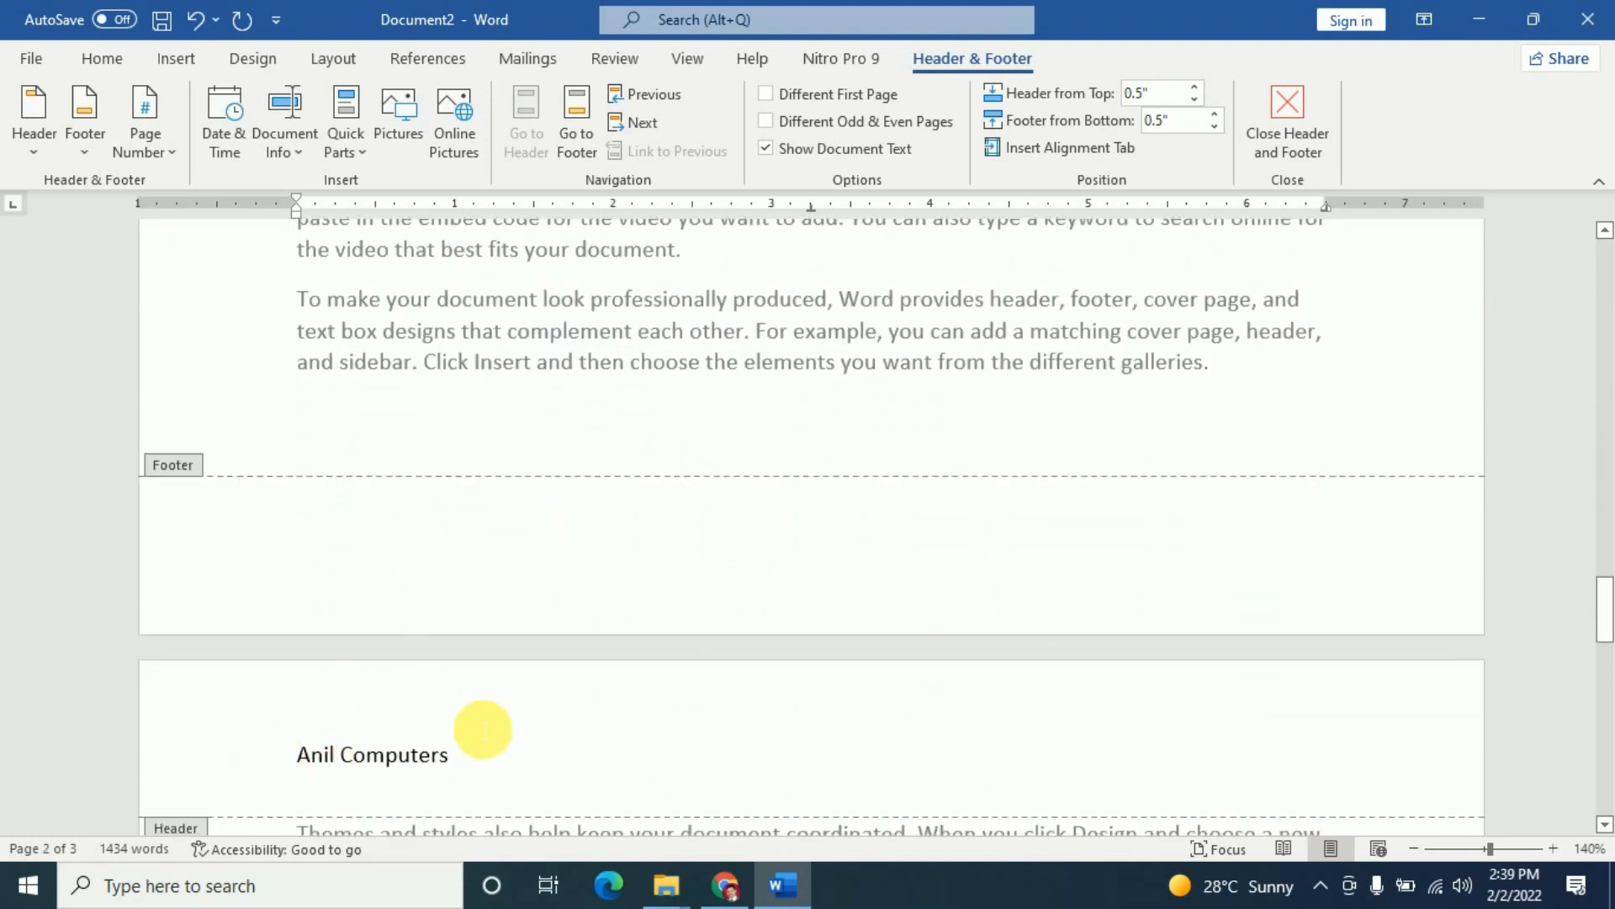
{"action": "scroll", "coordinate": [583, 710], "scroll_direction": "down", "scroll_amount": 2}
{"action": "scroll", "coordinate": [589, 709], "scroll_direction": "up", "scroll_amount": 2}
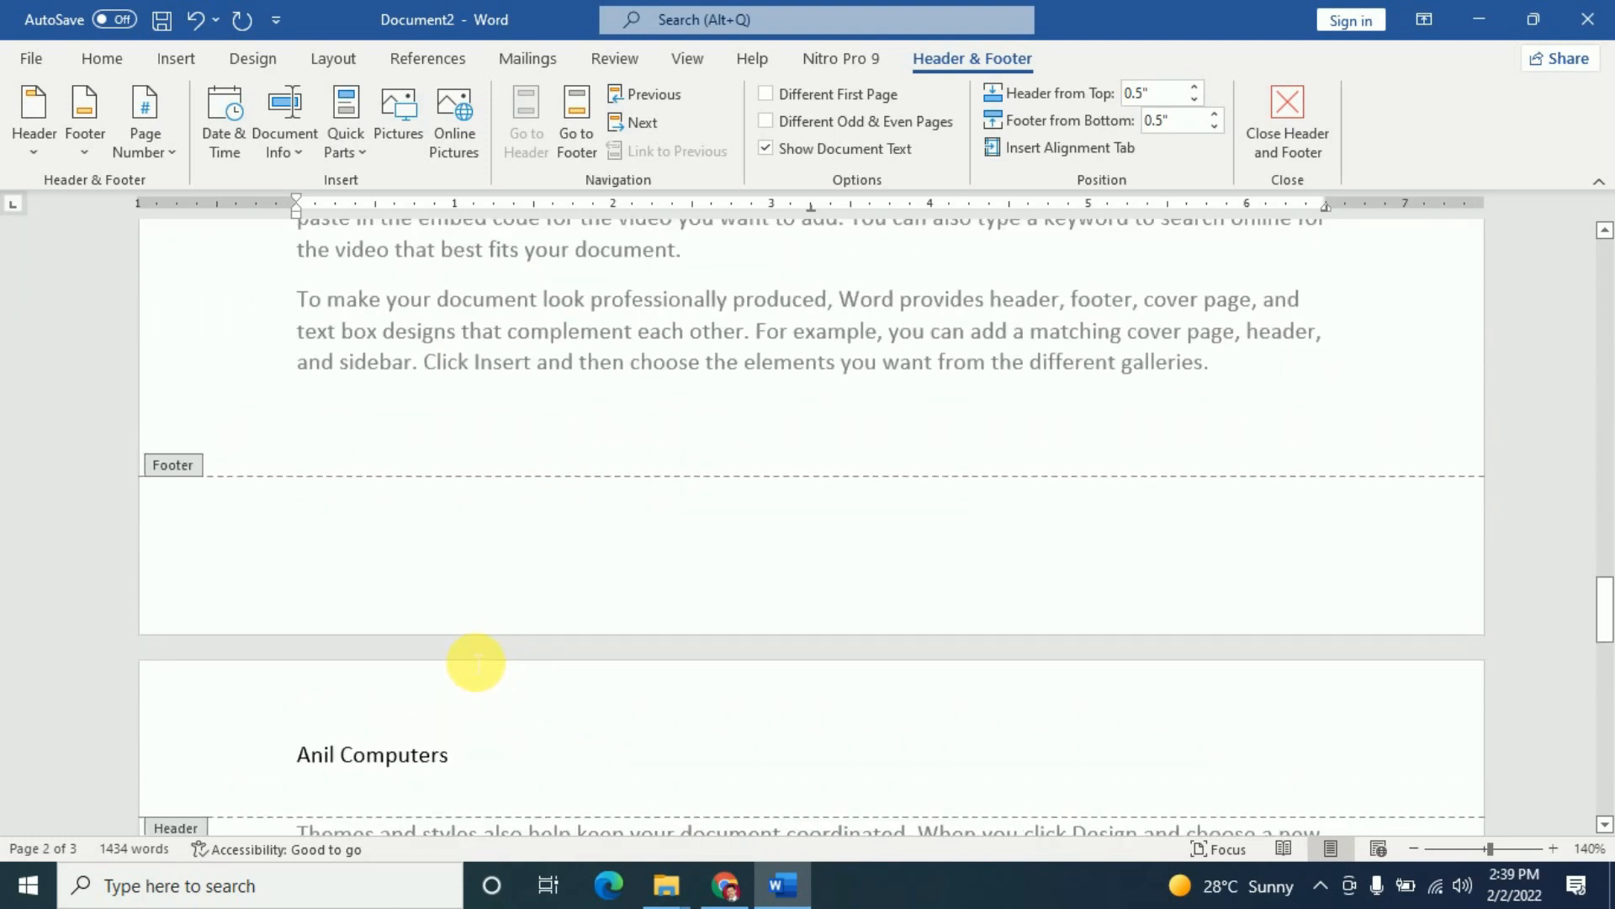
{"action": "scroll", "coordinate": [473, 652], "scroll_direction": "up", "scroll_amount": 4}
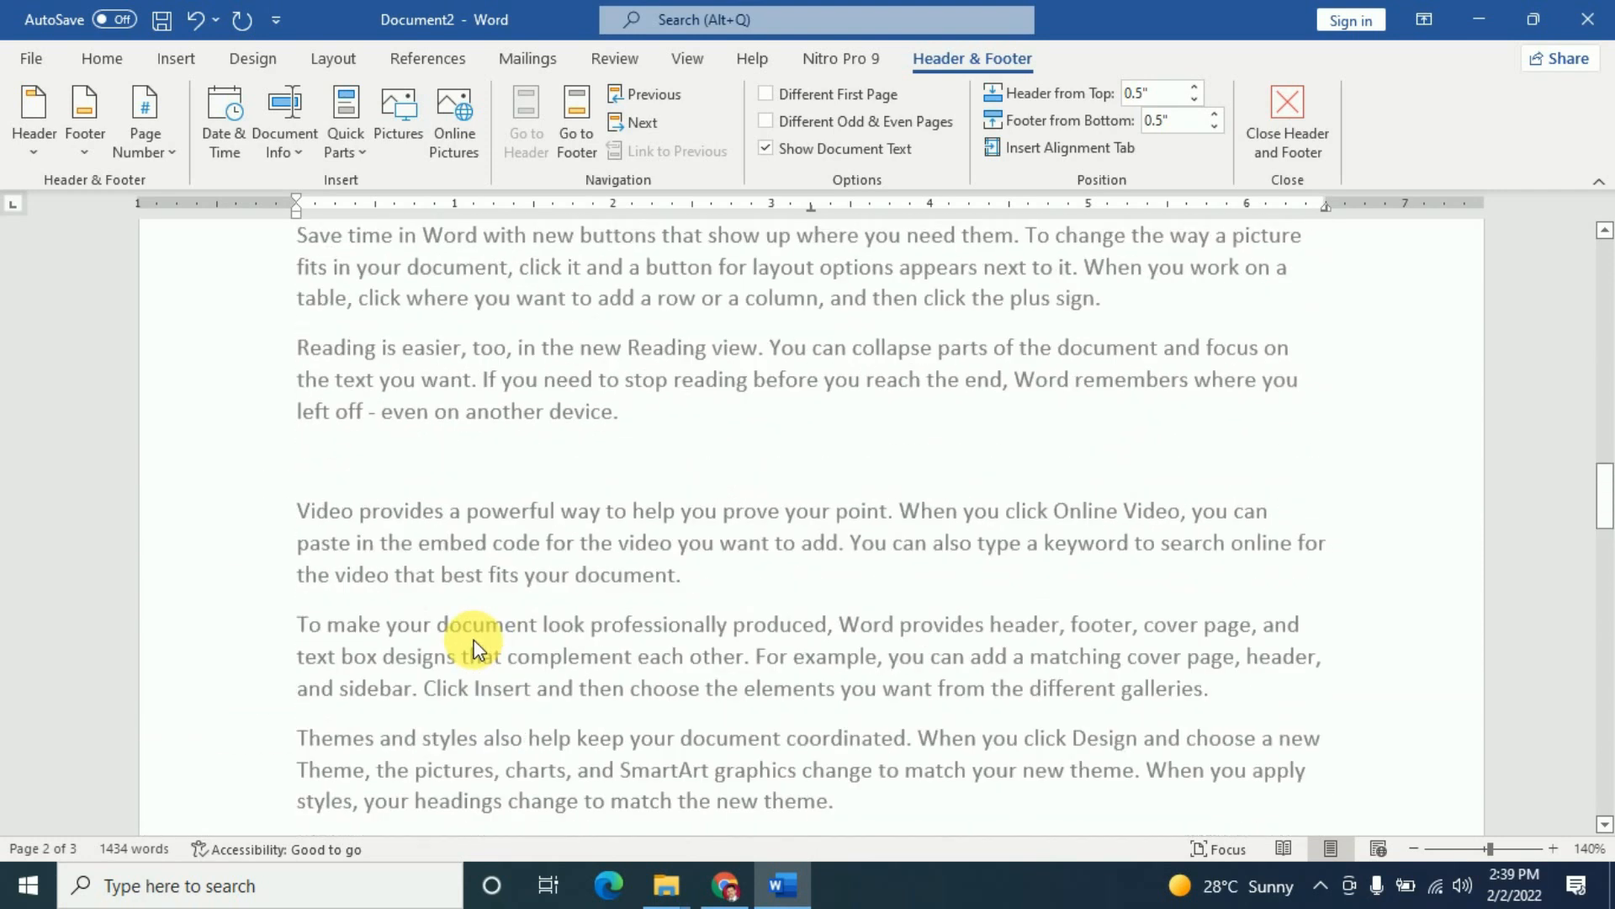
{"action": "scroll", "coordinate": [473, 648], "scroll_direction": "up", "scroll_amount": 10}
{"action": "scroll", "coordinate": [478, 650], "scroll_direction": "up", "scroll_amount": 10}
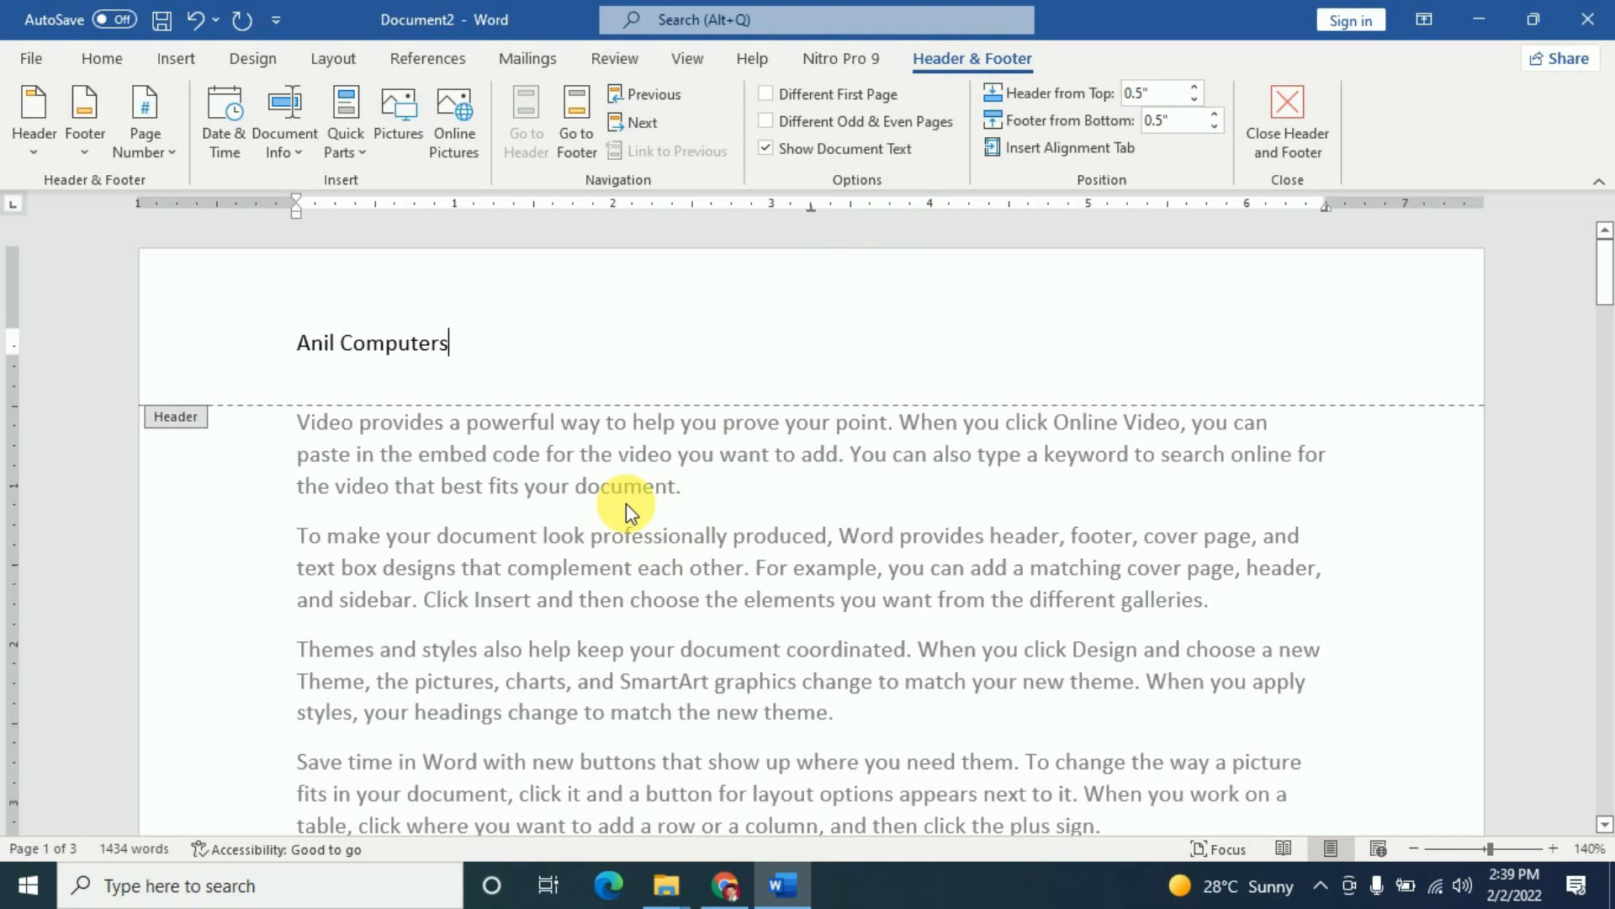
{"action": "scroll", "coordinate": [626, 503], "scroll_direction": "down", "scroll_amount": 5}
{"action": "scroll", "coordinate": [626, 503], "scroll_direction": "up", "scroll_amount": 7}
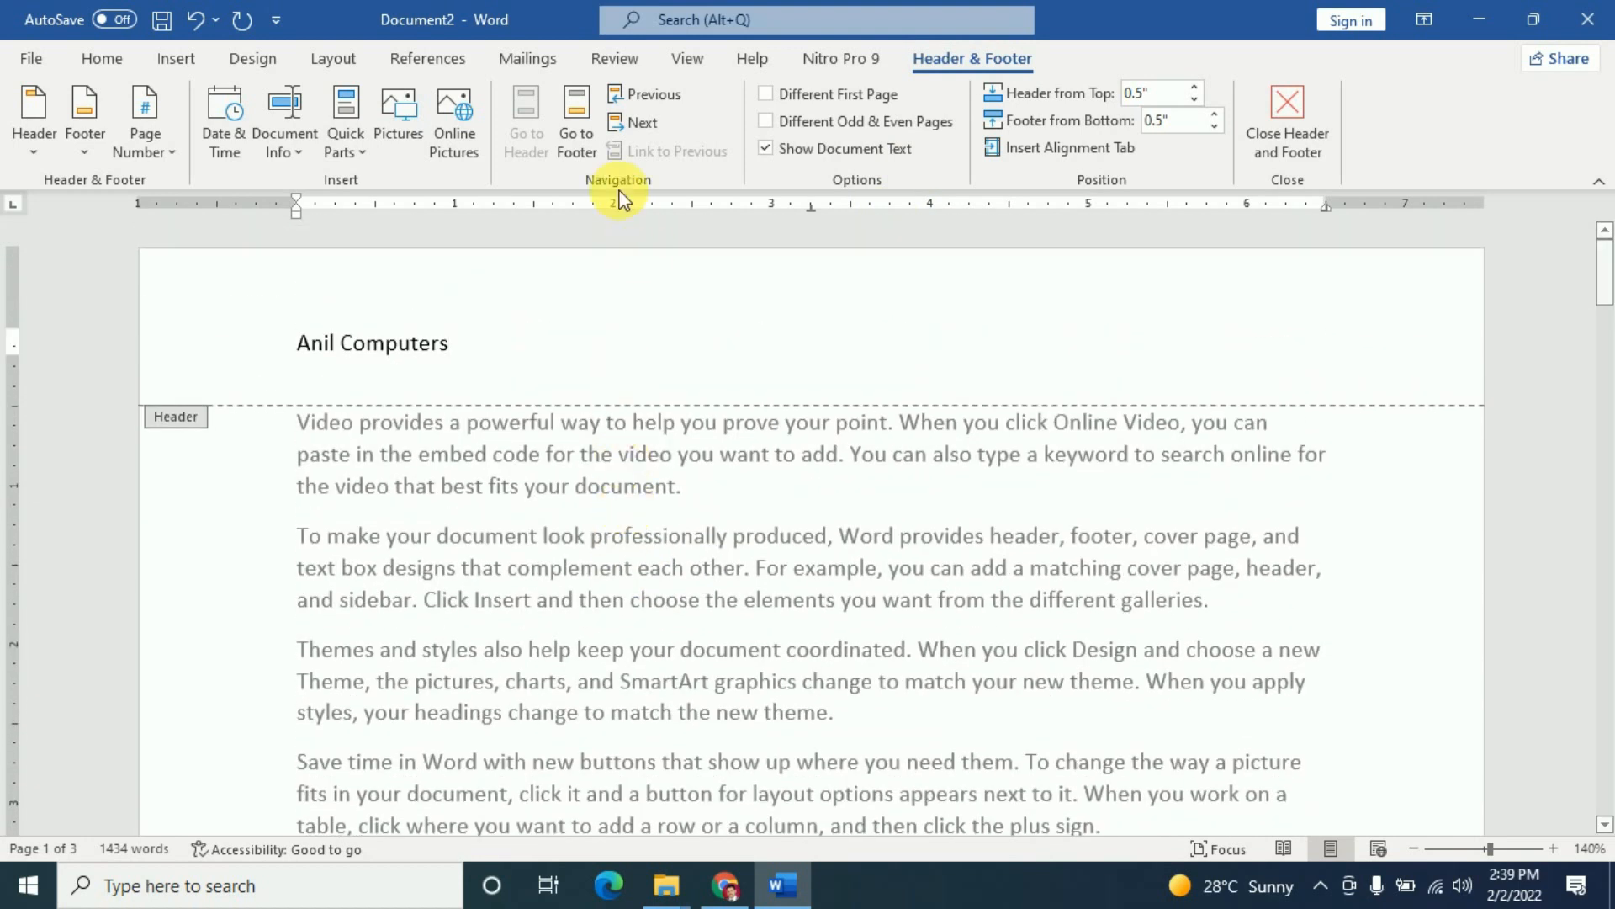
- Paste the business name, street address and city into the page footer
{"action": "left_click", "coordinate": [579, 130]}
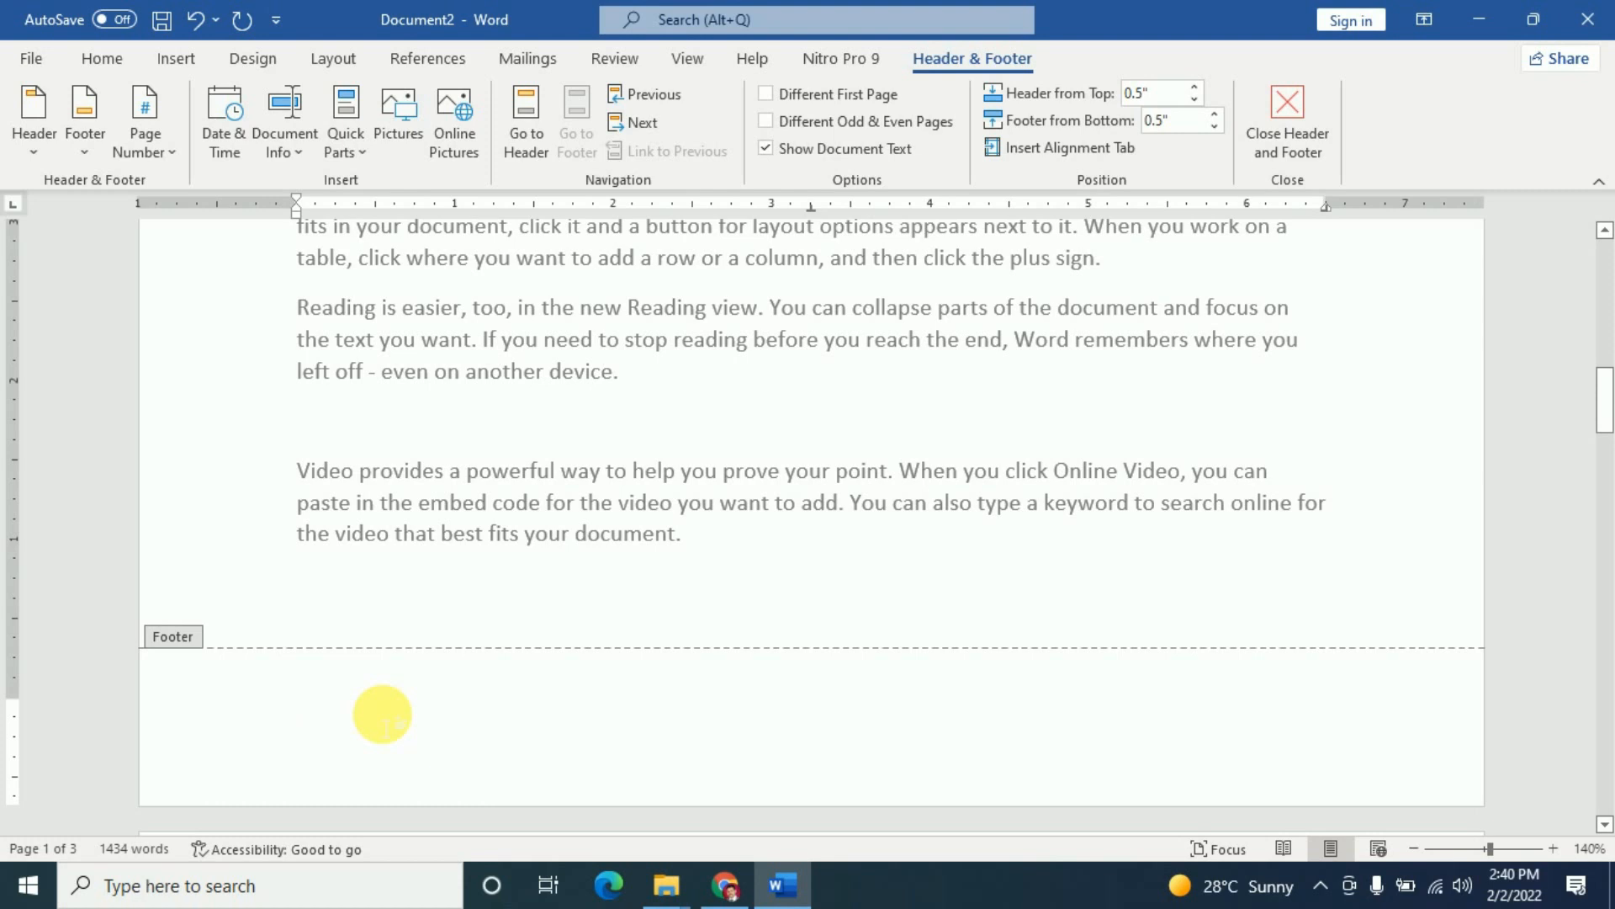
{"action": "type", "text": "Anil Computers Prem Kutir University Main Road Udaipur"}
{"action": "scroll", "coordinate": [480, 667], "scroll_direction": "up", "scroll_amount": 15}
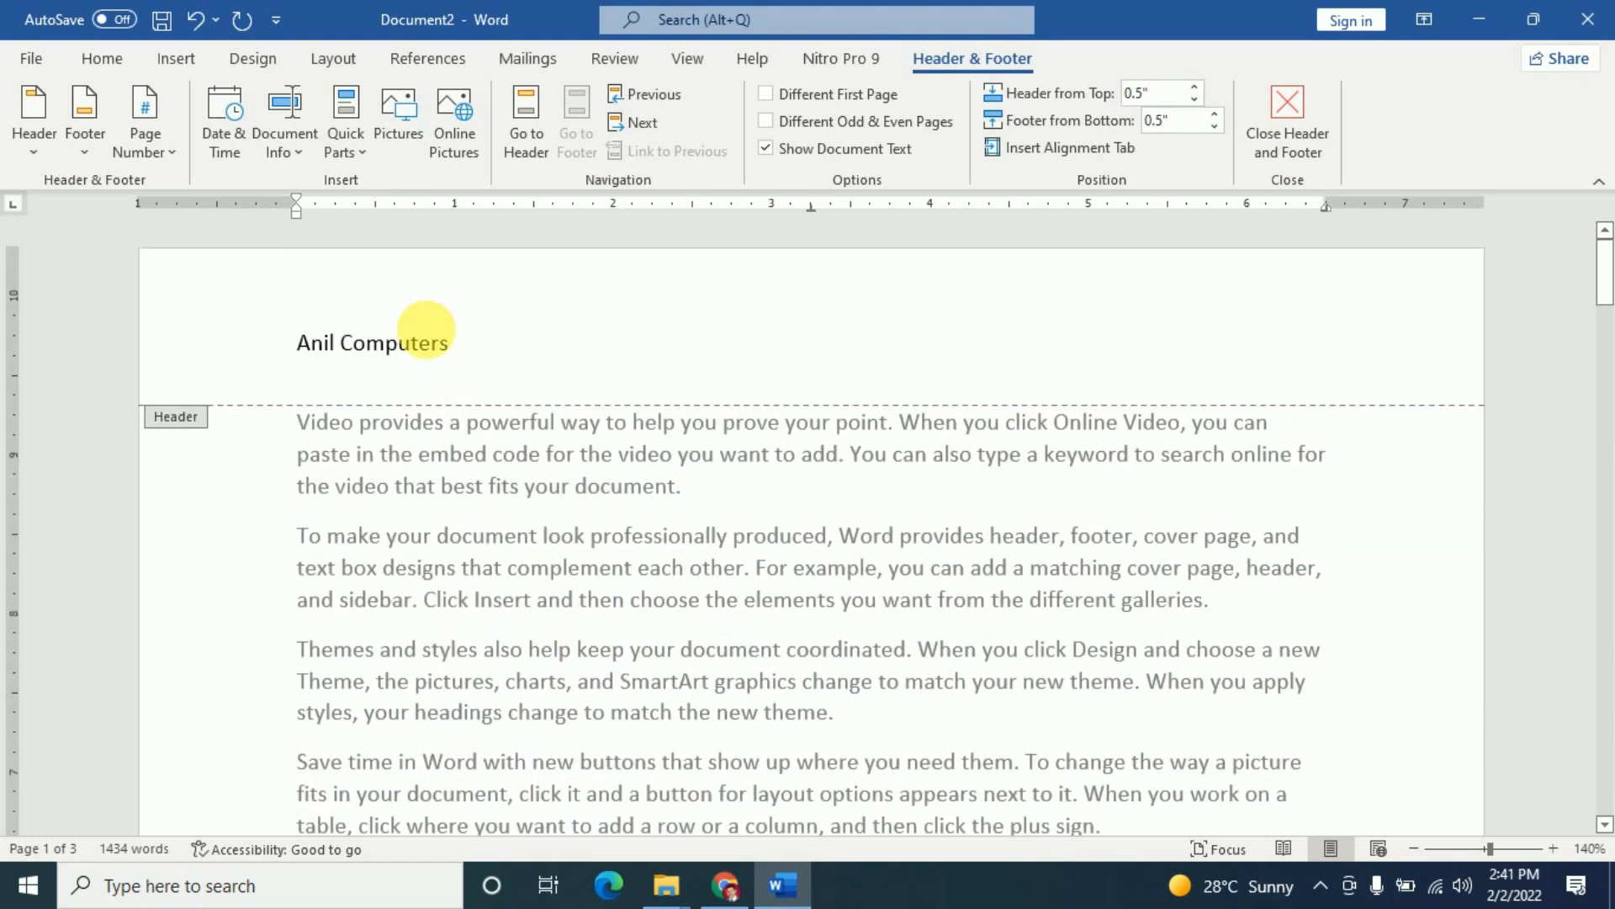
{"action": "scroll", "coordinate": [426, 371], "scroll_direction": "down", "scroll_amount": 10}
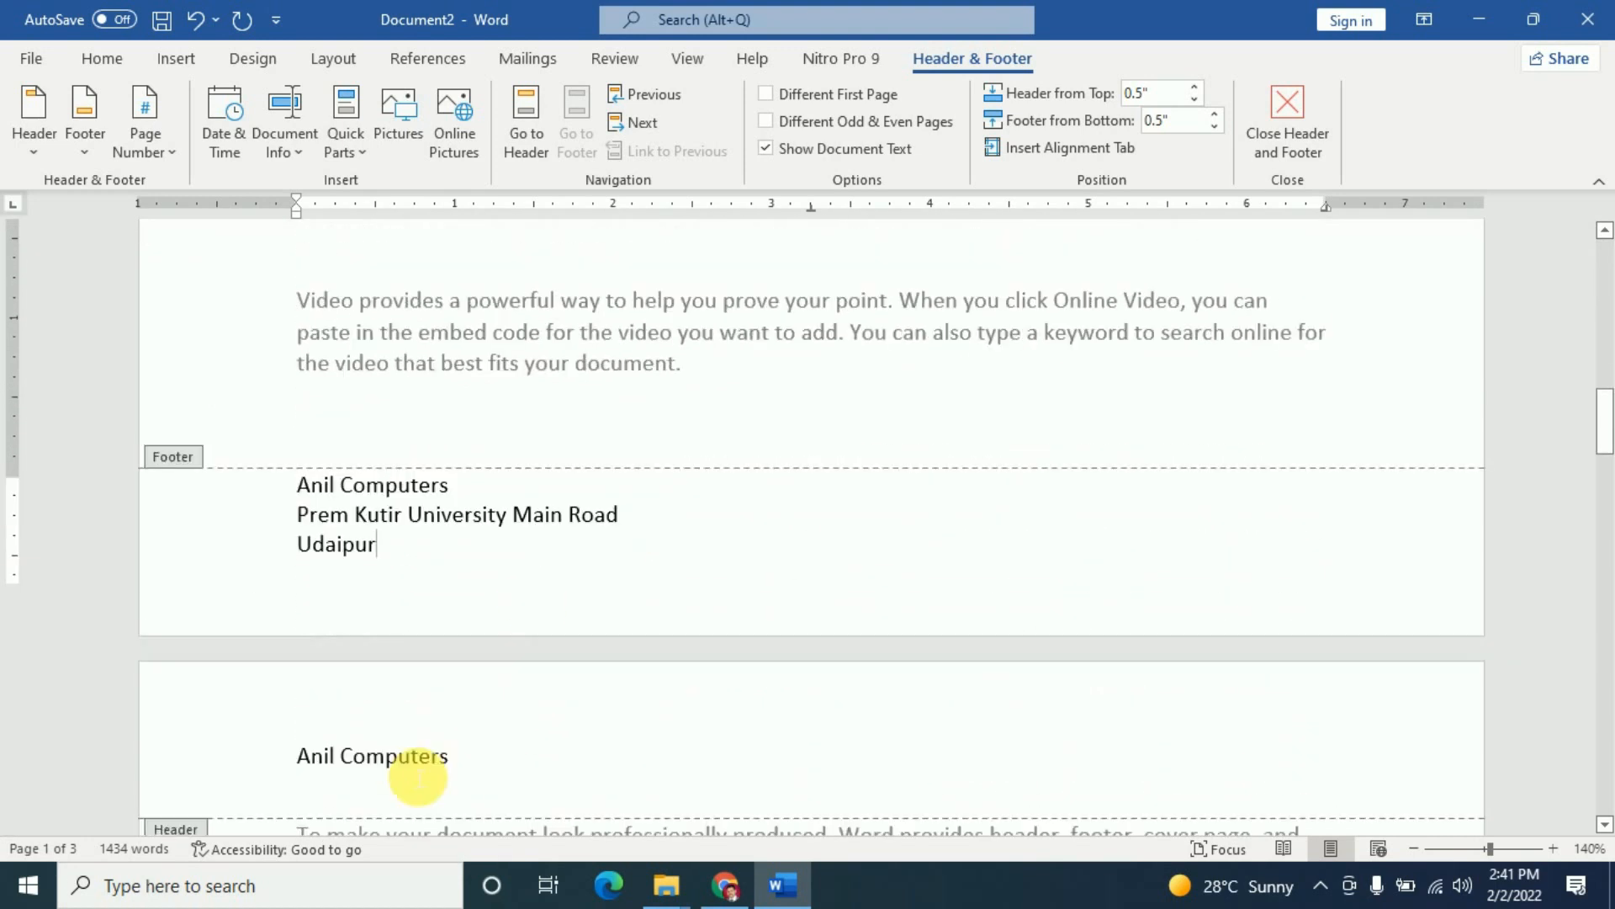
{"action": "scroll", "coordinate": [418, 776], "scroll_direction": "down", "scroll_amount": 1}
- Add a new footer line below the city for the phone number
{"action": "key", "text": "Return"}
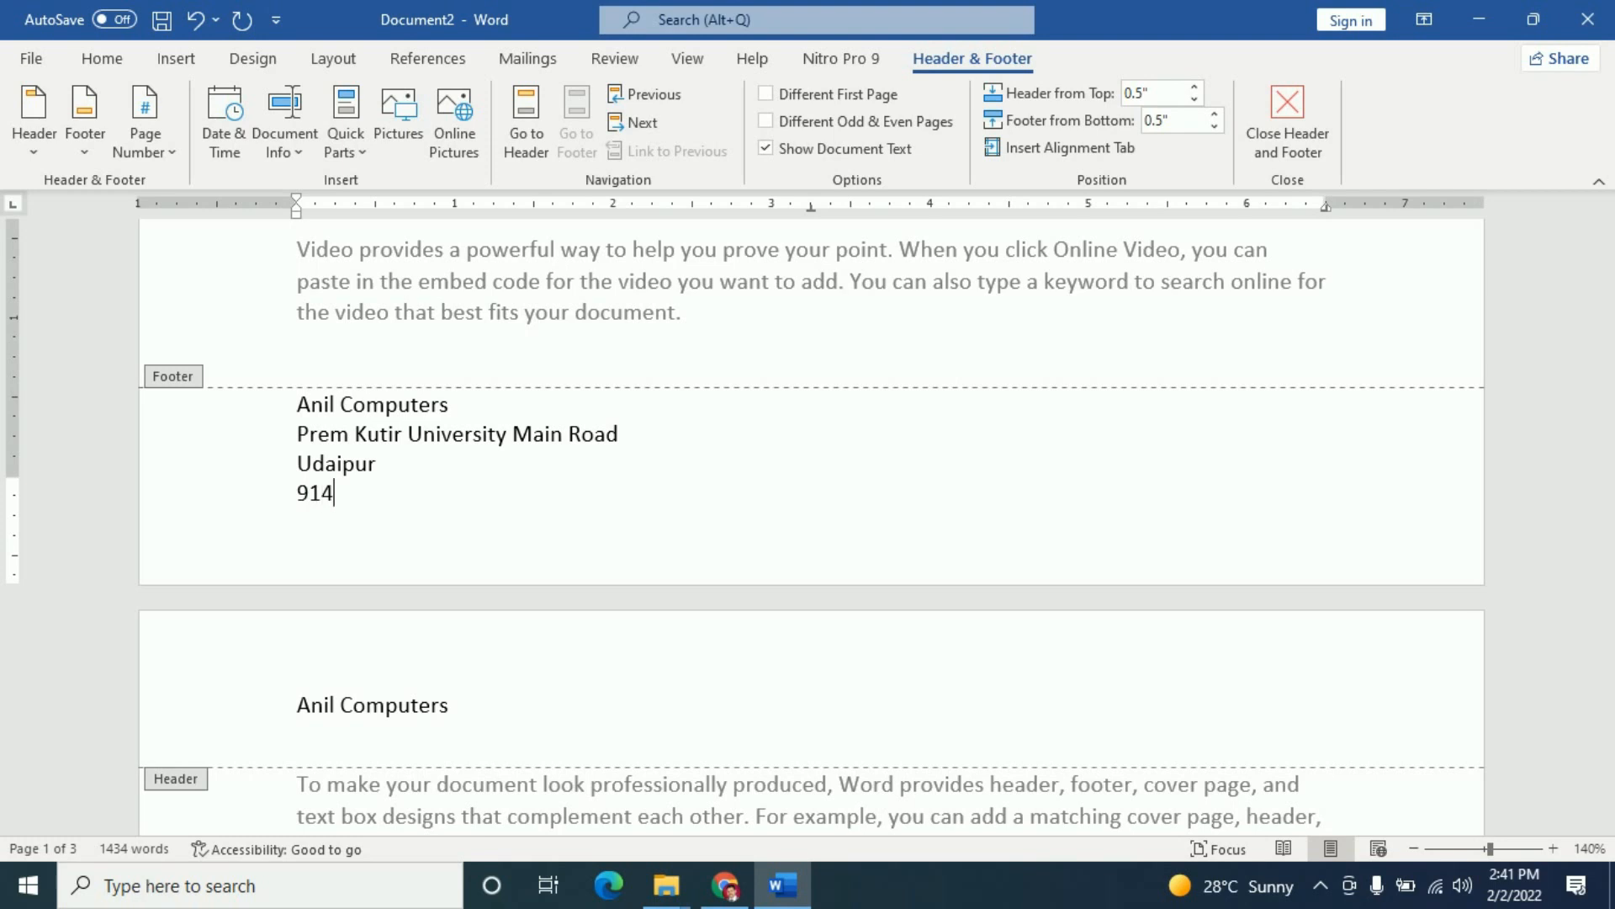
{"action": "scroll", "coordinate": [574, 544], "scroll_direction": "up", "scroll_amount": 10}
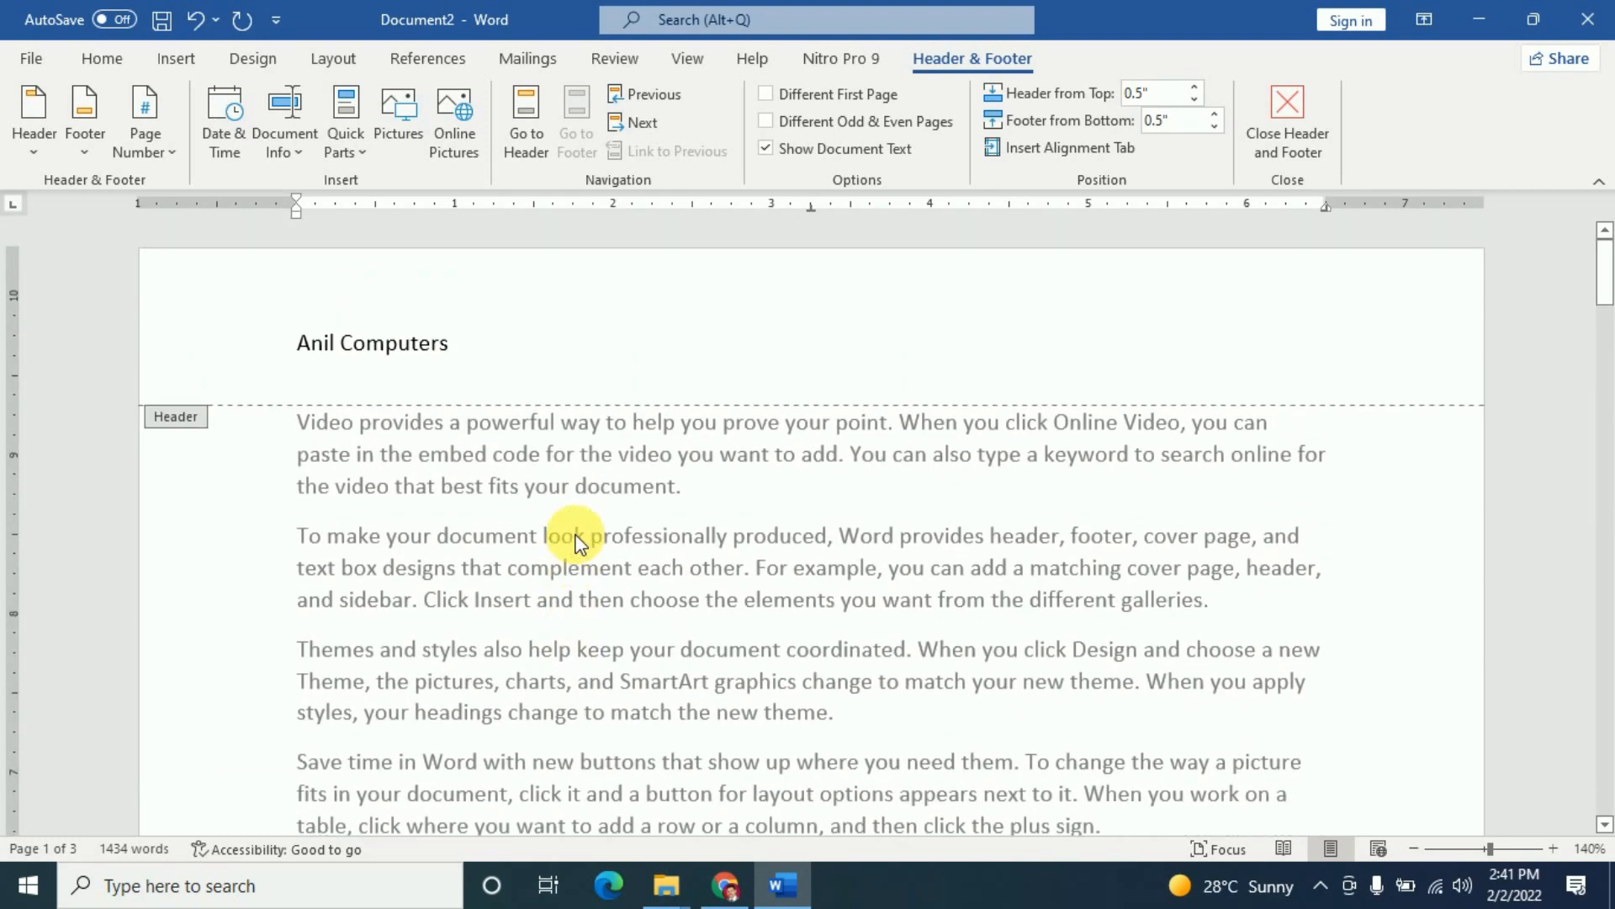
{"action": "scroll", "coordinate": [579, 545], "scroll_direction": "down", "scroll_amount": 15}
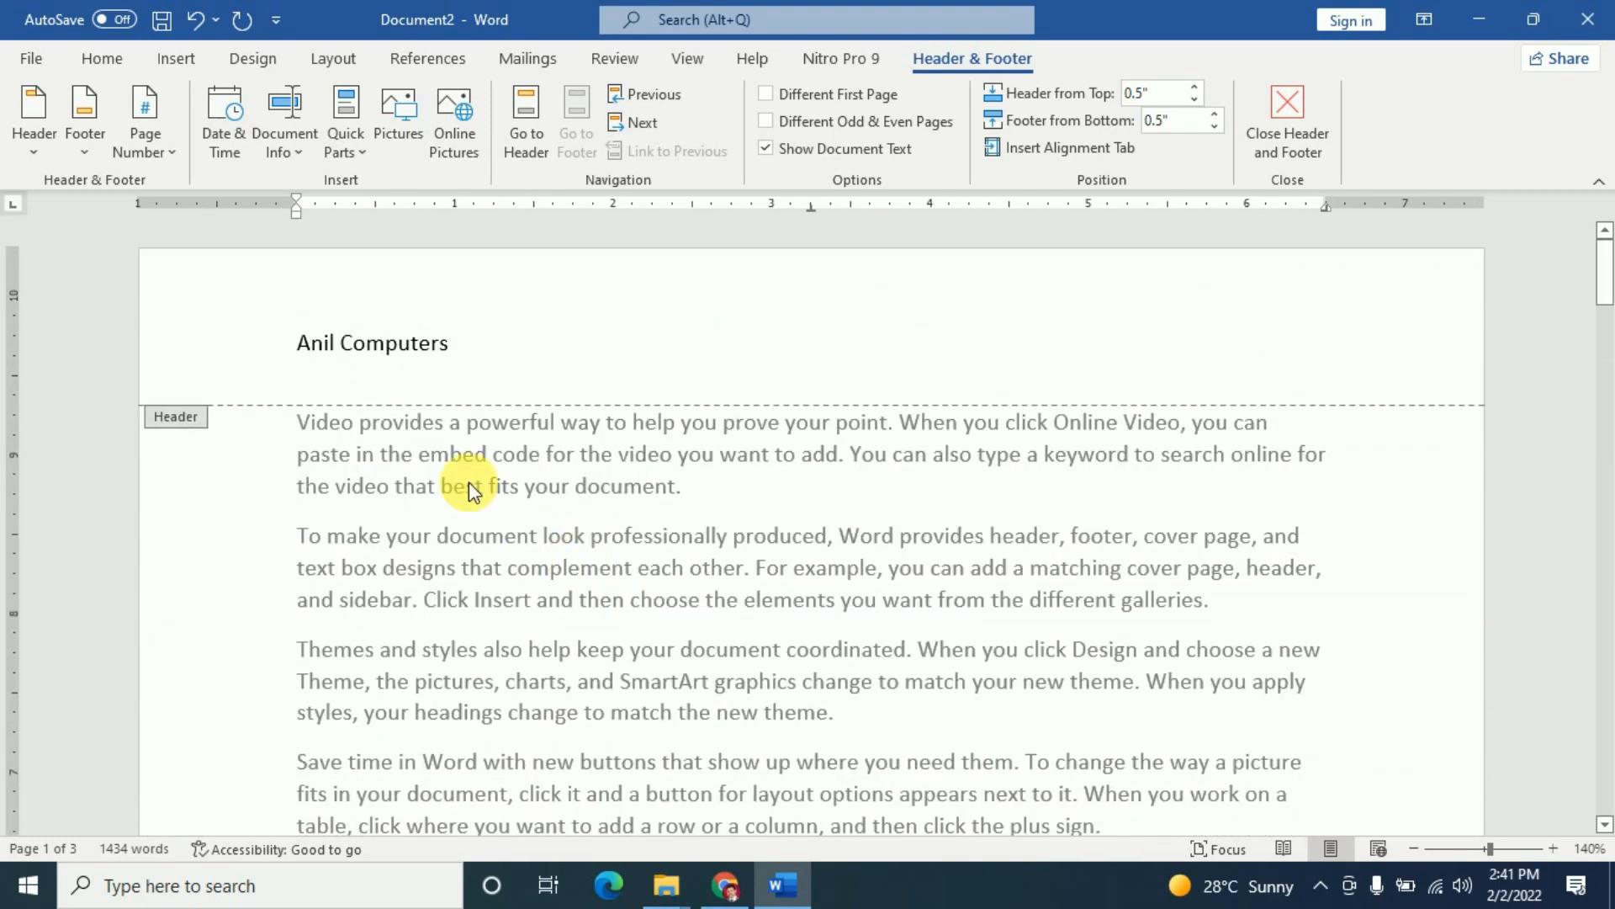
{"action": "scroll", "coordinate": [568, 493], "scroll_direction": "up", "scroll_amount": 10}
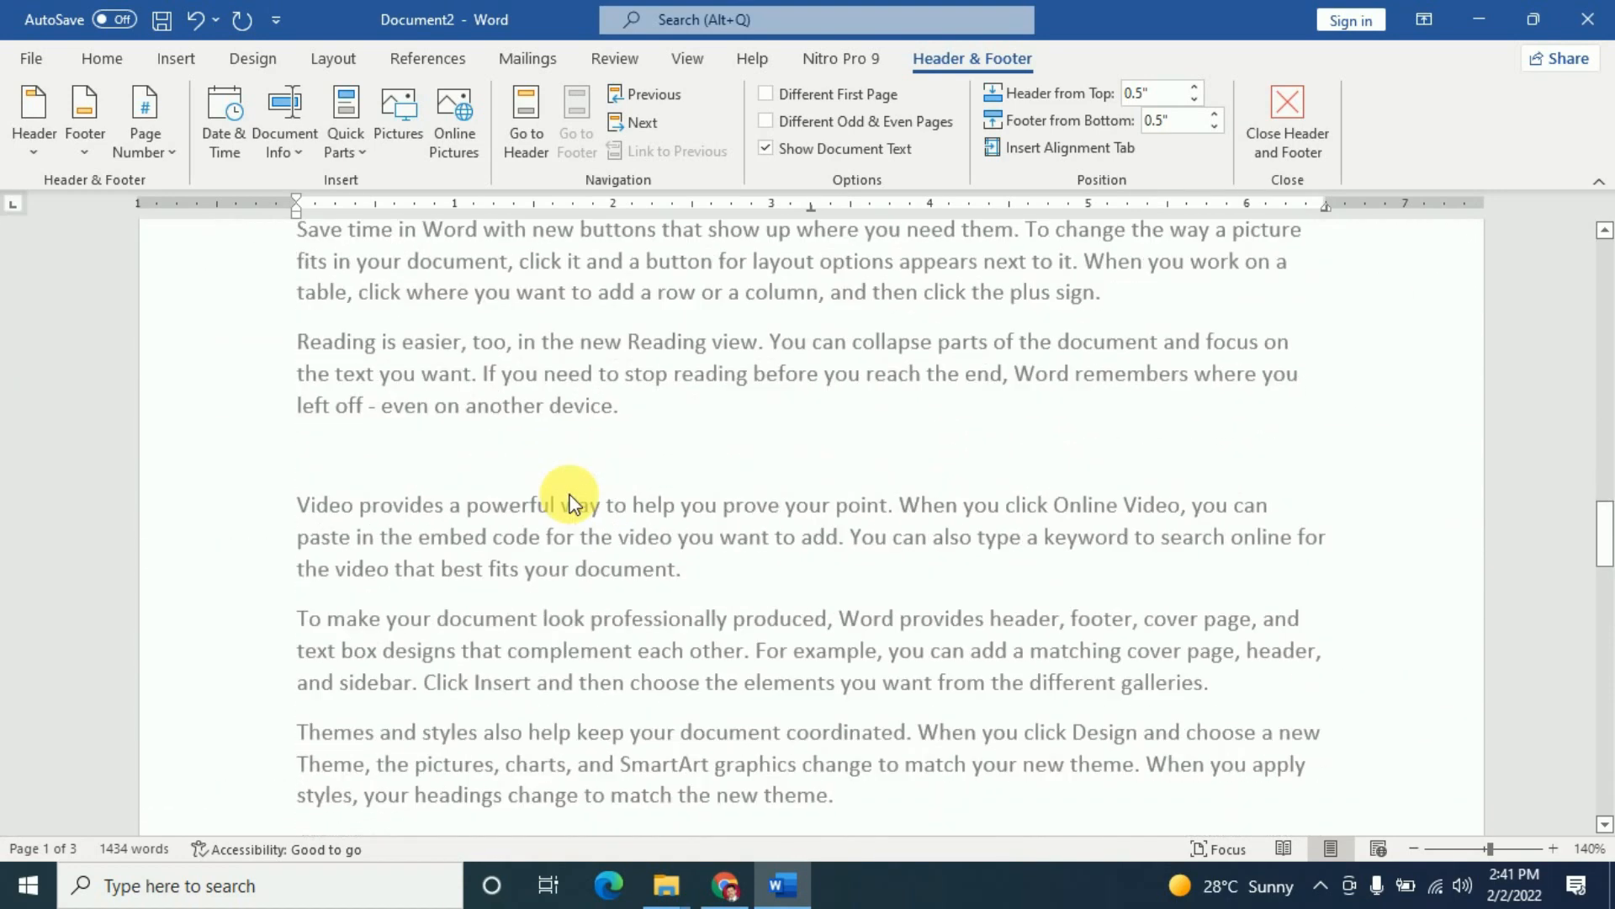
{"action": "scroll", "coordinate": [572, 501], "scroll_direction": "down", "scroll_amount": 10}
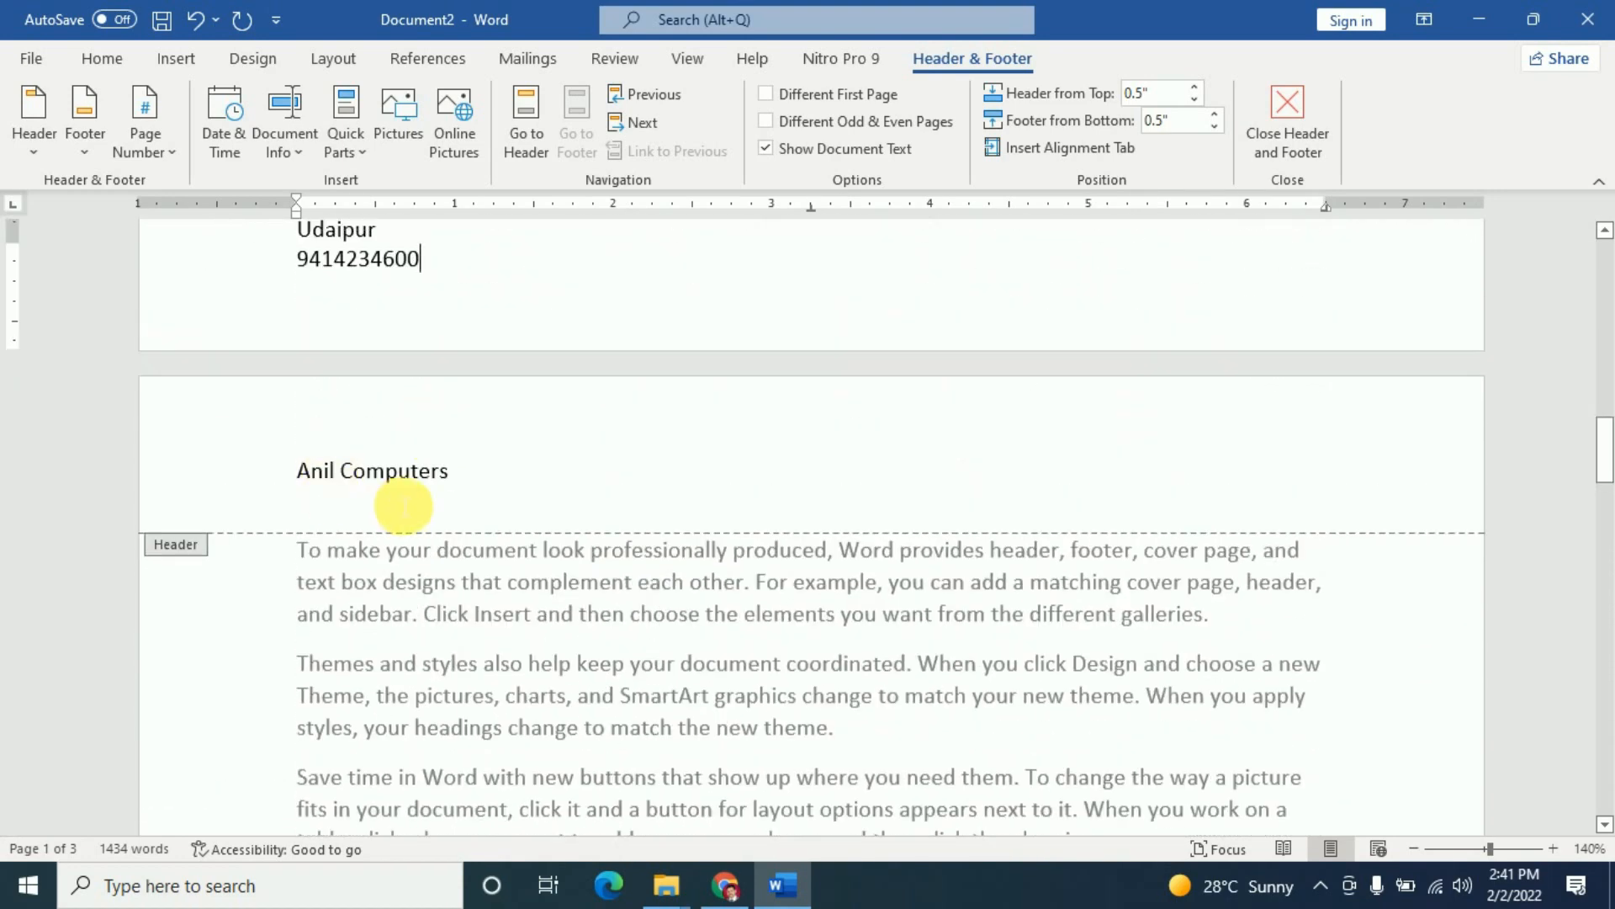
{"action": "scroll", "coordinate": [555, 488], "scroll_direction": "up", "scroll_amount": 10}
{"action": "scroll", "coordinate": [554, 474], "scroll_direction": "up", "scroll_amount": 1}
{"action": "scroll", "coordinate": [556, 476], "scroll_direction": "down", "scroll_amount": 10}
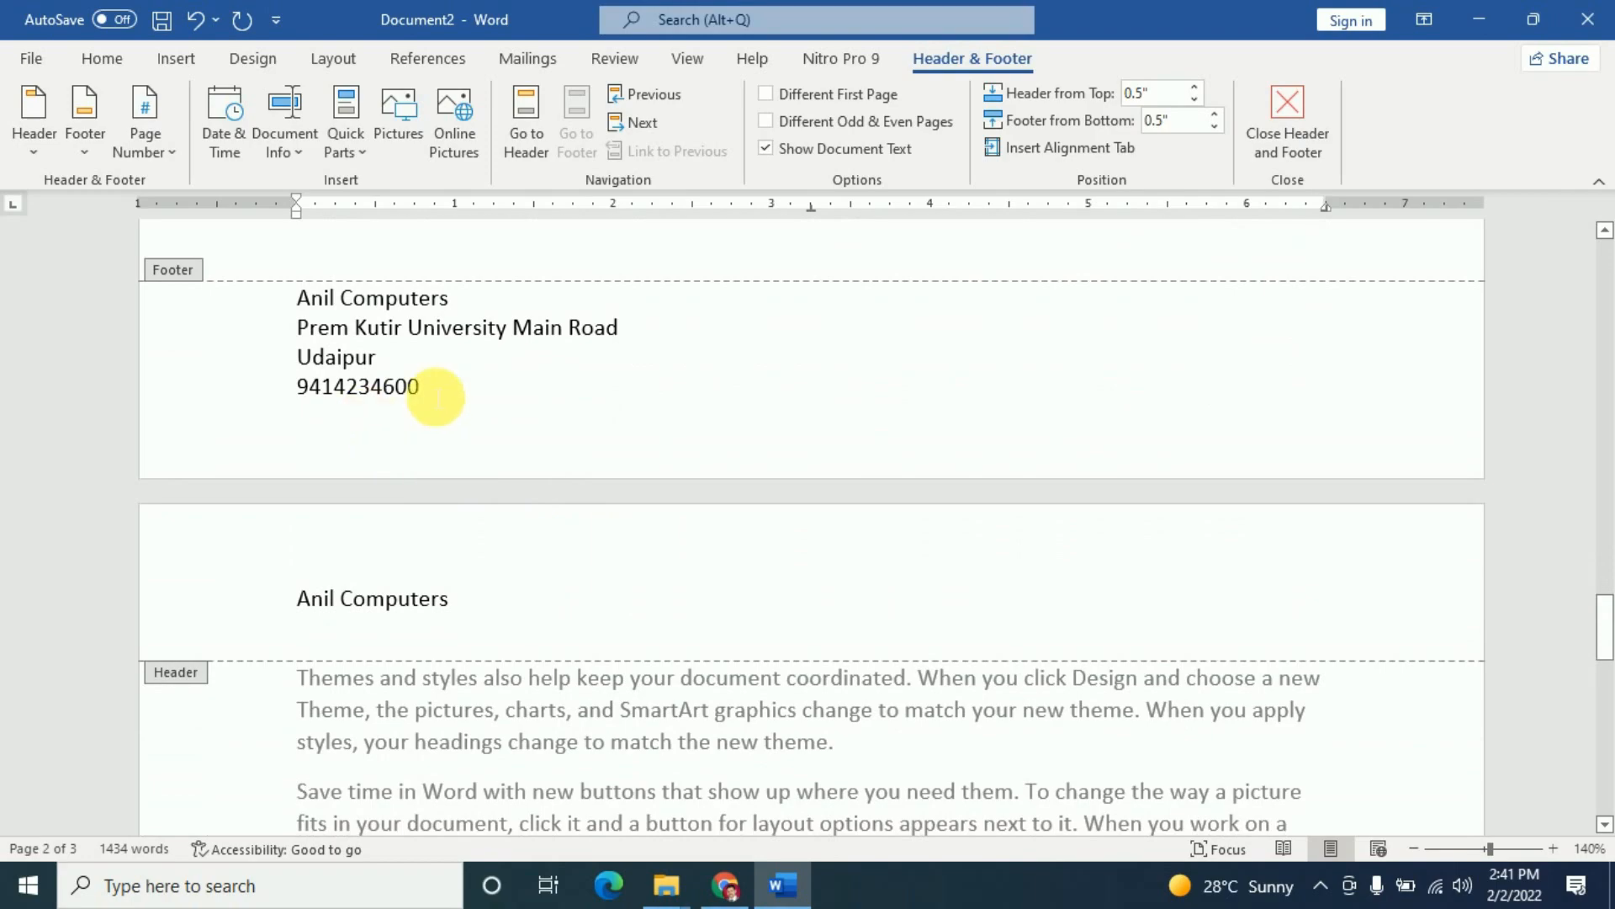
{"action": "scroll", "coordinate": [719, 372], "scroll_direction": "down", "scroll_amount": 10}
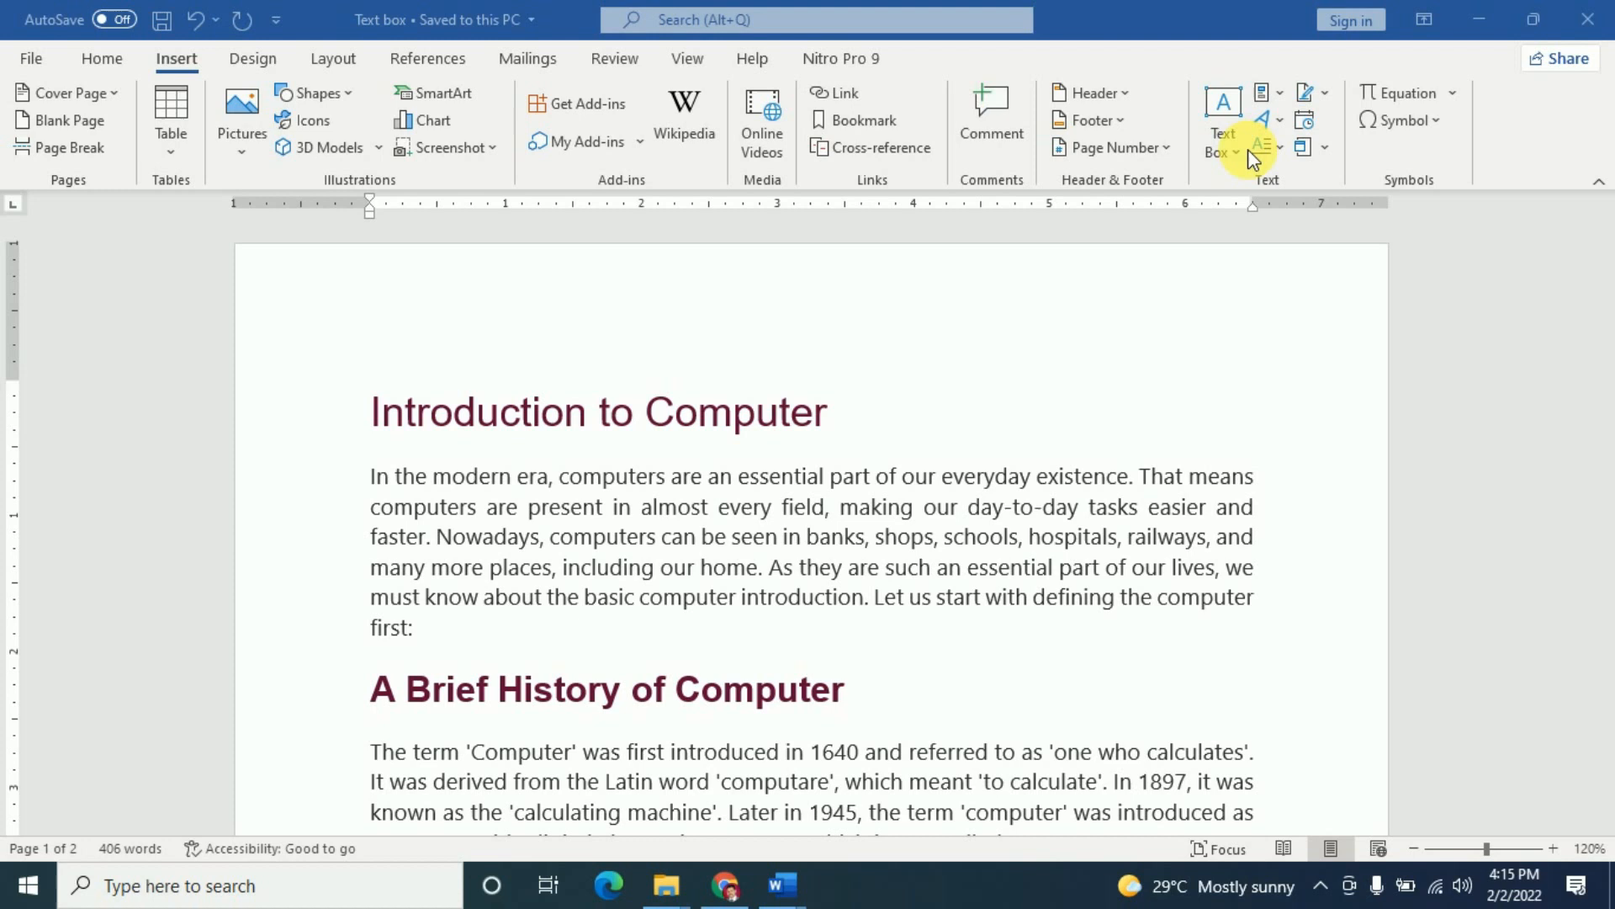
- Show the built-in Text Box gallery, with designs like Simple Text Box and Austin Quote
{"action": "scroll", "coordinate": [868, 455], "scroll_direction": "down", "scroll_amount": 10}
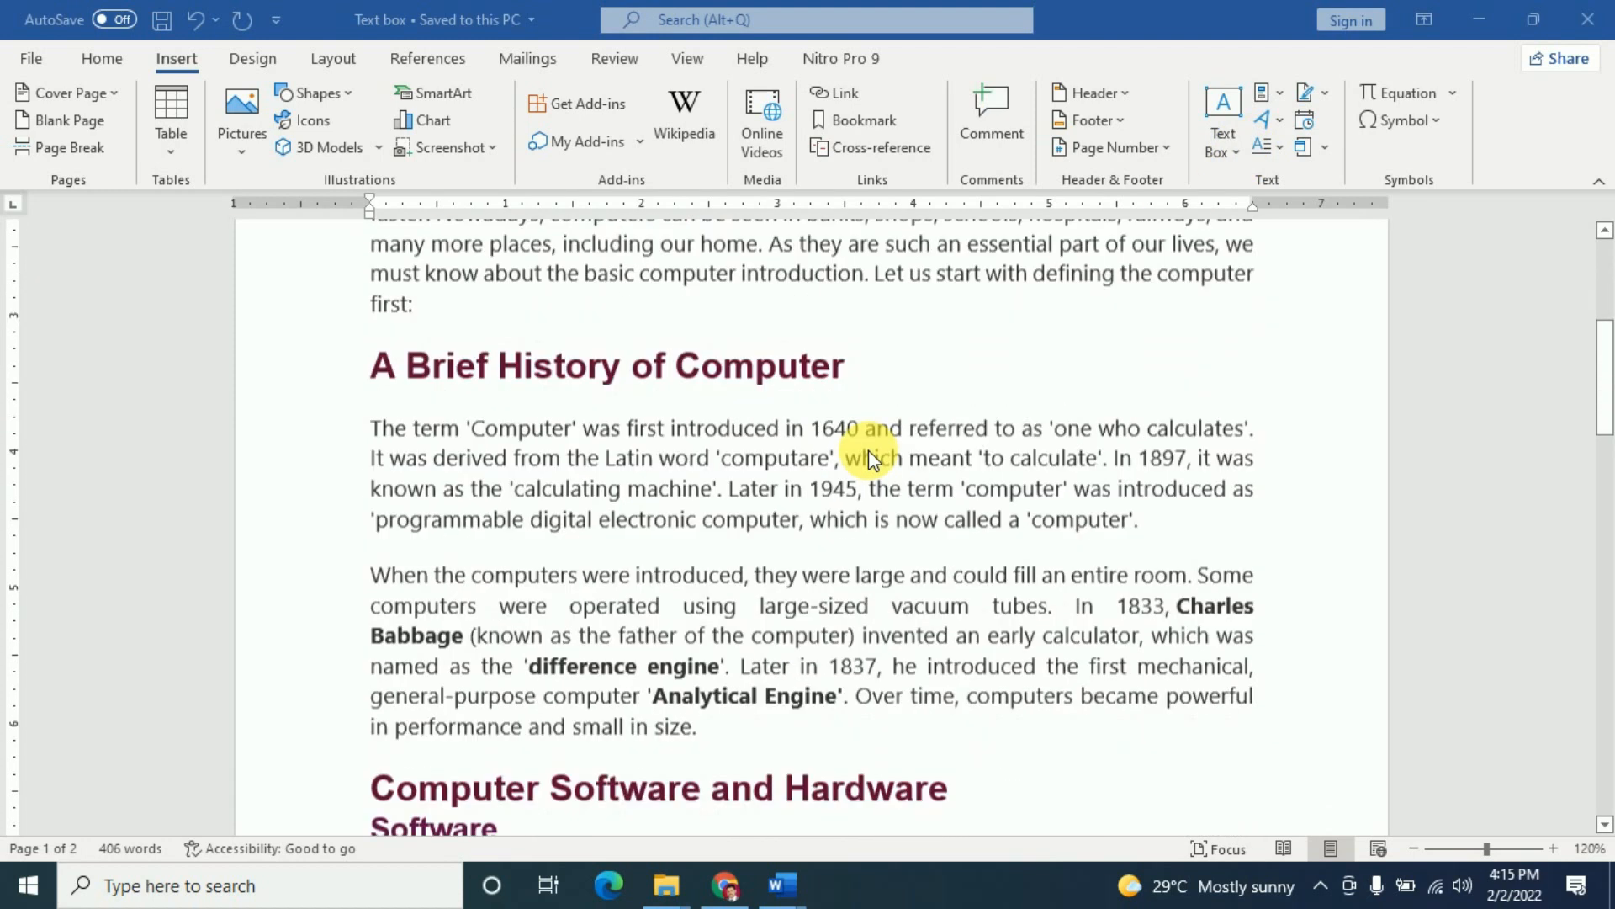
{"action": "scroll", "coordinate": [868, 454], "scroll_direction": "down", "scroll_amount": 10}
{"action": "scroll", "coordinate": [868, 455], "scroll_direction": "up", "scroll_amount": 12}
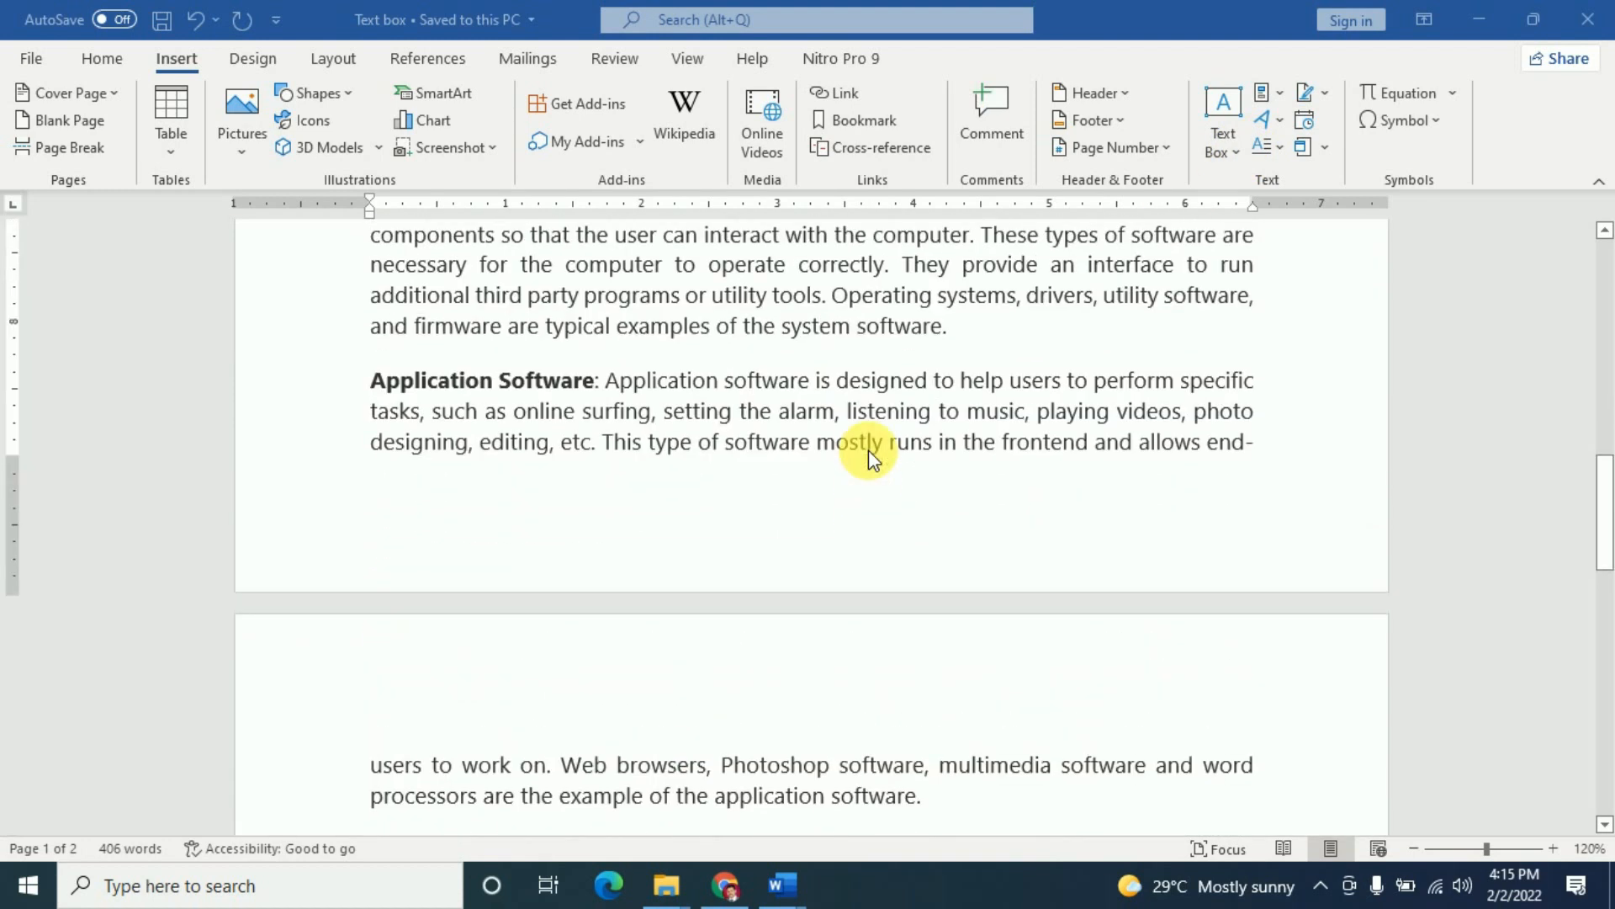
{"action": "scroll", "coordinate": [868, 449], "scroll_direction": "up", "scroll_amount": 8}
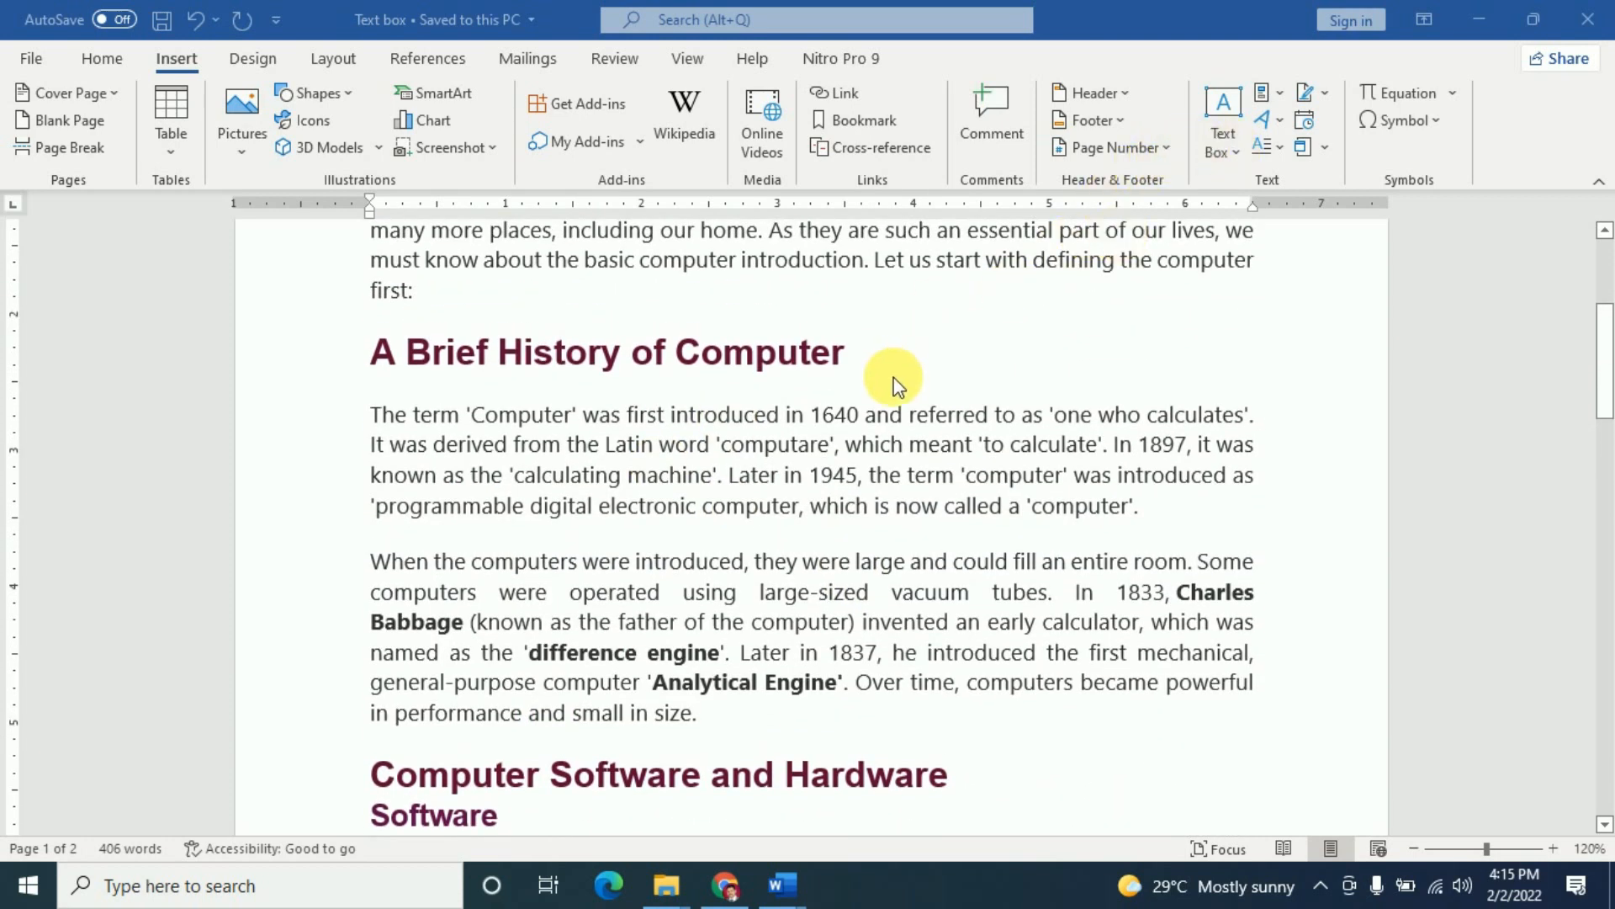
{"action": "scroll", "coordinate": [771, 540], "scroll_direction": "up", "scroll_amount": 4}
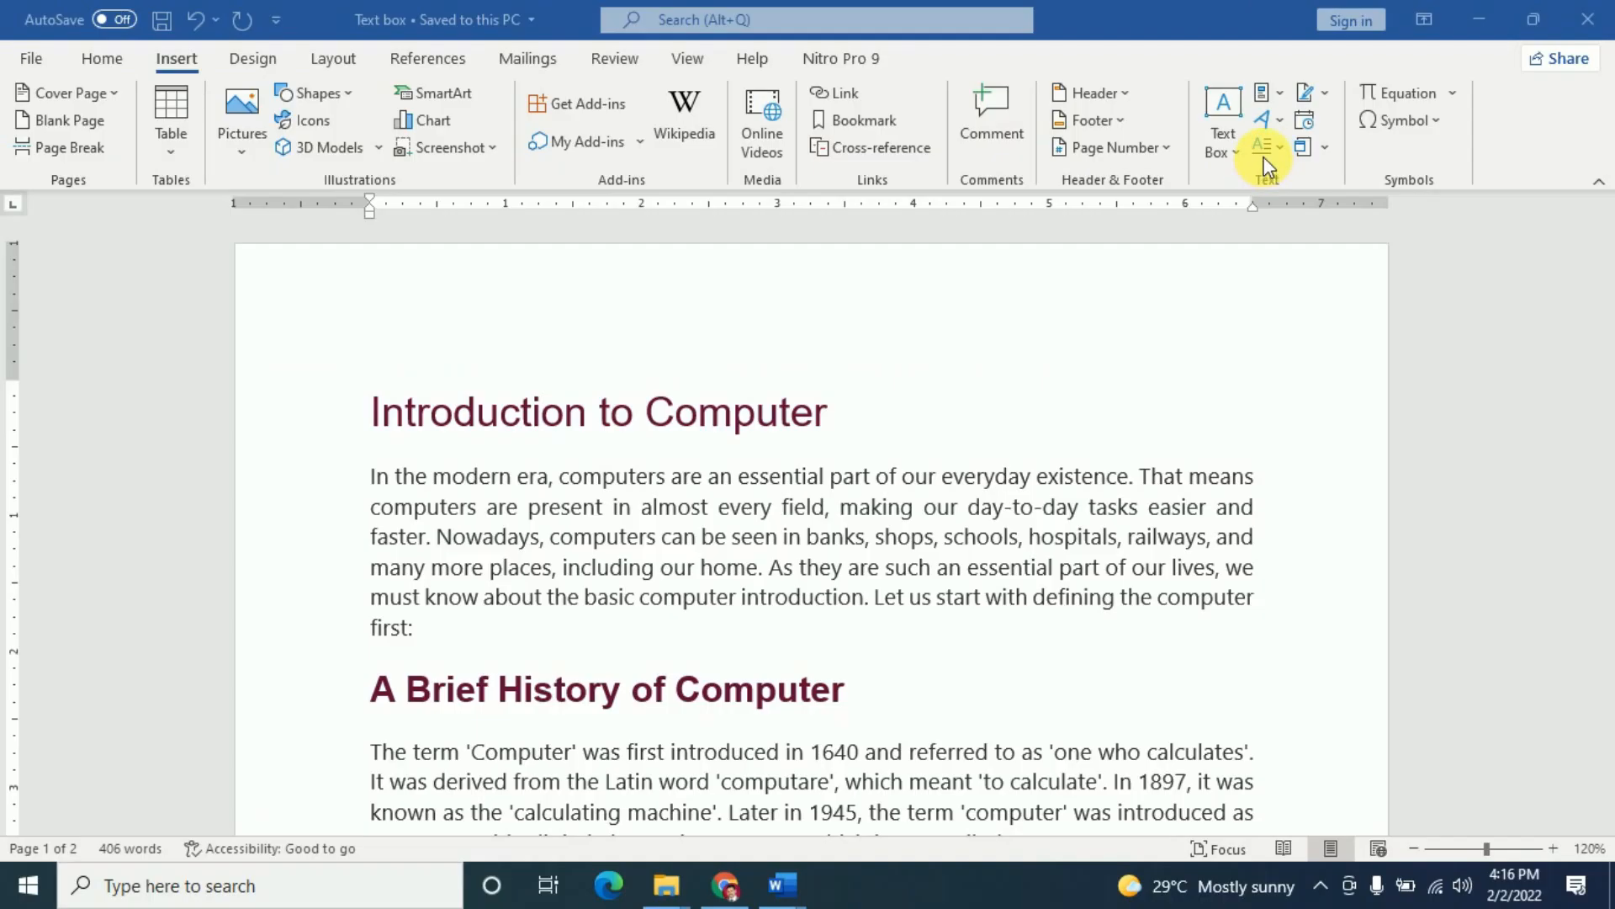
{"action": "left_click", "coordinate": [1235, 155]}
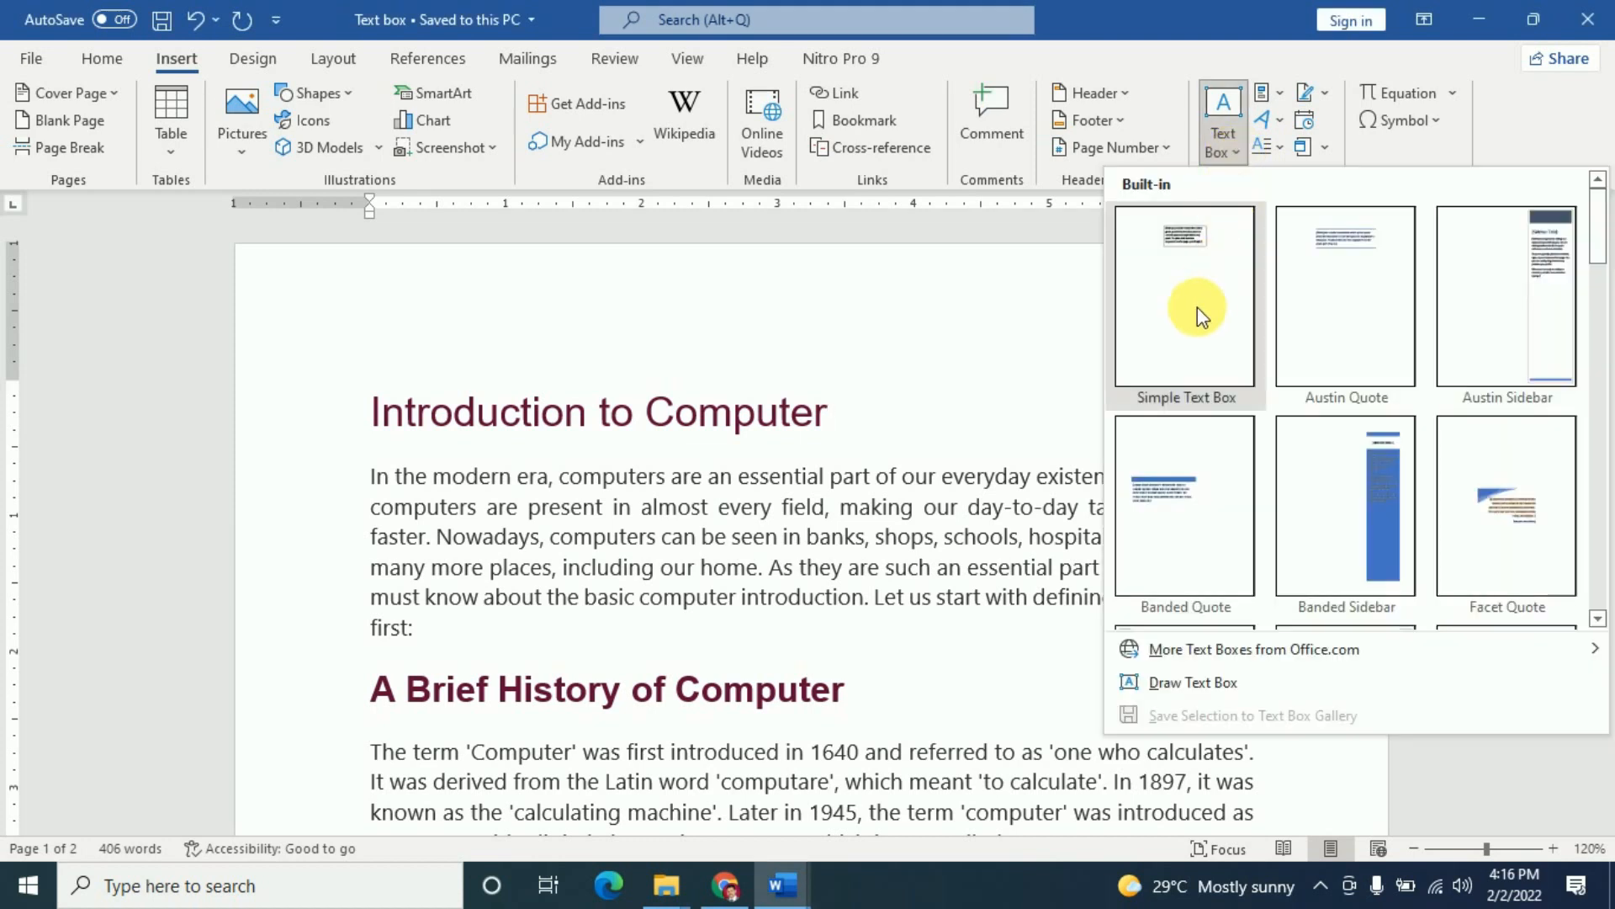
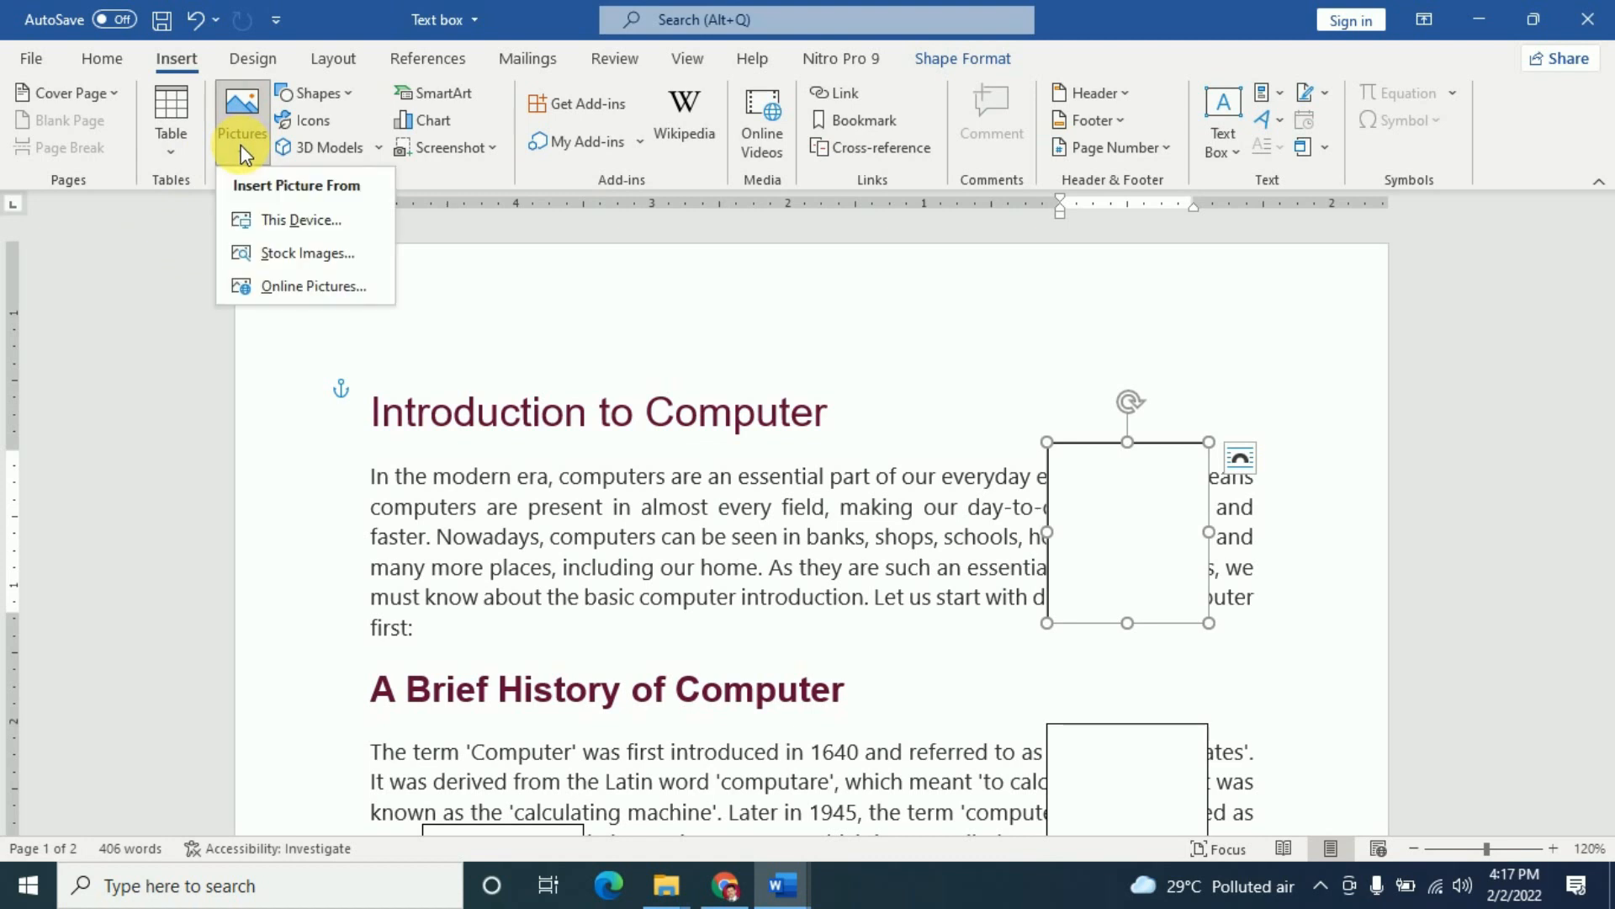
{"action": "left_click", "coordinate": [306, 290]}
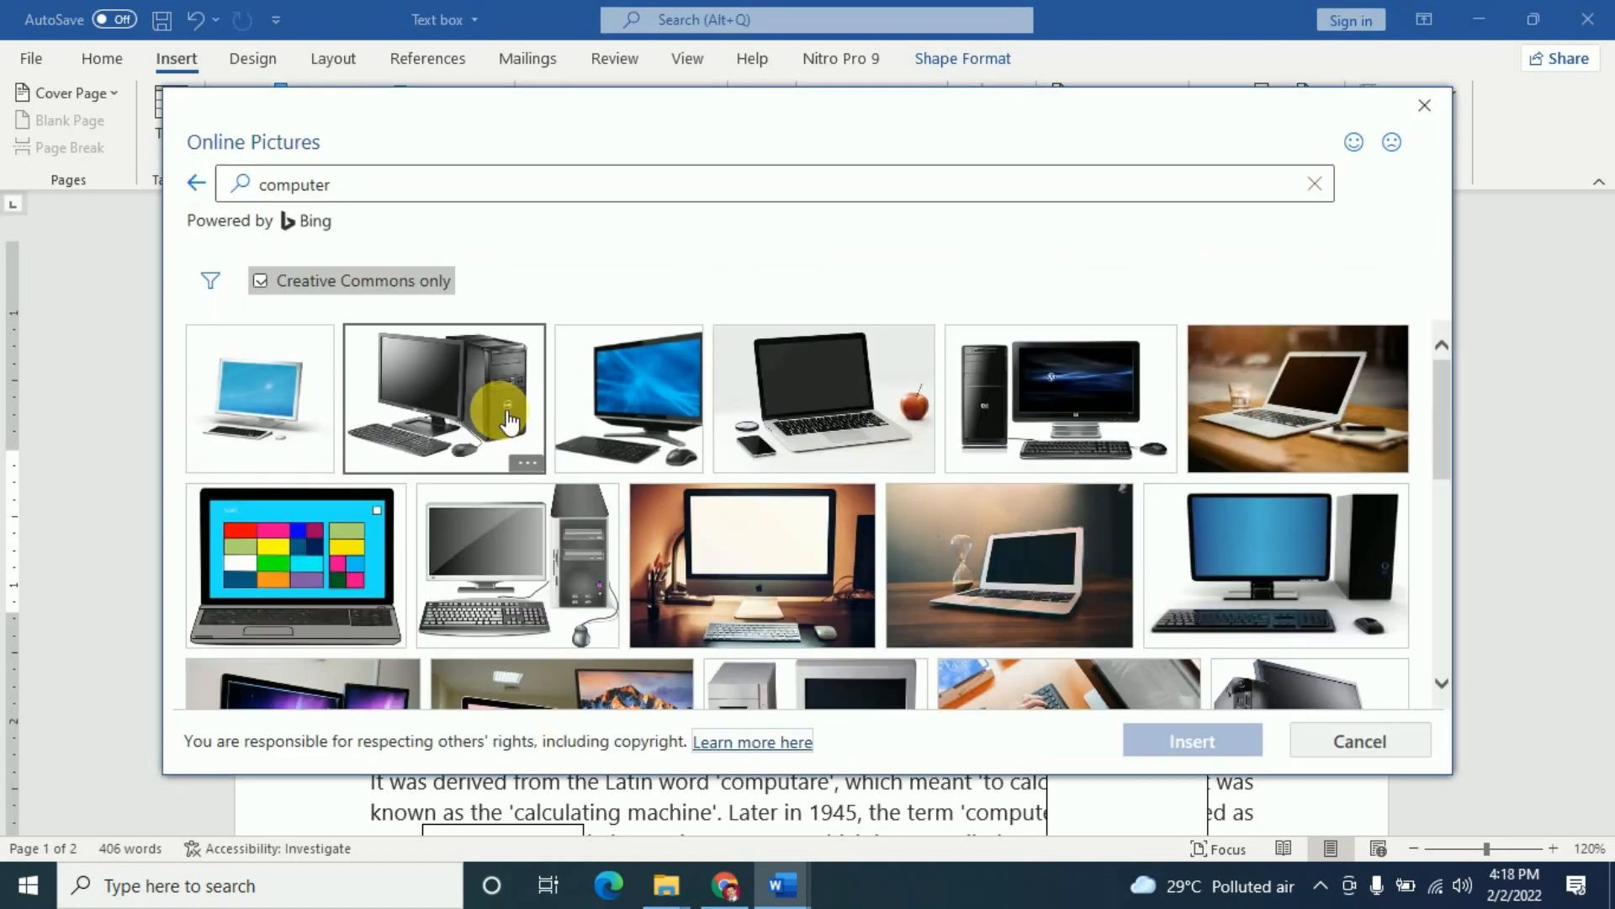
{"action": "left_click", "coordinate": [444, 398]}
{"action": "left_click", "coordinate": [1200, 749]}
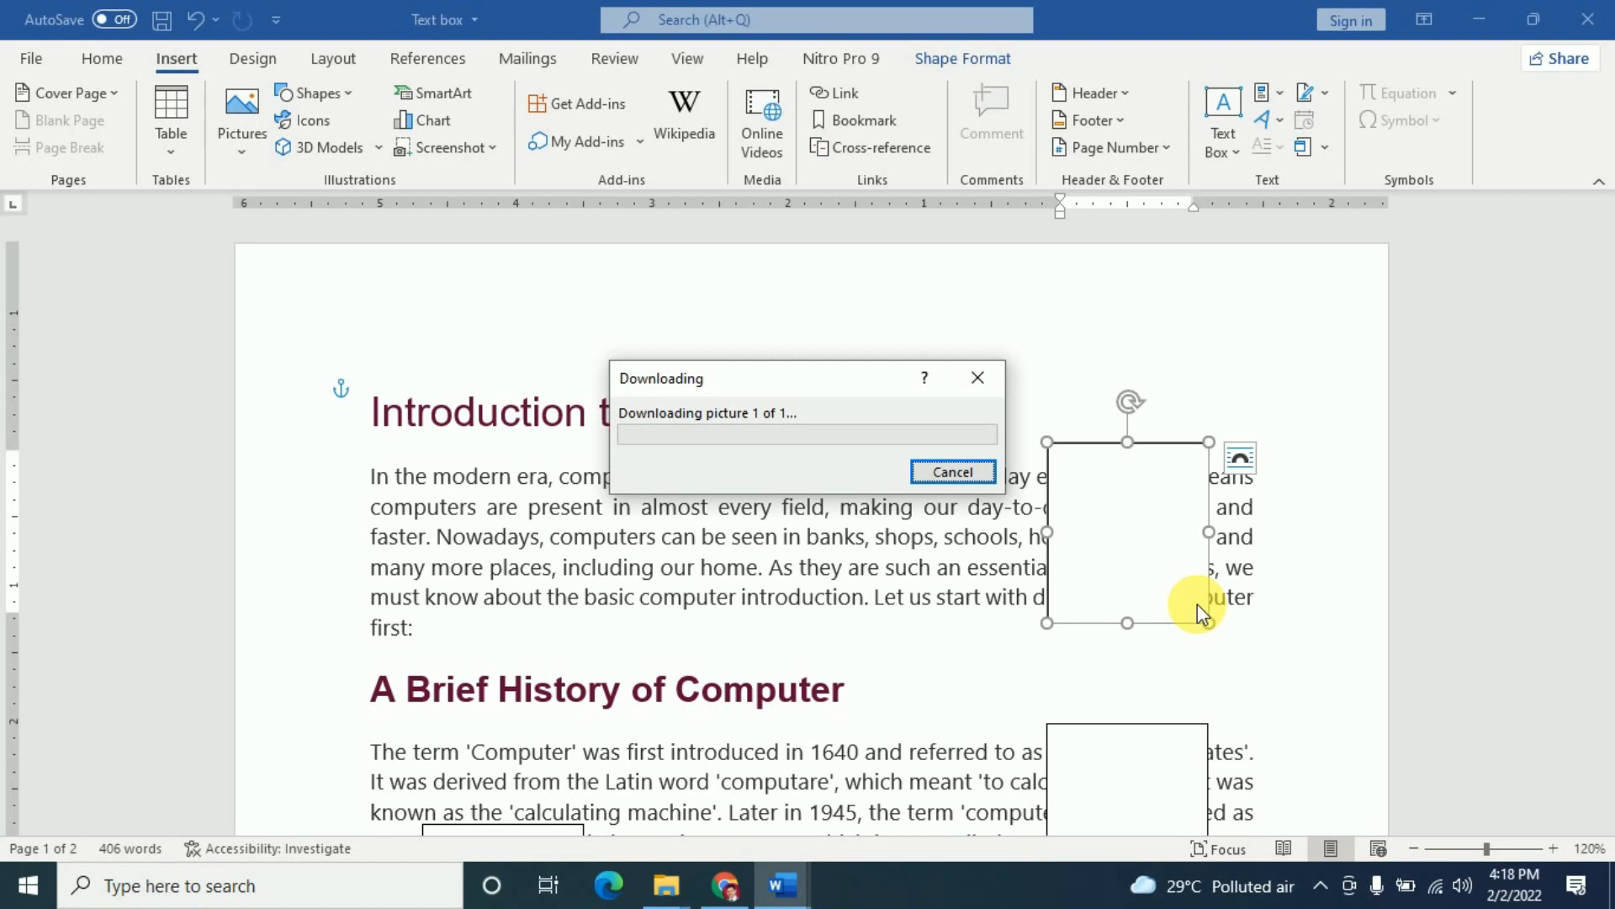
{"action": "left_click", "coordinate": [1260, 596]}
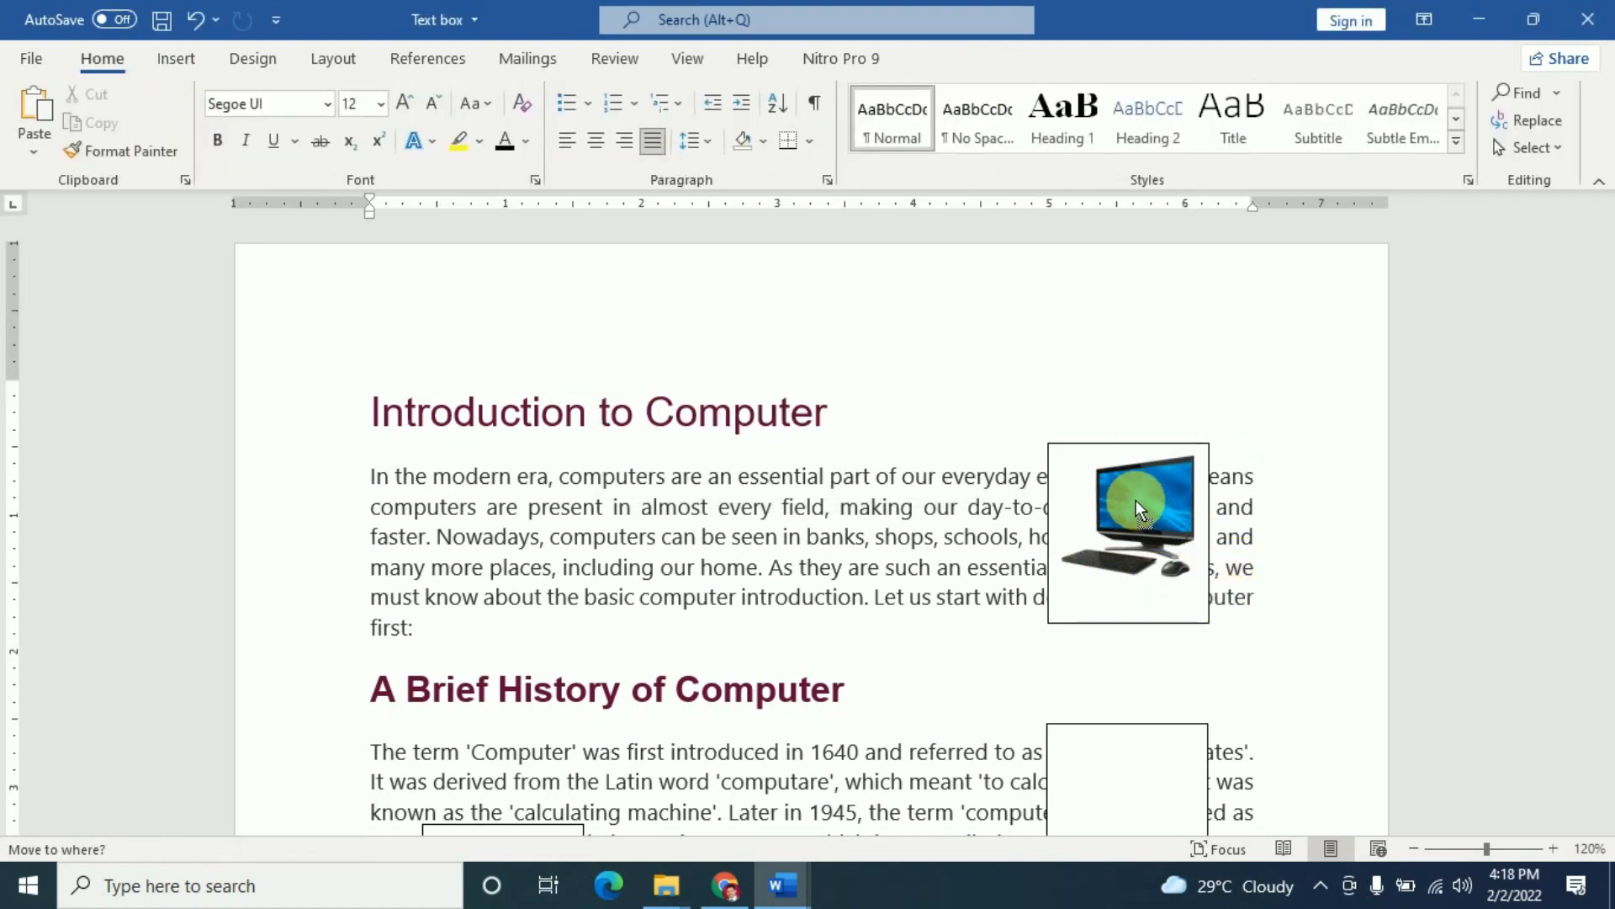
{"action": "left_click", "coordinate": [1139, 526]}
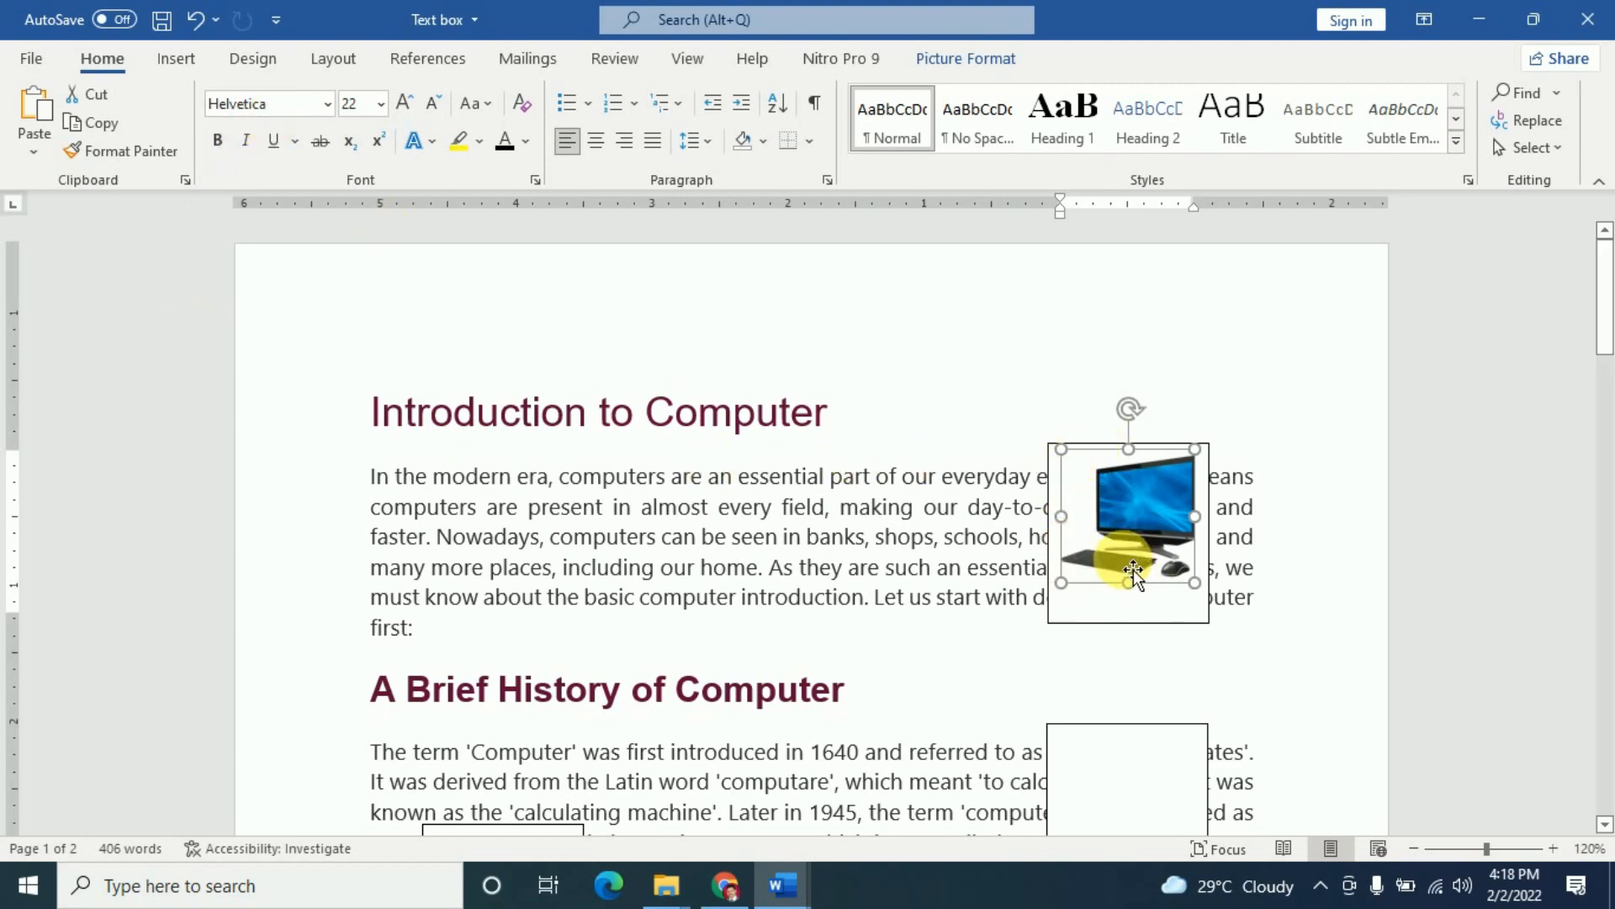
{"action": "key", "text": "Delete"}
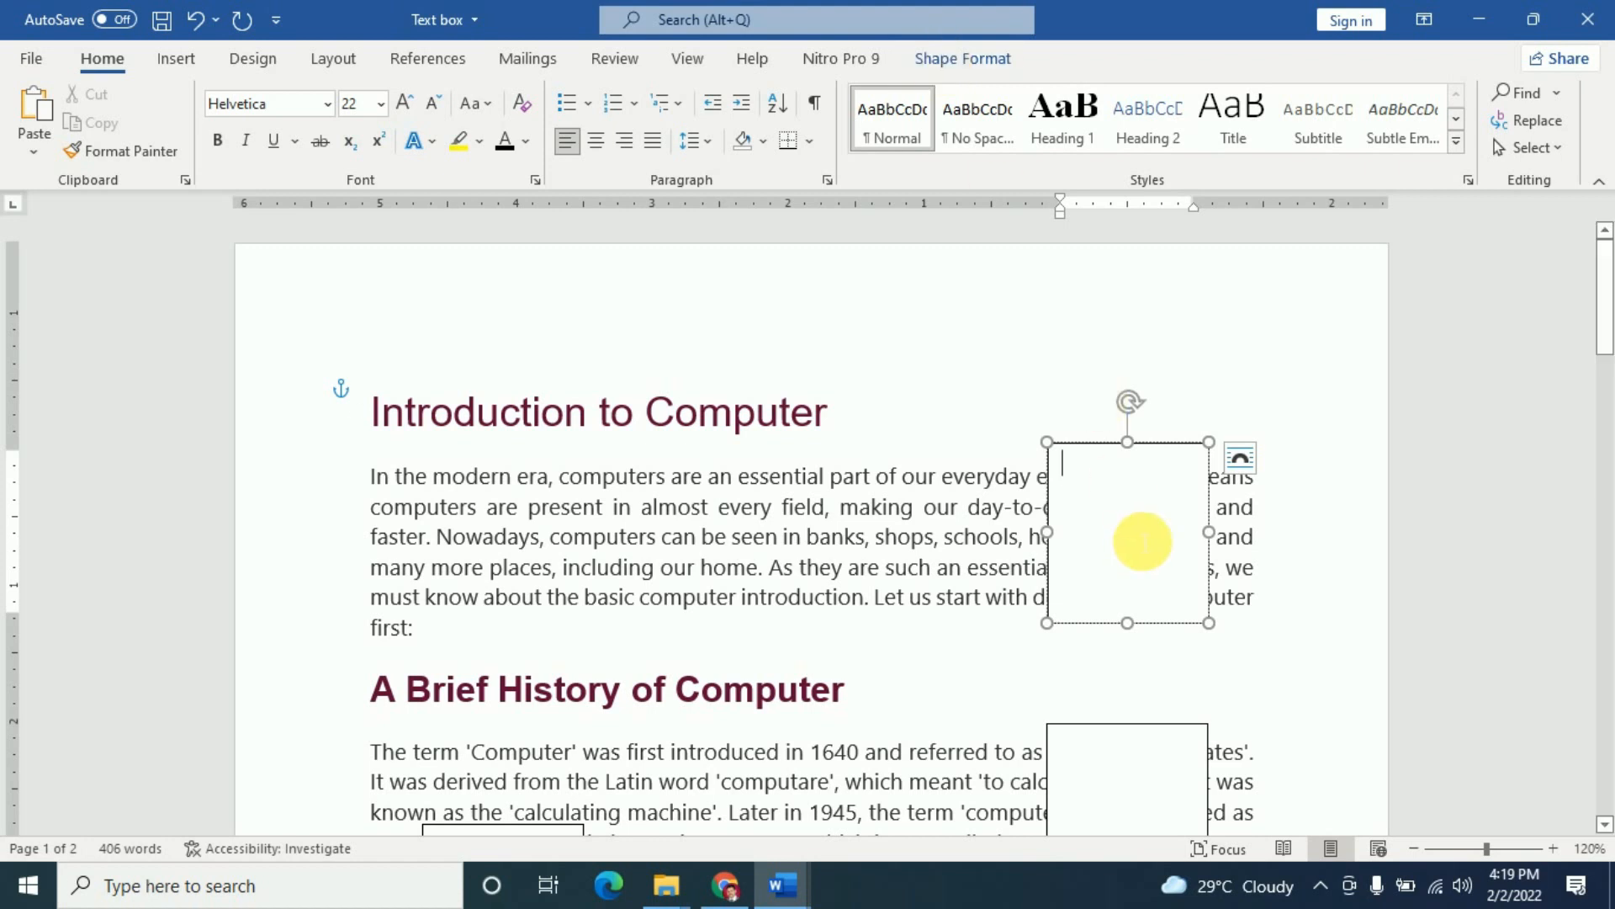
- Fill the box beside the opening paragraph with an online picture of a desktop computer
{"action": "left_click", "coordinate": [947, 64]}
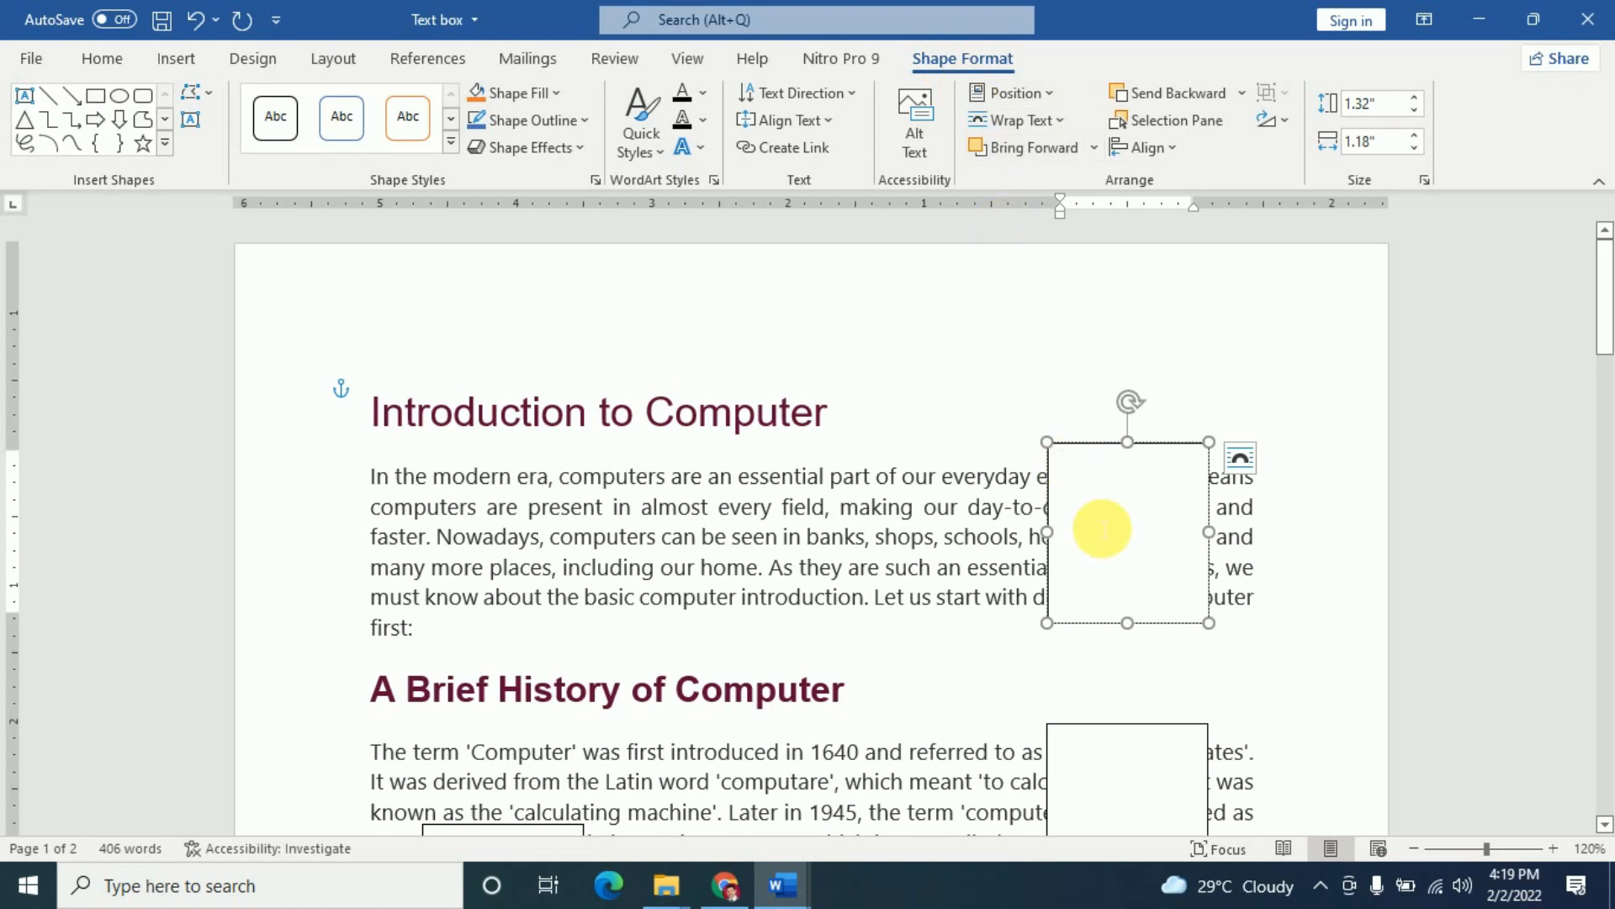
{"action": "left_click", "coordinate": [560, 94]}
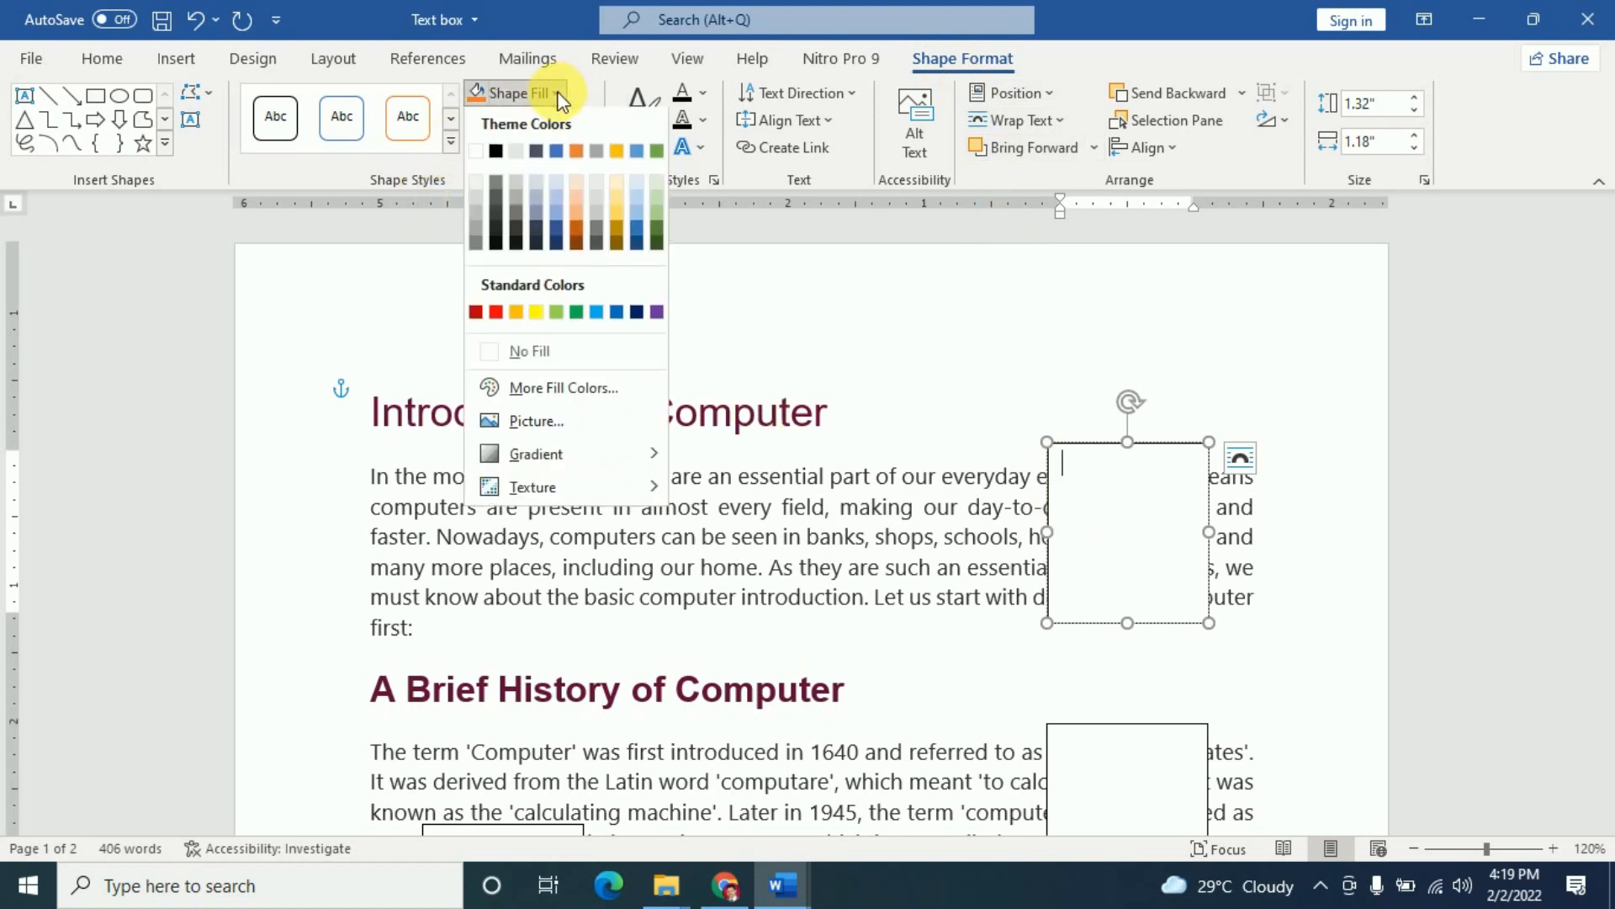
{"action": "left_click", "coordinate": [547, 424]}
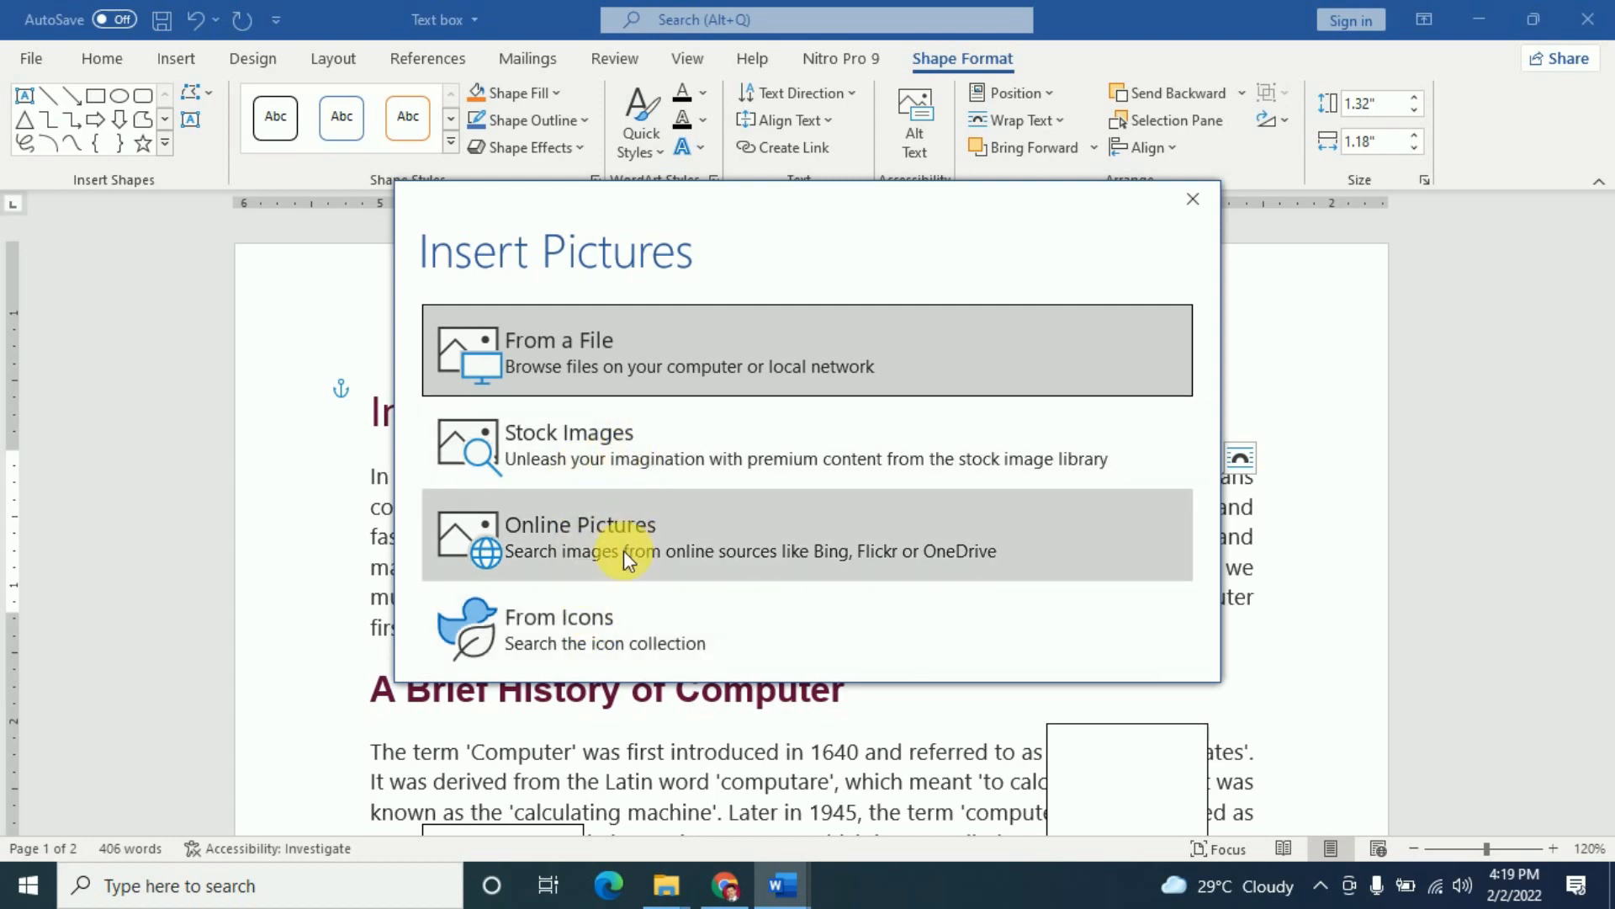
{"action": "left_click", "coordinate": [622, 552]}
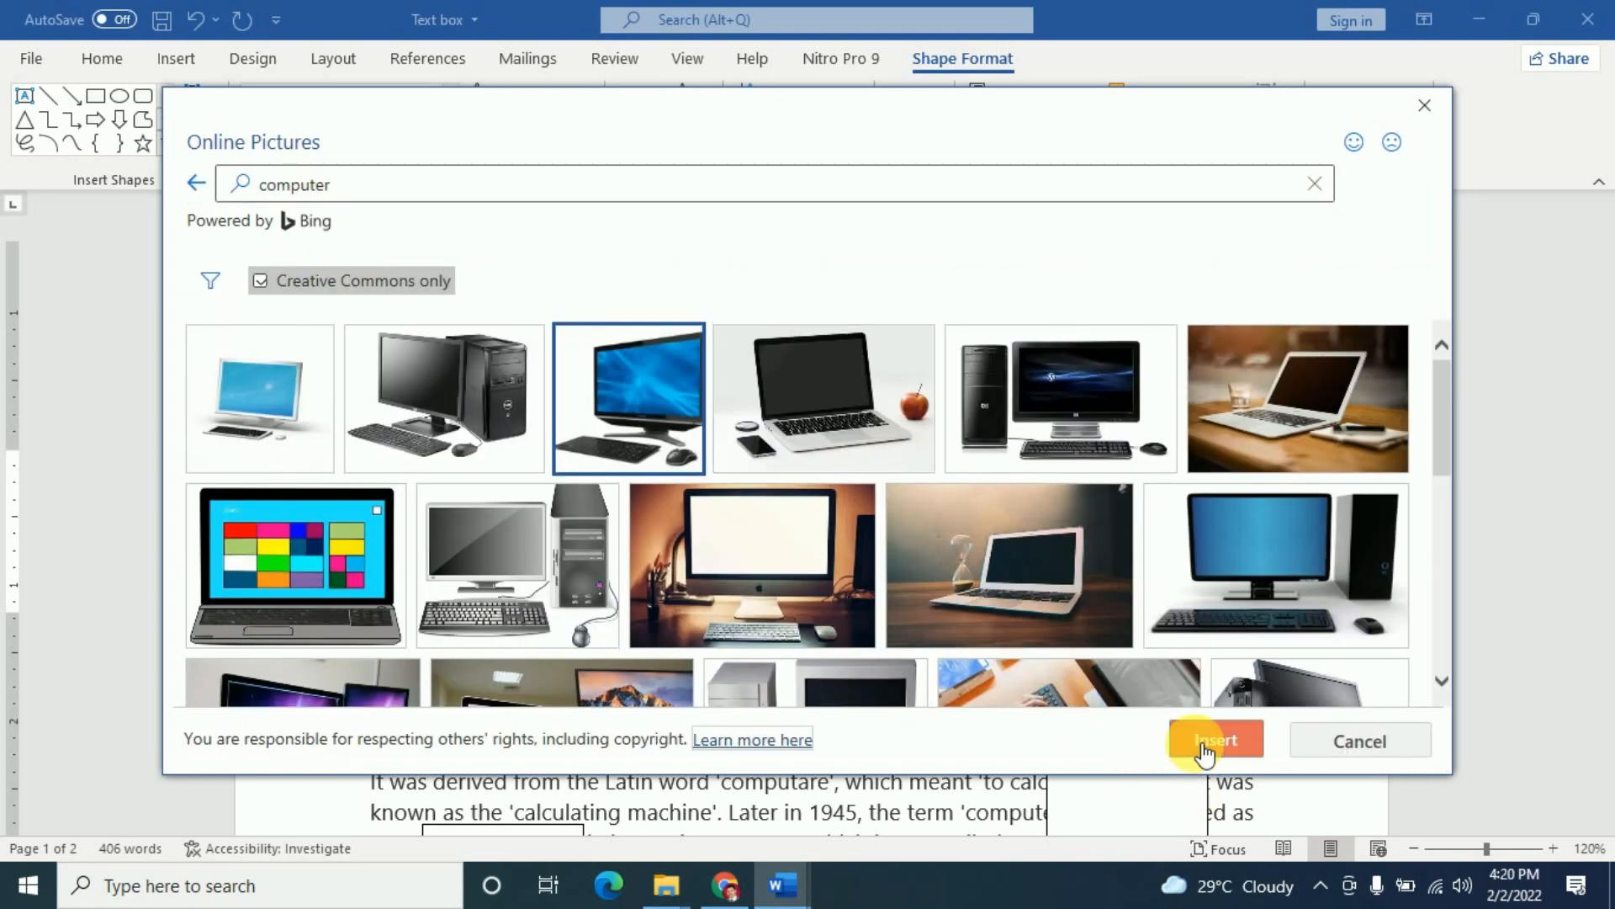
{"action": "left_click", "coordinate": [1211, 740]}
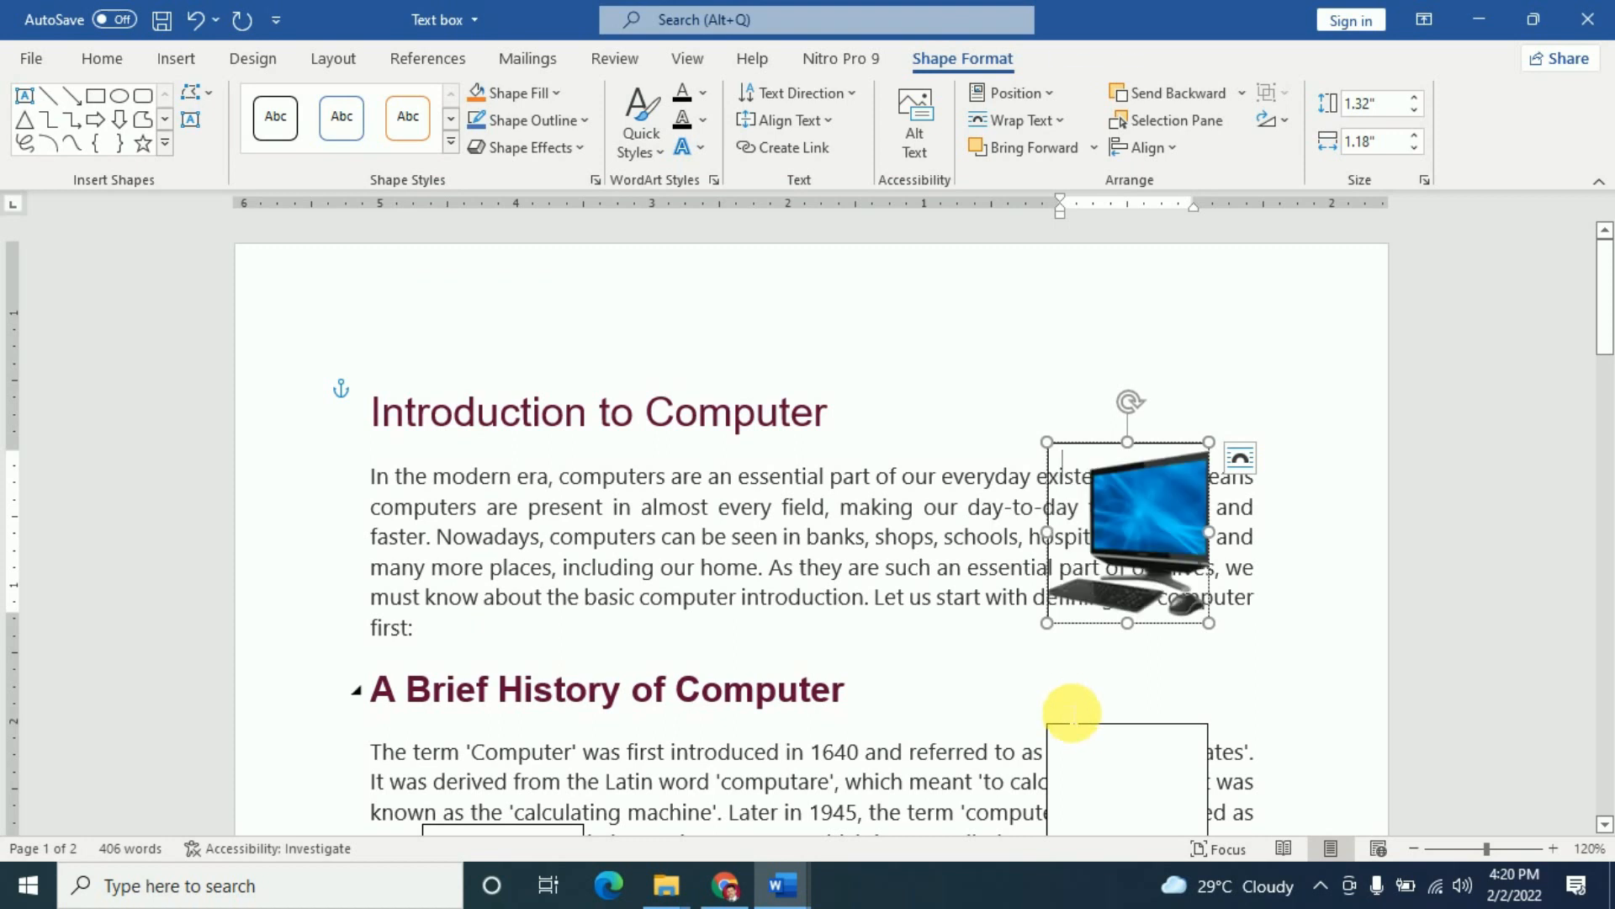
- Reselect the picture-filled box, check its fill options without changing them, and deselect it
{"action": "left_click", "coordinate": [1228, 682]}
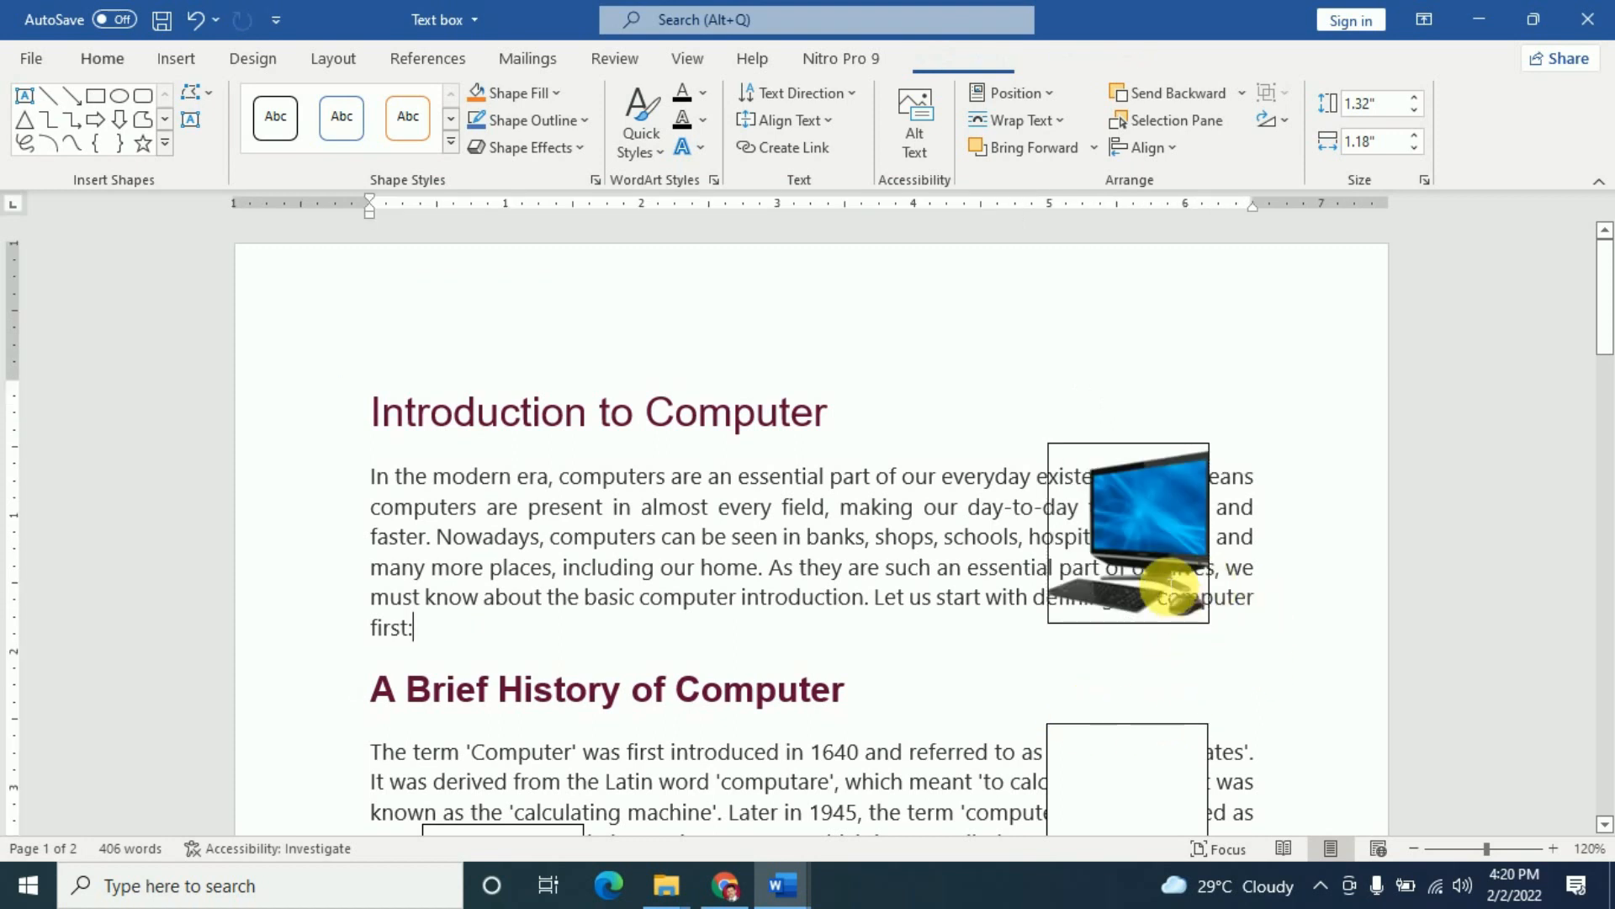
{"action": "left_click", "coordinate": [1169, 562]}
{"action": "left_click", "coordinate": [1007, 662]}
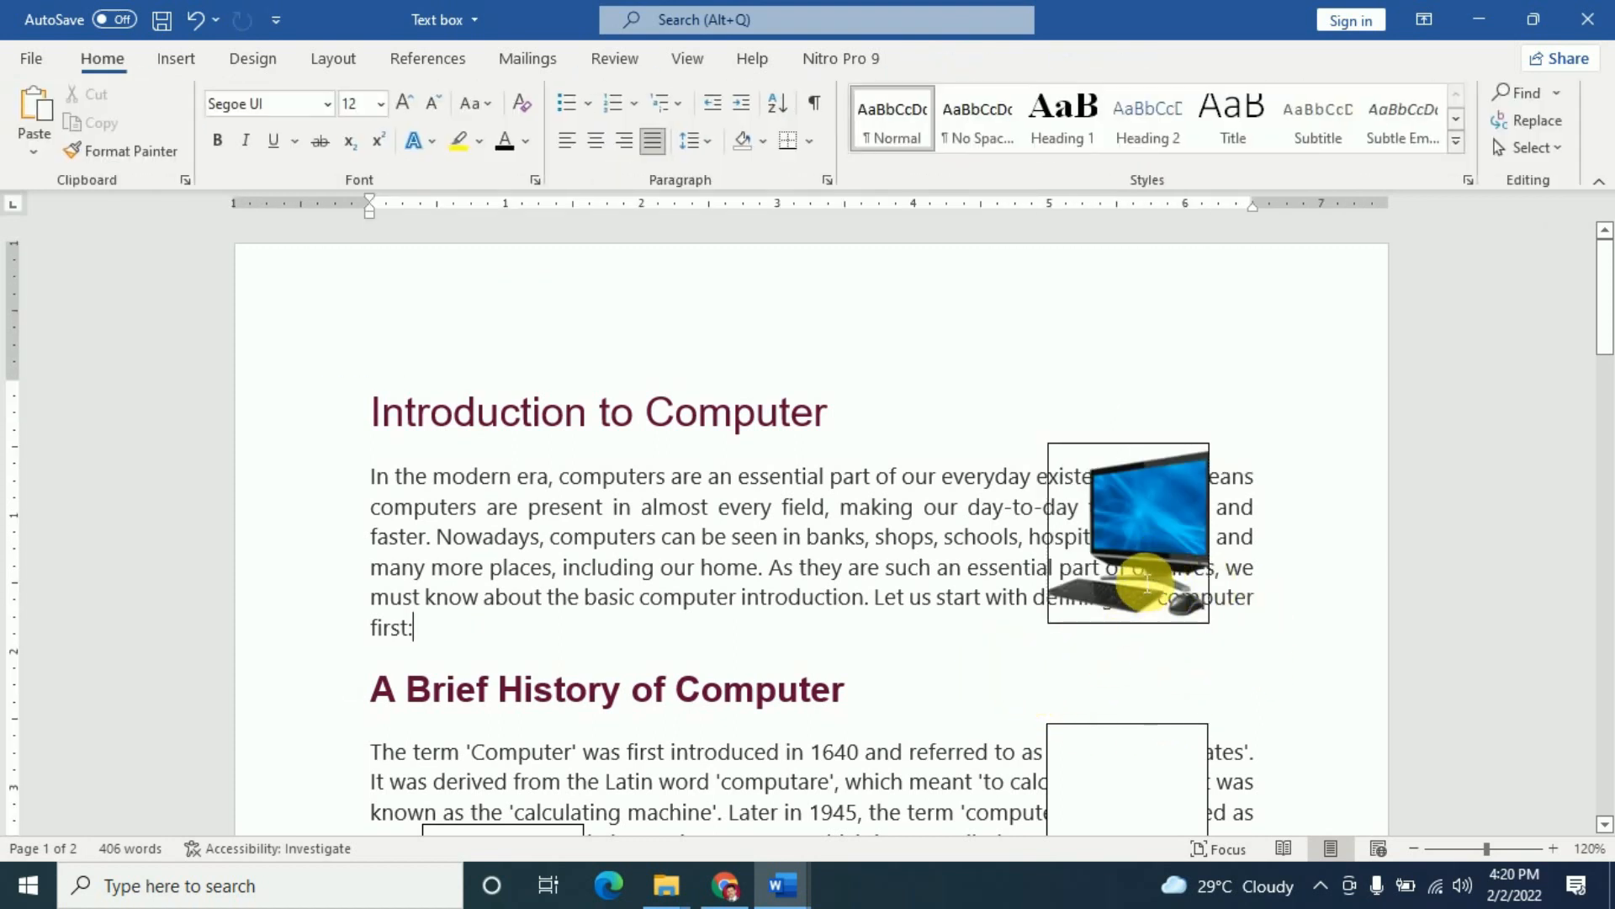
{"action": "left_click", "coordinate": [1149, 583]}
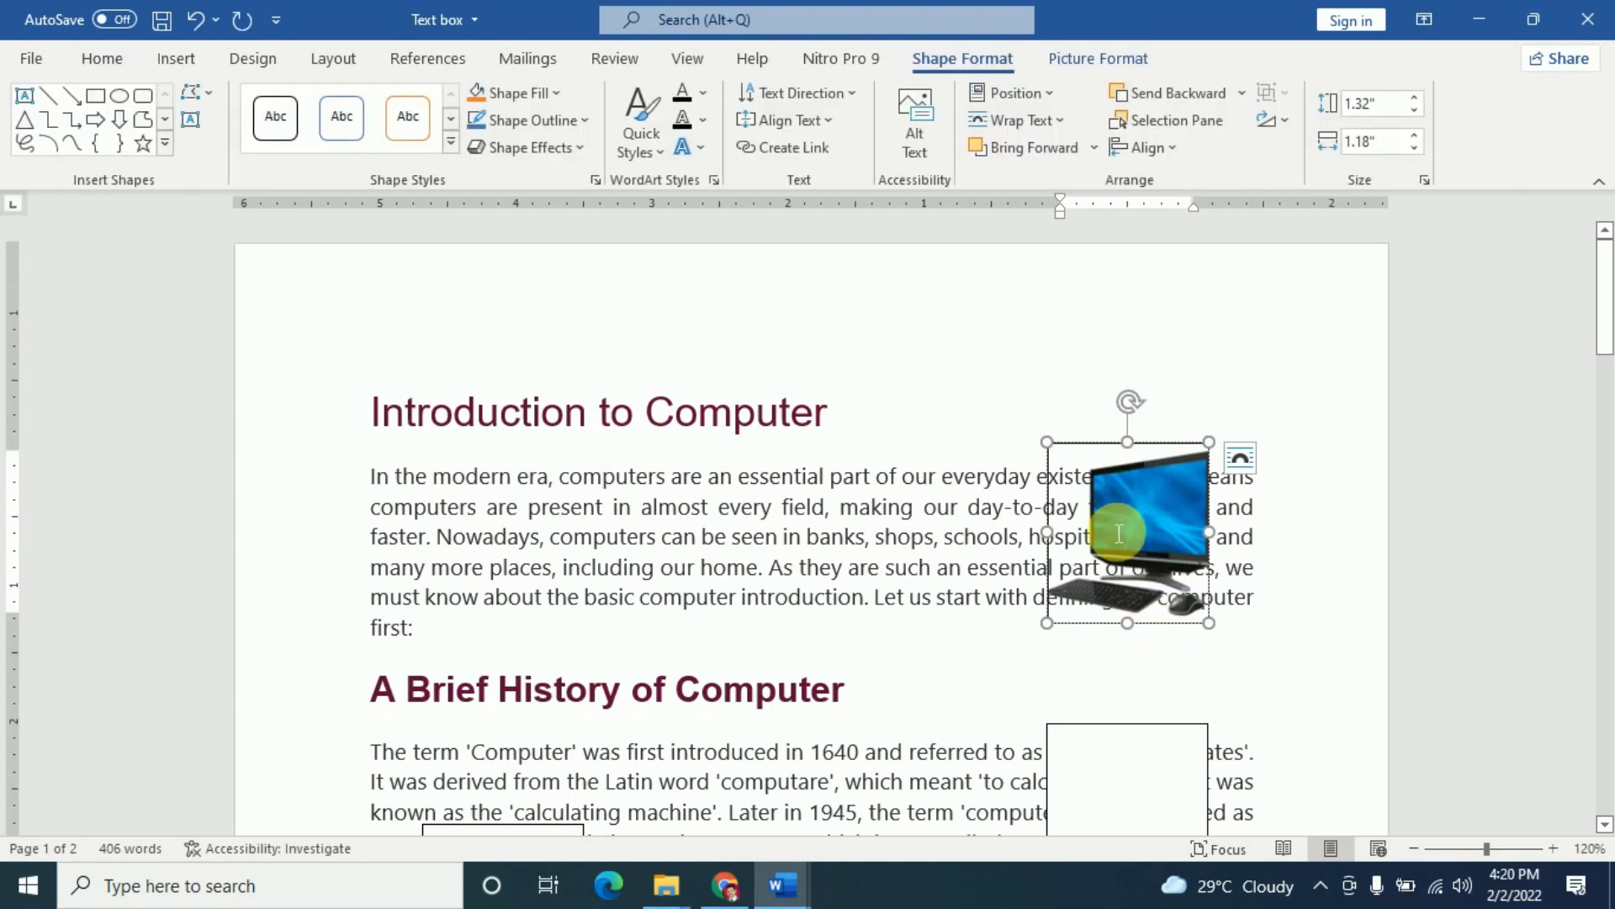
{"action": "left_click", "coordinate": [1001, 670]}
{"action": "left_click", "coordinate": [1150, 534]}
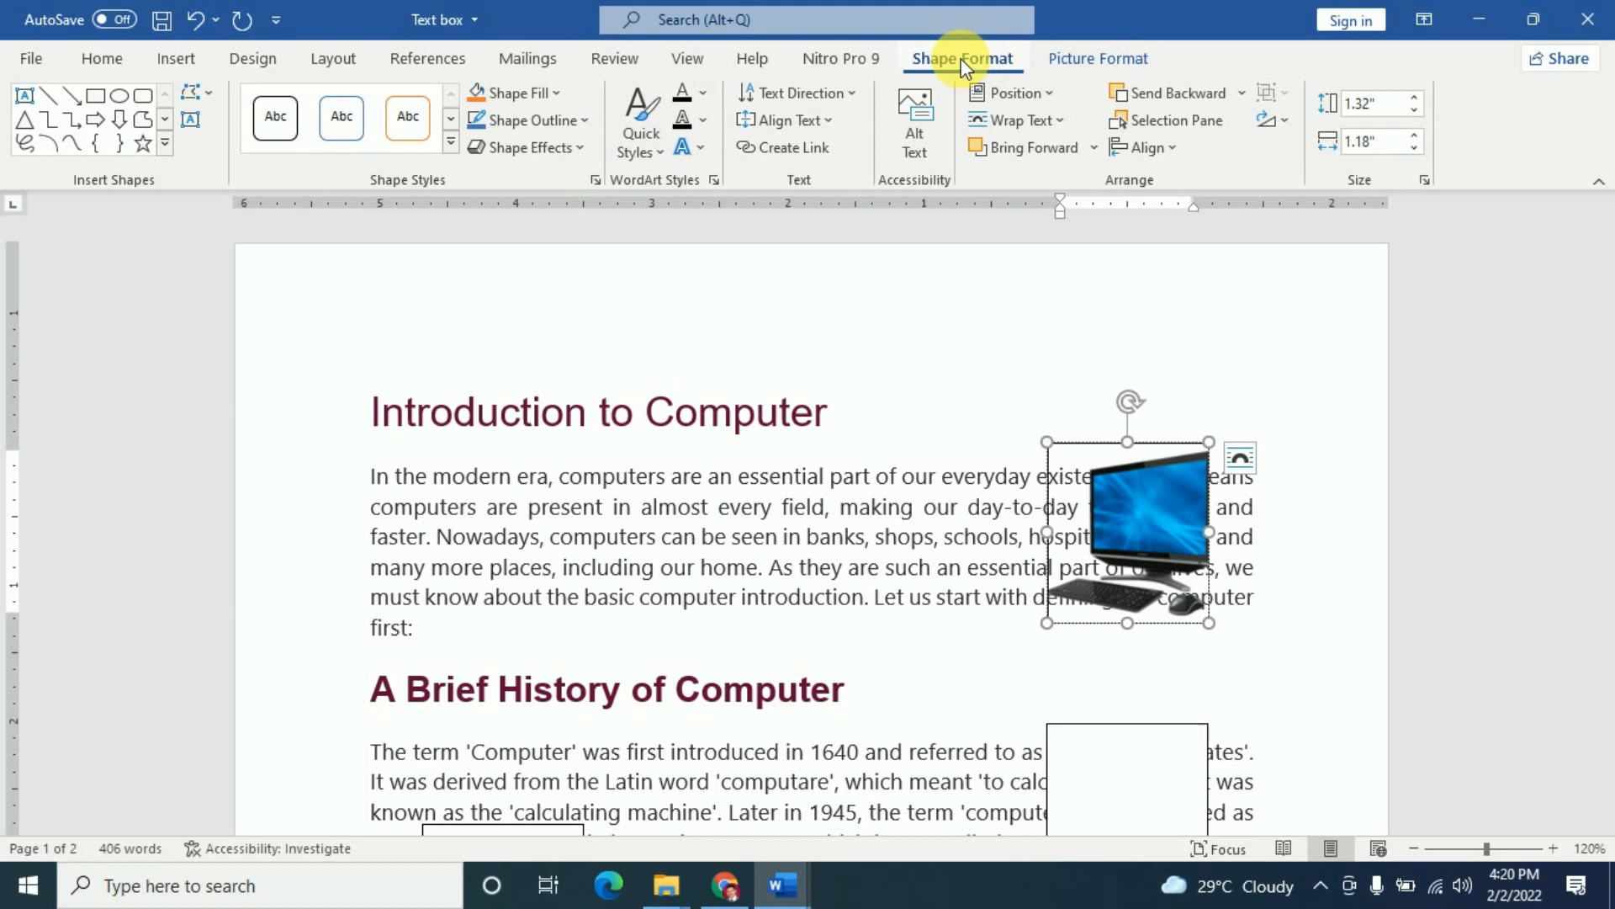
{"action": "left_click", "coordinate": [553, 92]}
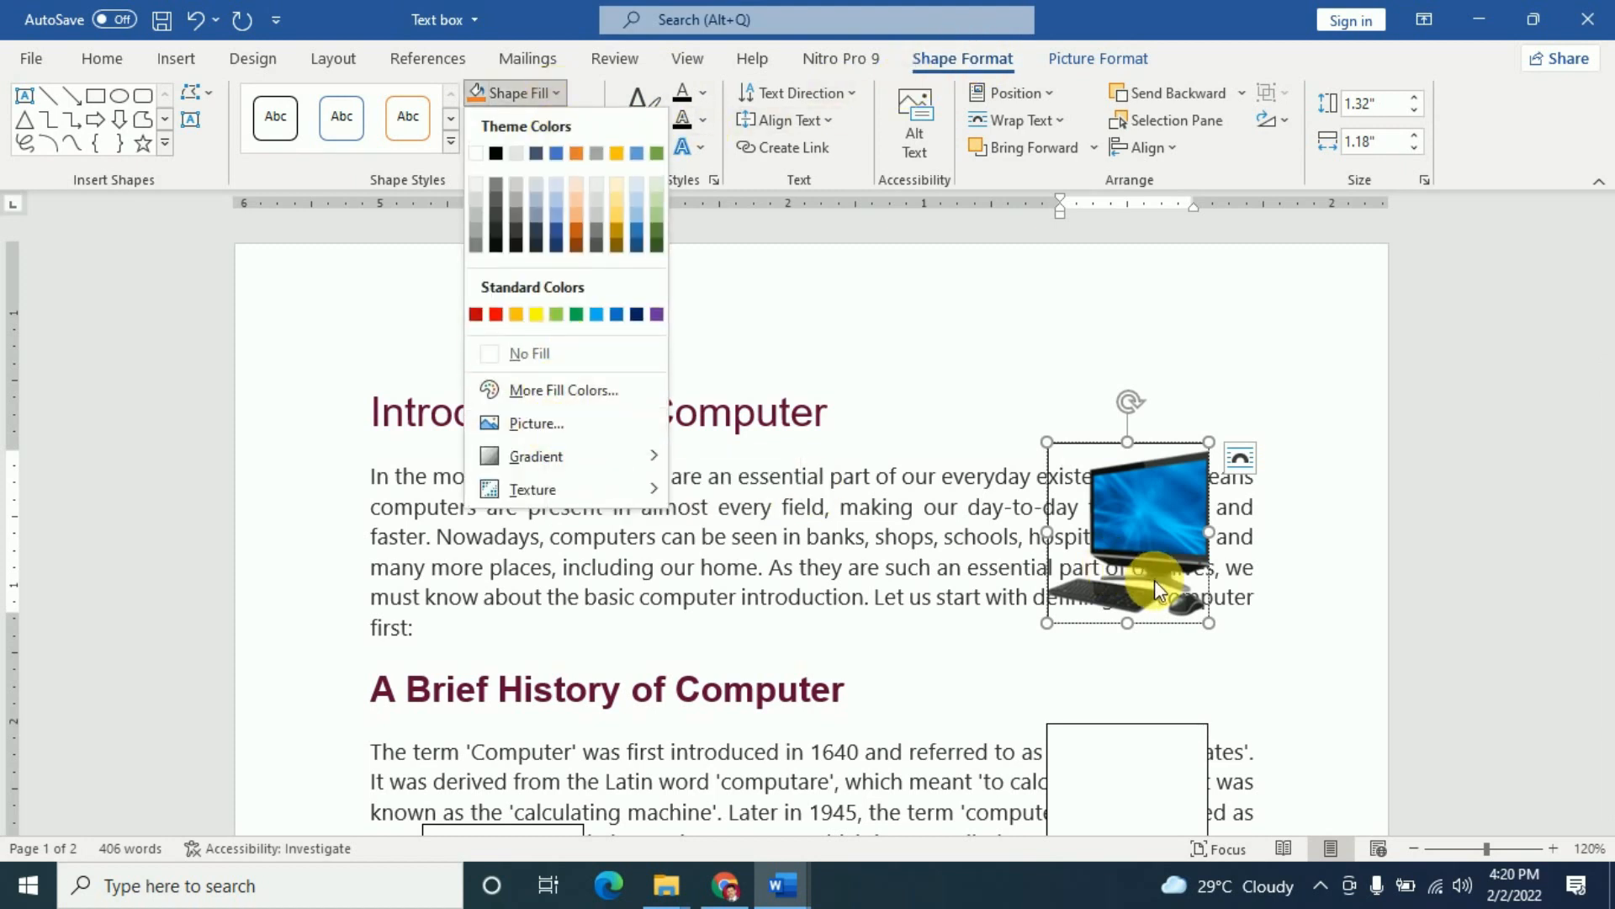
{"action": "left_click", "coordinate": [979, 632]}
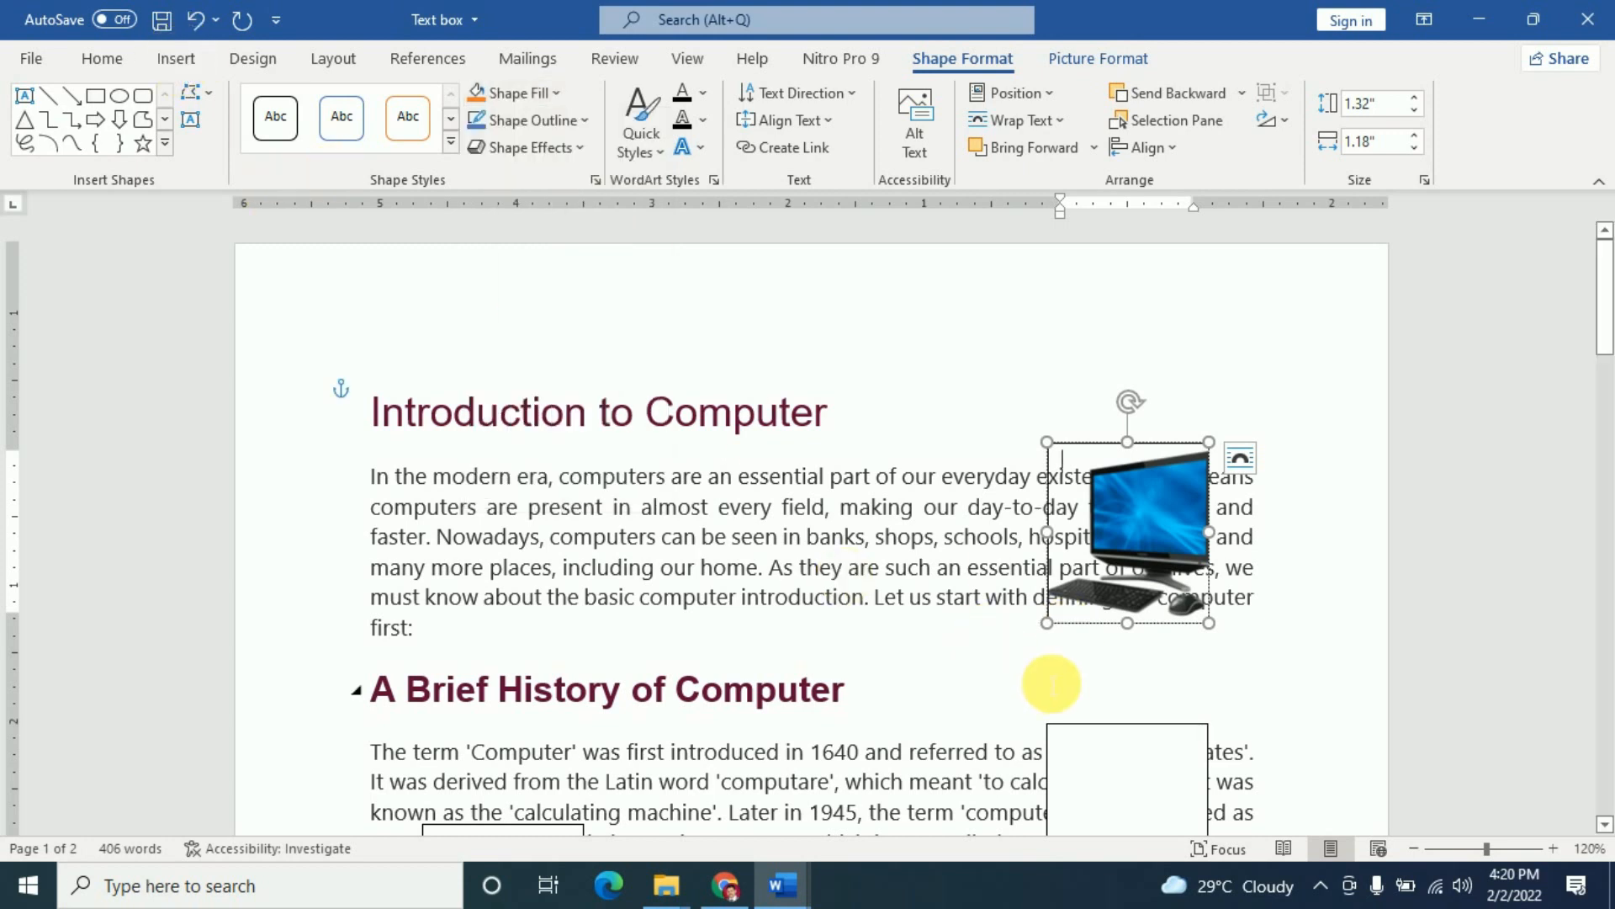
{"action": "left_click", "coordinate": [1194, 671]}
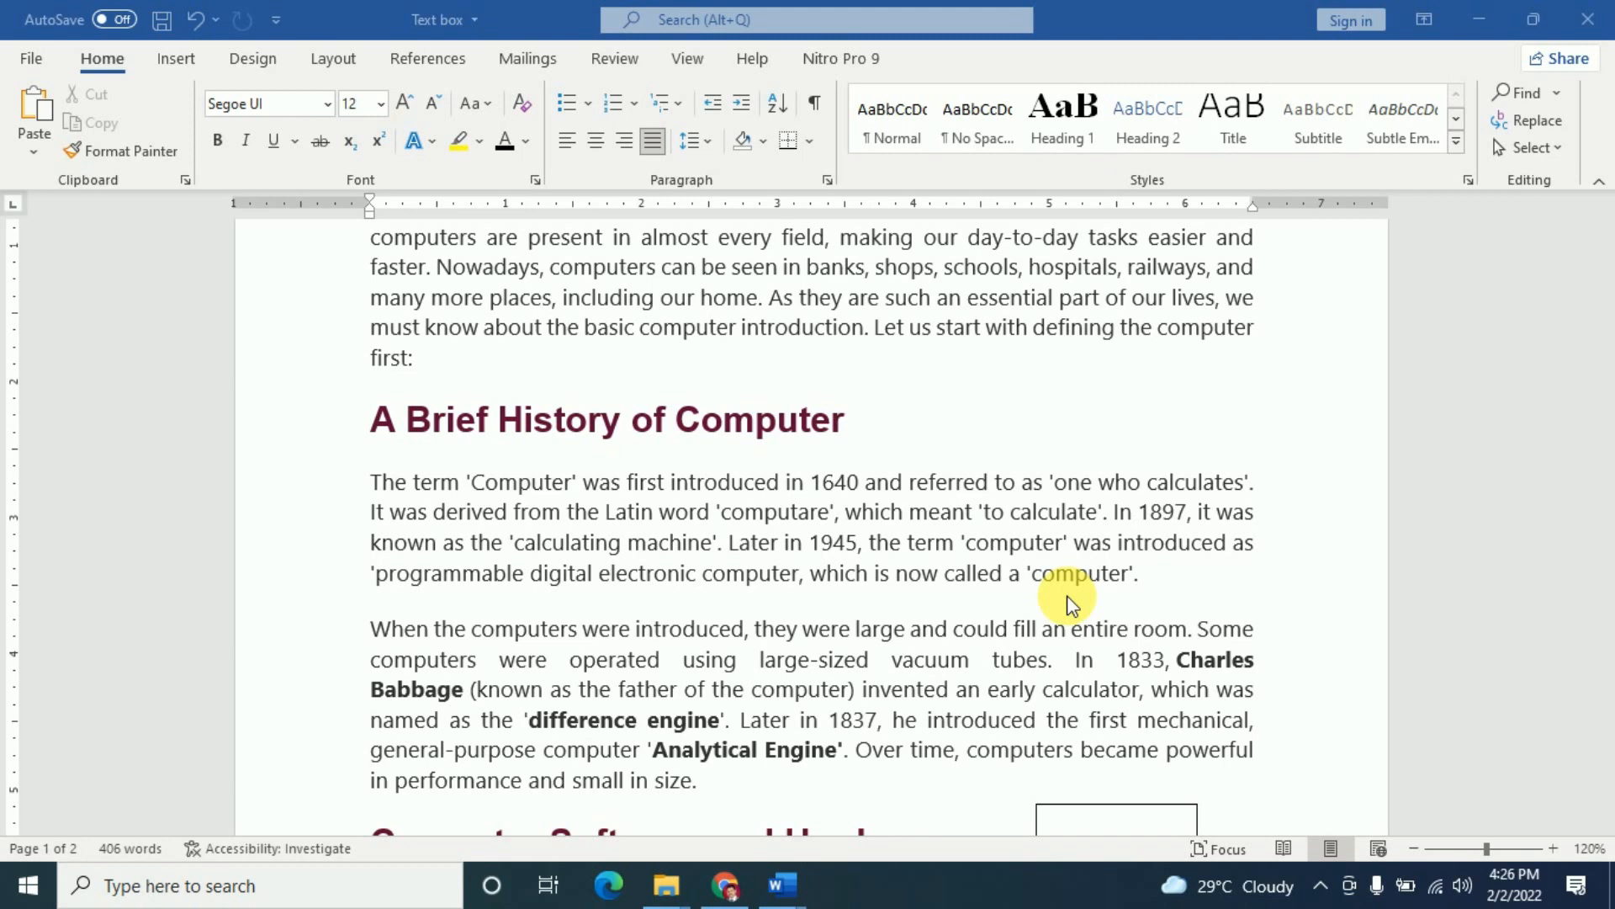
- Scroll up to the Introduction to Computer title and show the Insert ribbon tools
{"action": "scroll", "coordinate": [960, 650], "scroll_direction": "up", "scroll_amount": 3}
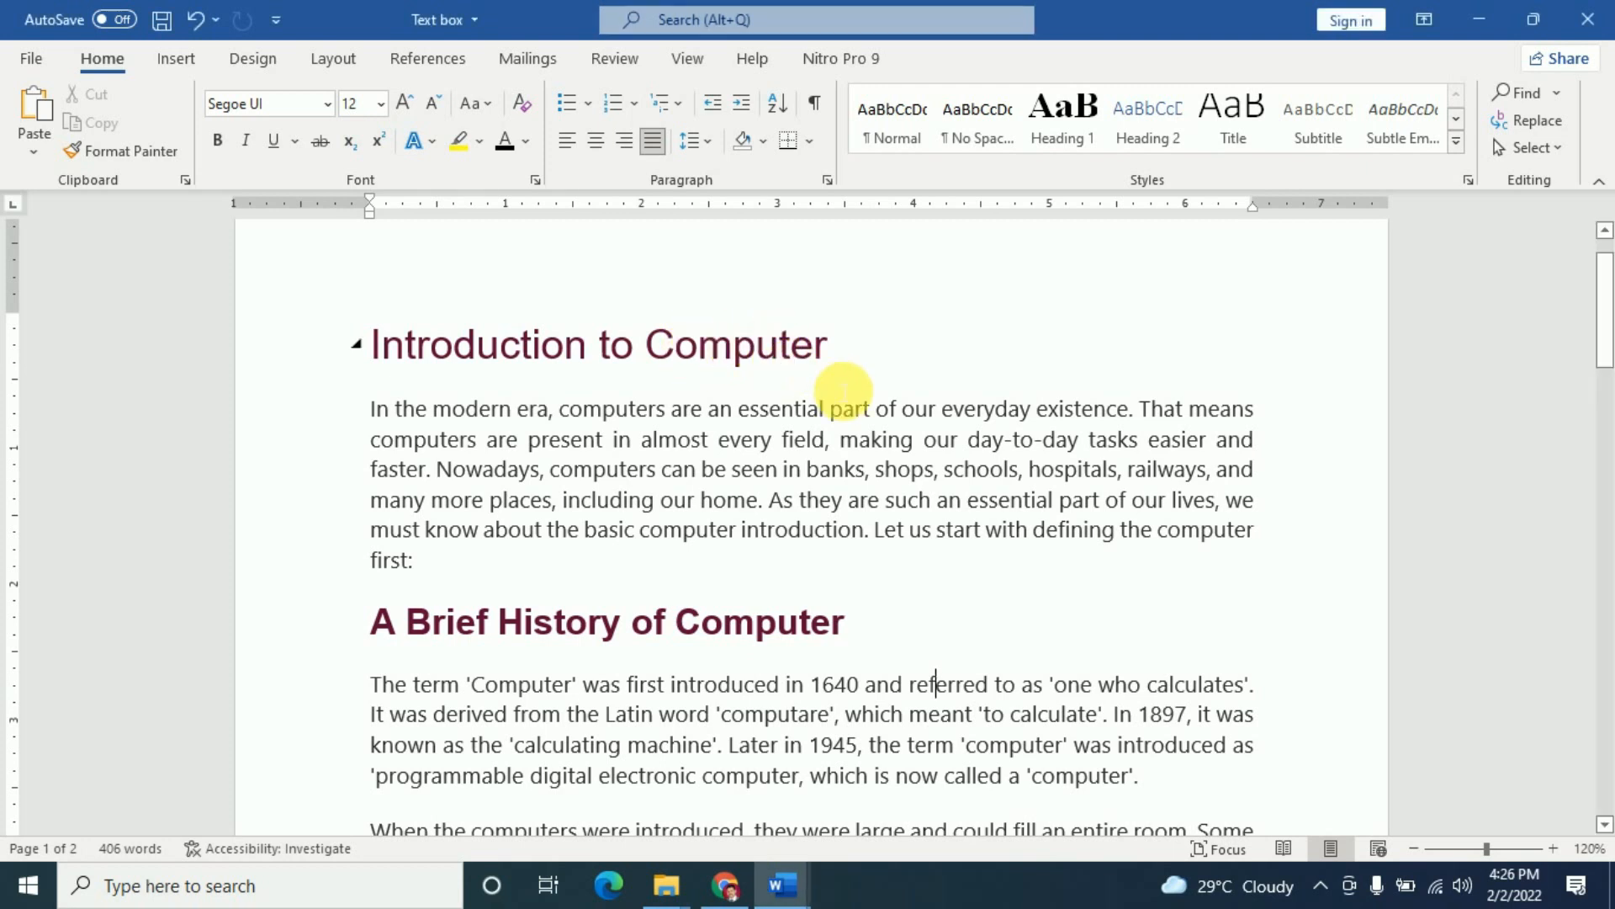
{"action": "left_click", "coordinate": [174, 61]}
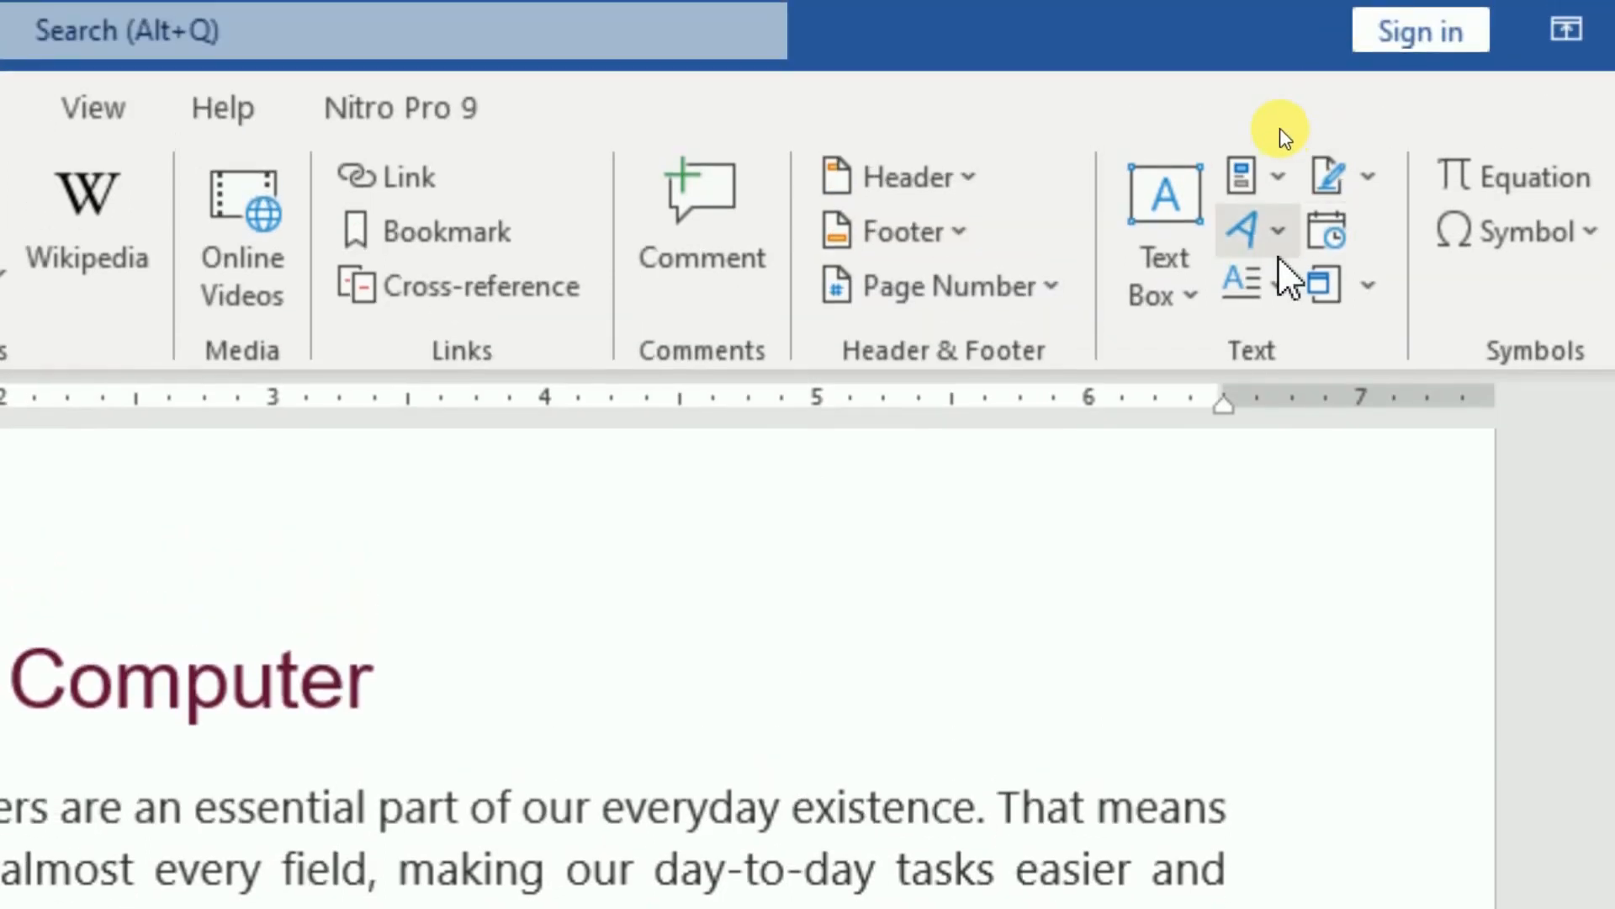
- Select the Introduction to Computer heading, apply orange-outline WordArt, then undo it
{"action": "left_click", "coordinate": [1278, 232]}
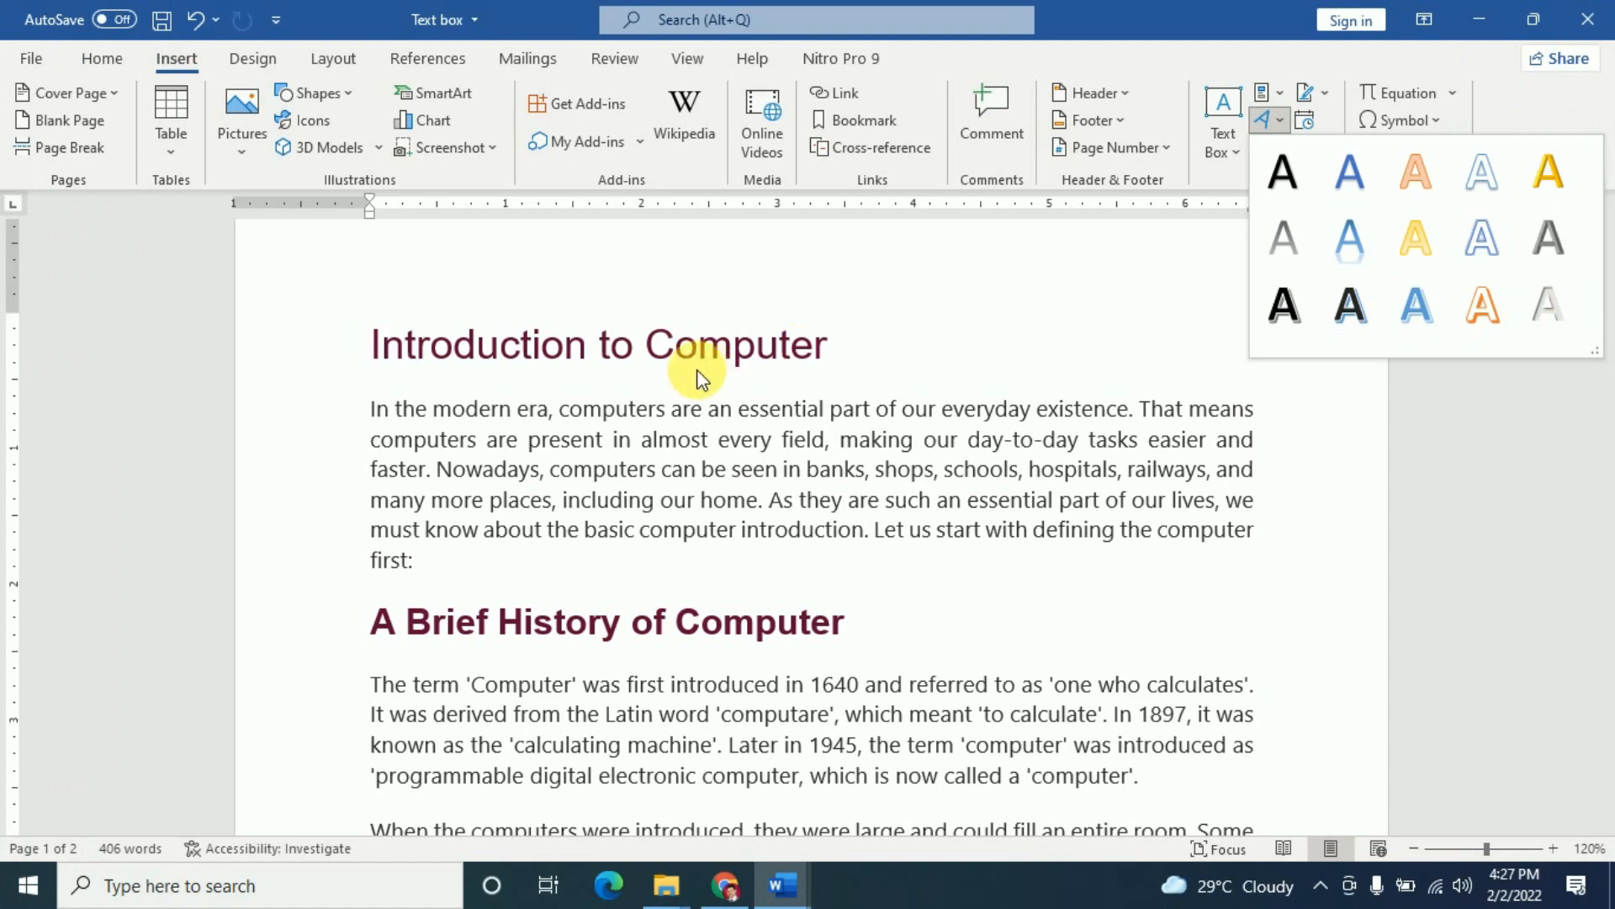
{"action": "left_click", "coordinate": [660, 347]}
{"action": "left_click", "coordinate": [570, 355]}
{"action": "left_click_drag", "start_coordinate": [379, 352], "coordinate": [926, 367]}
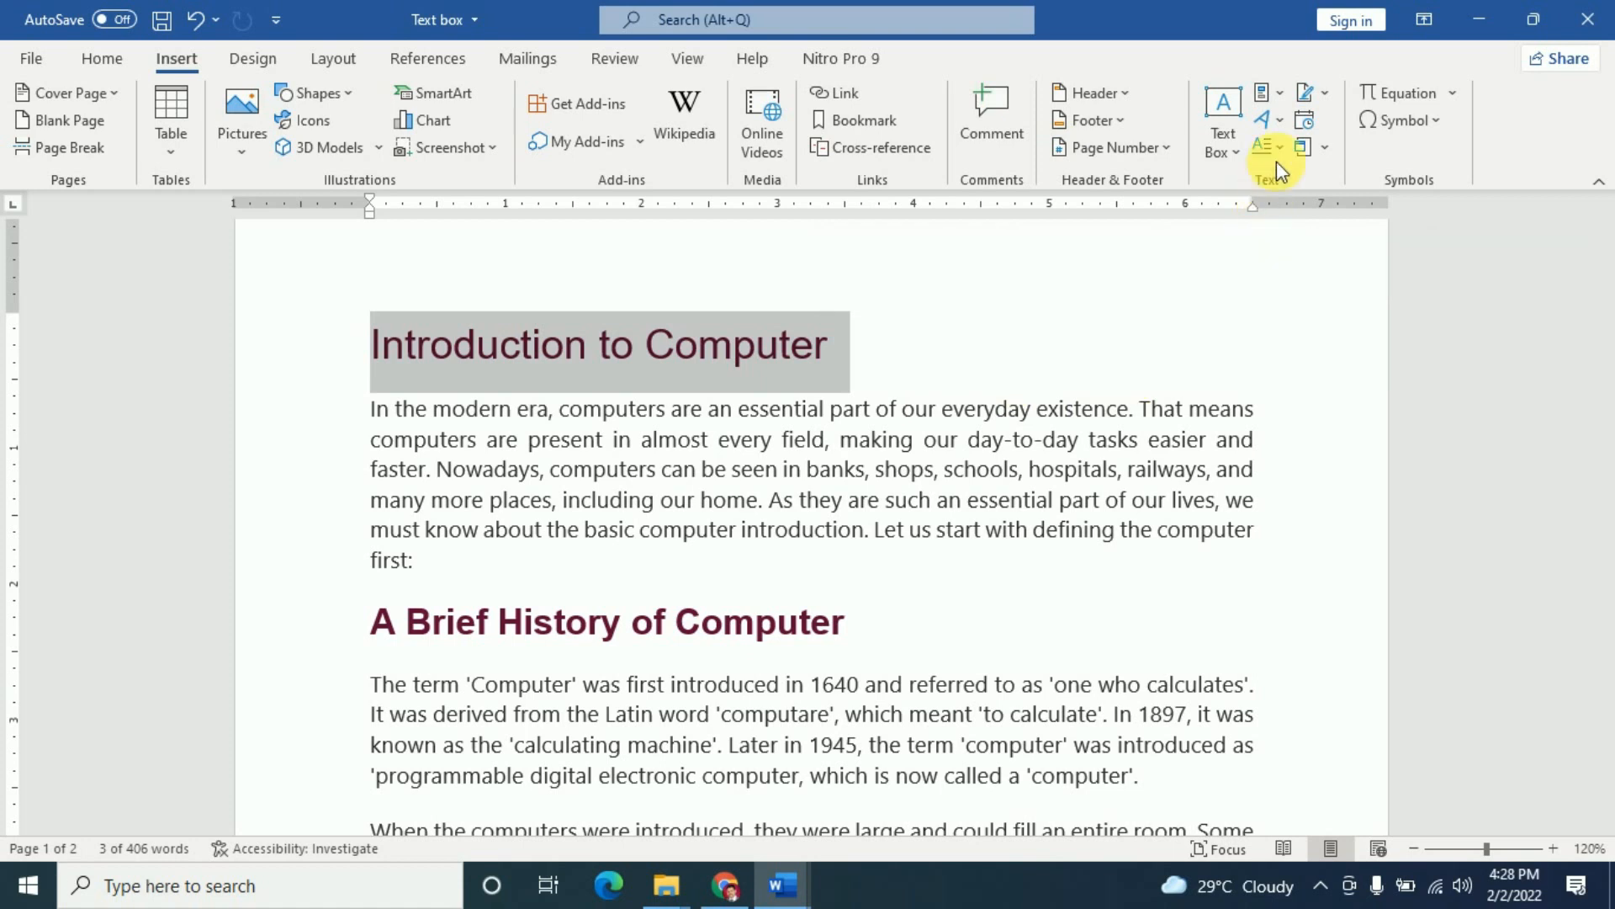
{"action": "left_click", "coordinate": [1279, 123]}
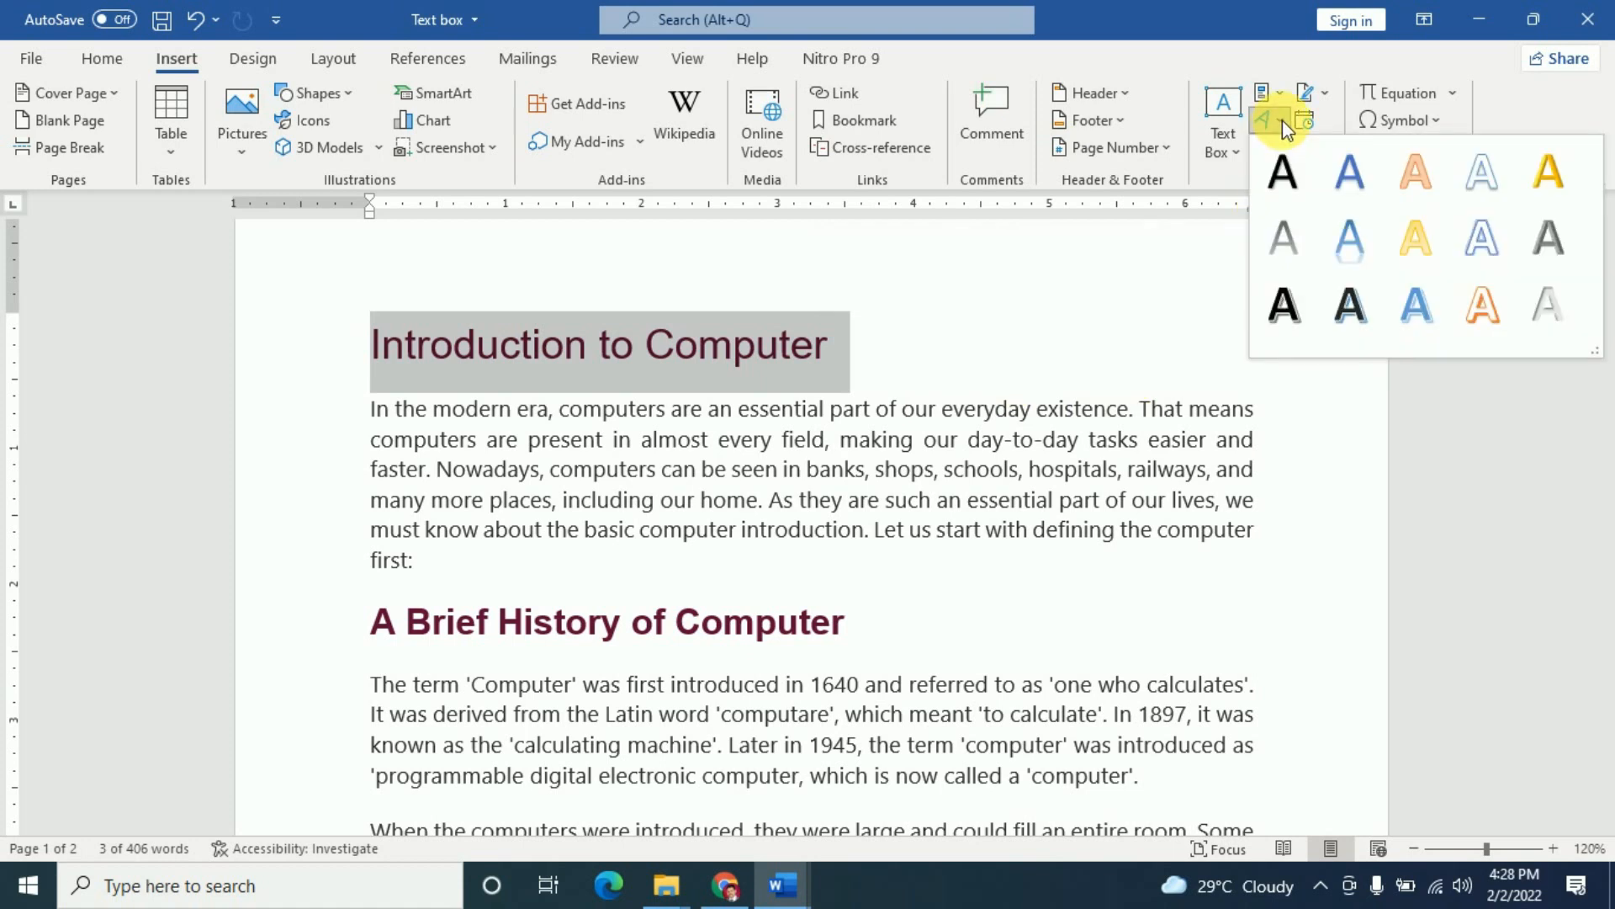
{"action": "left_click", "coordinate": [1484, 303]}
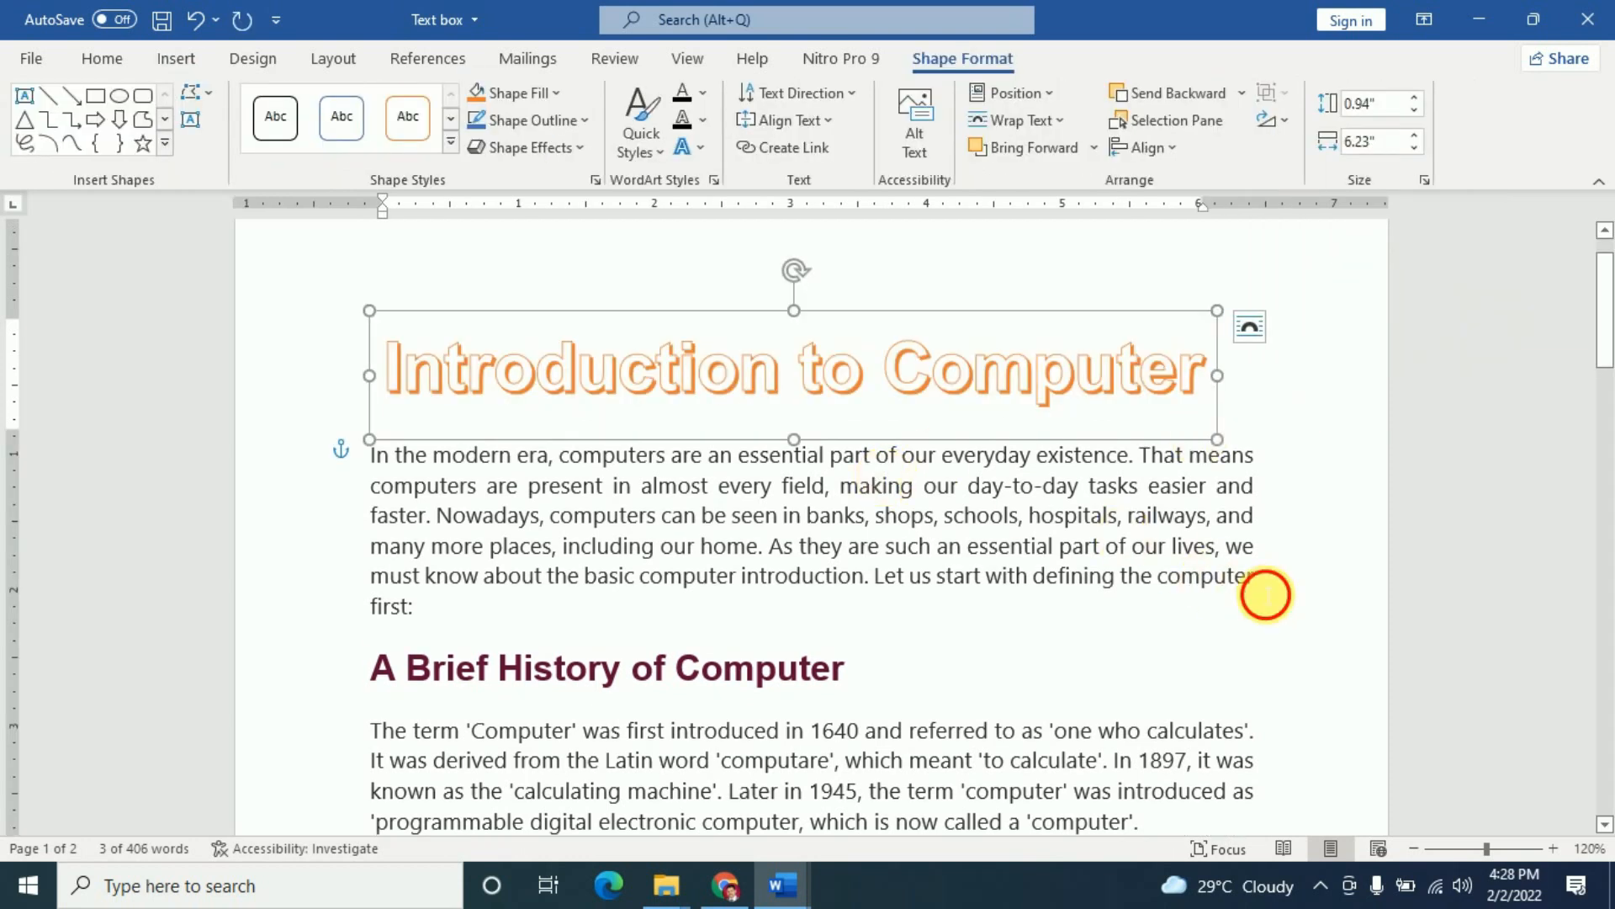
{"action": "left_click", "coordinate": [1264, 594]}
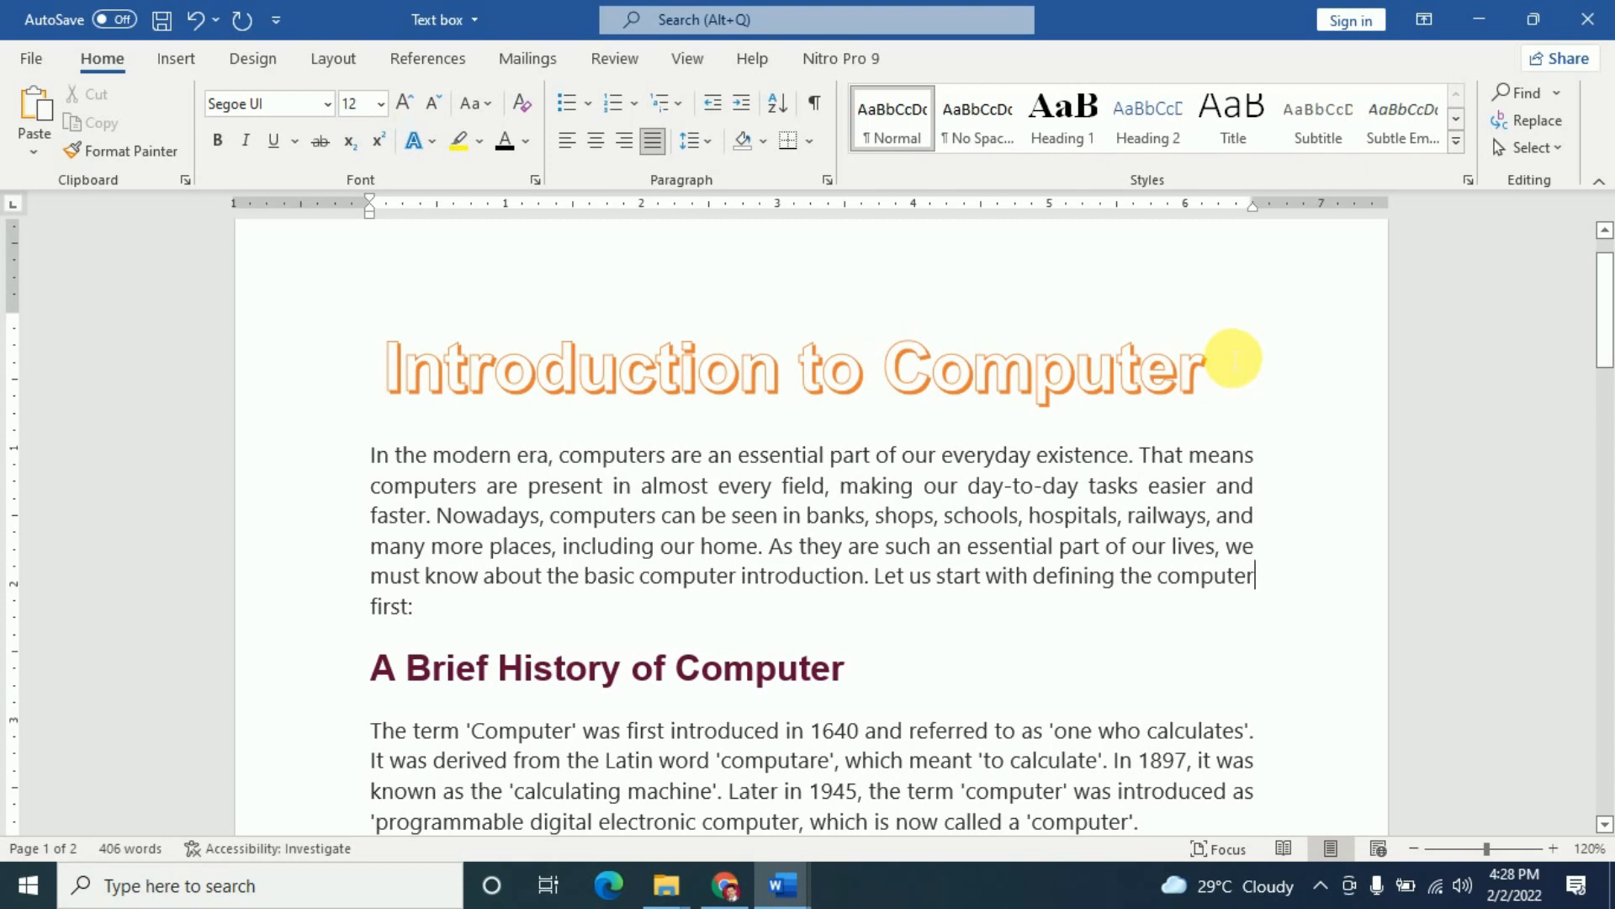
{"action": "key", "text": "ctrl+z"}
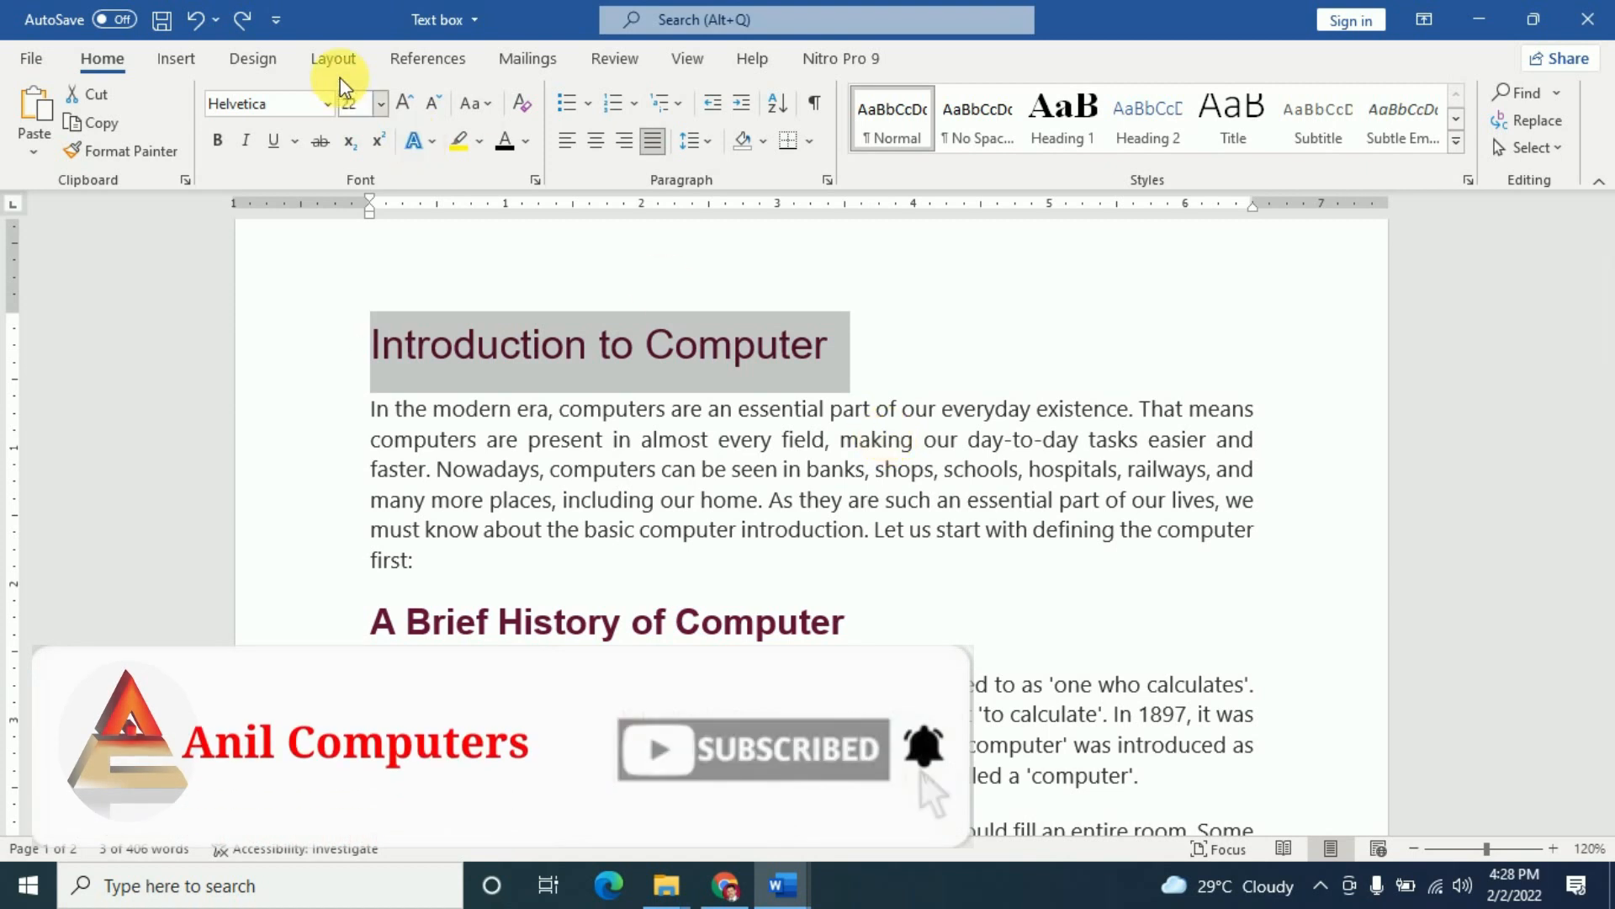
- Reapply the orange-outline WordArt style to the heading and select the title text
{"action": "left_click", "coordinate": [178, 59]}
{"action": "left_click", "coordinate": [1276, 122]}
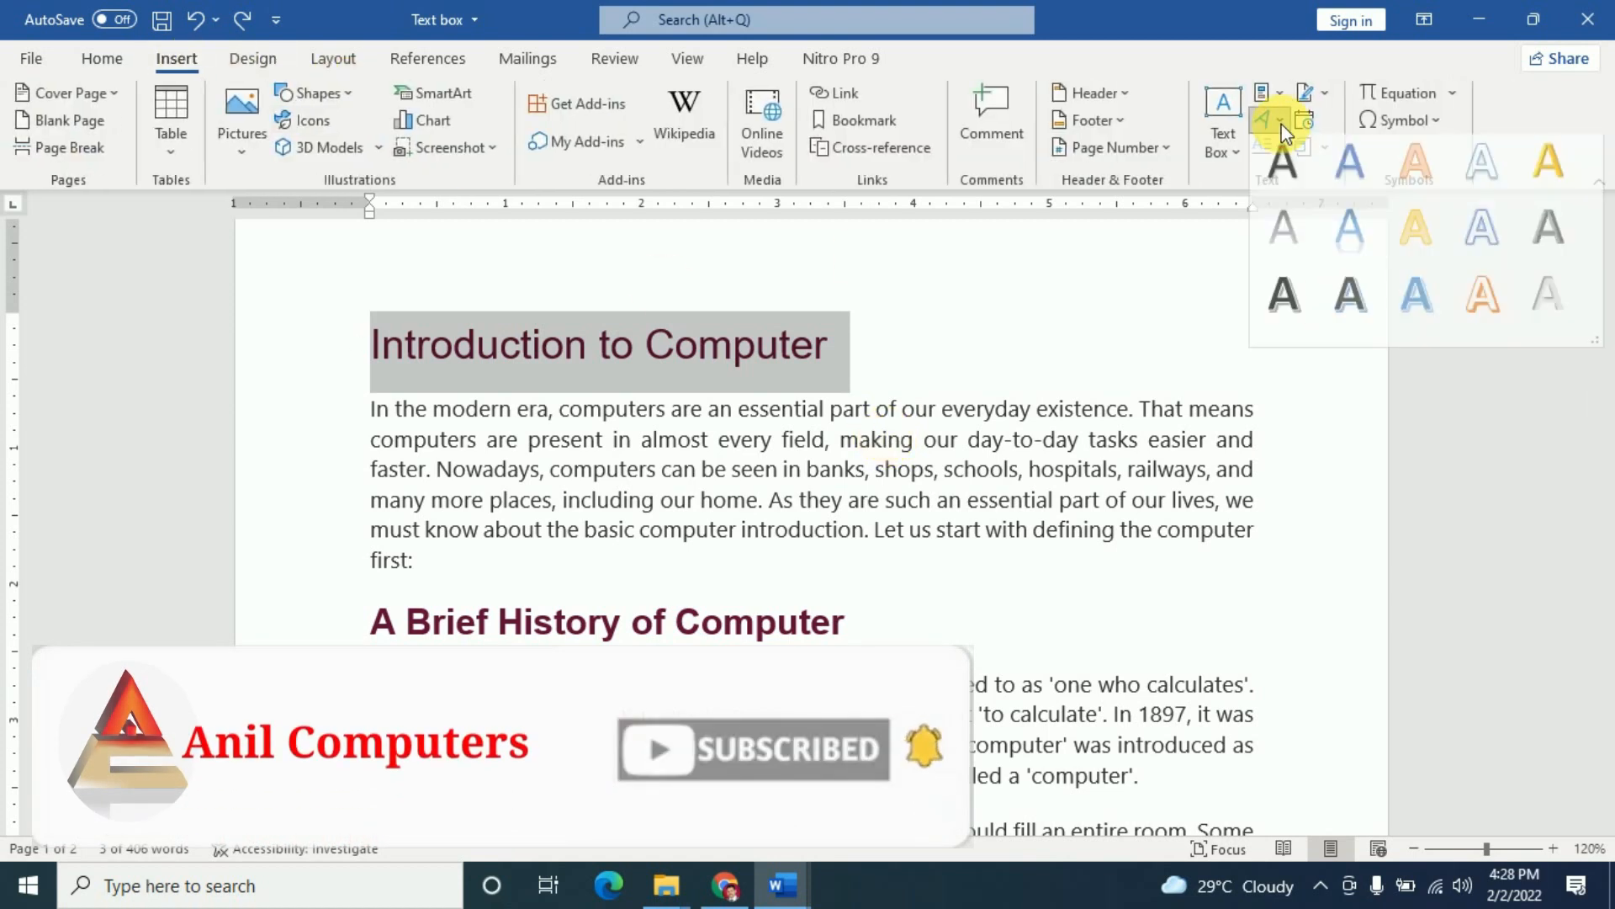
{"action": "left_click", "coordinate": [1491, 305]}
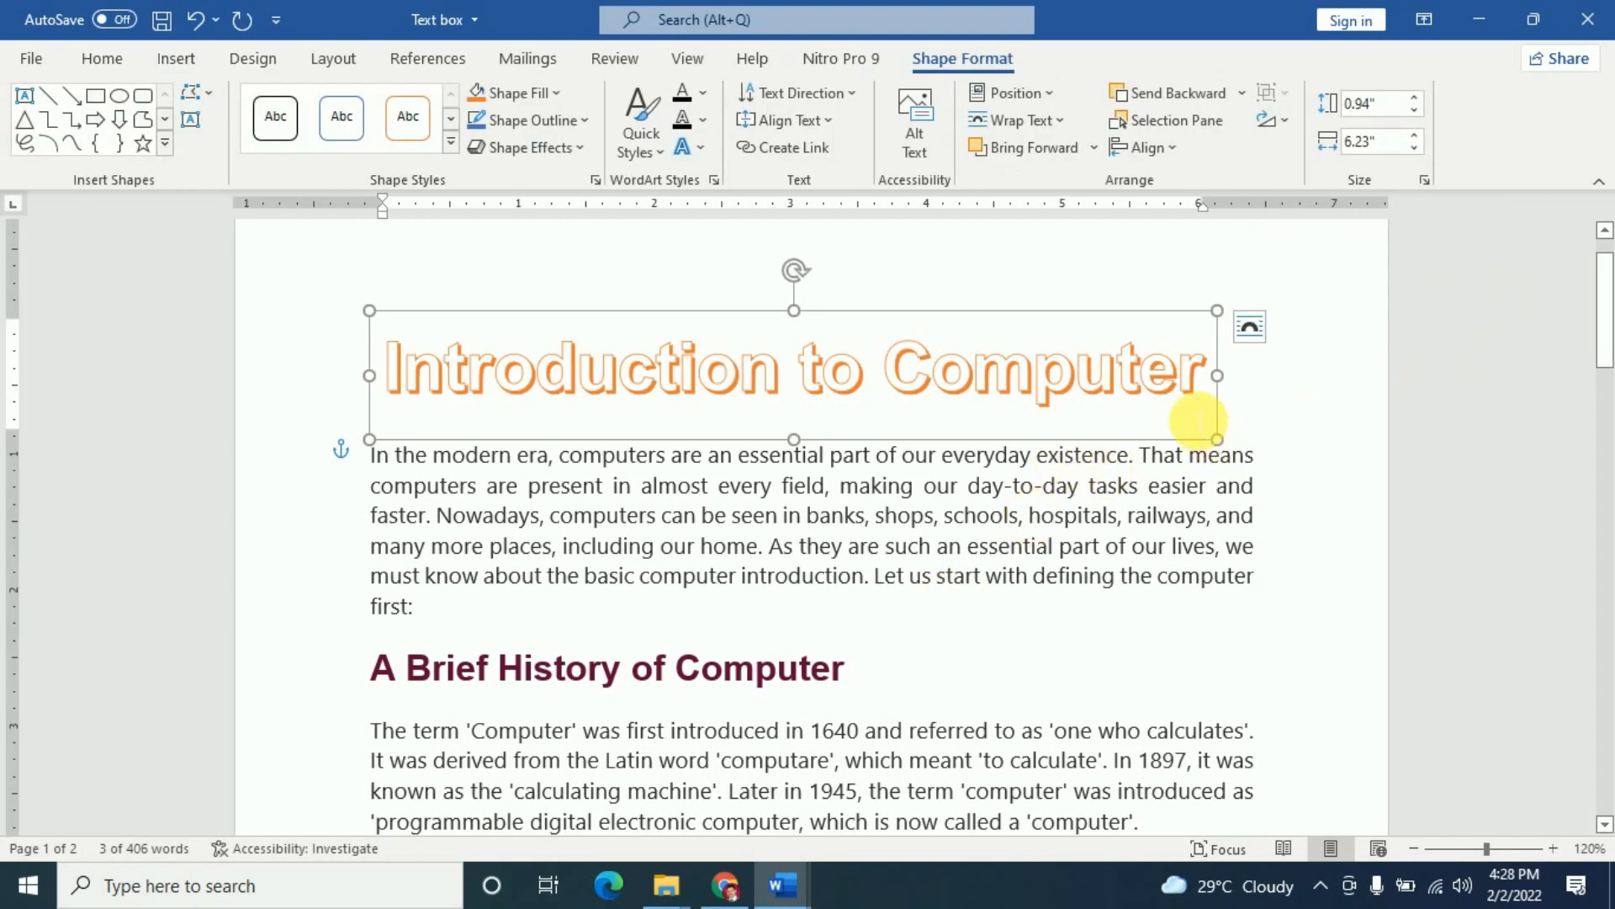
{"action": "left_click_drag", "start_coordinate": [1211, 376], "coordinate": [566, 390]}
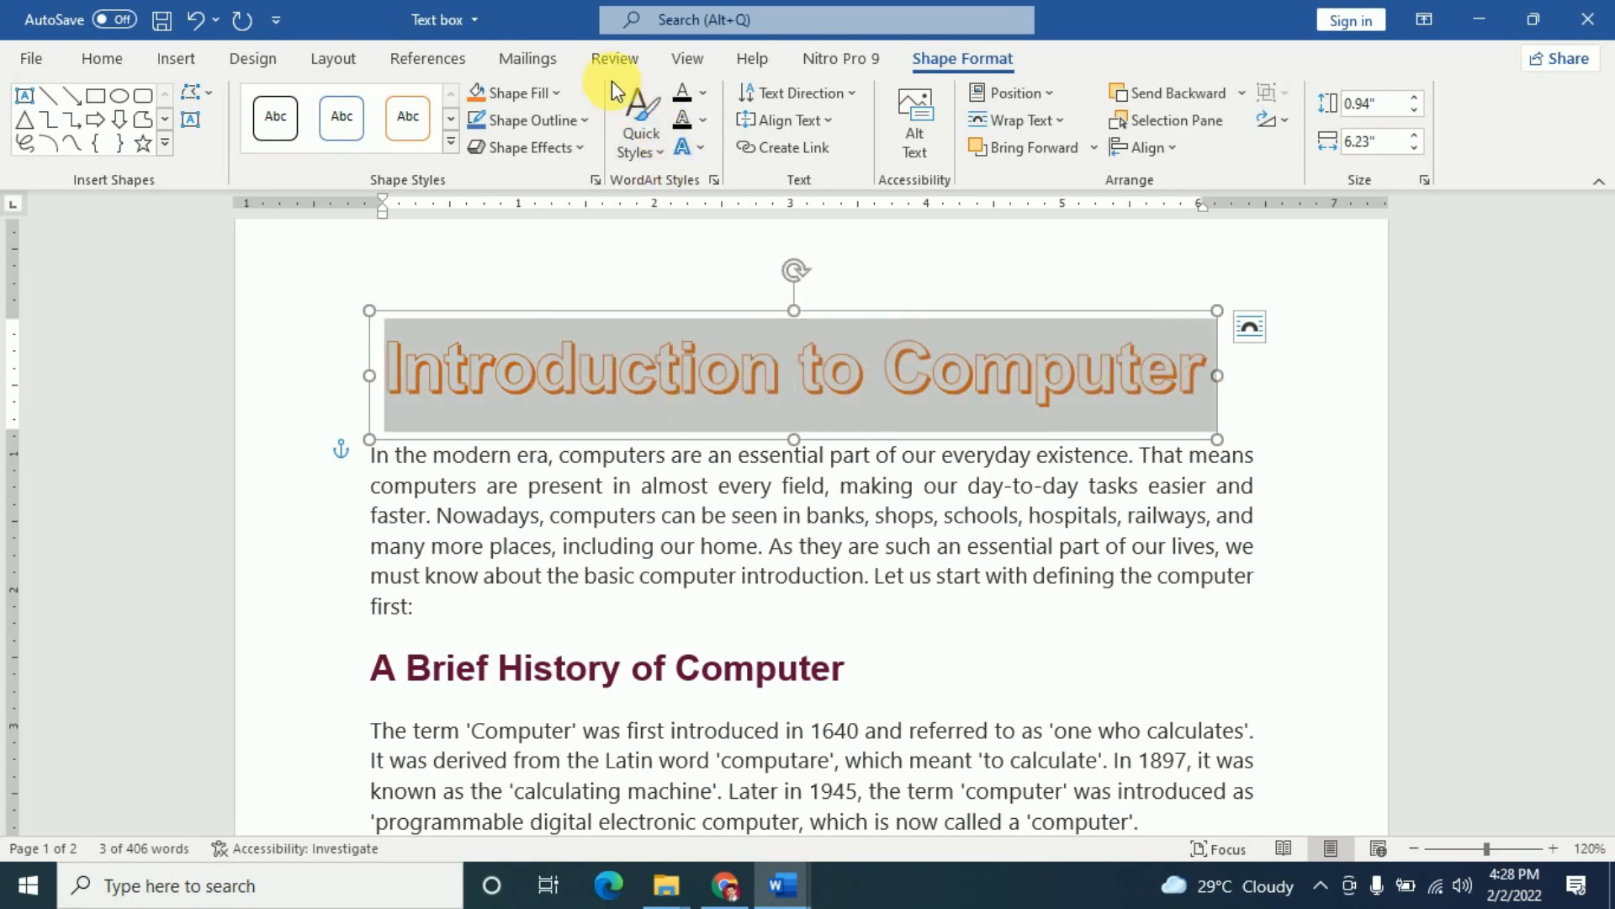
- Give the title letters an olive green fill and a gold outline
{"action": "left_click", "coordinate": [652, 139]}
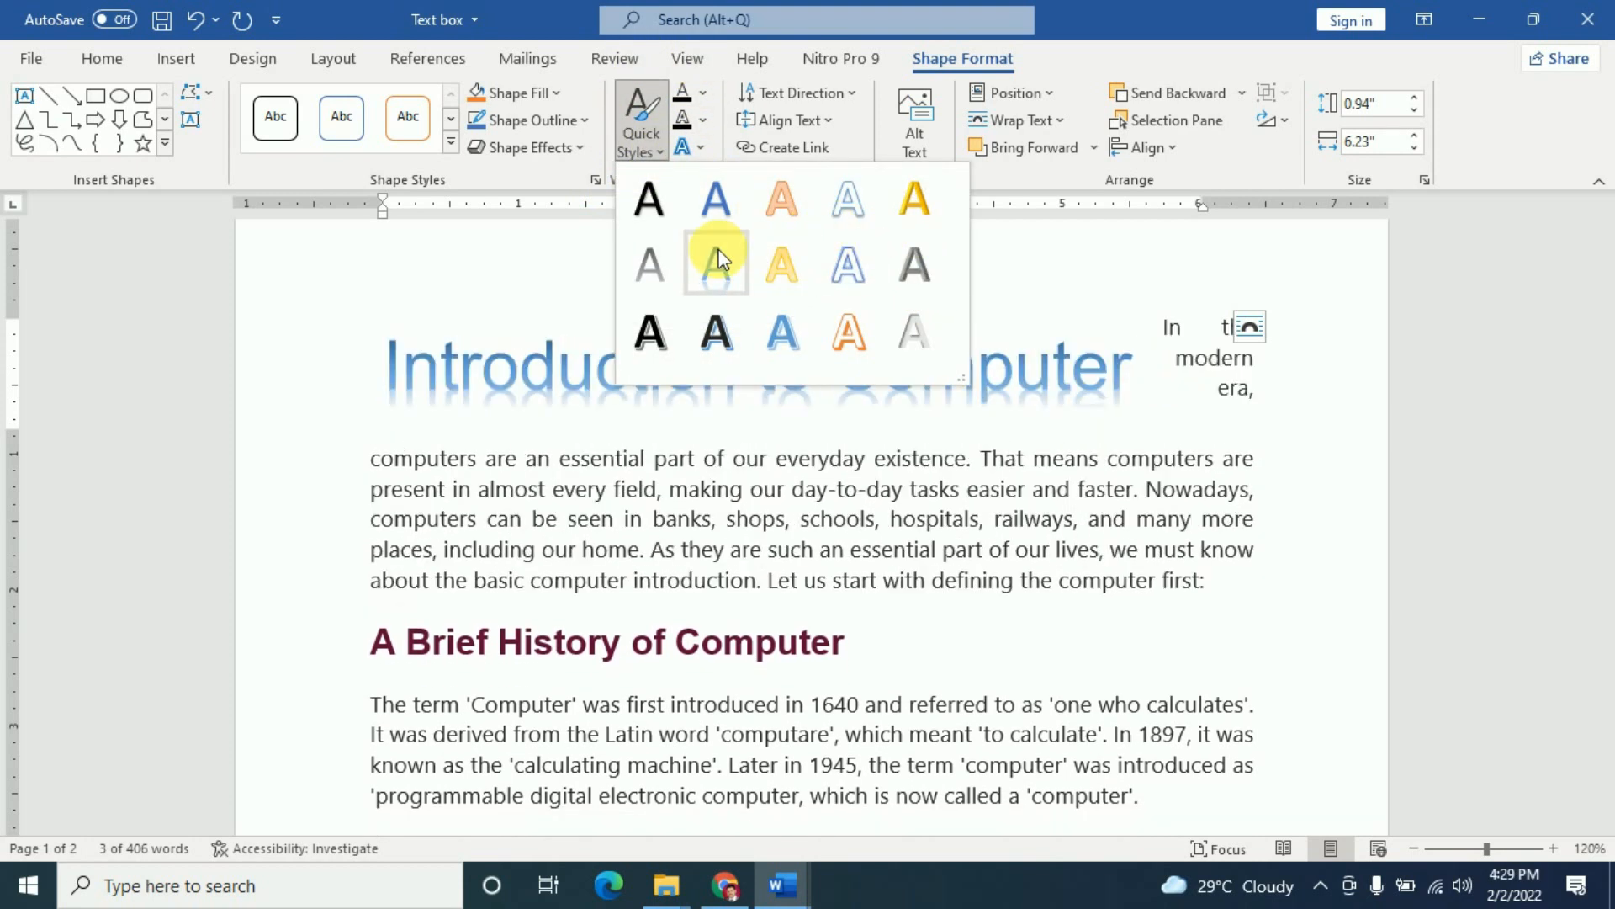
{"action": "left_click", "coordinate": [1018, 282]}
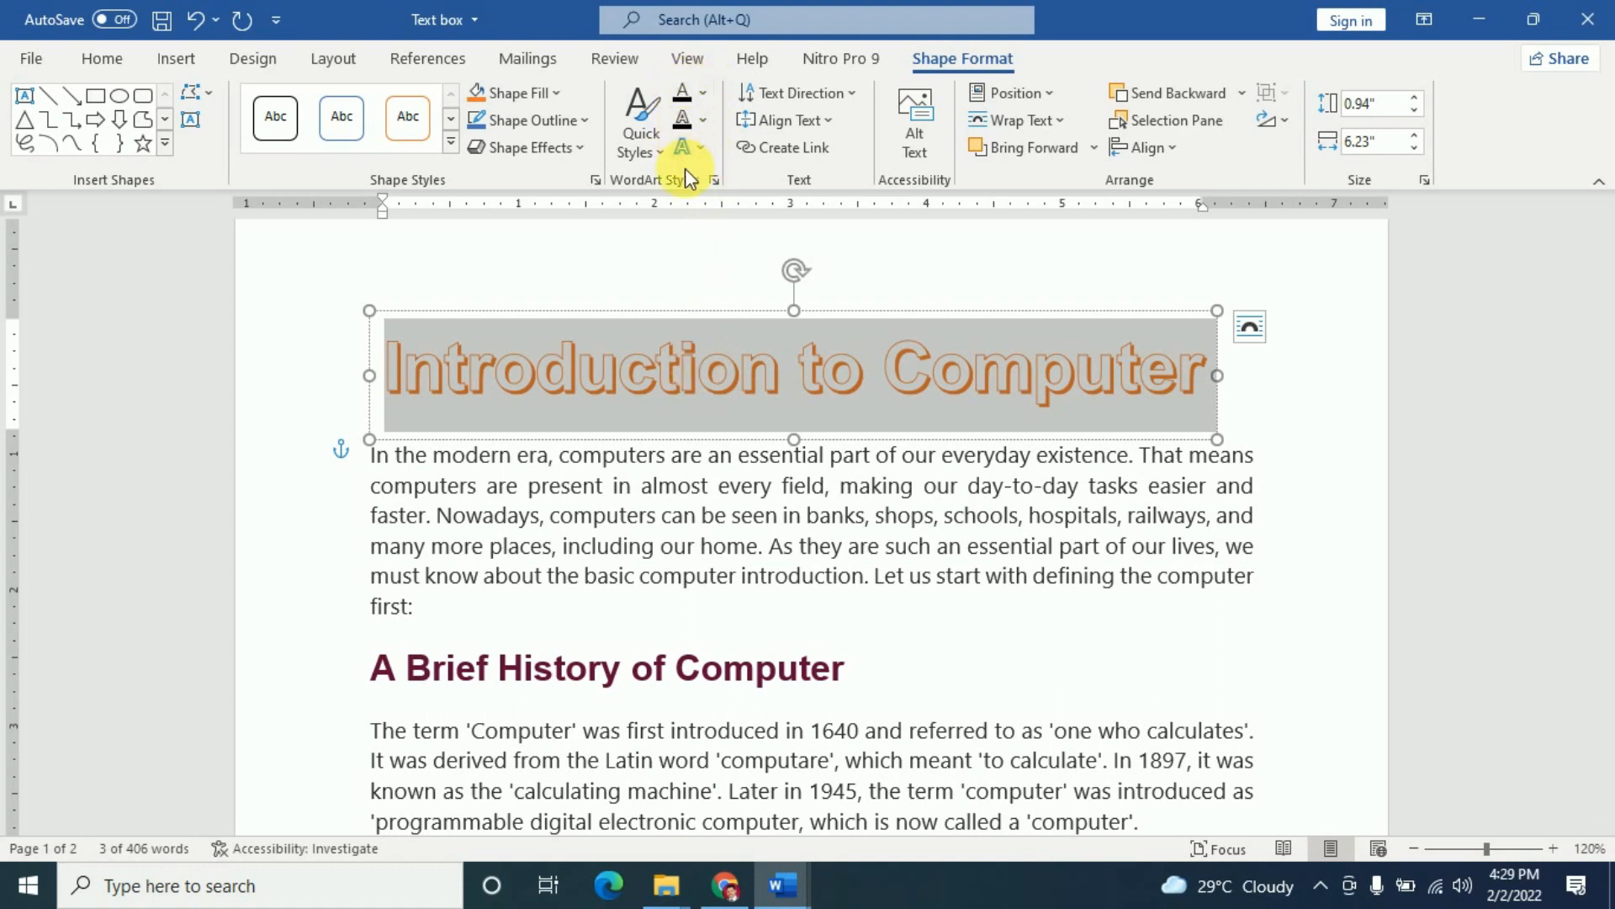
{"action": "left_click", "coordinate": [705, 95]}
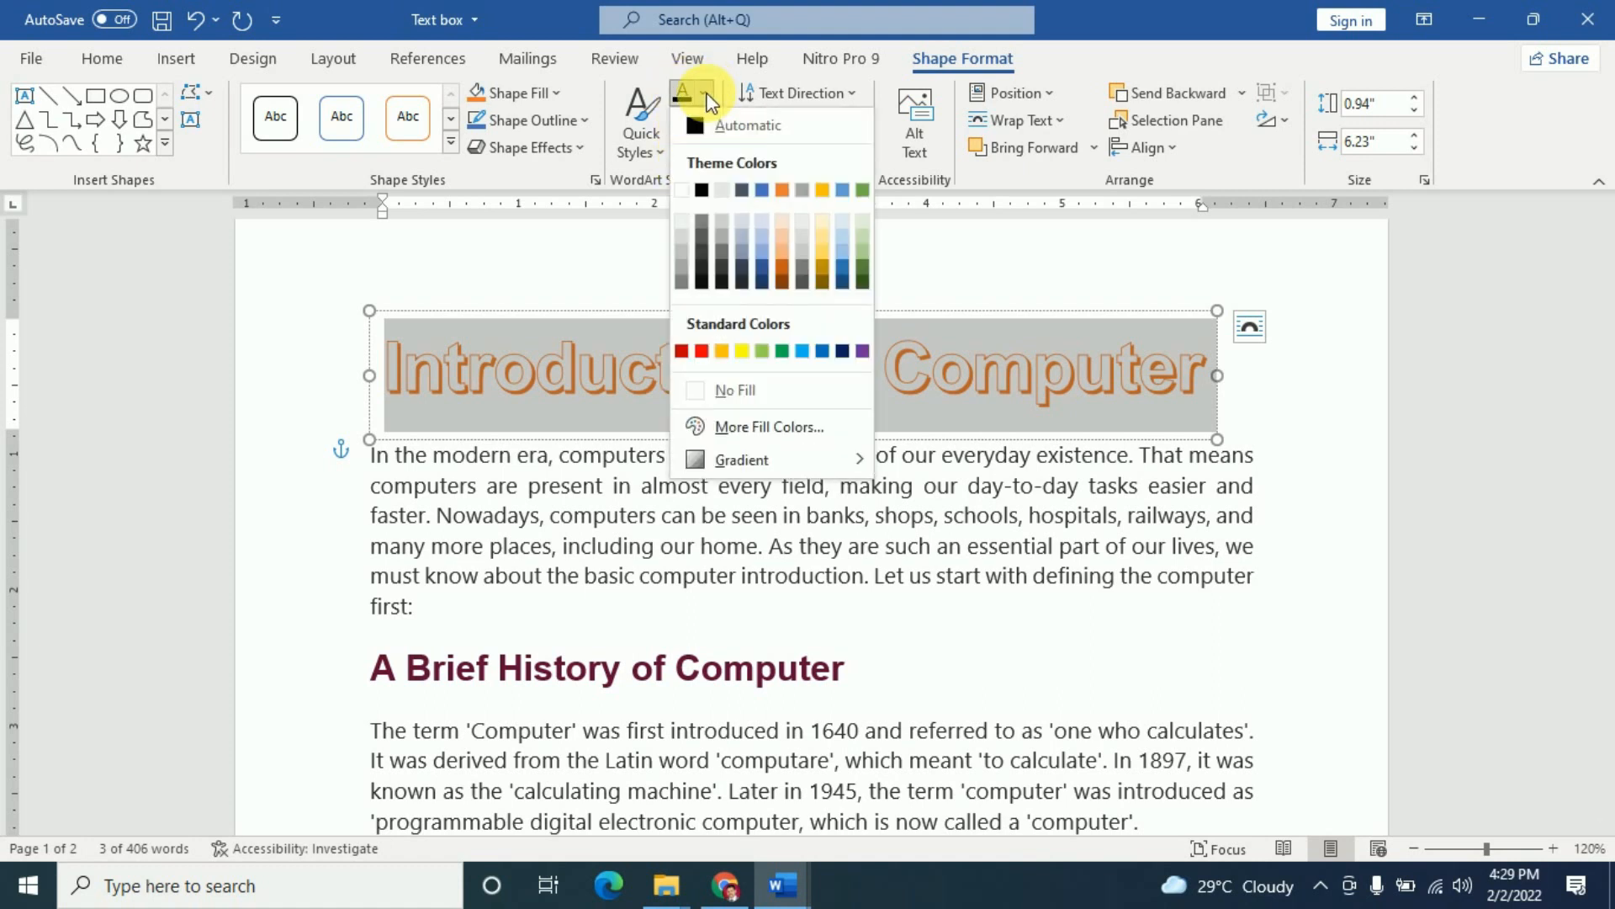
{"action": "left_click", "coordinate": [865, 252]}
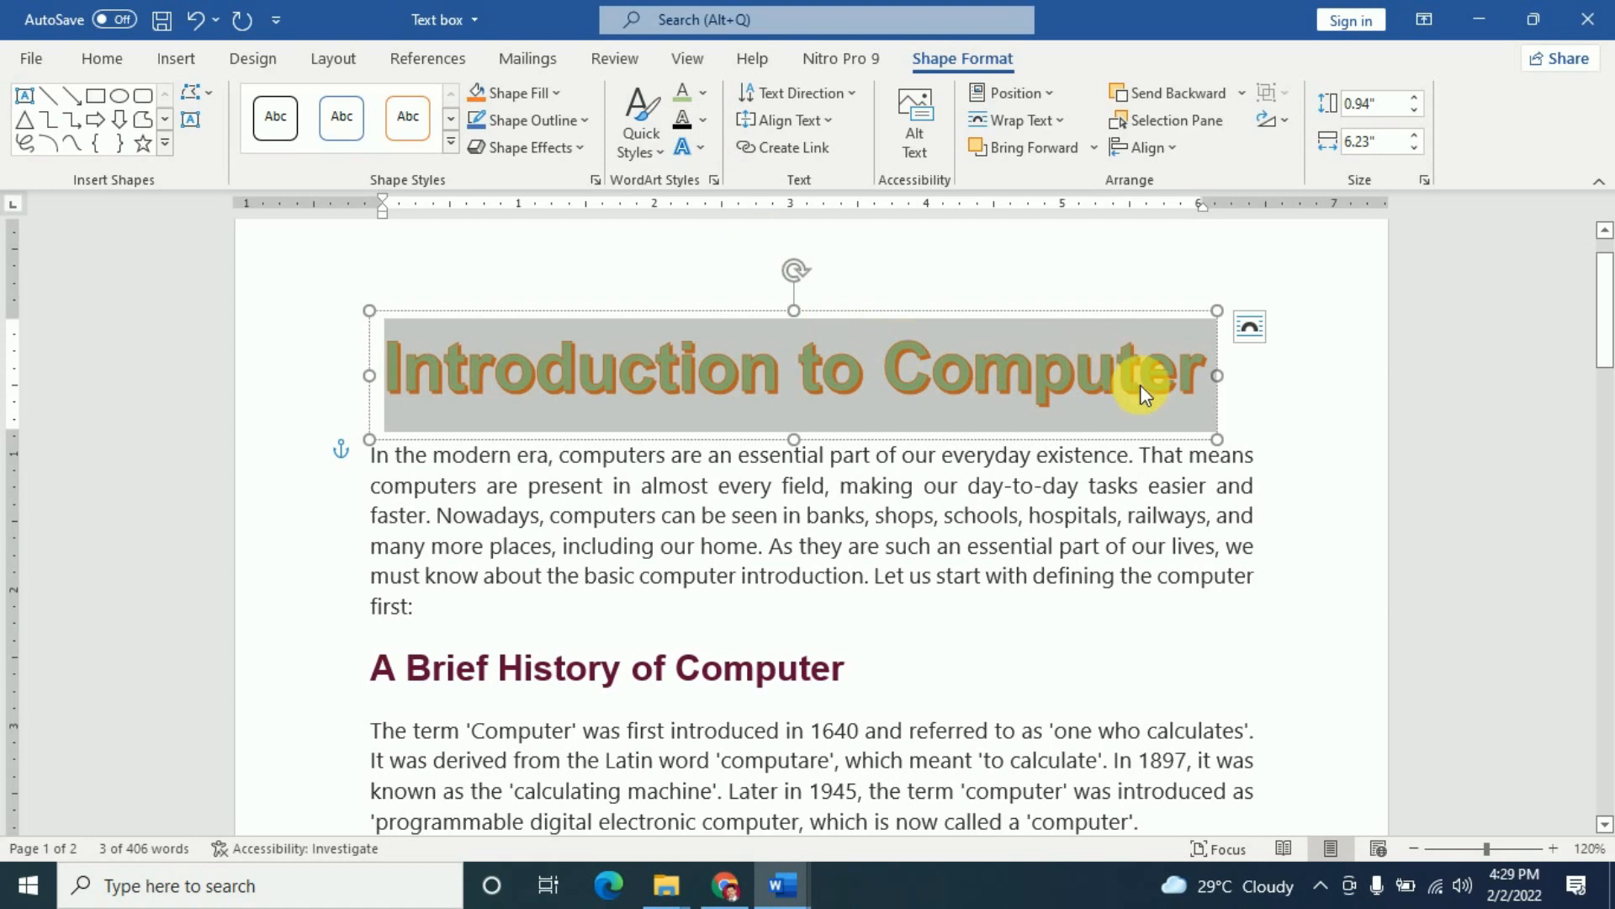
{"action": "left_click", "coordinate": [702, 120]}
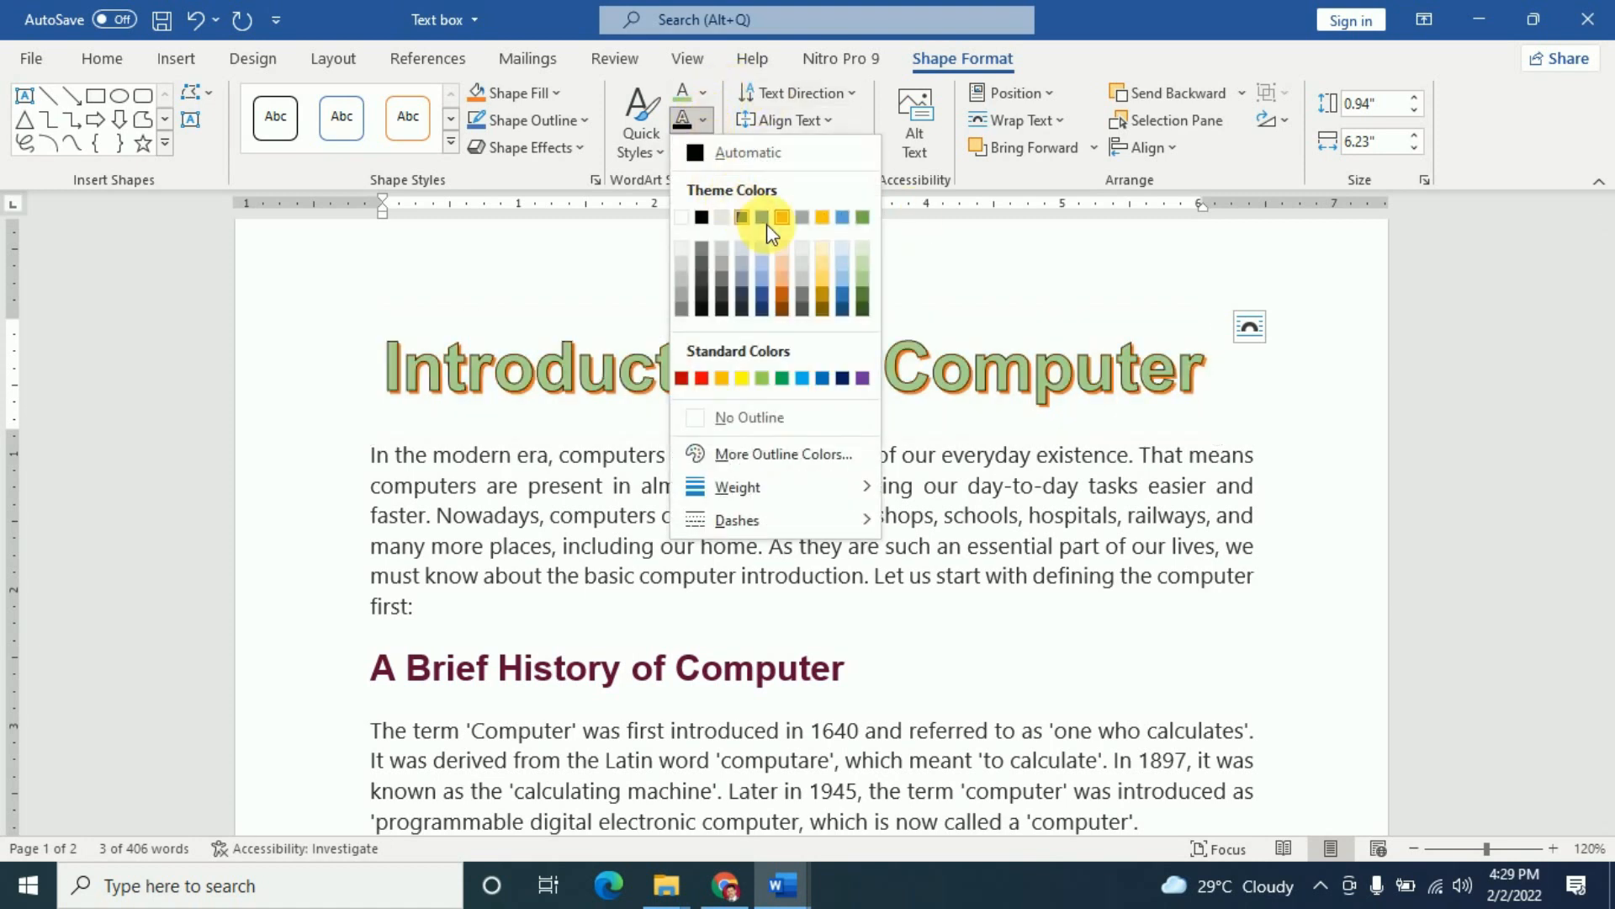
{"action": "left_click", "coordinate": [820, 291]}
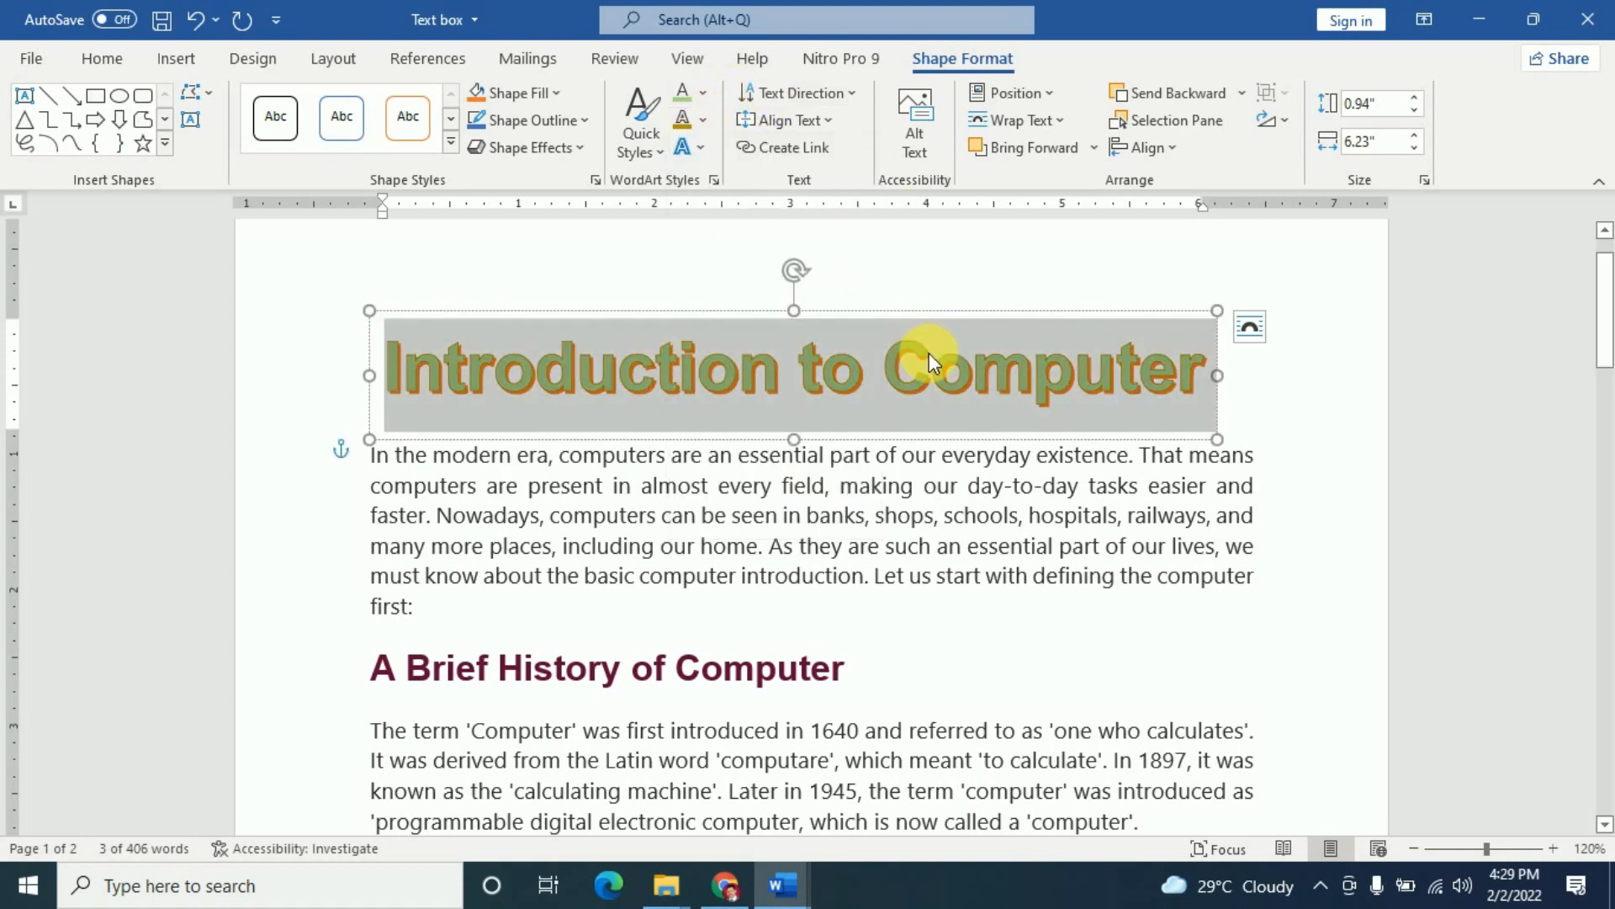
- Add a Reflection text effect beneath the WordArt title
{"action": "left_click", "coordinate": [699, 149]}
{"action": "mouse_move", "coordinate": [781, 261]}
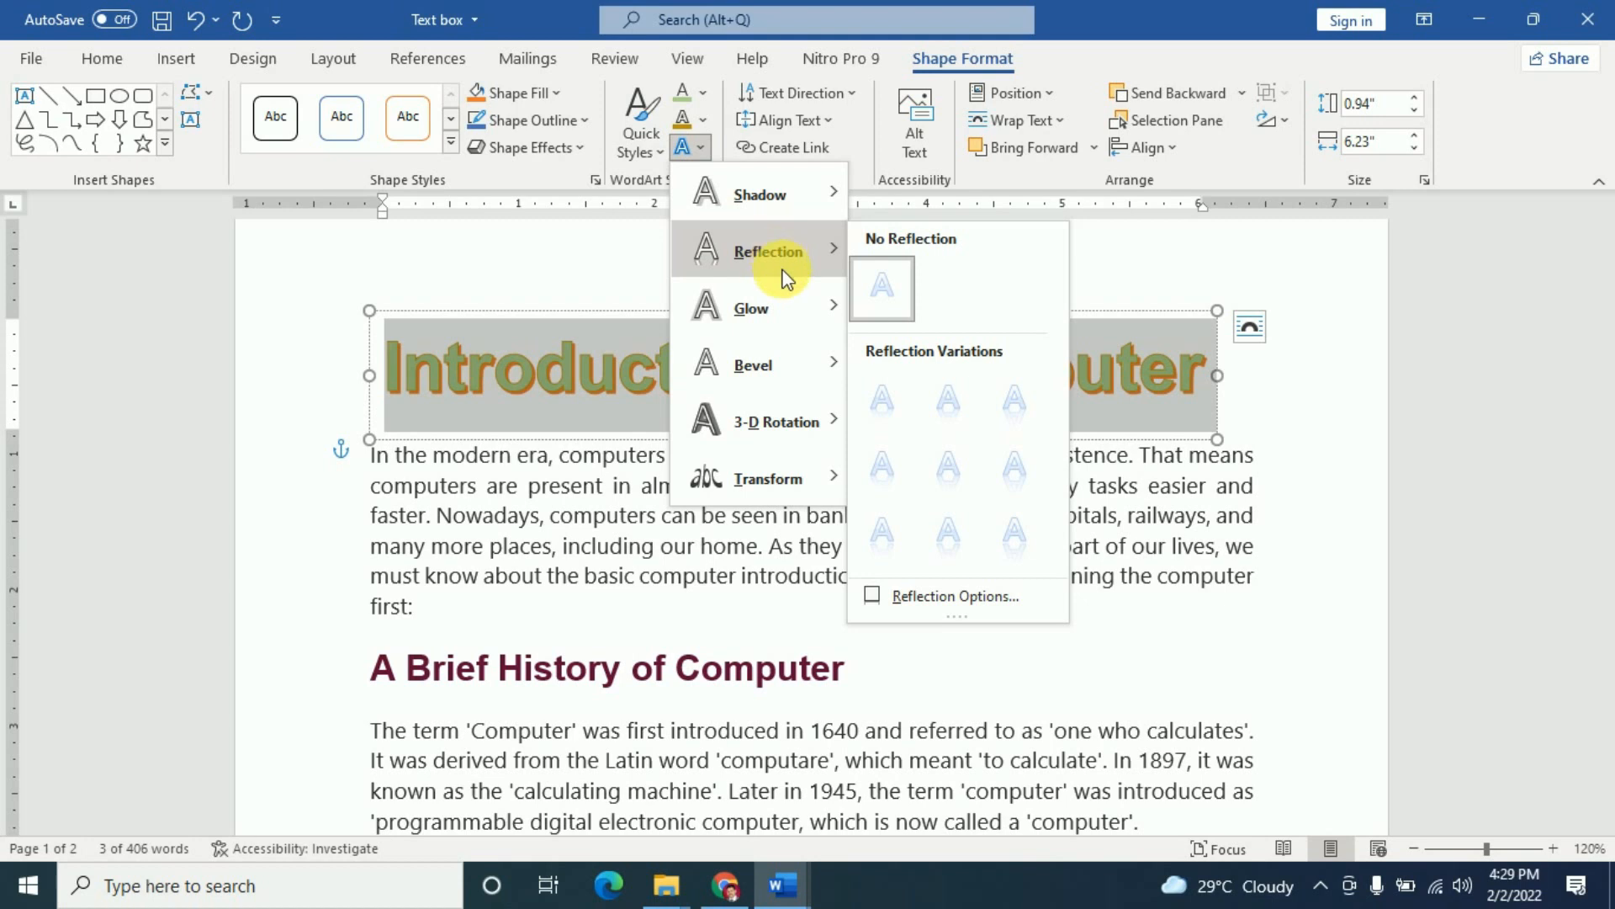
{"action": "mouse_move", "coordinate": [797, 297]}
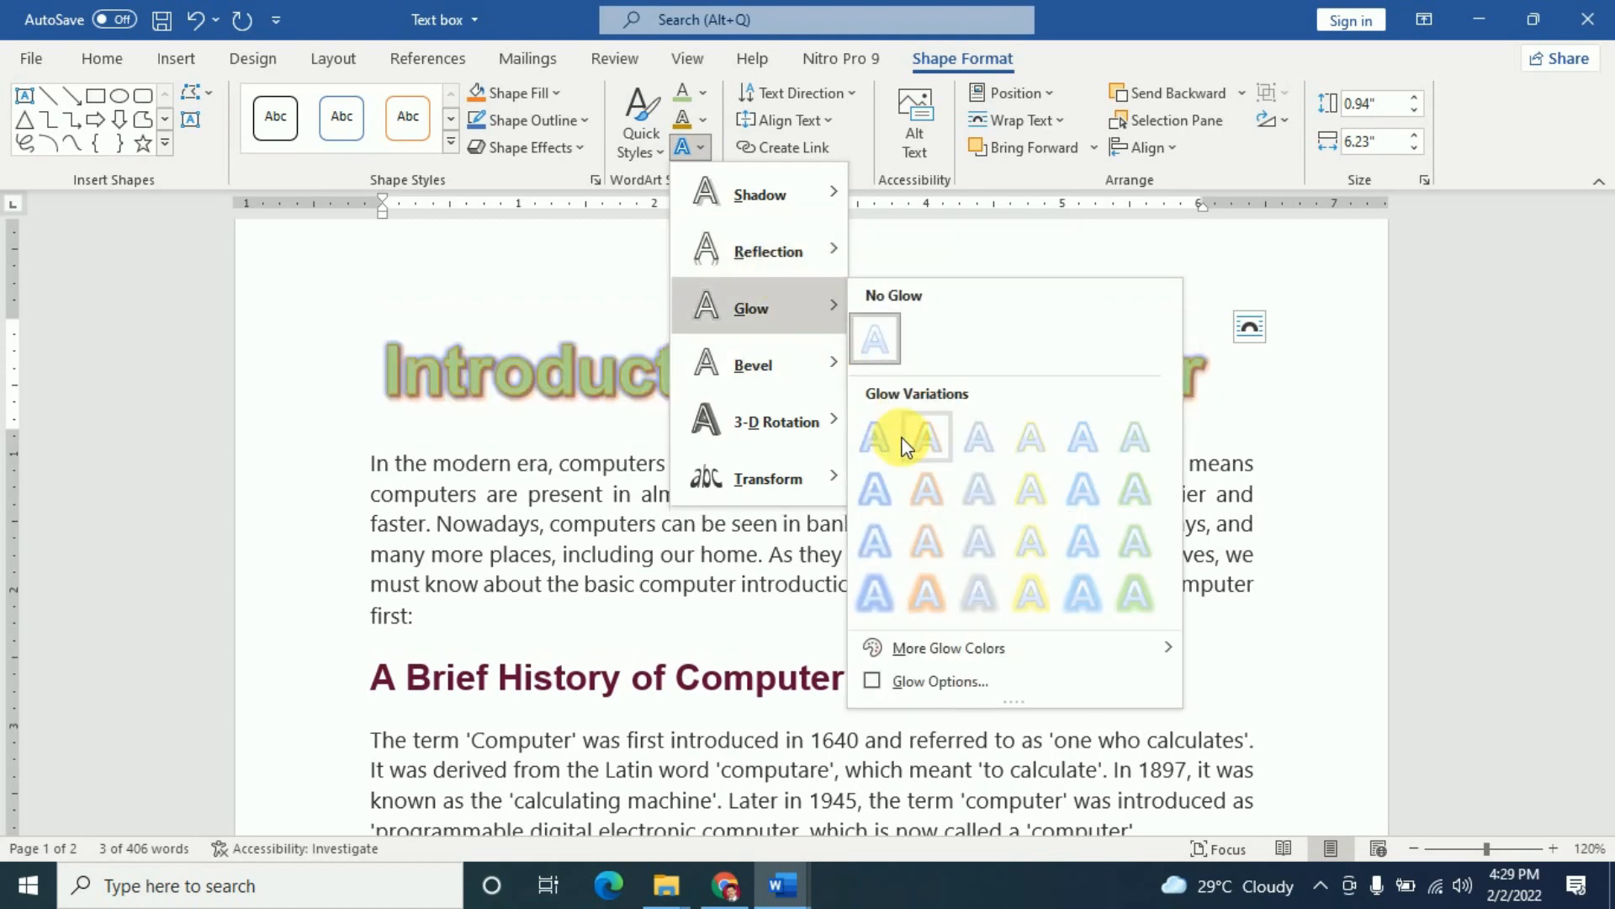
{"action": "left_click", "coordinate": [946, 464]}
{"action": "left_click", "coordinate": [1250, 446]}
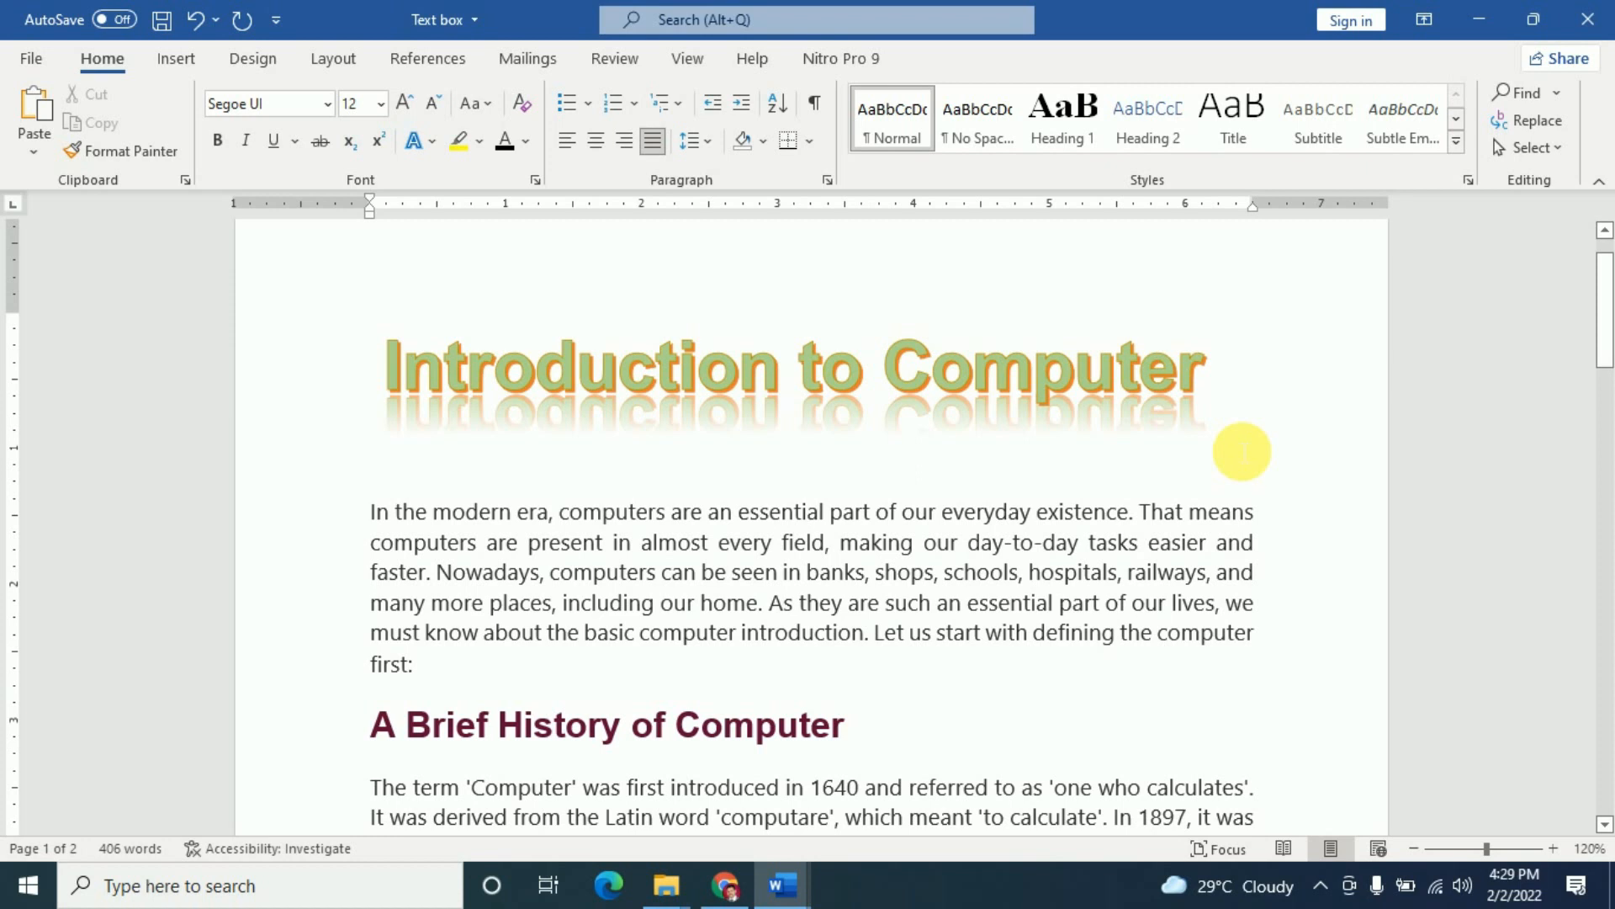
{"action": "left_click", "coordinate": [901, 407]}
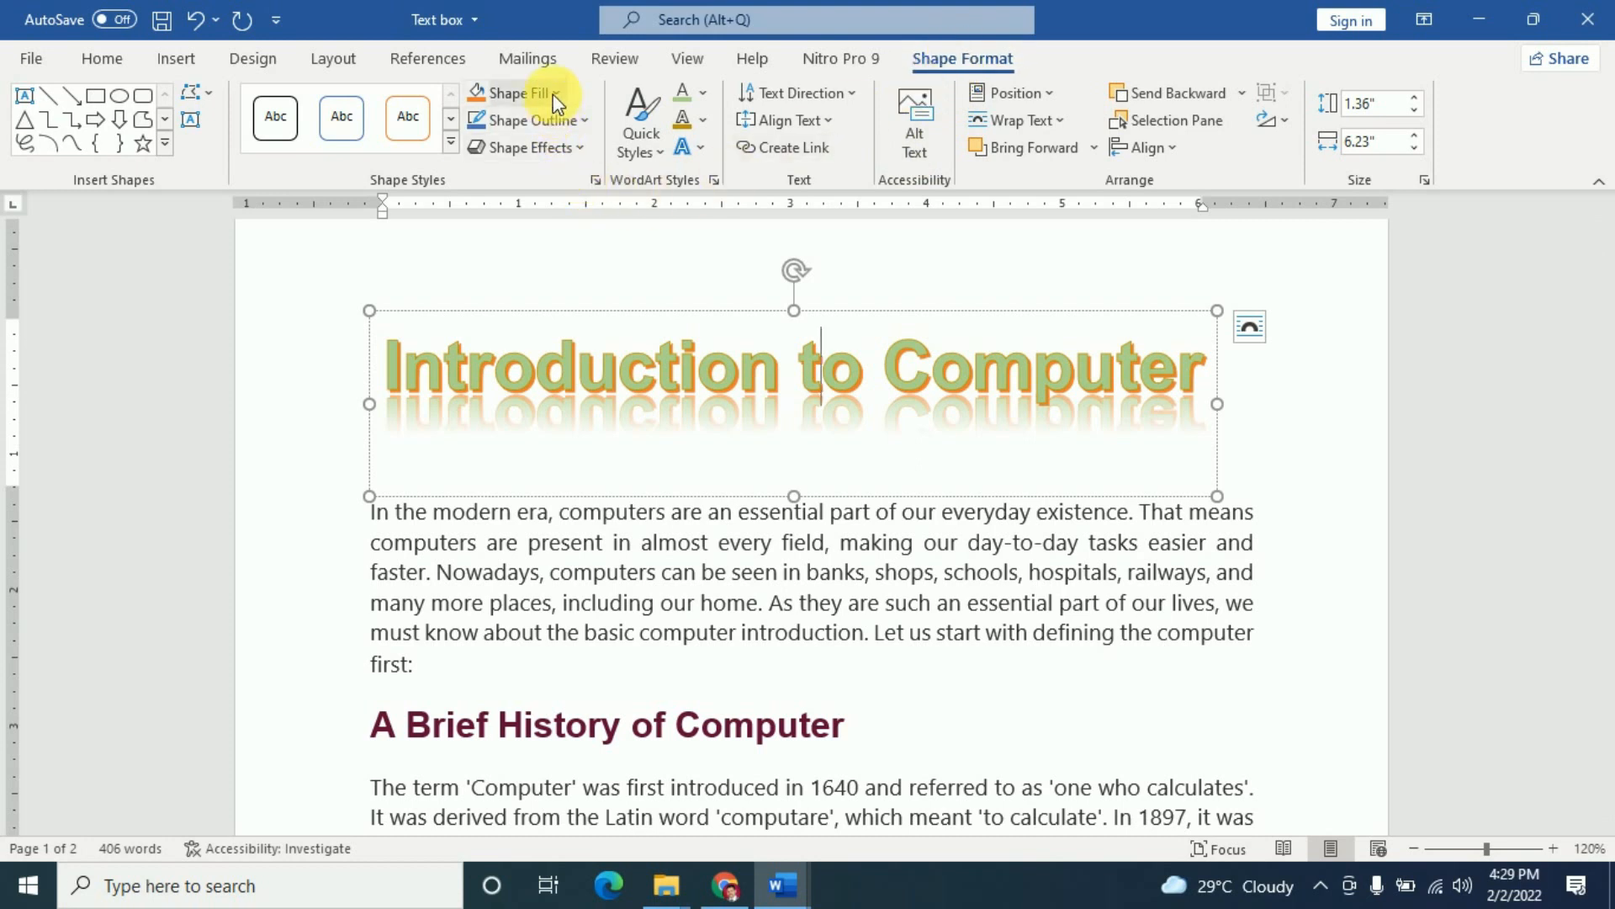
- Try a yellow-outline shape style on the title box, then dismiss the styles and deselect it
{"action": "left_click", "coordinate": [452, 143]}
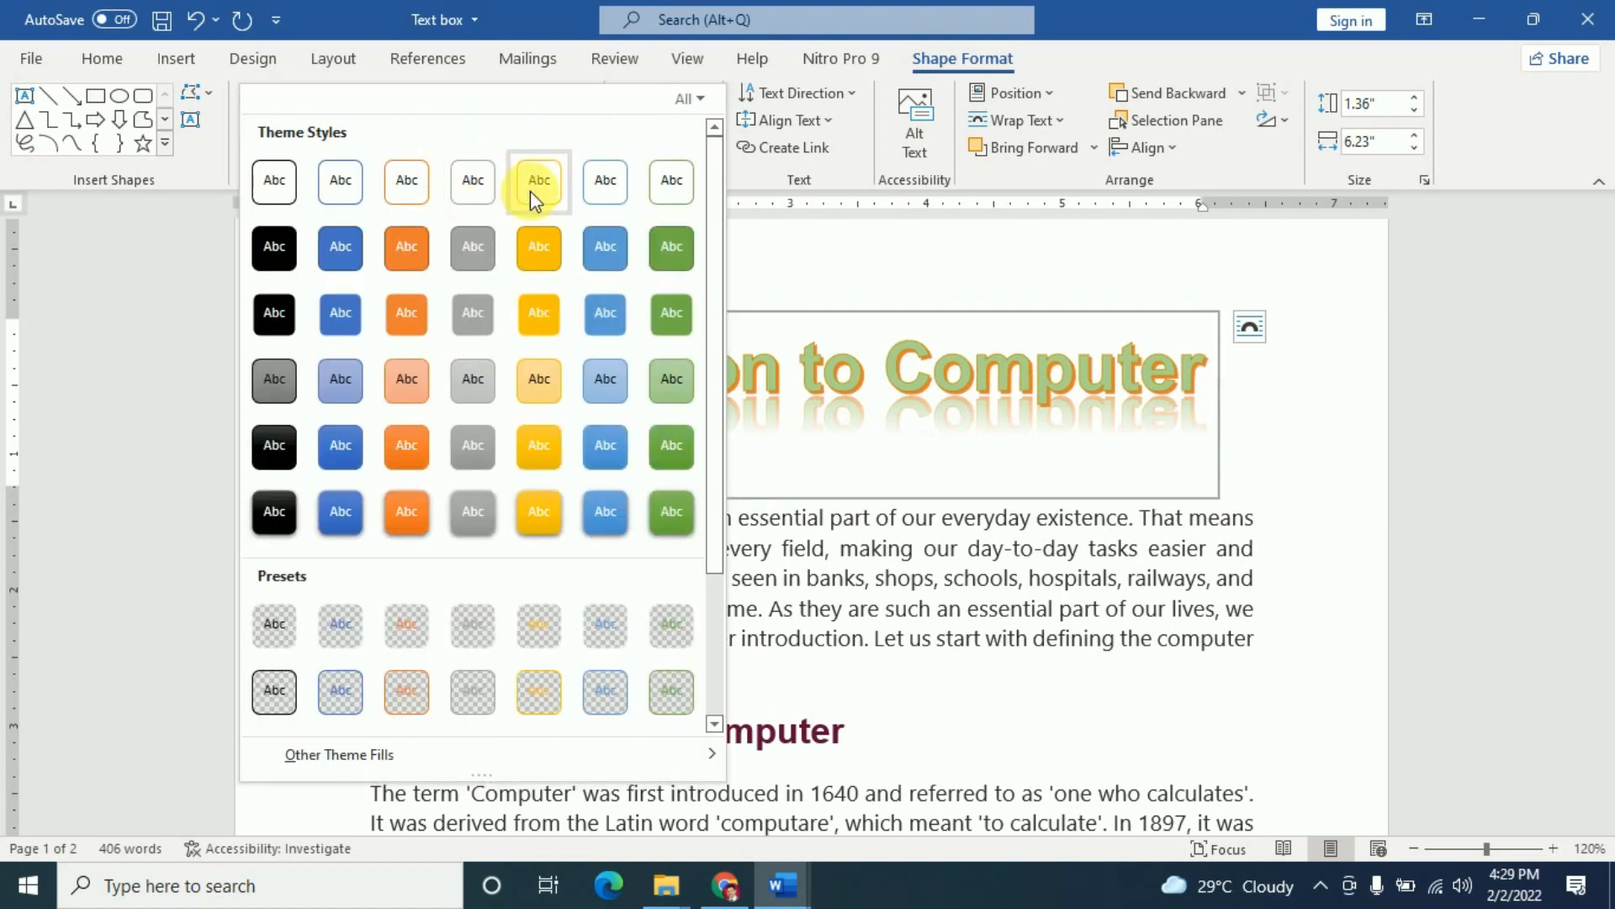
{"action": "left_click", "coordinate": [530, 190]}
{"action": "left_click", "coordinate": [1290, 480]}
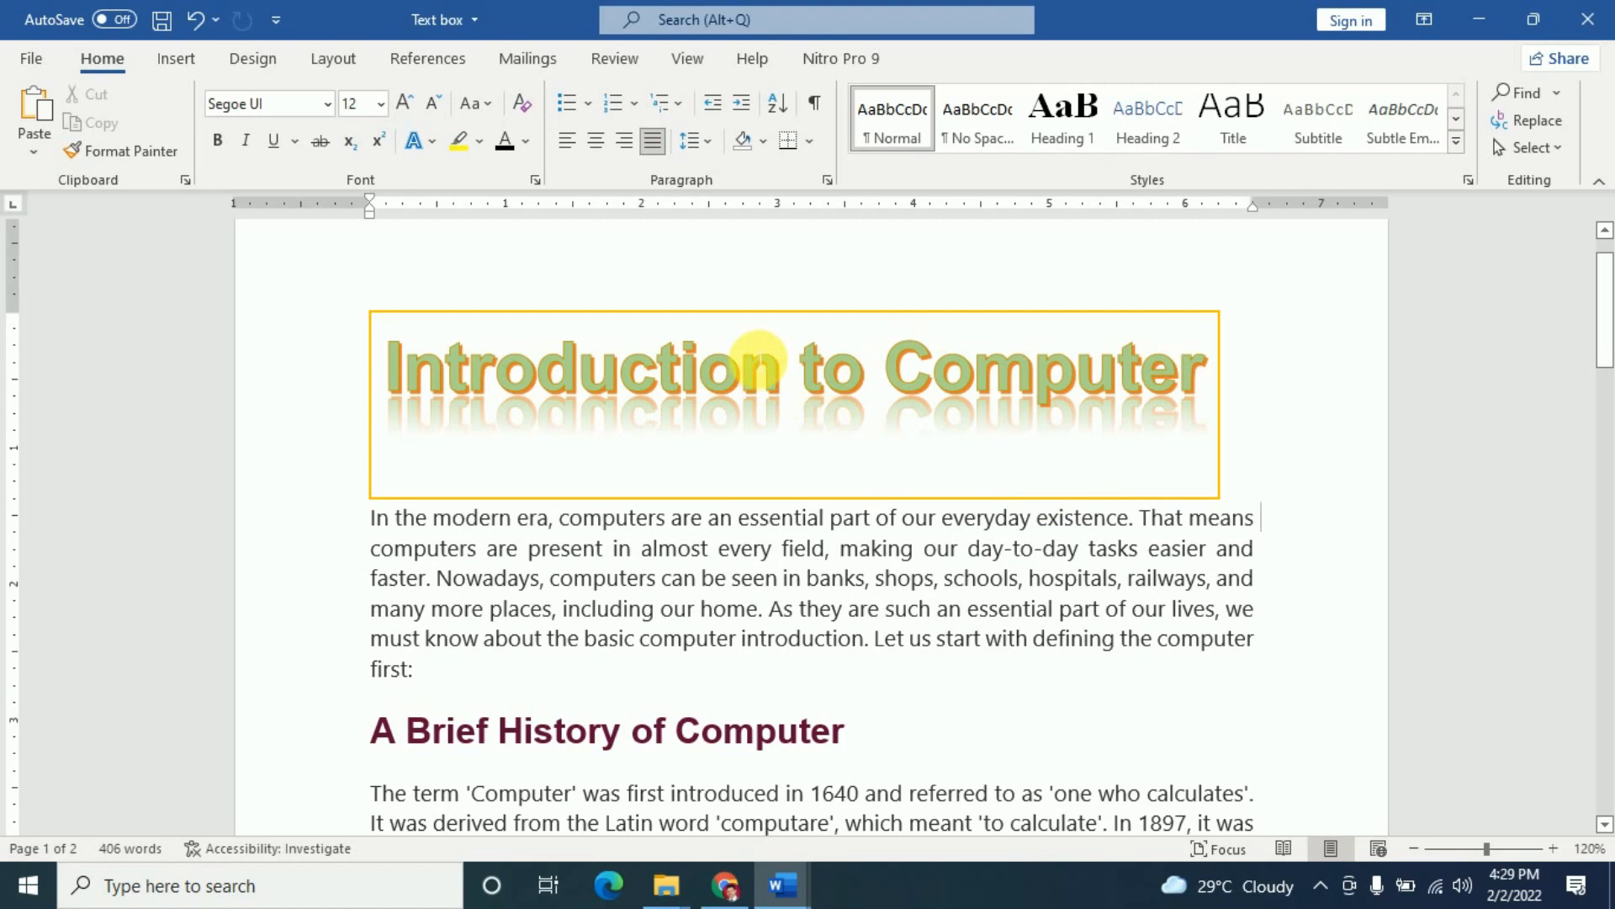
{"action": "left_click", "coordinate": [753, 364]}
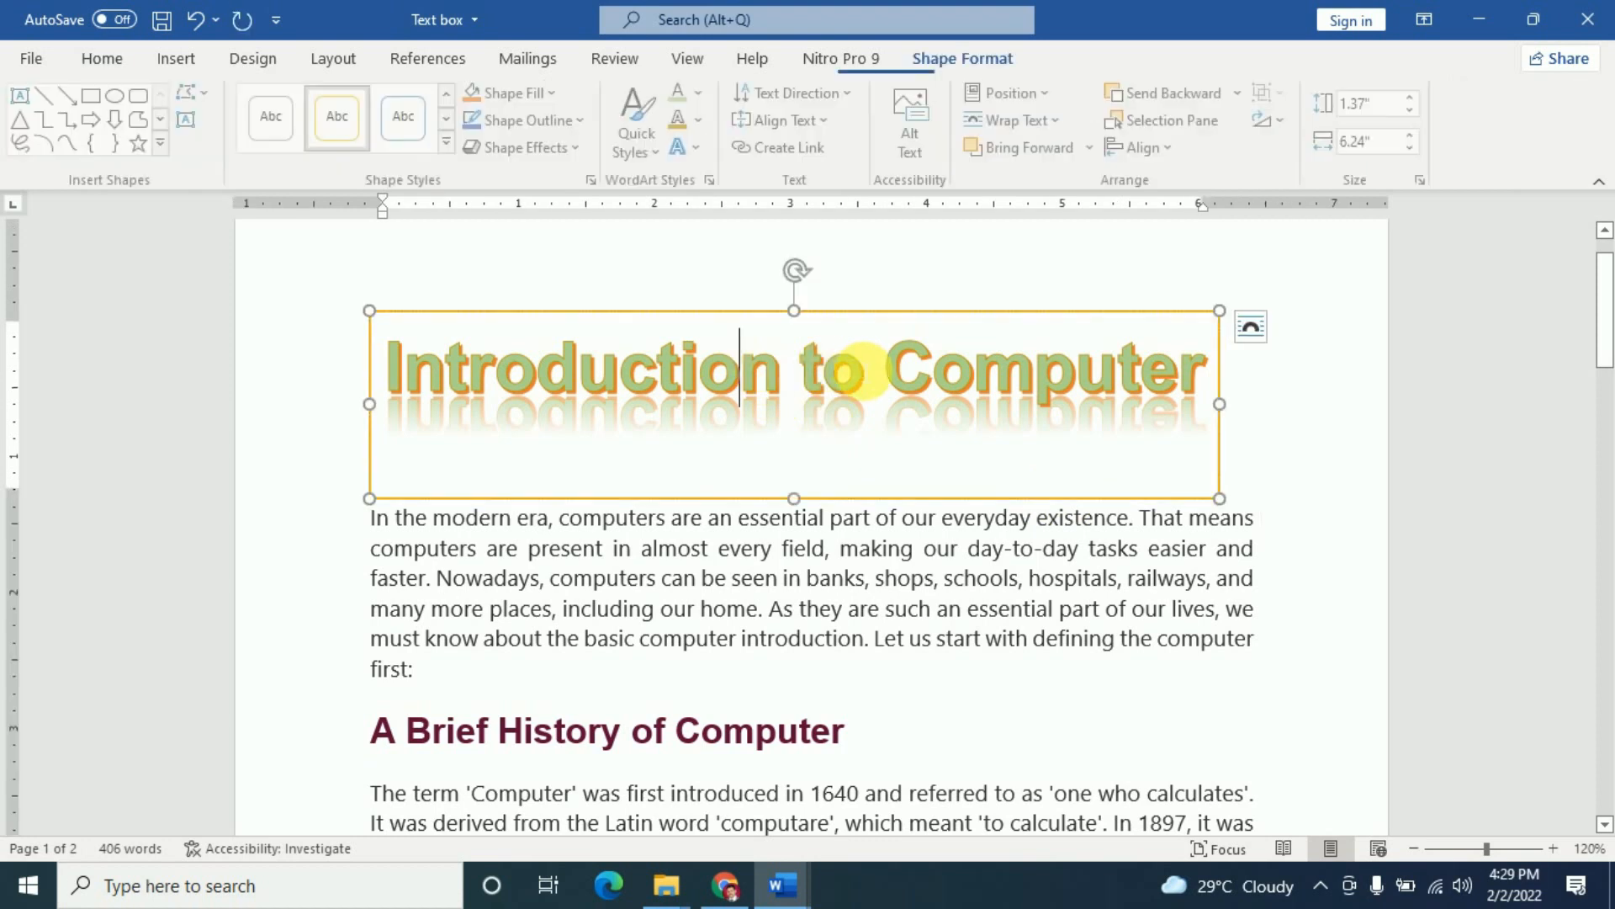
{"action": "left_click", "coordinate": [452, 142]}
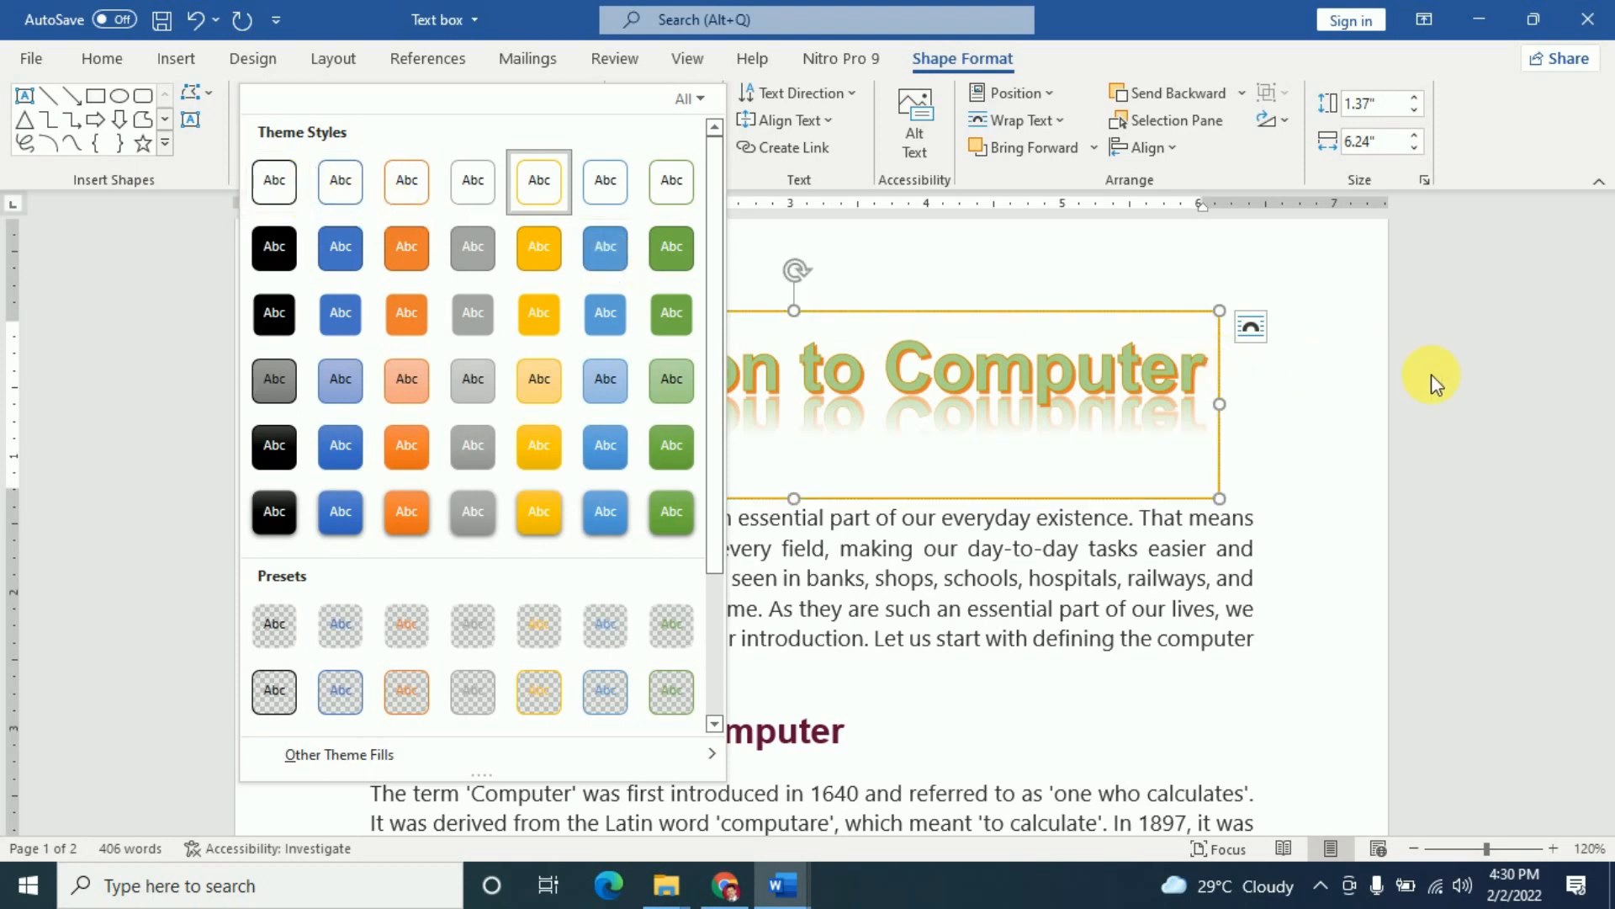
{"action": "left_click", "coordinate": [1220, 469]}
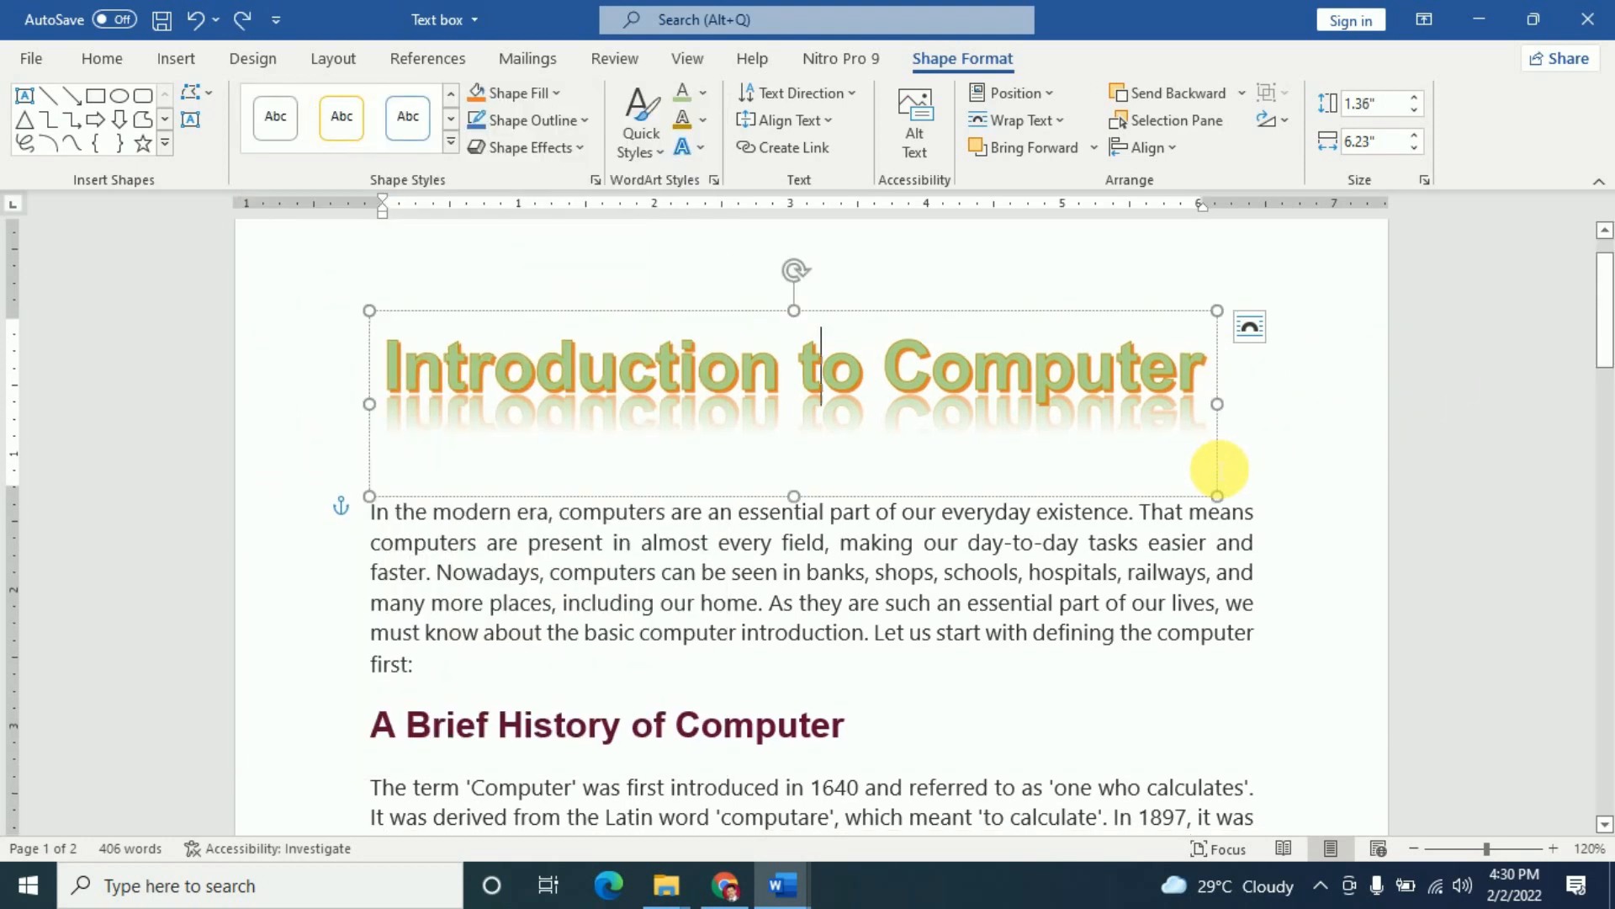
{"action": "left_click", "coordinate": [1298, 490]}
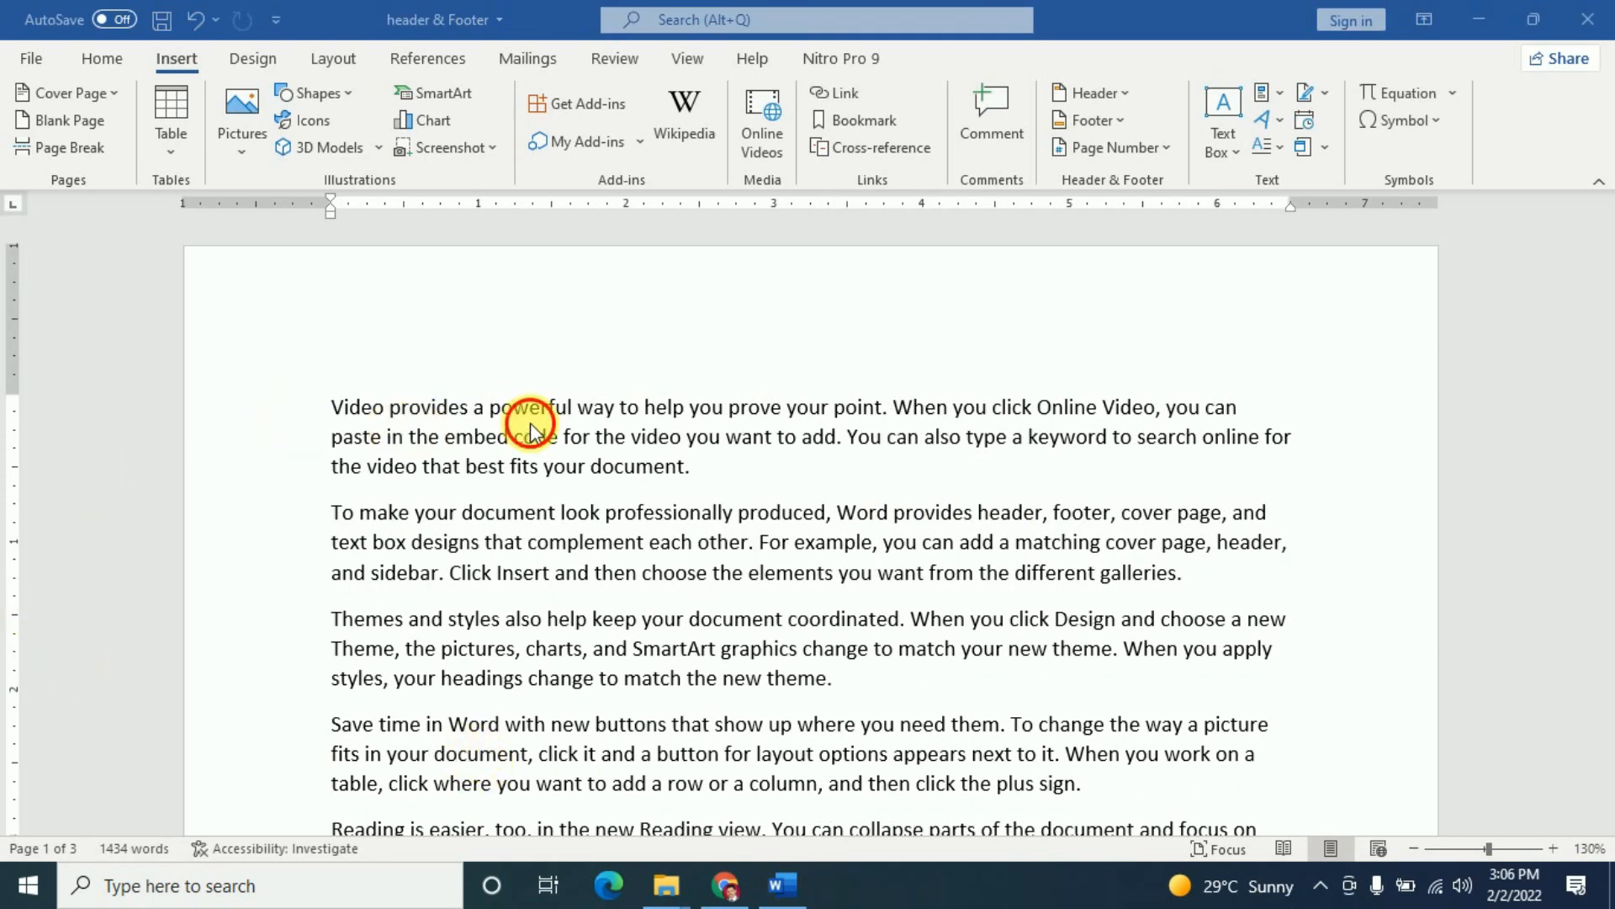
- Make the opening V of the Video paragraph a Dropped capital
{"action": "left_click", "coordinate": [531, 425]}
{"action": "left_click", "coordinate": [342, 418]}
{"action": "key", "text": "Left"}
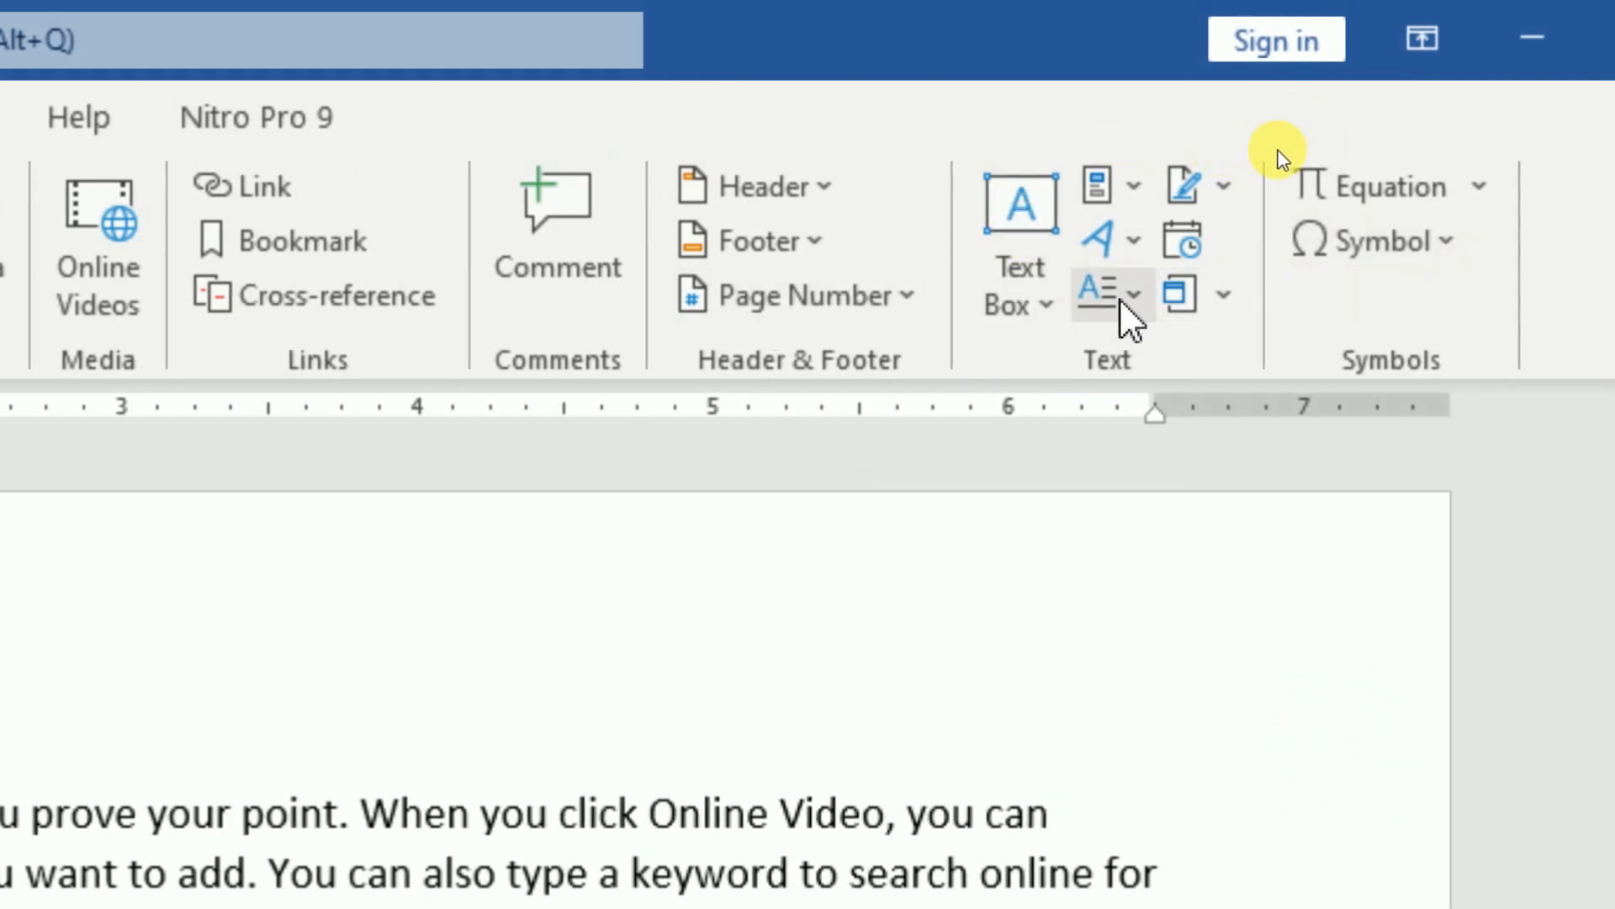
{"action": "left_click", "coordinate": [1136, 303]}
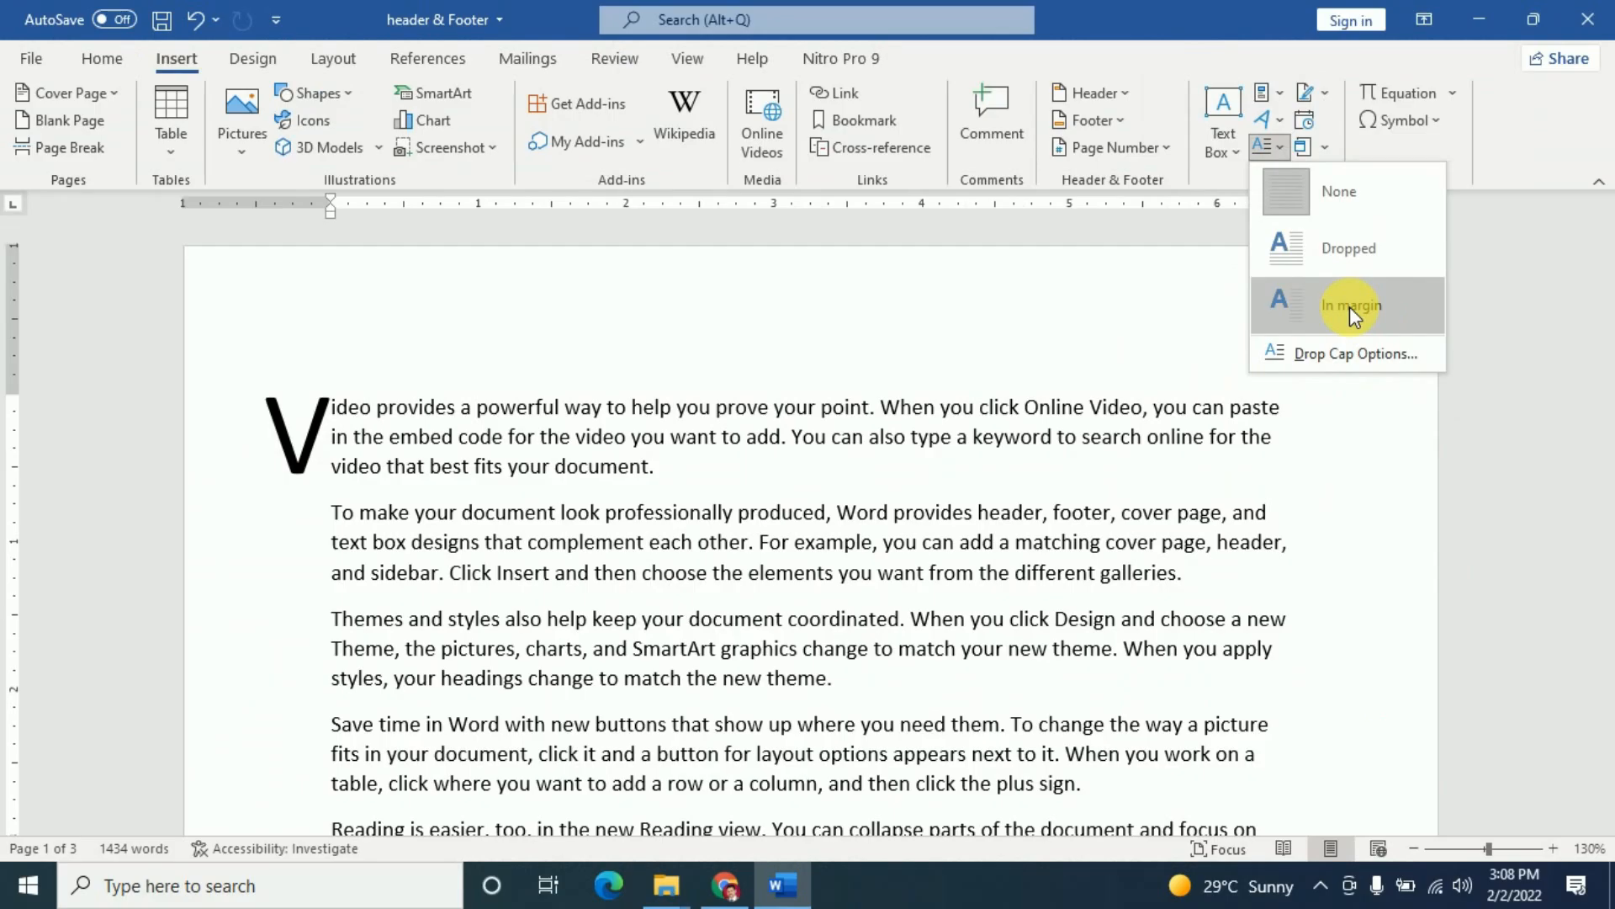
{"action": "left_click", "coordinate": [1343, 247]}
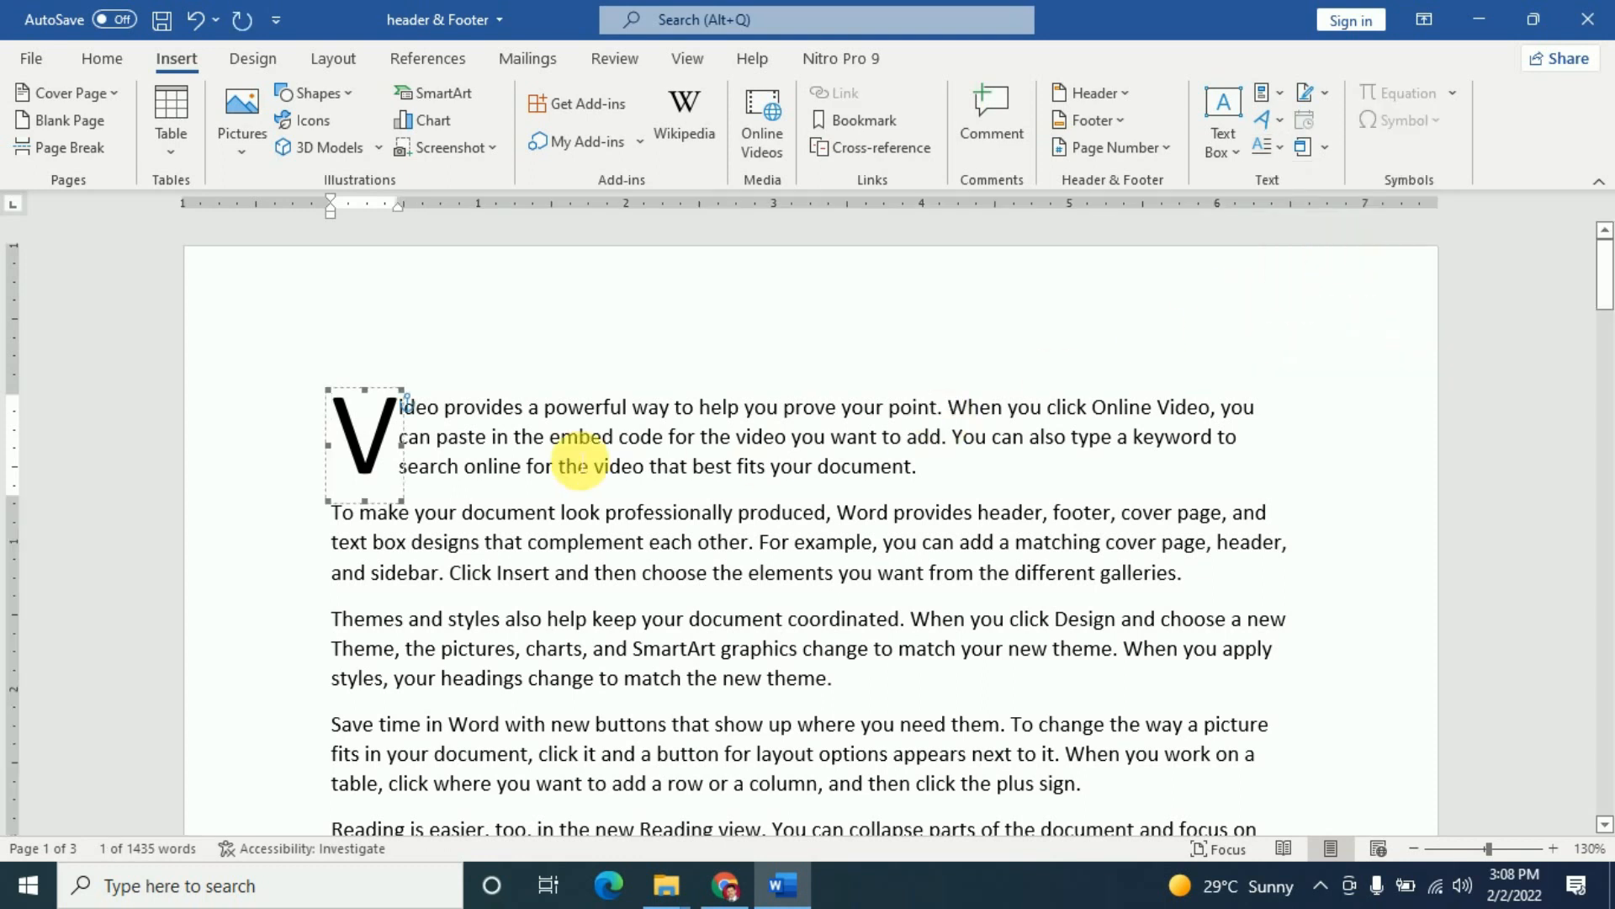
{"action": "left_click", "coordinate": [1069, 492]}
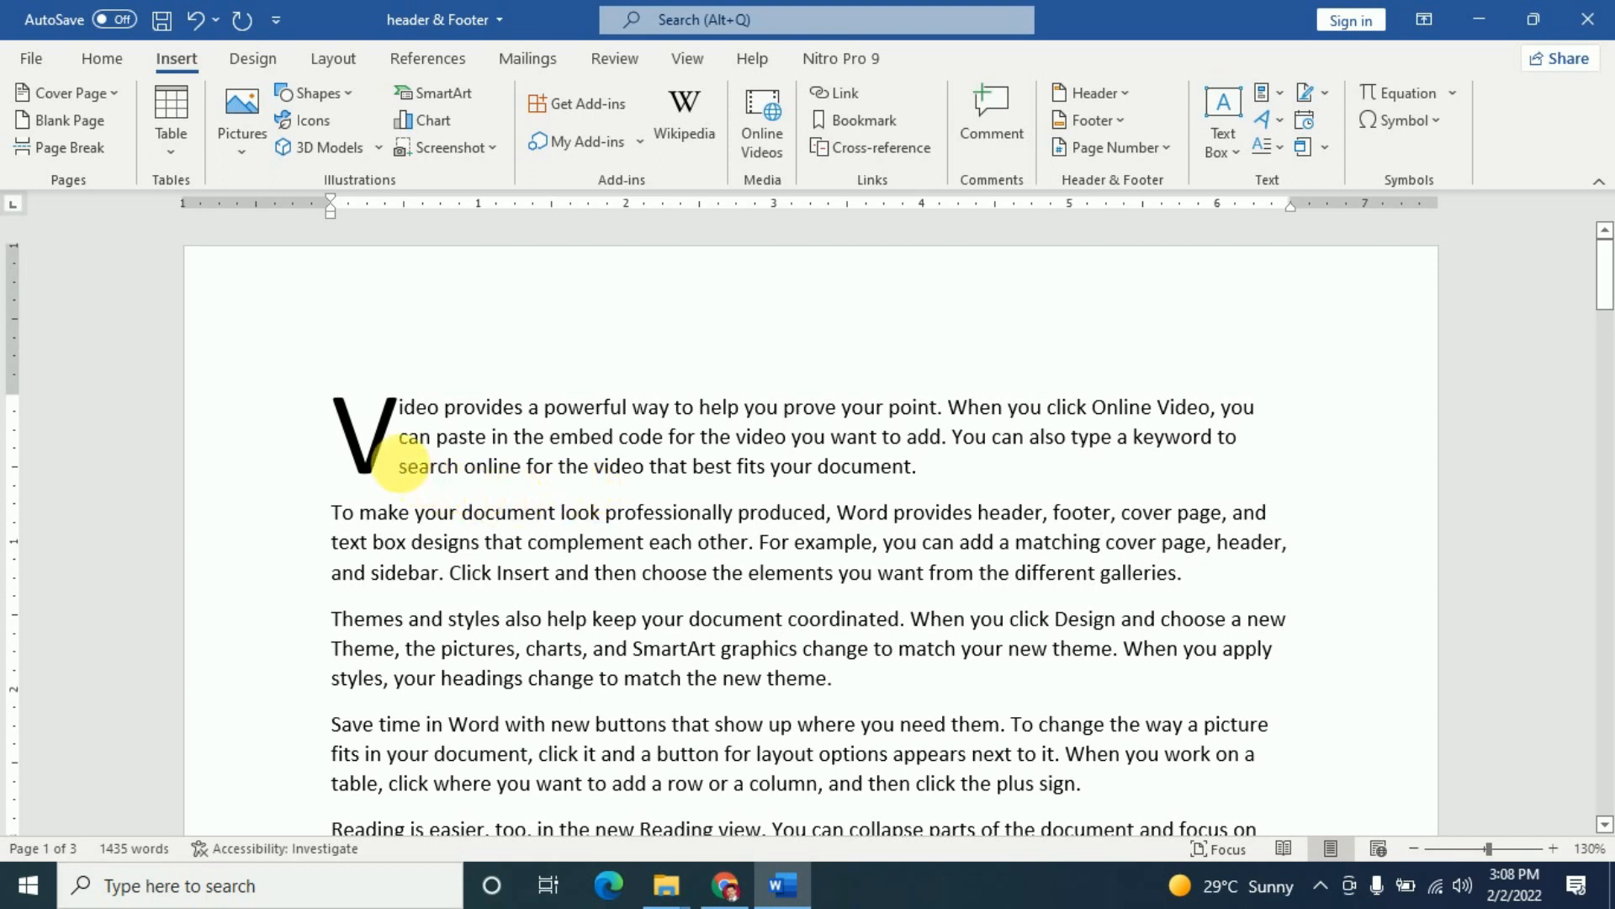
- Enlarge the drop cap V by dragging its corner handle
{"action": "left_click", "coordinate": [387, 451]}
{"action": "left_click", "coordinate": [380, 503]}
{"action": "left_click_drag", "start_coordinate": [404, 502], "coordinate": [471, 572]}
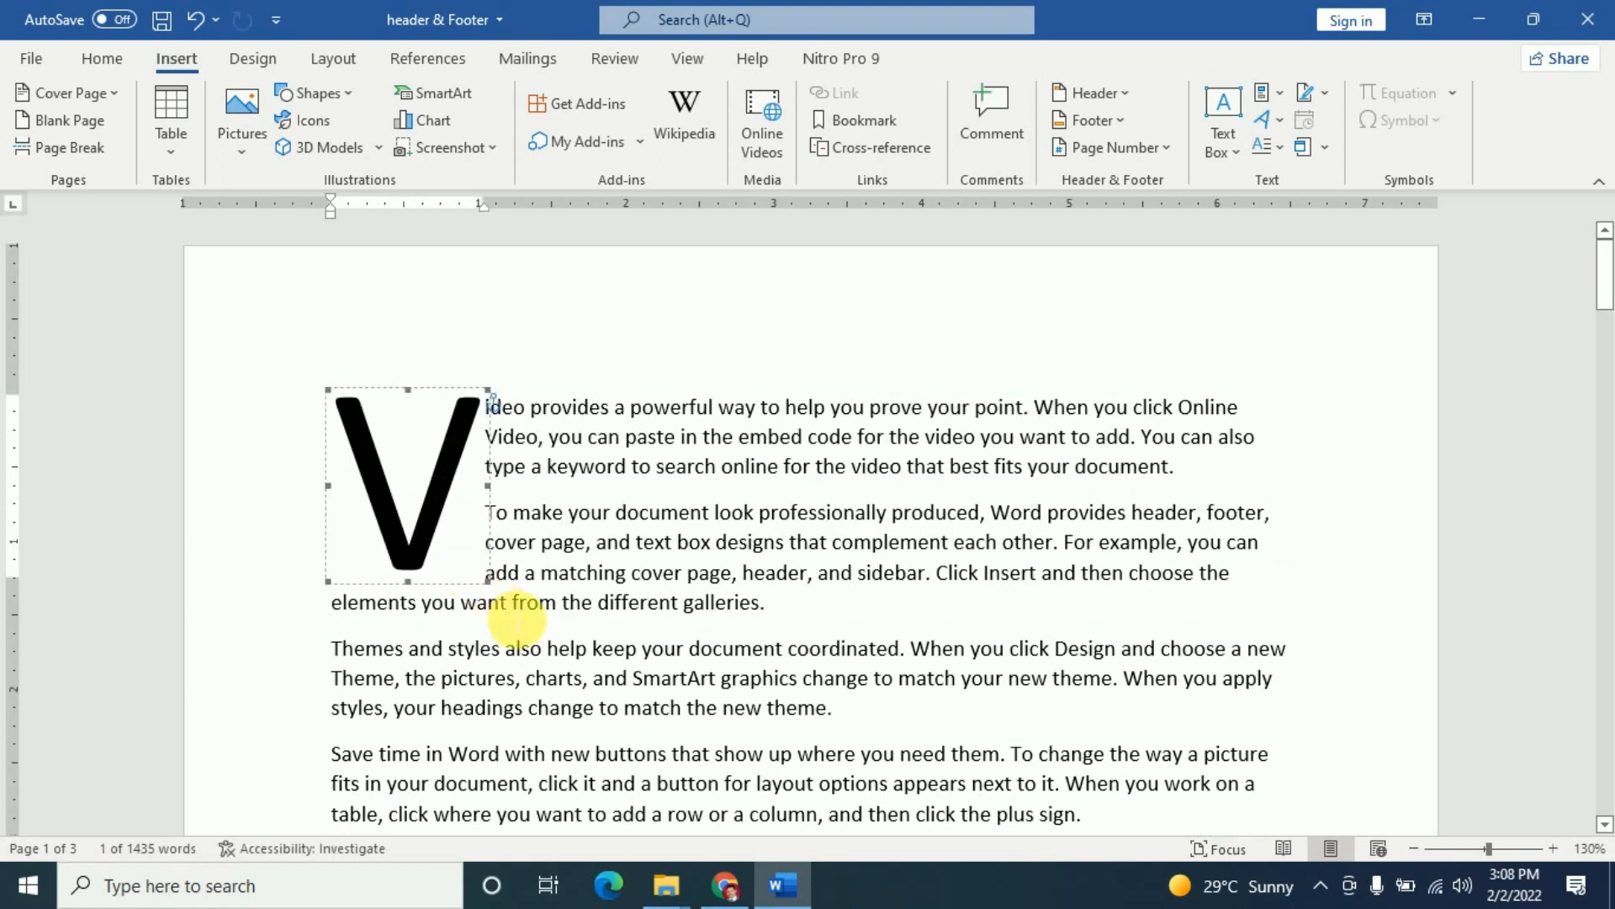
{"action": "left_click", "coordinate": [914, 466]}
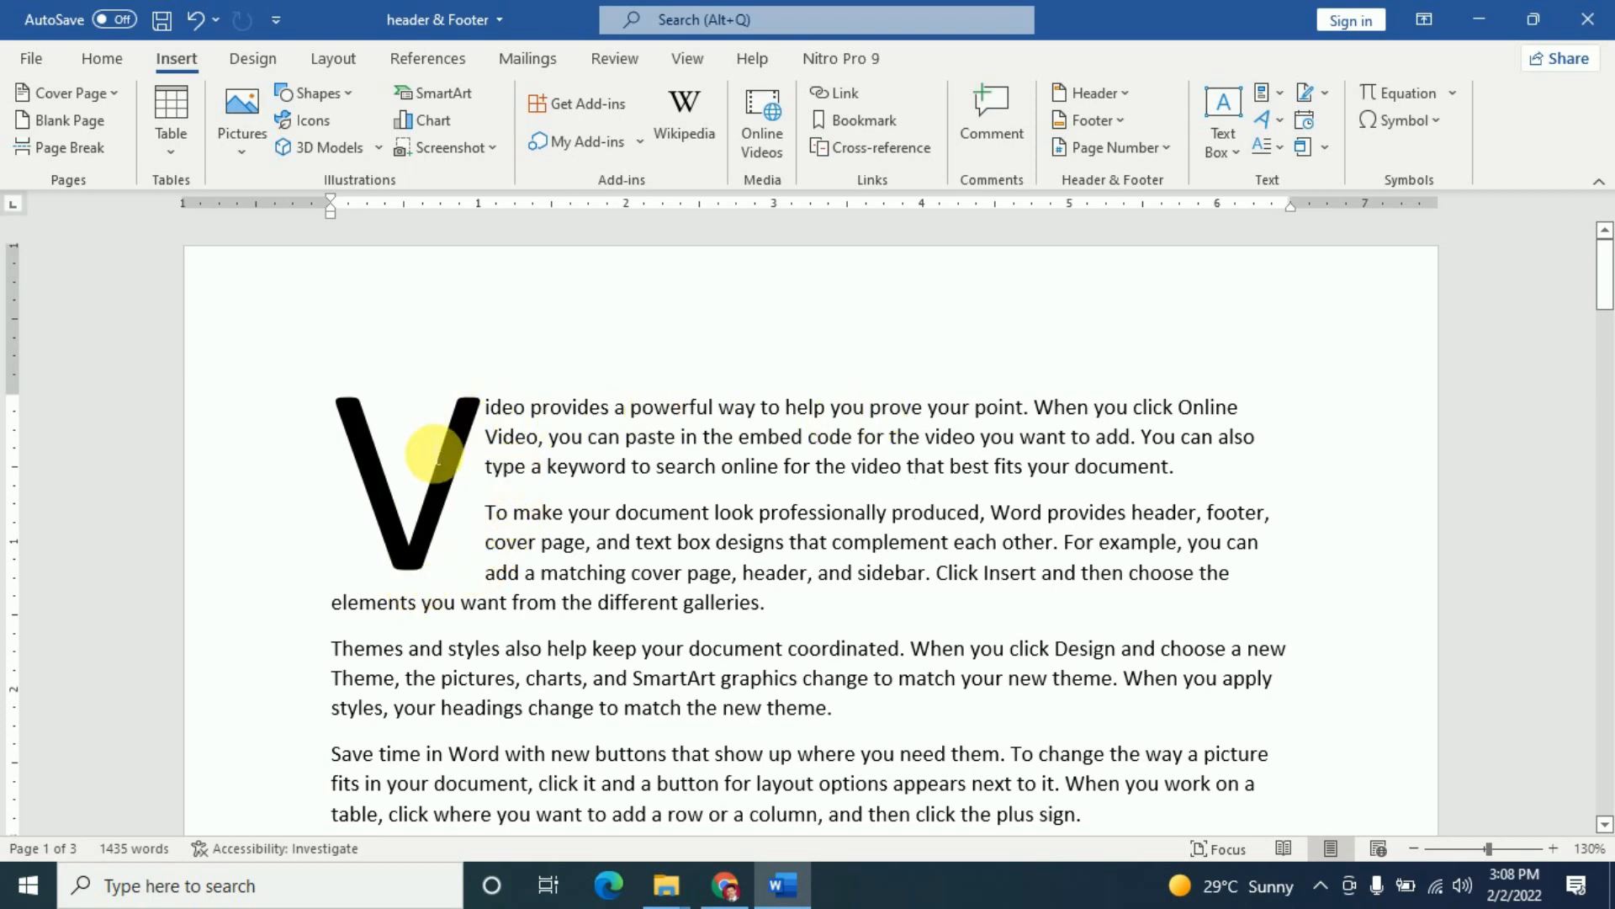
{"action": "scroll", "coordinate": [435, 676], "scroll_direction": "down", "scroll_amount": 2}
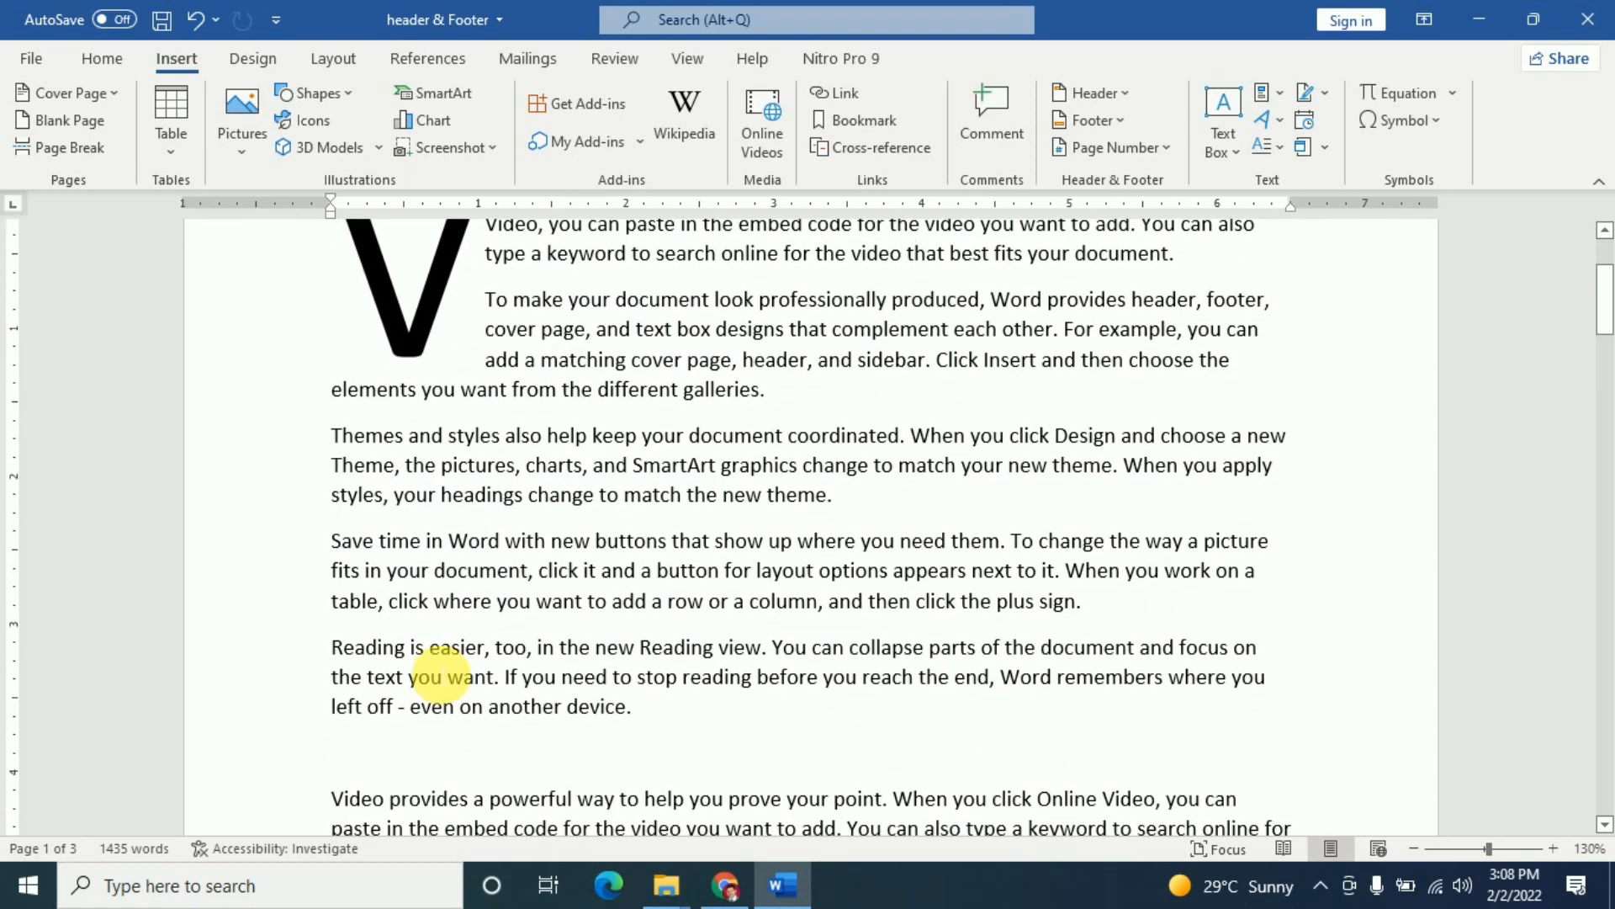
{"action": "scroll", "coordinate": [435, 676], "scroll_direction": "up", "scroll_amount": 2}
- Shrink the drop cap V back so it spans fewer lines
{"action": "left_click", "coordinate": [435, 524]}
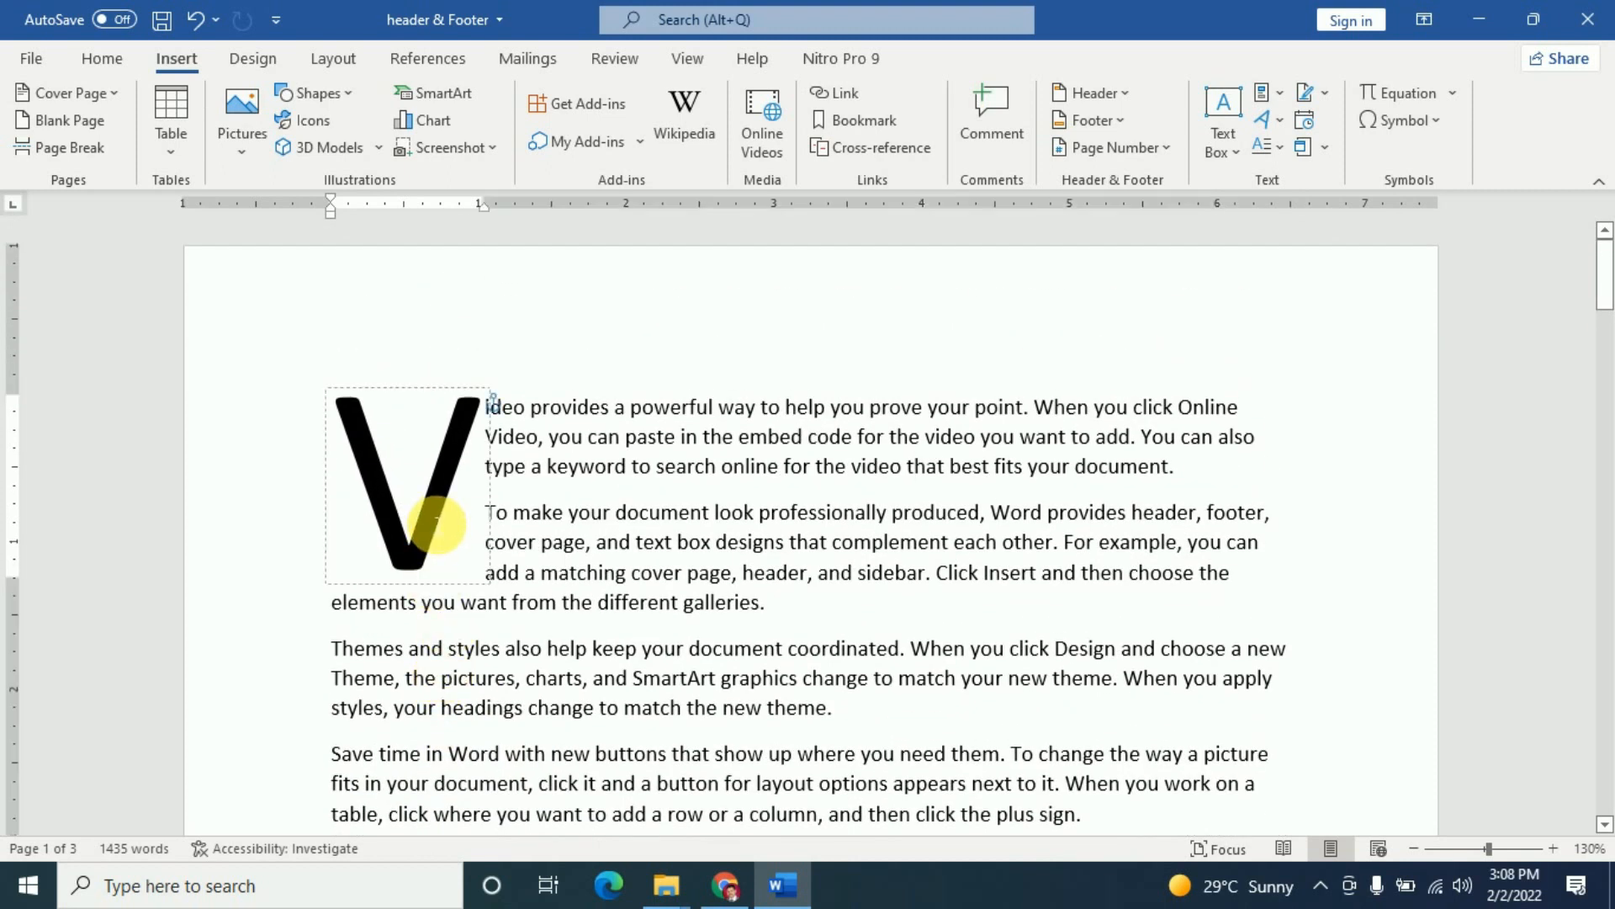
{"action": "left_click", "coordinate": [442, 583]}
{"action": "left_click_drag", "start_coordinate": [492, 585], "coordinate": [436, 523]}
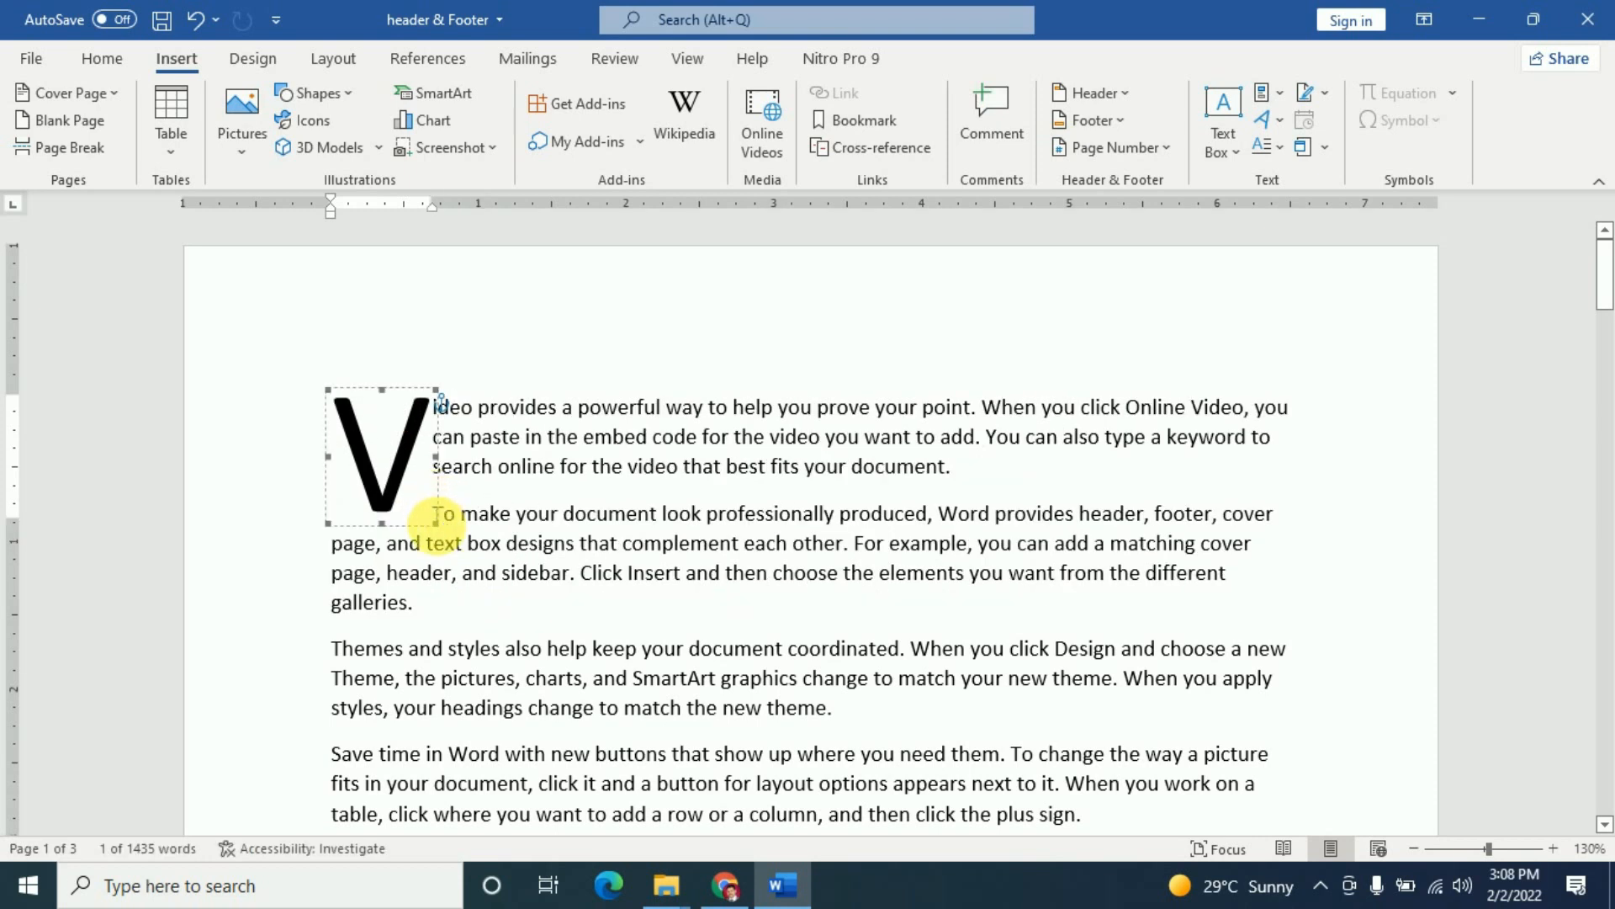
{"action": "left_click", "coordinate": [473, 465]}
{"action": "left_click", "coordinate": [405, 452]}
{"action": "left_click", "coordinate": [510, 467]}
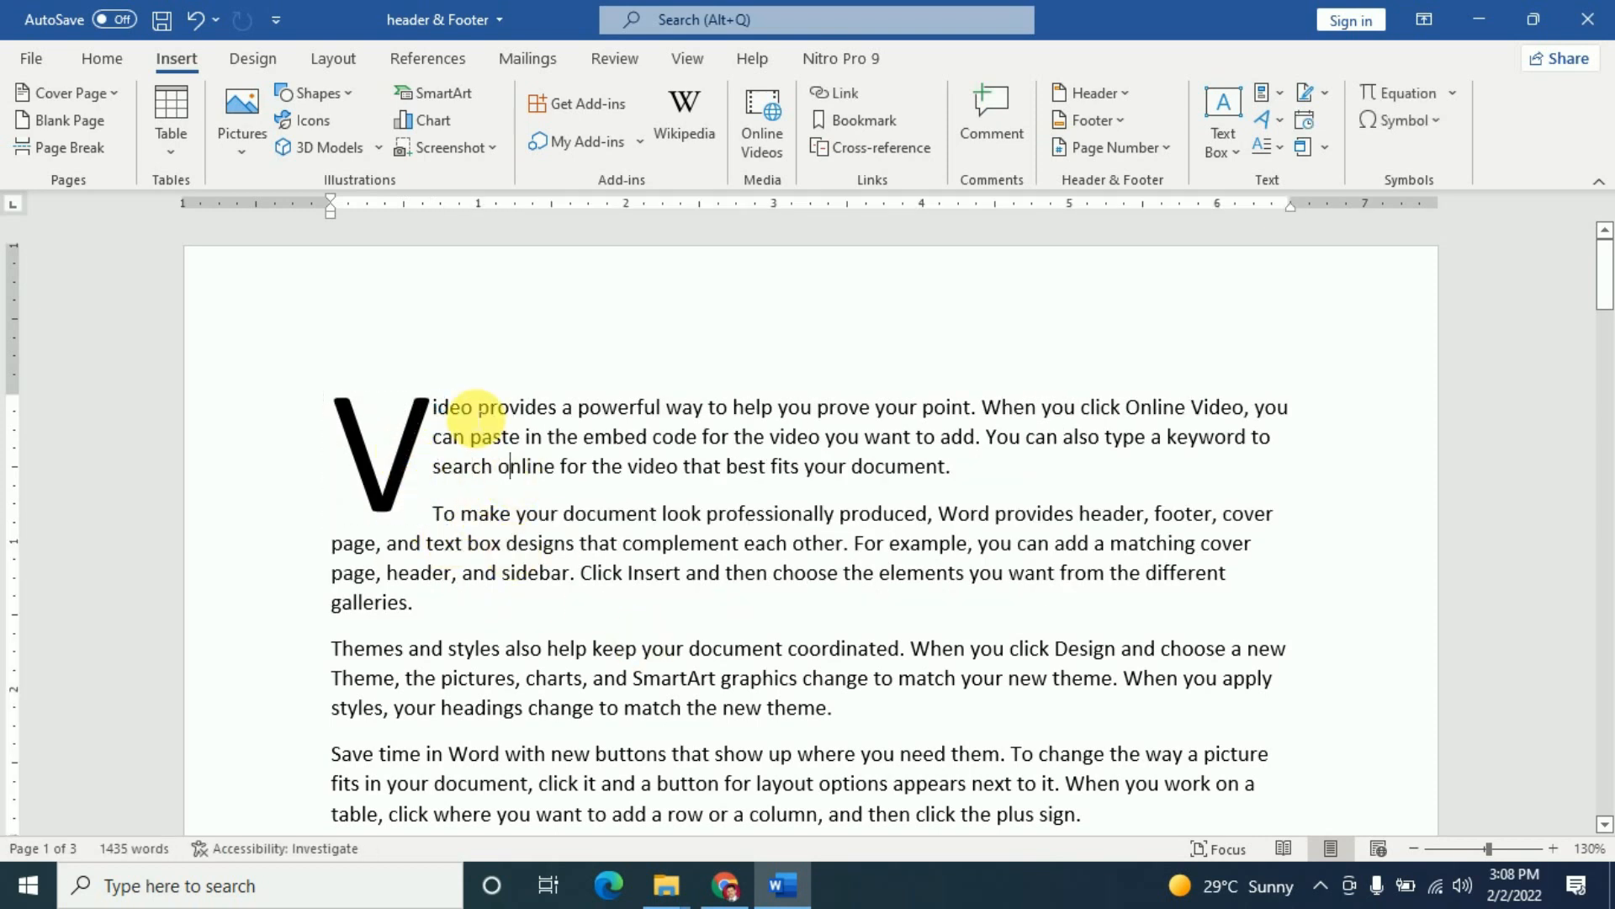
{"action": "left_click", "coordinate": [425, 467]}
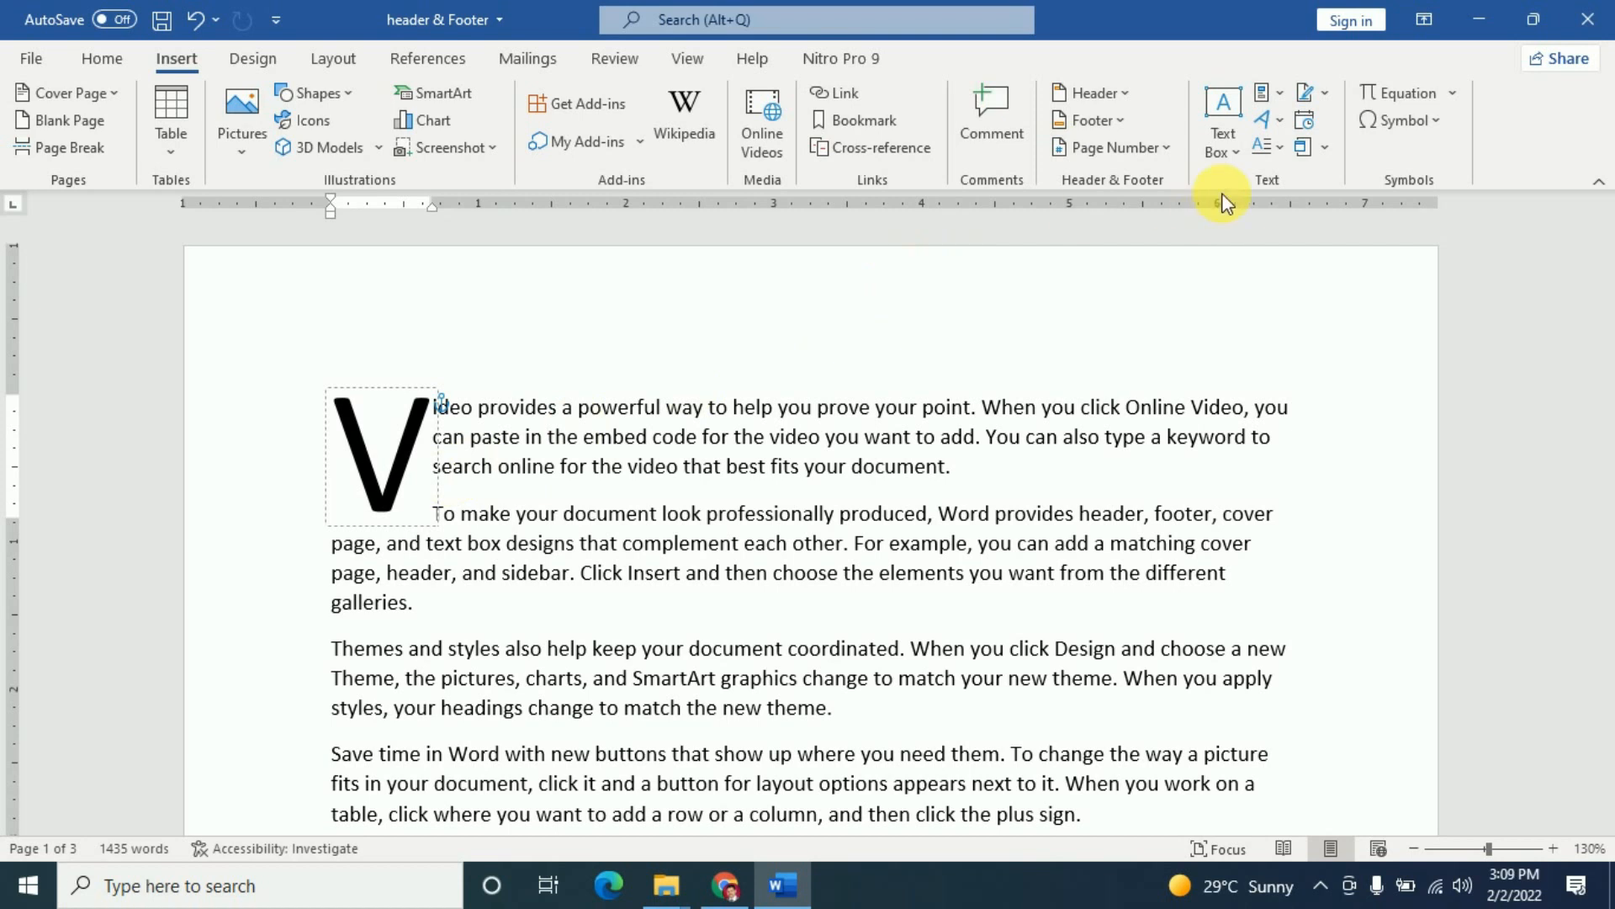
- Preview the In margin drop cap, then set Drop Cap to None
{"action": "left_click", "coordinate": [1276, 145]}
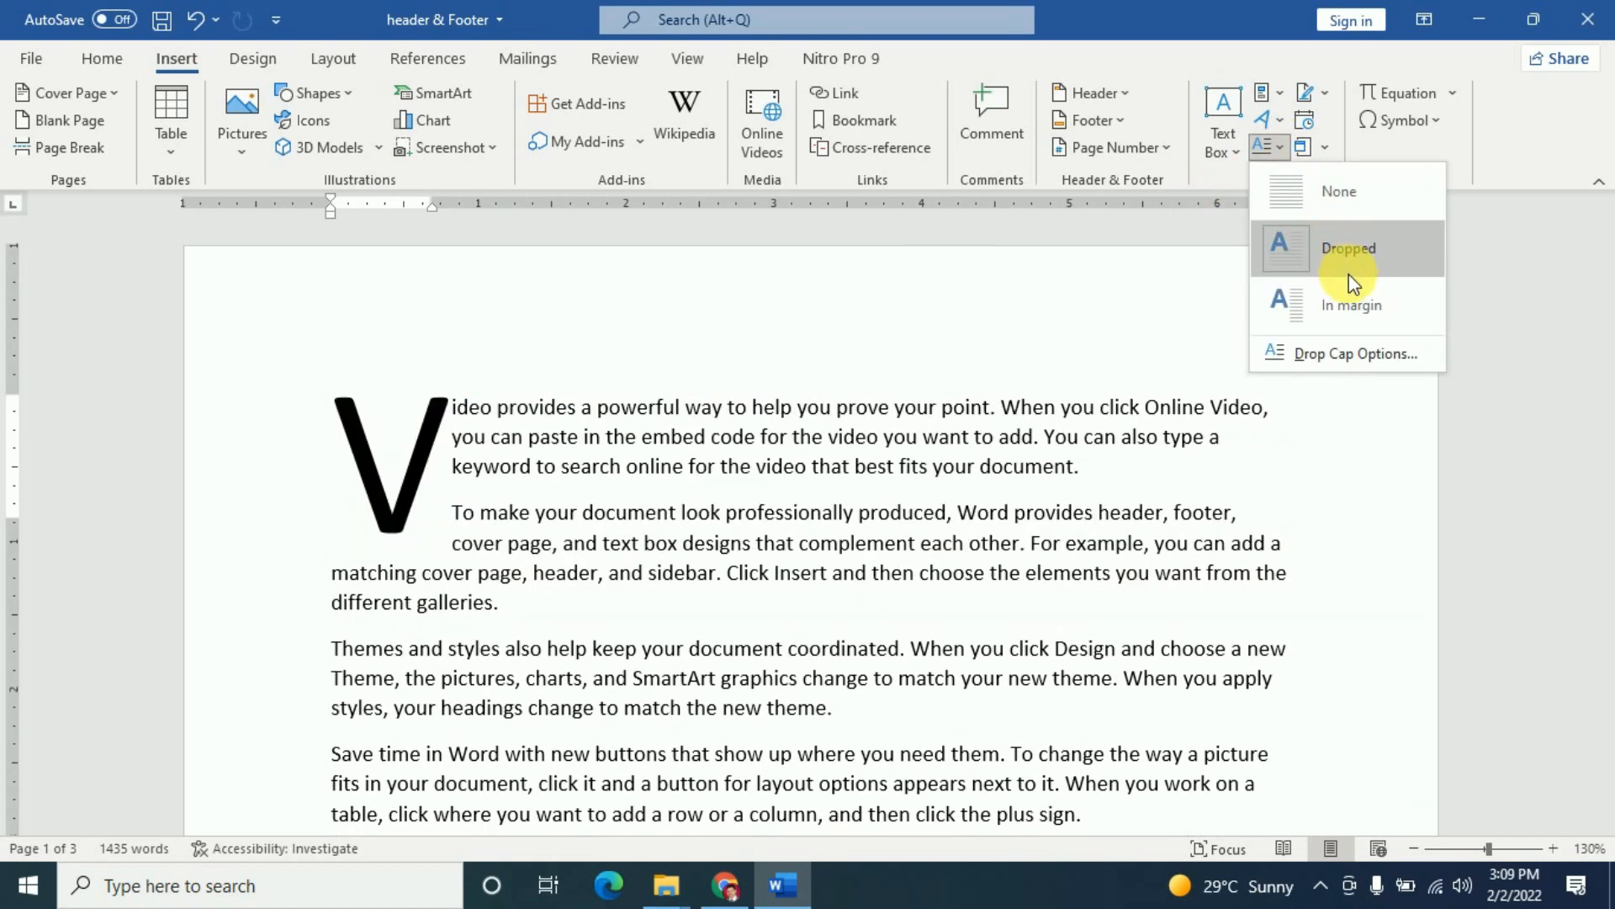
{"action": "left_click", "coordinate": [1350, 304]}
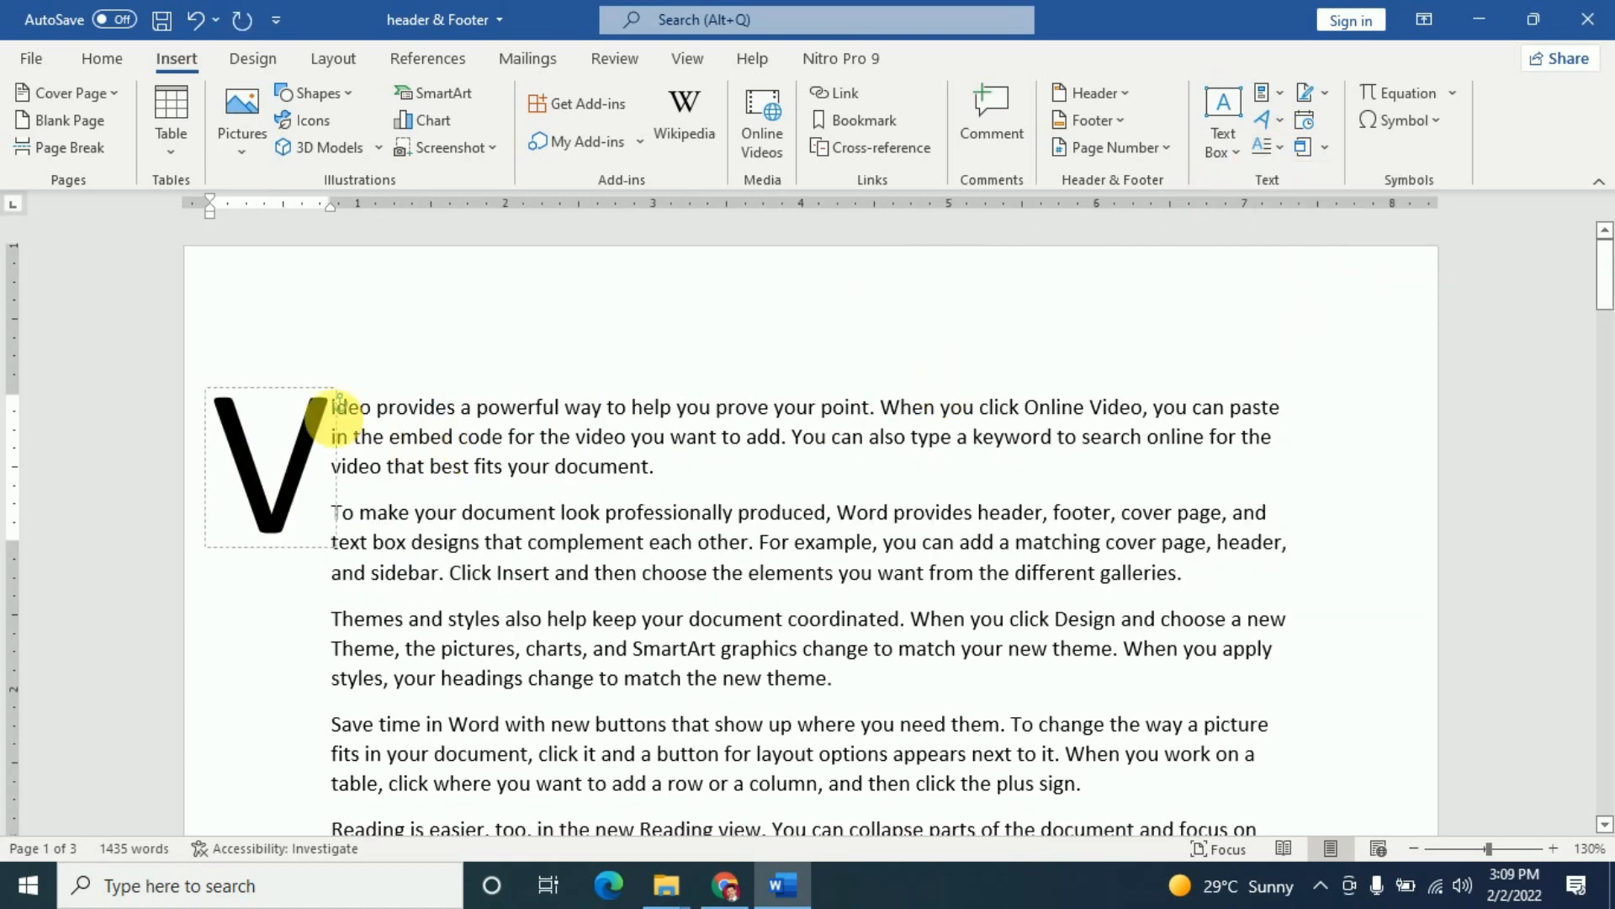
{"action": "left_click", "coordinate": [472, 471]}
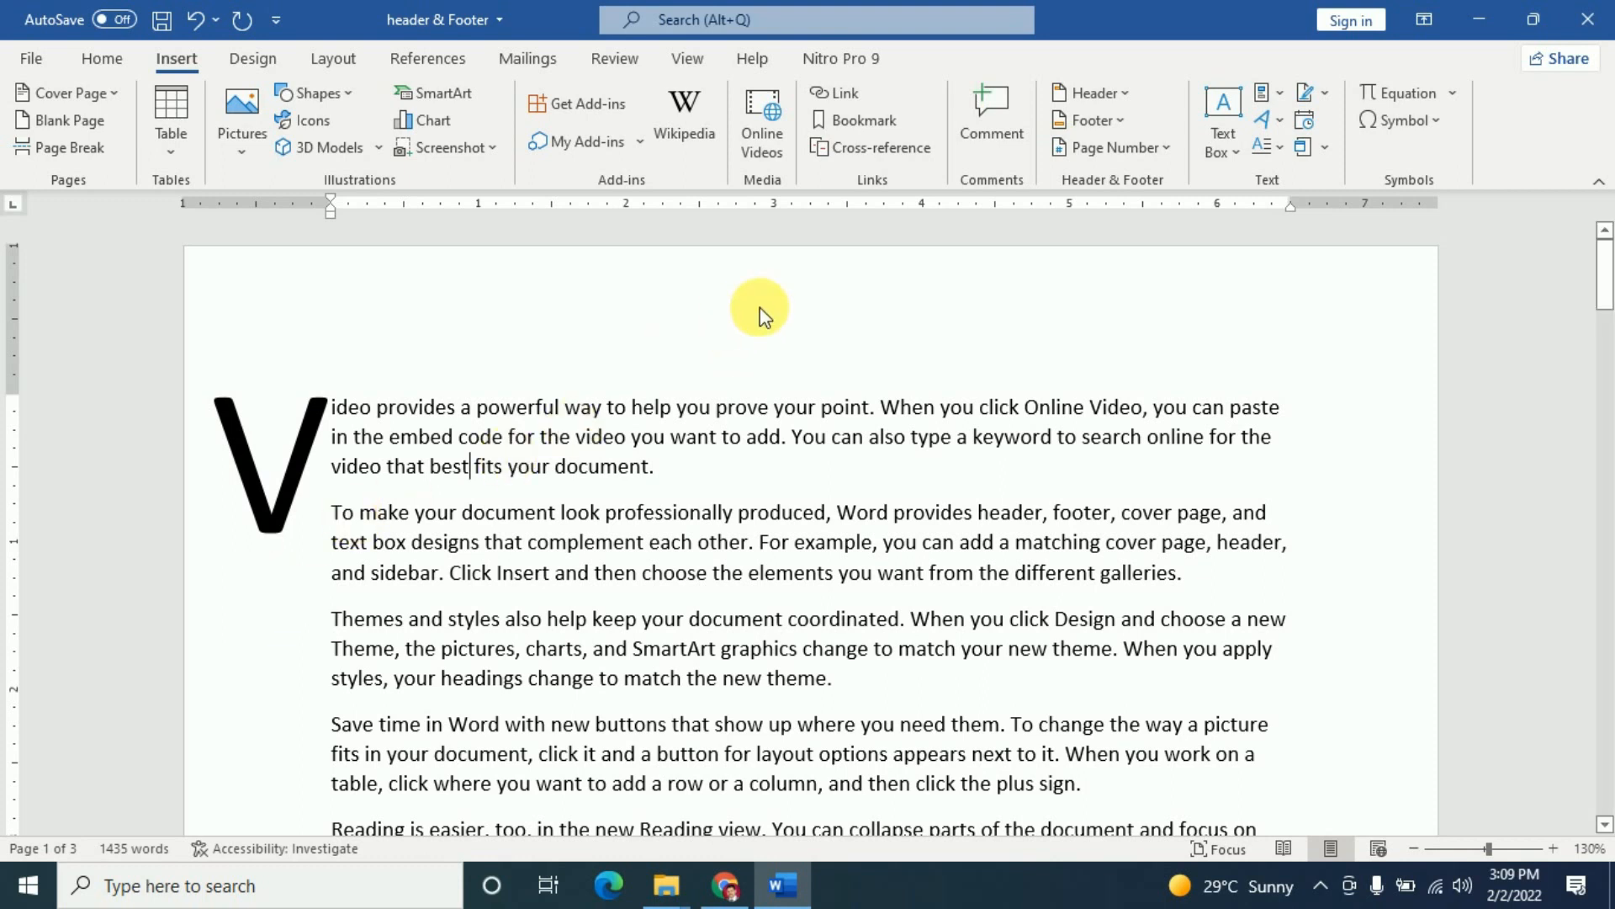
{"action": "left_click", "coordinate": [1278, 148]}
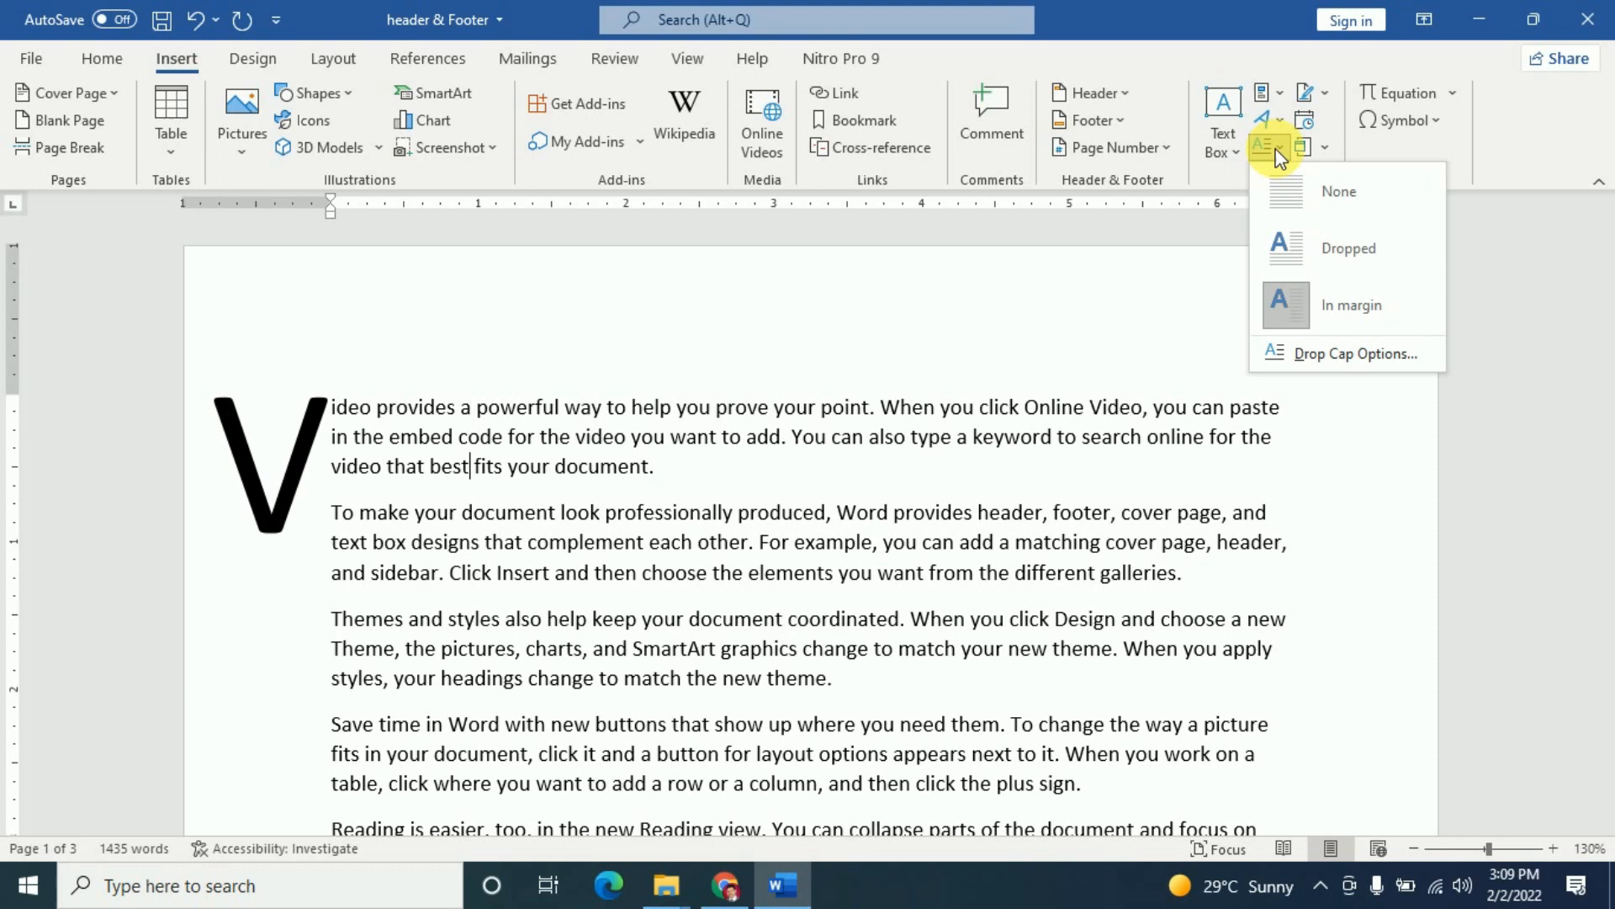
{"action": "left_click", "coordinate": [1339, 195]}
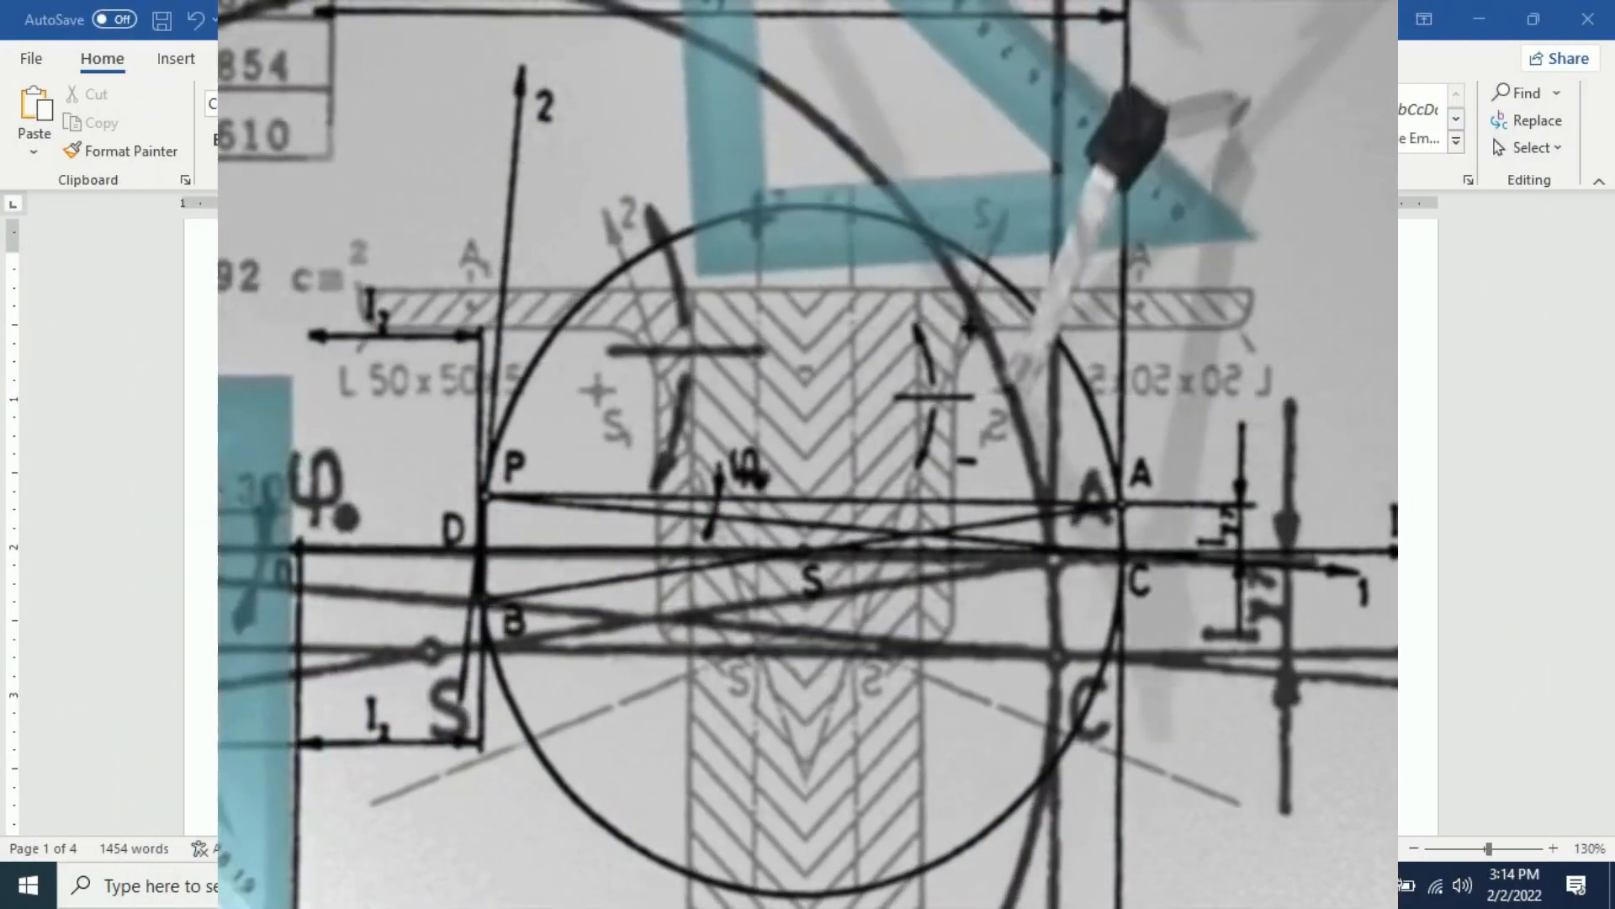
- Scroll through the equations down to the Reading paragraph and show the Insert ribbon
{"action": "scroll", "coordinate": [685, 390], "scroll_direction": "down", "scroll_amount": 5}
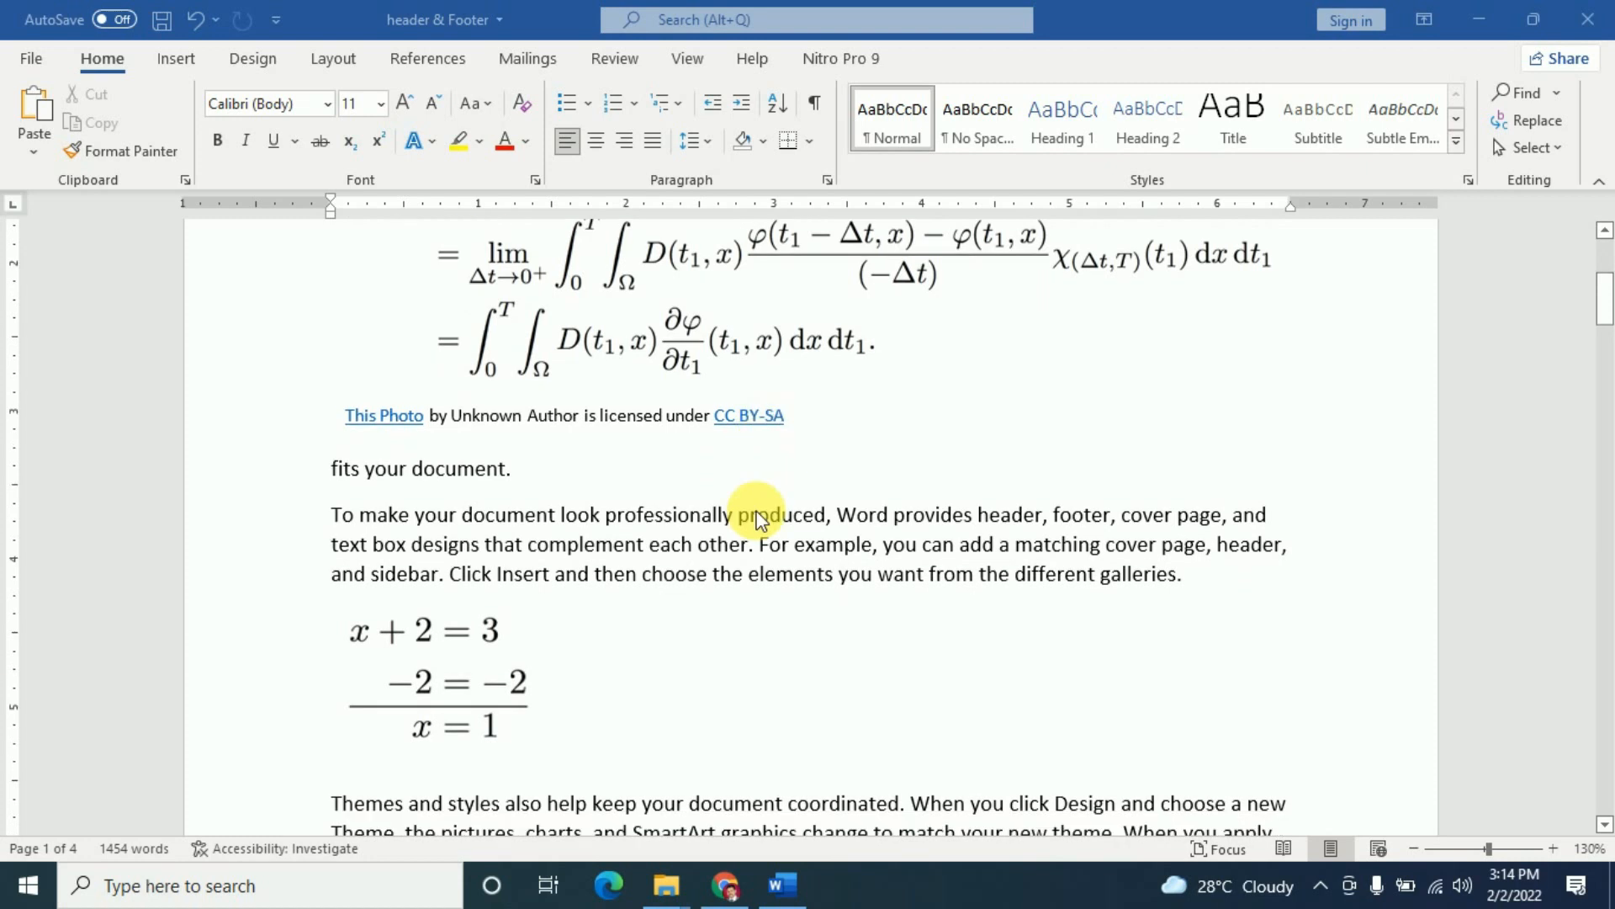
{"action": "scroll", "coordinate": [926, 492], "scroll_direction": "up", "scroll_amount": 5}
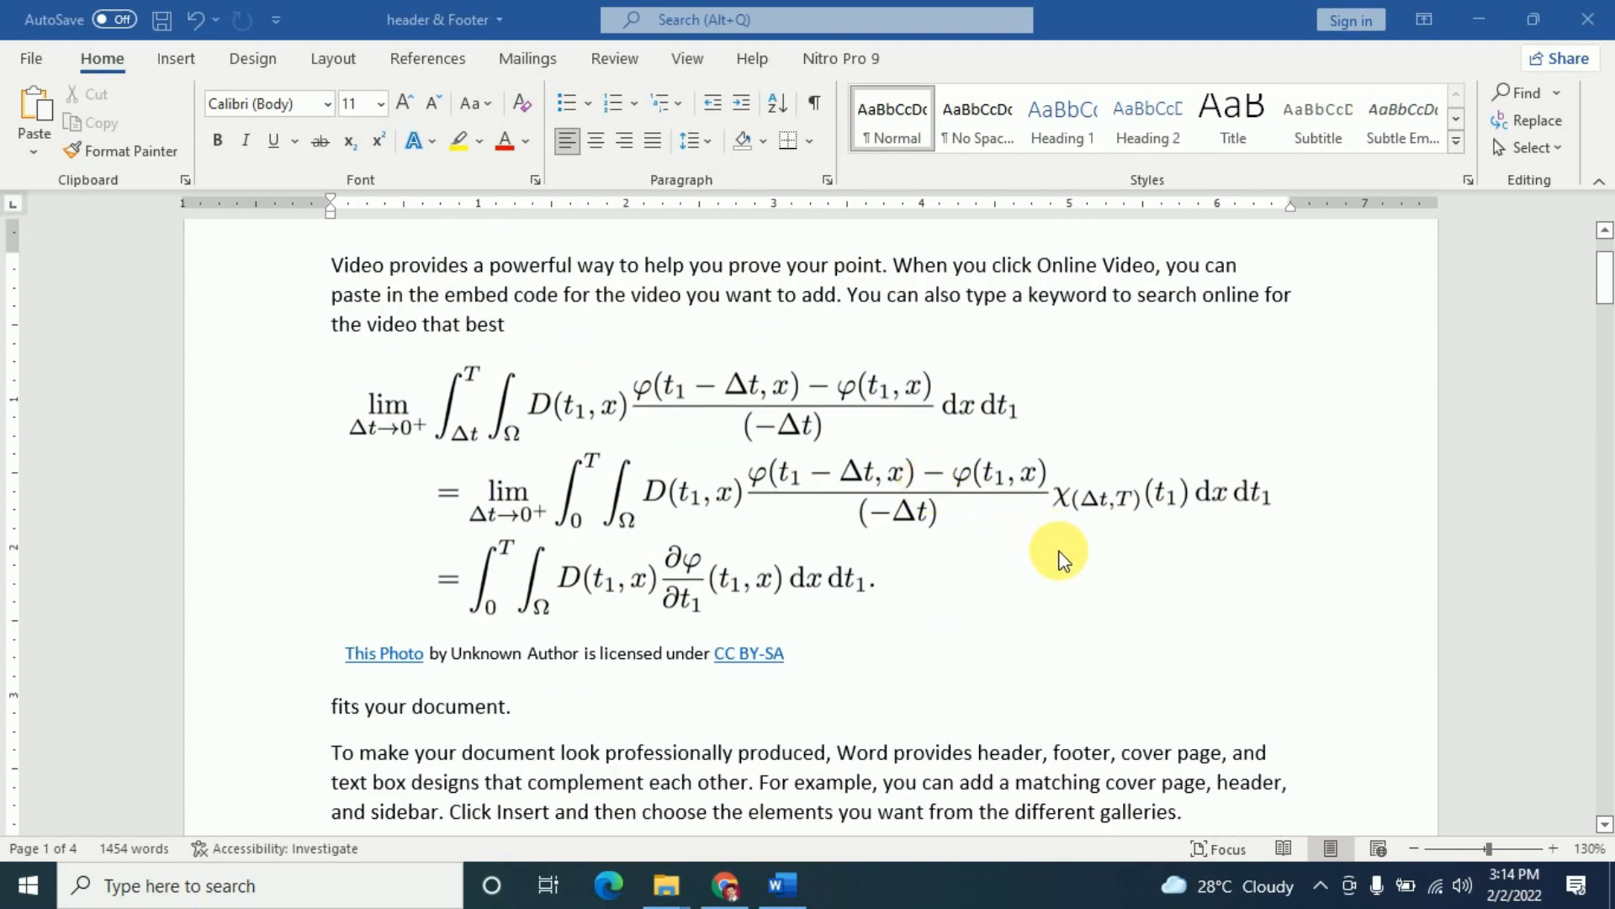
{"action": "scroll", "coordinate": [1058, 555], "scroll_direction": "down", "scroll_amount": 3}
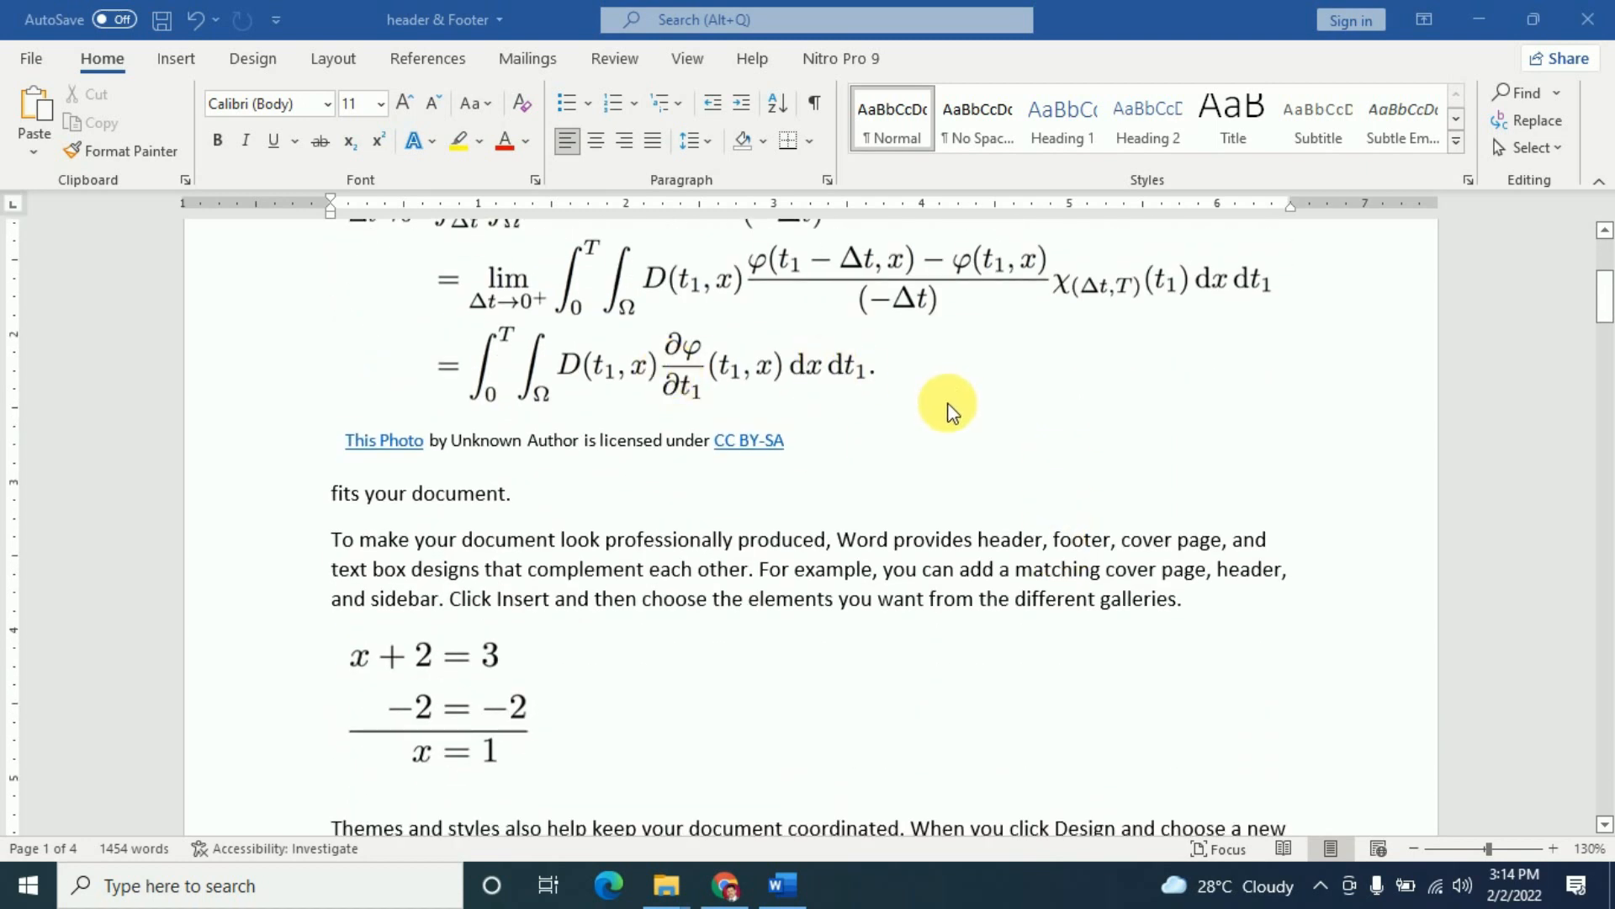
{"action": "scroll", "coordinate": [949, 410], "scroll_direction": "down", "scroll_amount": 6}
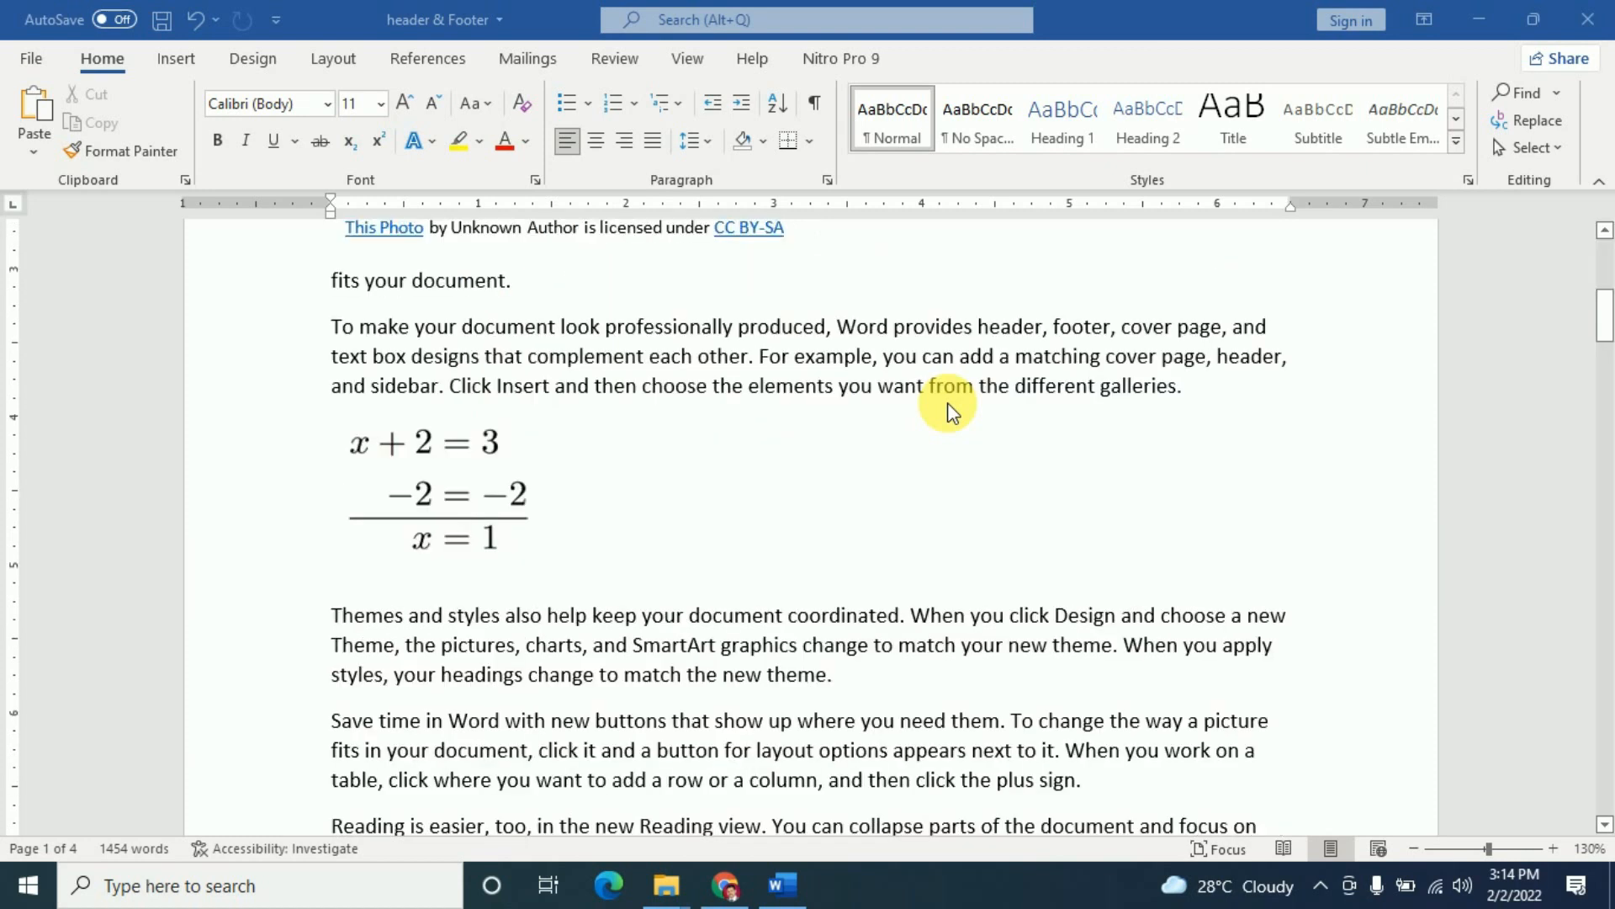
{"action": "scroll", "coordinate": [875, 463], "scroll_direction": "down", "scroll_amount": 5}
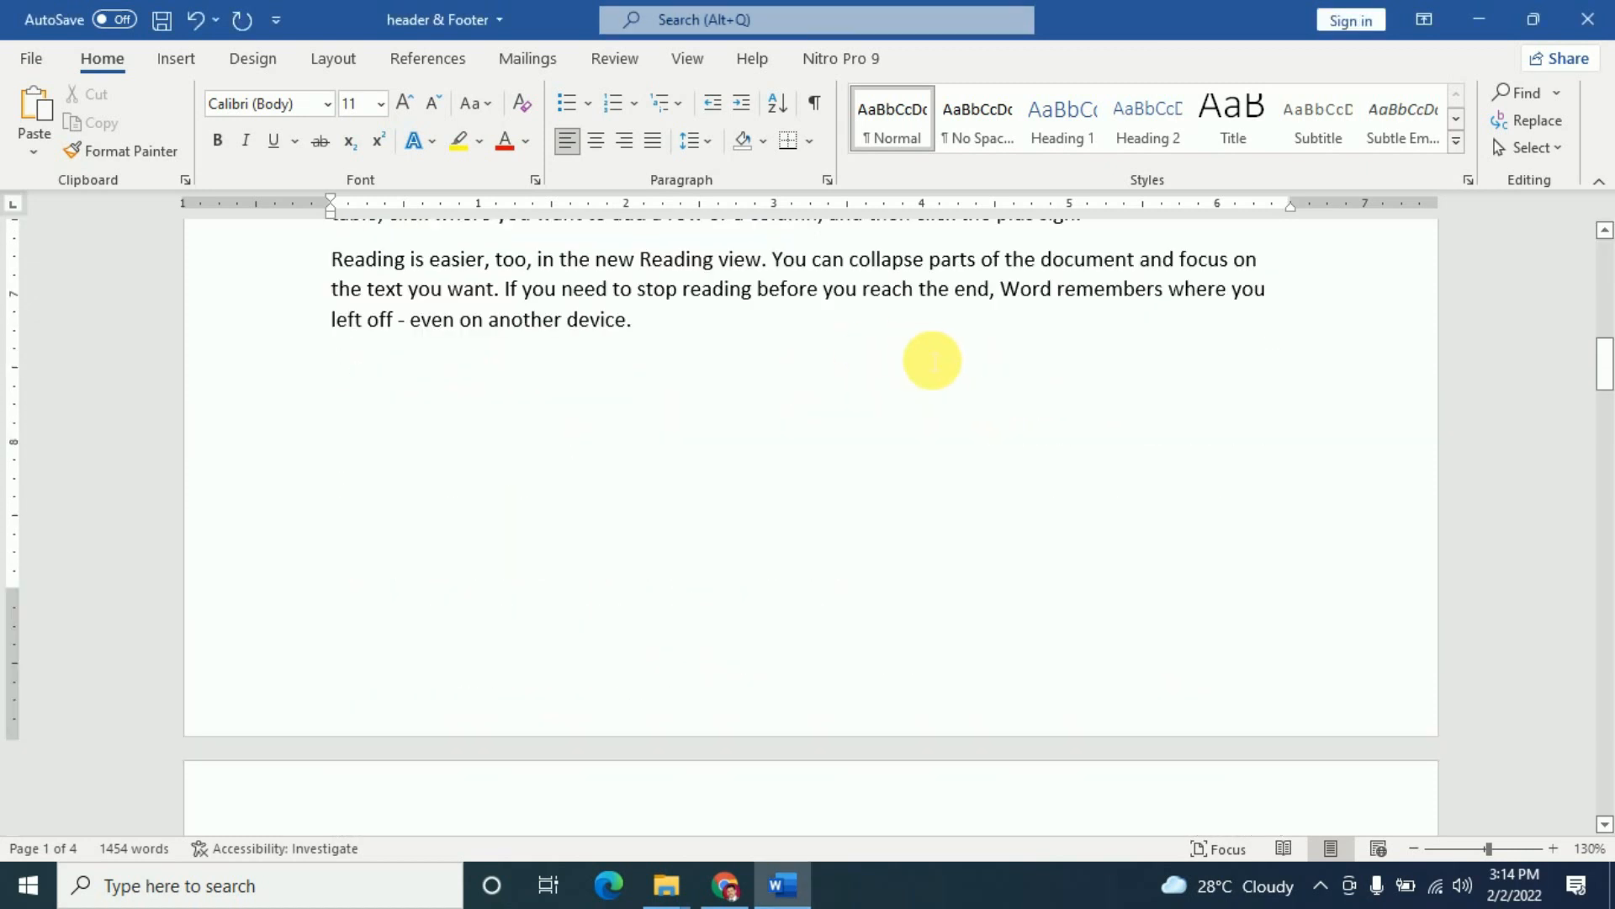
{"action": "left_click", "coordinate": [185, 60]}
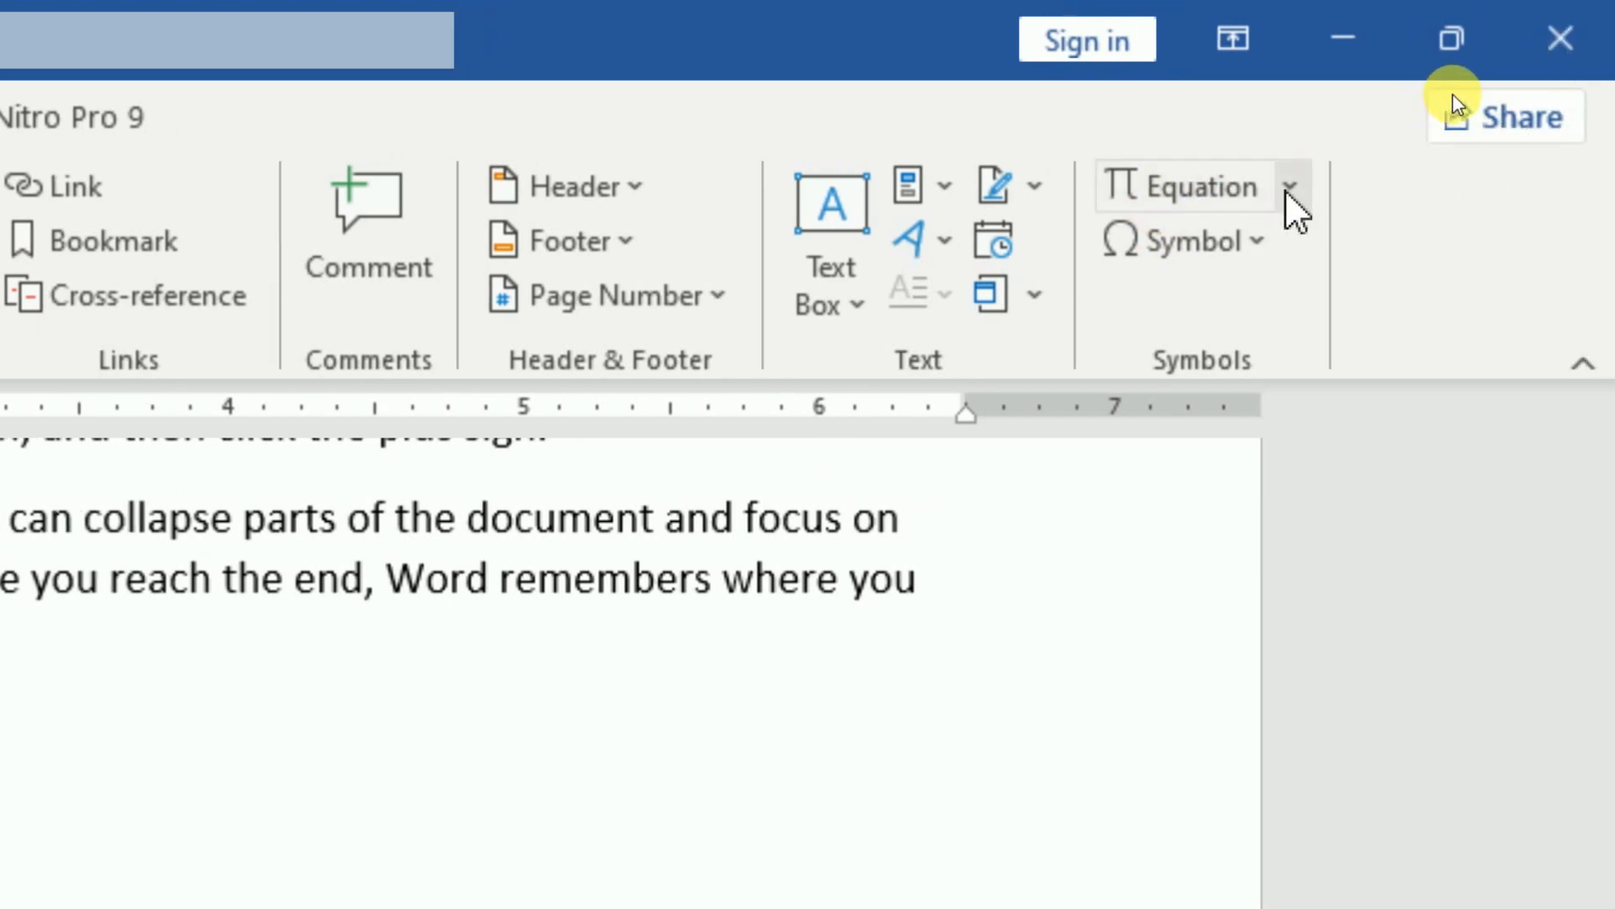
- Insert the built-in Quadratic Formula from the Equation gallery
{"action": "left_click", "coordinate": [1287, 190]}
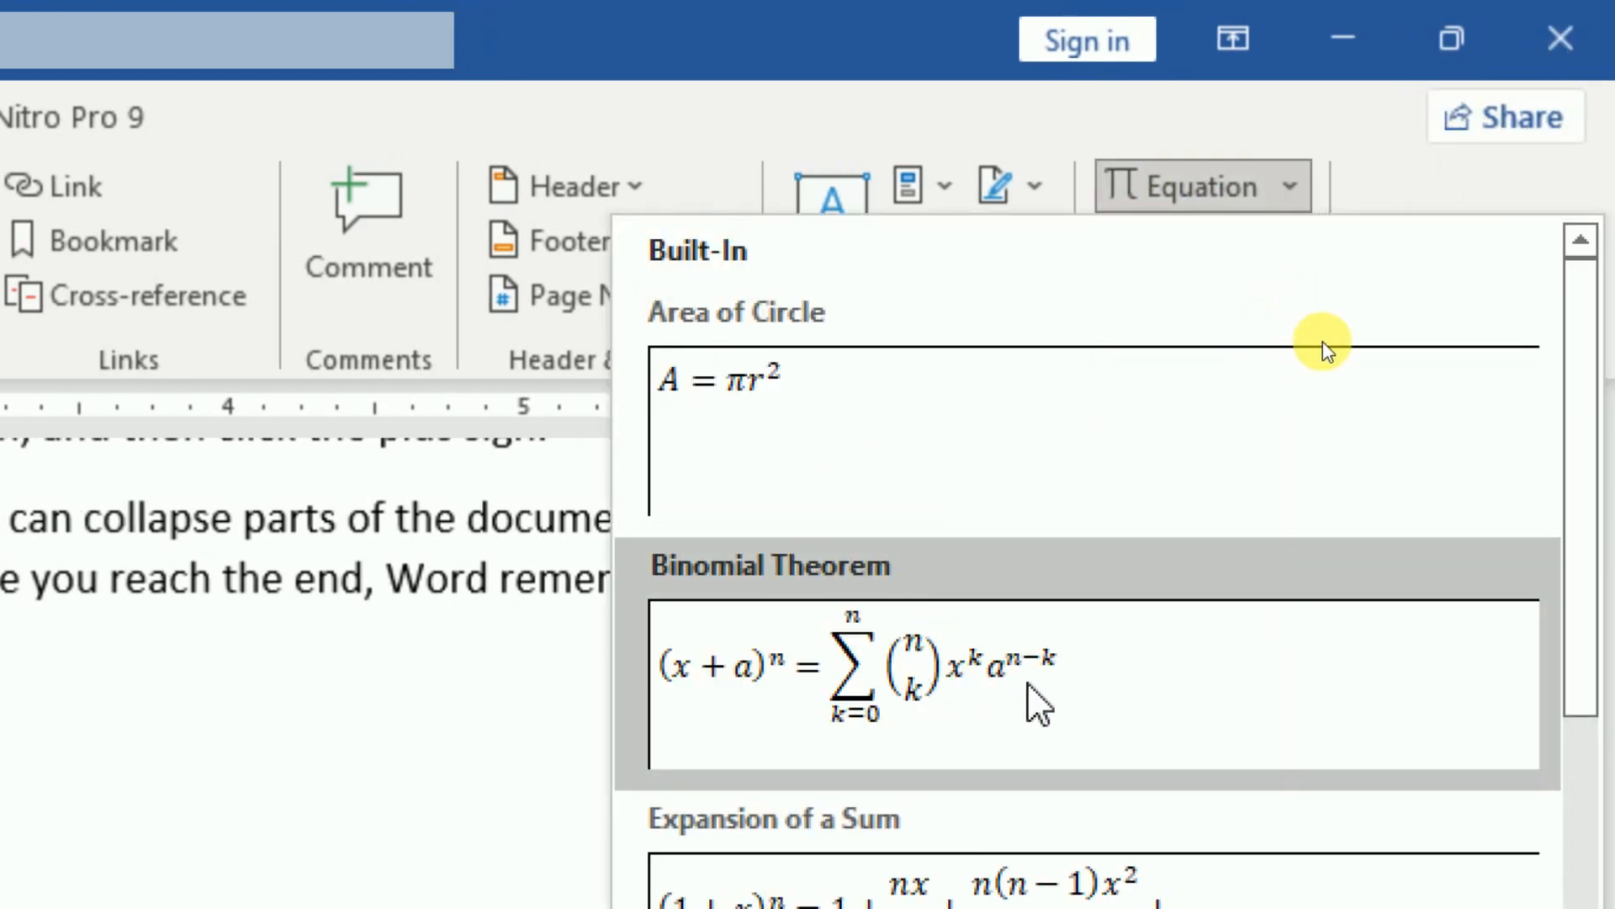
{"action": "scroll", "coordinate": [1060, 696], "scroll_direction": "down", "scroll_amount": 3}
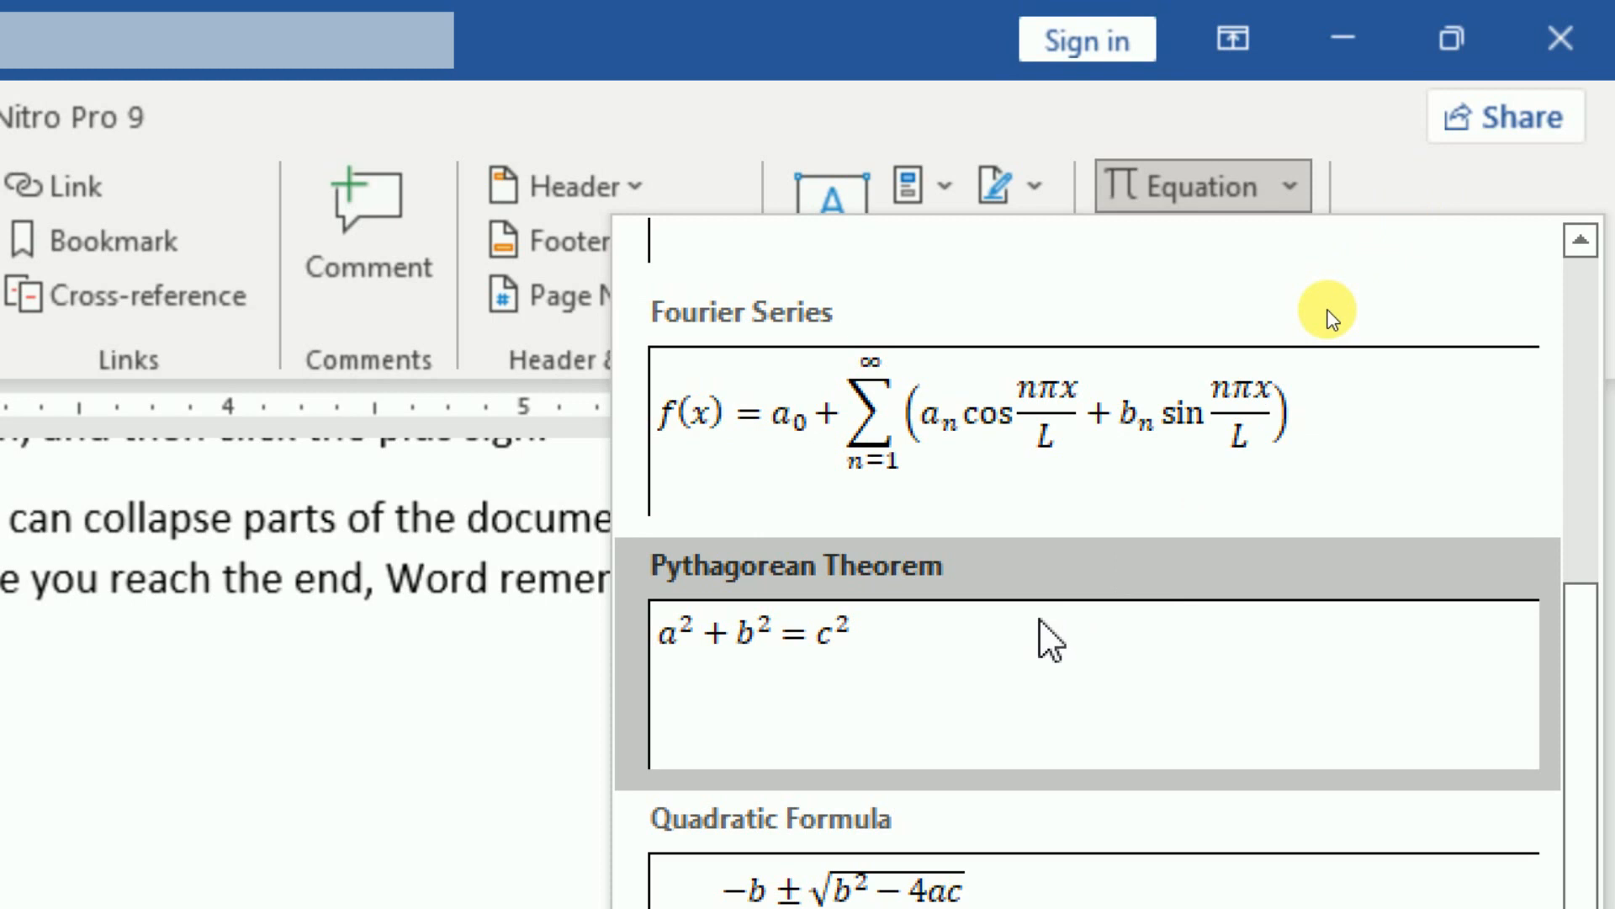
{"action": "scroll", "coordinate": [1040, 620], "scroll_direction": "down", "scroll_amount": 2}
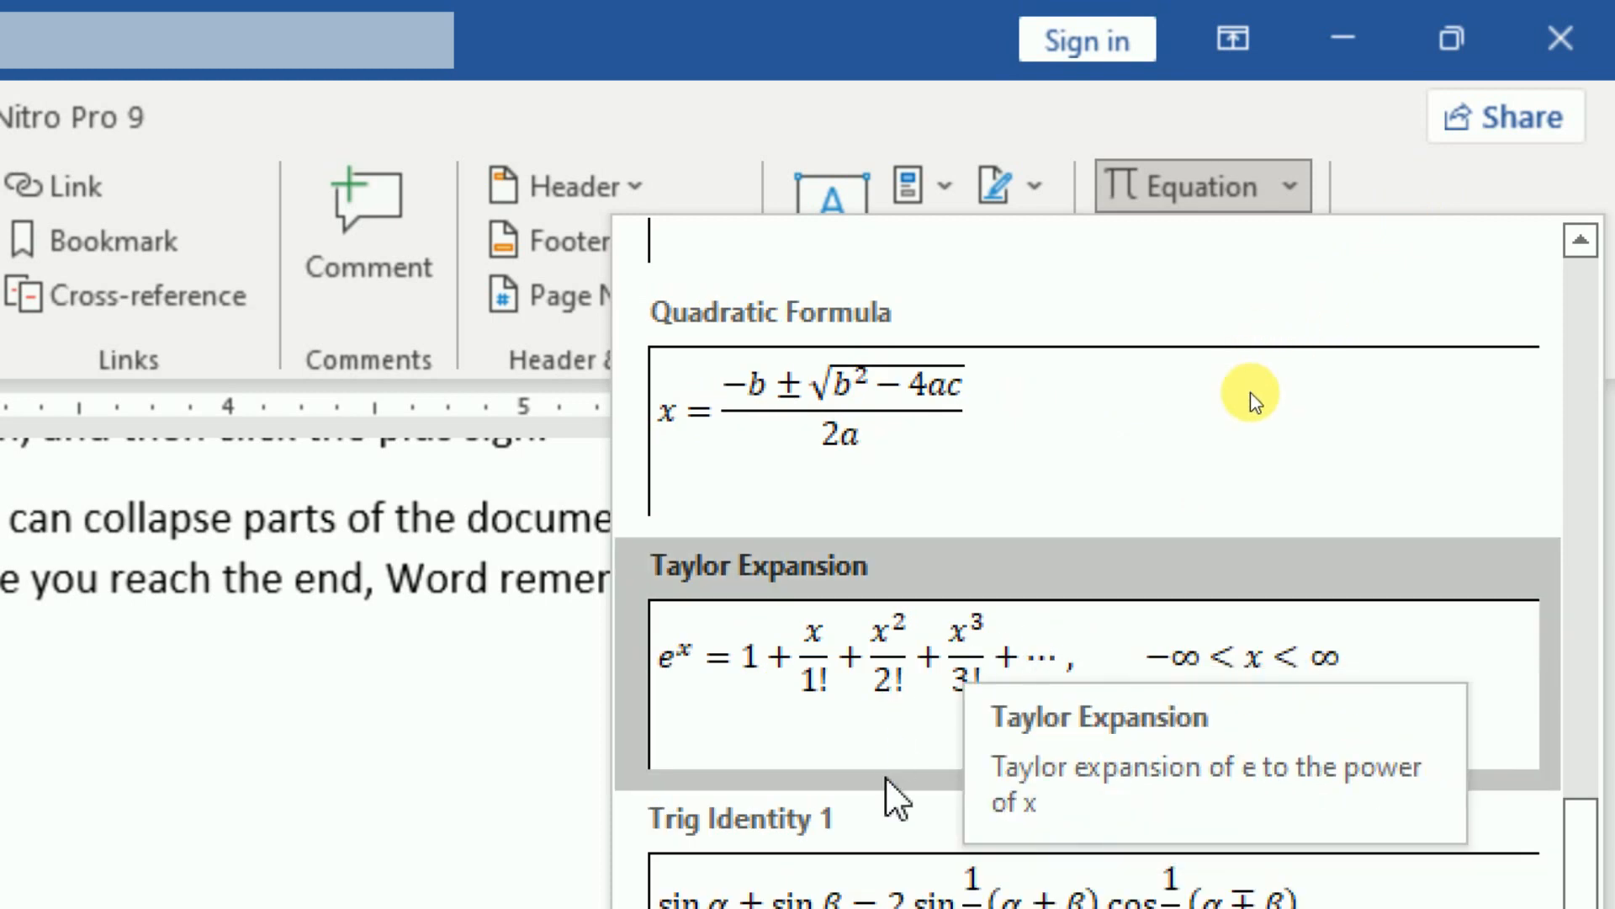
{"action": "scroll", "coordinate": [884, 774], "scroll_direction": "up", "scroll_amount": 3}
{"action": "scroll", "coordinate": [1070, 539], "scroll_direction": "down", "scroll_amount": 3}
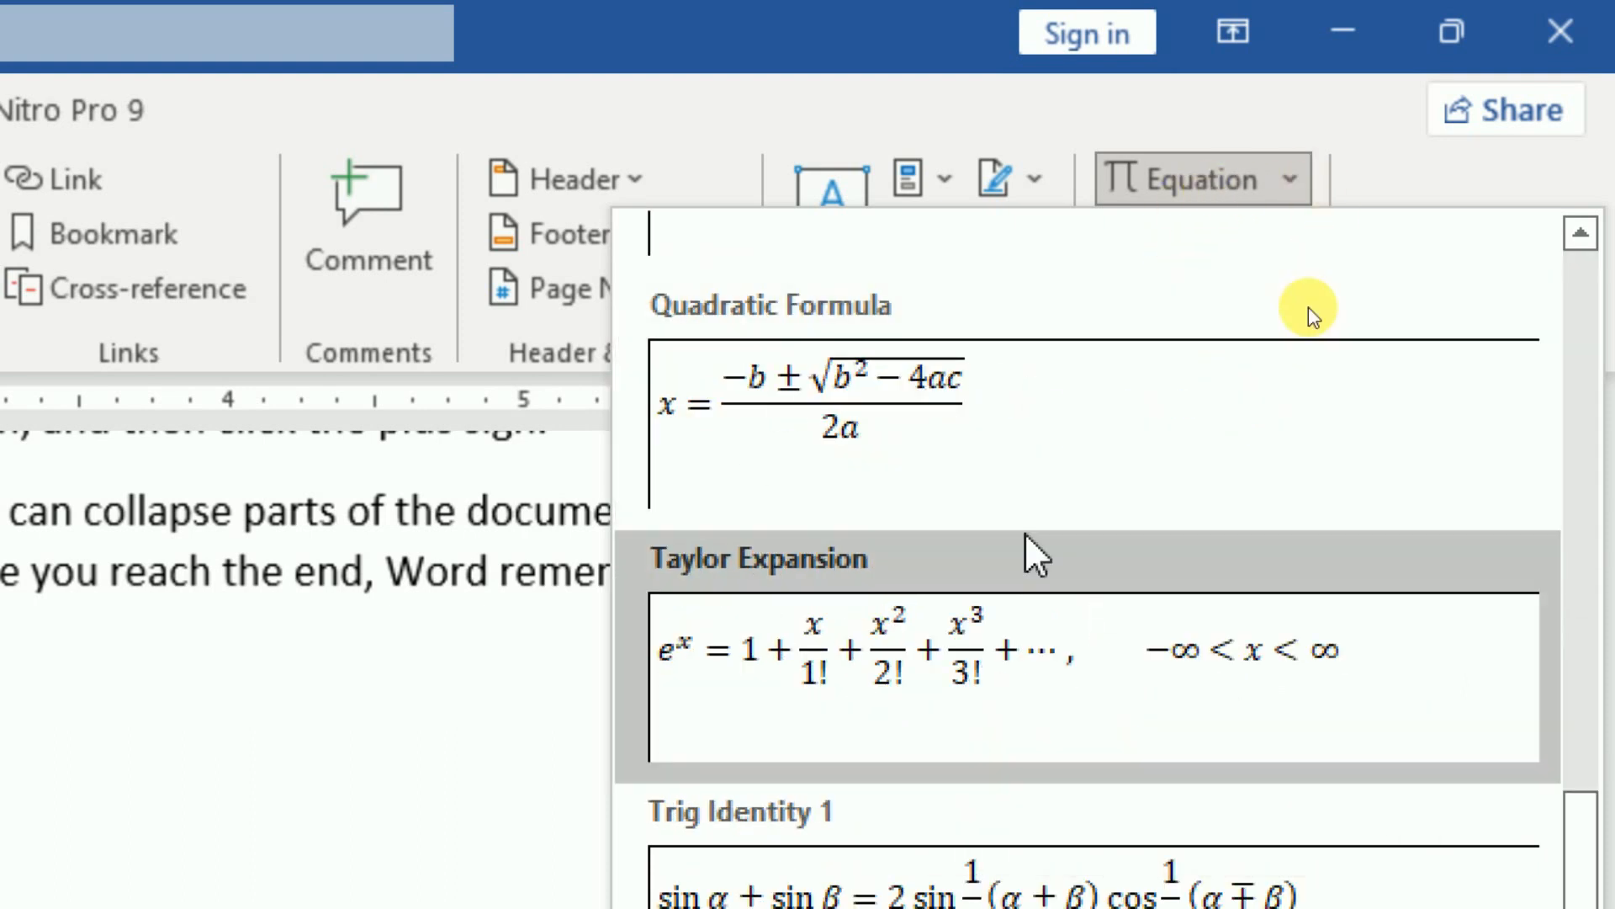
{"action": "left_click", "coordinate": [1238, 330]}
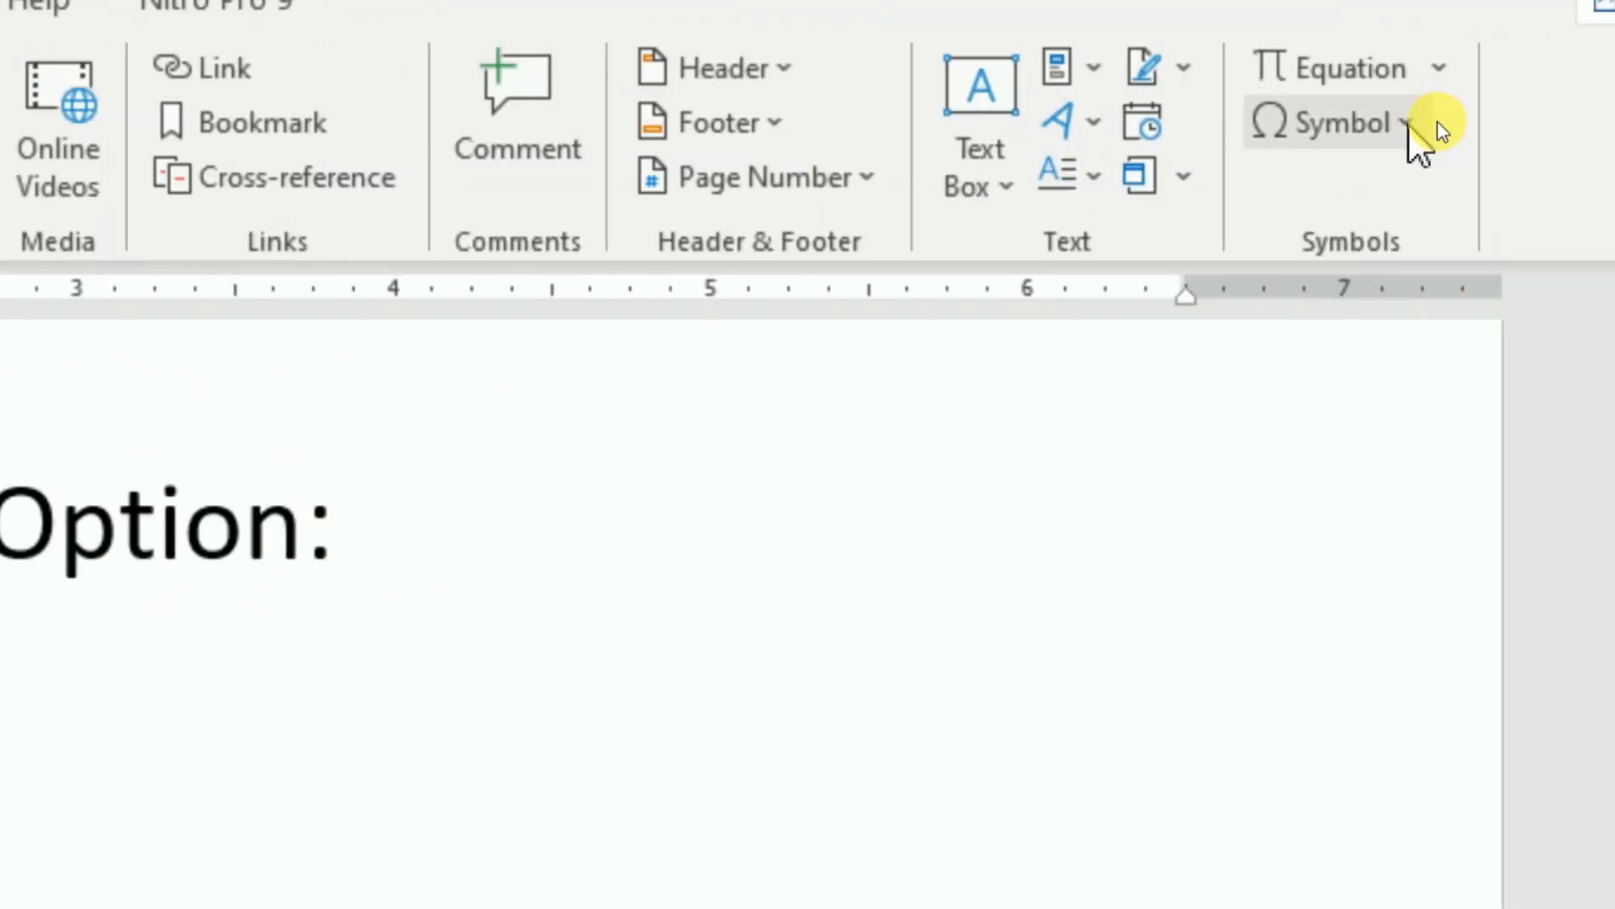
{"action": "left_click", "coordinate": [1390, 124]}
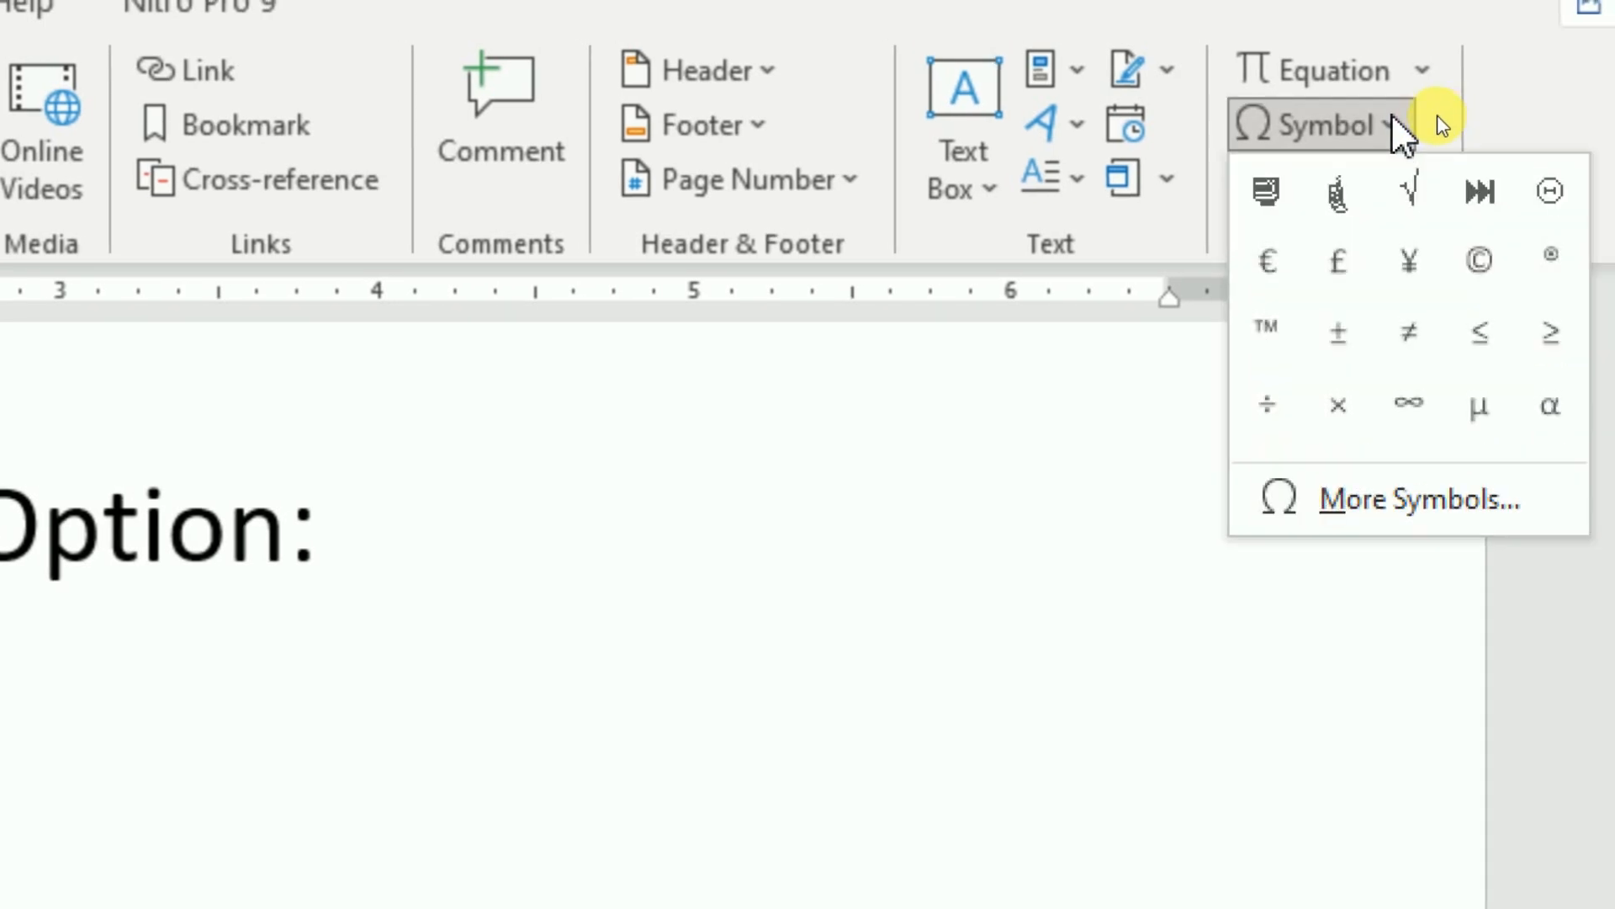
{"action": "left_click", "coordinate": [1406, 500]}
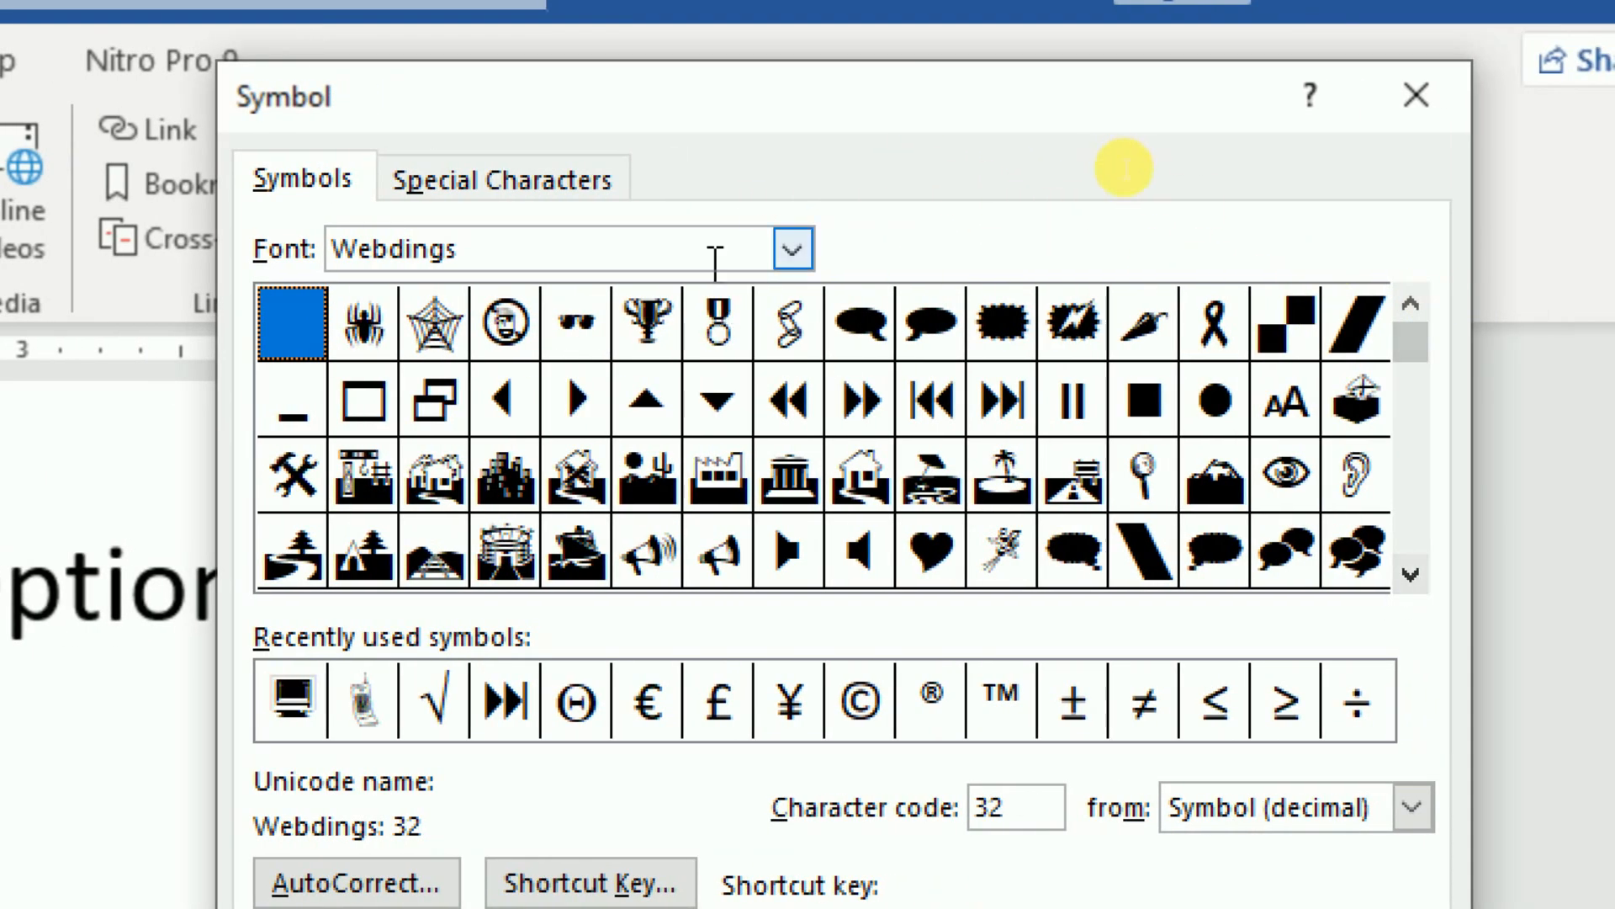
{"action": "left_click", "coordinate": [794, 249]}
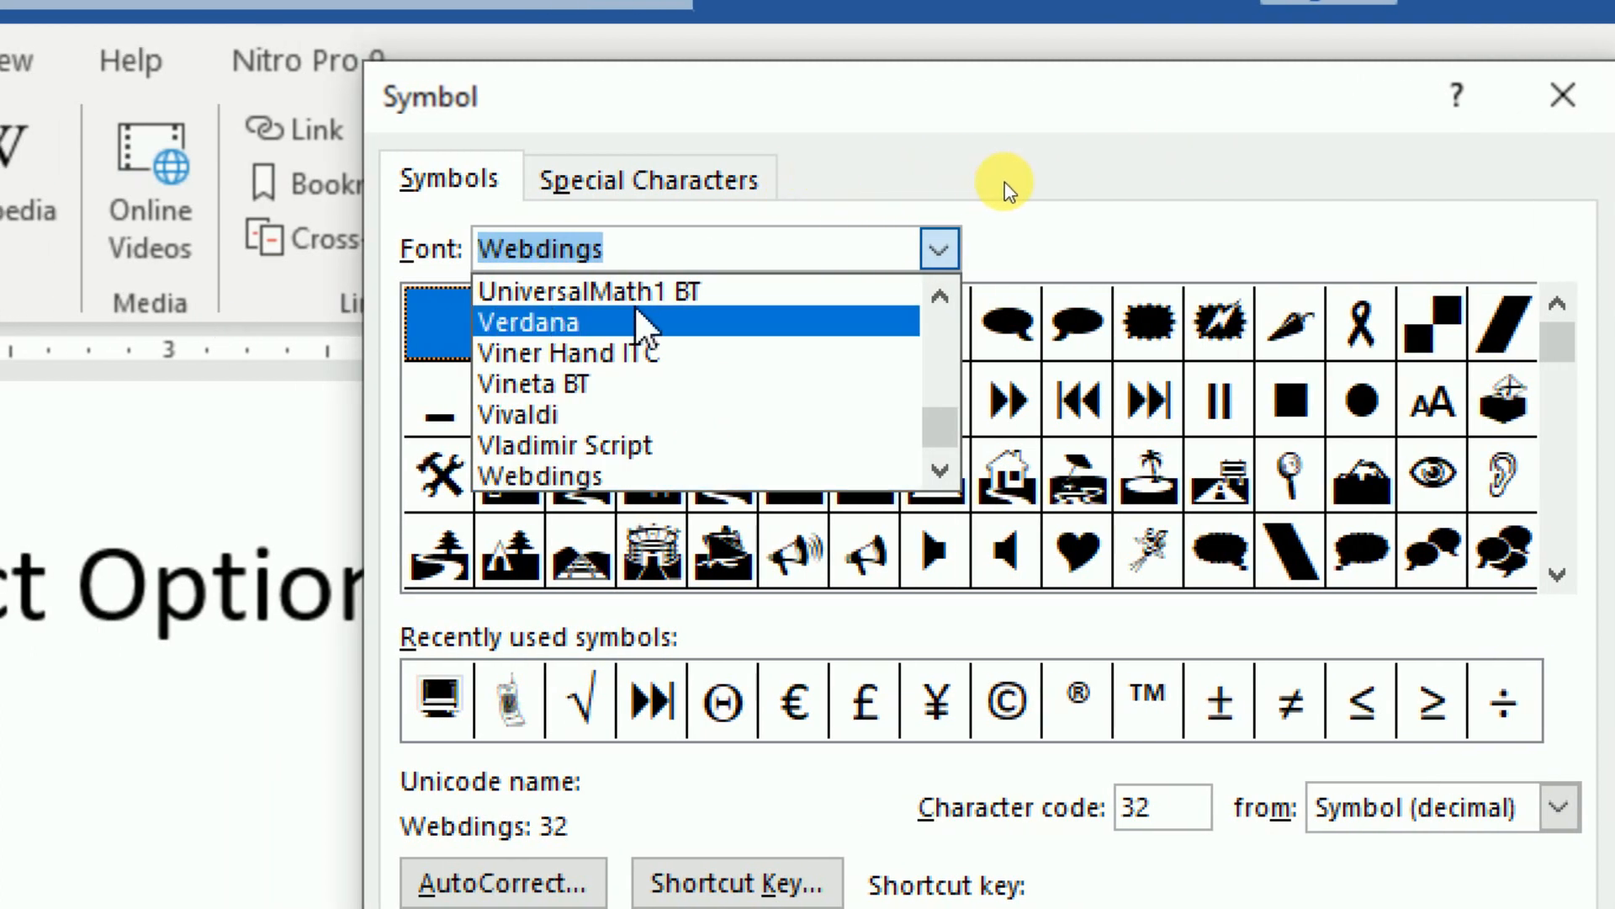
{"action": "scroll", "coordinate": [631, 353], "scroll_direction": "up", "scroll_amount": 2}
{"action": "scroll", "coordinate": [622, 345], "scroll_direction": "up", "scroll_amount": 2}
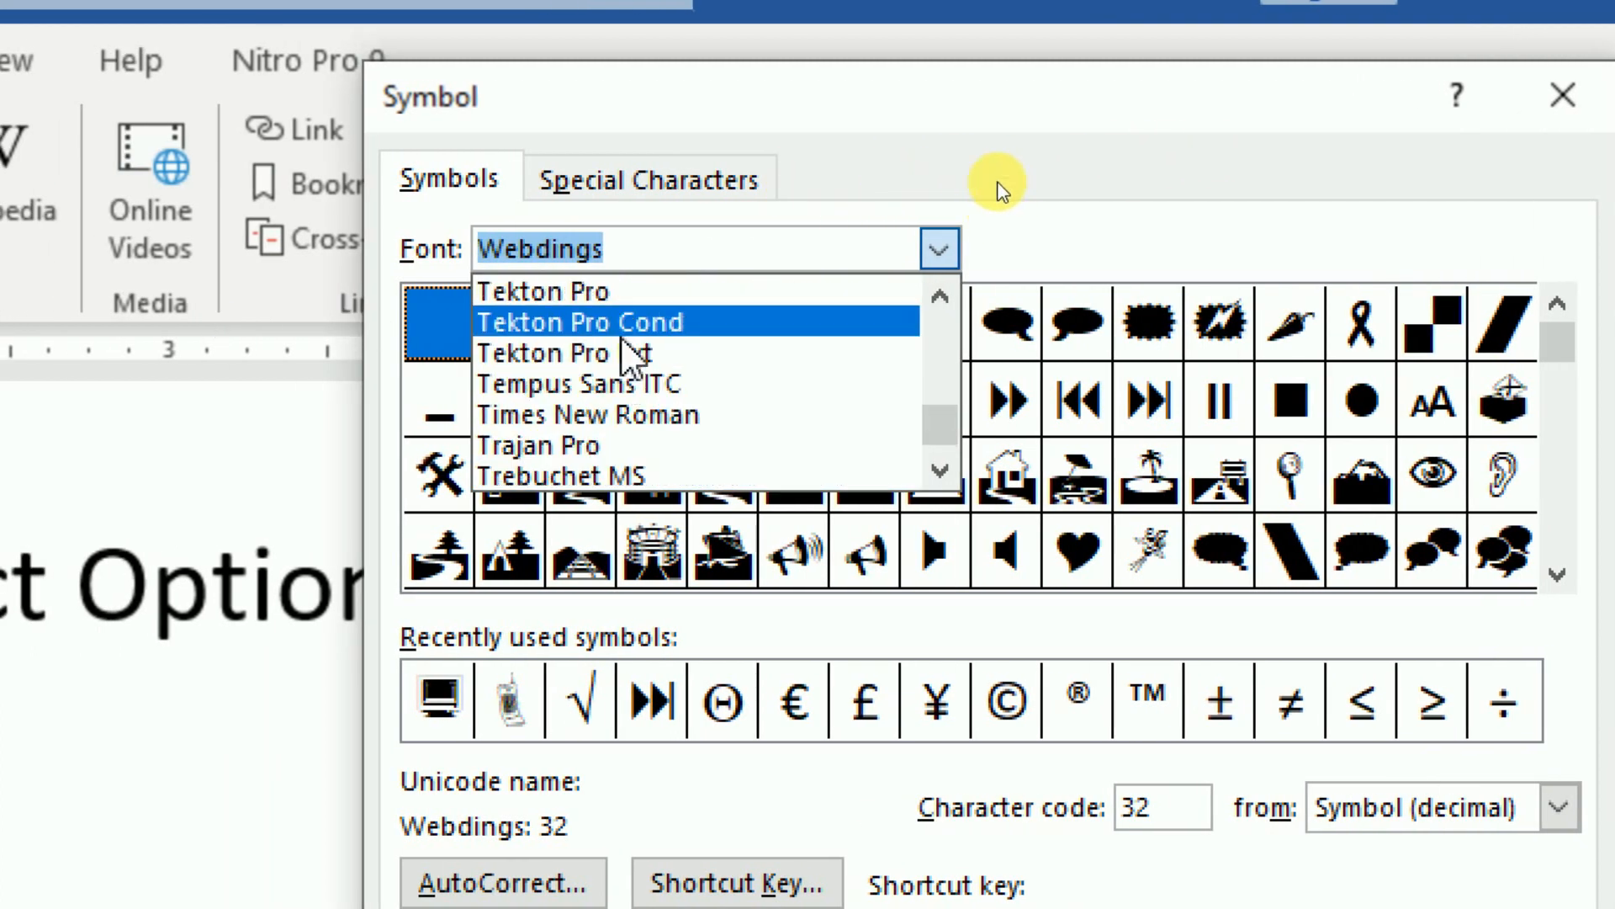
{"action": "left_click", "coordinate": [632, 297]}
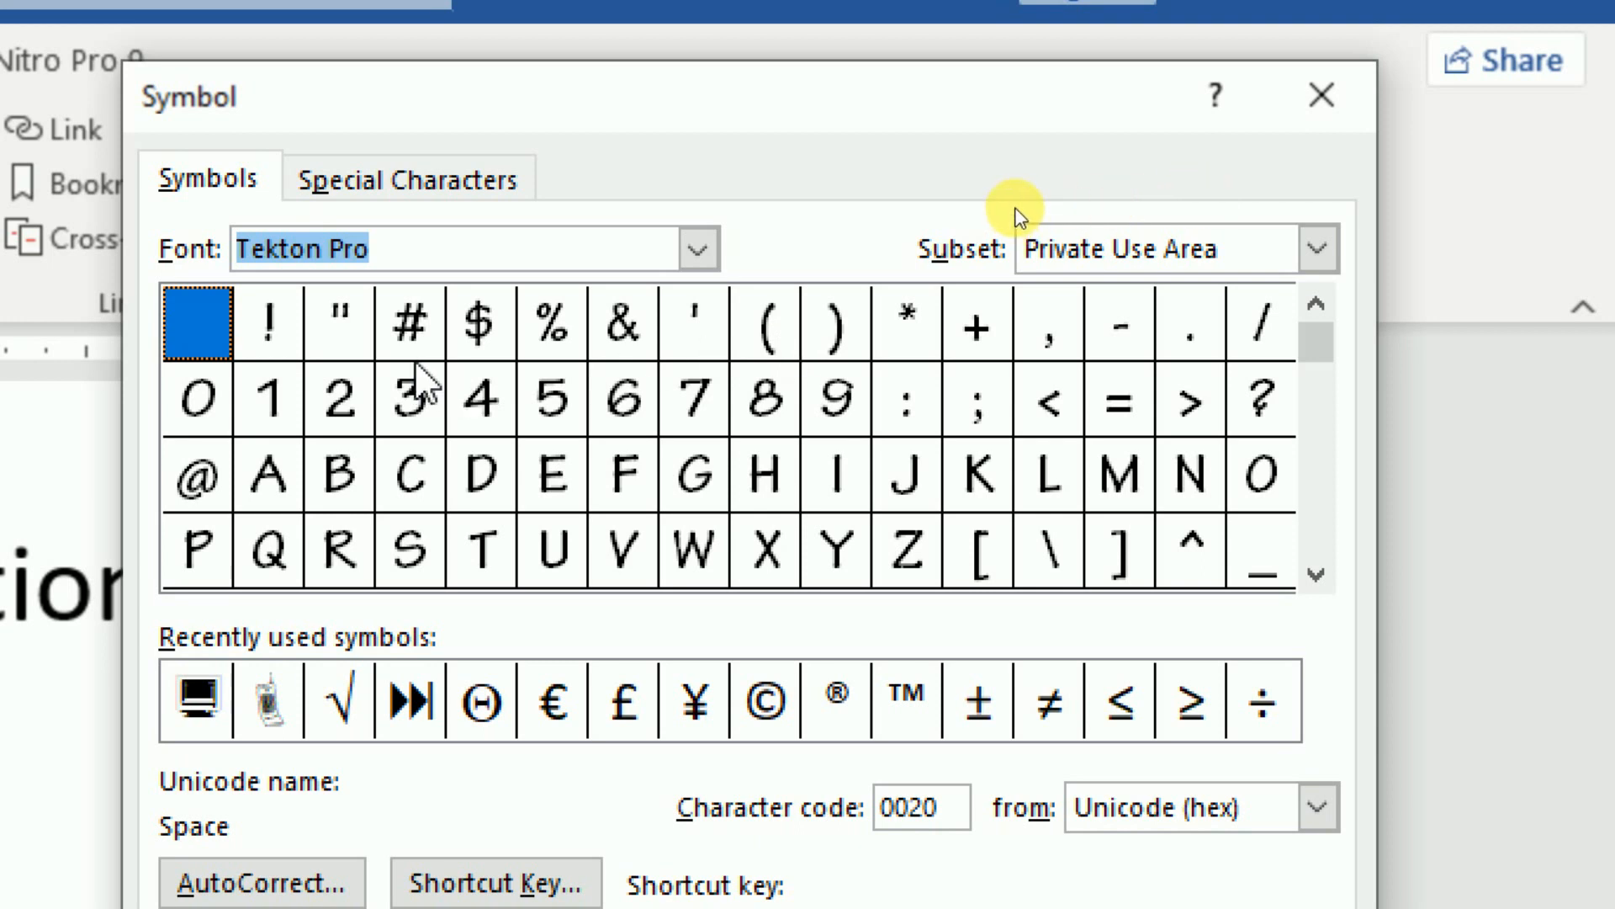
{"action": "left_click", "coordinate": [699, 249]}
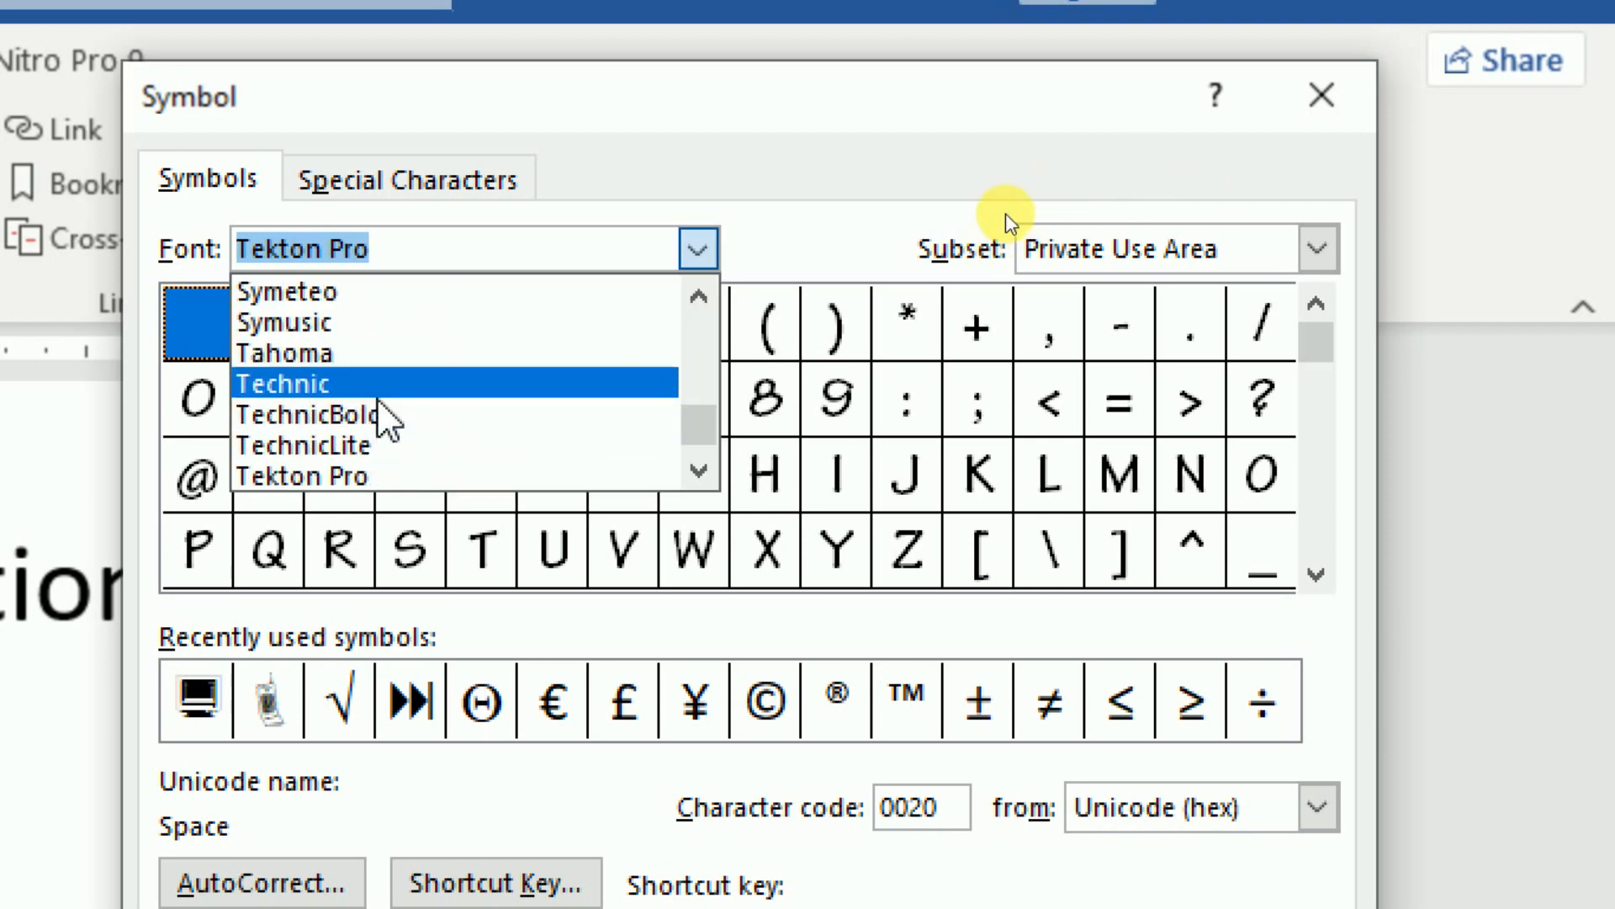
{"action": "left_click", "coordinate": [389, 286]}
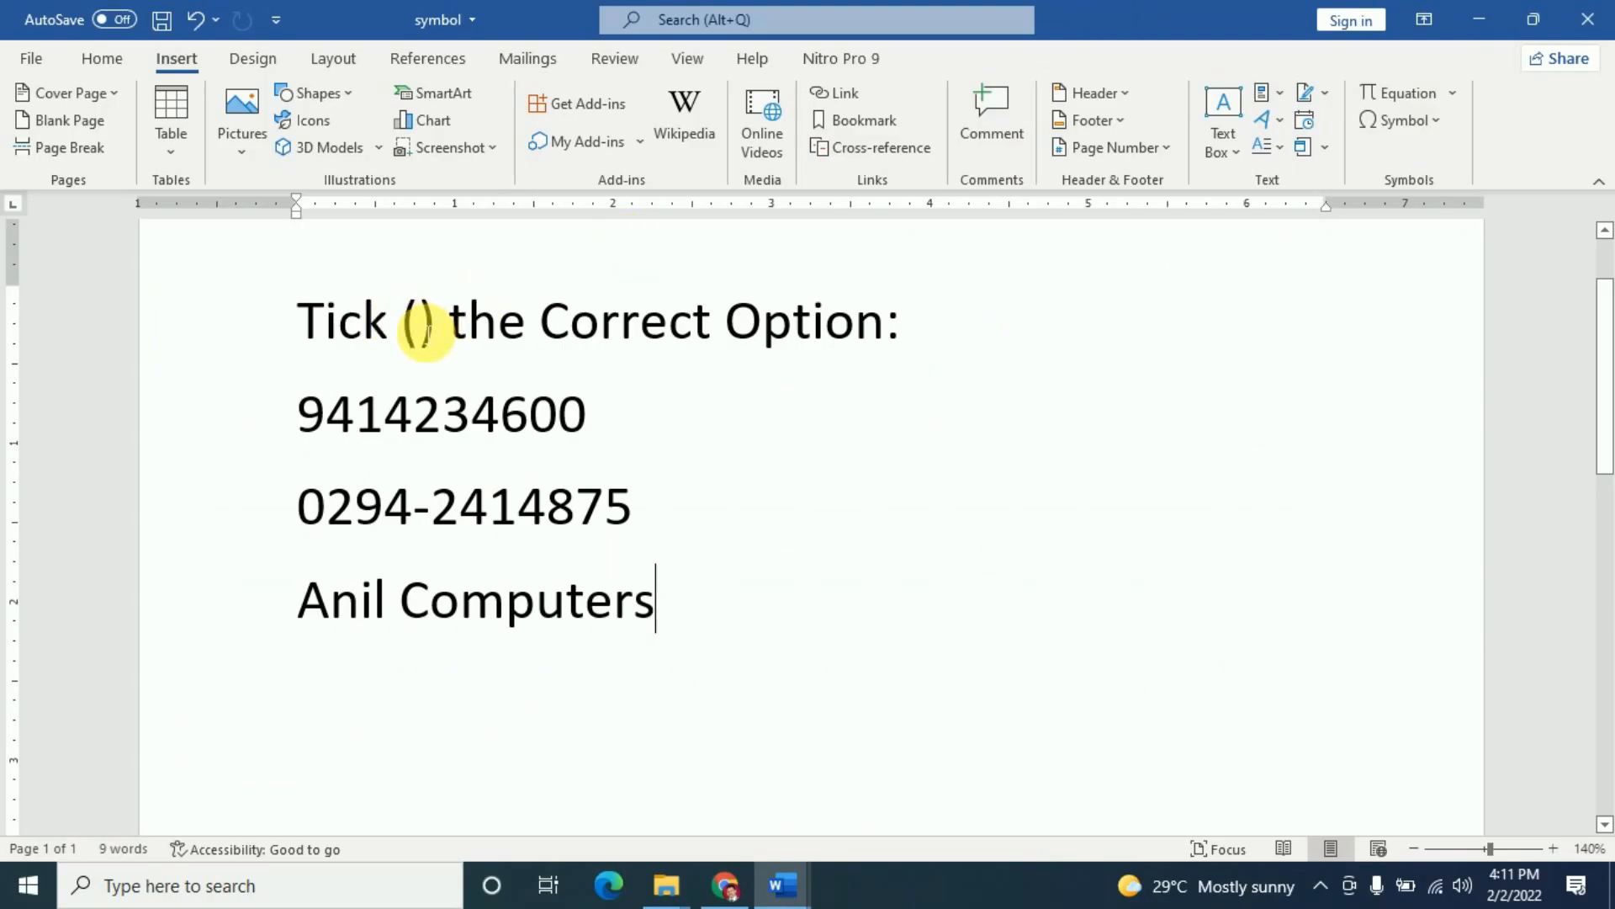
{"action": "left_click", "coordinate": [424, 333]}
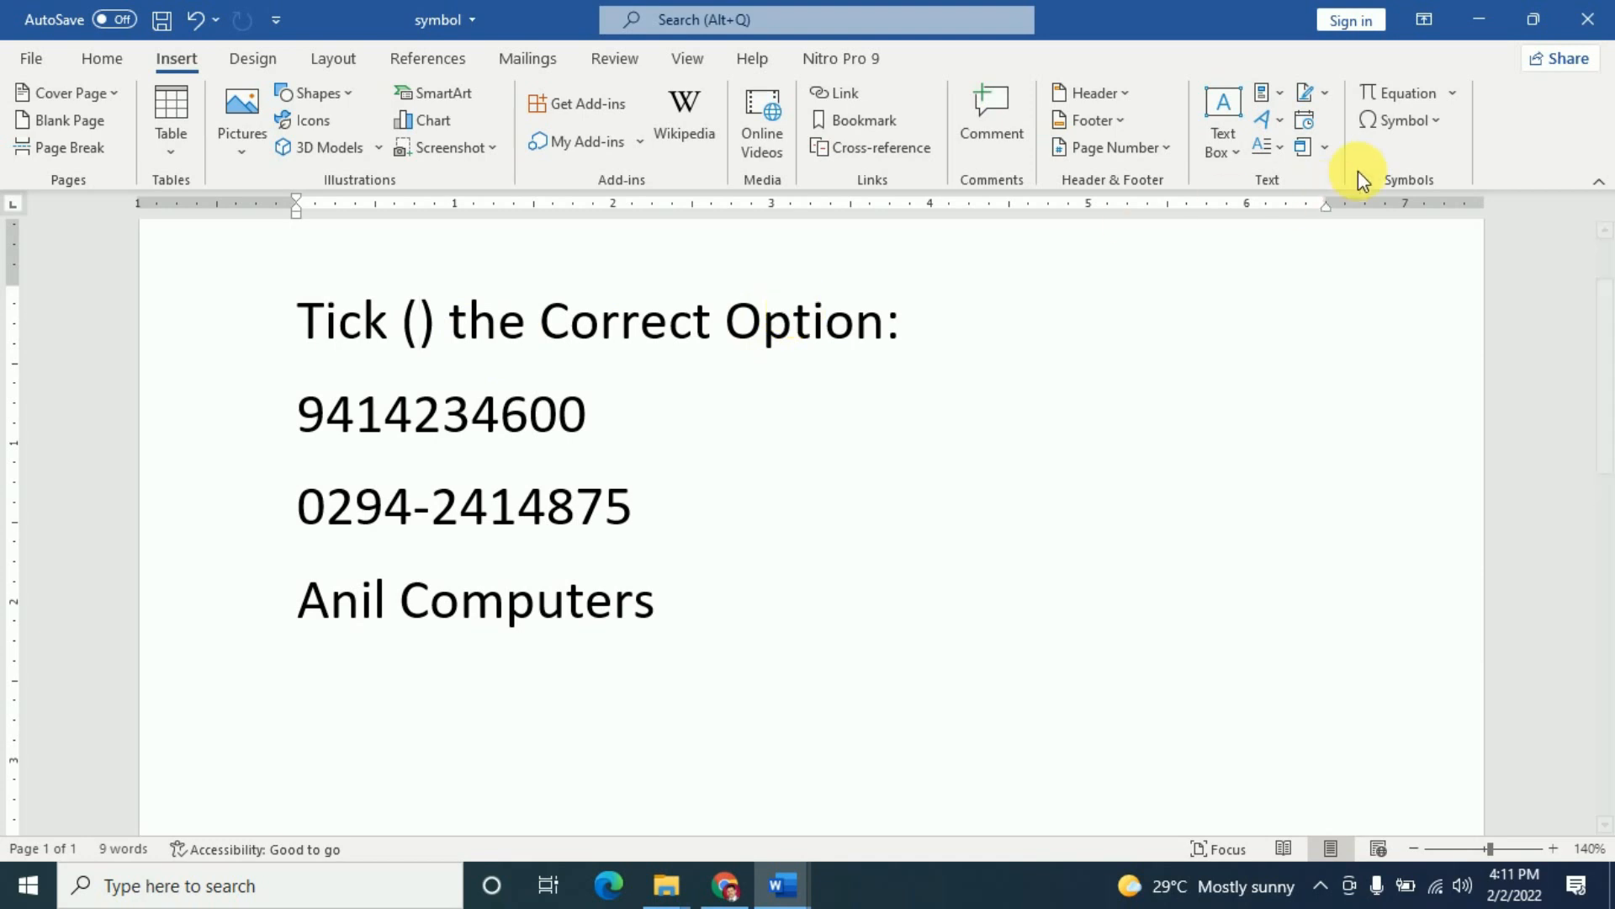
- Open the full Symbol dialog and switch its font to Palatino Linotype
{"action": "left_click", "coordinate": [1441, 126]}
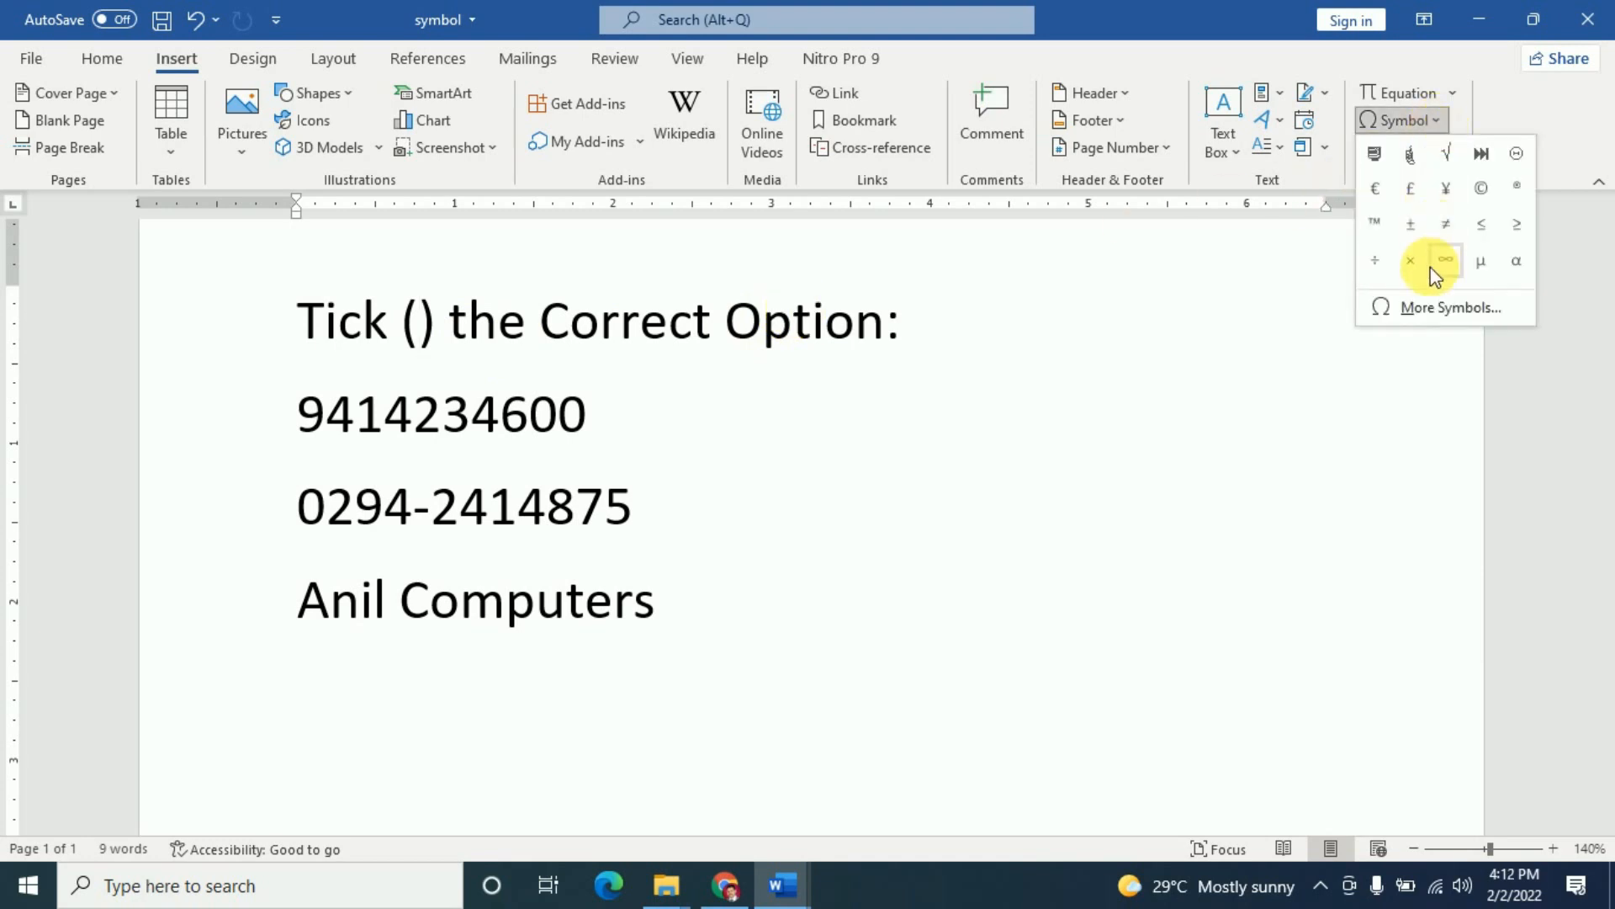
{"action": "left_click", "coordinate": [1422, 304]}
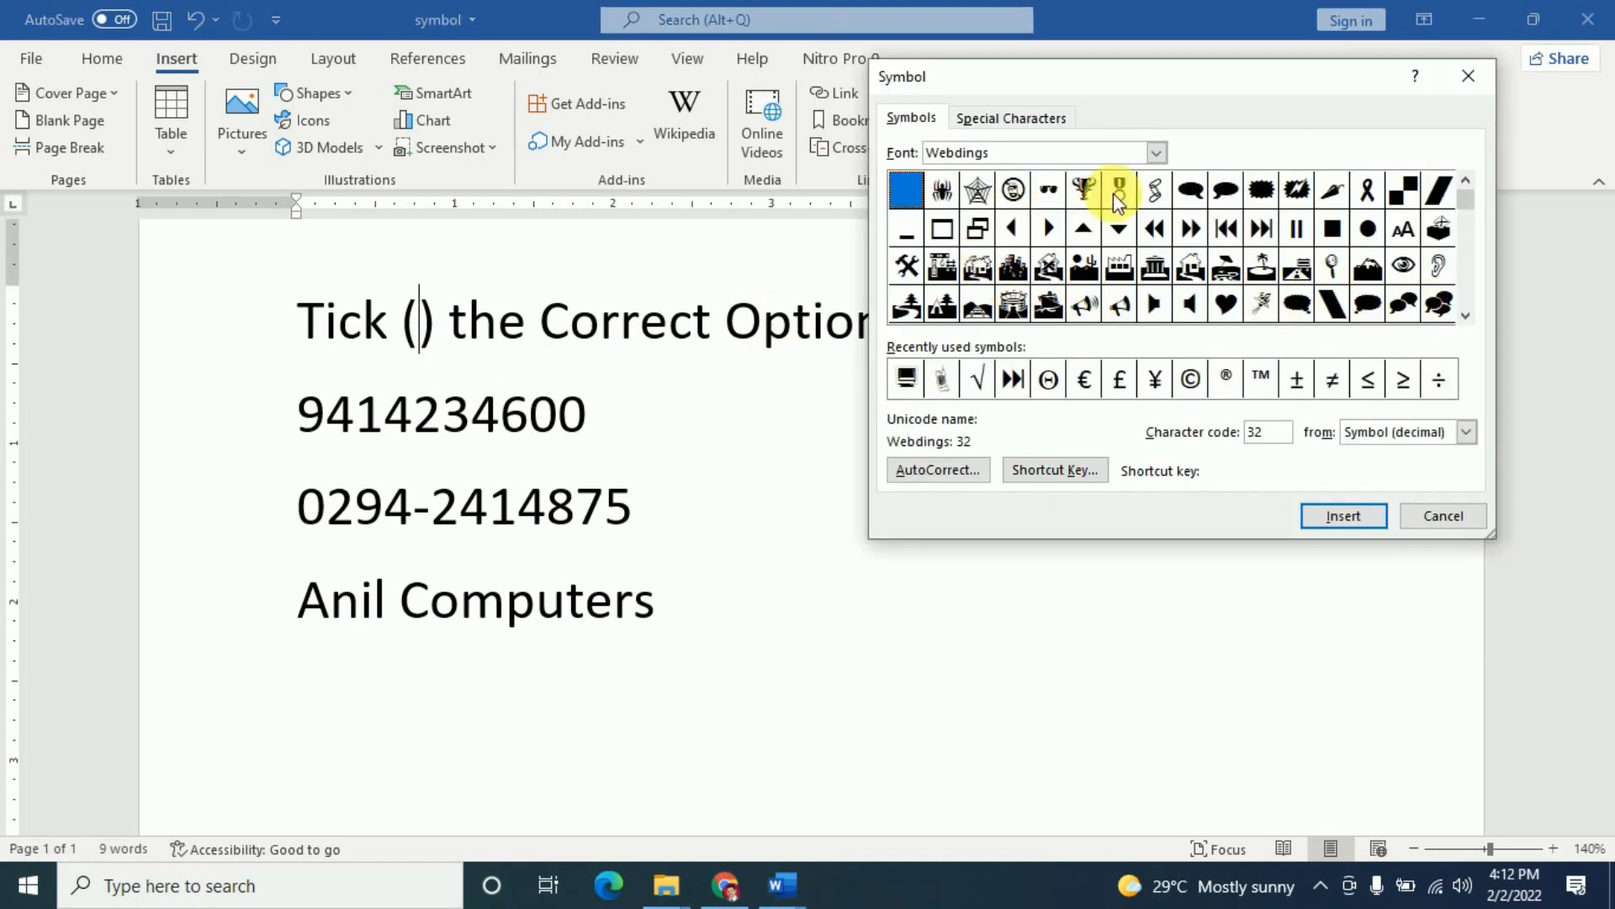
{"action": "left_click", "coordinate": [1158, 153]}
{"action": "type", "text": "pa"}
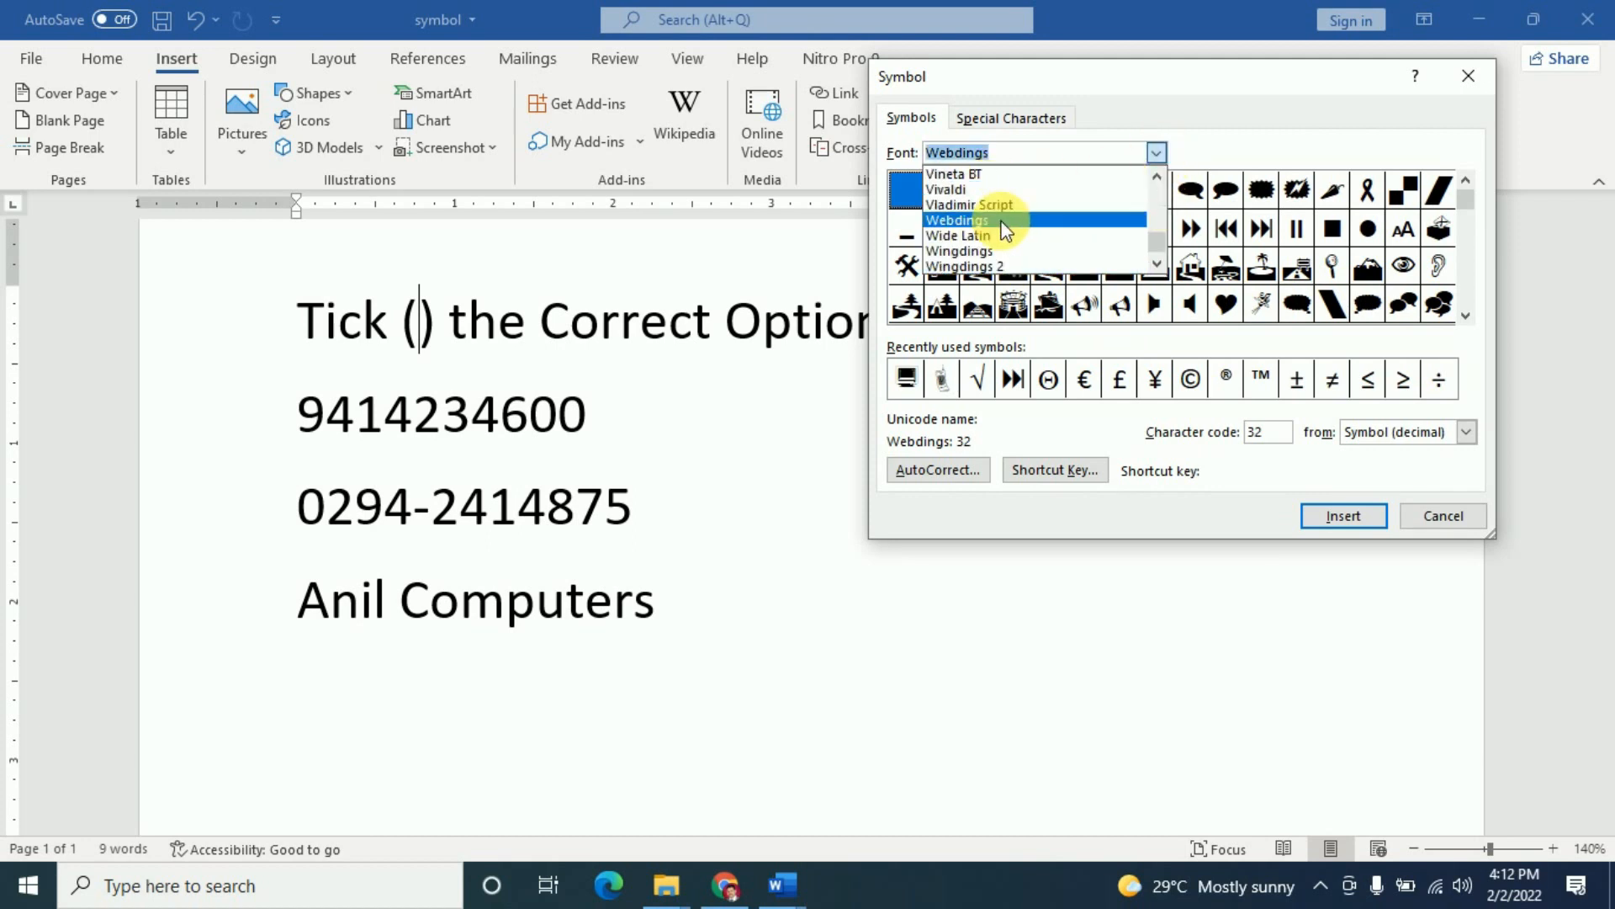
{"action": "left_click", "coordinate": [1002, 219]}
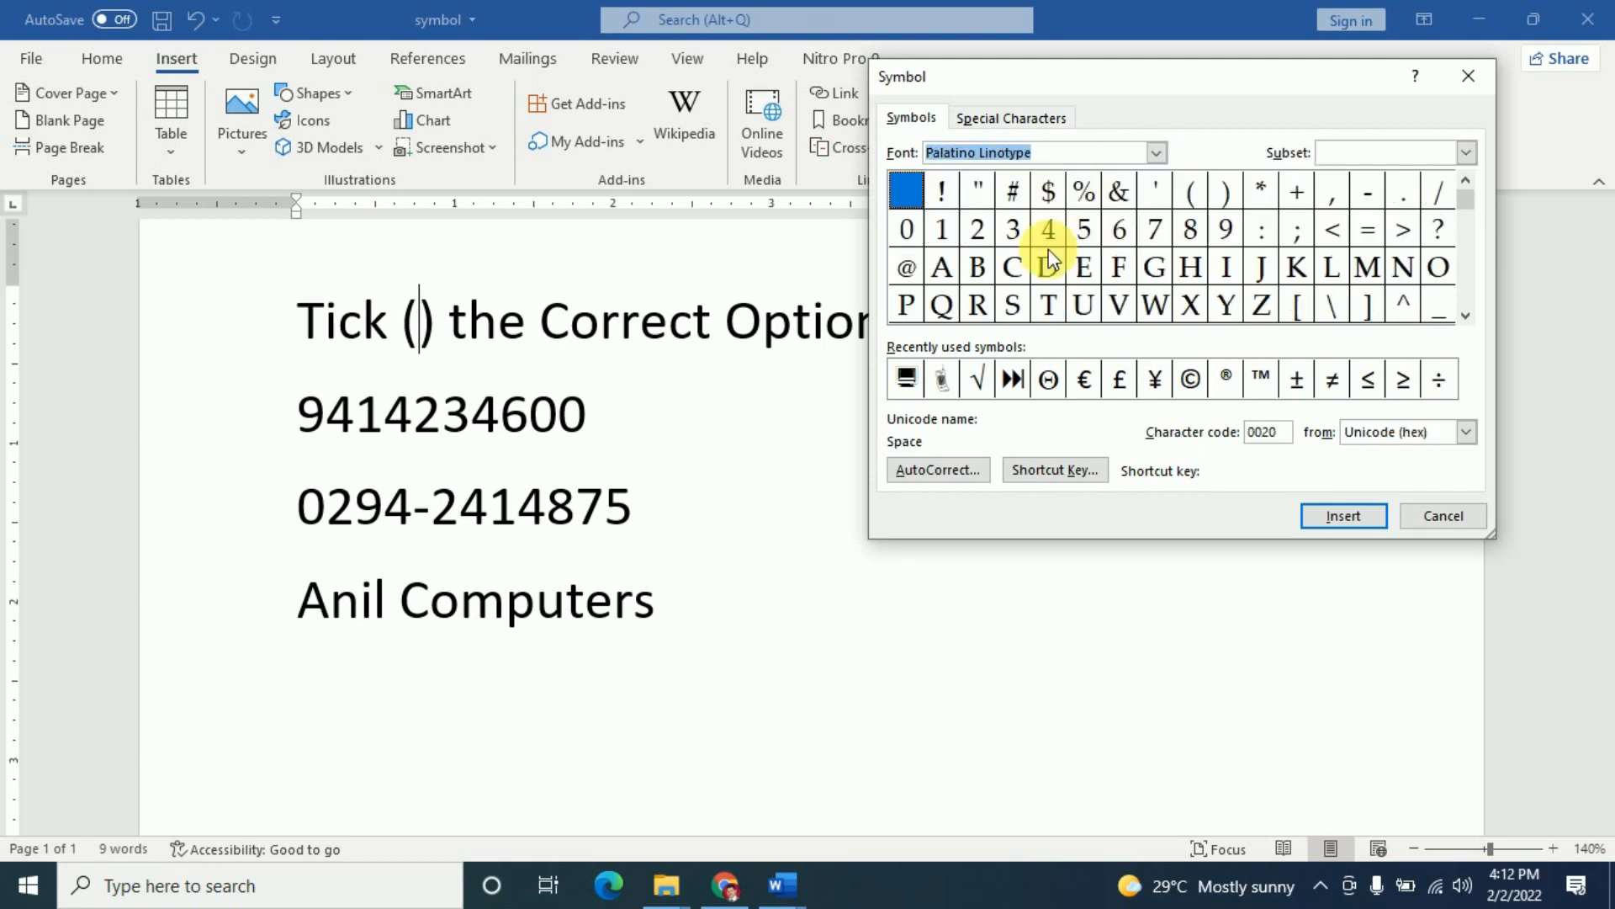
- Find the √ square root symbol and insert it between the parentheses of the Tick line
{"action": "left_click", "coordinate": [1466, 317]}
{"action": "left_click", "coordinate": [1466, 316]}
{"action": "left_click", "coordinate": [1466, 316]}
{"action": "left_click", "coordinate": [1465, 316]}
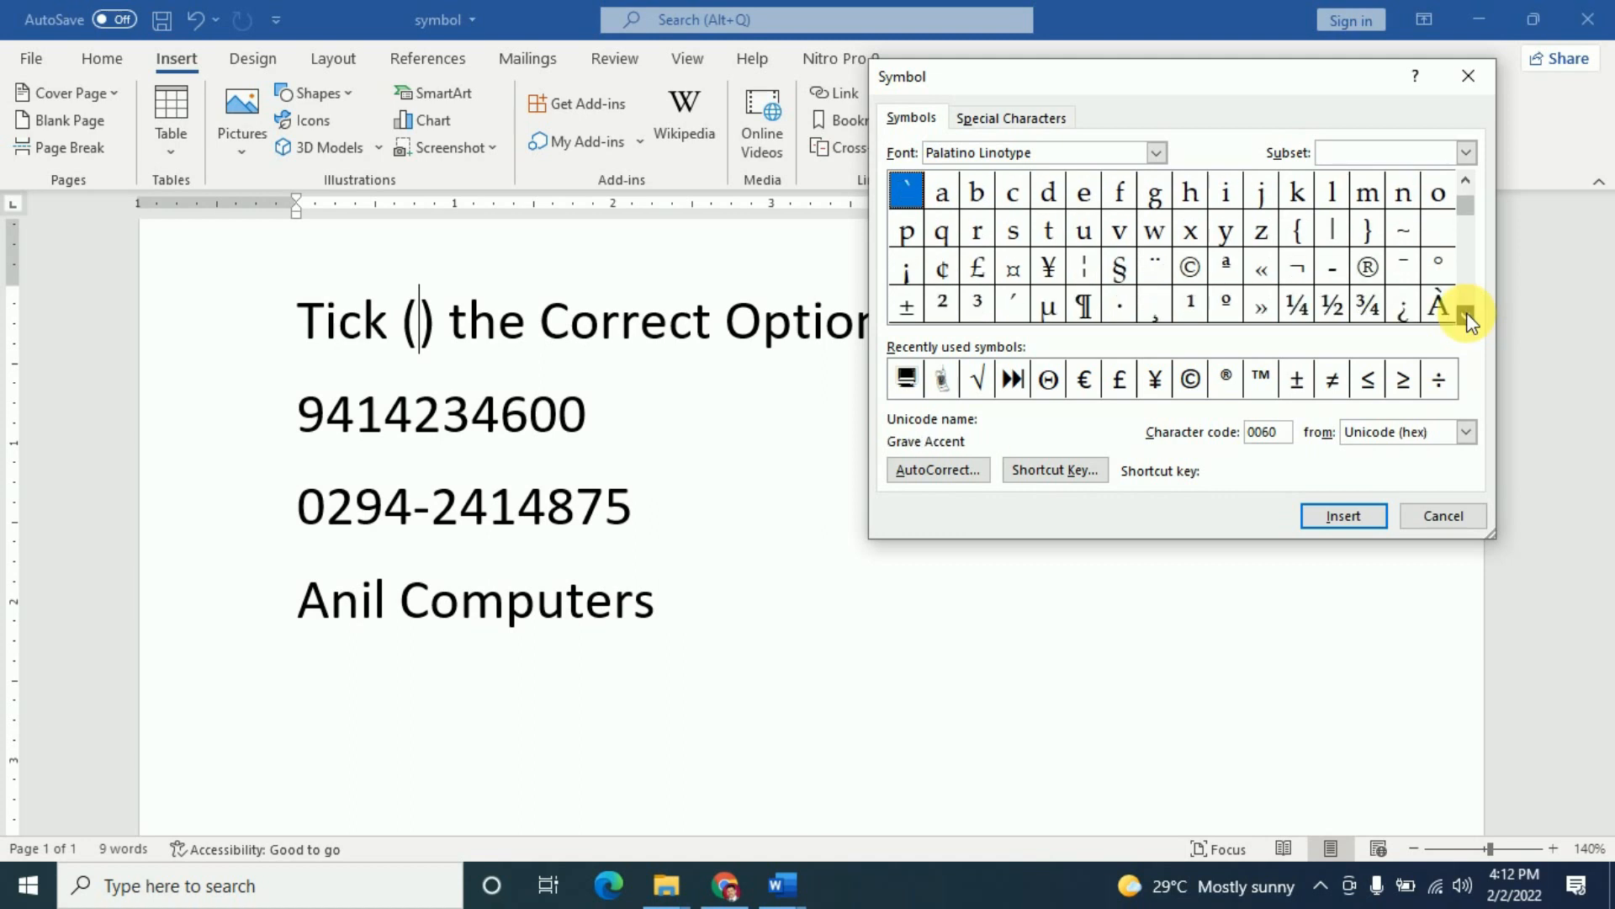
{"action": "left_click", "coordinate": [1467, 315]}
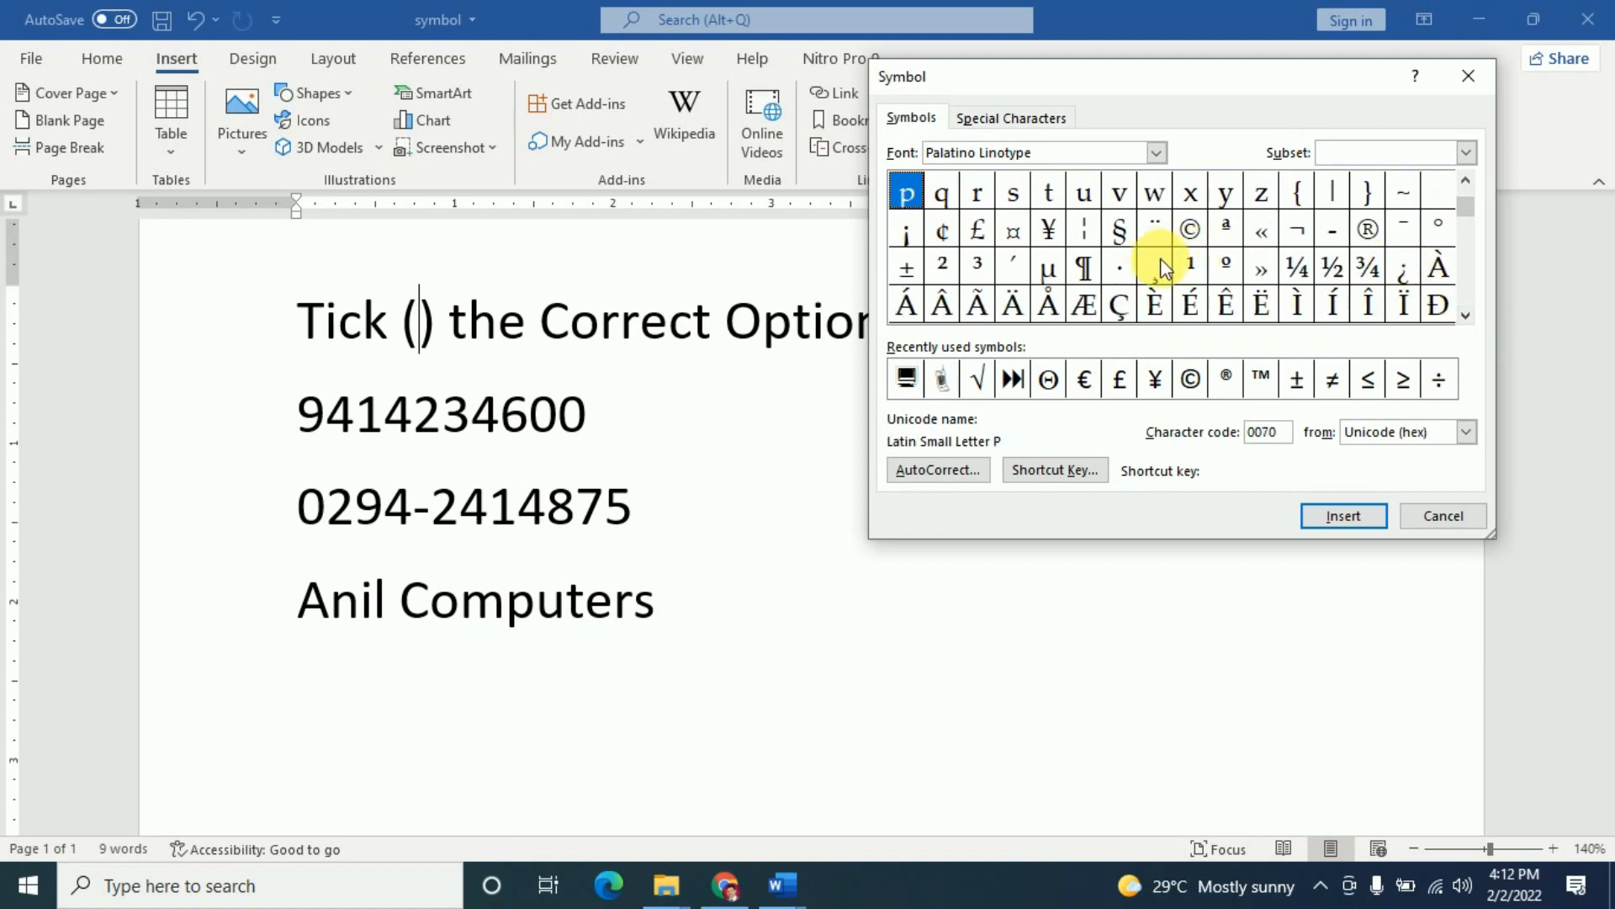
{"action": "left_click", "coordinate": [1466, 315]}
{"action": "left_click", "coordinate": [1467, 315]}
{"action": "left_click", "coordinate": [1467, 315]}
{"action": "left_click", "coordinate": [1466, 315]}
{"action": "left_click_drag", "start_coordinate": [1467, 220], "coordinate": [1462, 200]}
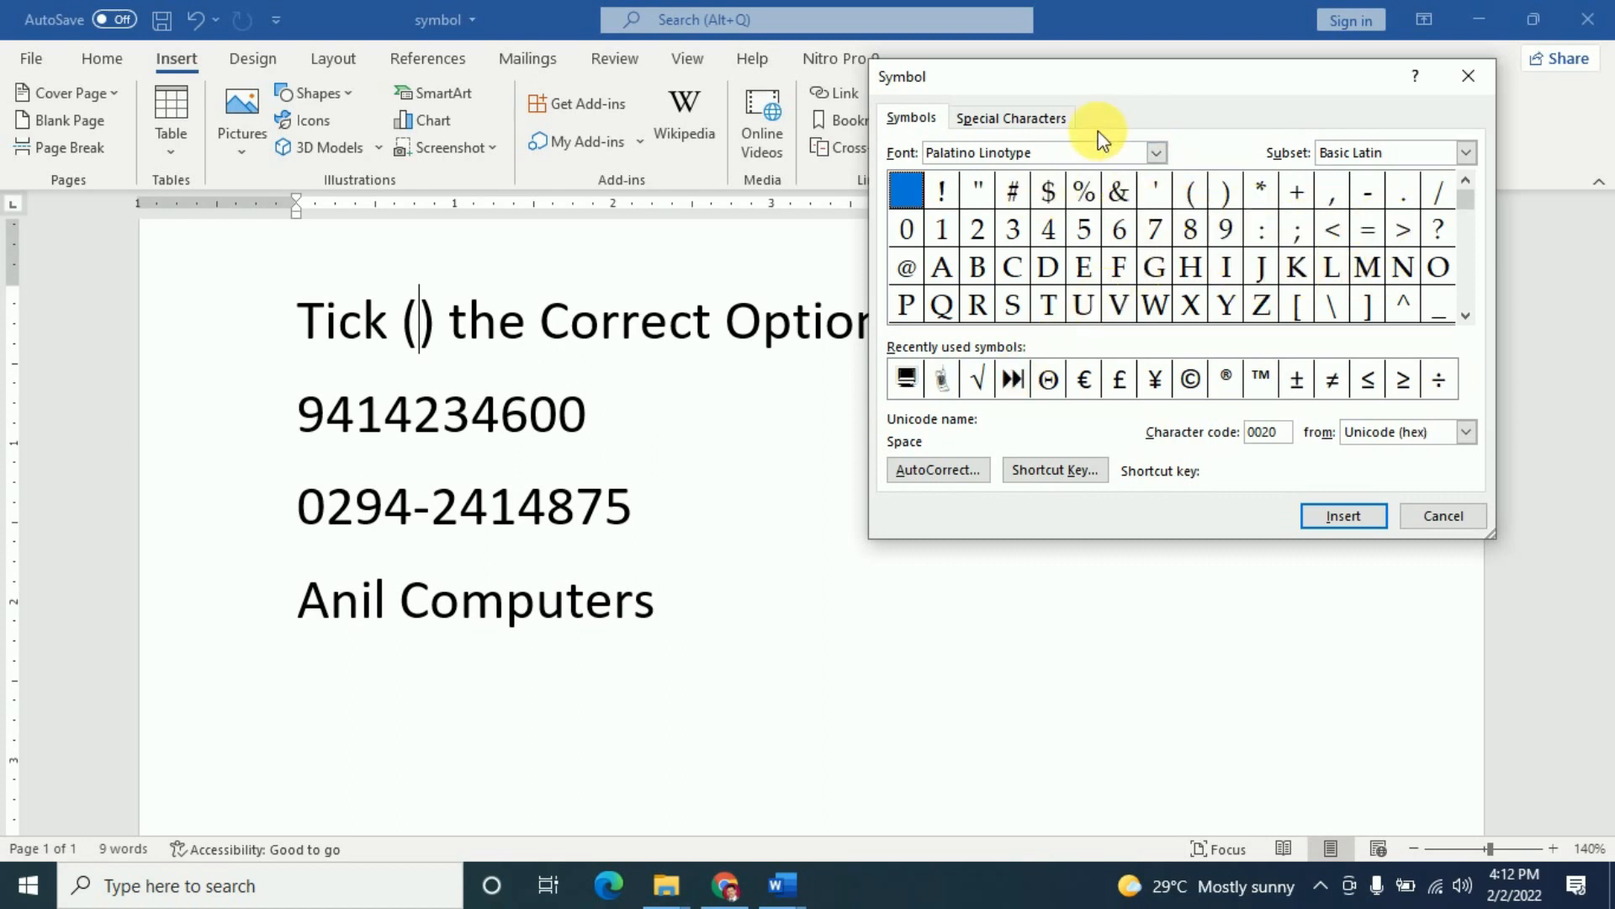
{"action": "left_click", "coordinate": [982, 383]}
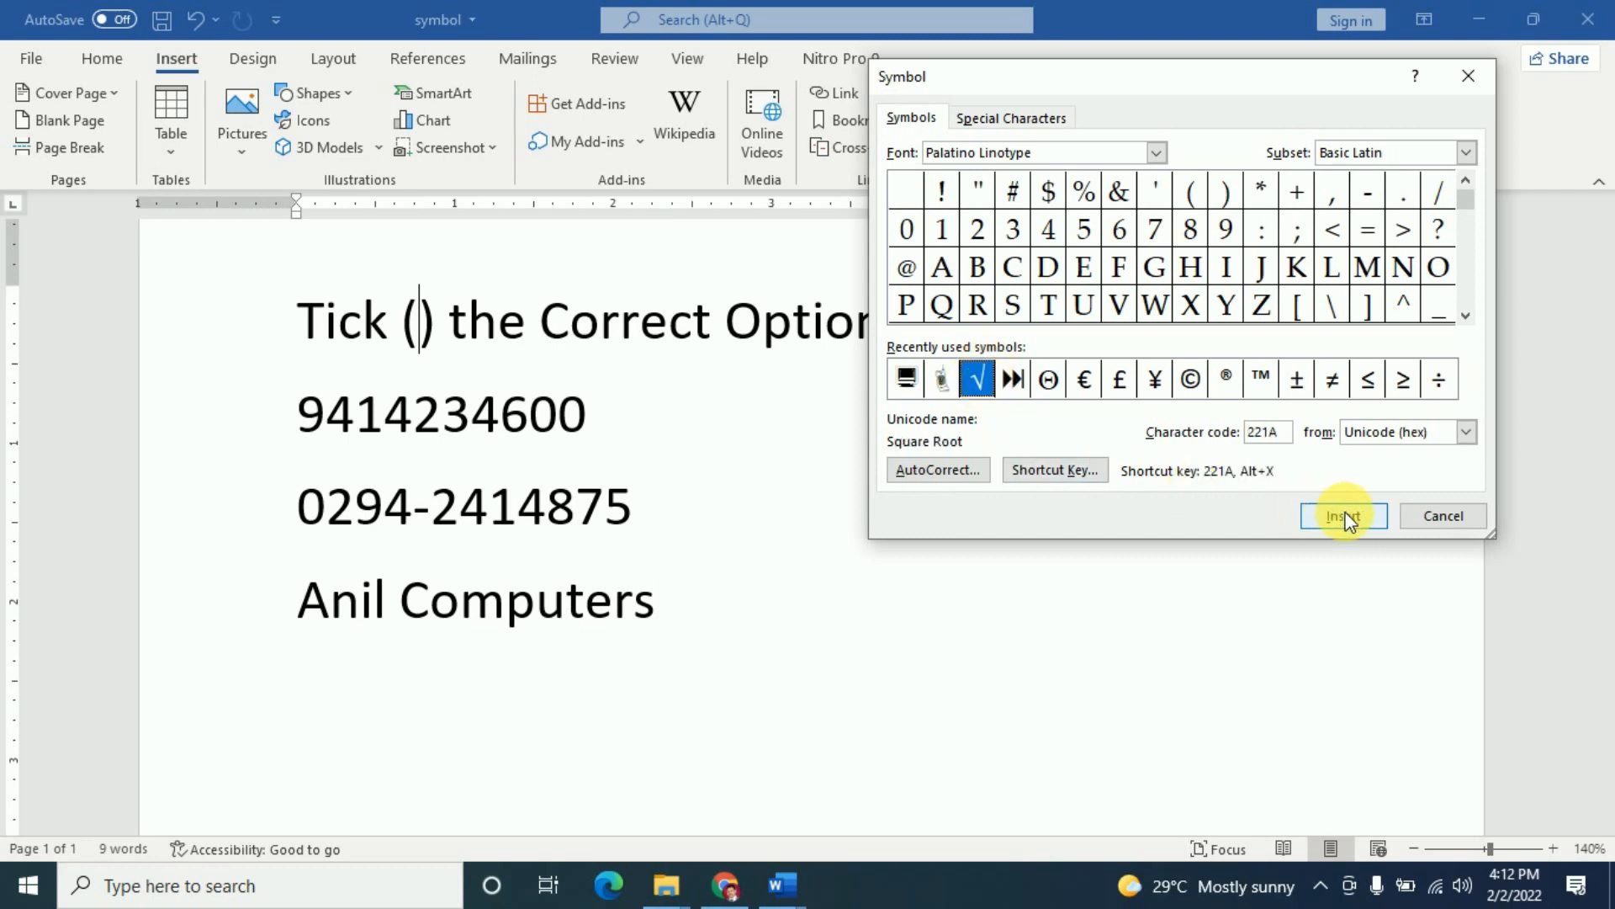
{"action": "left_click", "coordinate": [1305, 514]}
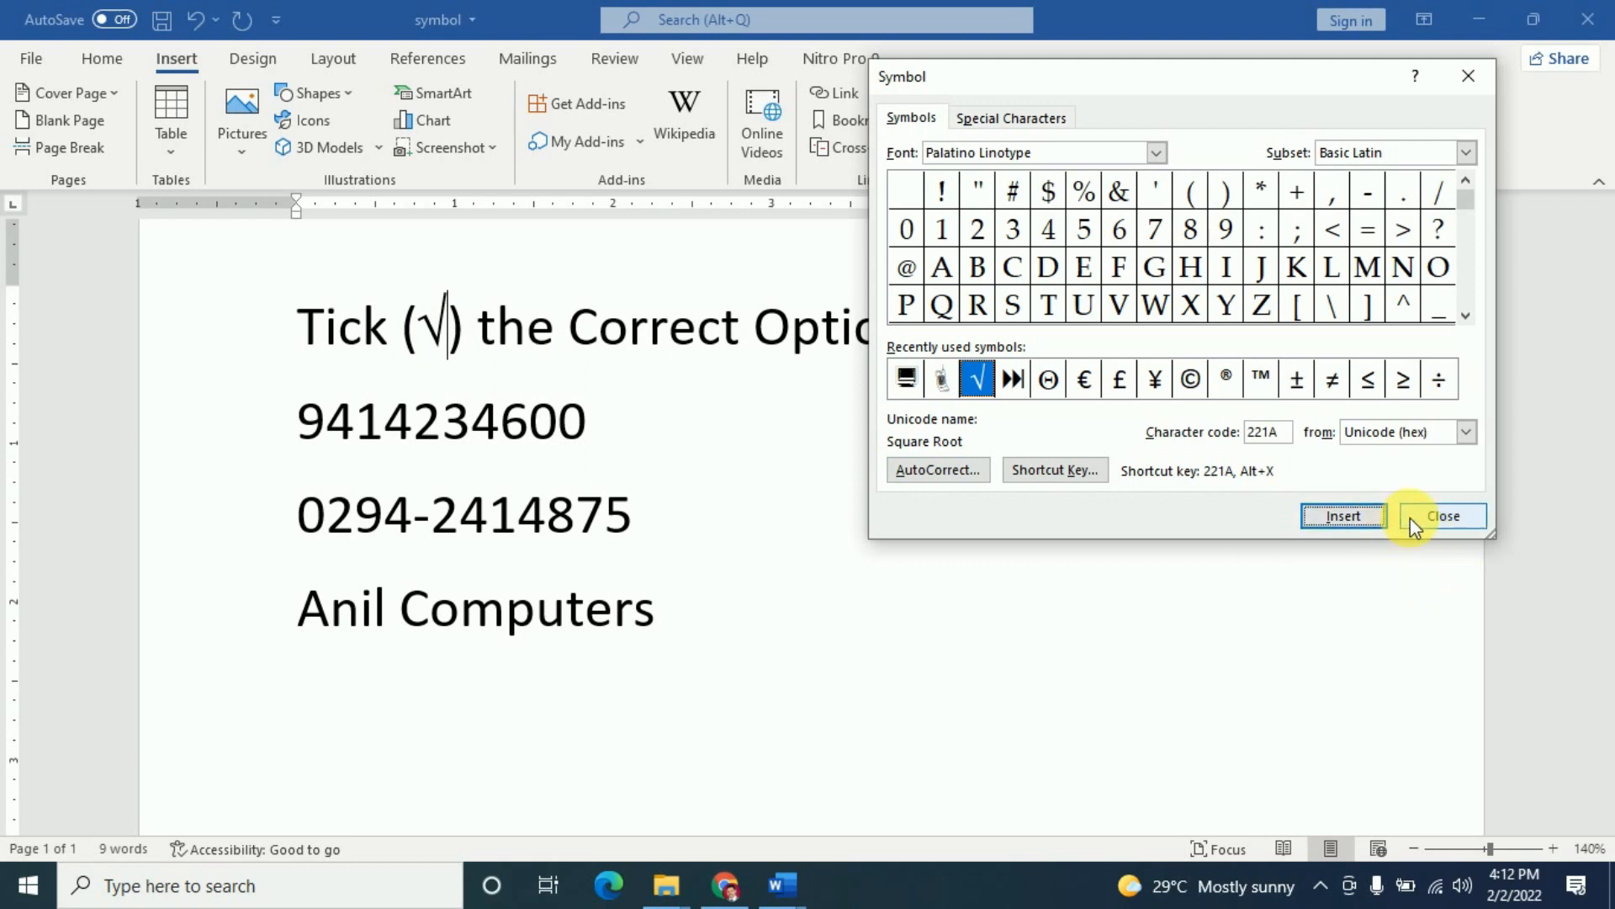
{"action": "left_click", "coordinate": [307, 422]}
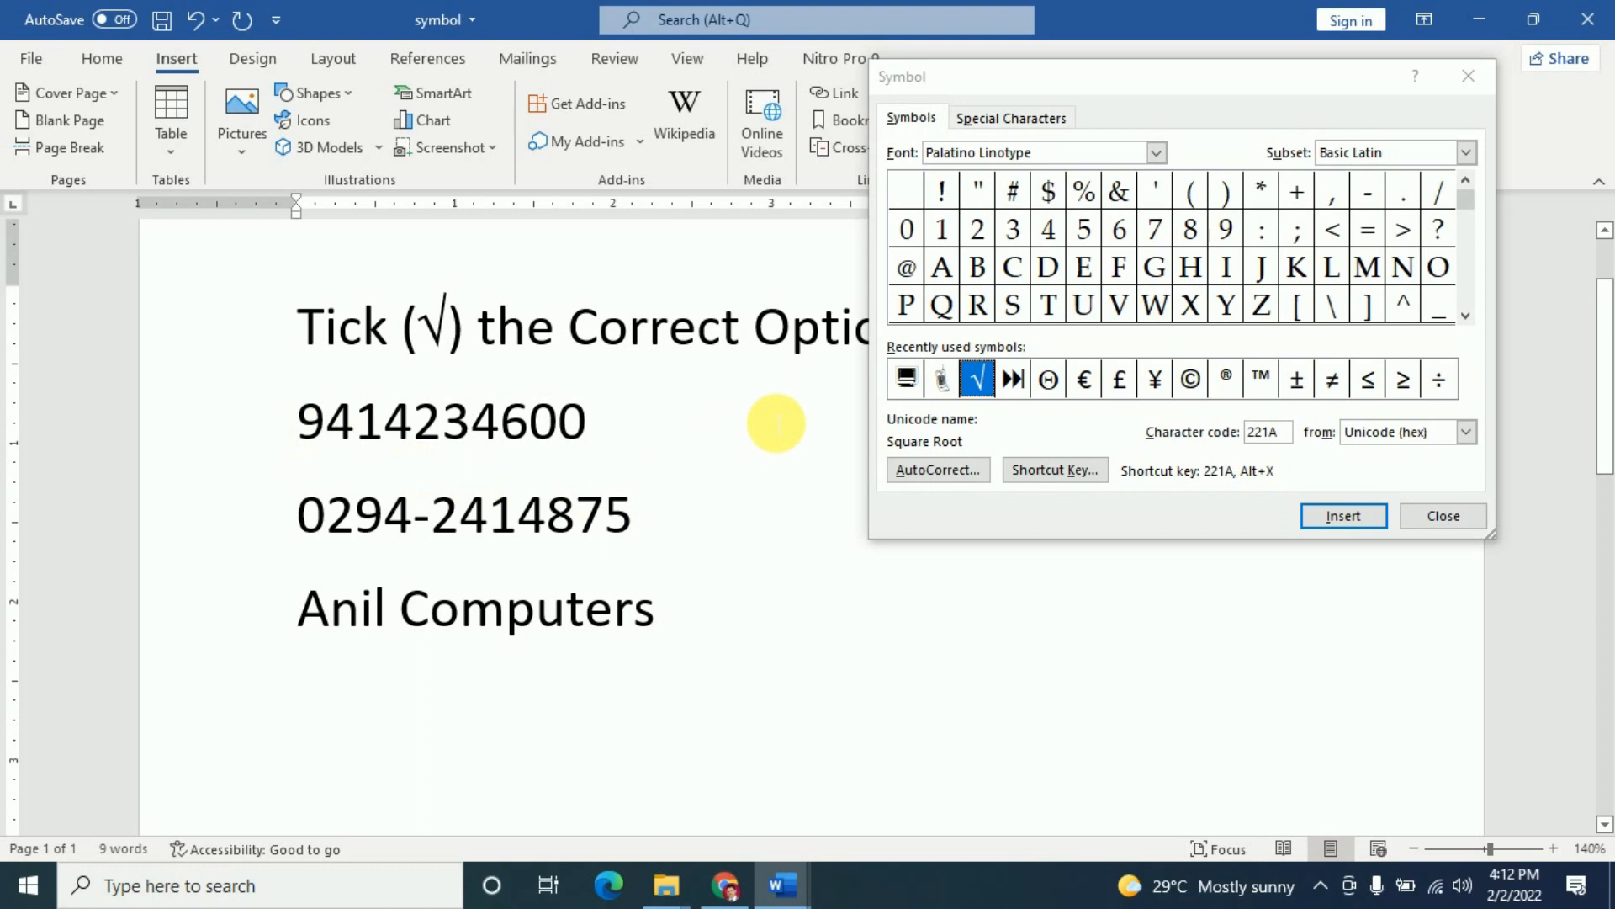
{"action": "left_click", "coordinate": [1158, 154]}
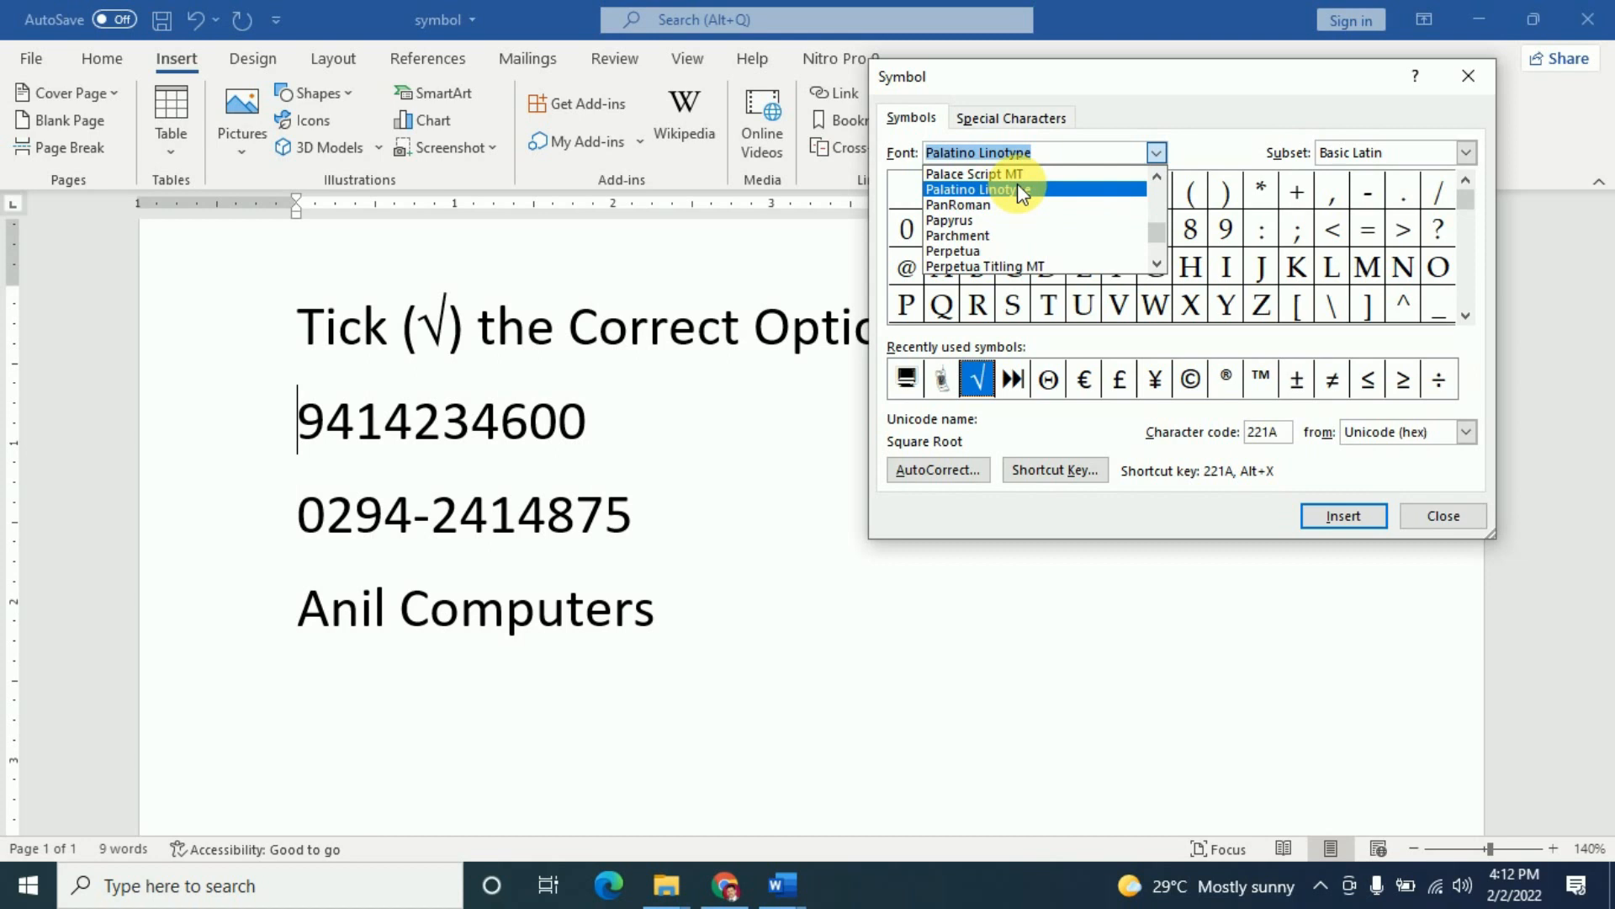
{"action": "type", "text": "we"}
{"action": "left_click", "coordinate": [989, 182]}
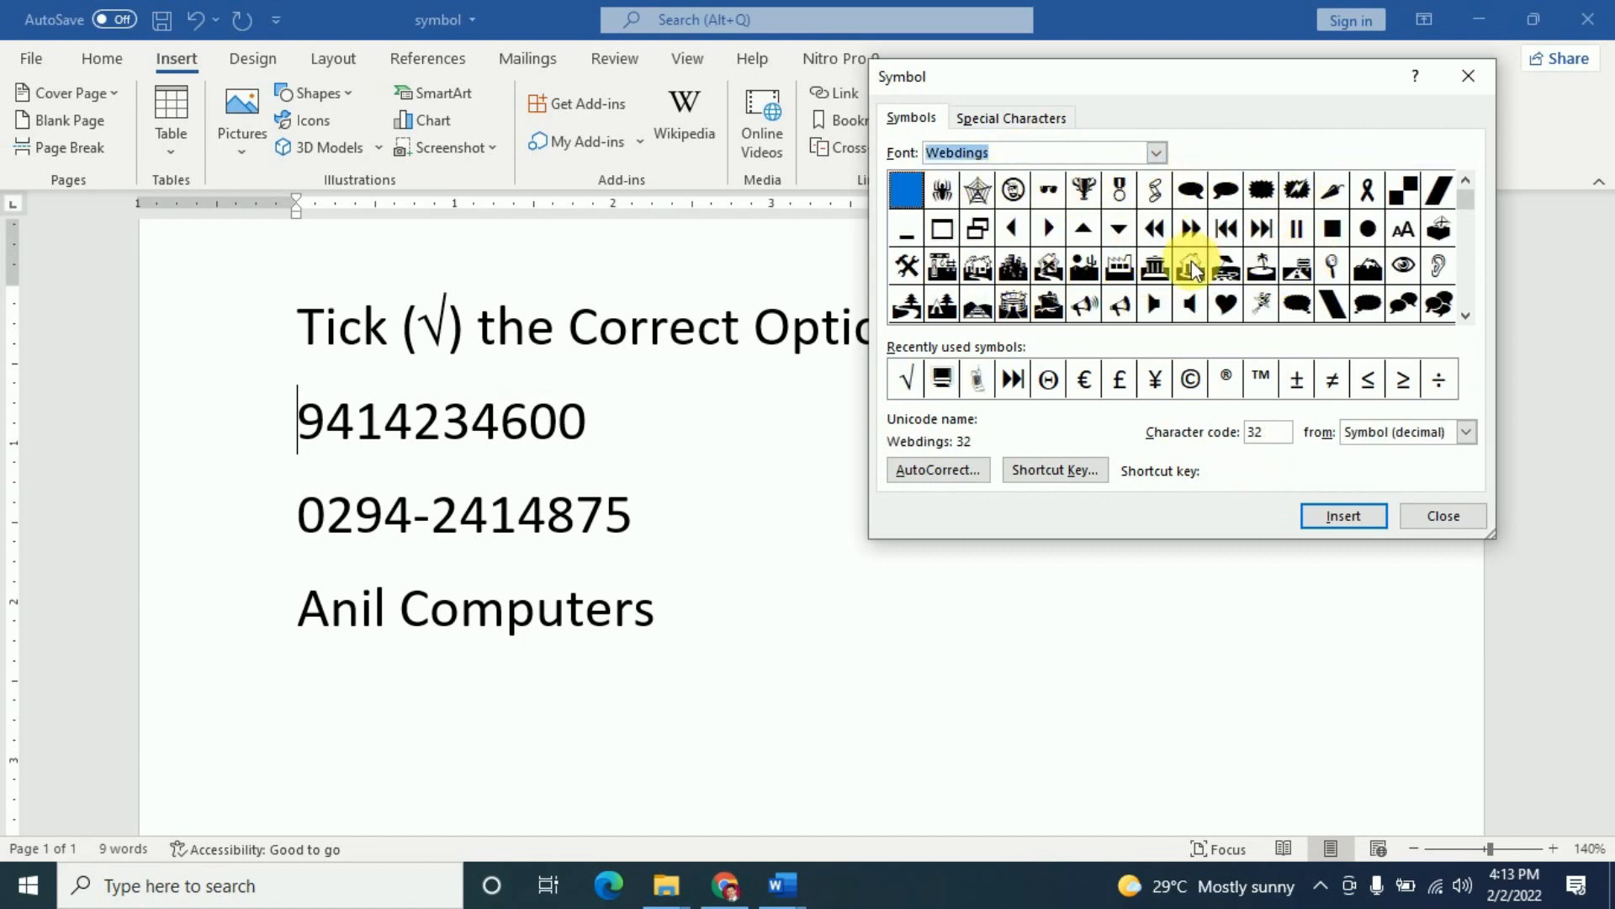
{"action": "left_click", "coordinate": [1466, 317]}
{"action": "left_click", "coordinate": [1466, 317]}
{"action": "left_click", "coordinate": [1466, 318]}
{"action": "scroll", "coordinate": [1198, 311], "scroll_direction": "down", "scroll_amount": 1}
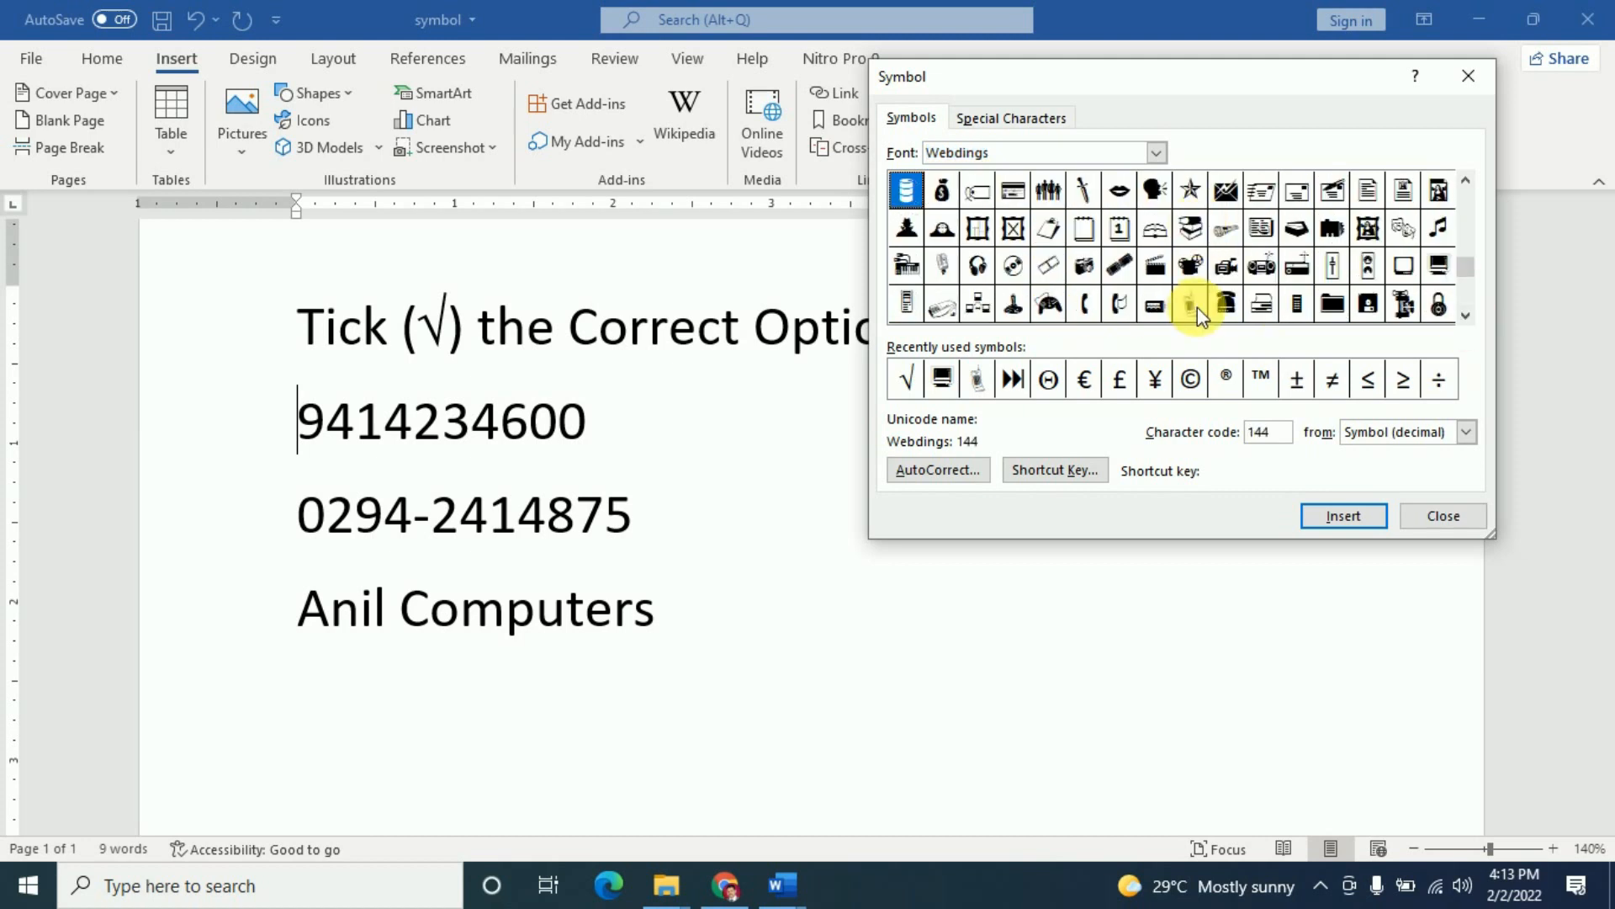
{"action": "left_click", "coordinate": [1190, 304]}
{"action": "left_click", "coordinate": [1341, 515]}
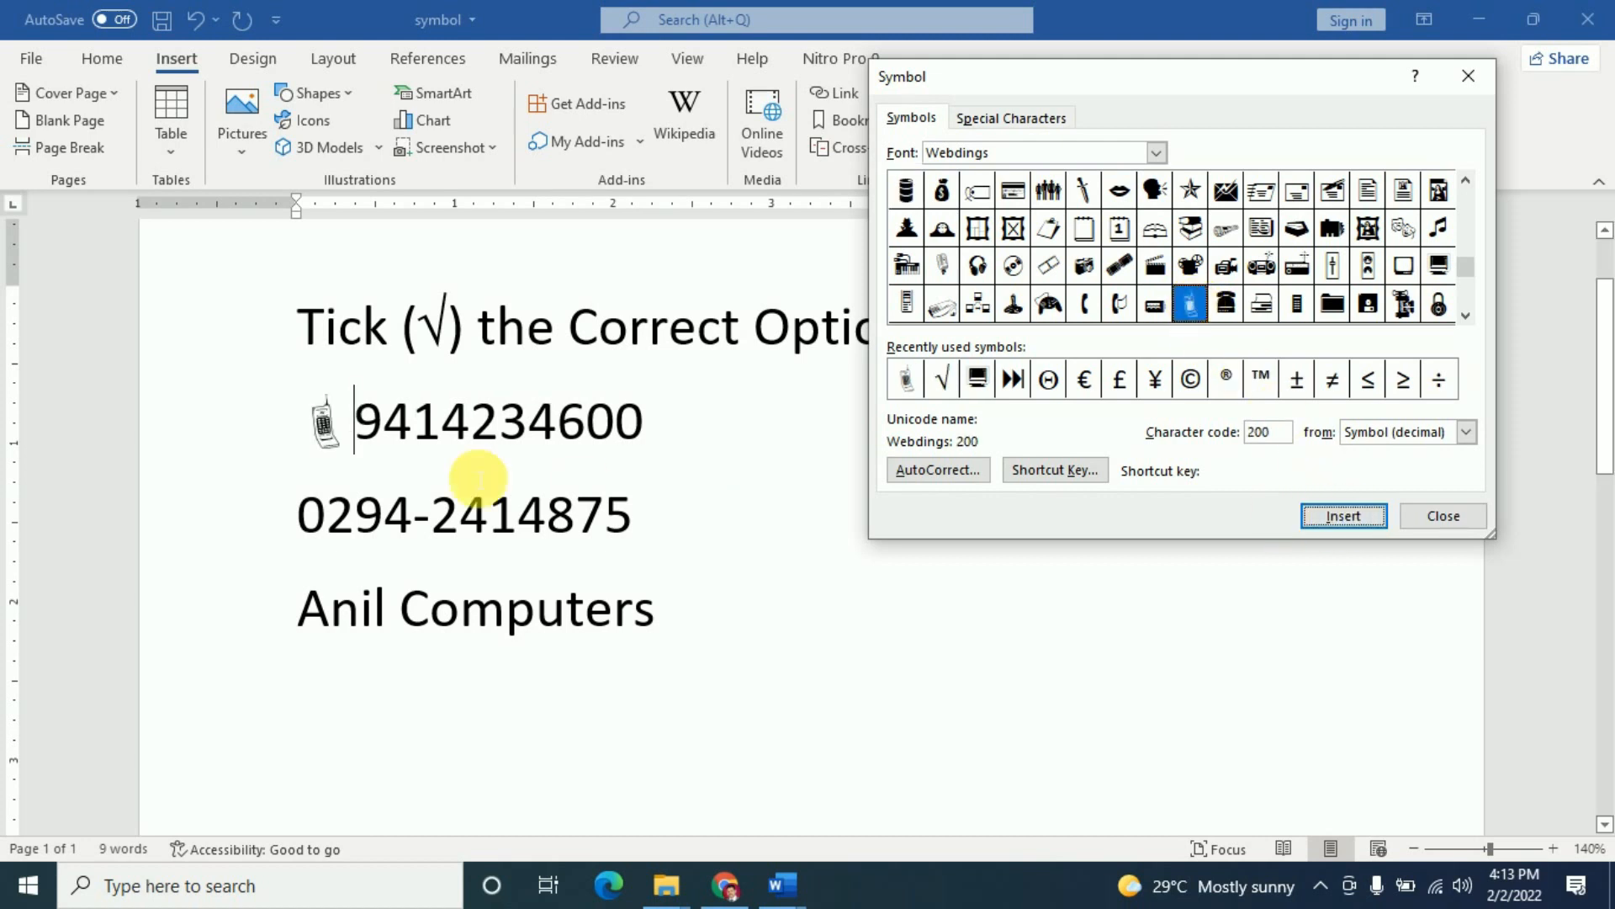
{"action": "left_click", "coordinate": [290, 515]}
{"action": "left_click", "coordinate": [1226, 304]}
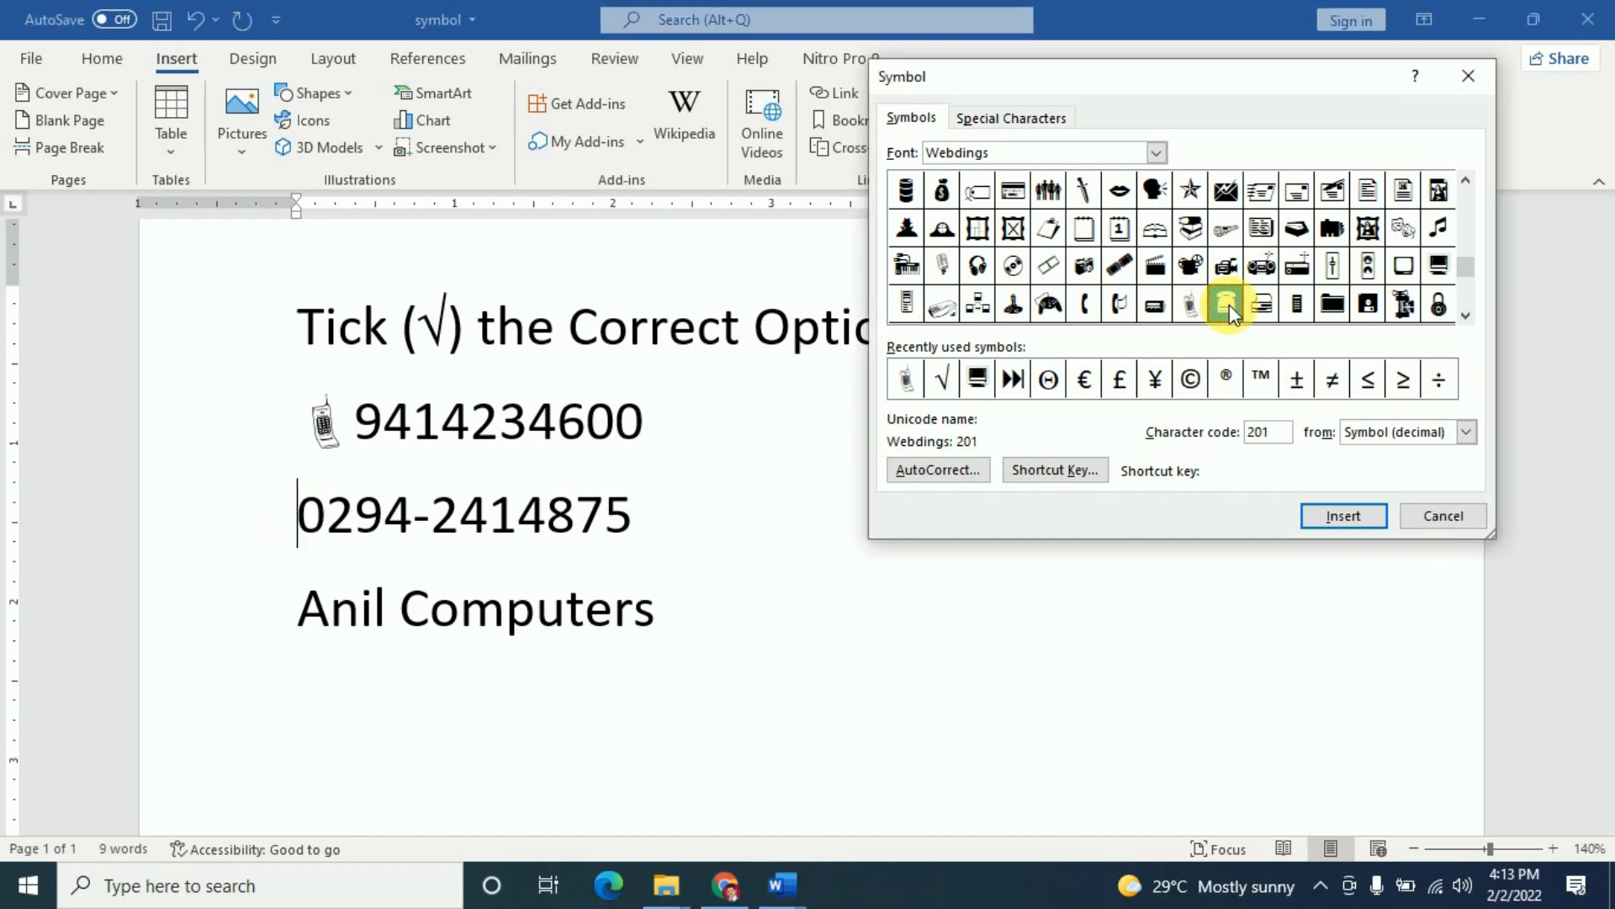
{"action": "left_click", "coordinate": [1342, 516]}
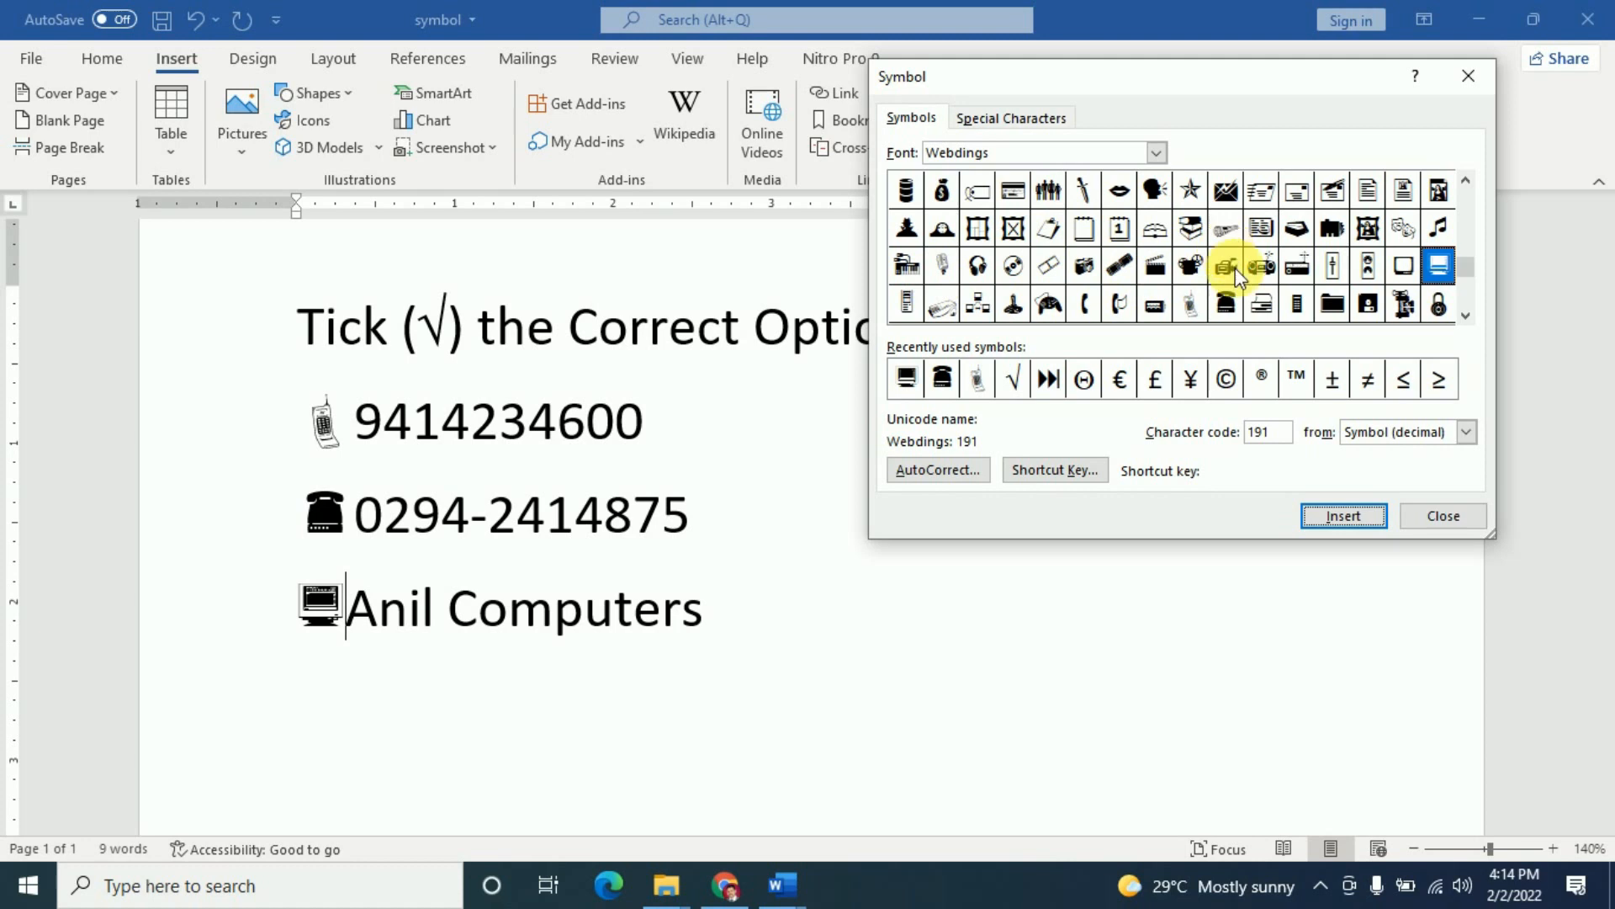
{"action": "left_click", "coordinate": [1449, 516]}
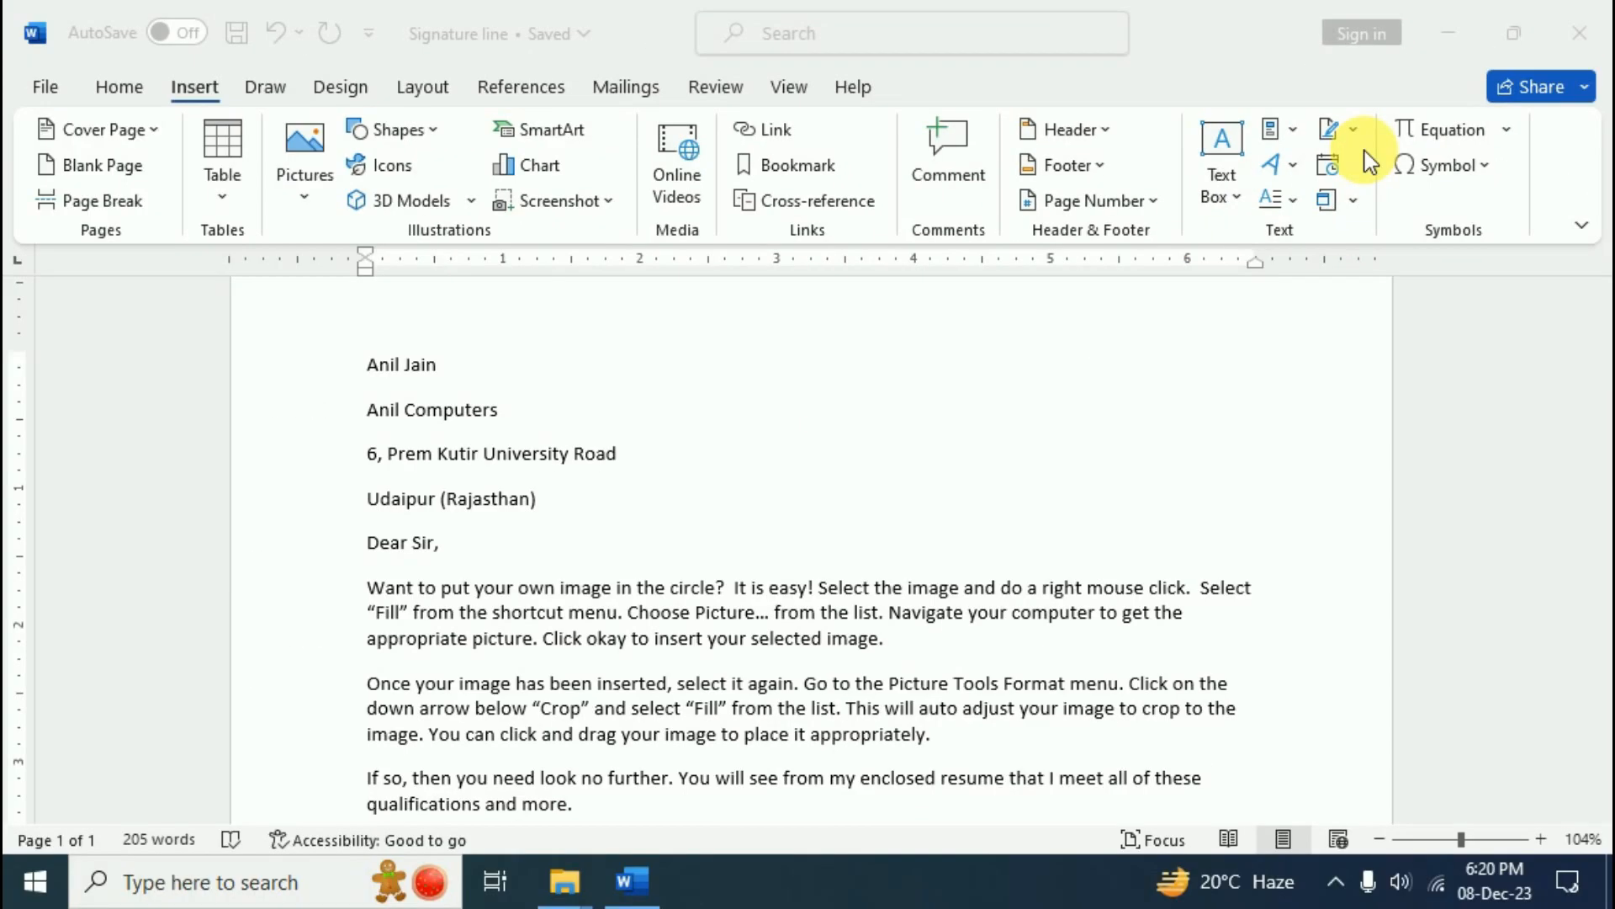
- Put the cursor on the blank line below 'Sincerely,' and start a Microsoft Office Signature Line
{"action": "scroll", "coordinate": [673, 622], "scroll_direction": "down", "scroll_amount": 6}
{"action": "scroll", "coordinate": [673, 620], "scroll_direction": "up", "scroll_amount": 4}
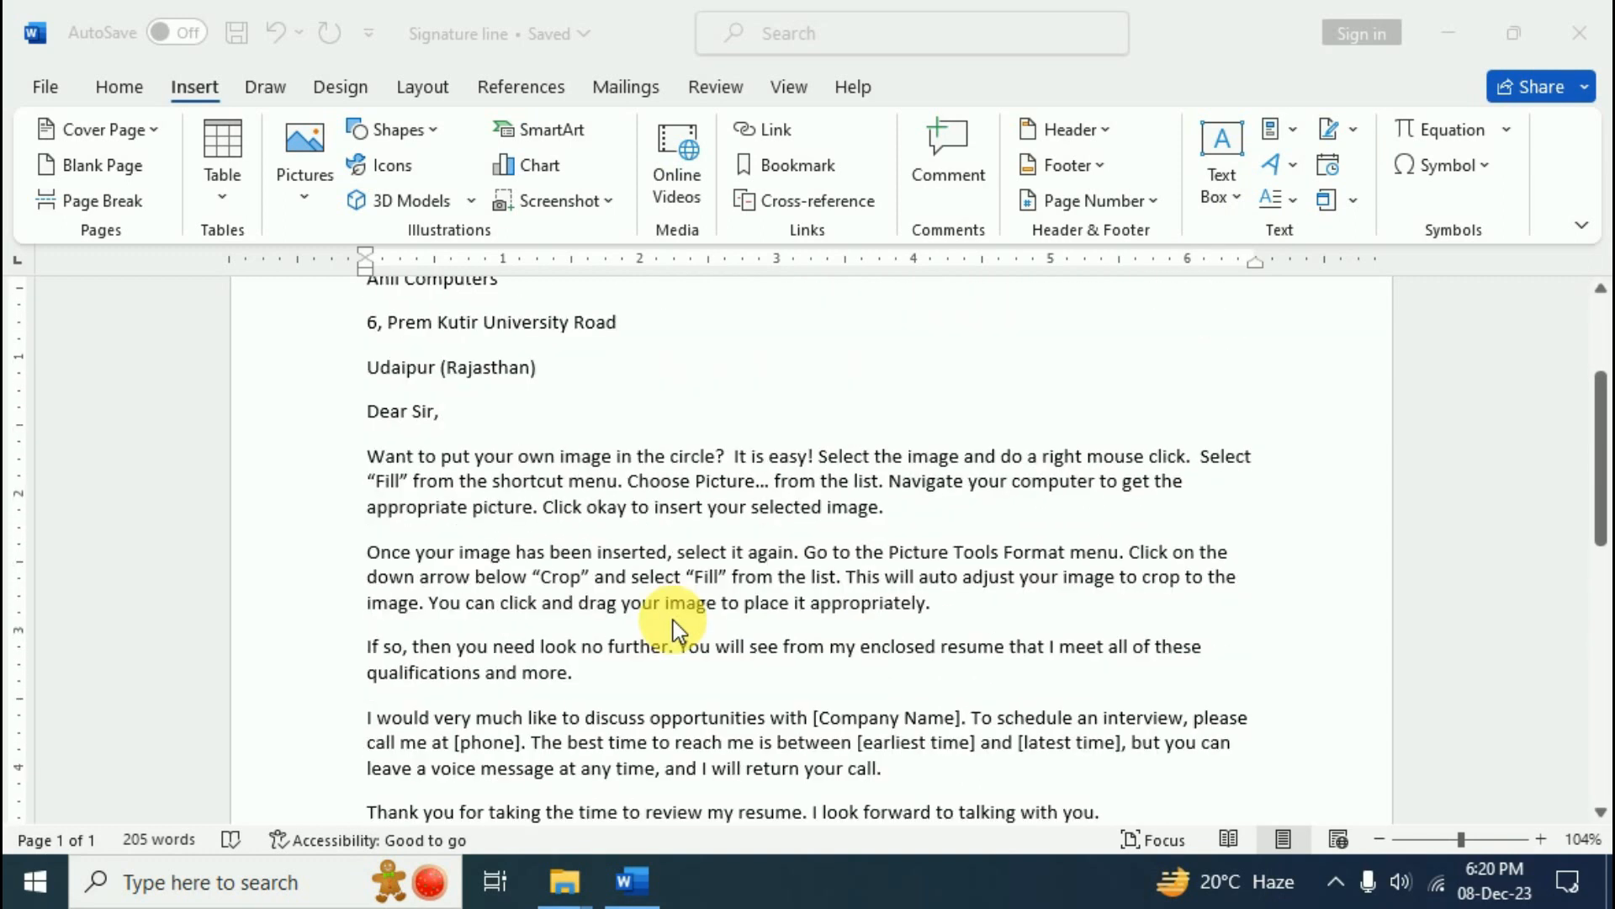
{"action": "left_click", "coordinate": [1351, 133]}
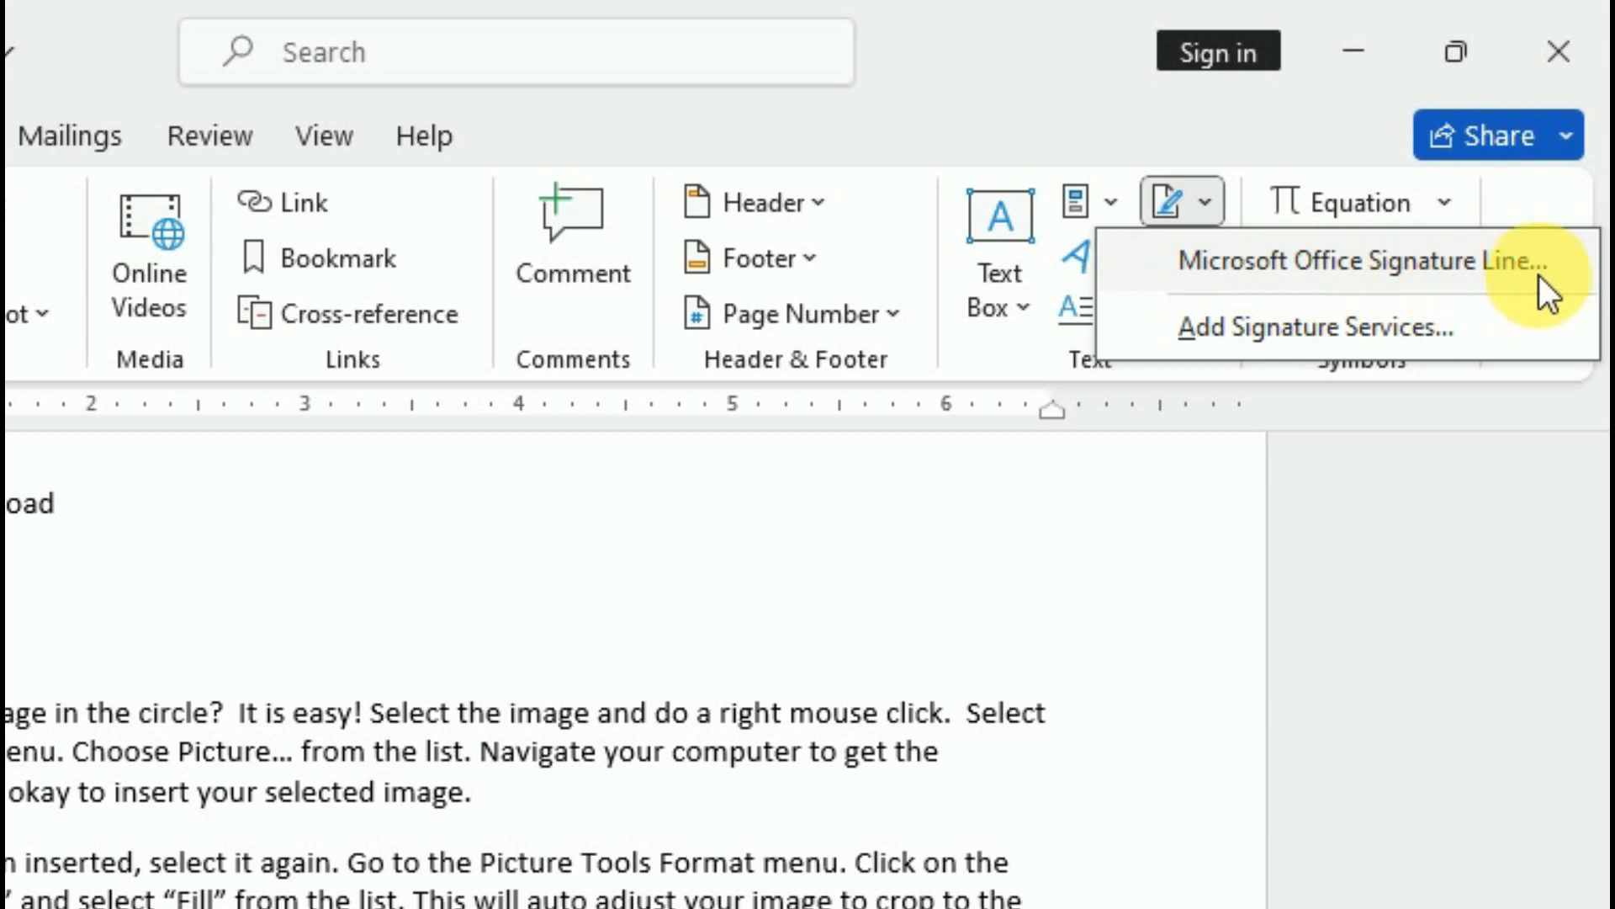
{"action": "left_click", "coordinate": [239, 789]}
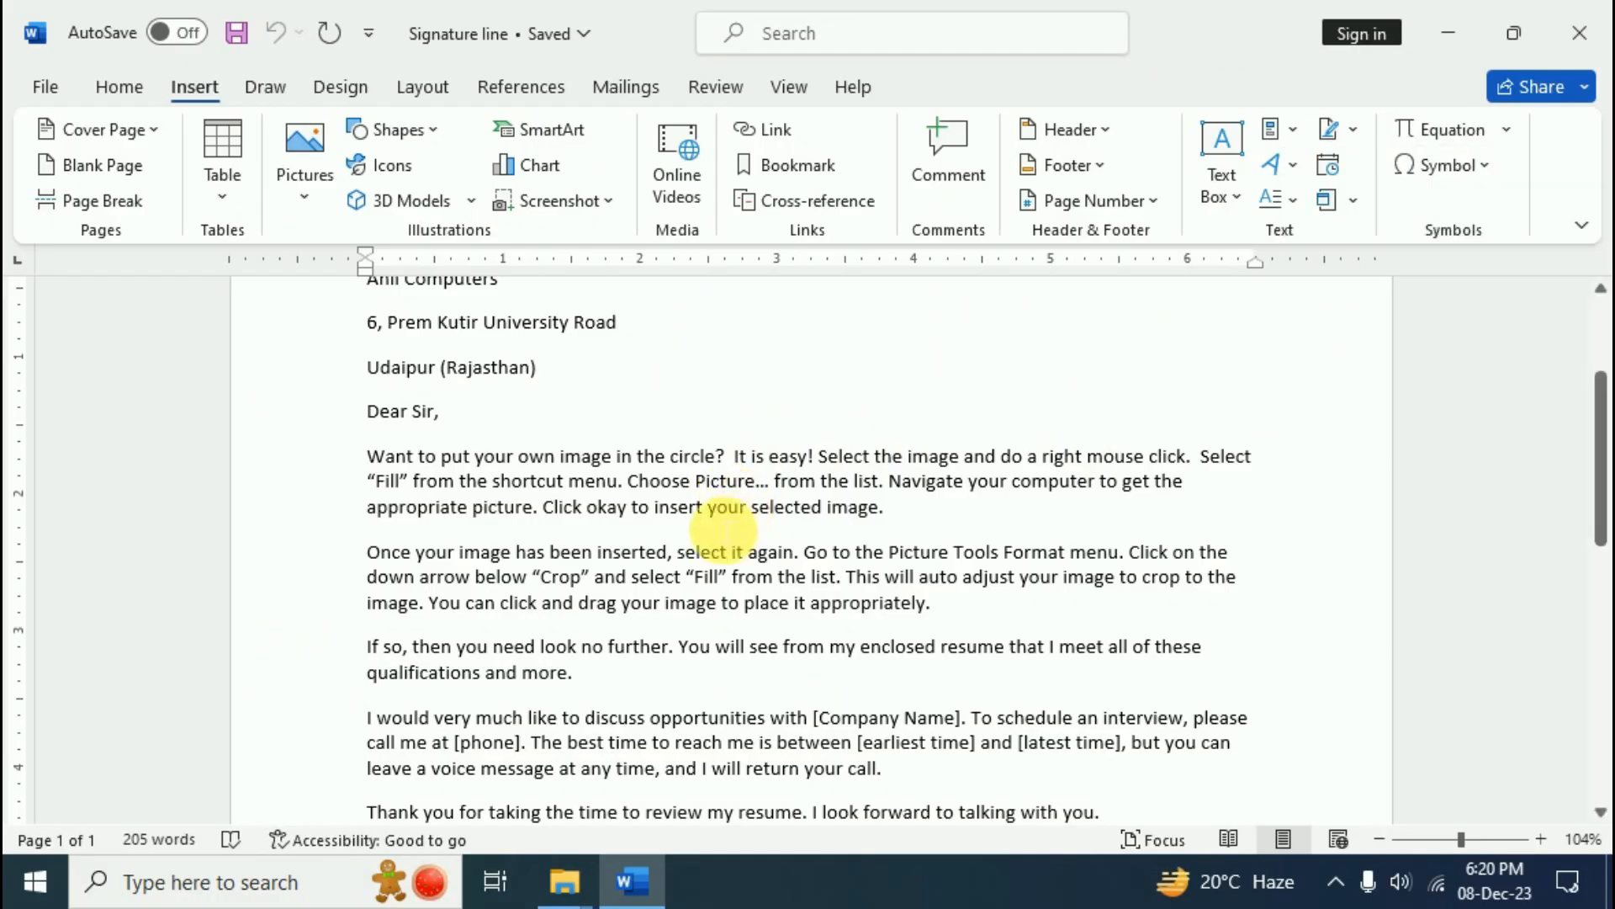
{"action": "scroll", "coordinate": [724, 528], "scroll_direction": "down", "scroll_amount": 4}
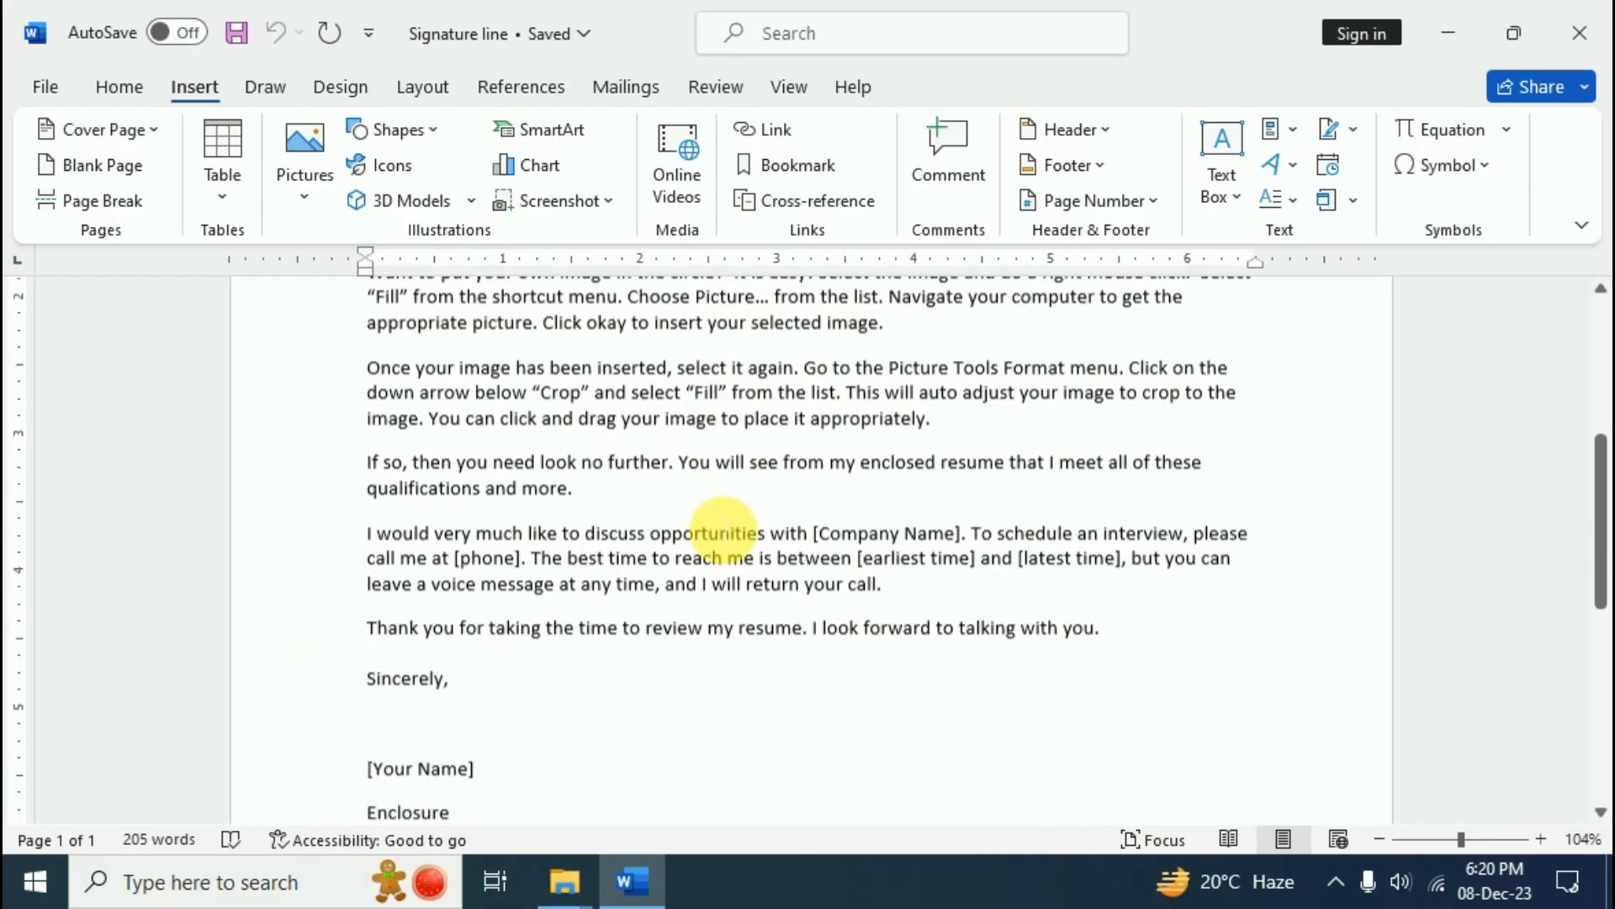
{"action": "left_click", "coordinate": [450, 589]}
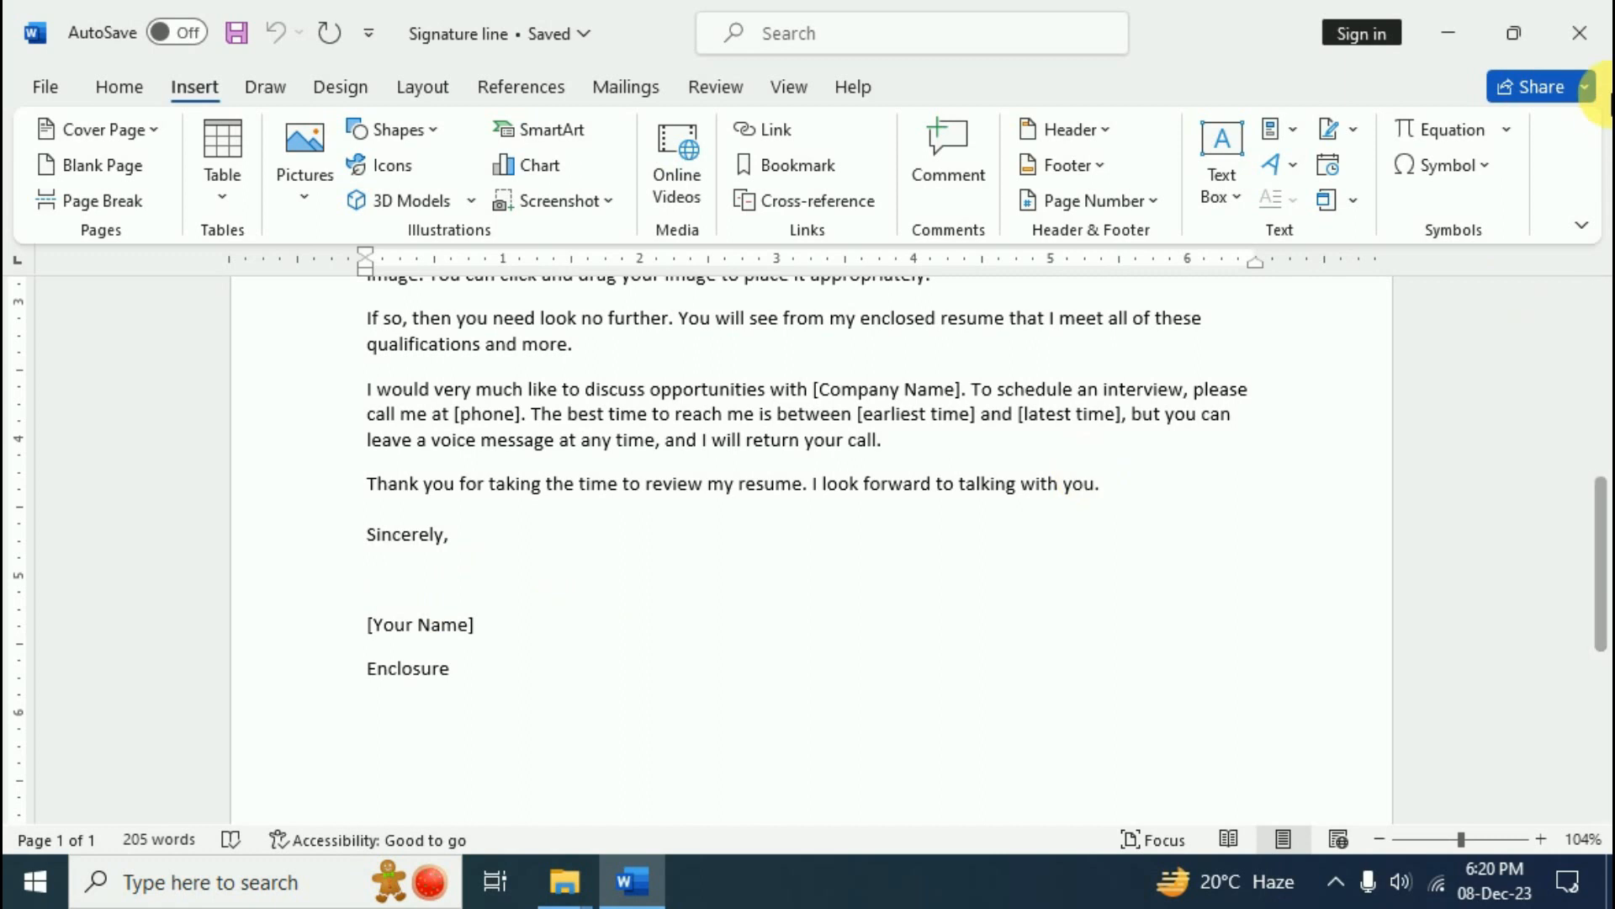
{"action": "left_click", "coordinate": [1356, 129]}
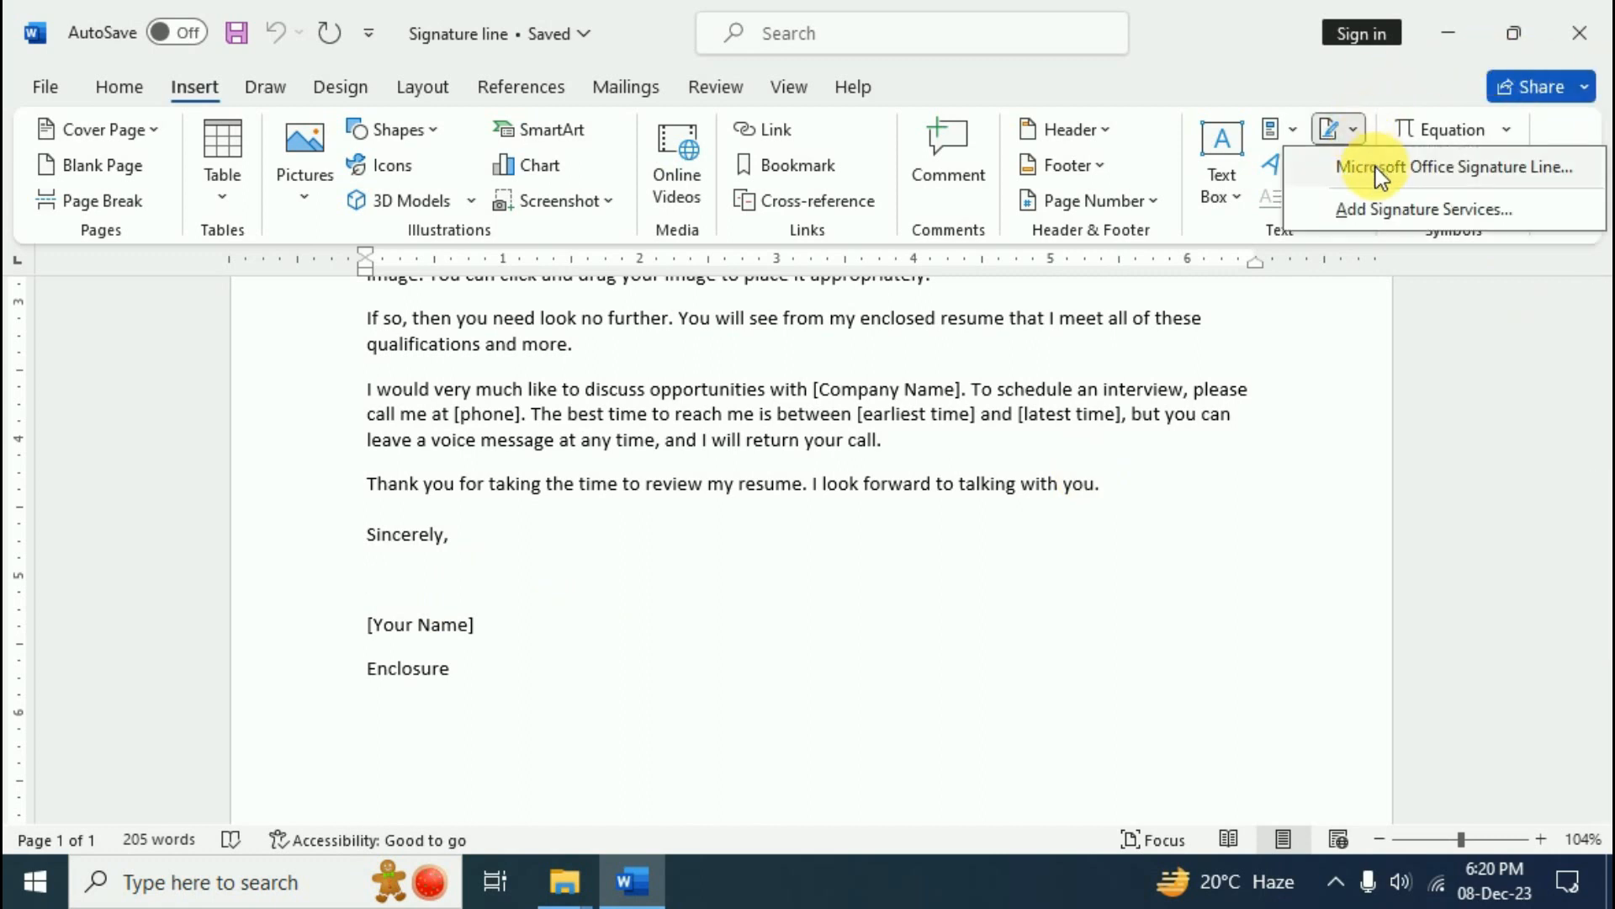
{"action": "left_click", "coordinate": [1375, 169]}
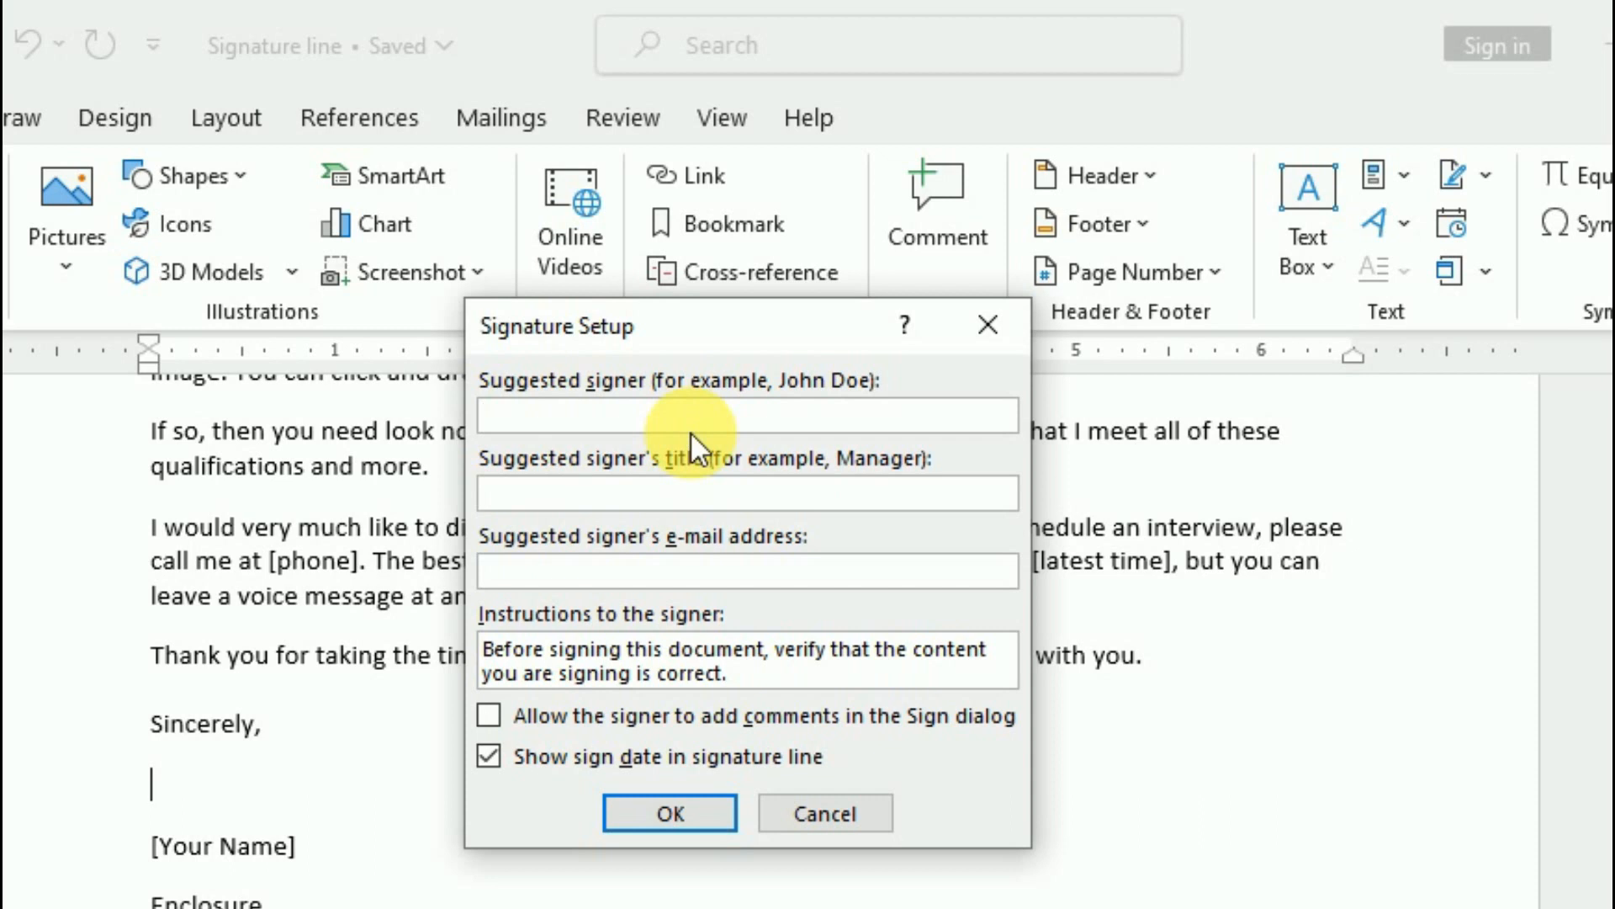
- Enter the signer's name, title 'Course Director' and e-mail, insert the line, then minimise Word
{"action": "type", "text": "ri"}
{"action": "key", "text": "BackSpace"}
{"action": "key", "text": "BackSpace"}
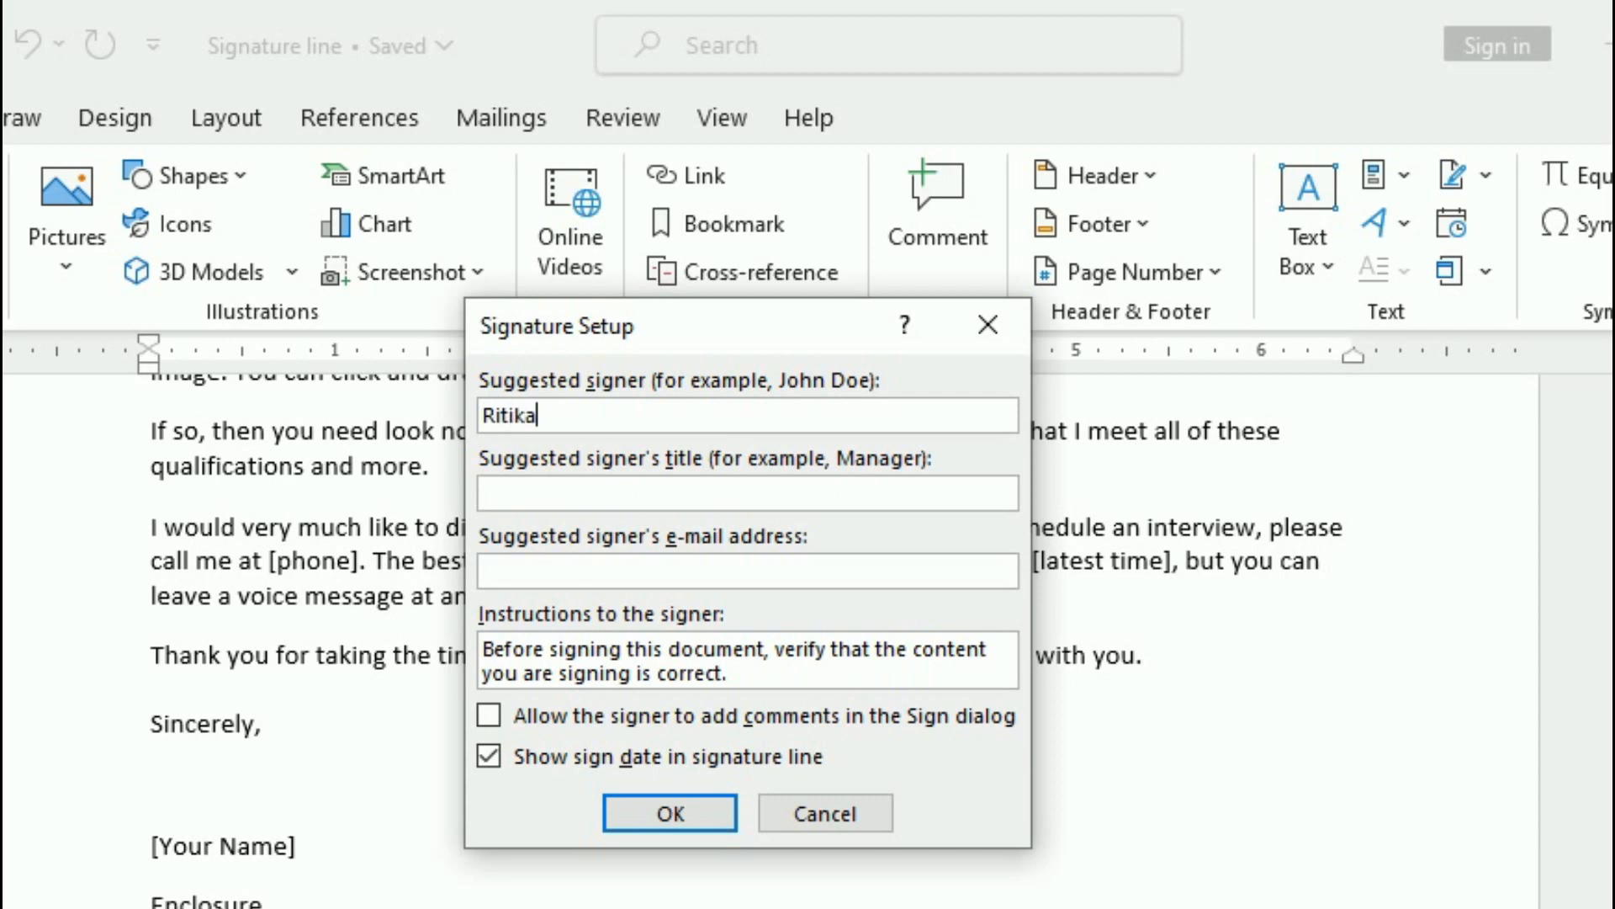
{"action": "type", "text": "Cou"}
{"action": "type", "text": "rse Director"}
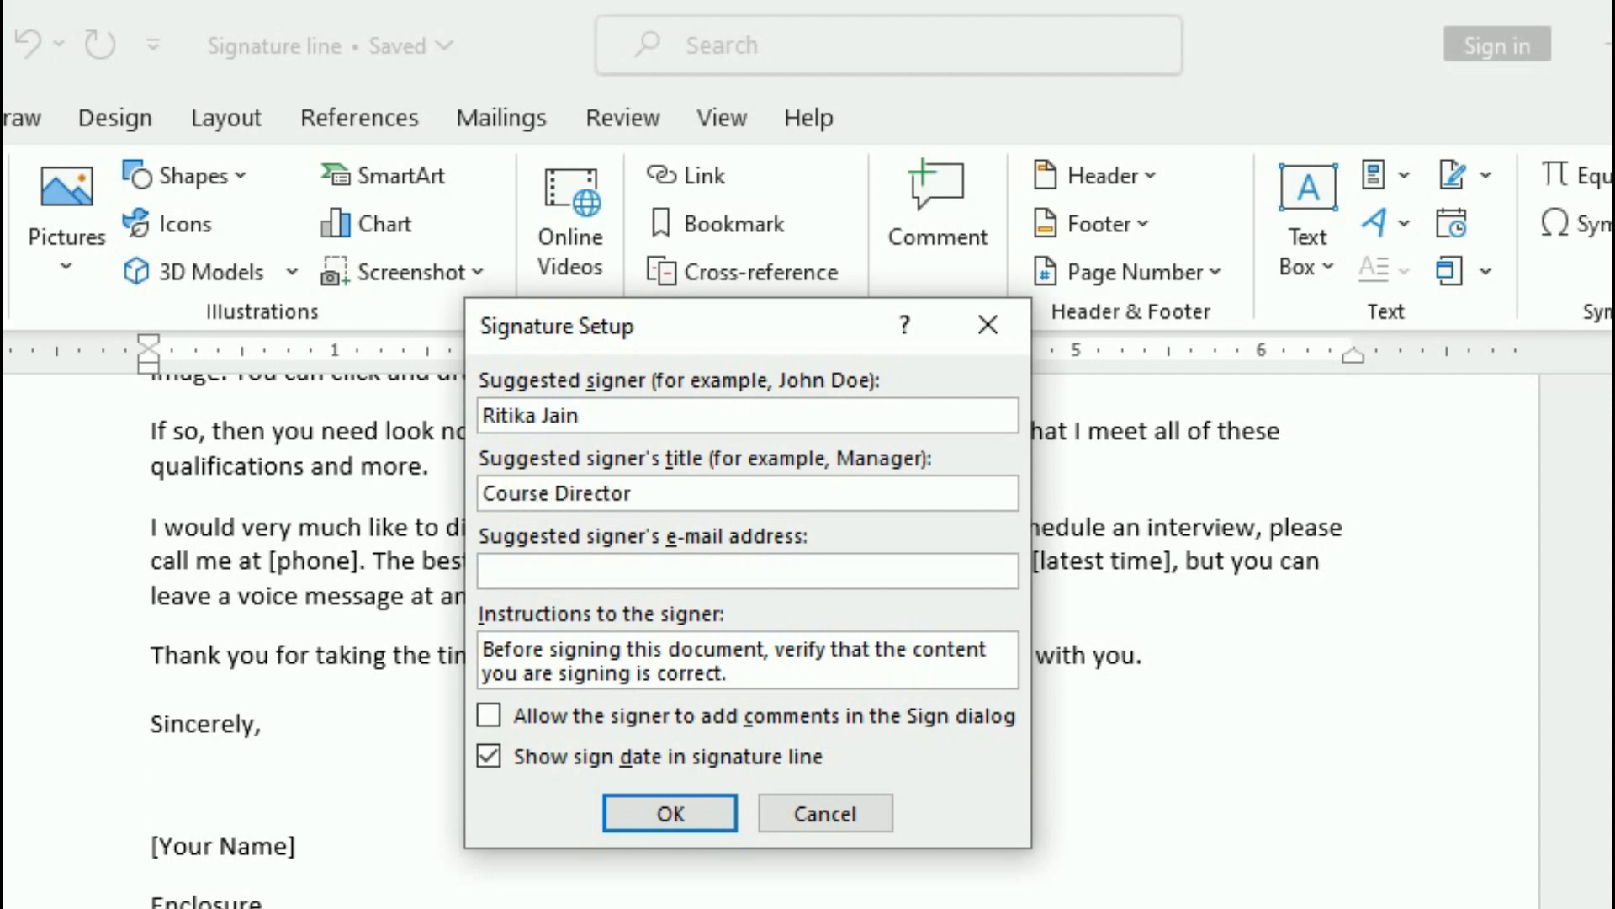
{"action": "left_click", "coordinate": [584, 580]}
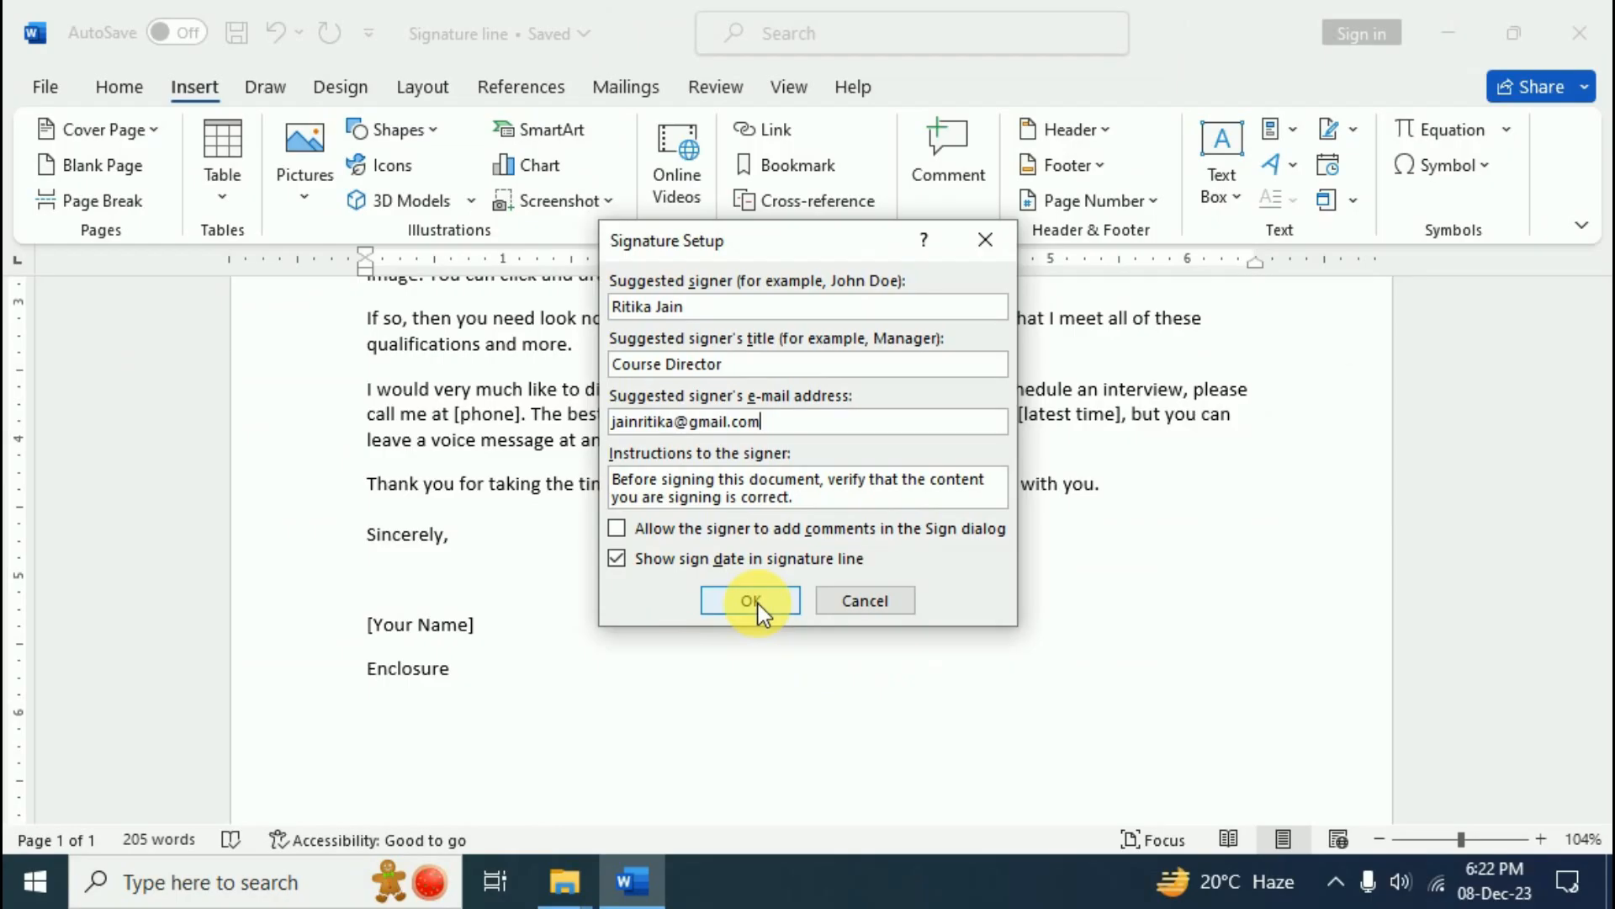
{"action": "left_click", "coordinate": [744, 613]}
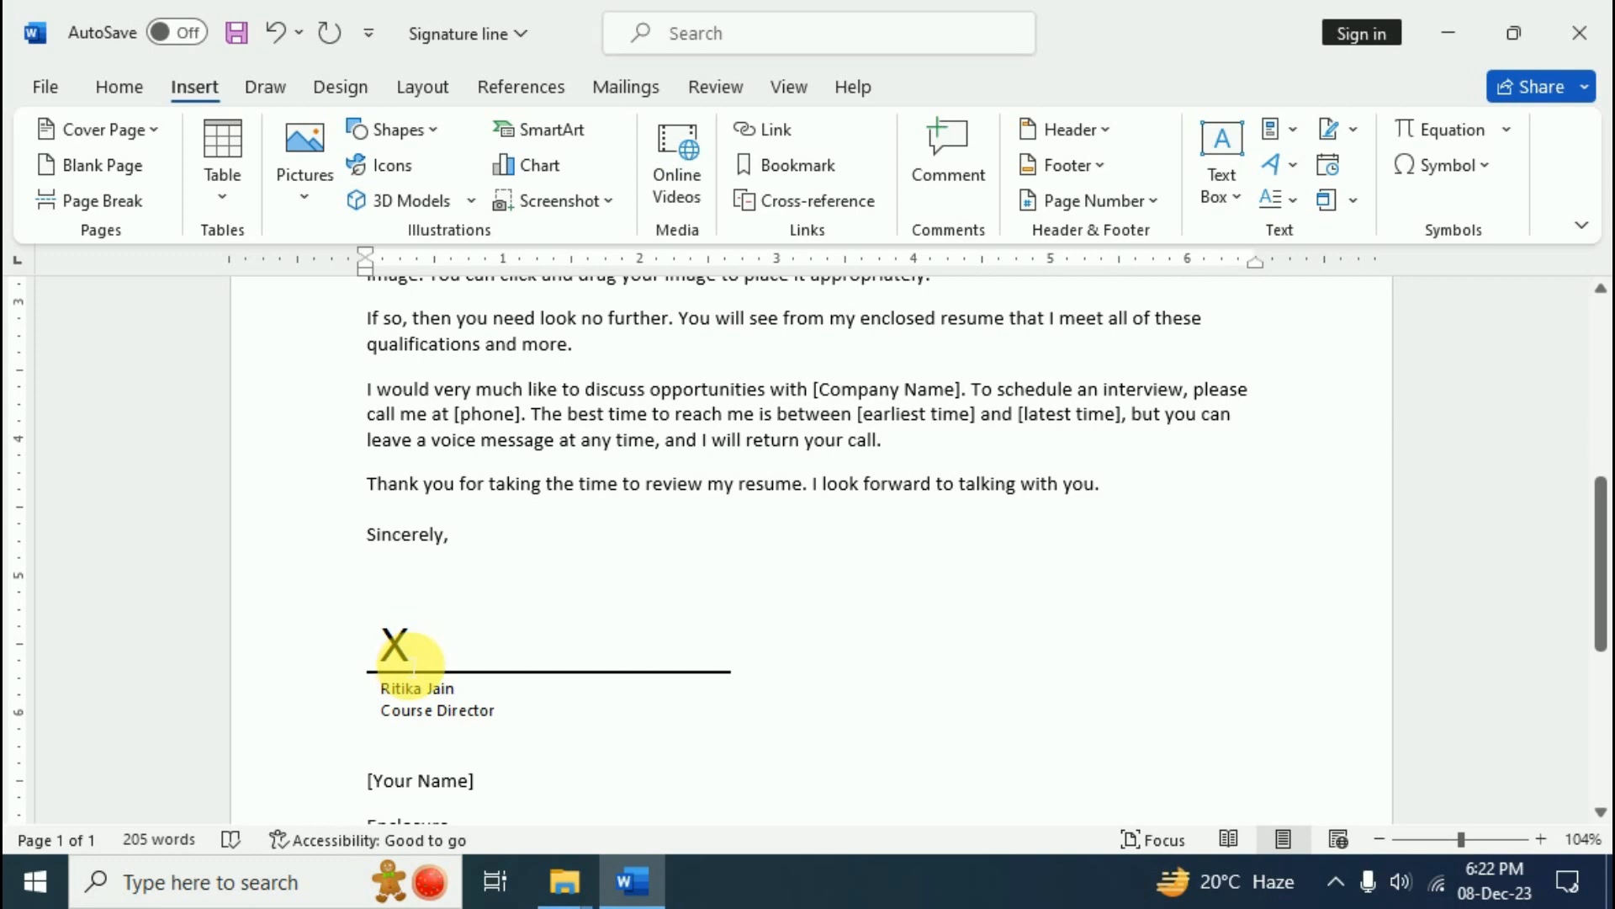
{"action": "left_click", "coordinate": [1456, 32]}
- Browse to C:\Program Files (x86)\Microsoft Office\Office14 in File Explorer
{"action": "double_click", "coordinate": [67, 56]}
{"action": "double_click", "coordinate": [815, 456]}
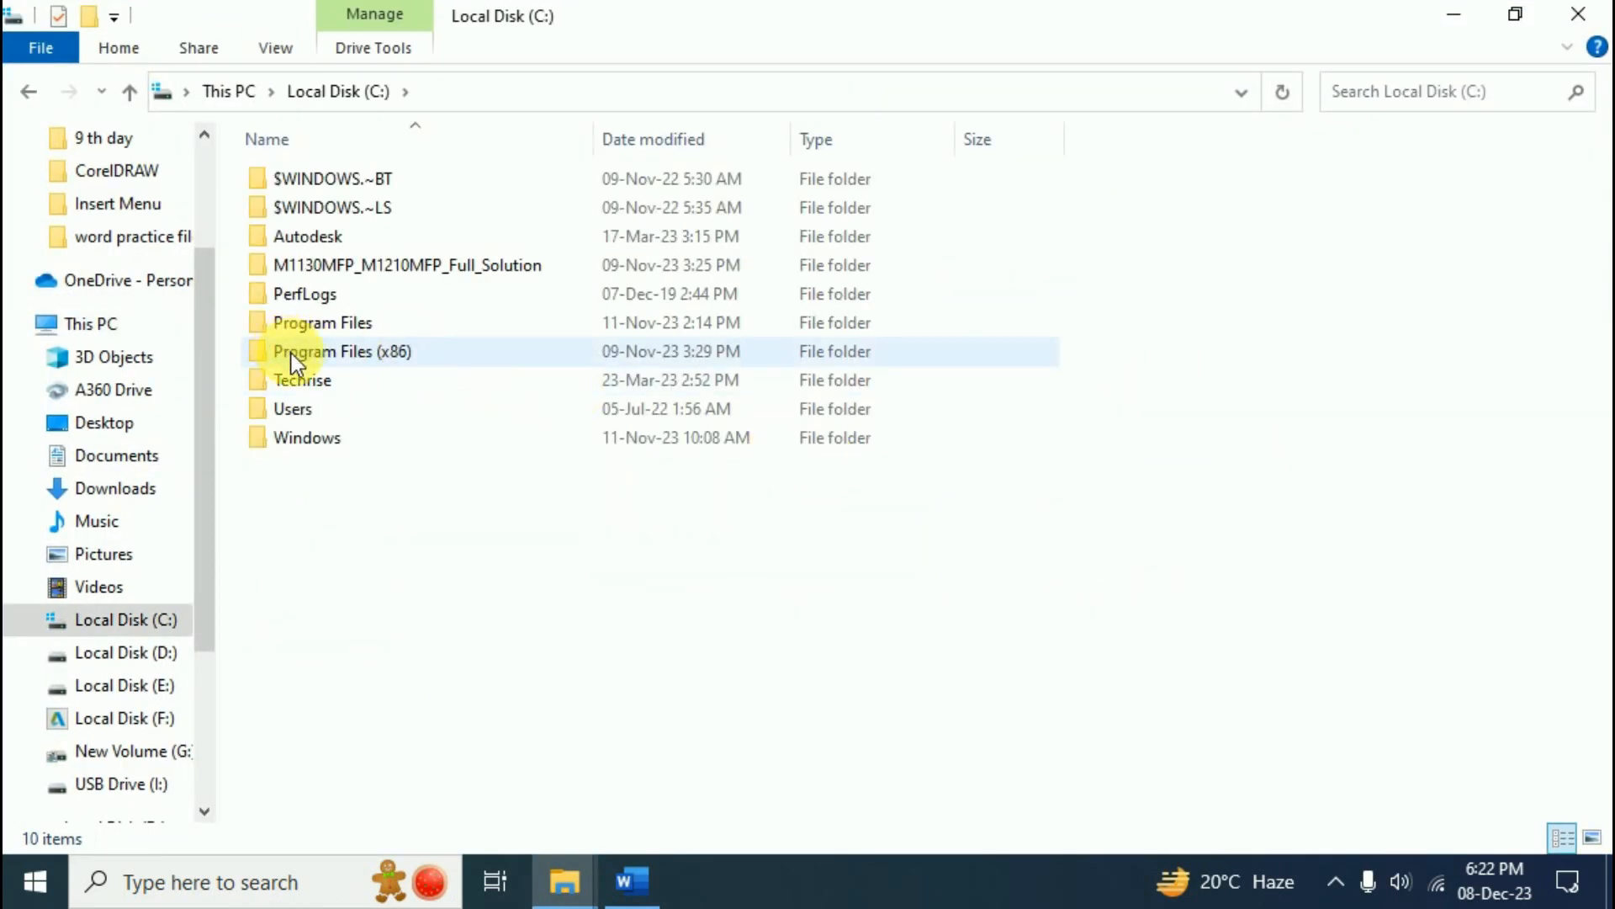
{"action": "double_click", "coordinate": [370, 352]}
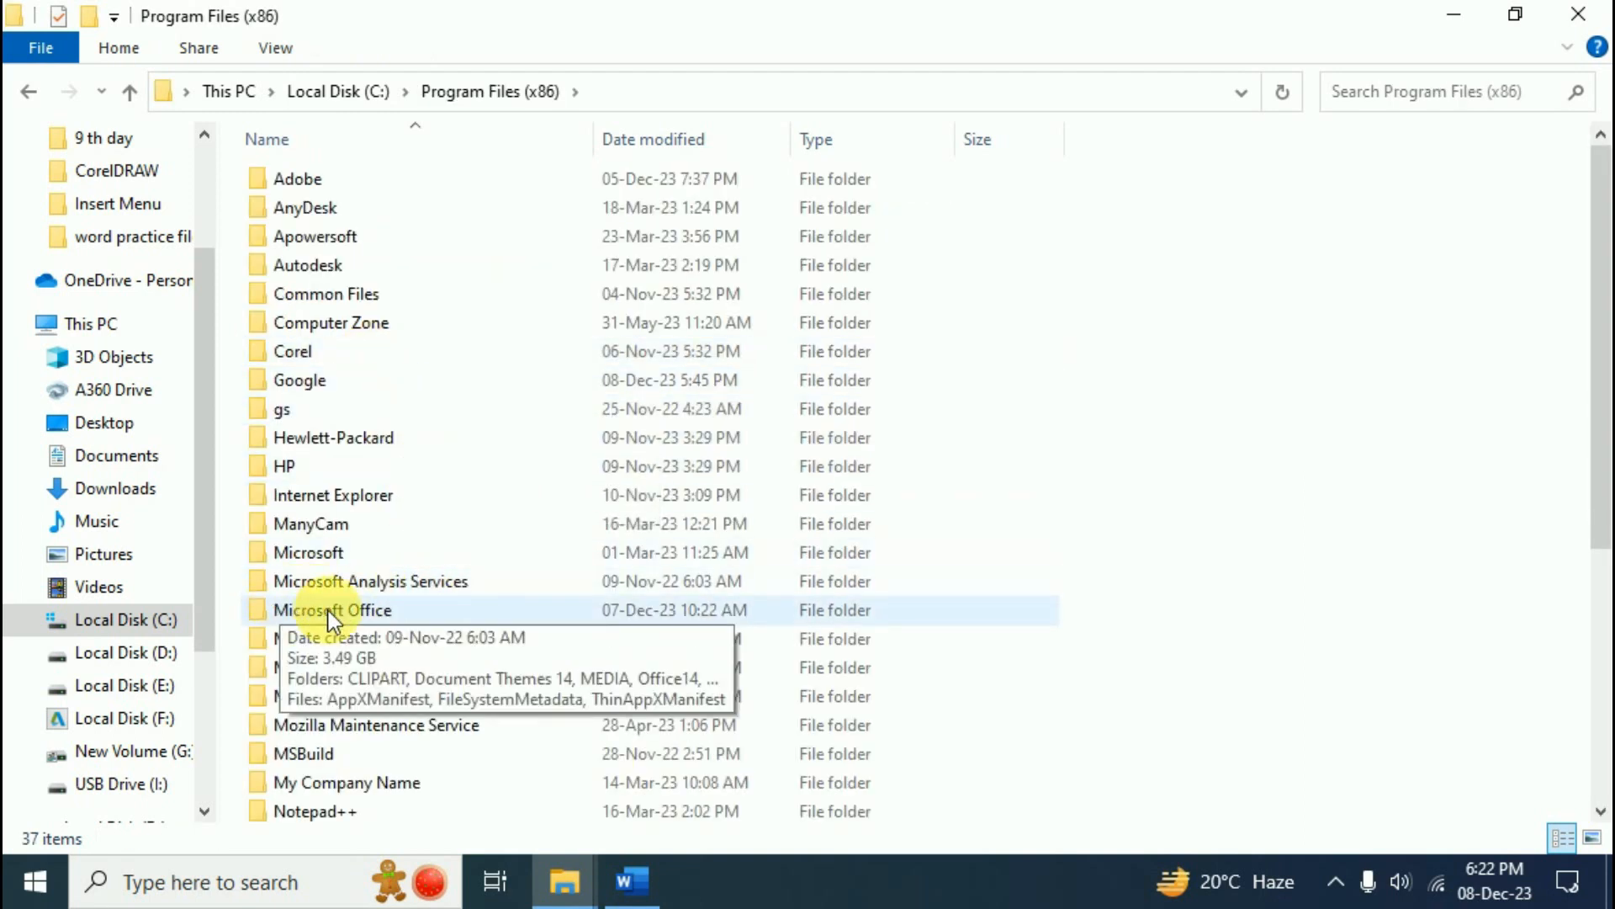
{"action": "double_click", "coordinate": [386, 610]}
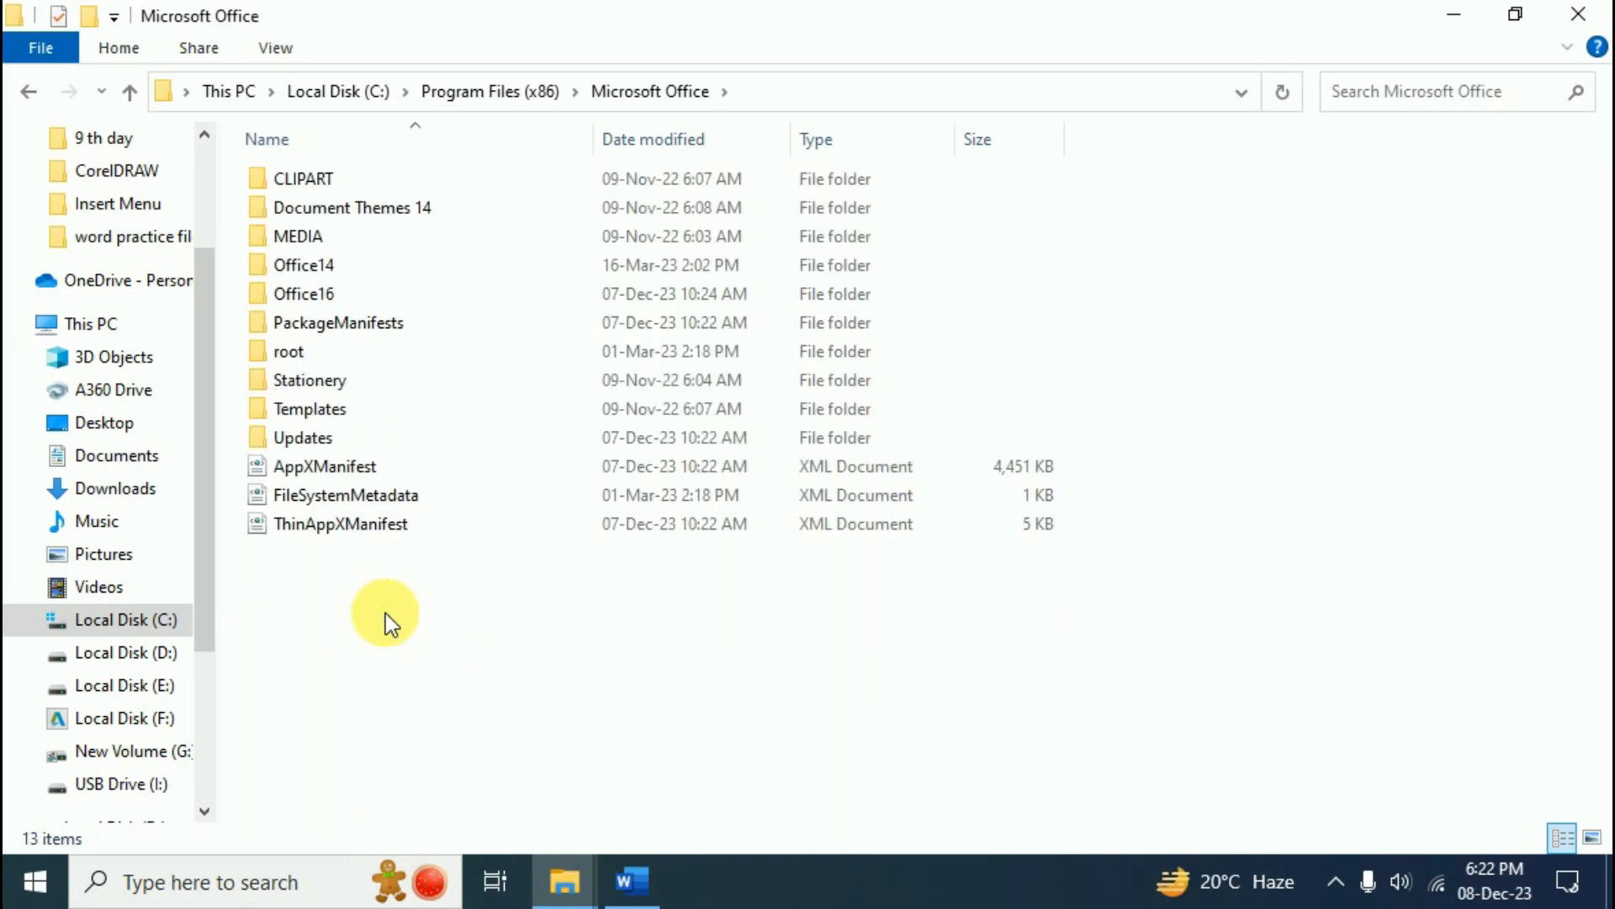
{"action": "left_click", "coordinate": [315, 295]}
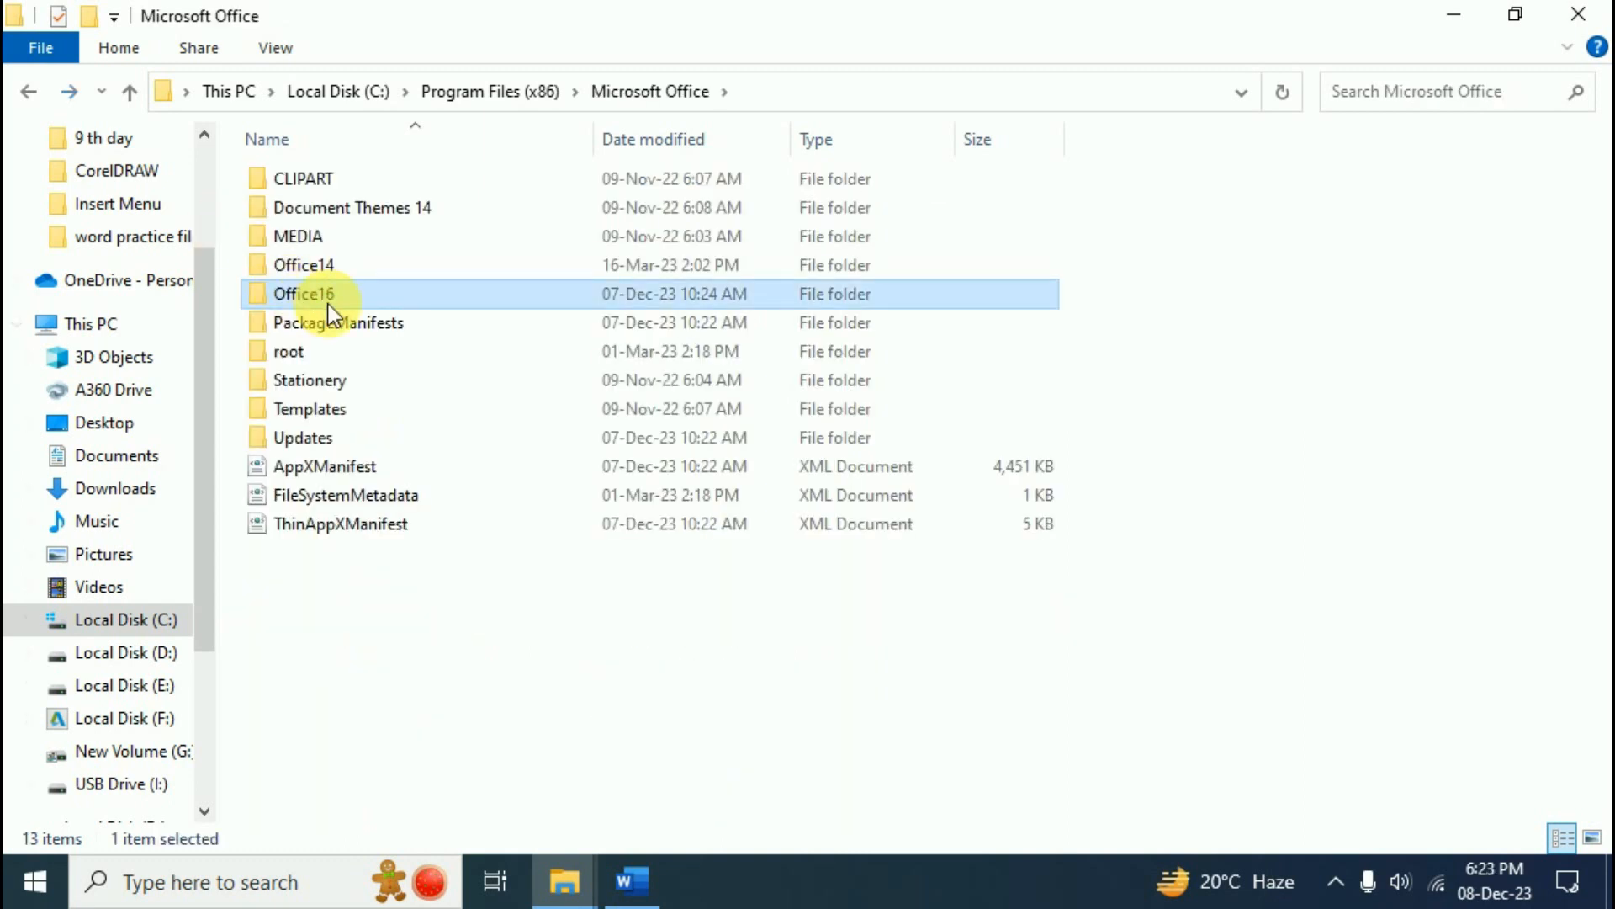
{"action": "double_click", "coordinate": [303, 264]}
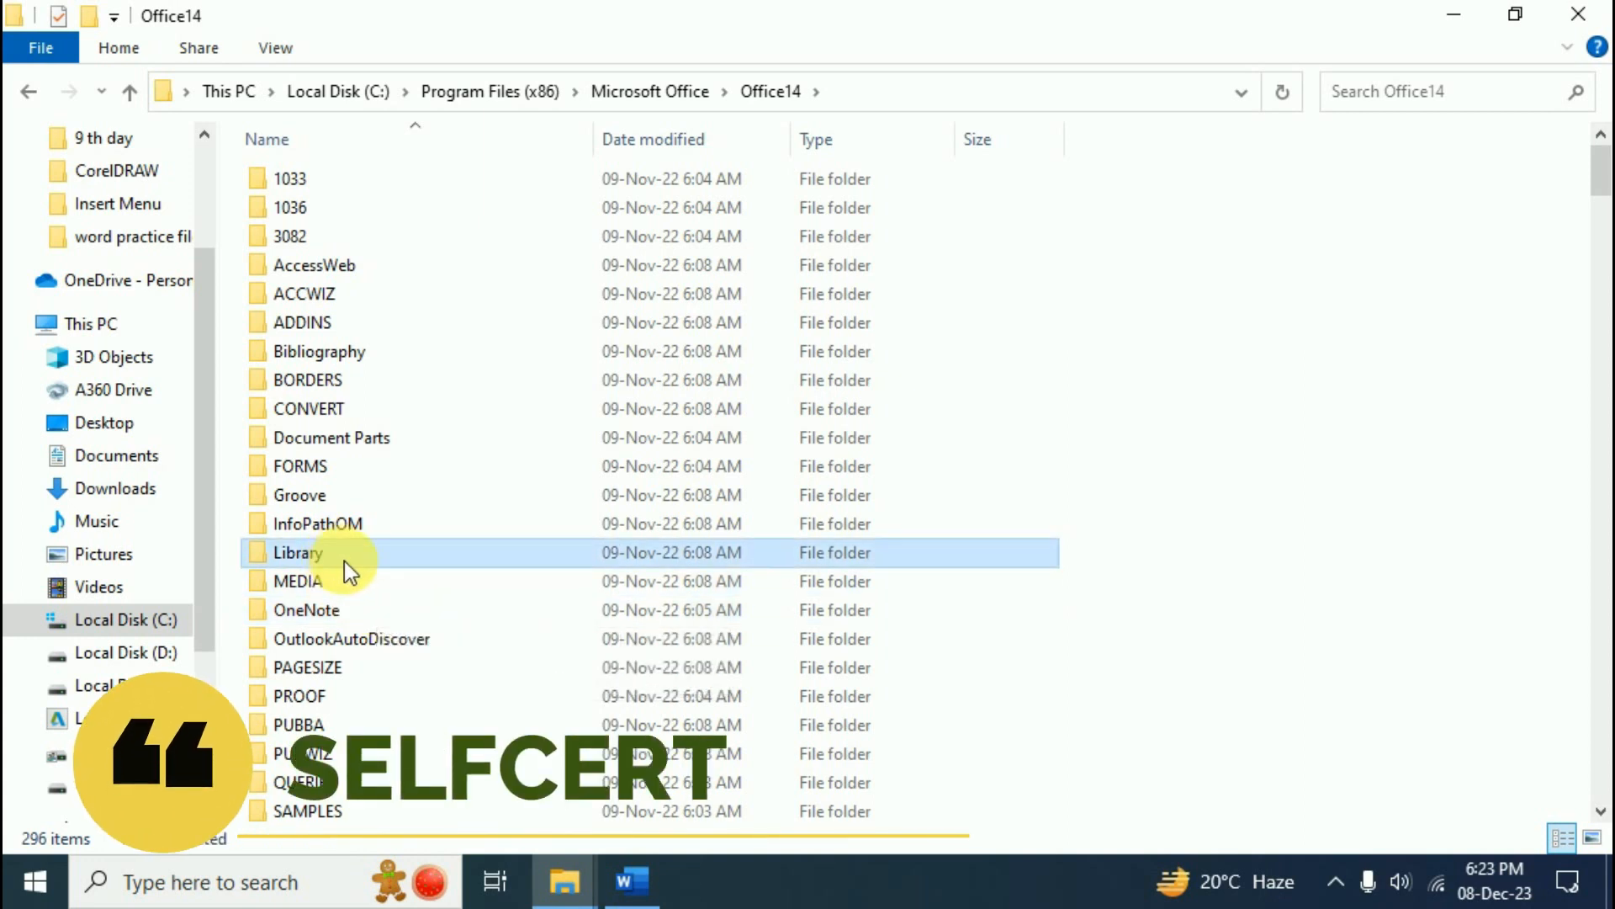
- Run SELFCERT to create a self-signed certificate under the signer's name, then close Explorer
{"action": "key", "text": "s"}
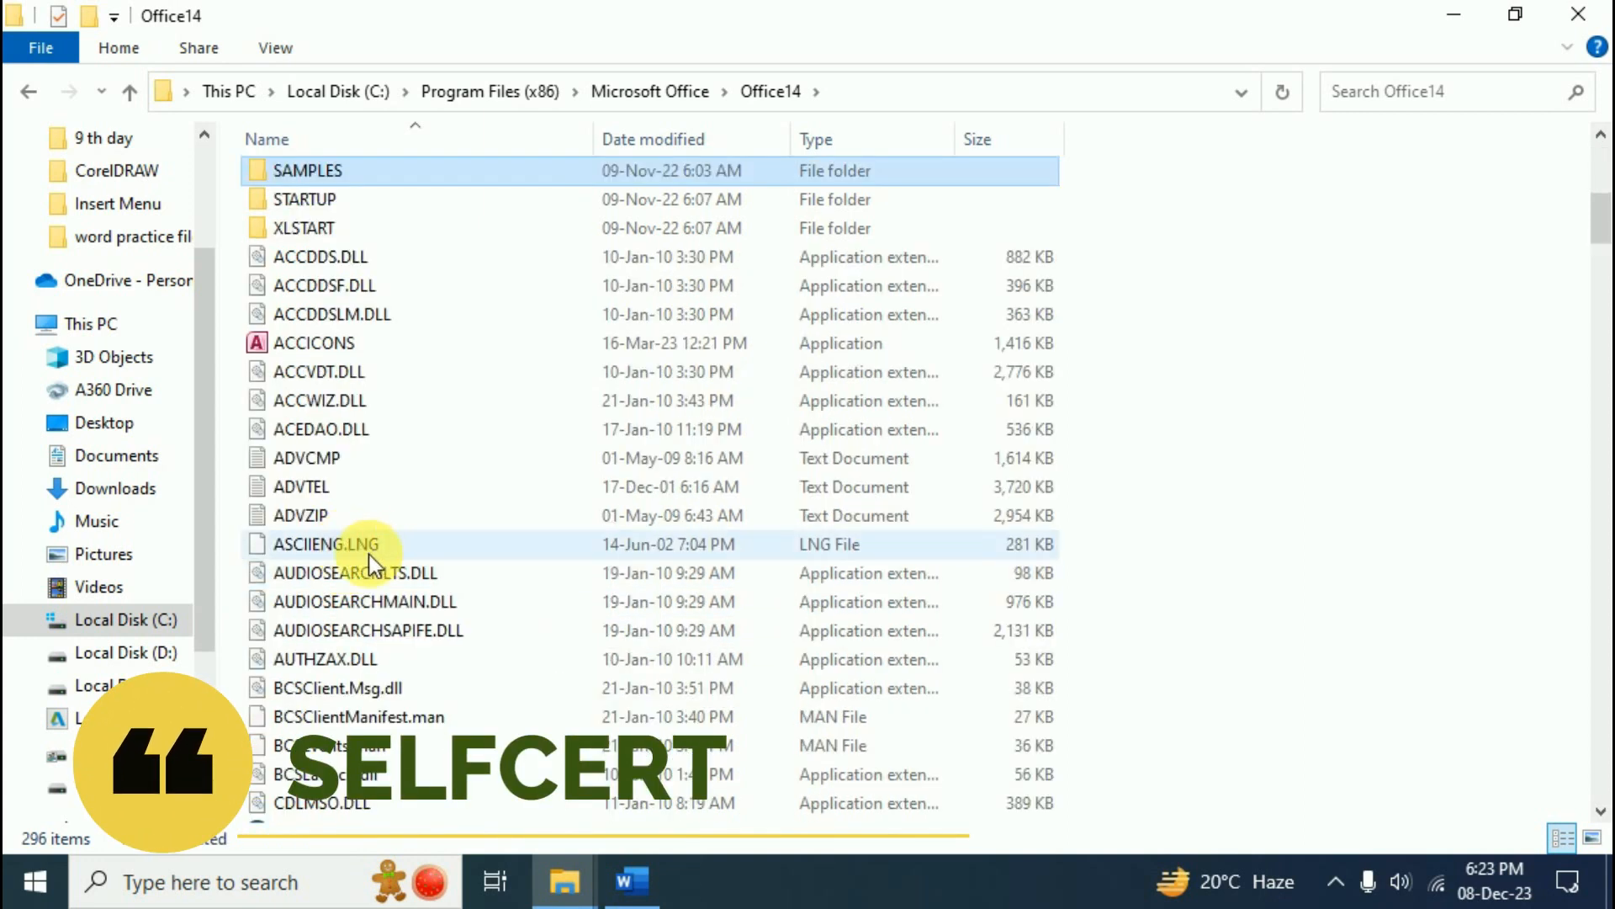
{"action": "key", "text": "s"}
{"action": "key", "text": "s"}
{"action": "mouse_move", "coordinate": [345, 324]}
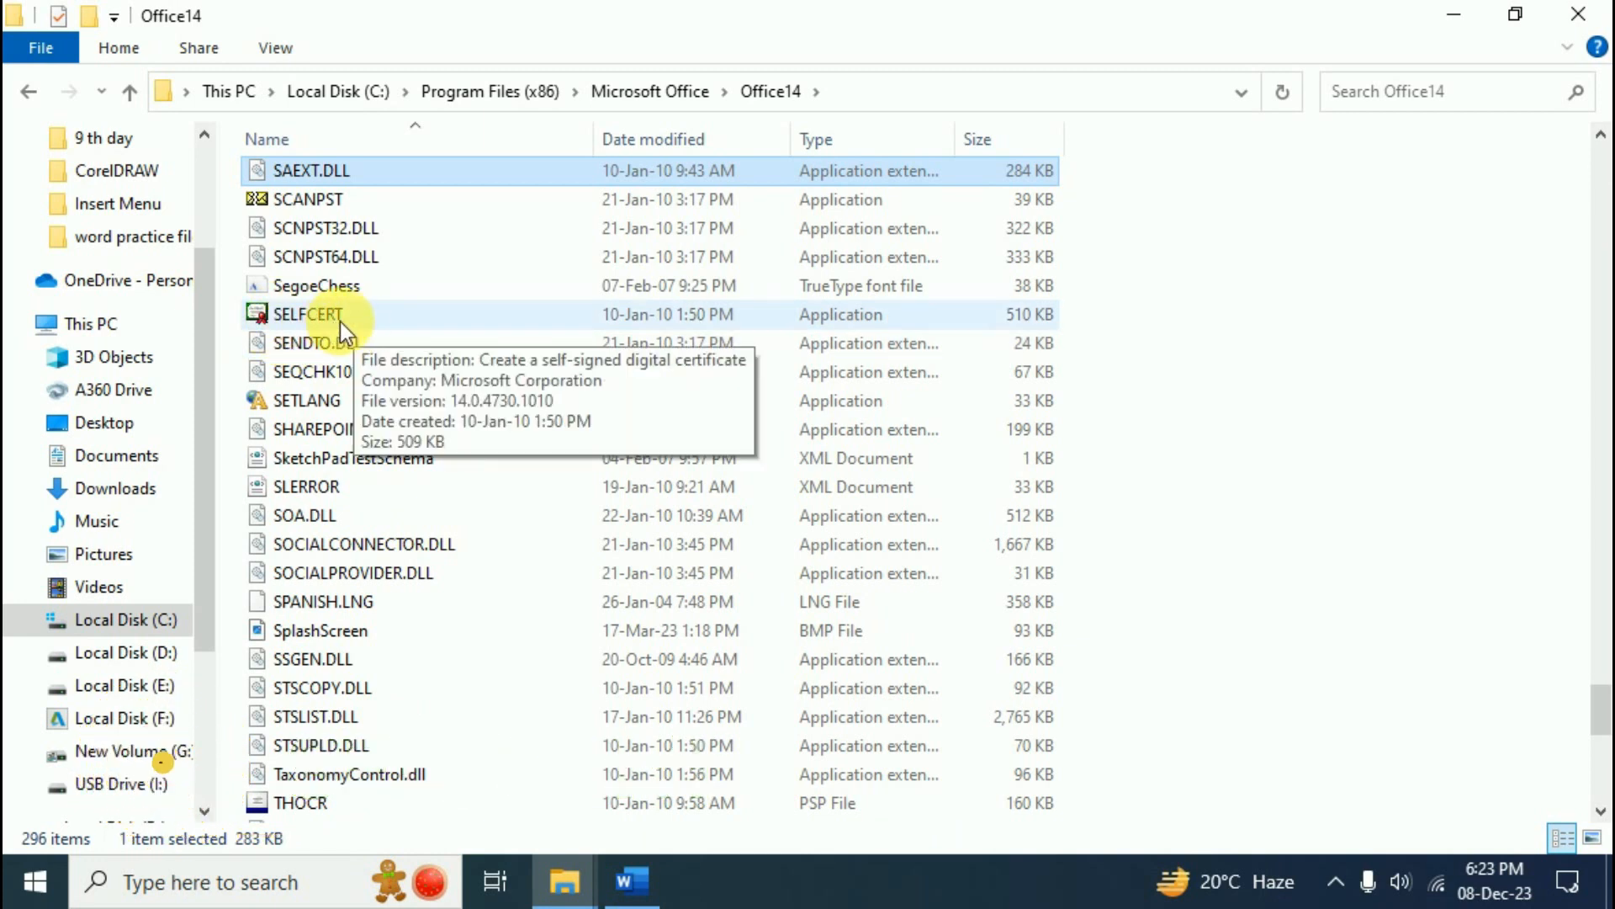
{"action": "left_click", "coordinate": [340, 322]}
{"action": "double_click", "coordinate": [340, 322]}
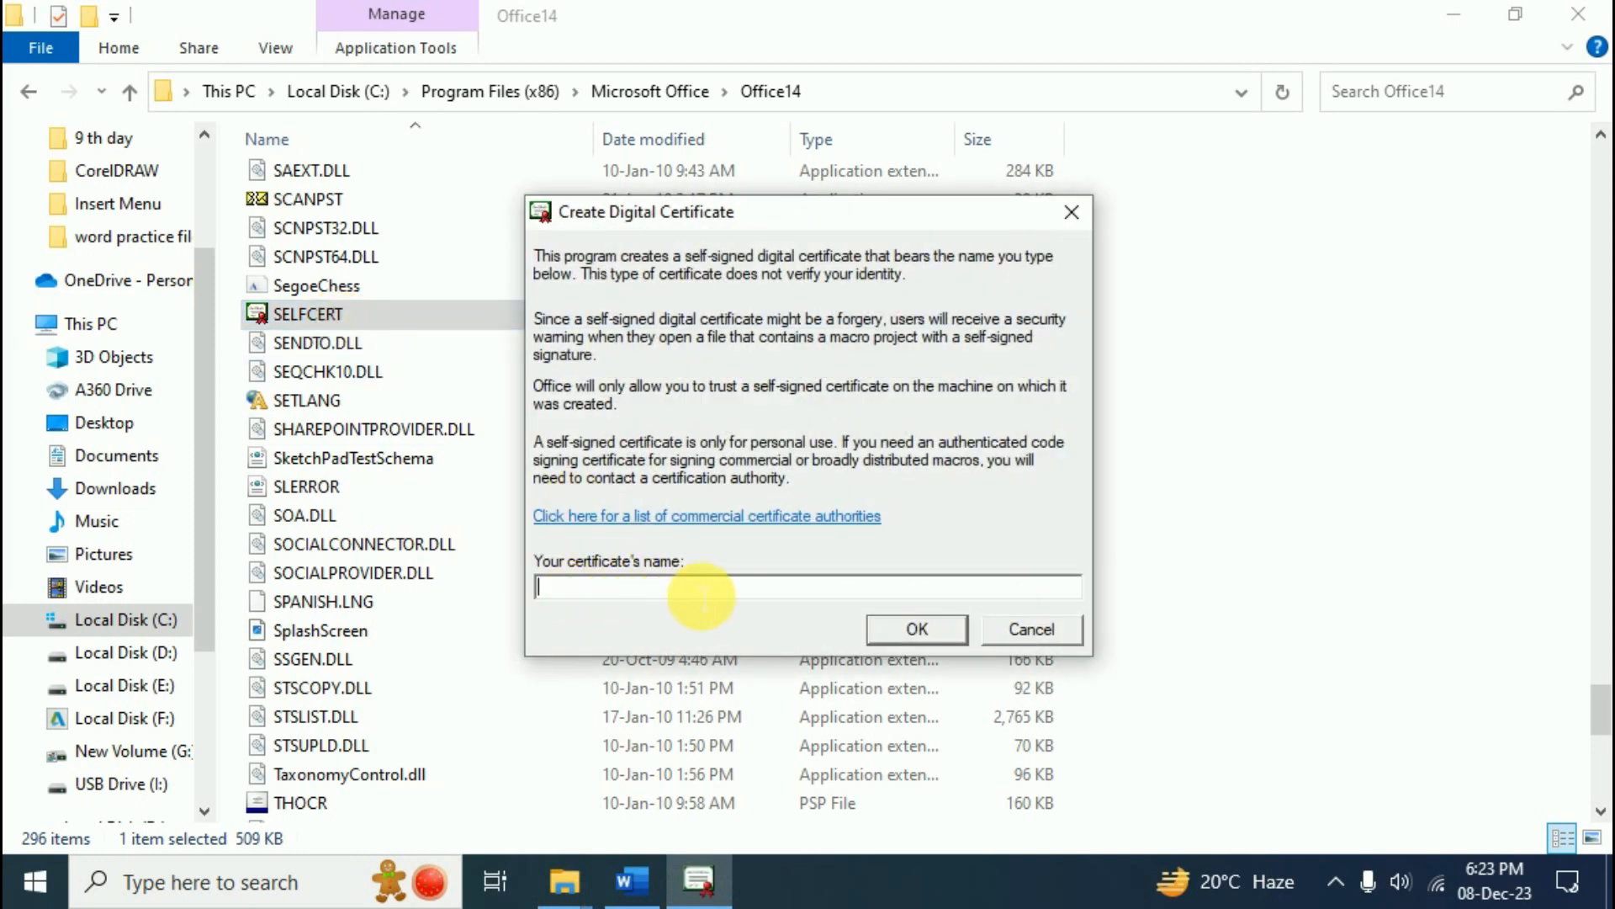
{"action": "type", "text": "Ritika"}
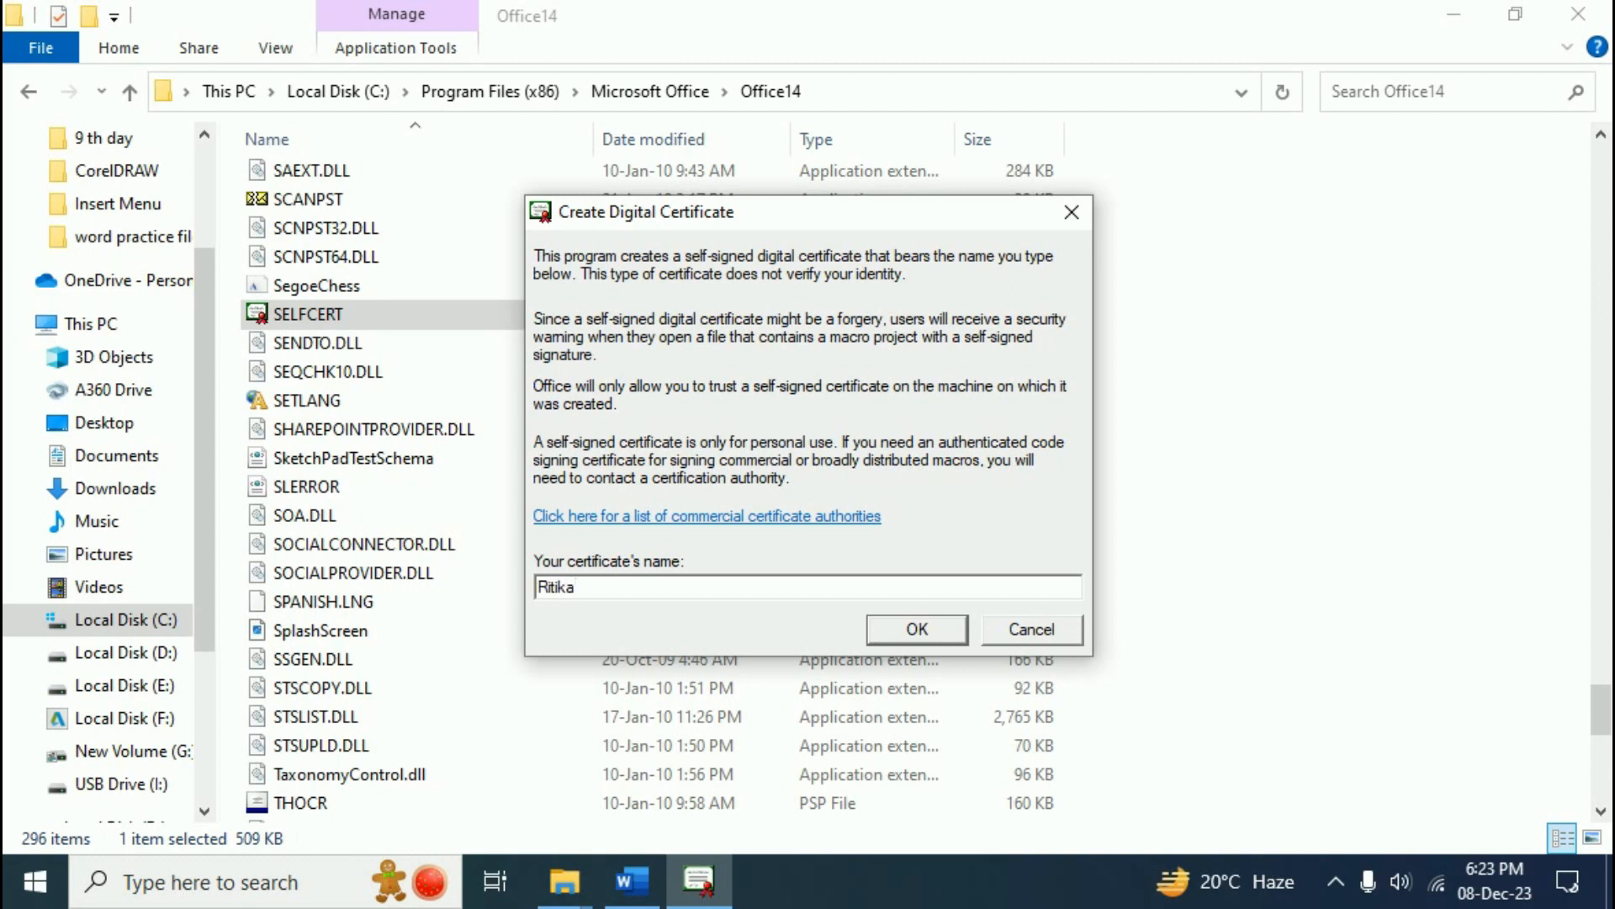
{"action": "left_click", "coordinate": [888, 633]}
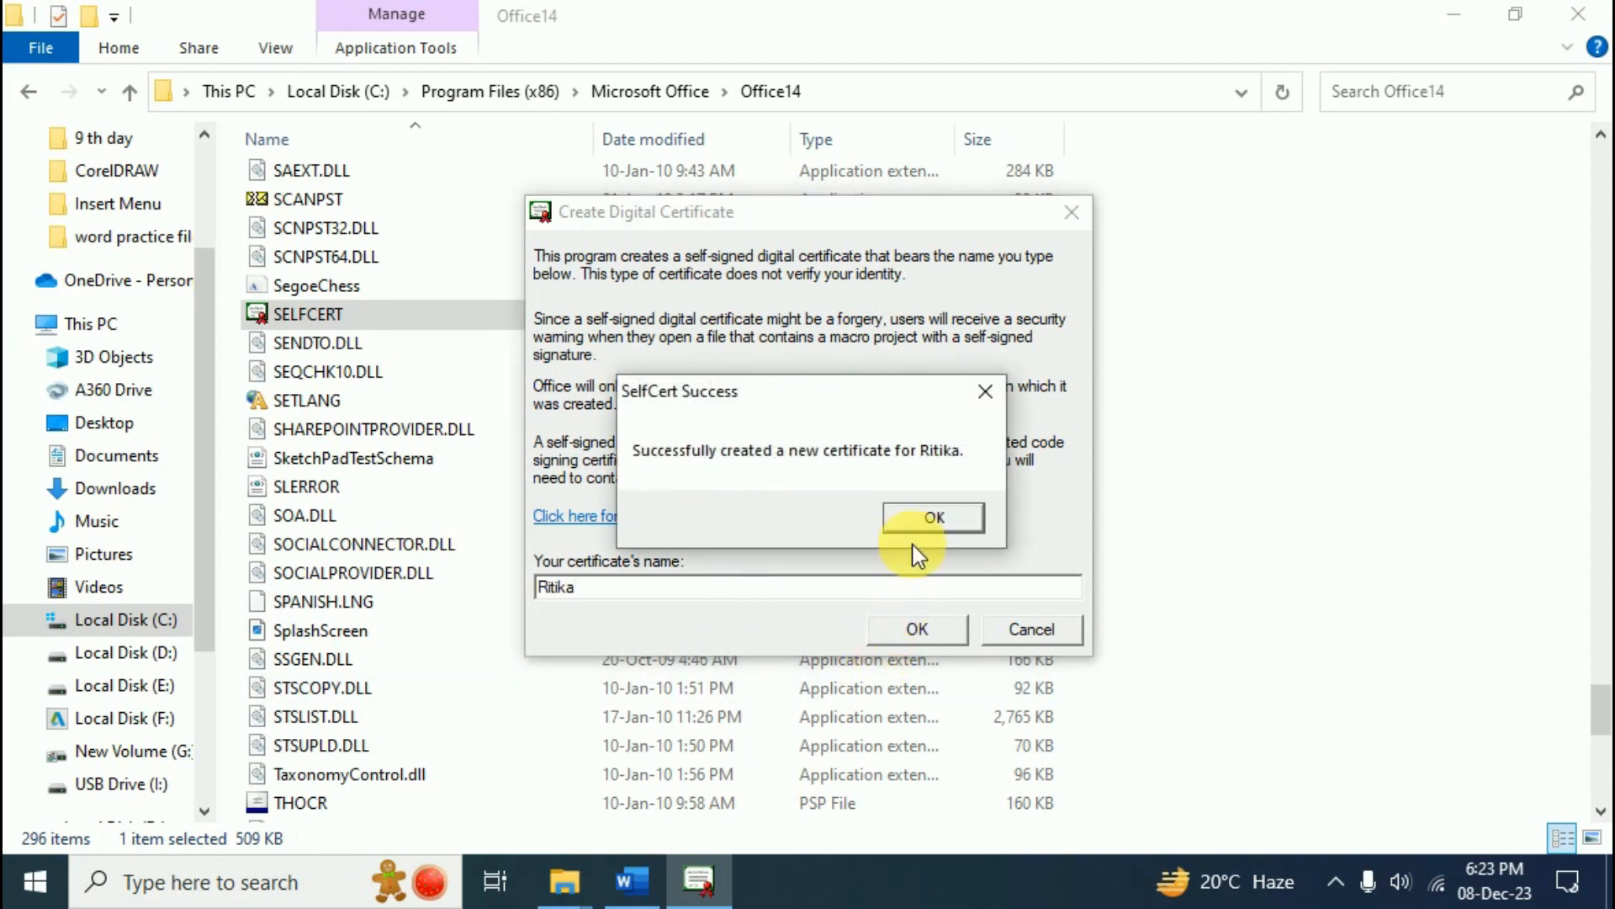
{"action": "left_click", "coordinate": [919, 522]}
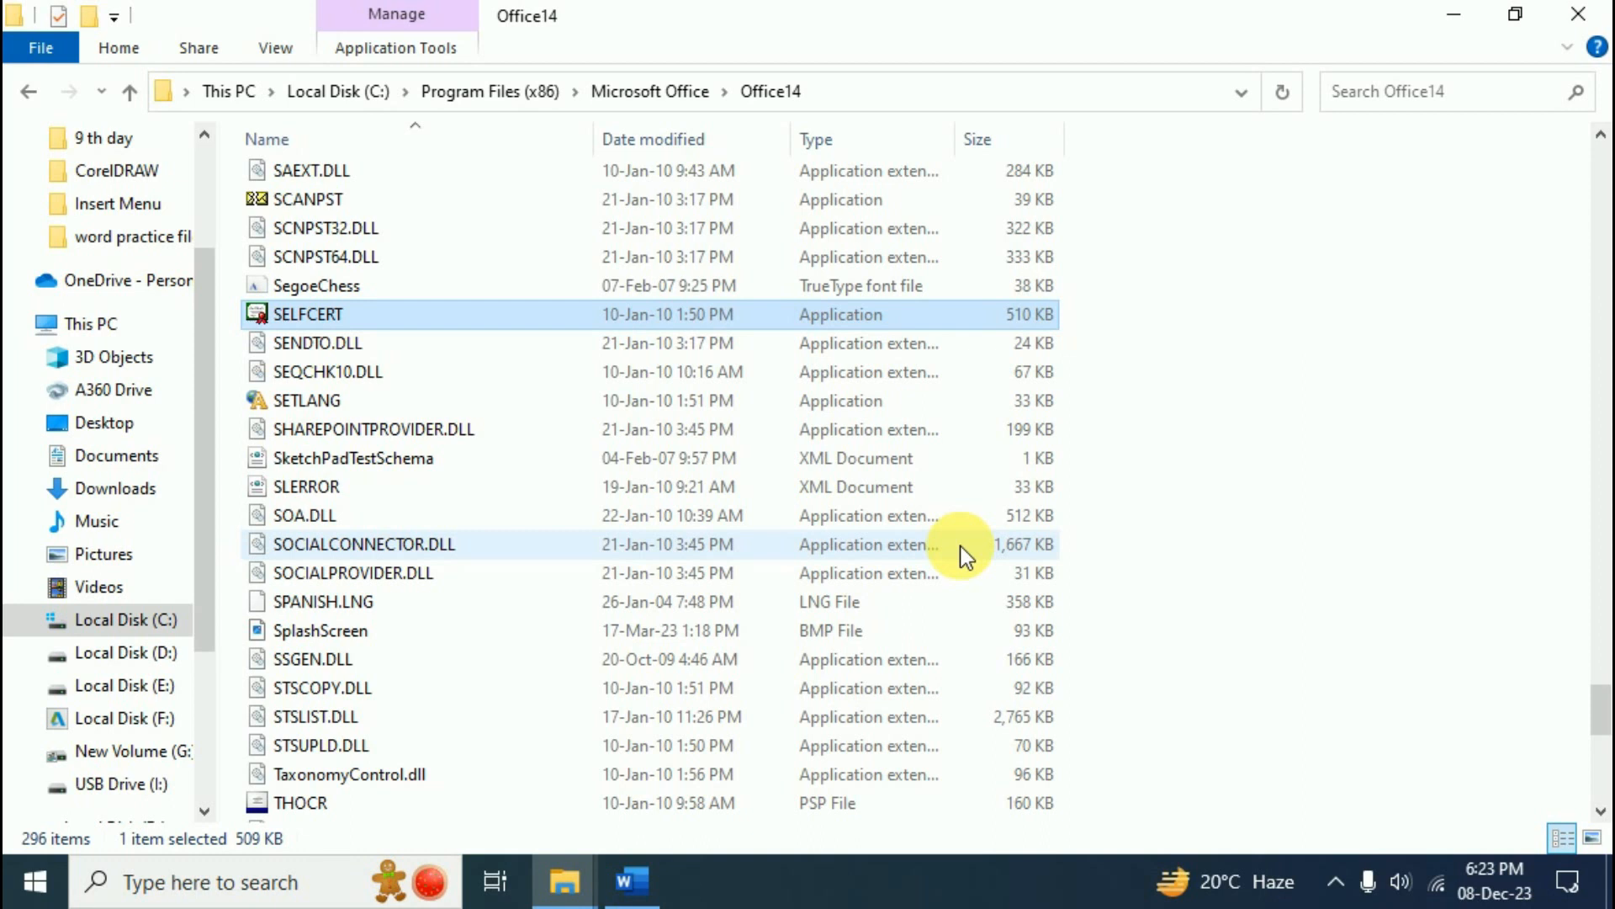
{"action": "left_click", "coordinate": [1573, 18]}
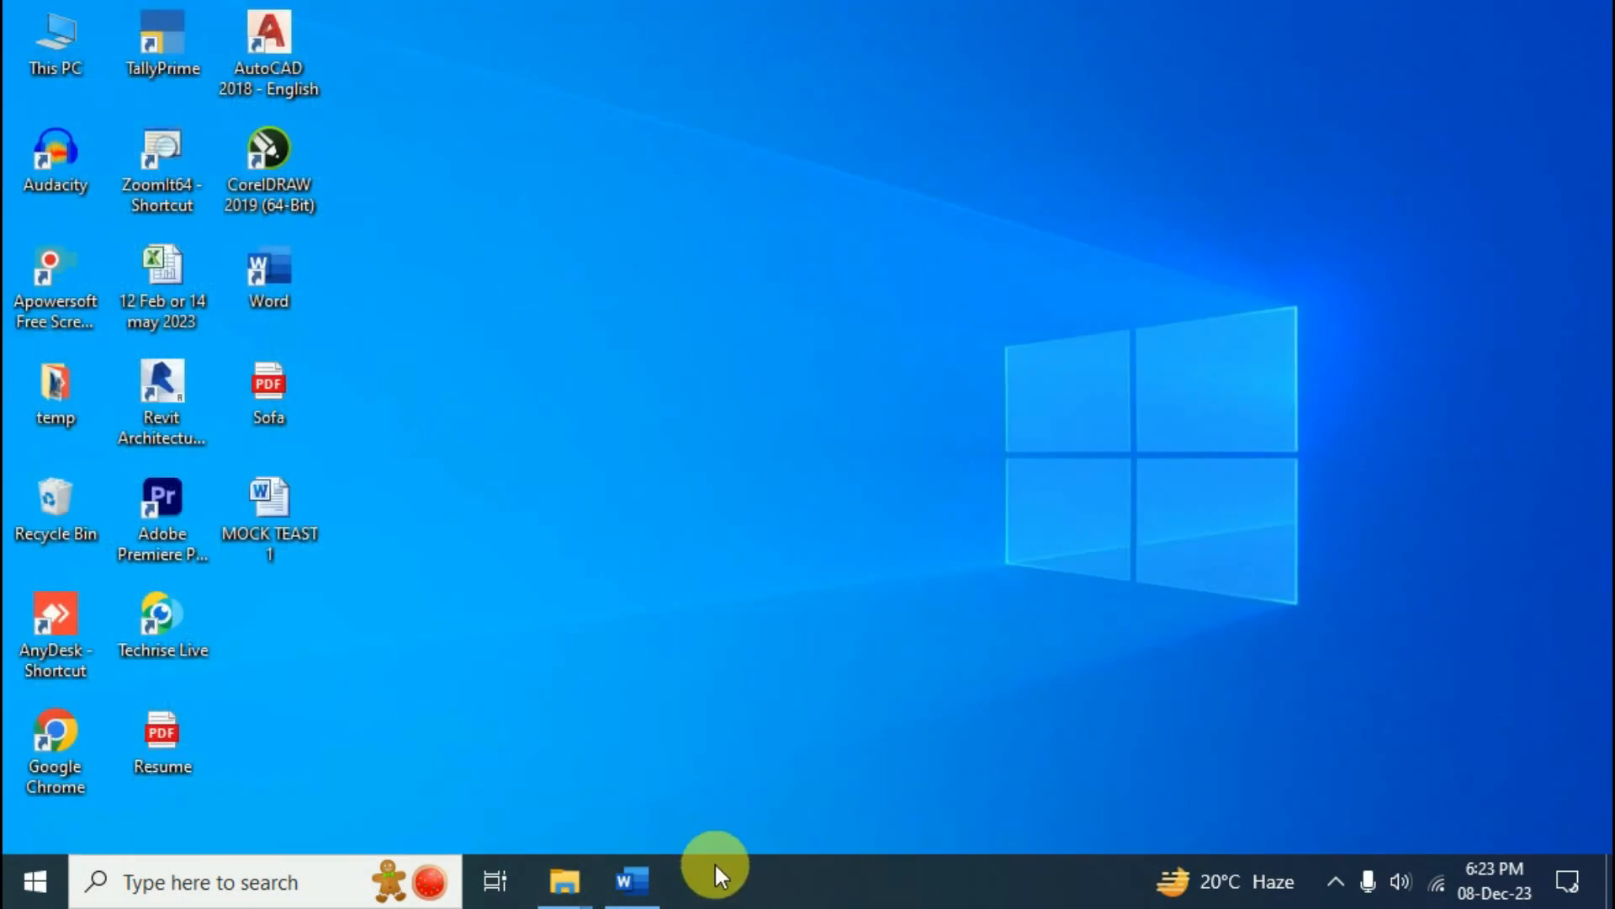
- Sign the letter's signature line by typing the signer's name, and acknowledge the saved signature
{"action": "left_click", "coordinate": [653, 871]}
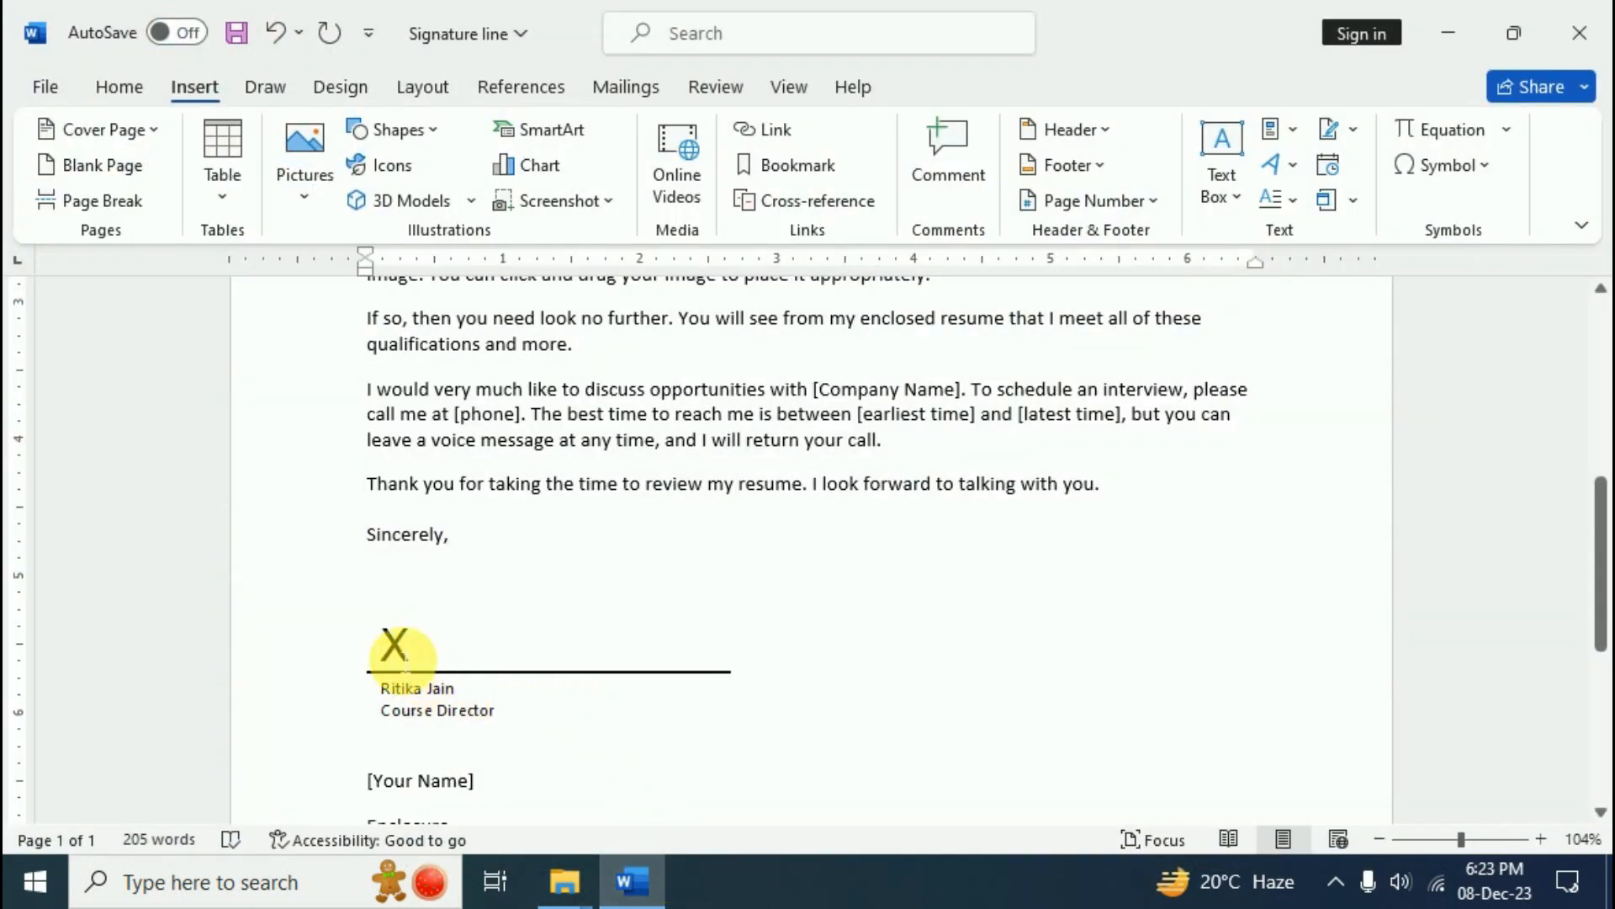
{"action": "left_click", "coordinate": [409, 686]}
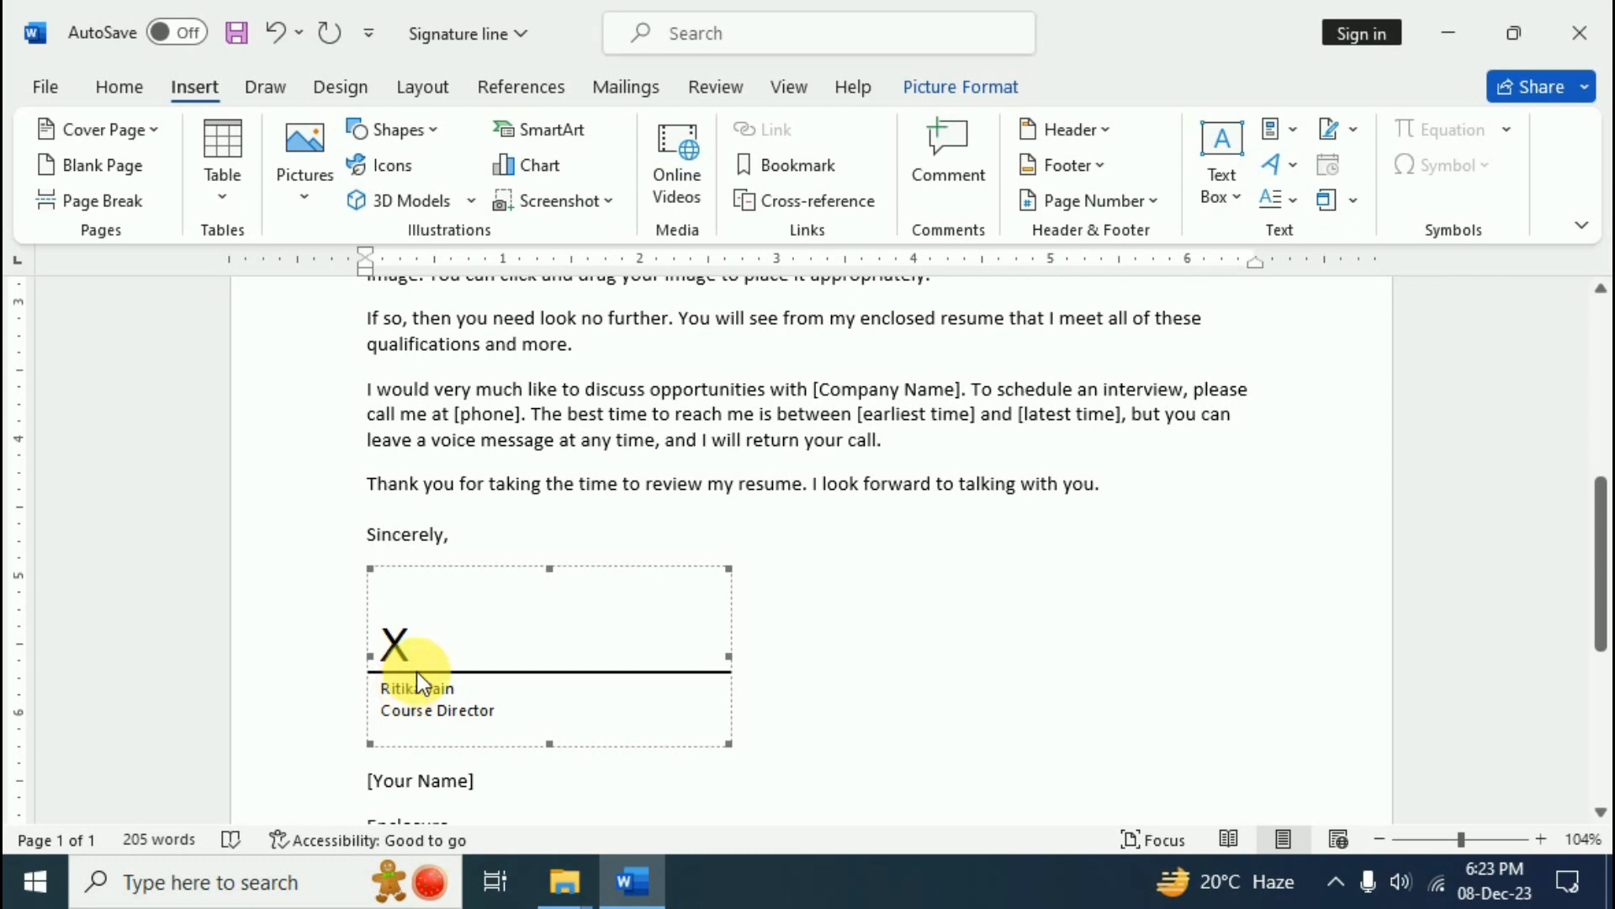
{"action": "right_click", "coordinate": [417, 673]}
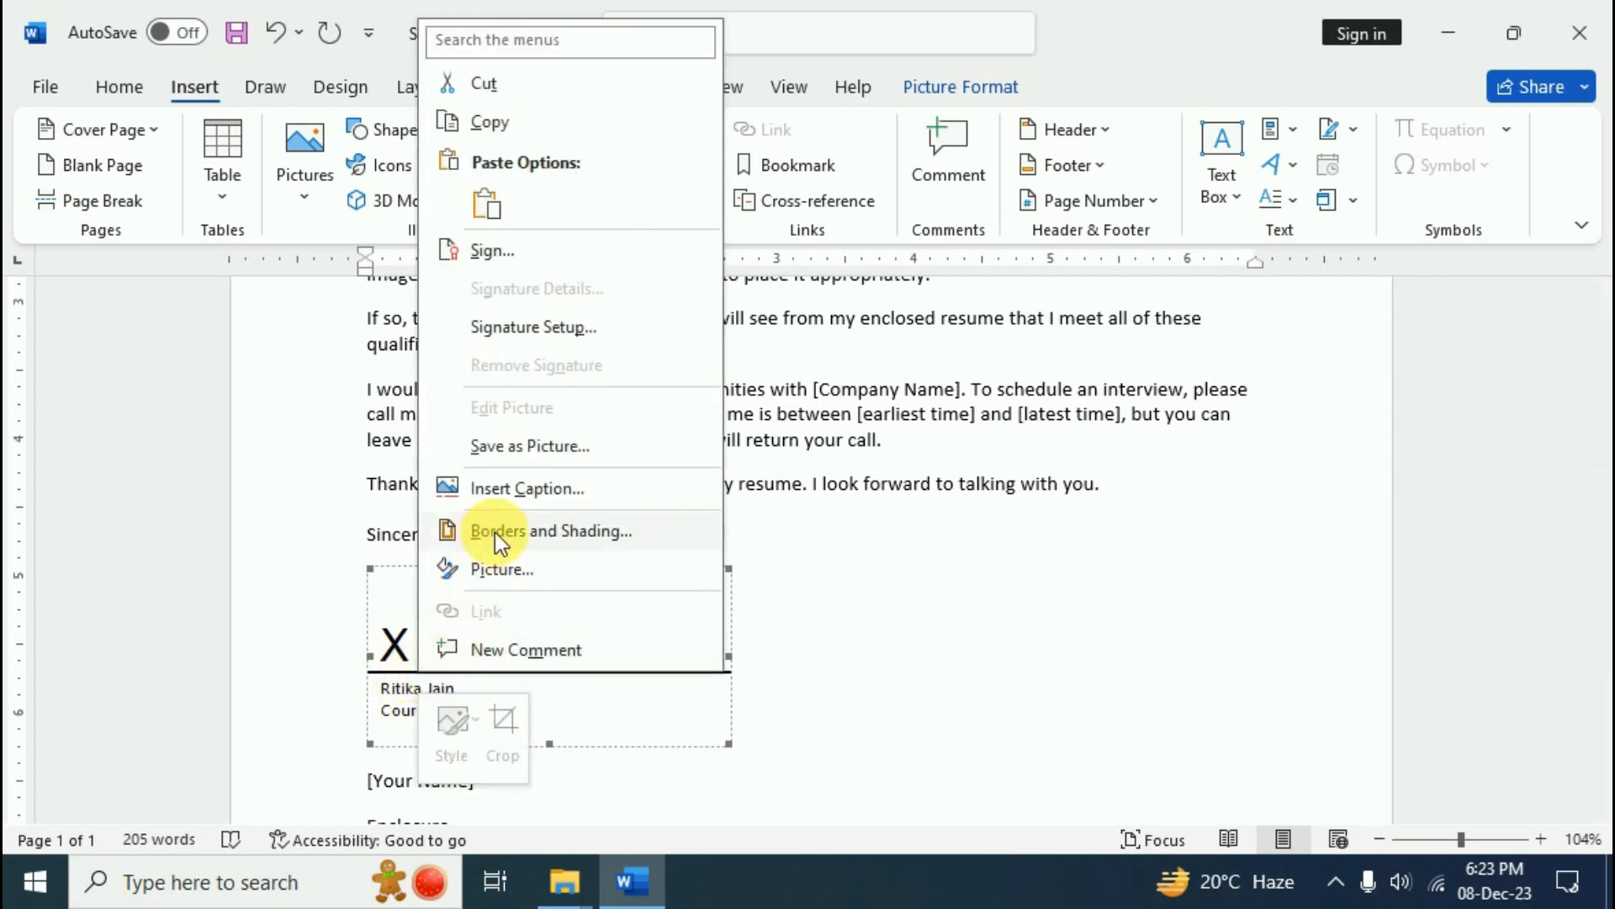
{"action": "left_click", "coordinate": [495, 251]}
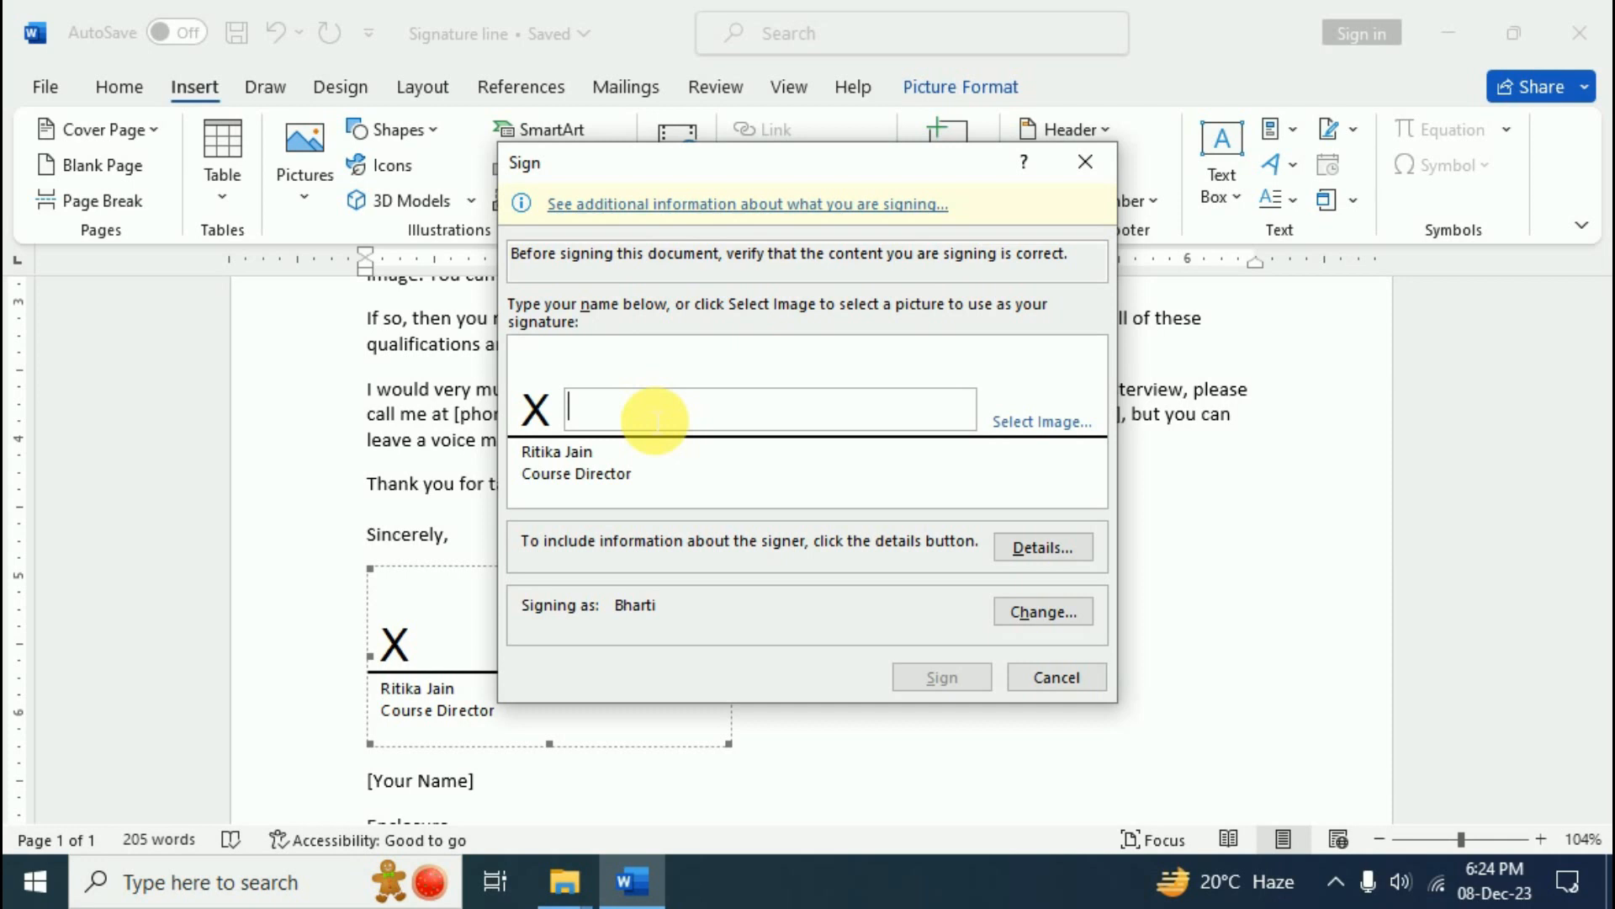
{"action": "type", "text": "ritika"}
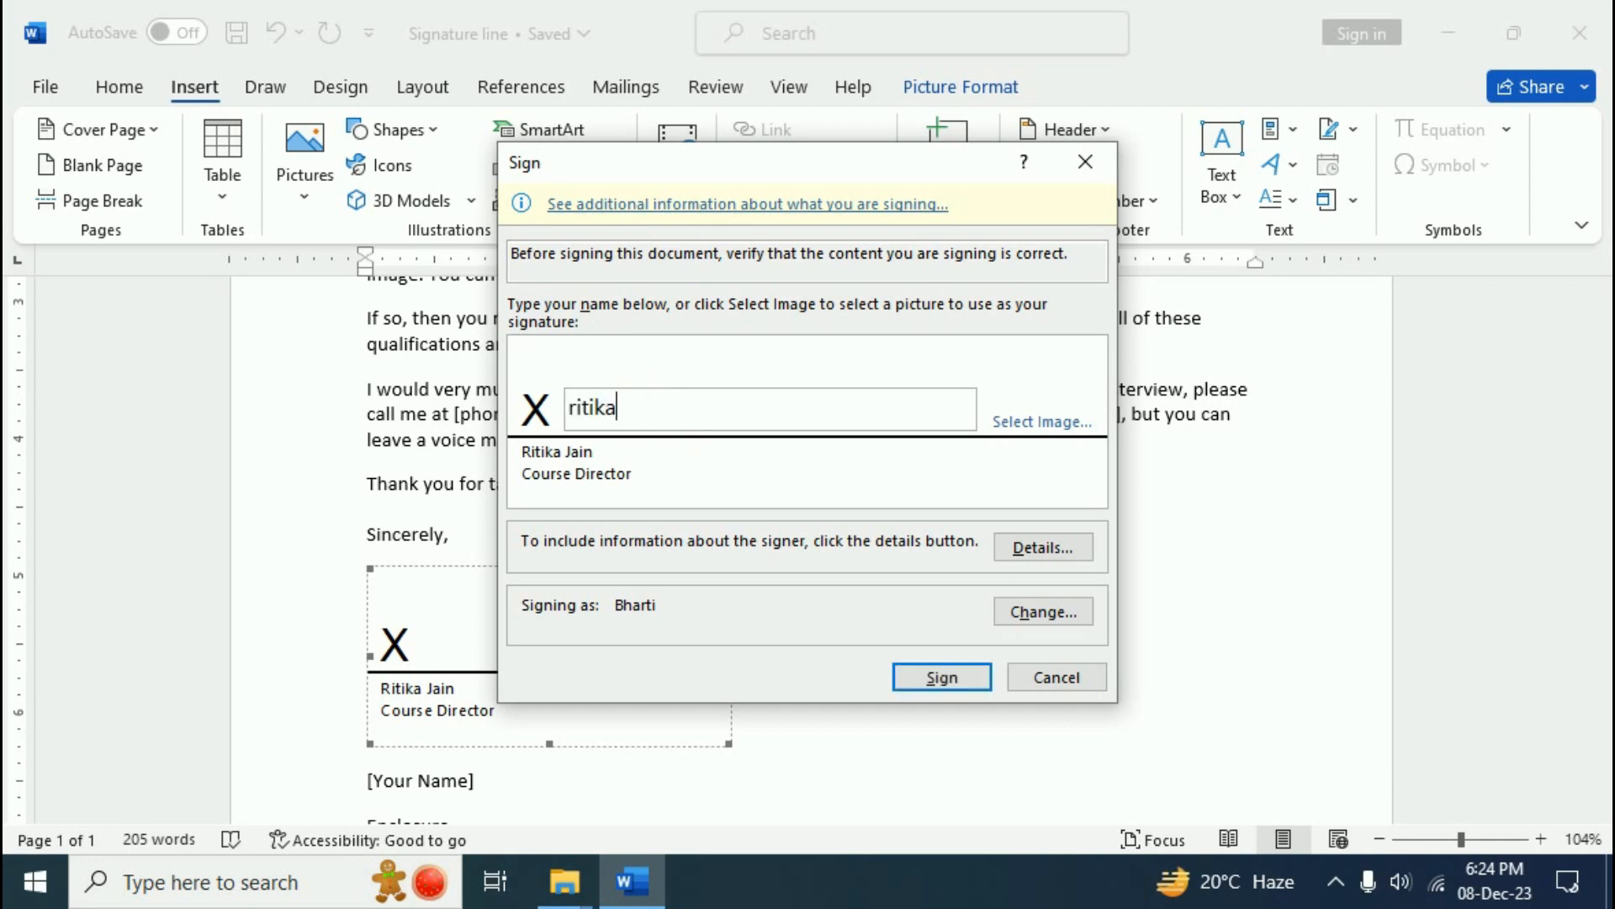
{"action": "left_click", "coordinate": [941, 677]}
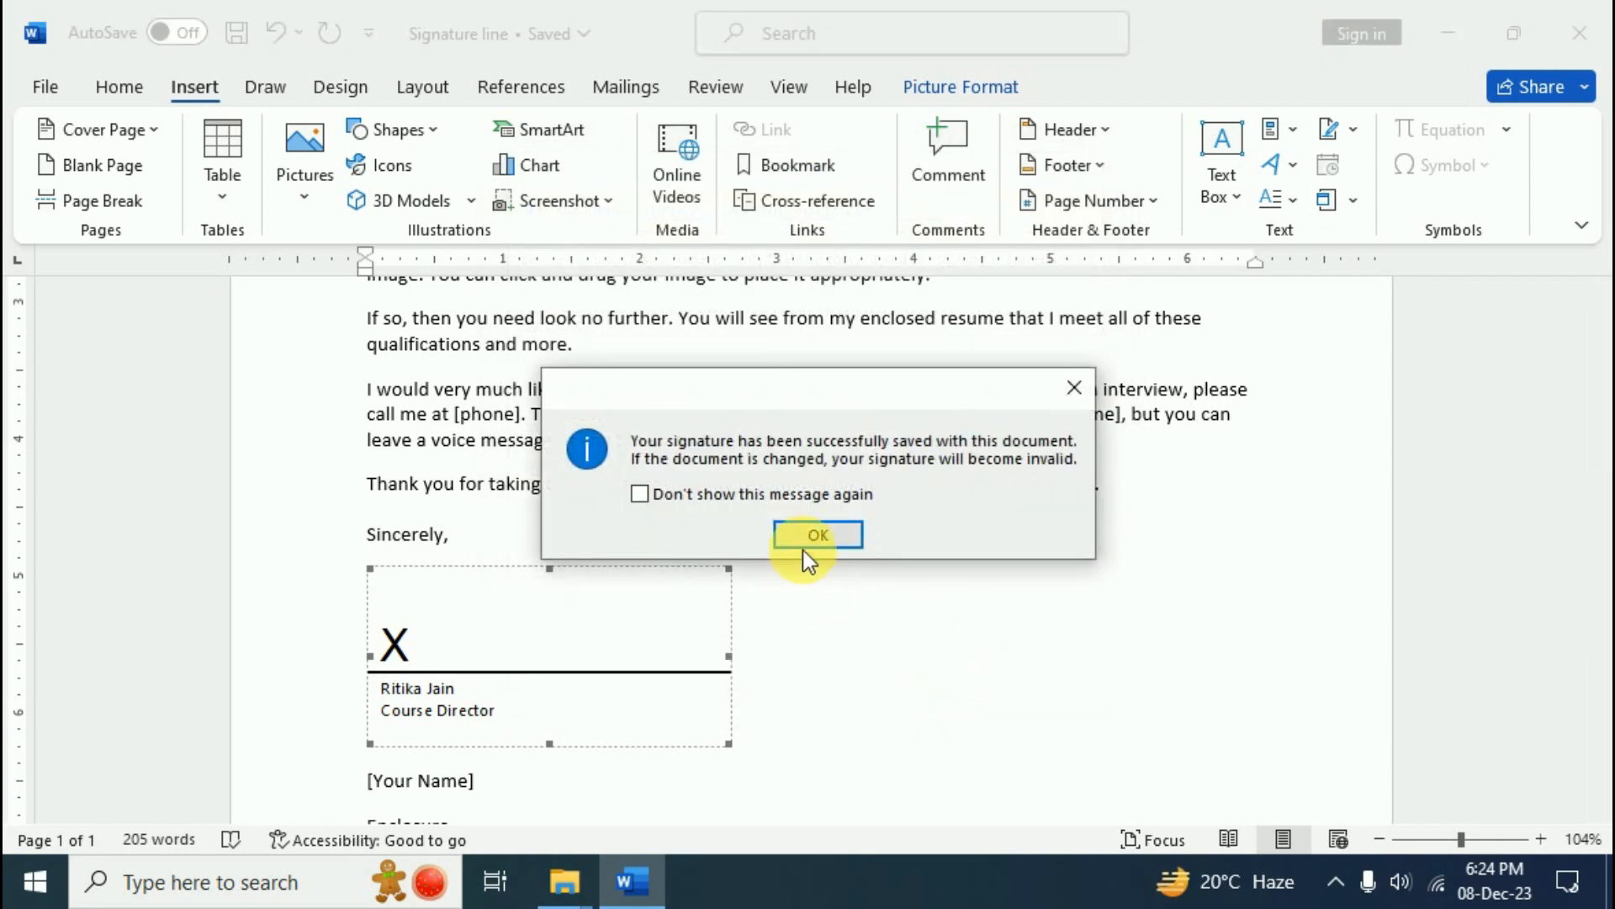
{"action": "left_click", "coordinate": [803, 547]}
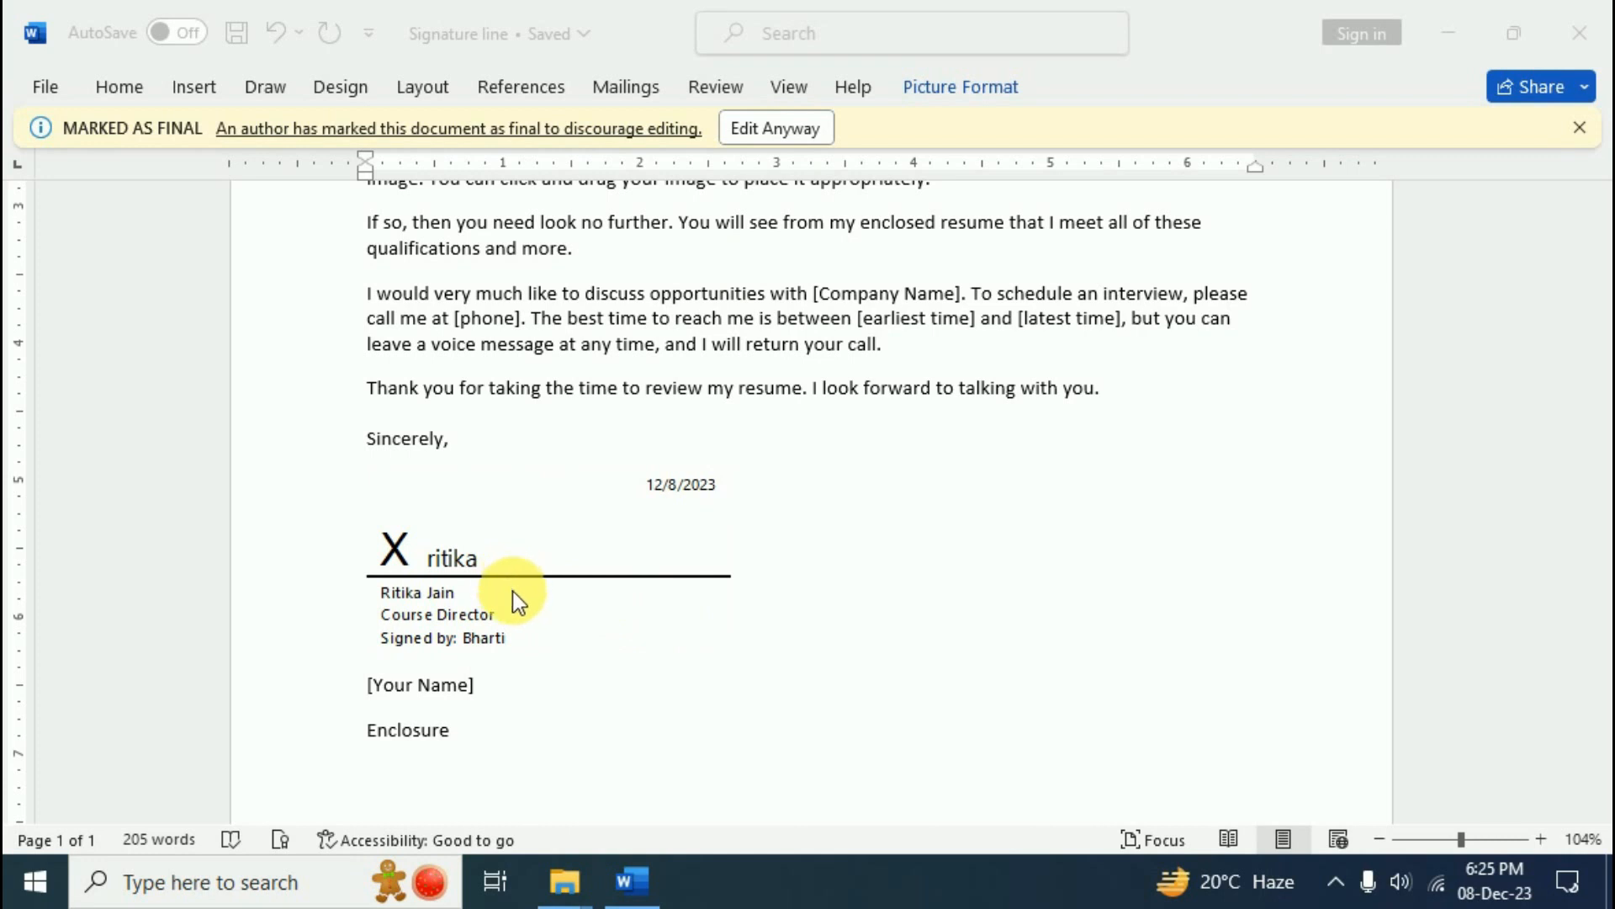
- Edit the final letter anyway, removing the existing typed signature
{"action": "left_click", "coordinate": [787, 129]}
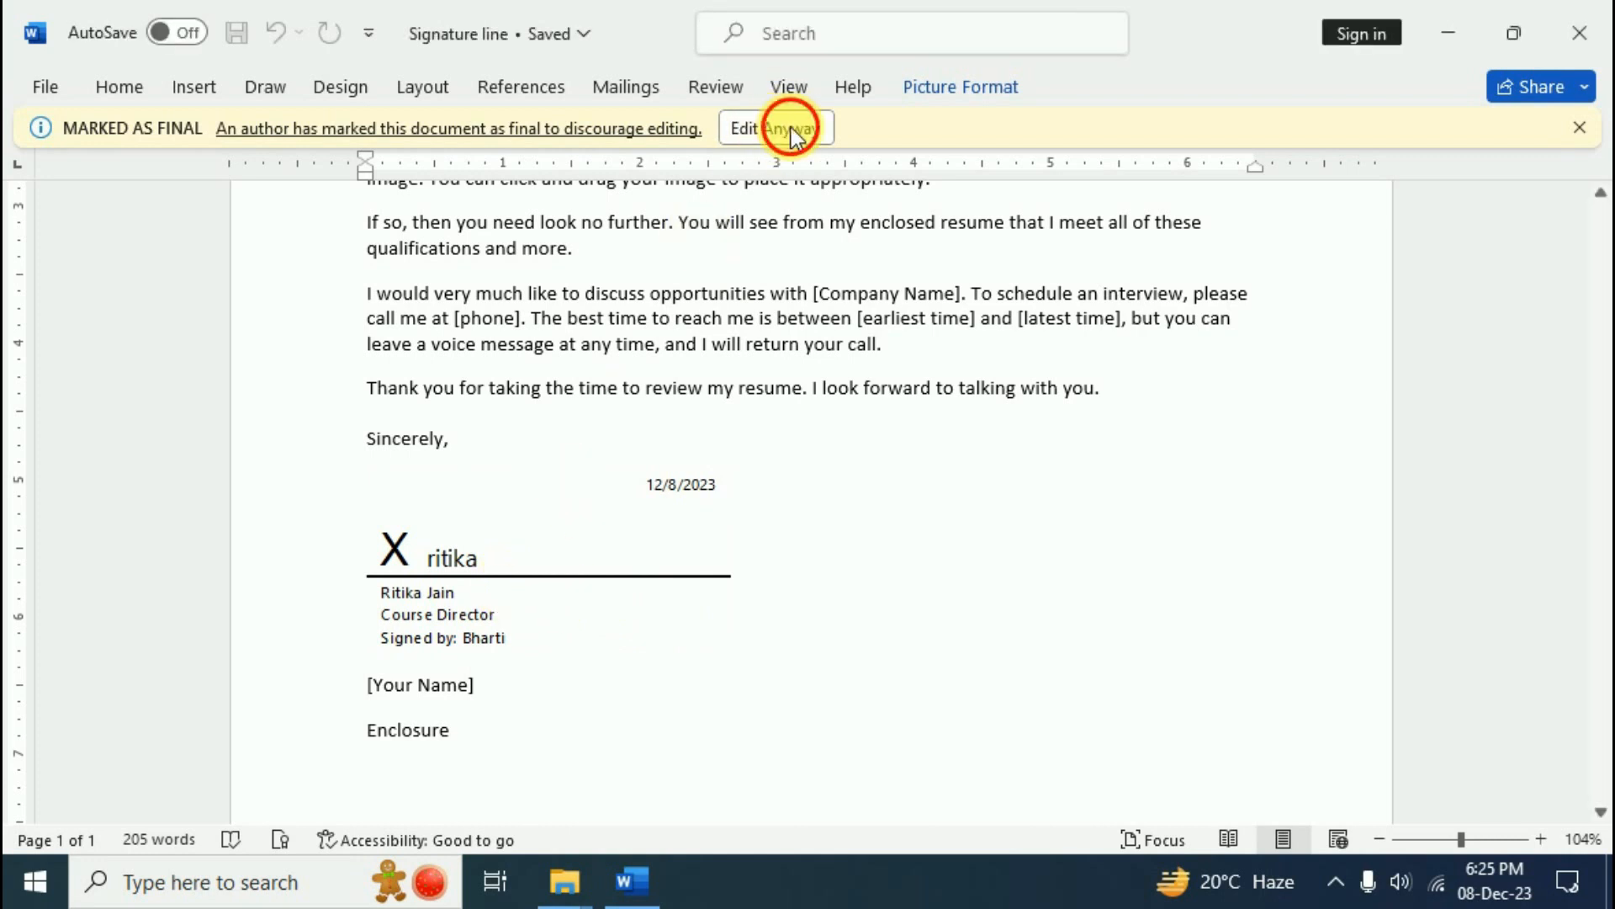
{"action": "left_click", "coordinate": [765, 527]}
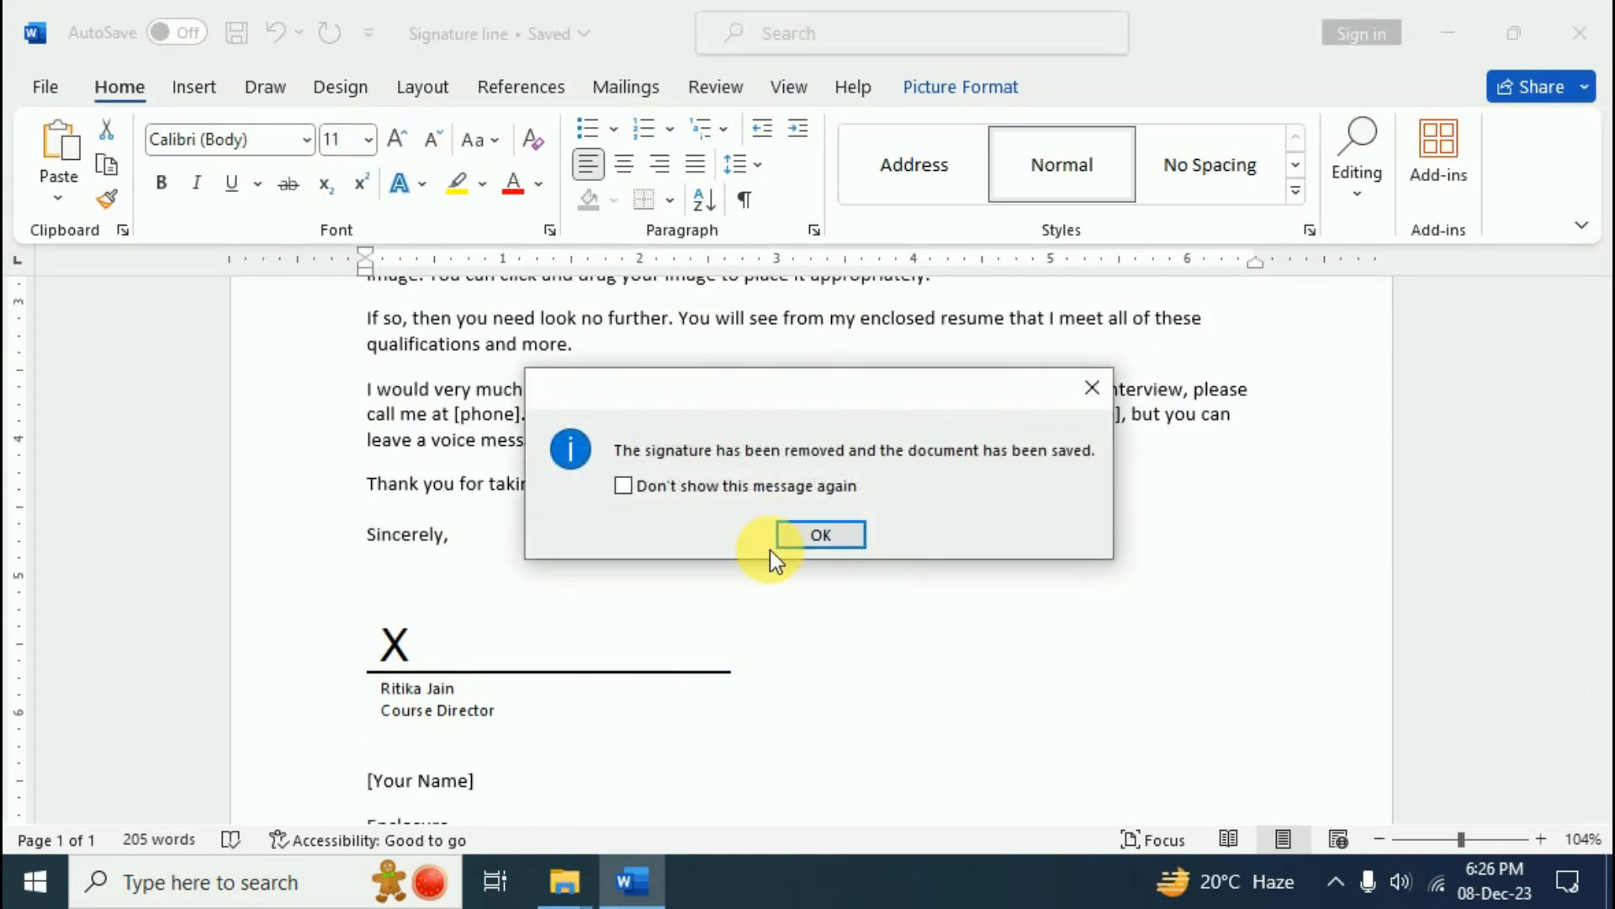
{"action": "left_click", "coordinate": [782, 542]}
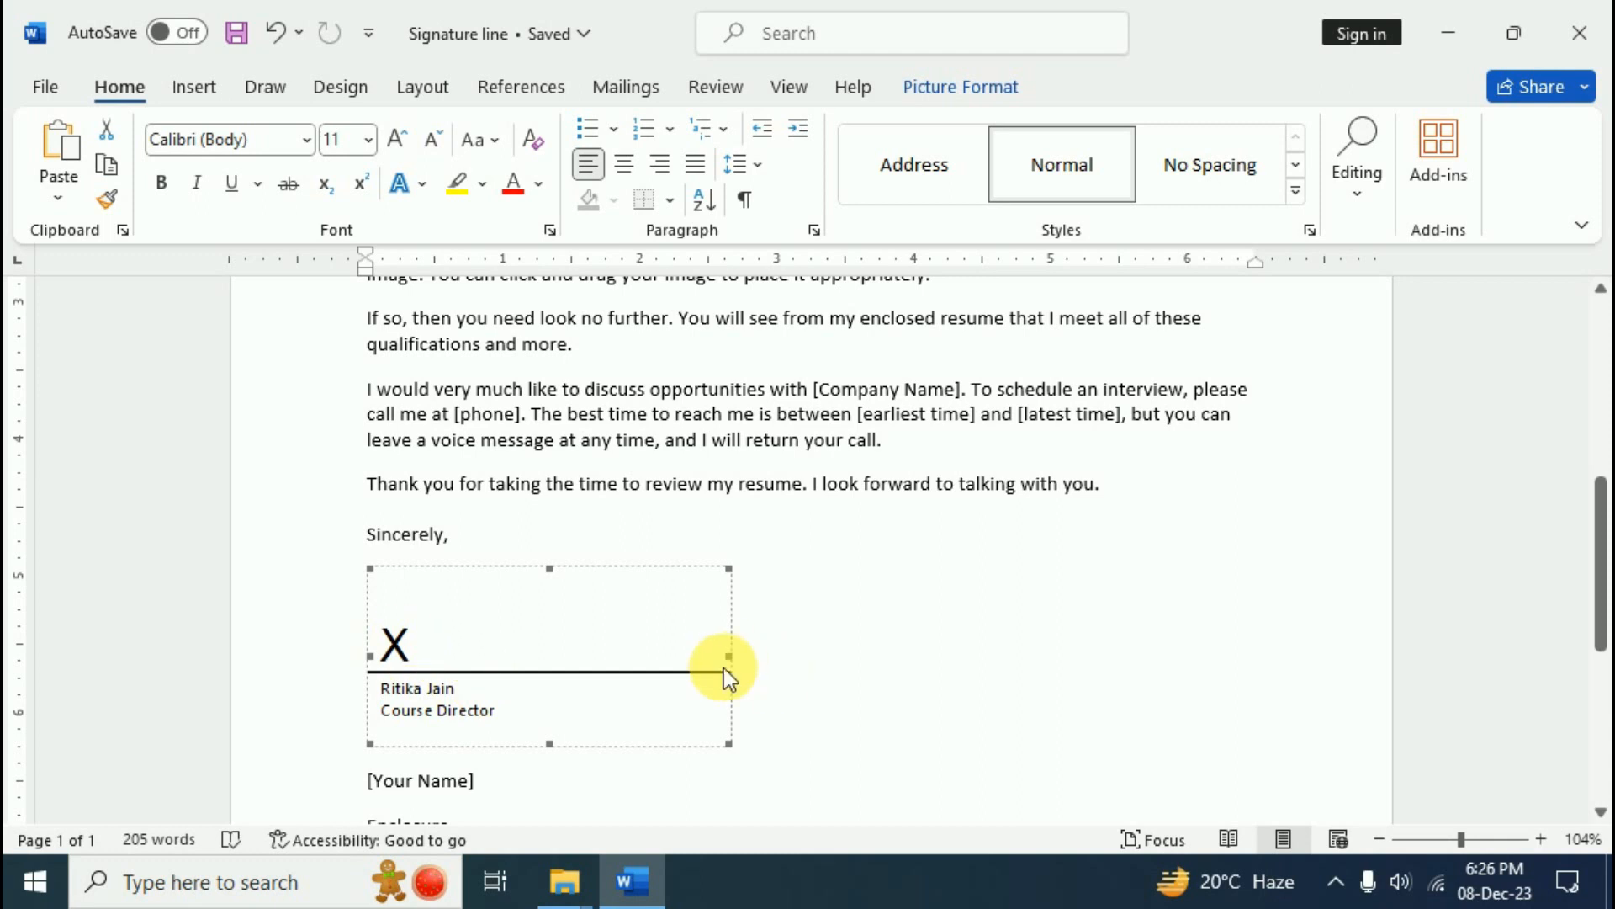
{"action": "key", "text": "ctrl+z"}
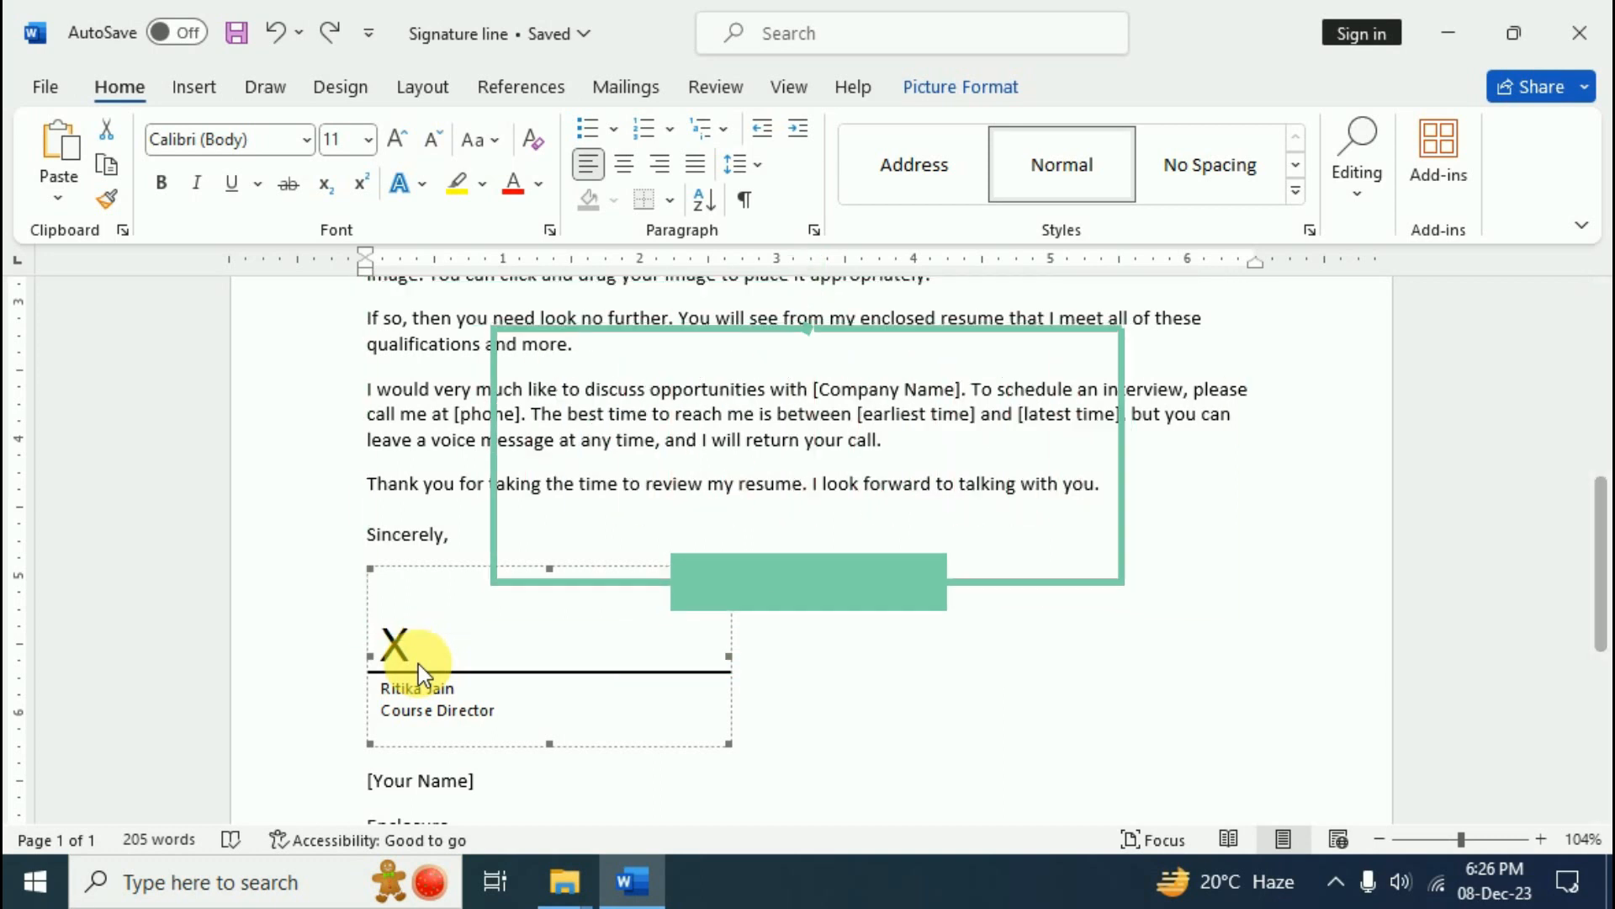
- Review the signature line's Signature Setup details, then reopen the Sign dialog for it
{"action": "right_click", "coordinate": [420, 676]}
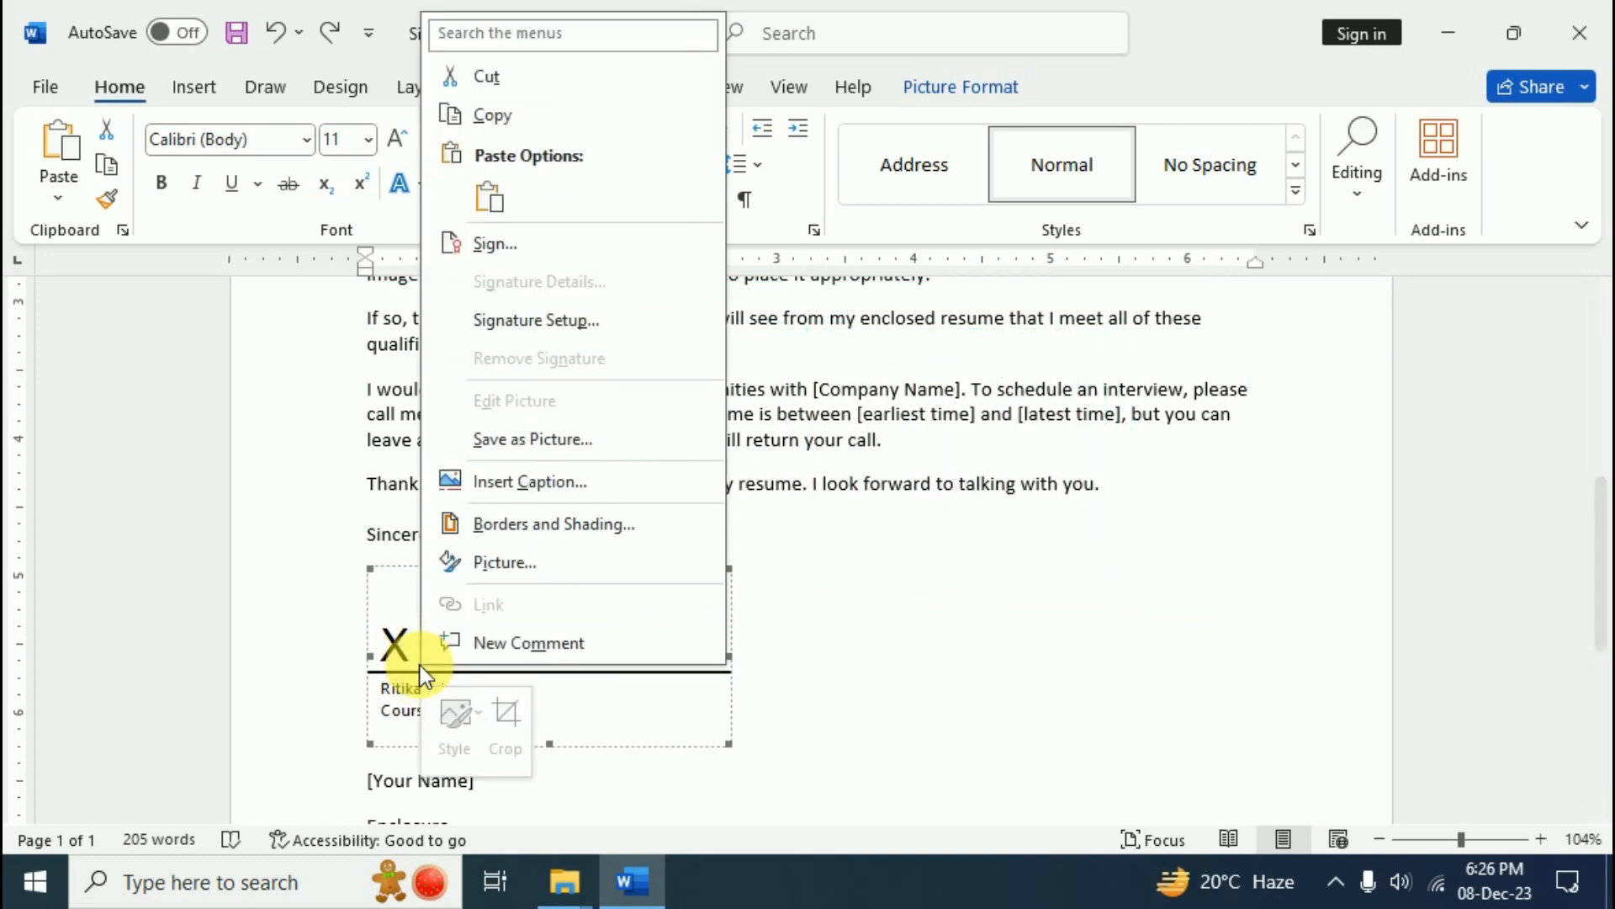
{"action": "left_click", "coordinate": [582, 327]}
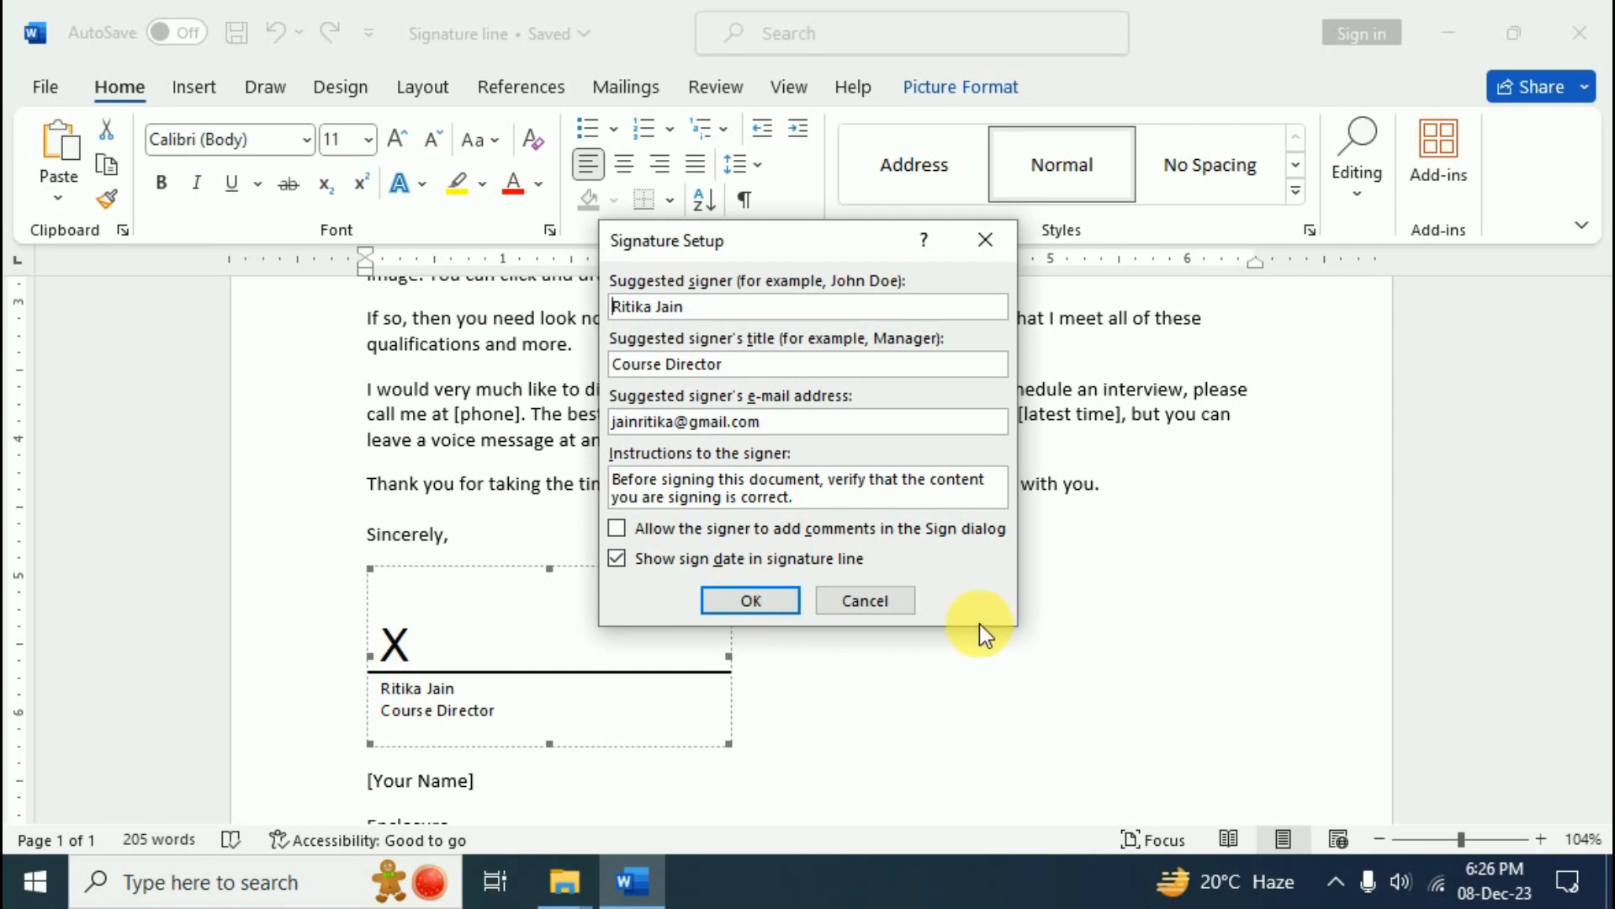
{"action": "left_click", "coordinate": [979, 242]}
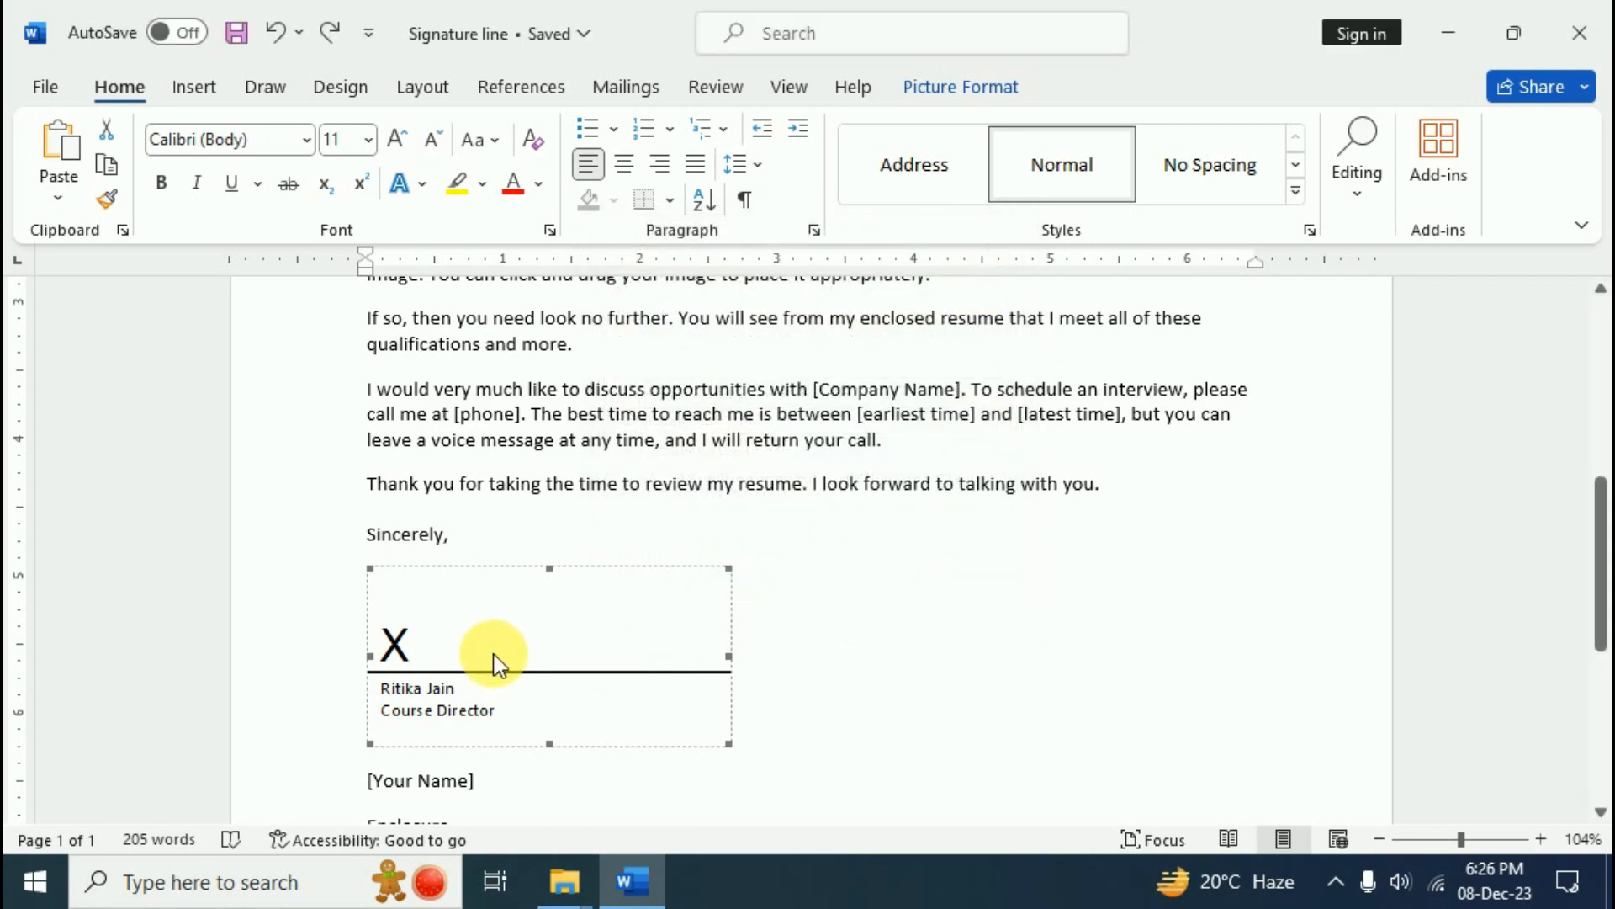
{"action": "right_click", "coordinate": [396, 675]}
{"action": "left_click", "coordinate": [465, 252]}
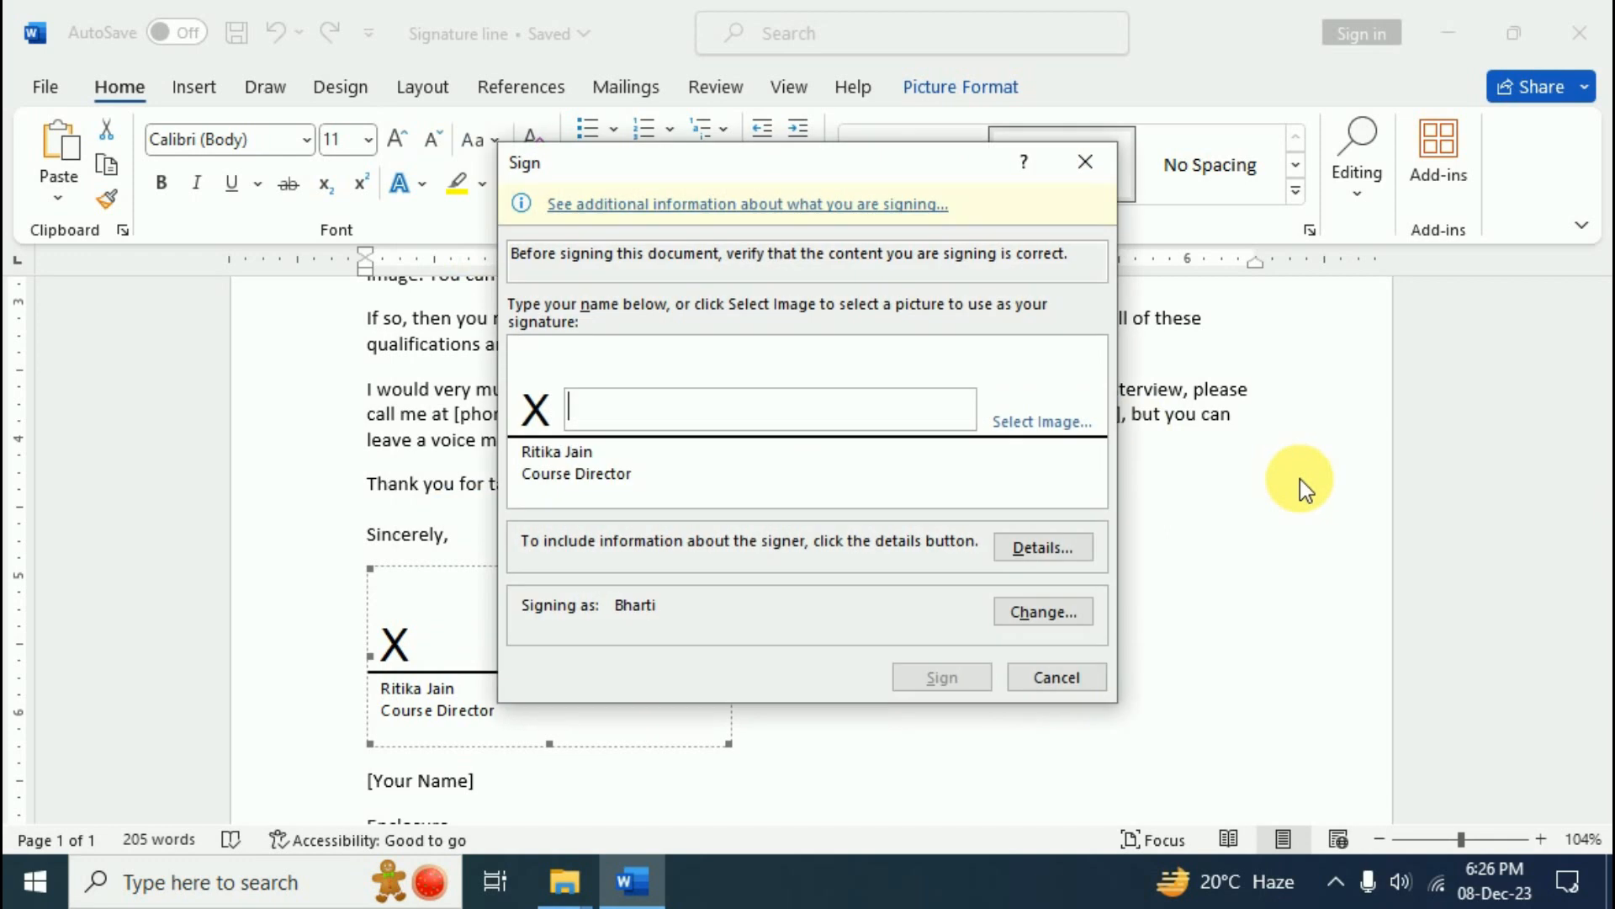
- Sign the line using the handwritten image file 'sing' and confirm the signature
{"action": "left_click", "coordinate": [1063, 422]}
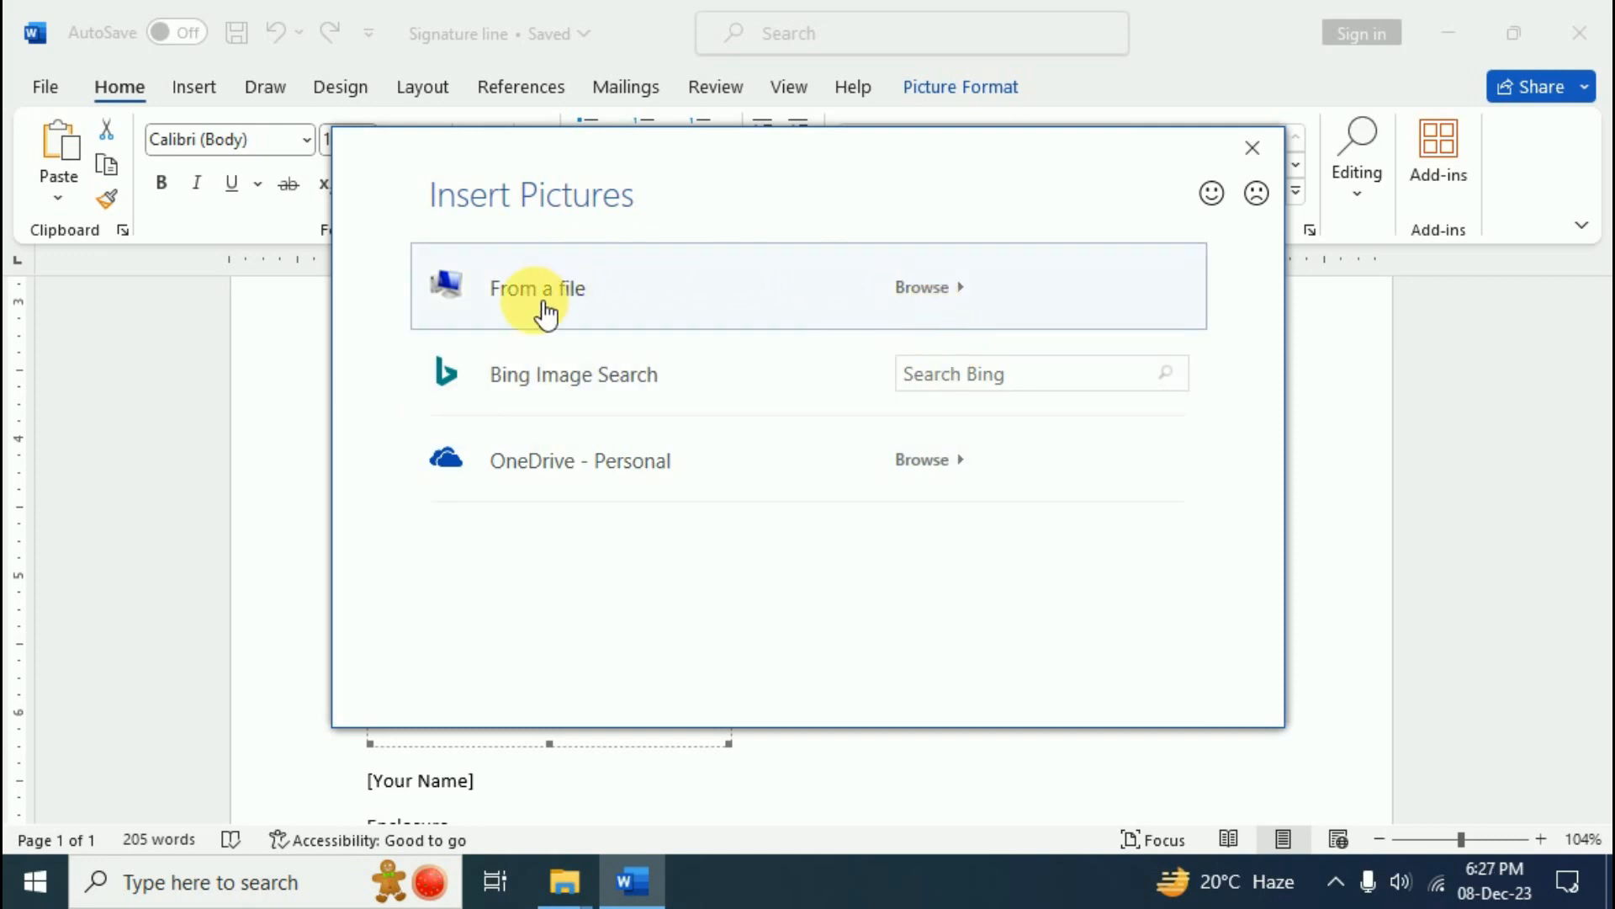
{"action": "left_click", "coordinate": [930, 291]}
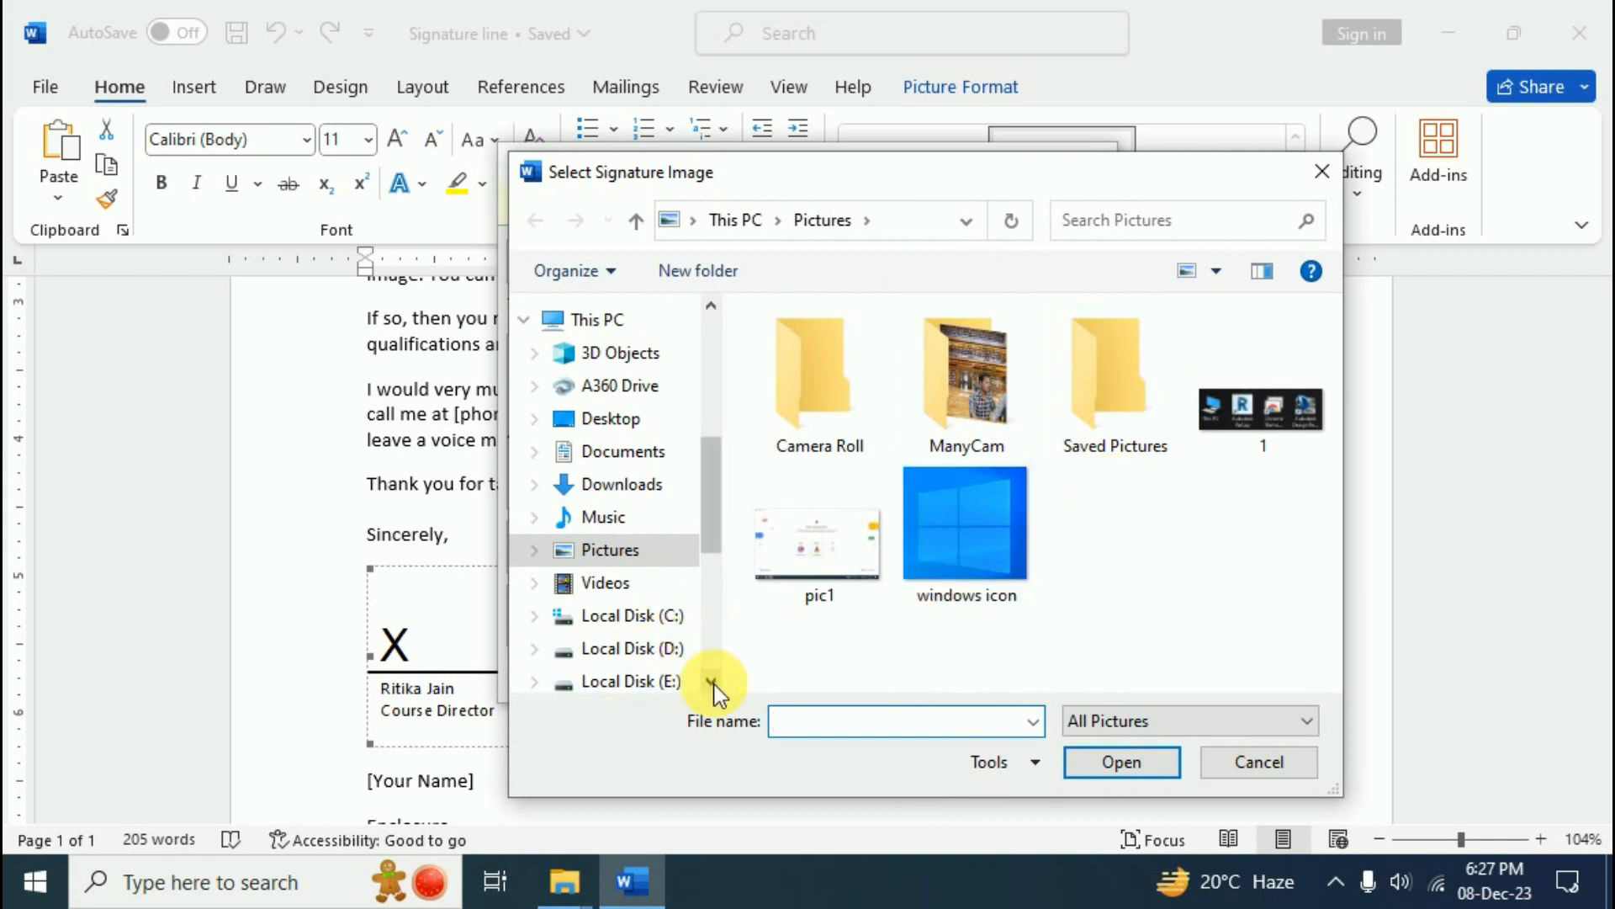
{"action": "left_click", "coordinate": [815, 395]}
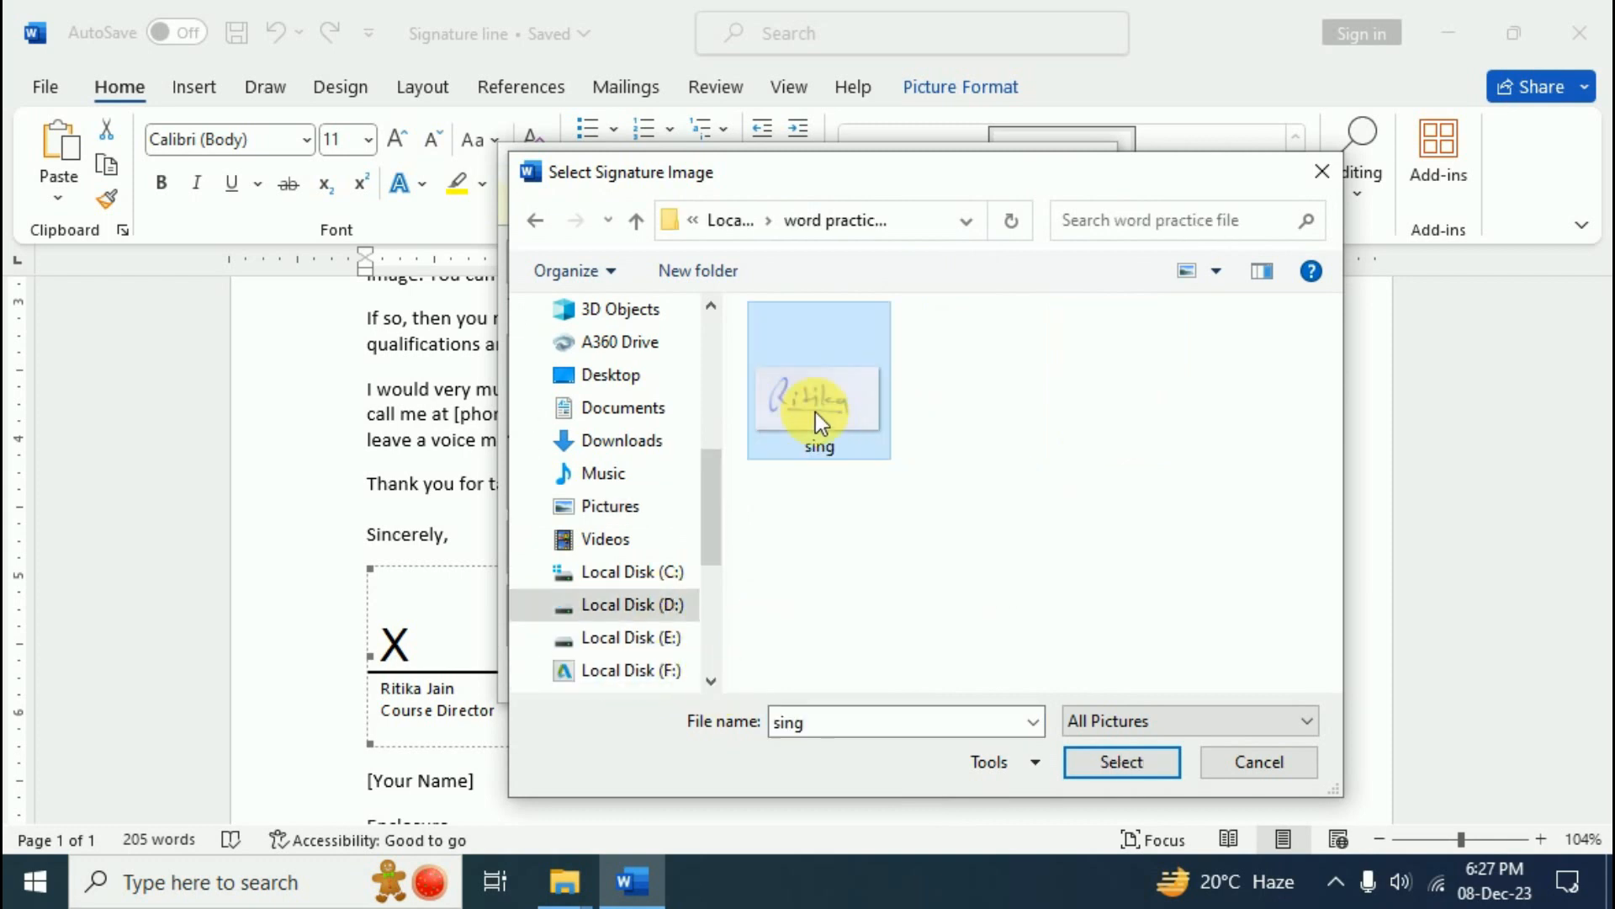
{"action": "left_click", "coordinate": [1119, 760]}
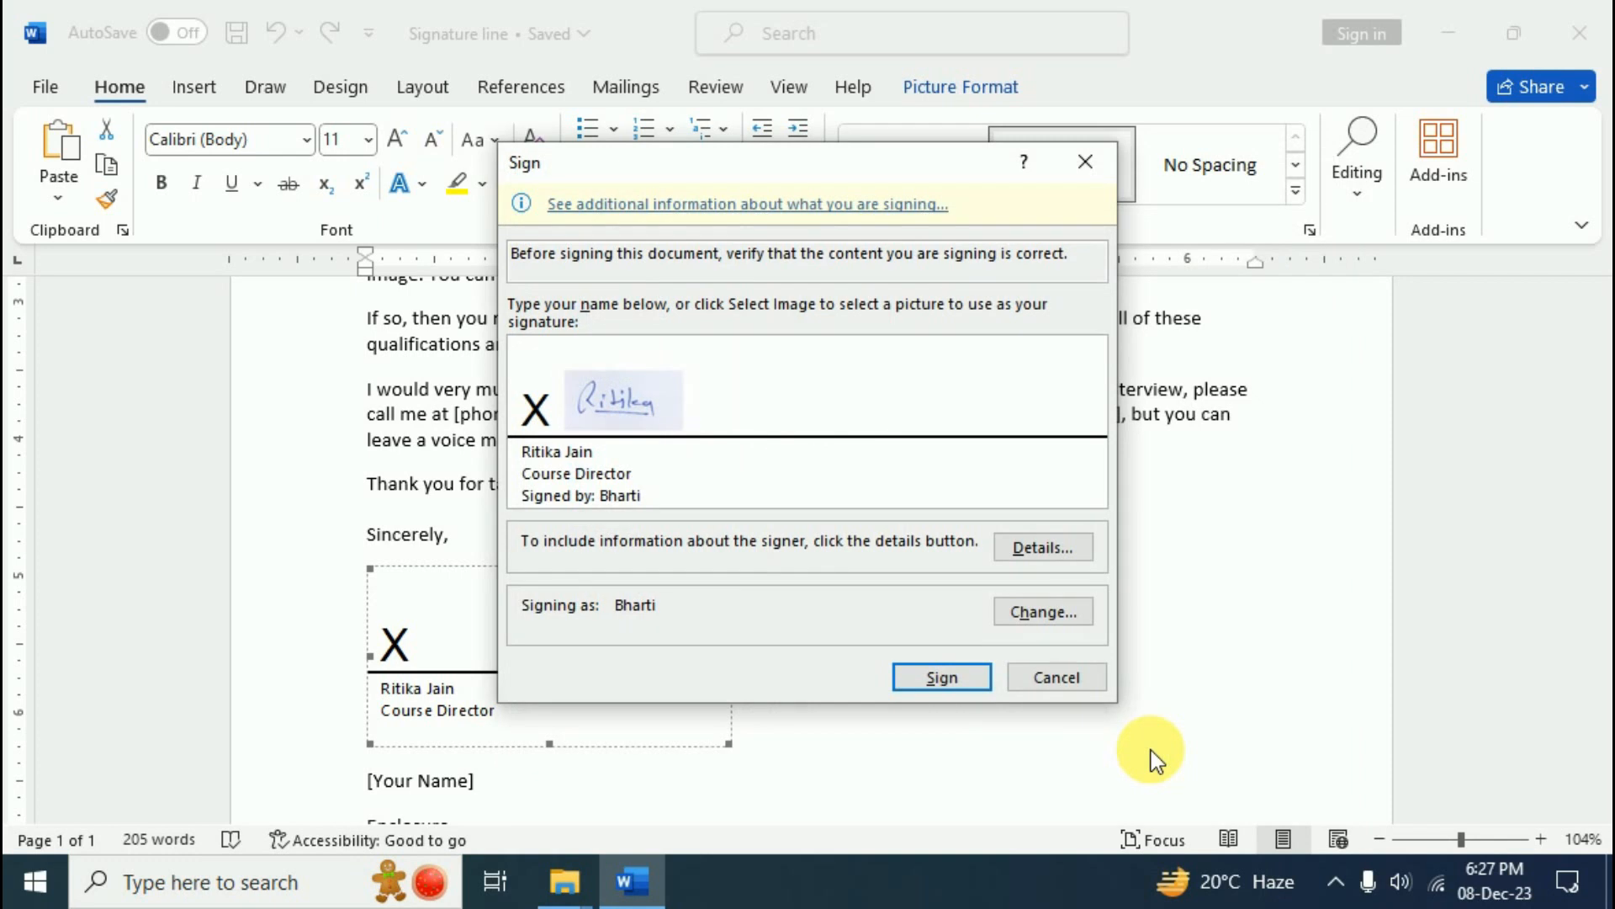
{"action": "left_click", "coordinate": [951, 680]}
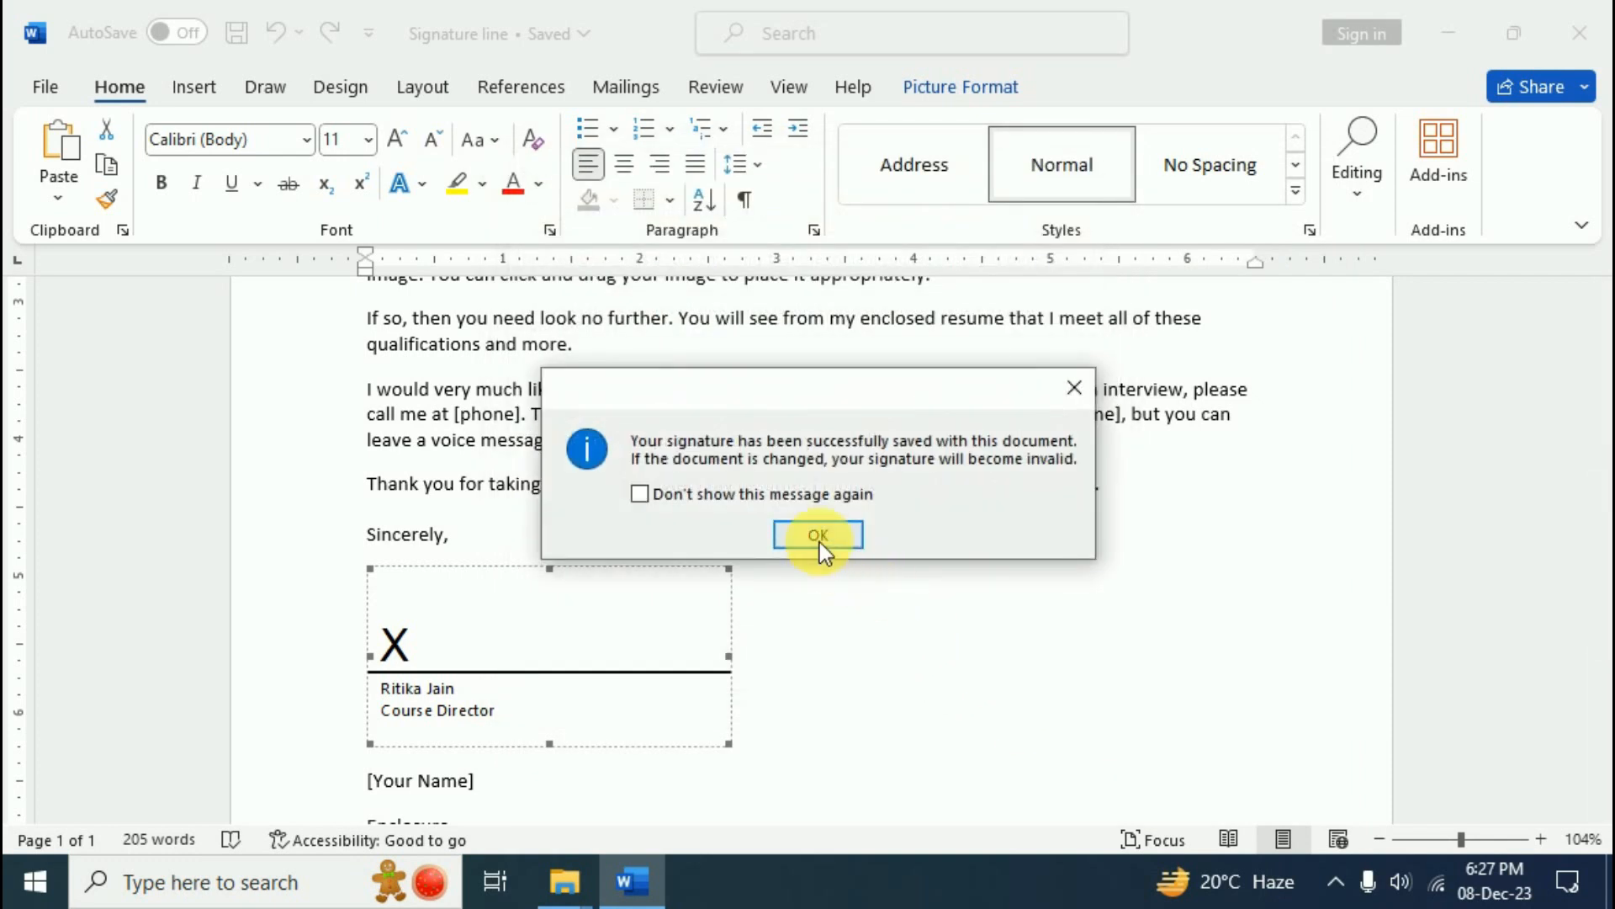
{"action": "left_click", "coordinate": [818, 535]}
{"action": "left_click", "coordinate": [863, 629]}
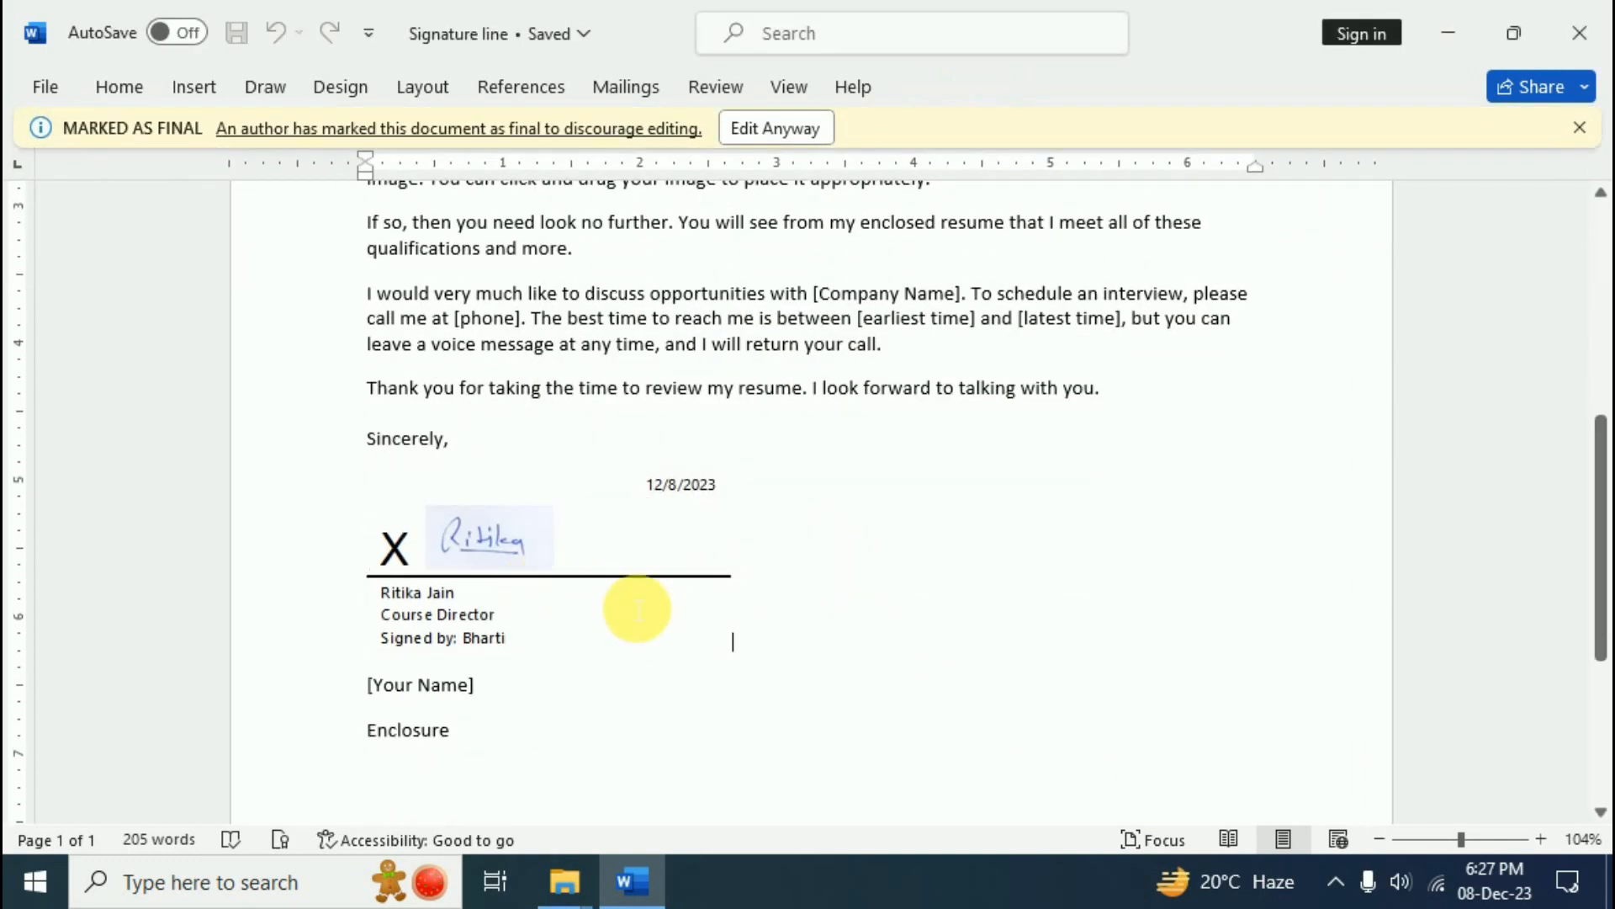